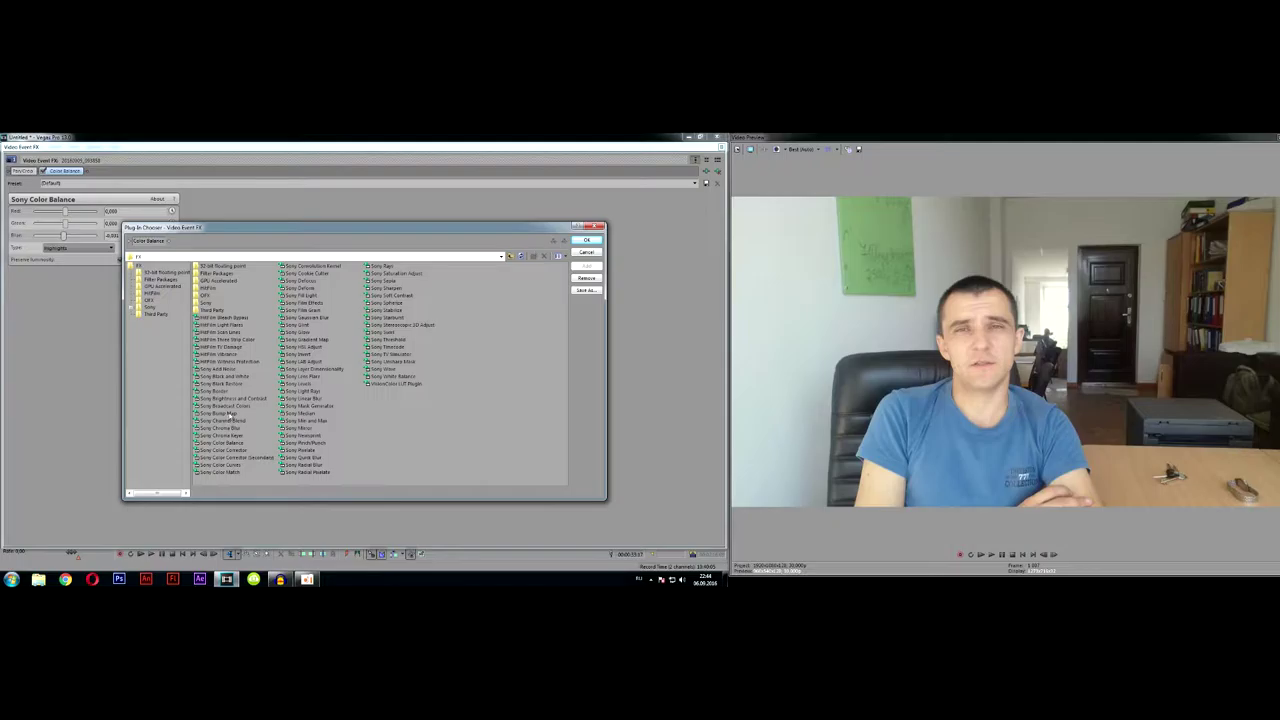
Step: Add the Sony Brightness and Contrast plug-in after Color Balance in the video event's effect chain
left_click(241, 399)
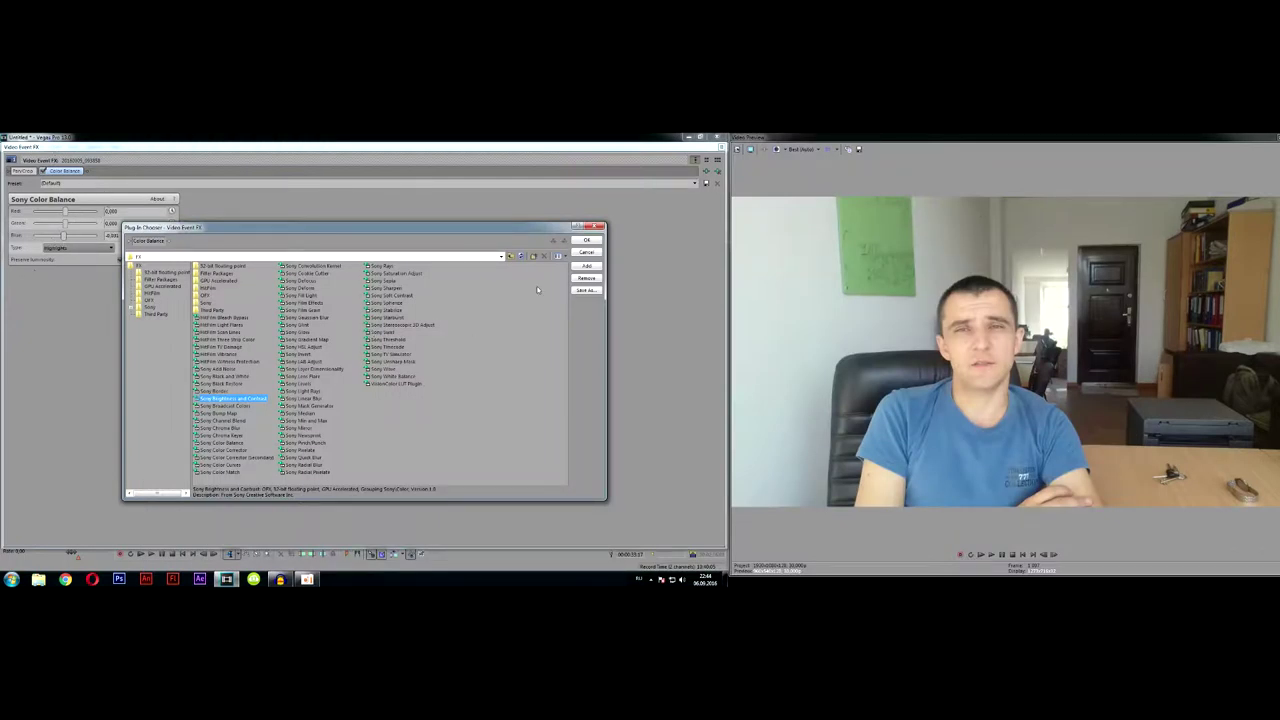
left_click(590, 266)
left_click(586, 240)
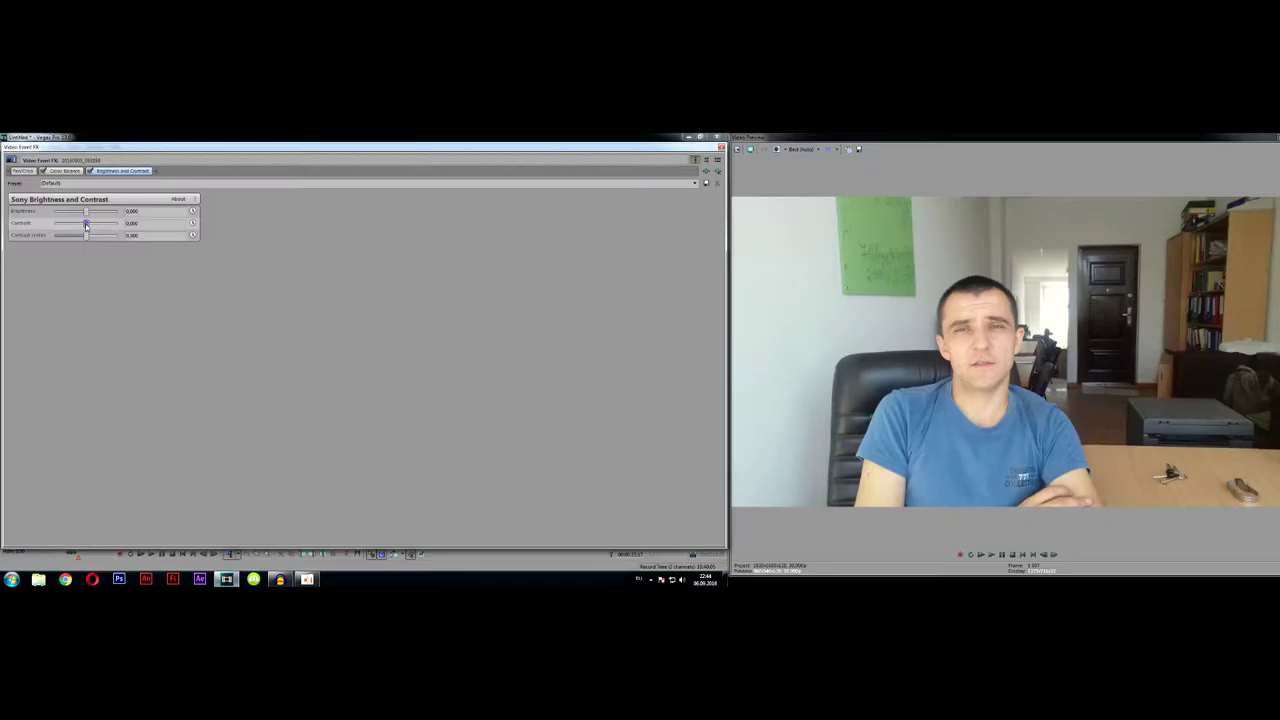
Step: Raise the contrast to about 0.26 and the brightness to about 0.05, and fine-tune the contrast center
left_click_drag(87, 225, 94, 227)
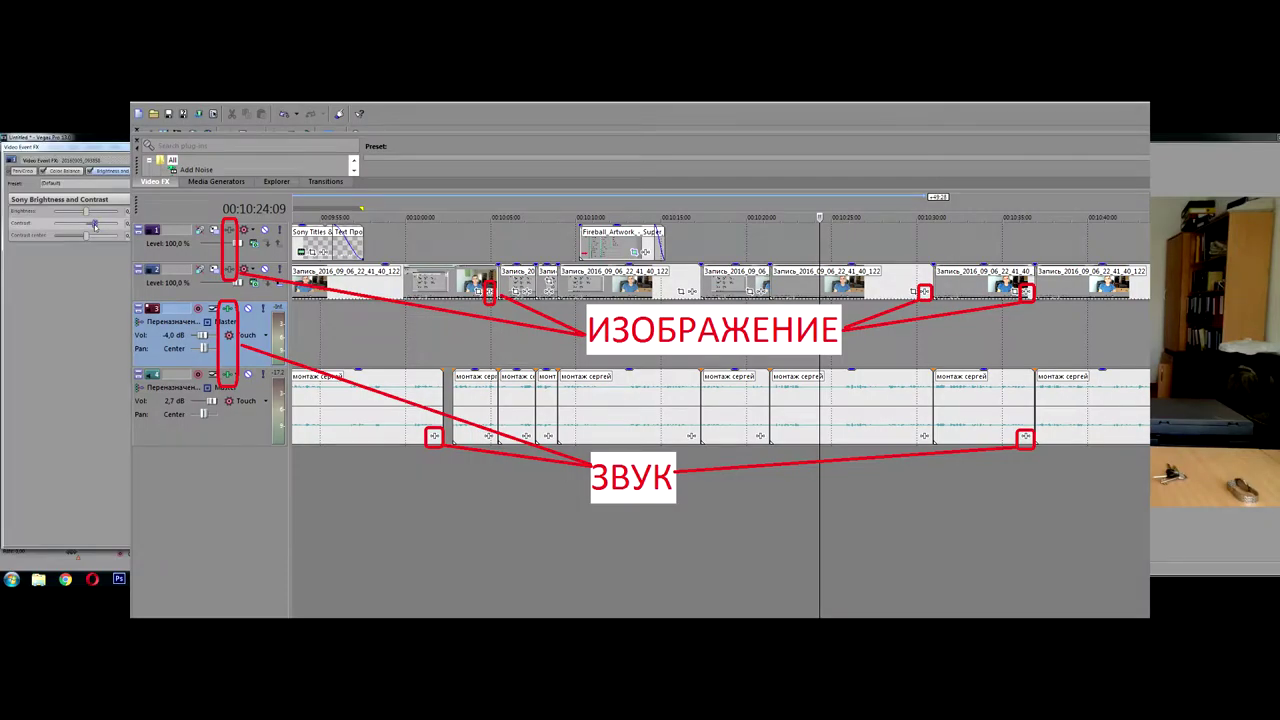
left_click_drag(86, 212, 88, 213)
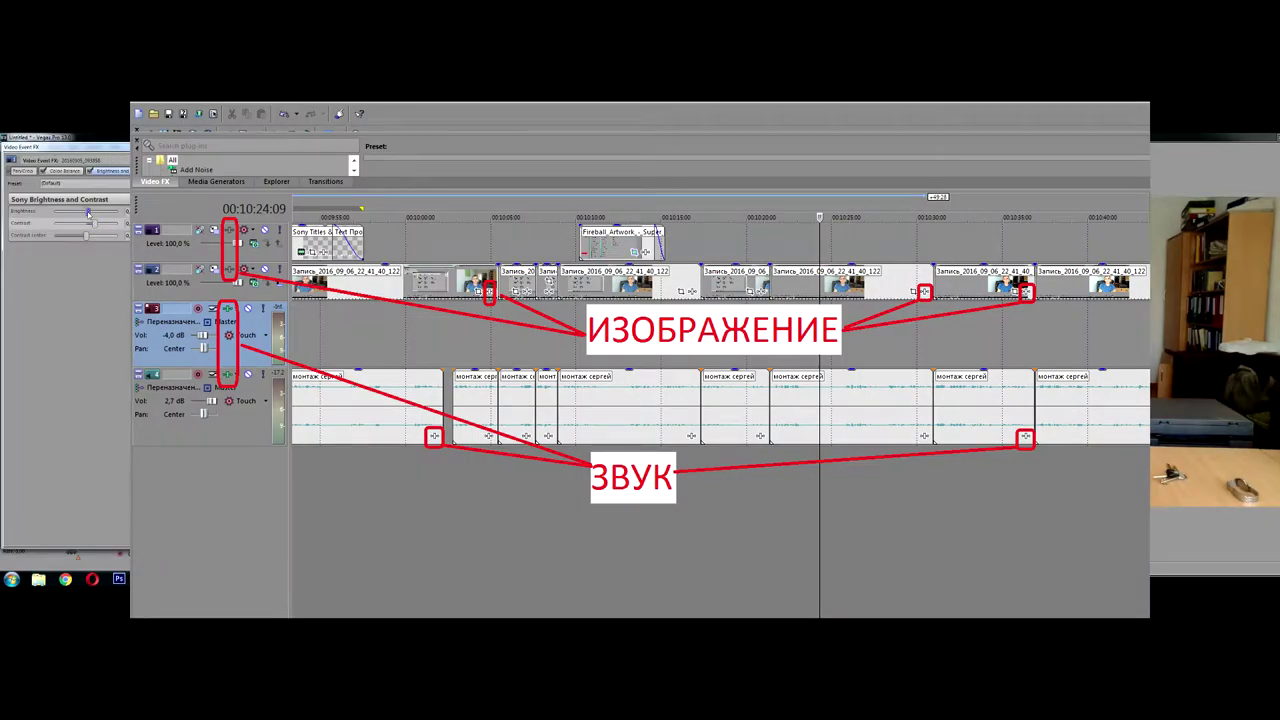
mouse_move(87, 237)
left_mouse_down()
mouse_move(56, 237)
mouse_move(116, 237)
mouse_move(88, 238)
left_mouse_up()
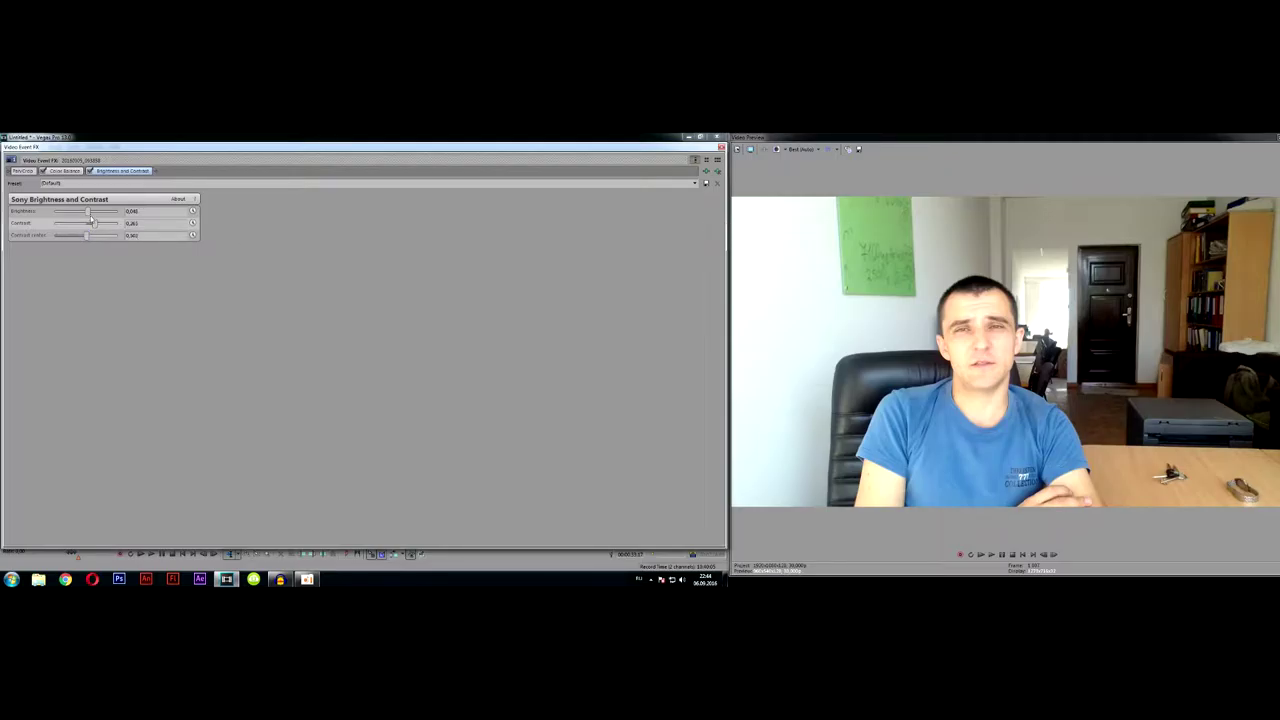
left_click_drag(82, 236, 88, 236)
Step: Slightly lower the blue level in the event's Color Balance effect and leave the effects window
left_click(60, 171)
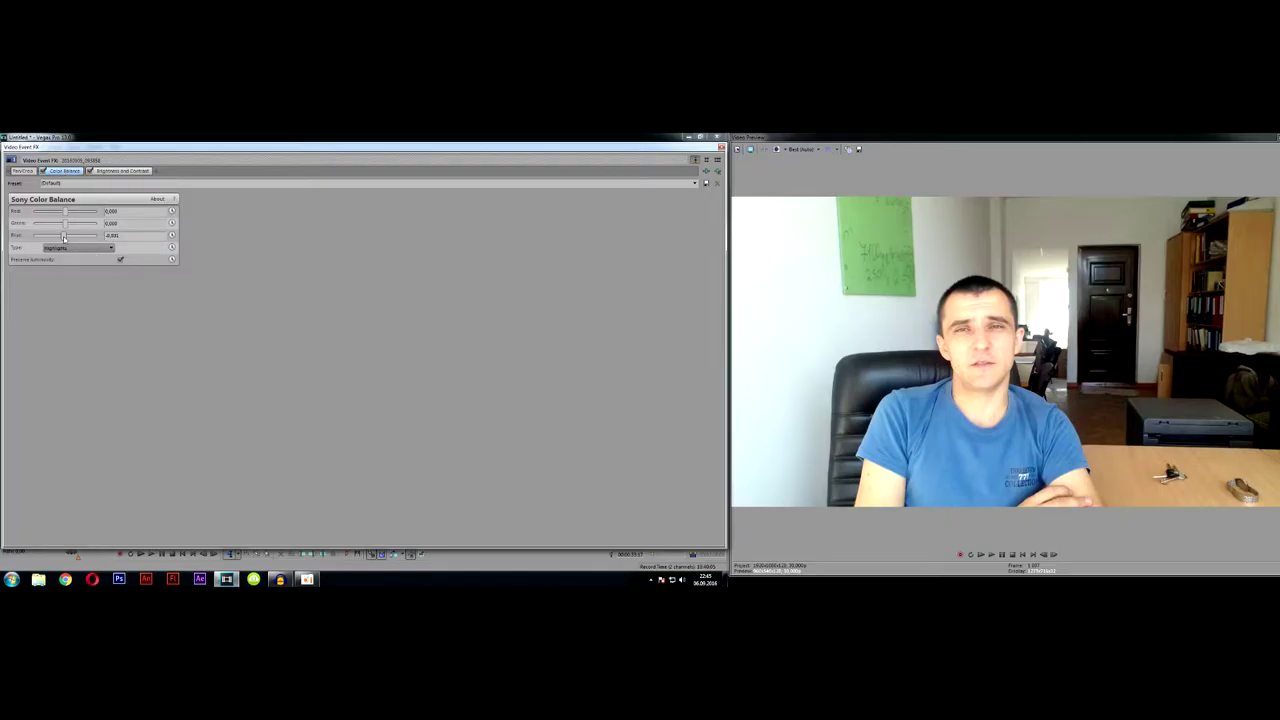
left_click_drag(63, 236, 61, 237)
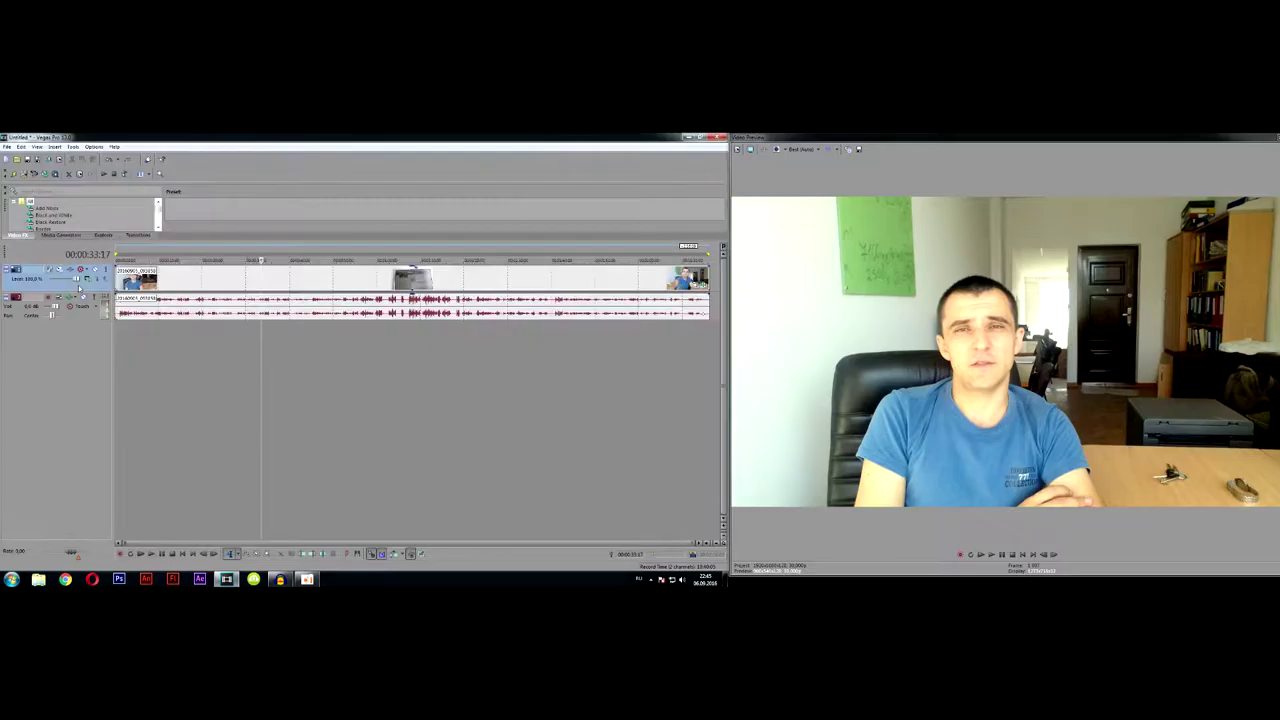
Step: Play the clip's opening seconds from the start of the timeline to check where the speech begins
left_click(181, 553)
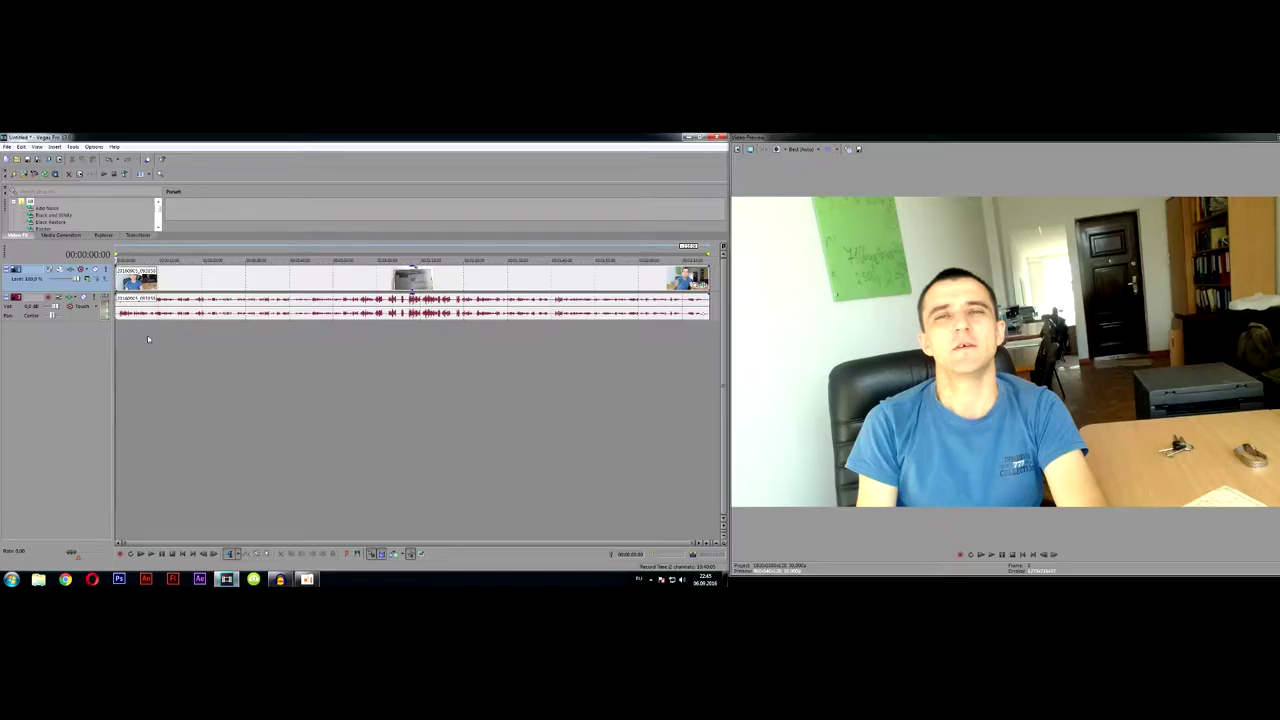
scroll(130, 330, "up", 3)
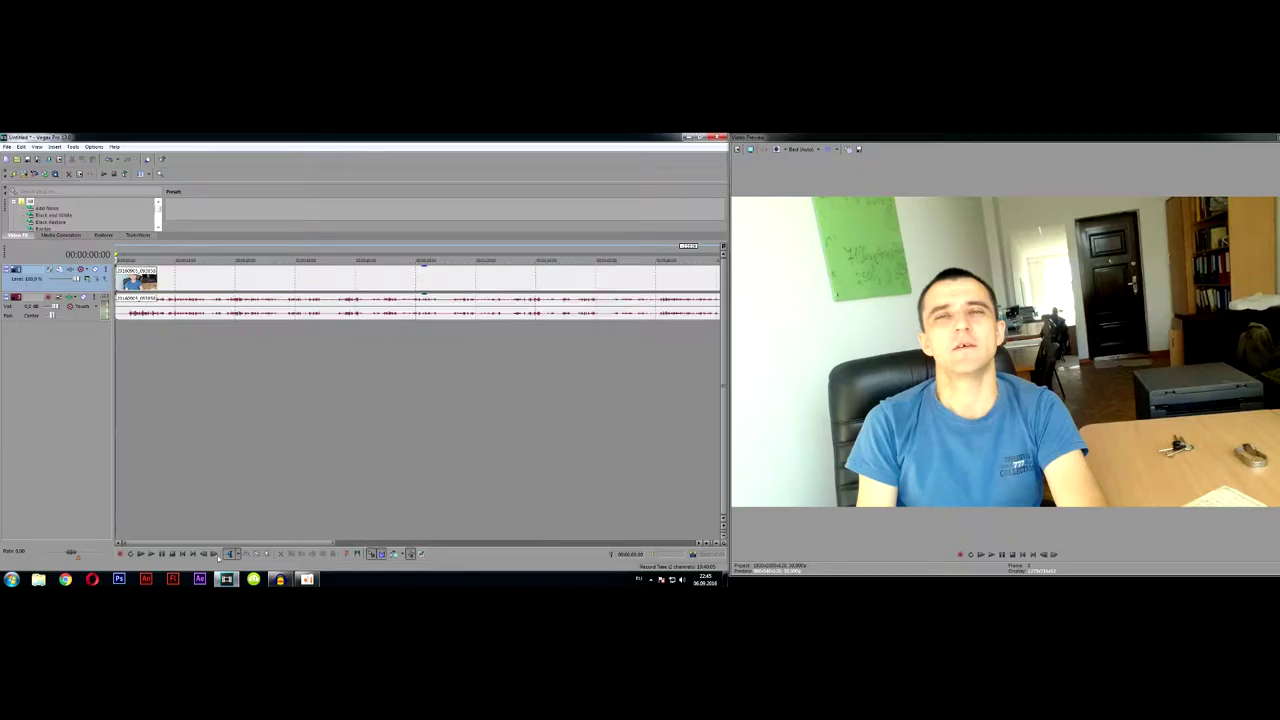
scroll(136, 300, "up", 2)
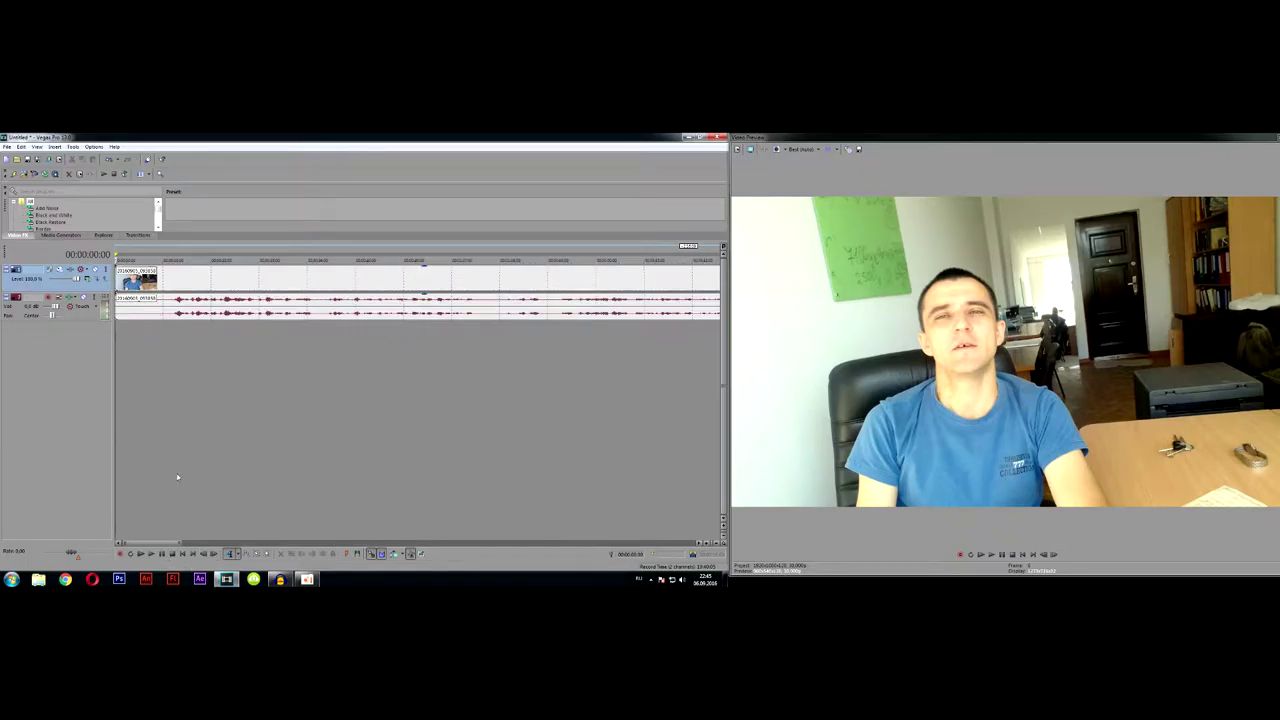
left_click(151, 553)
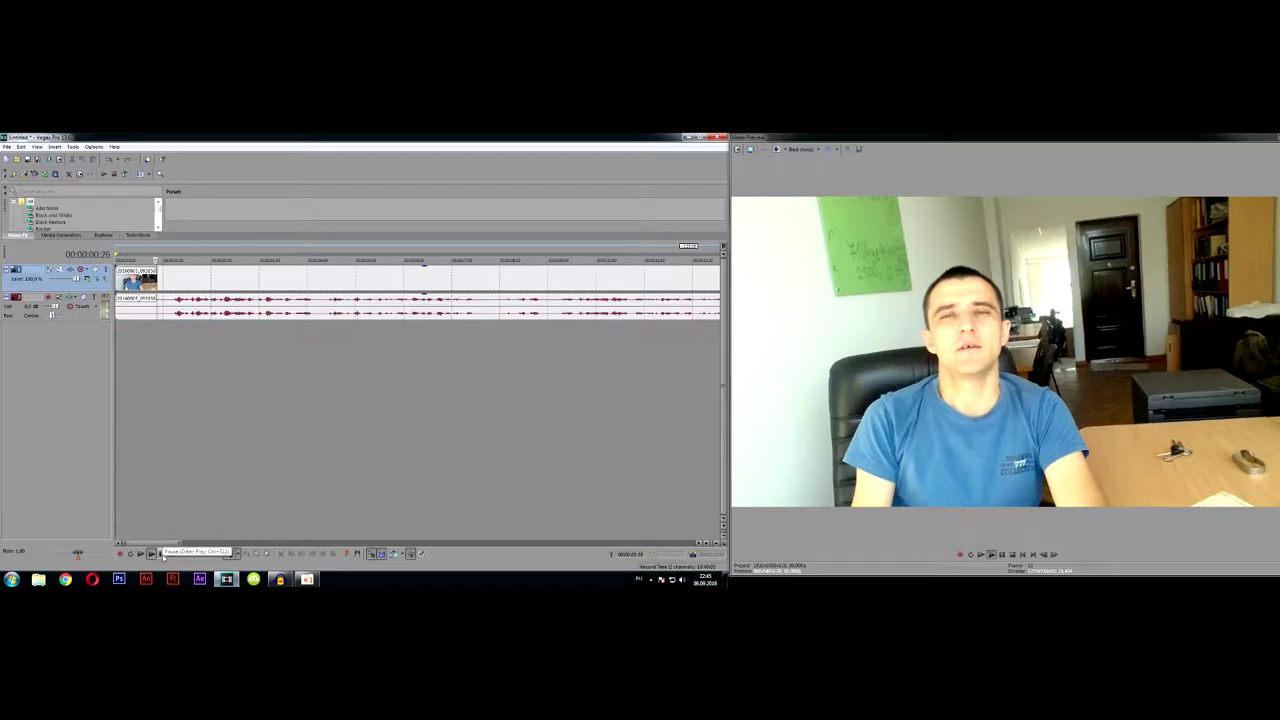
left_click(162, 554)
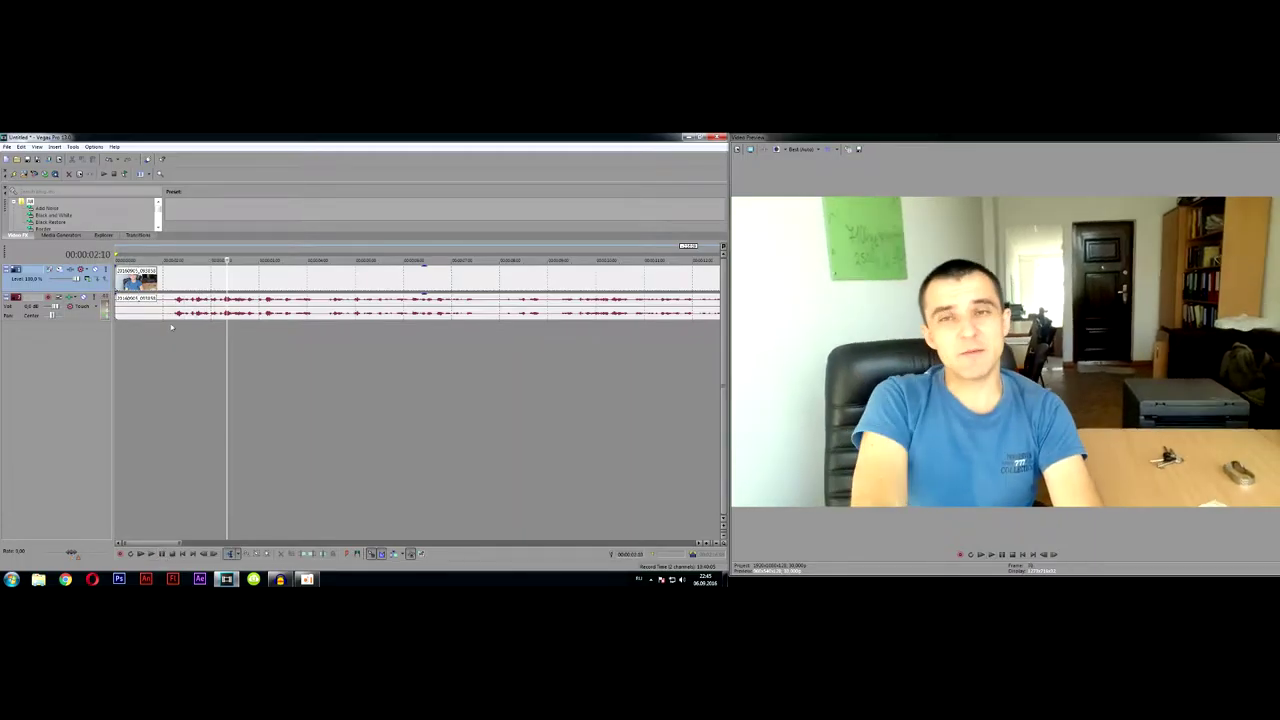
Step: Make the audio track taller and delete the silent opening up to 00:00:01:00 from both tracks
left_click_drag(171, 326, 85, 341)
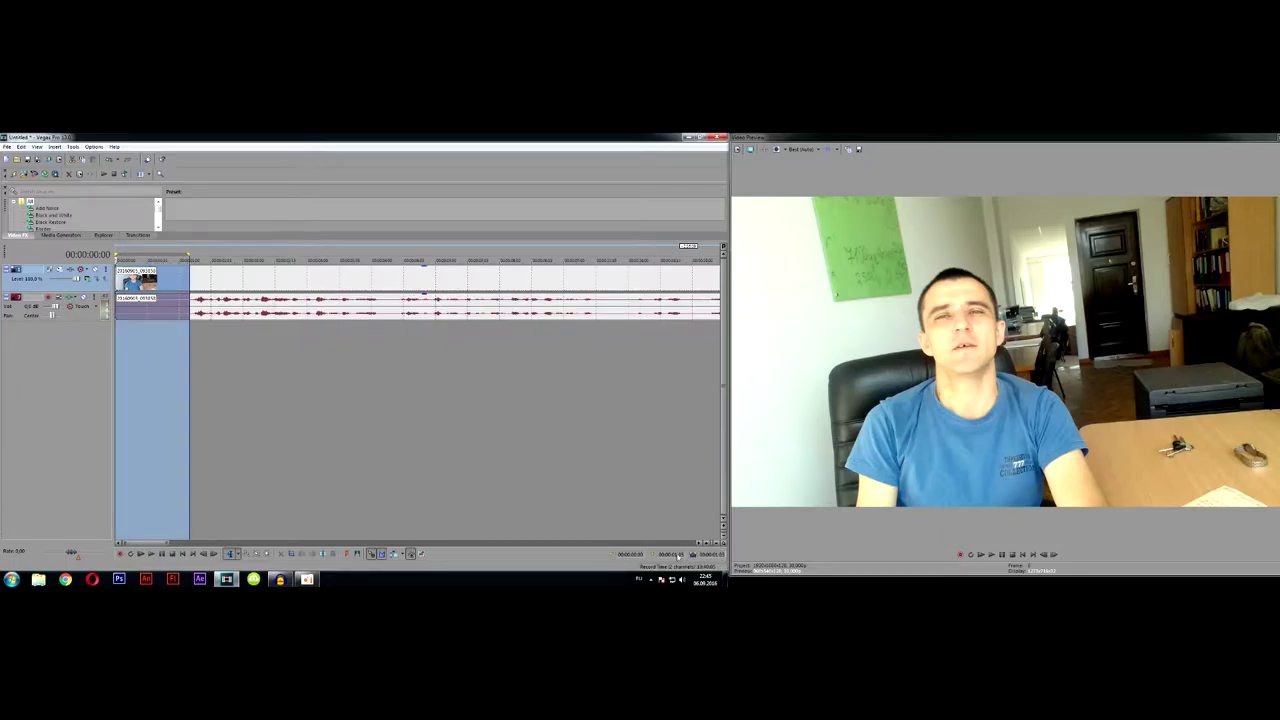
scroll(229, 314, "up", 5)
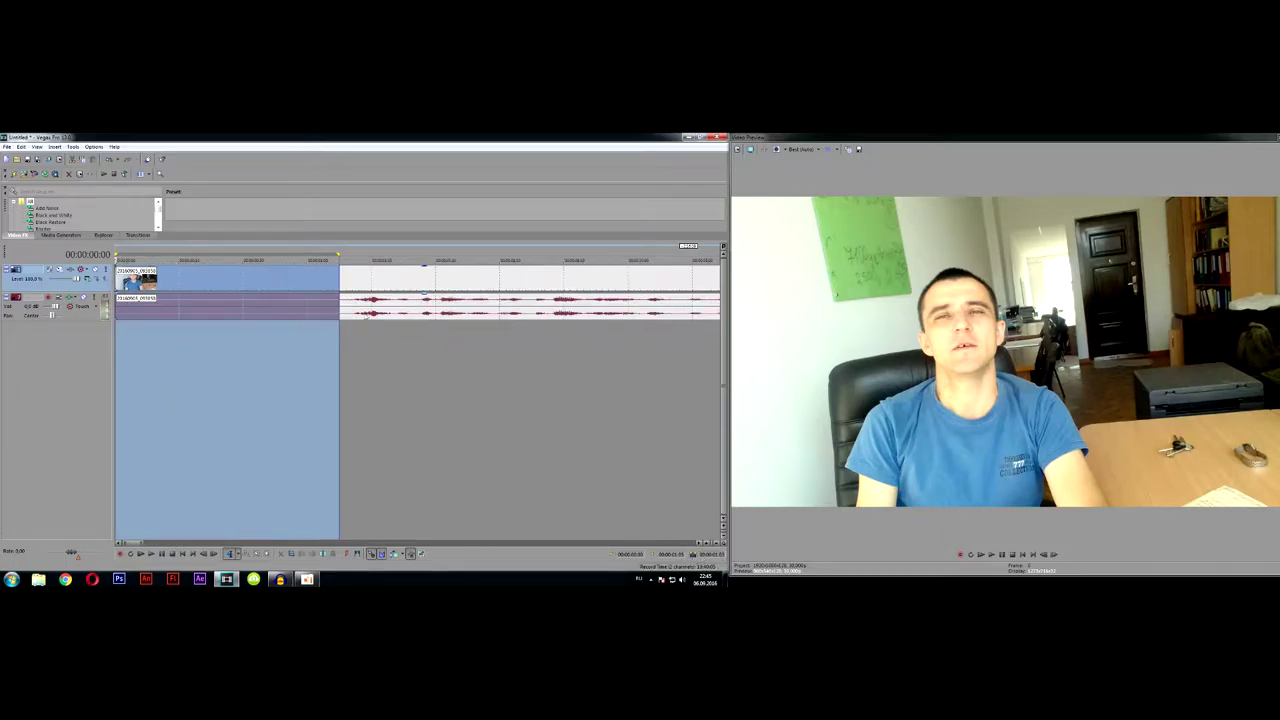
left_click_drag(340, 307, 354, 303)
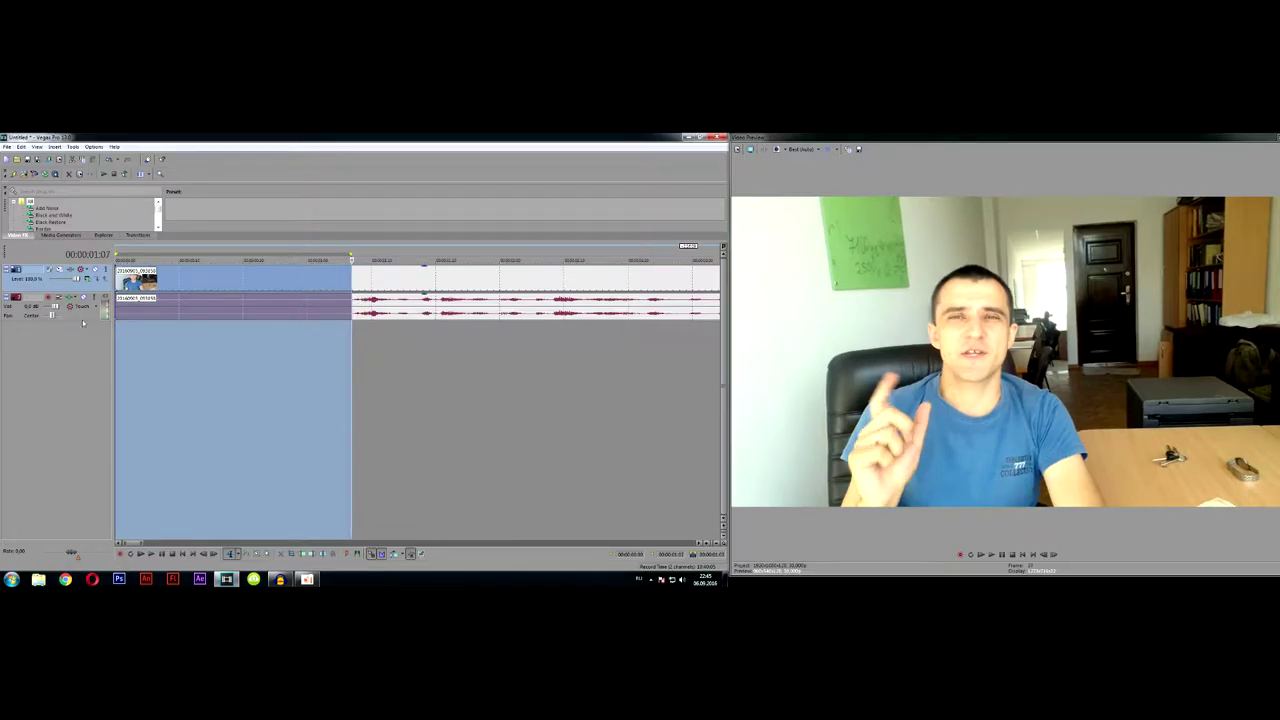
left_click_drag(82, 321, 79, 389)
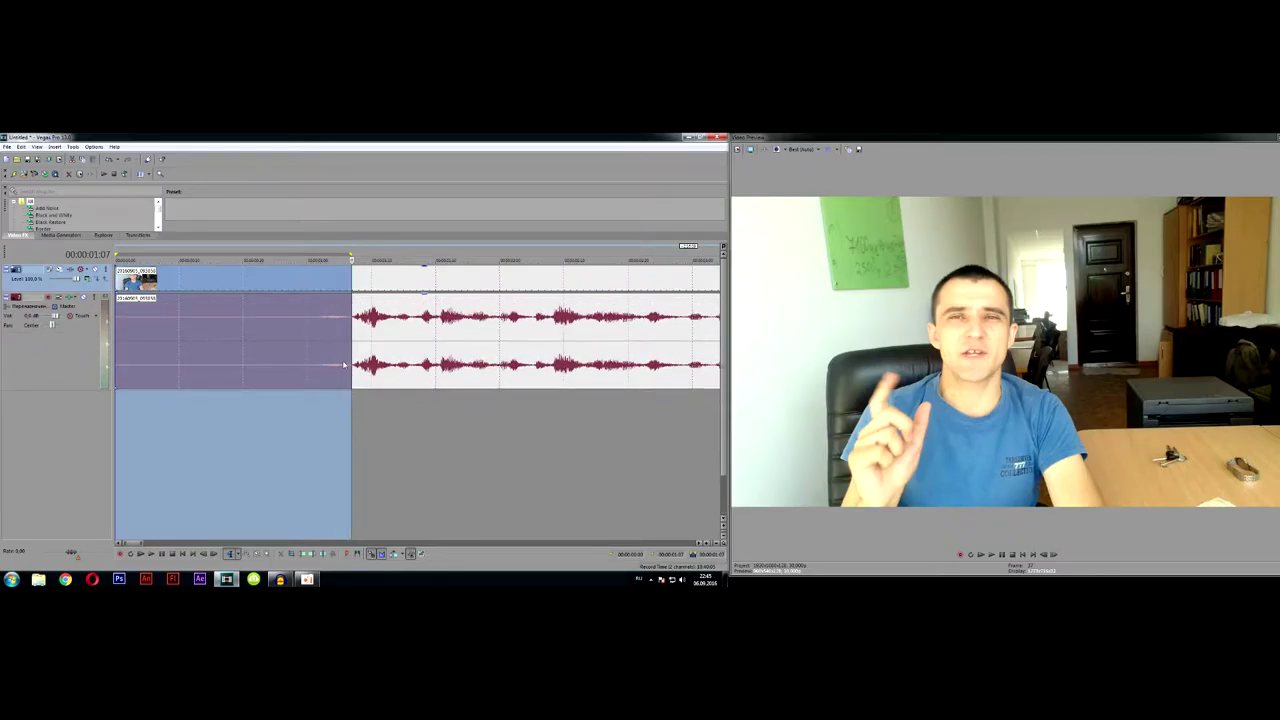
left_click_drag(351, 340, 307, 340)
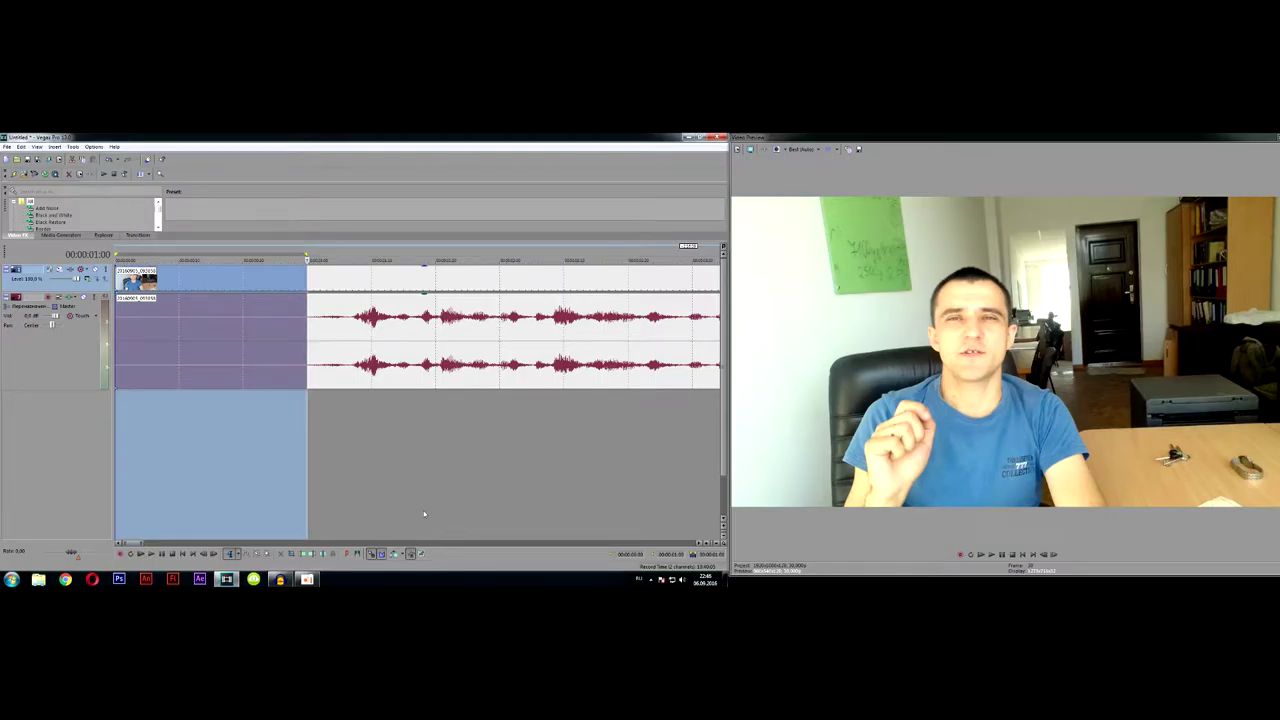
key("Delete")
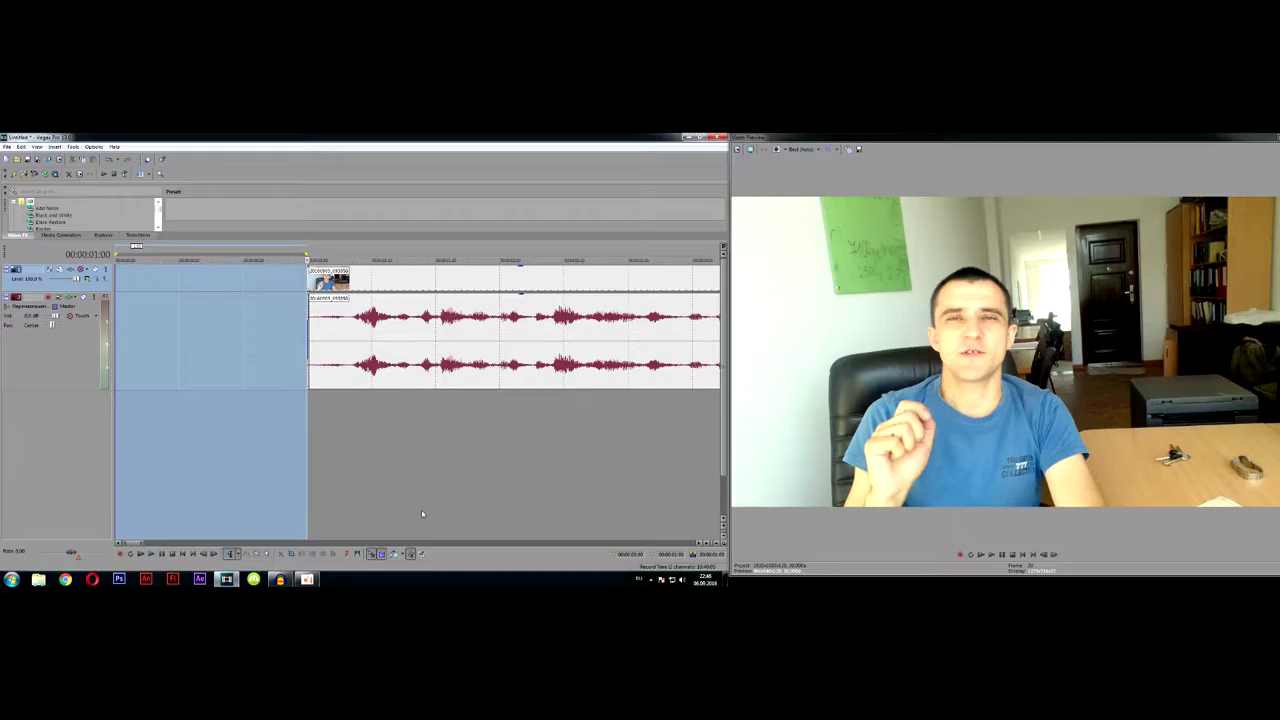
Step: Move the trimmed video and audio to the very start of the timeline, closing the opening gap
left_click(316, 405)
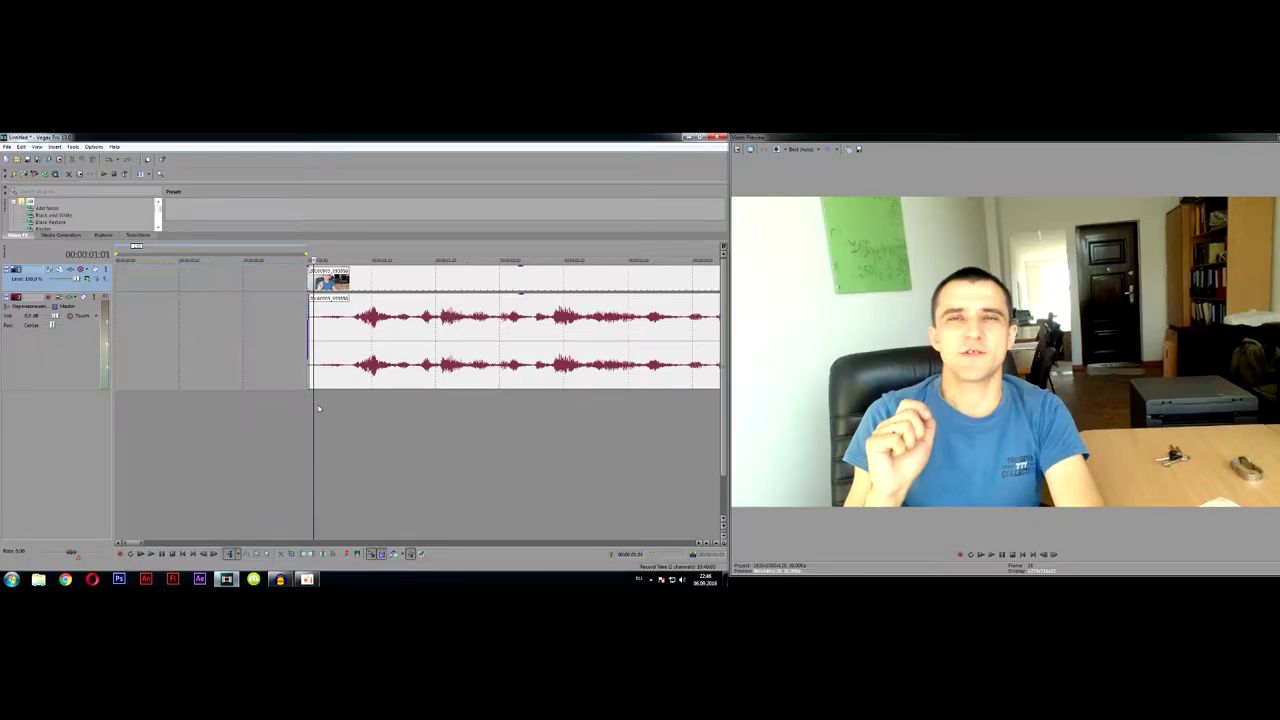
left_click_drag(472, 282, 459, 282)
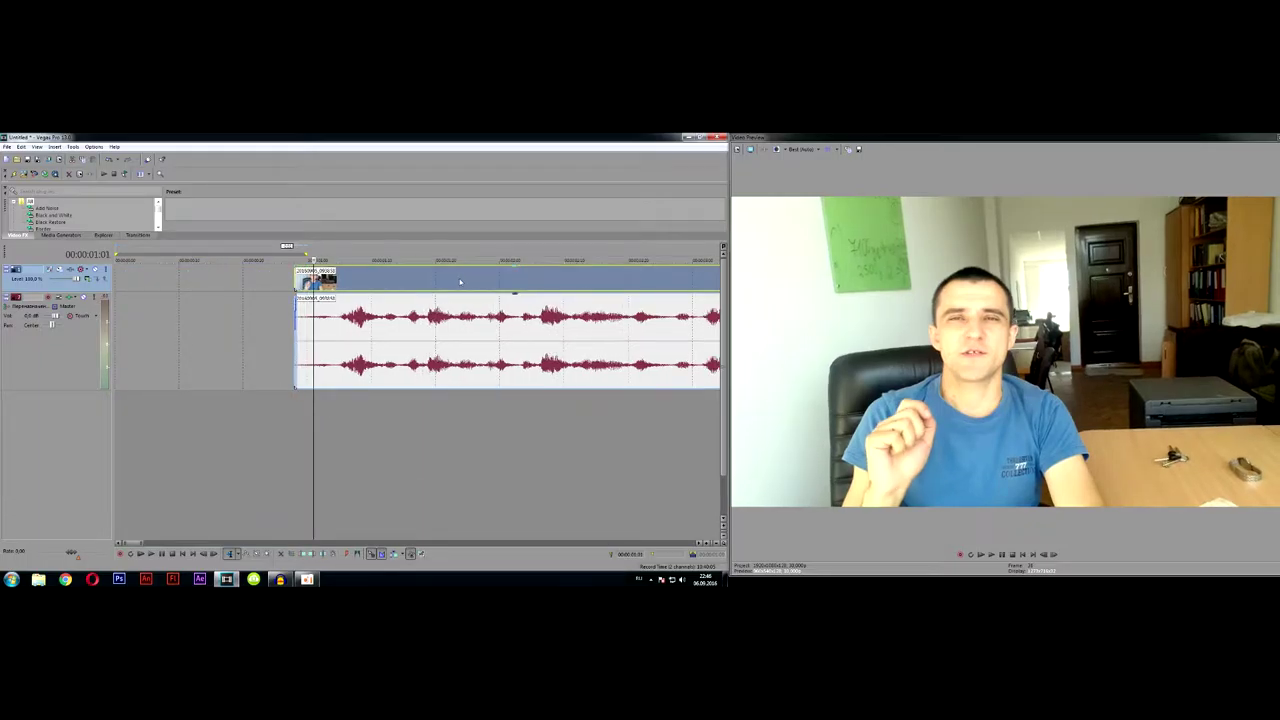
left_click(296, 411)
left_click_drag(608, 415, 296, 415)
Step: Play the trimmed video from the start and replay the passage around 13 seconds to examine the pause
left_click(150, 554)
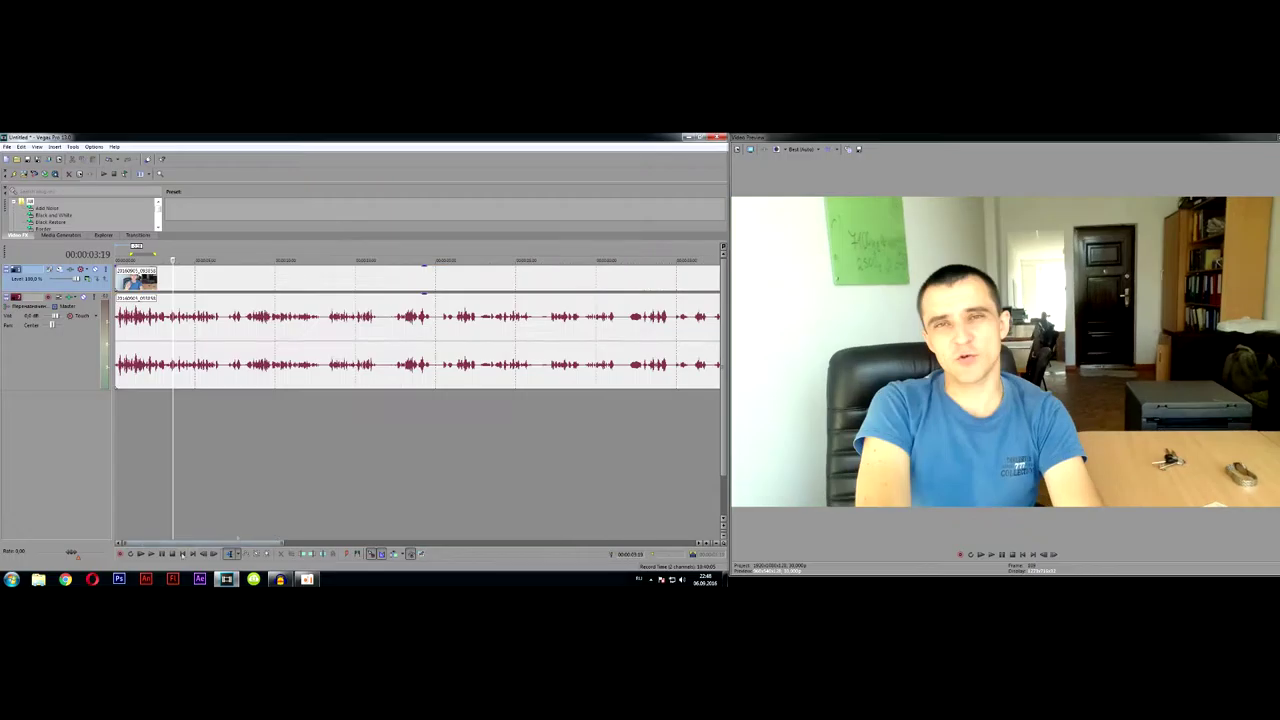
left_click(147, 554)
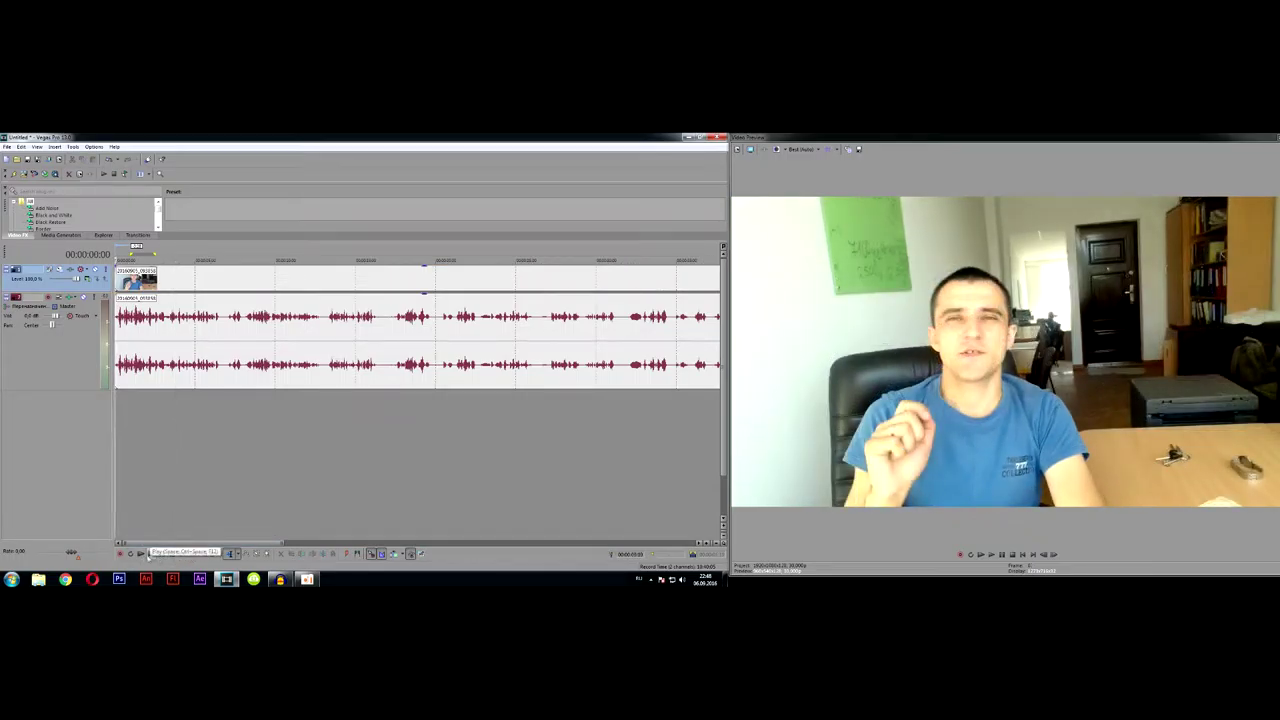
left_click(149, 555)
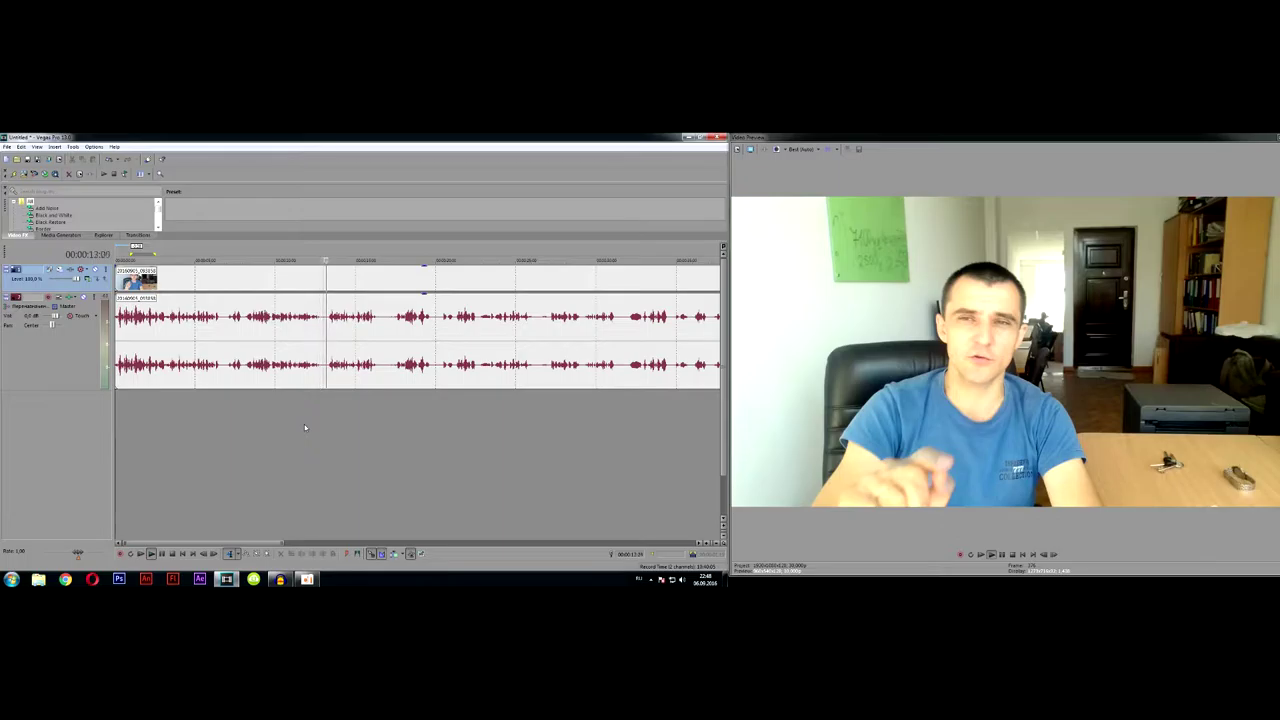
left_click(160, 555)
left_click_drag(309, 400, 340, 403)
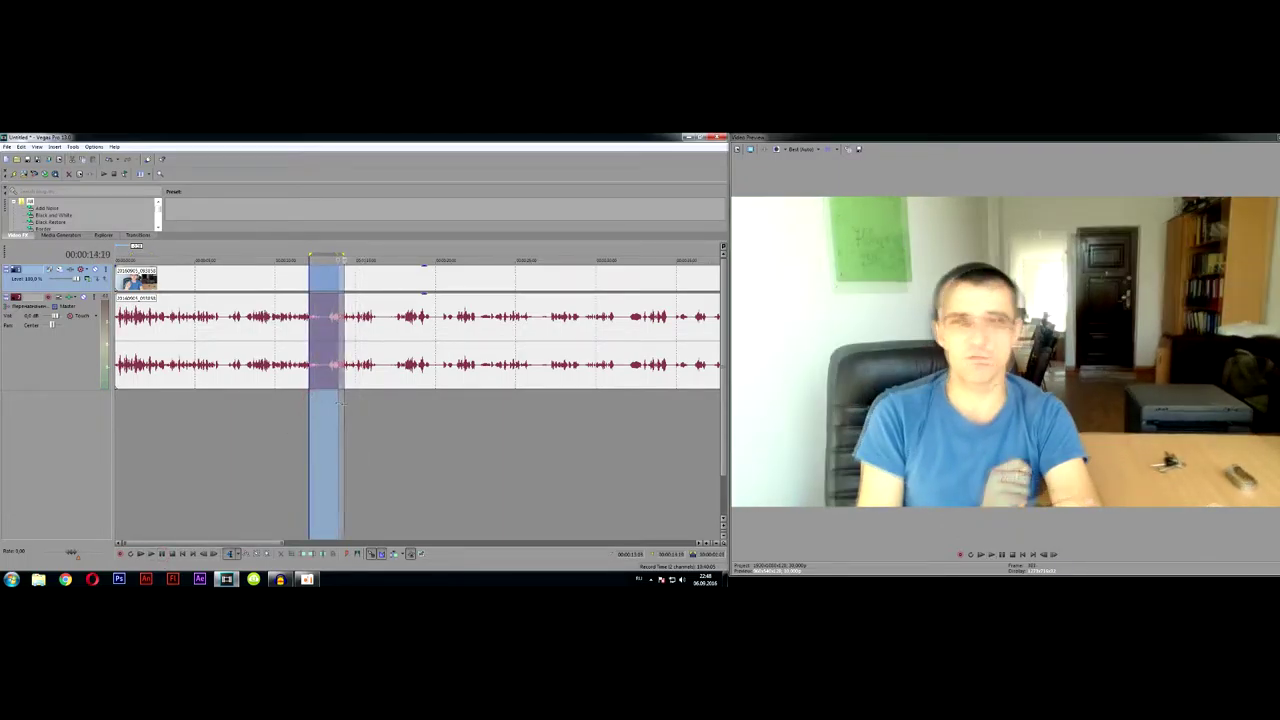
left_click(149, 555)
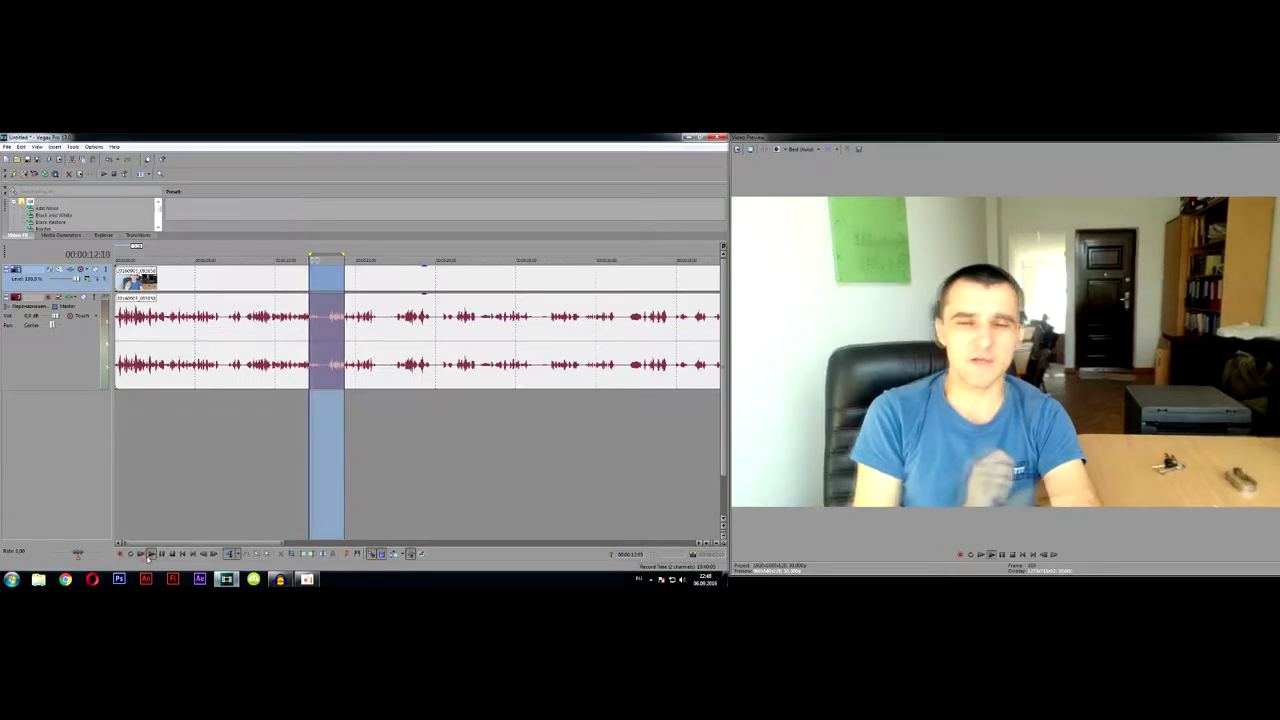
left_click(333, 441)
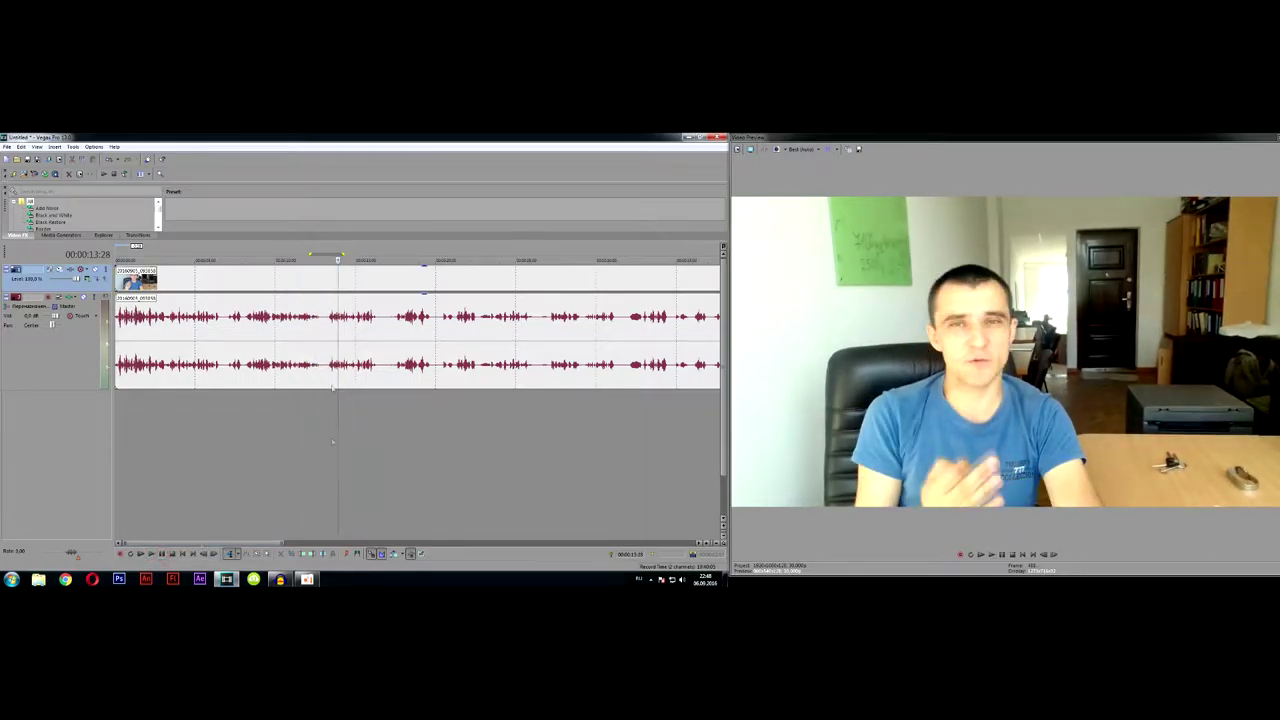
Step: Select the silent pause ending at 00:00:13:11 and delete it from the video and audio tracks
left_click(324, 385)
scroll(325, 383, "up", 4)
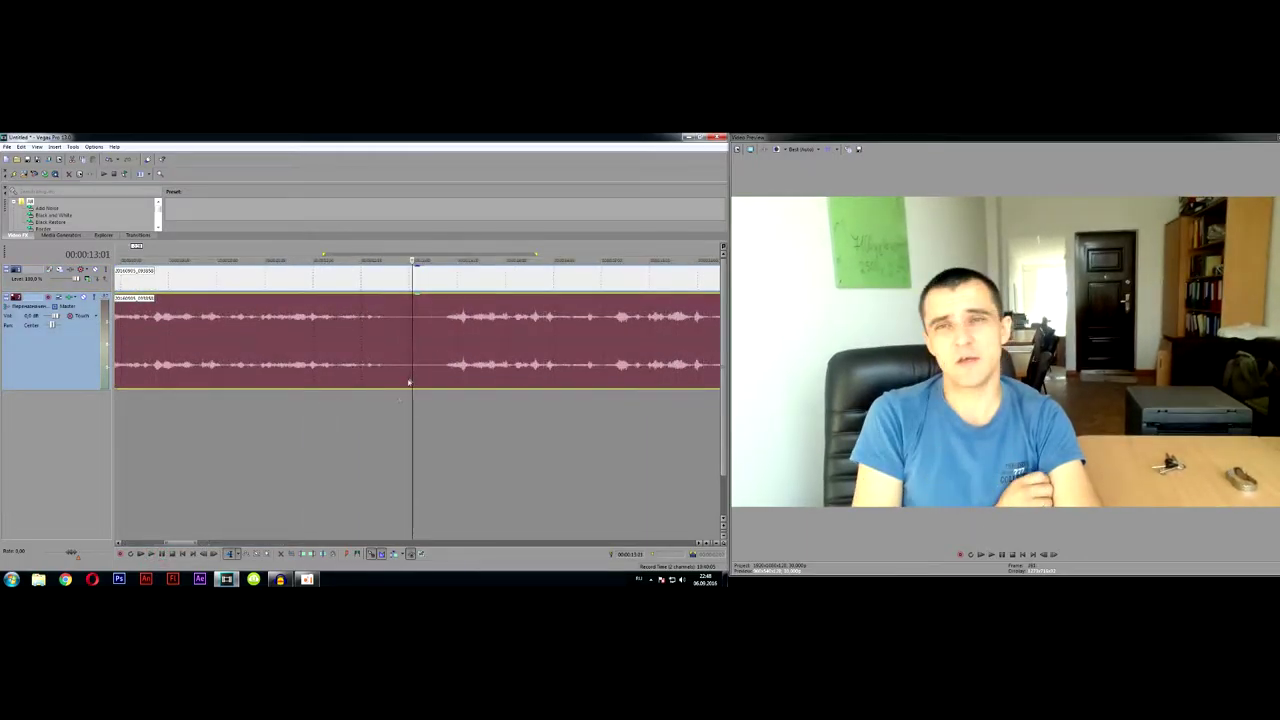
left_click_drag(388, 412, 444, 412)
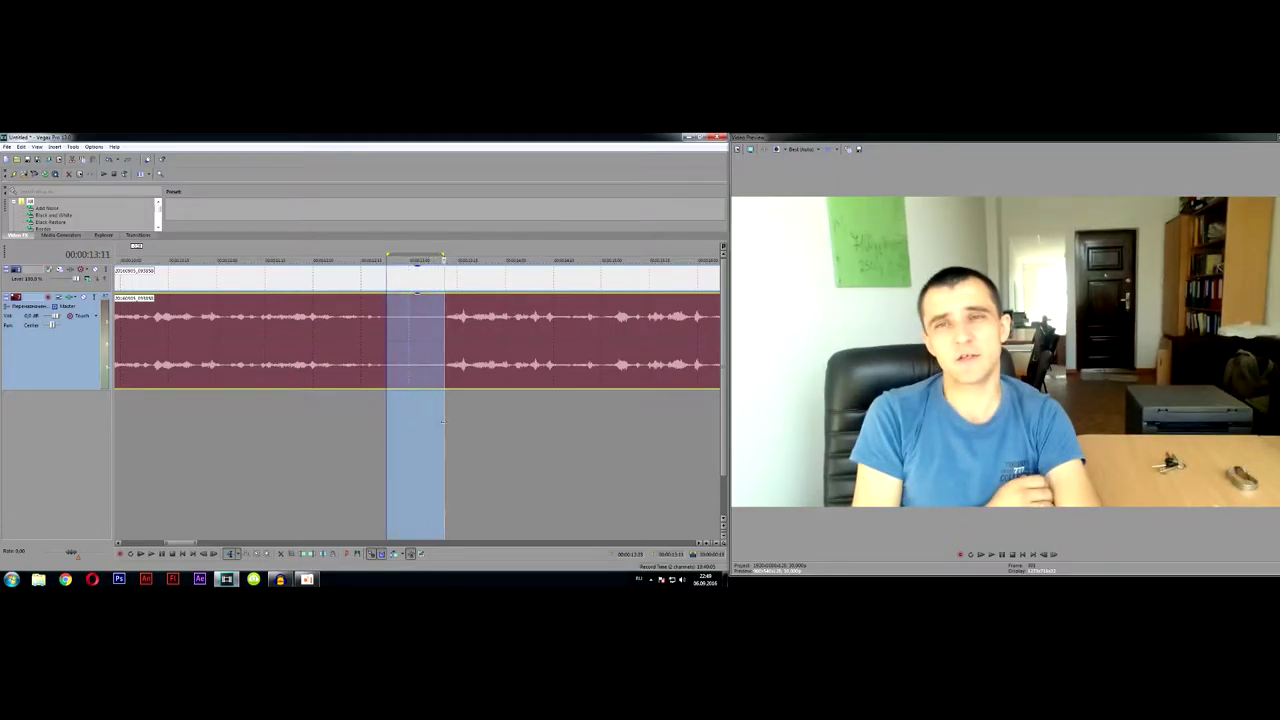
left_click(151, 554)
key("Delete")
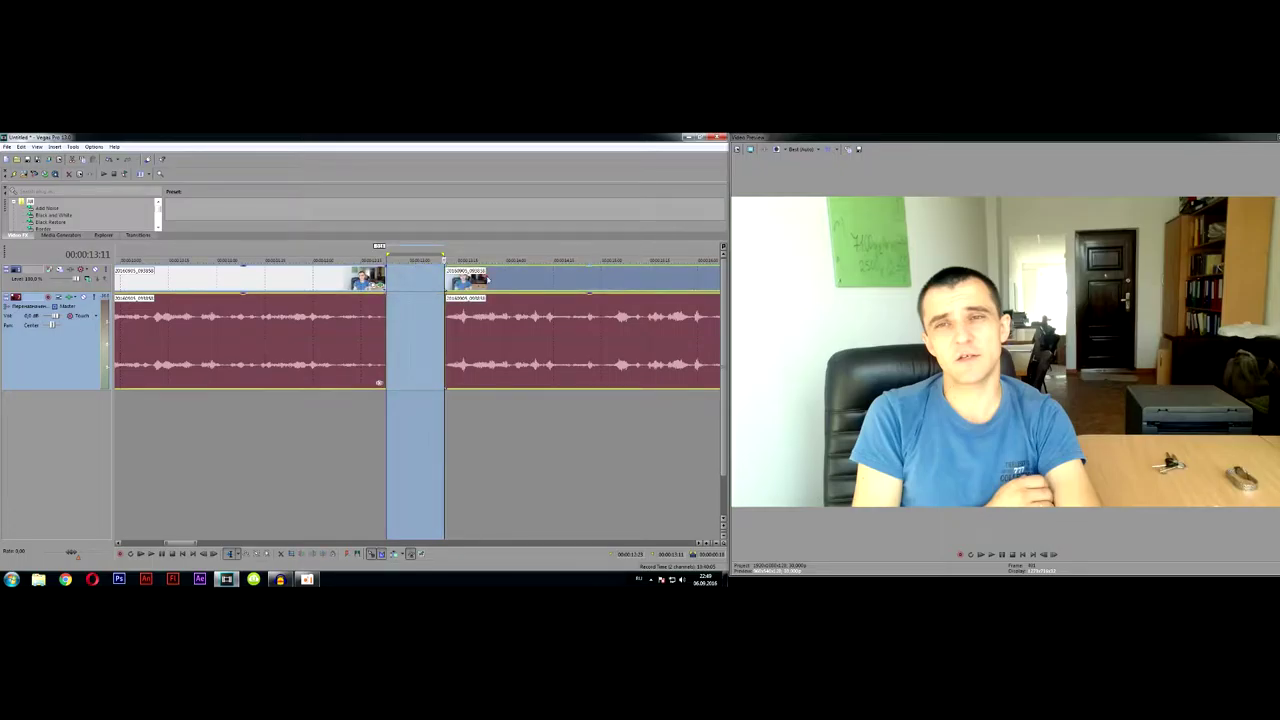
Step: Move the clip following the deleted pause back against the preceding clip to close the gap
left_click(486, 281)
left_click_drag(486, 281, 427, 281)
Step: Play across the new join from 00:00:12:06 to check the transition and the frame blending in the picture
left_click(331, 421)
scroll(431, 419, "down", 1)
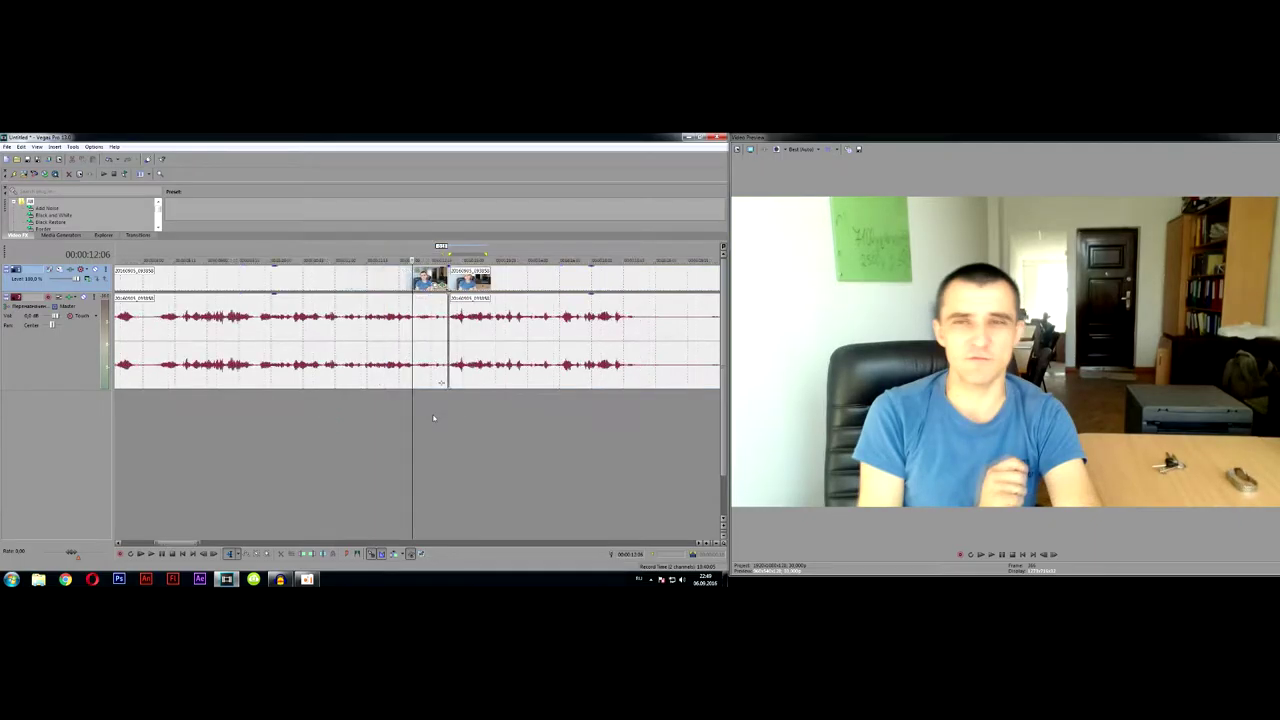
key("space")
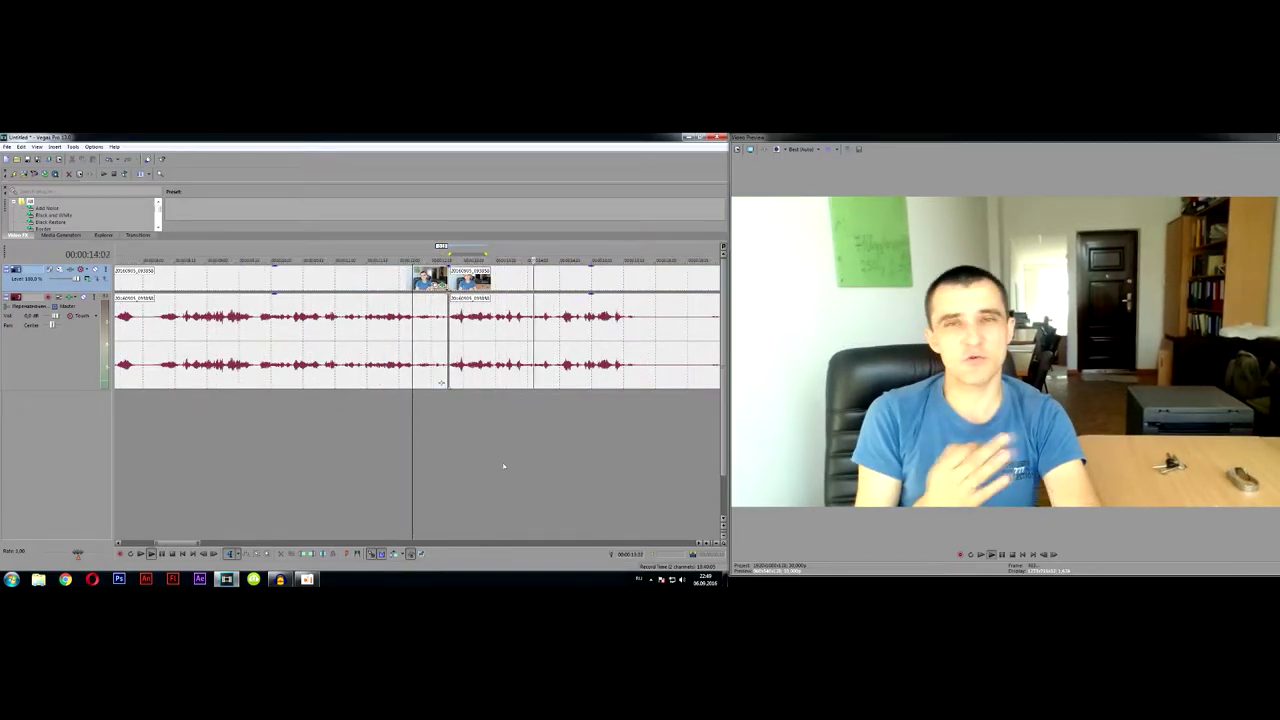
key("space")
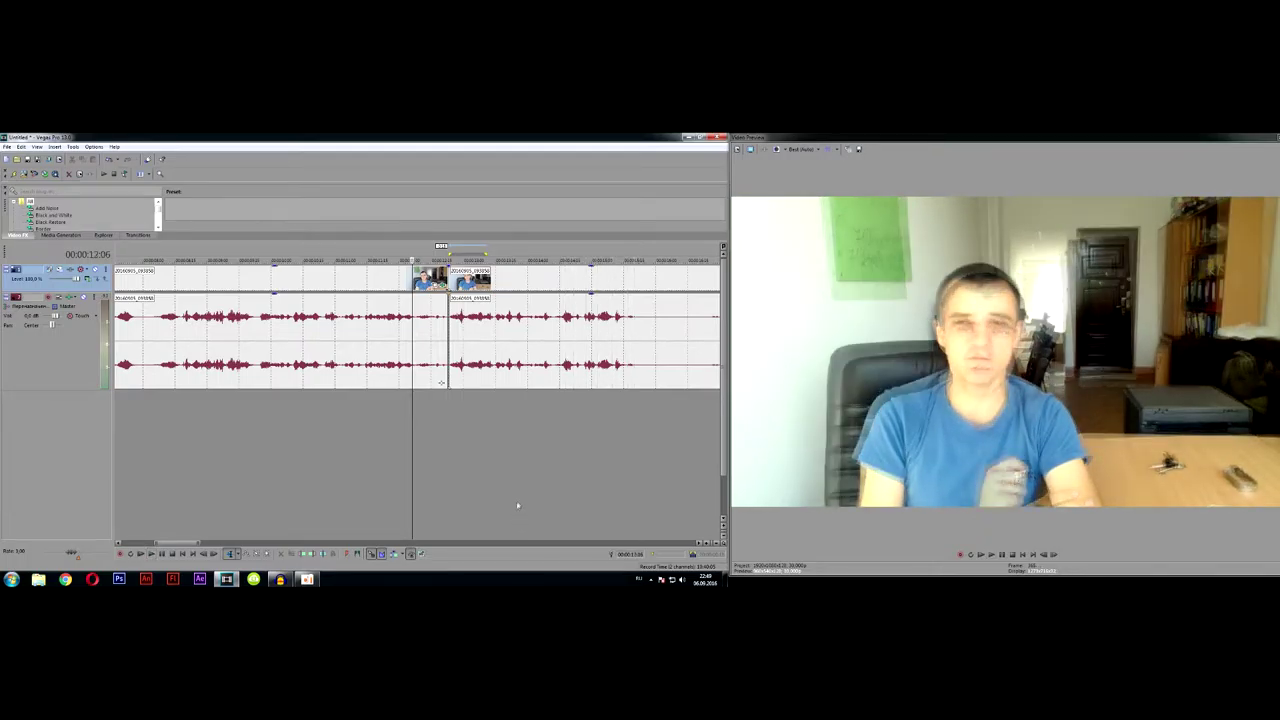
key("space")
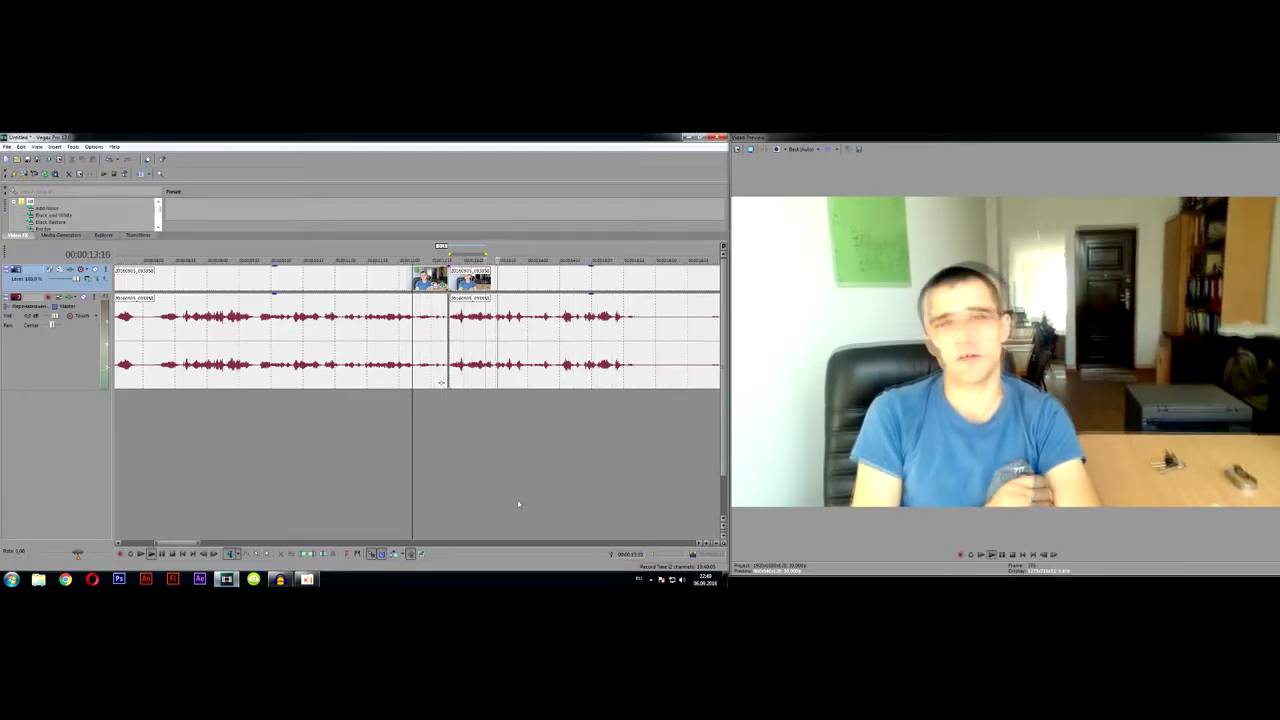
key("space")
Step: Set the video event before the cut to Disable resample in its properties
right_click(385, 270)
left_click(422, 565)
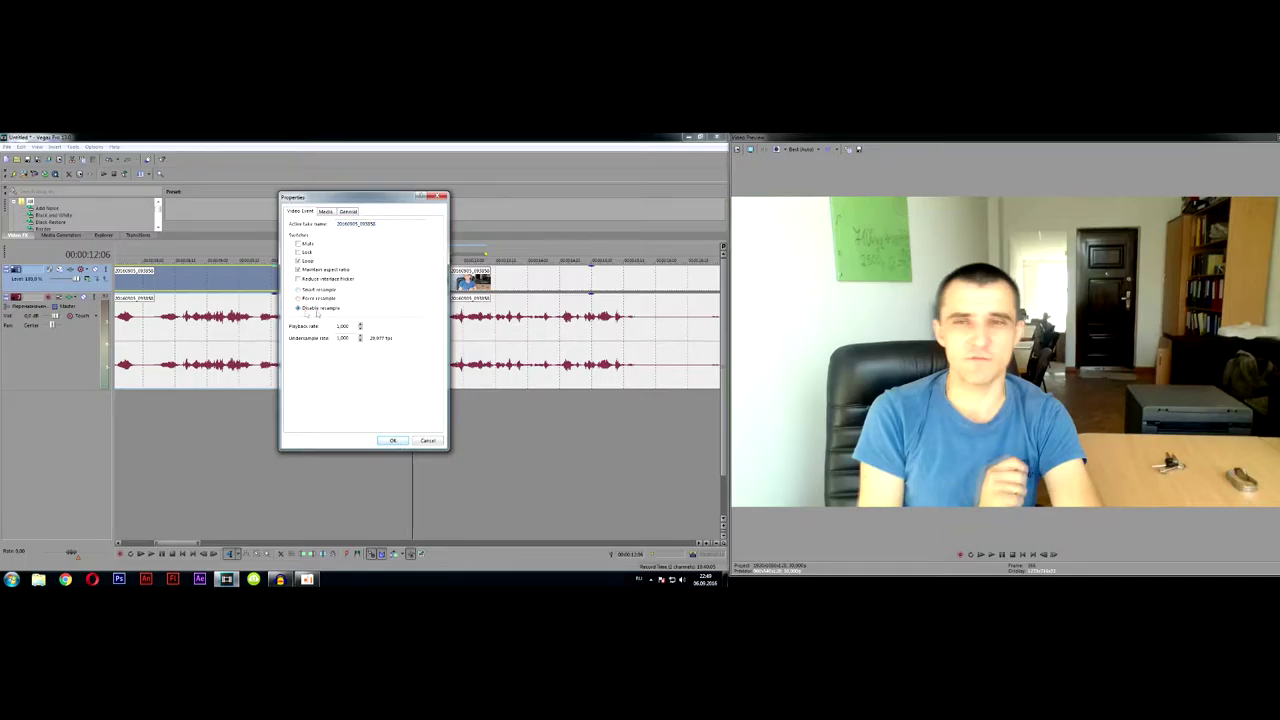
left_click(392, 440)
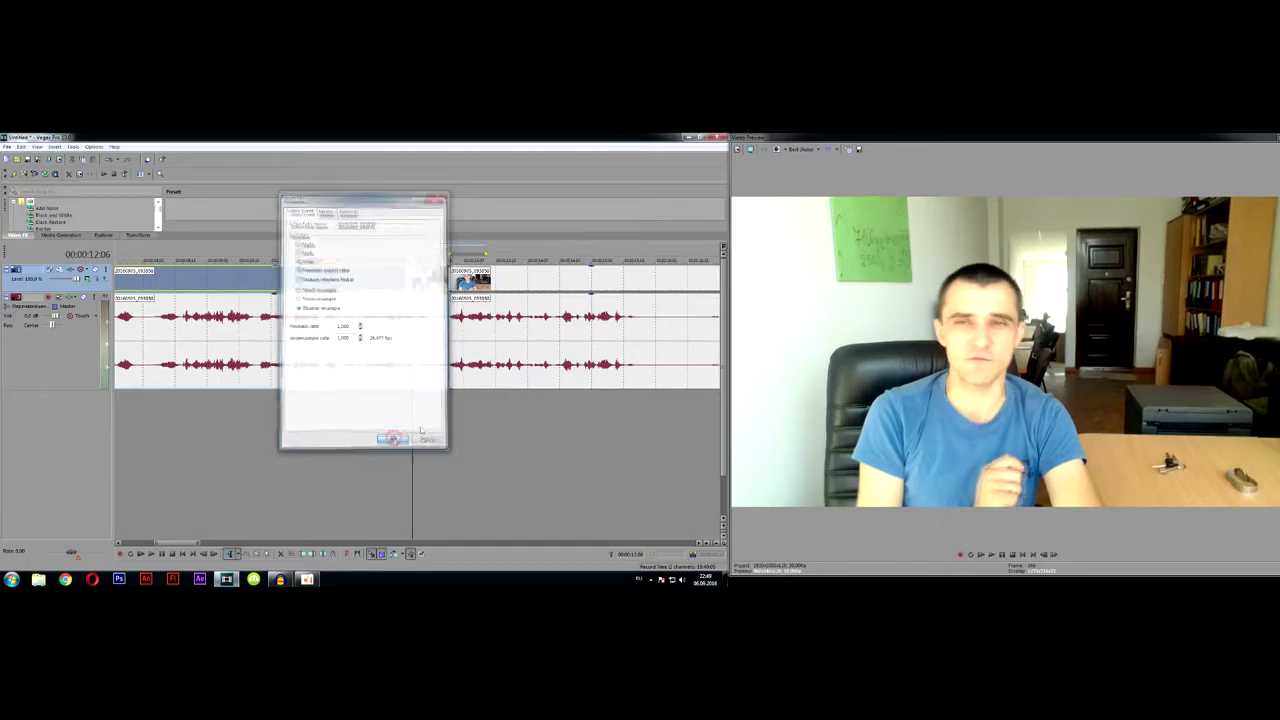
Step: Set the video event after the cut to Disable resample in its properties and view the picture on both sides of the cut
left_click(500, 280)
right_click(502, 280)
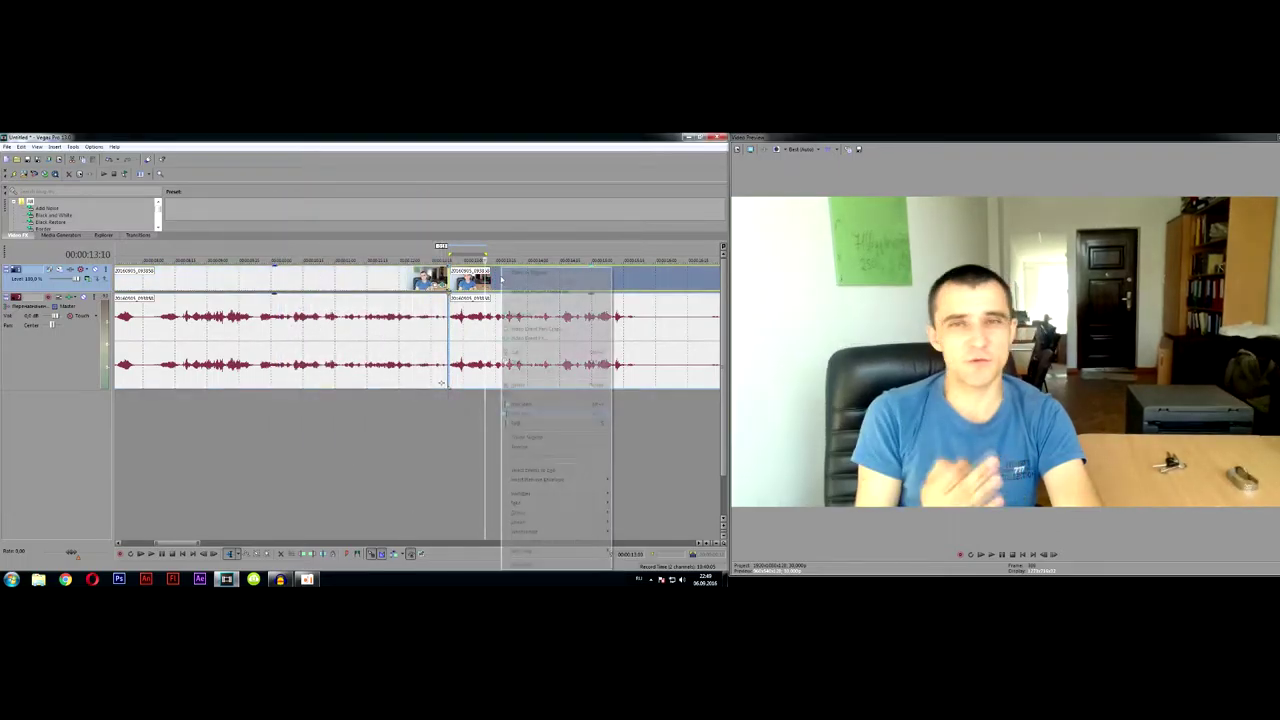
left_click(541, 562)
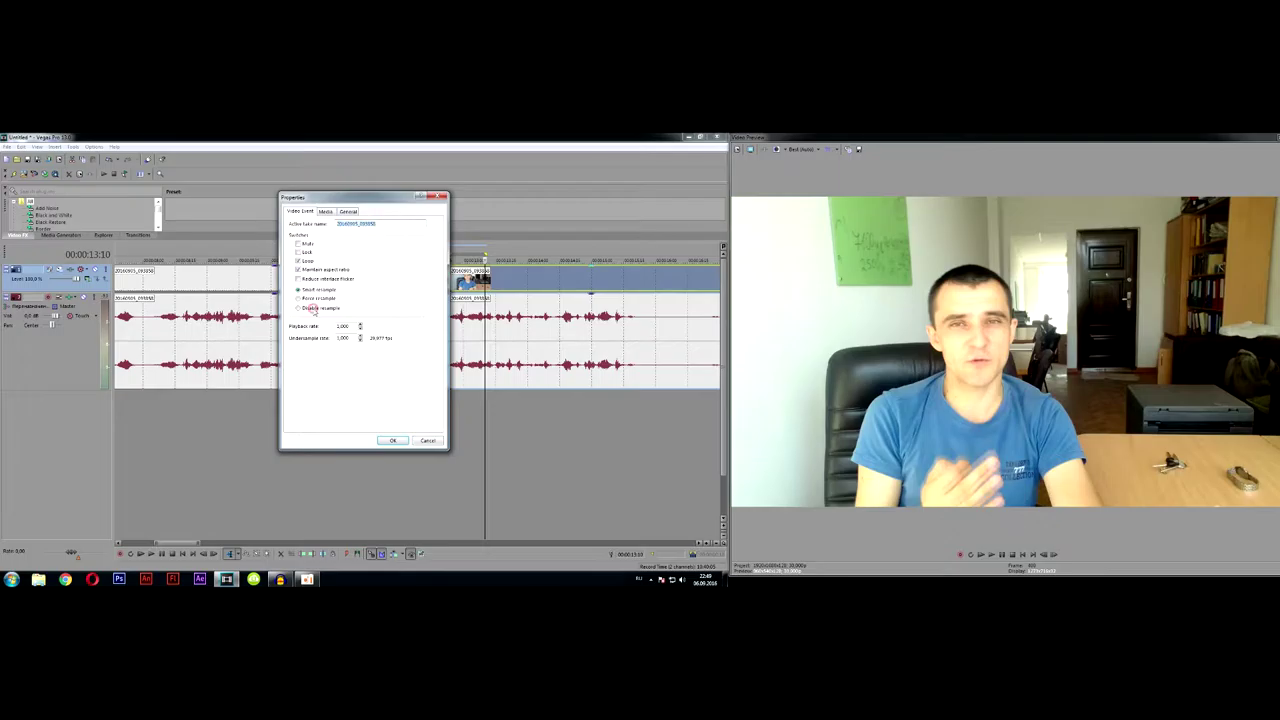
left_click(392, 441)
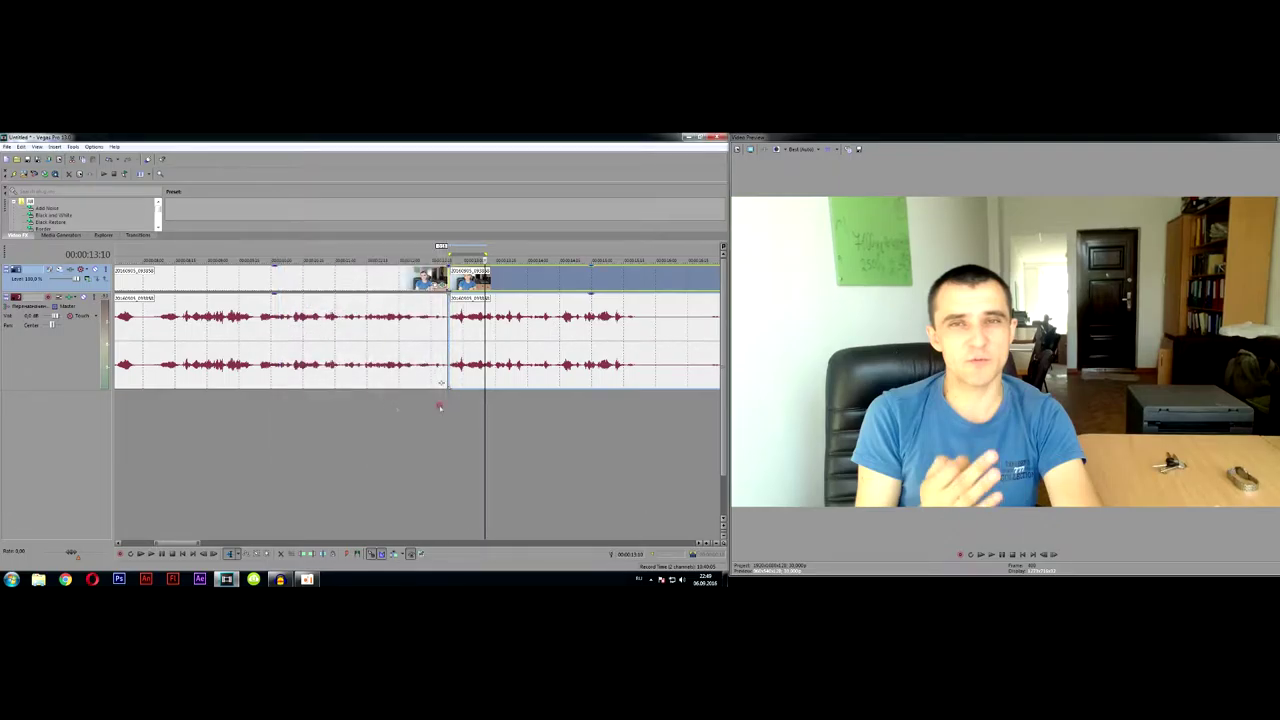
left_click(404, 279)
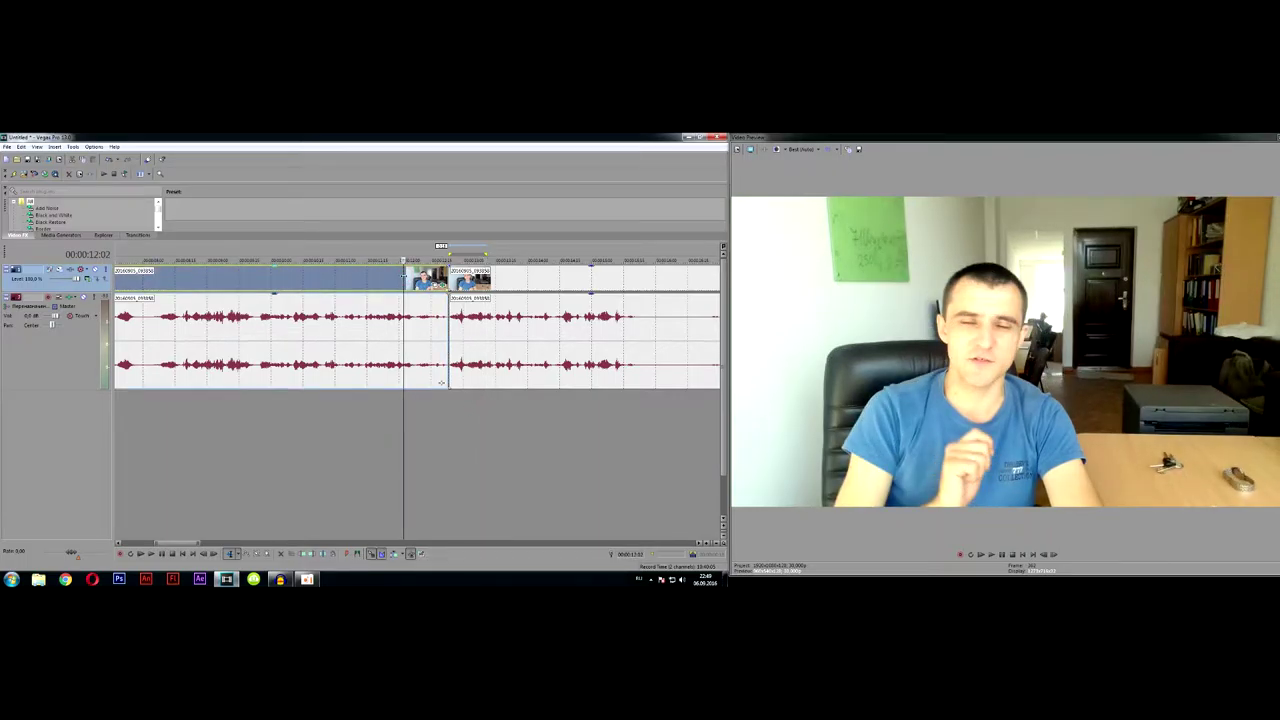
left_click(472, 279)
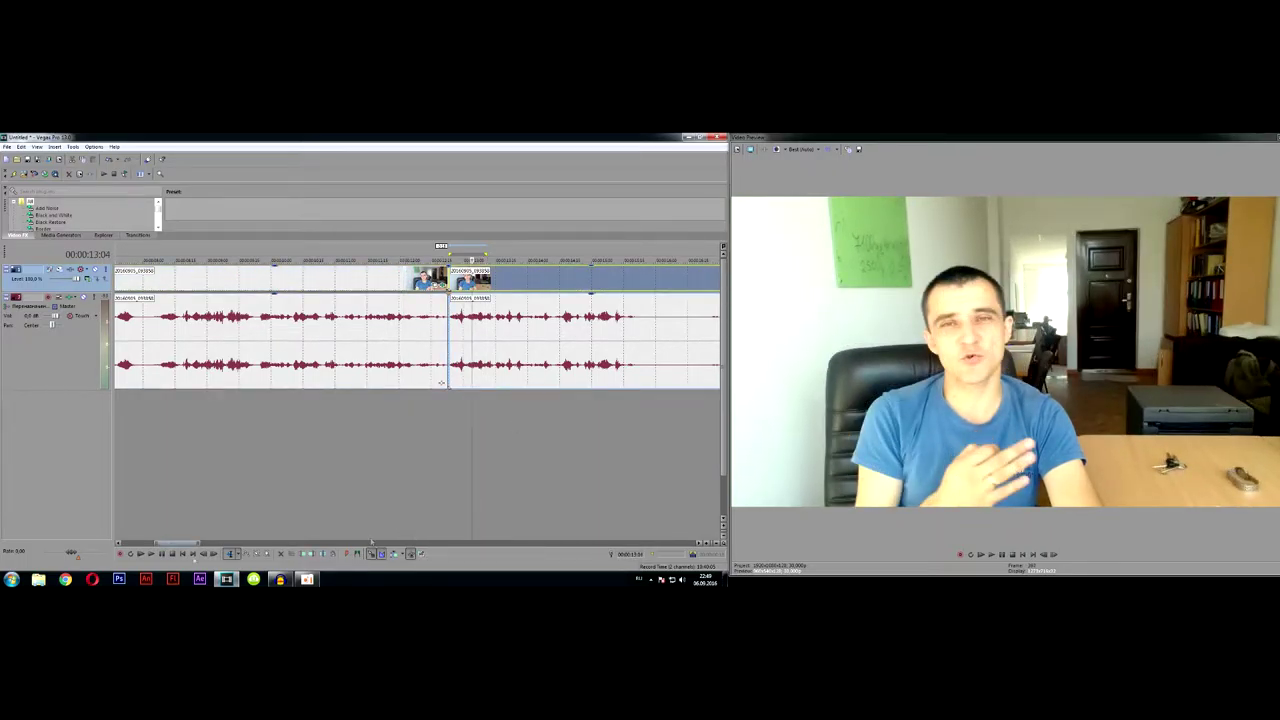
Step: Delete the silent pause starting at 00:00:15:22 from both tracks and move the following clip back to close the gap
left_click_drag(172, 543, 190, 543)
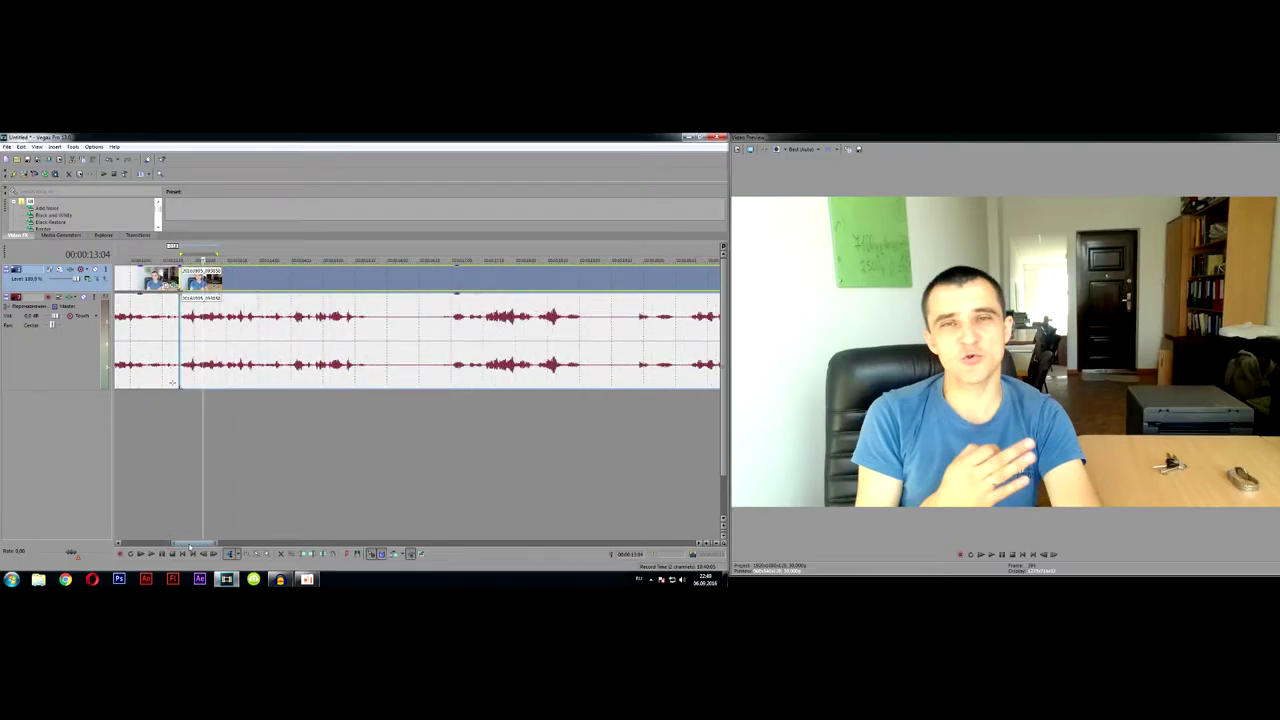
mouse_move(374, 404)
left_mouse_down()
mouse_move(446, 406)
mouse_move(370, 400)
left_mouse_up()
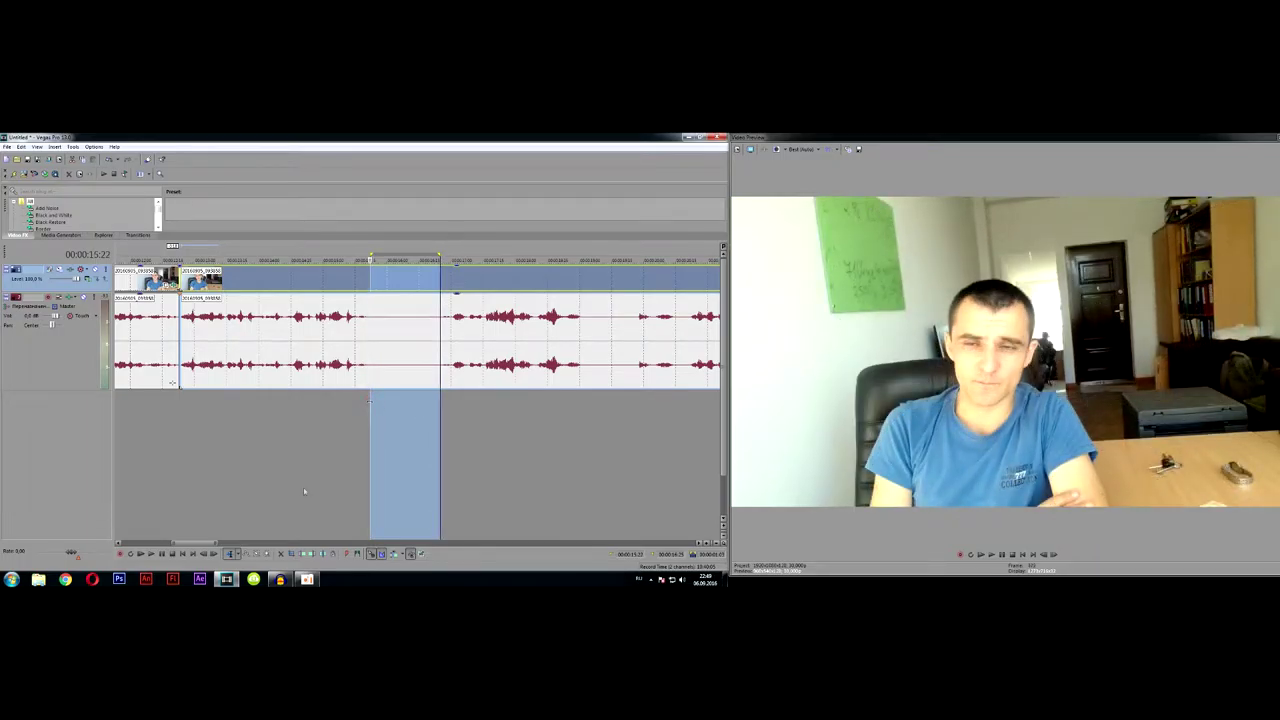
left_click(151, 554)
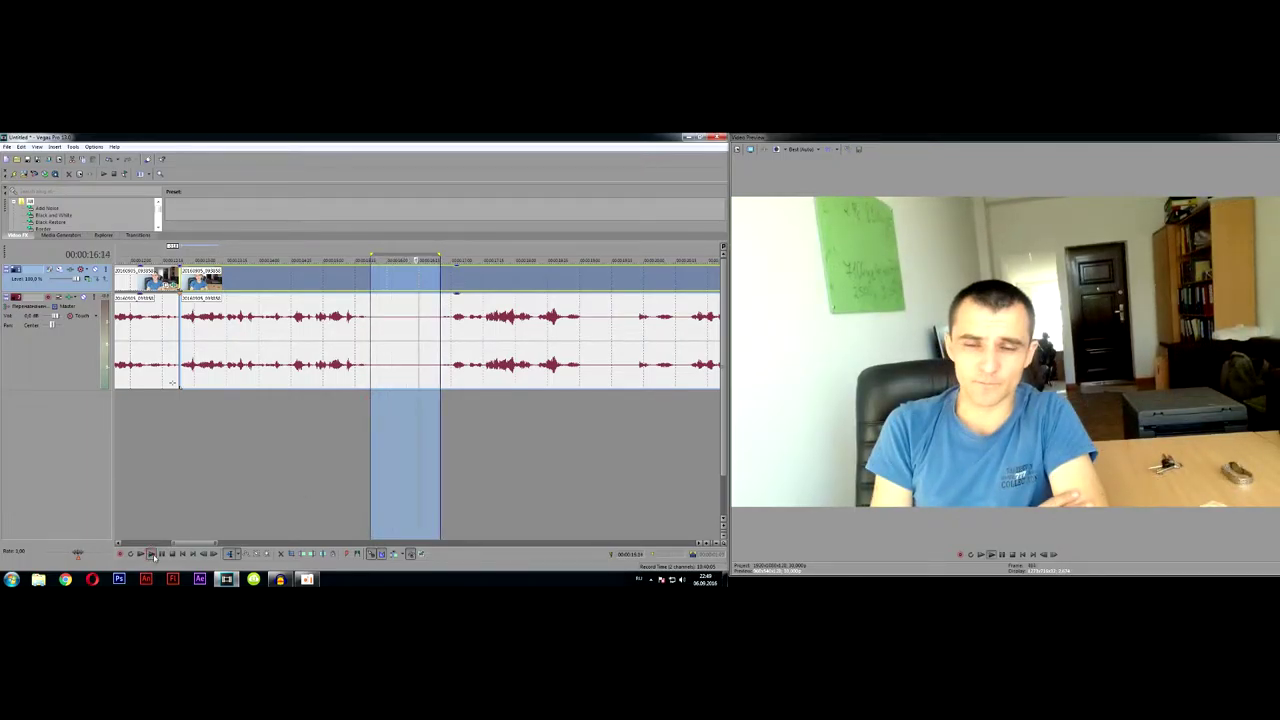
left_click(151, 554)
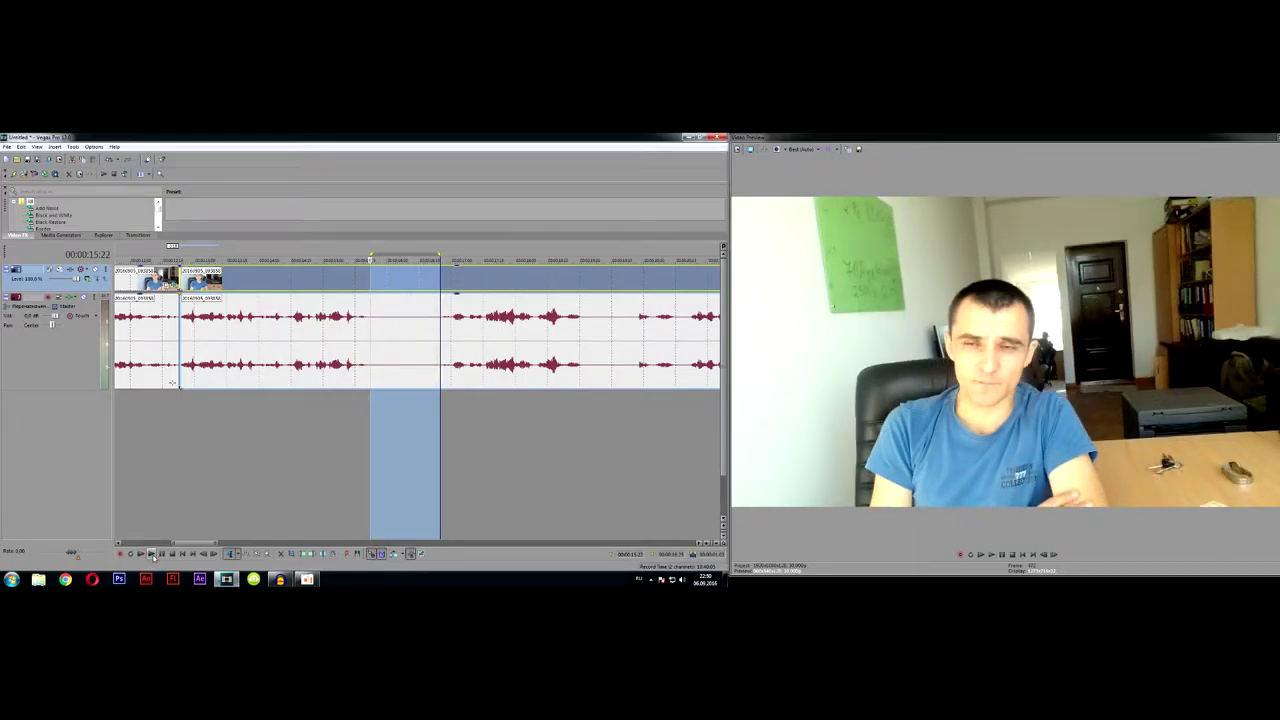
key("Delete")
left_click_drag(463, 279, 393, 279)
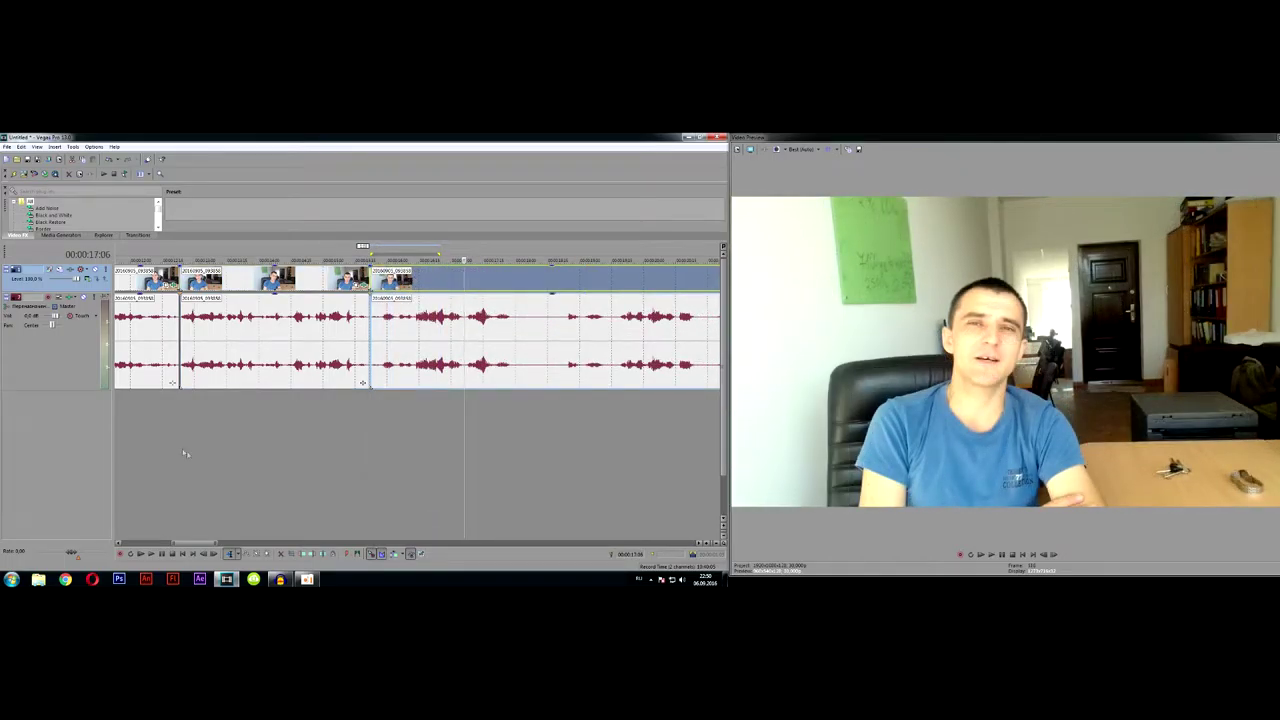
Step: Play from 00:00:14:16 across the new join to check the transition
left_click(297, 443)
key("space")
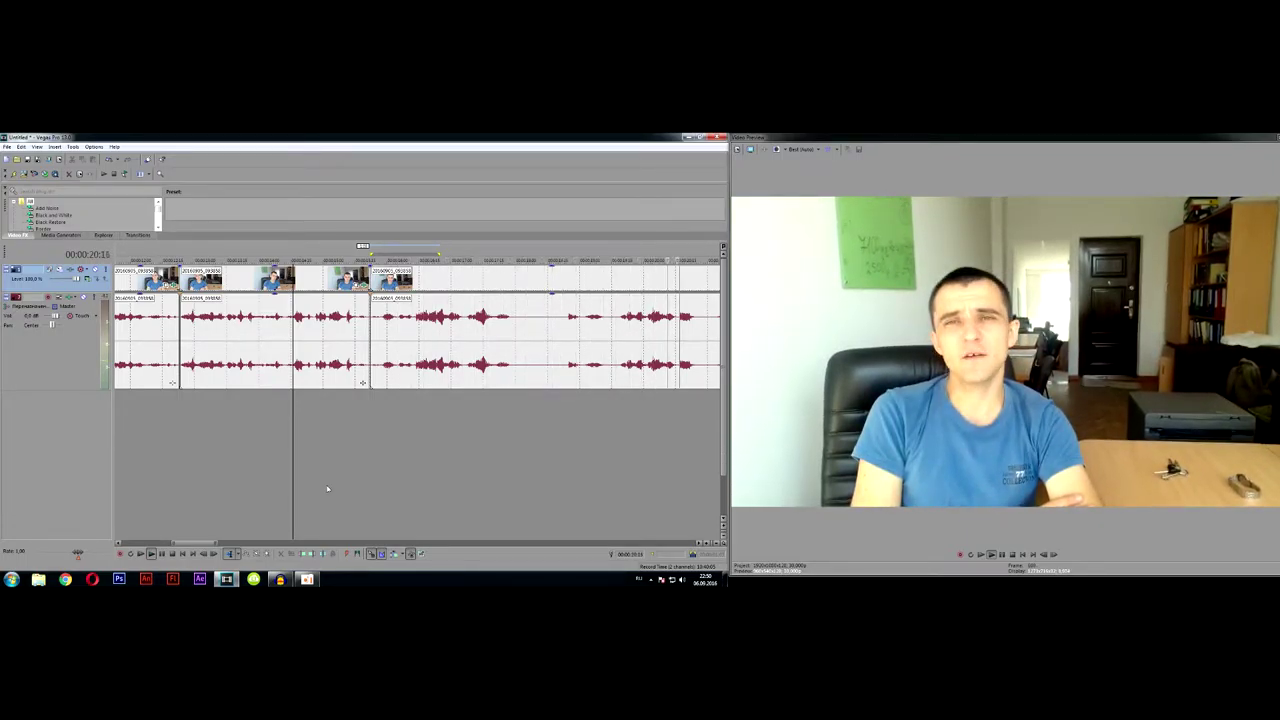
key("space")
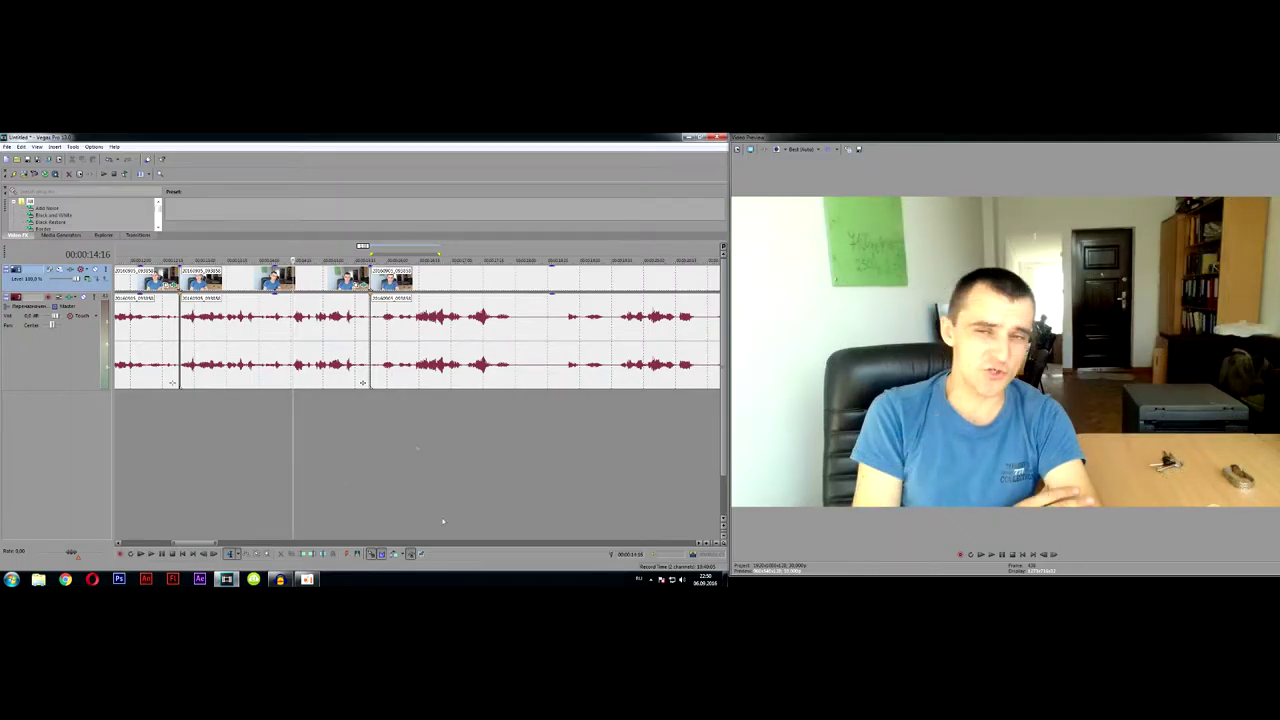
Step: Delete the silent pause ending at 00:00:18:24 from both tracks and move the following clip back to close the gap
left_click_drag(184, 543, 199, 544)
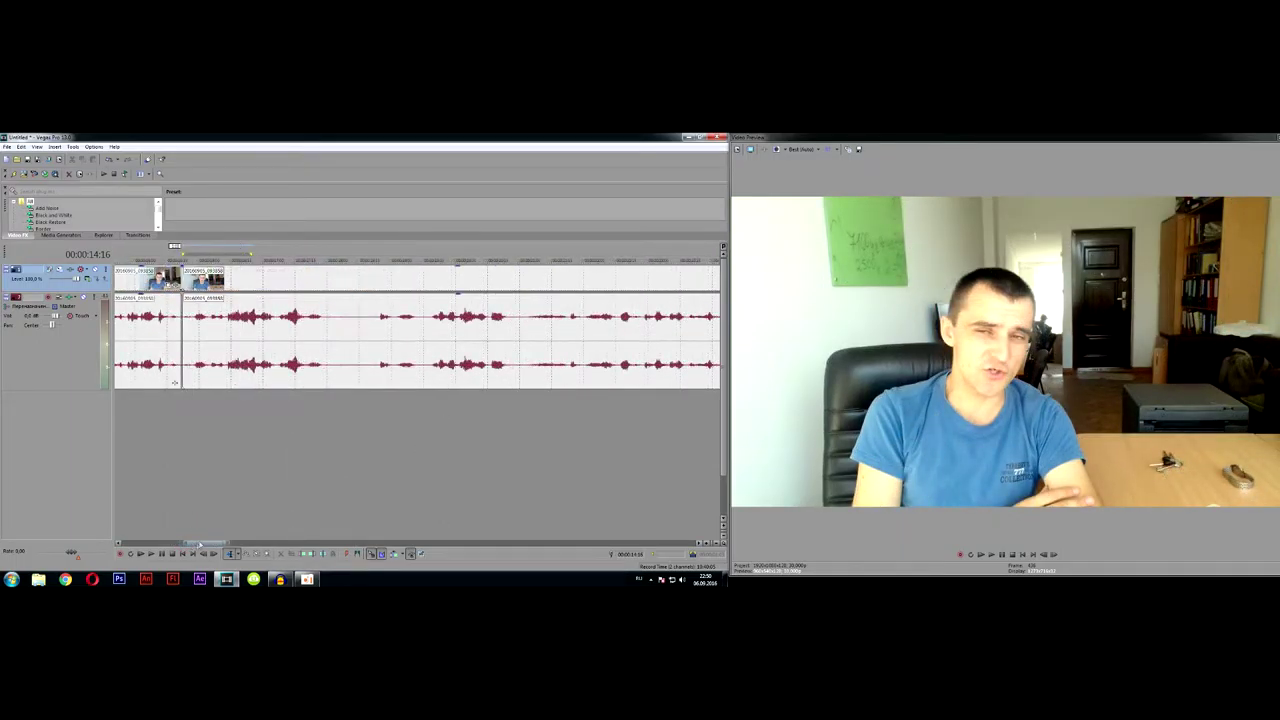
left_click_drag(325, 405, 377, 405)
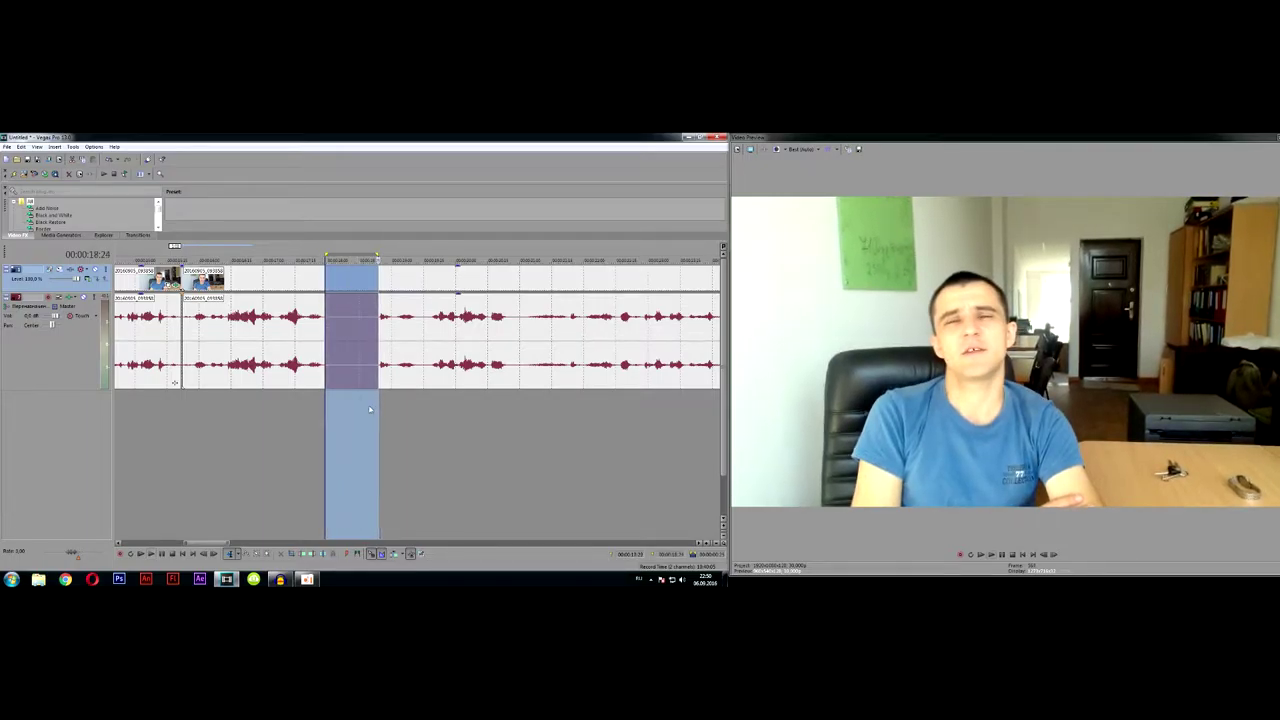
key("Delete")
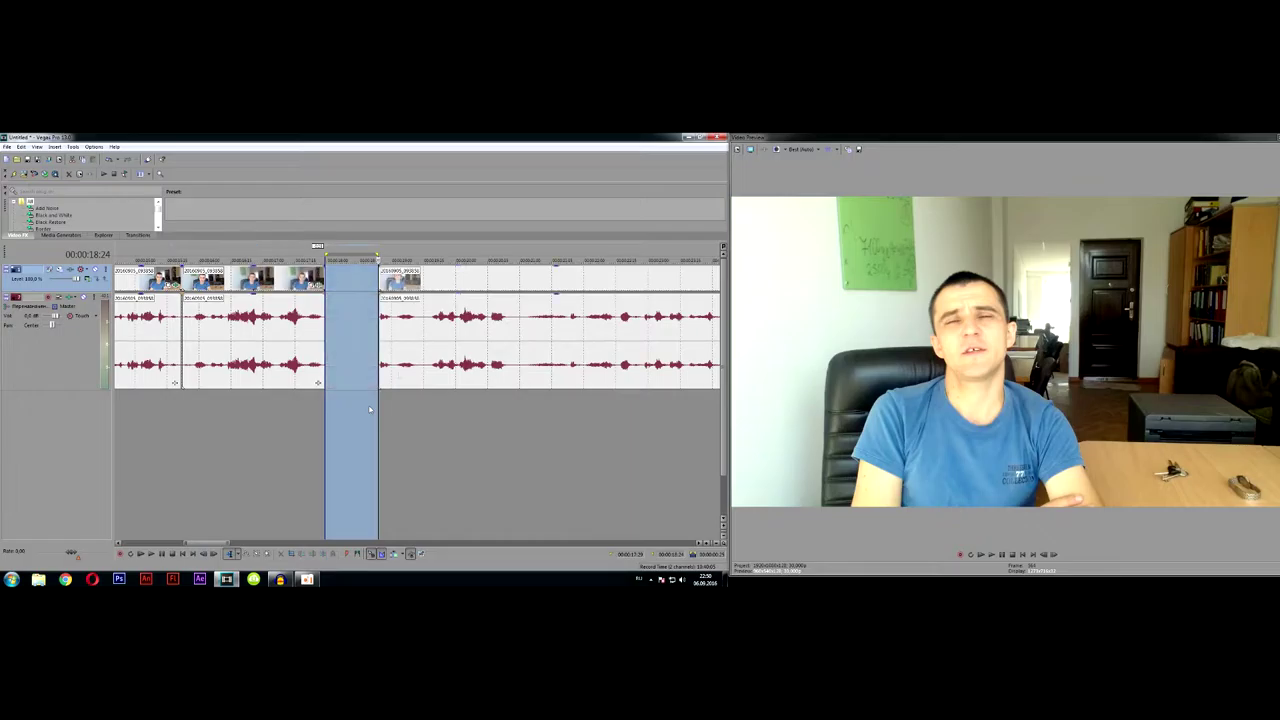
left_click(458, 278)
left_click_drag(482, 279, 426, 280)
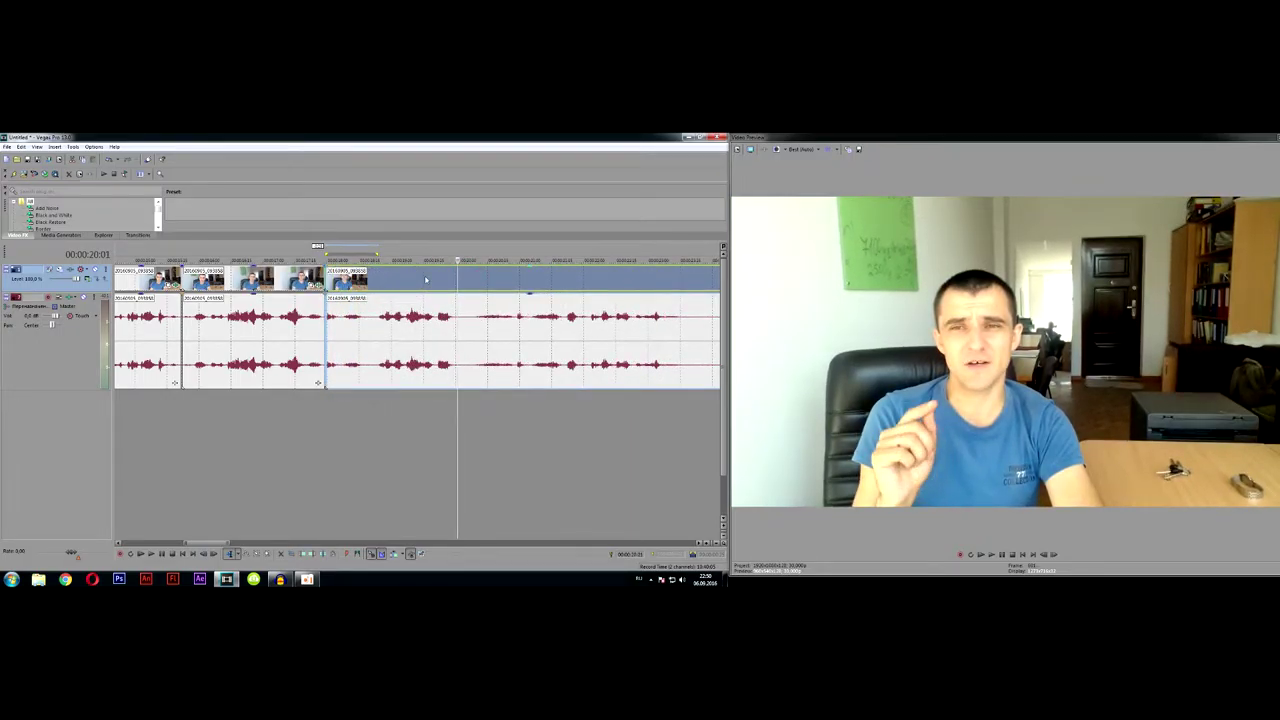
Step: Review the edit from 00:00:15:04 and compare the two neighbouring speech passages on either side of 00:00:21:05
left_click(143, 404)
key("space")
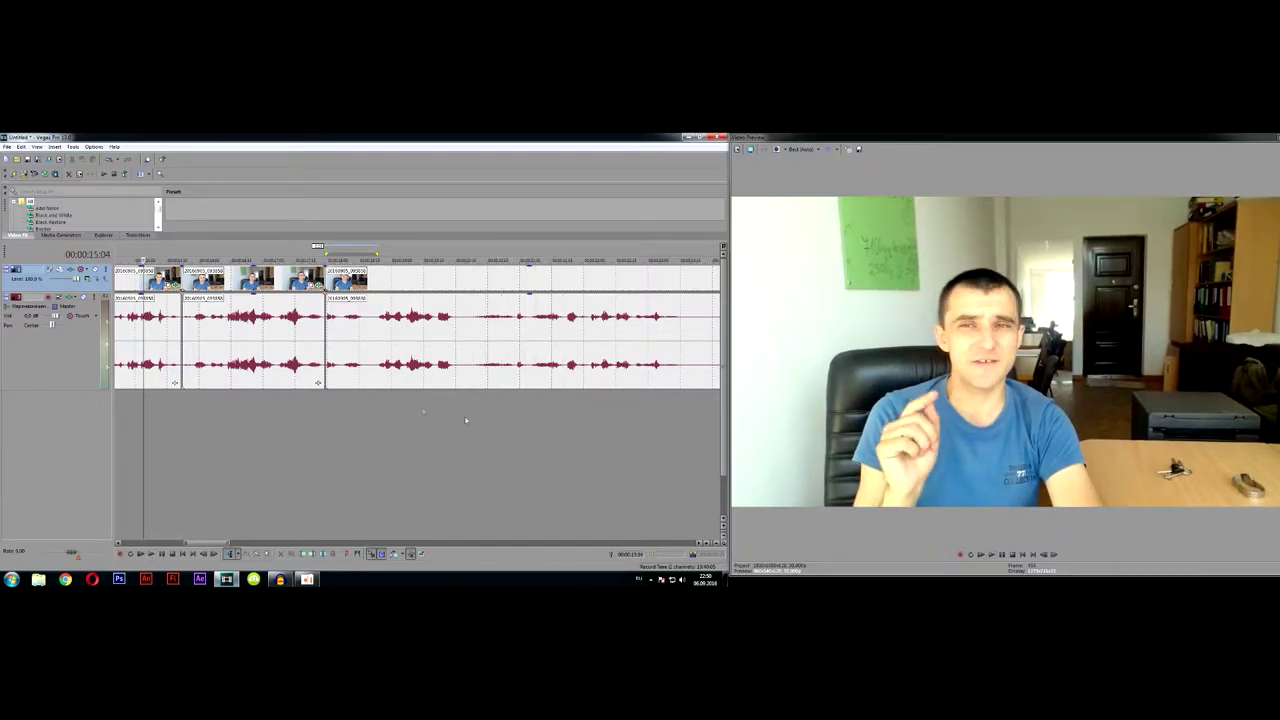
left_click_drag(458, 411, 529, 411)
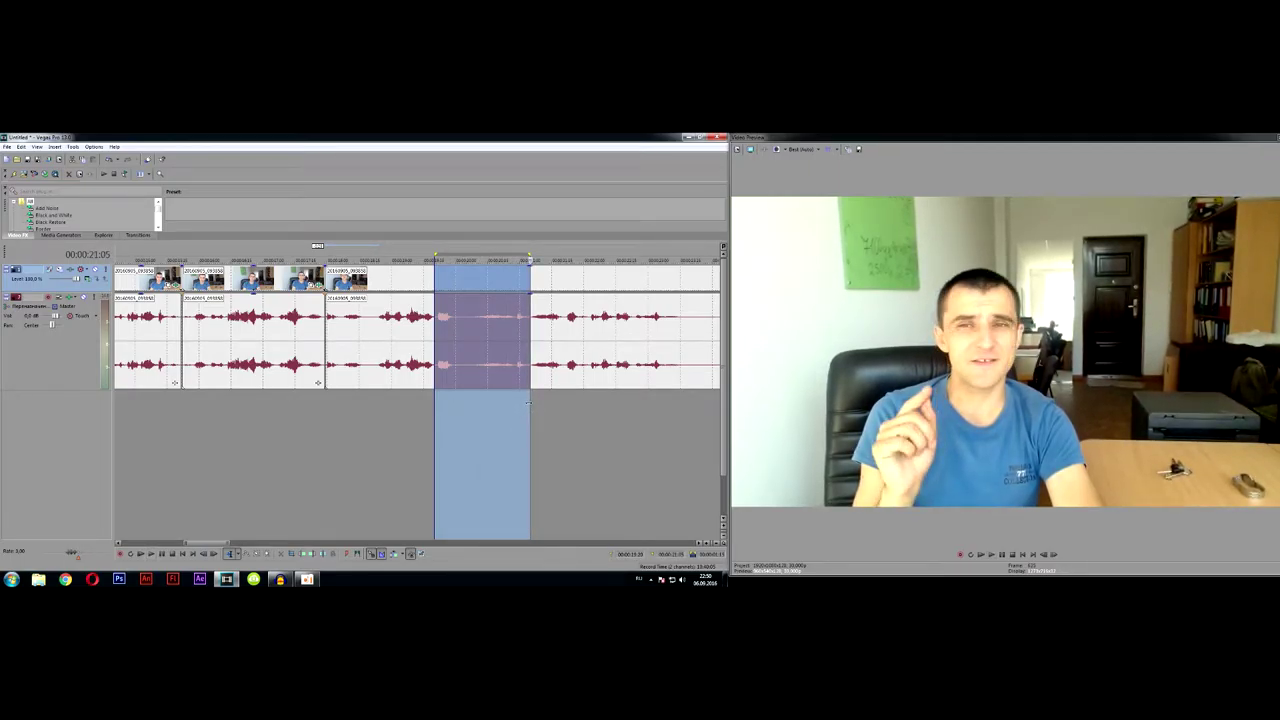
left_click_drag(530, 410, 628, 412)
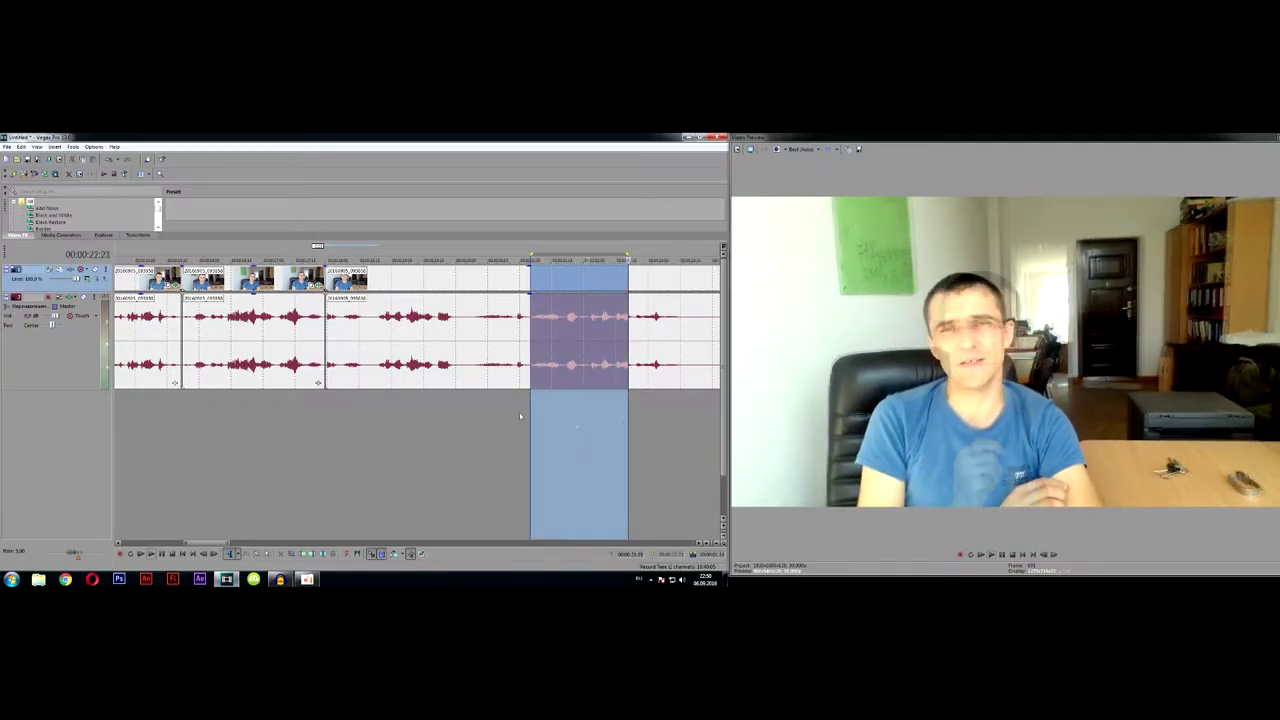
Step: Delete the speech passage from 00:00:19:21 to 00:00:20:28 on both tracks and move the following clip back against the cut
left_click_drag(518, 414, 437, 410)
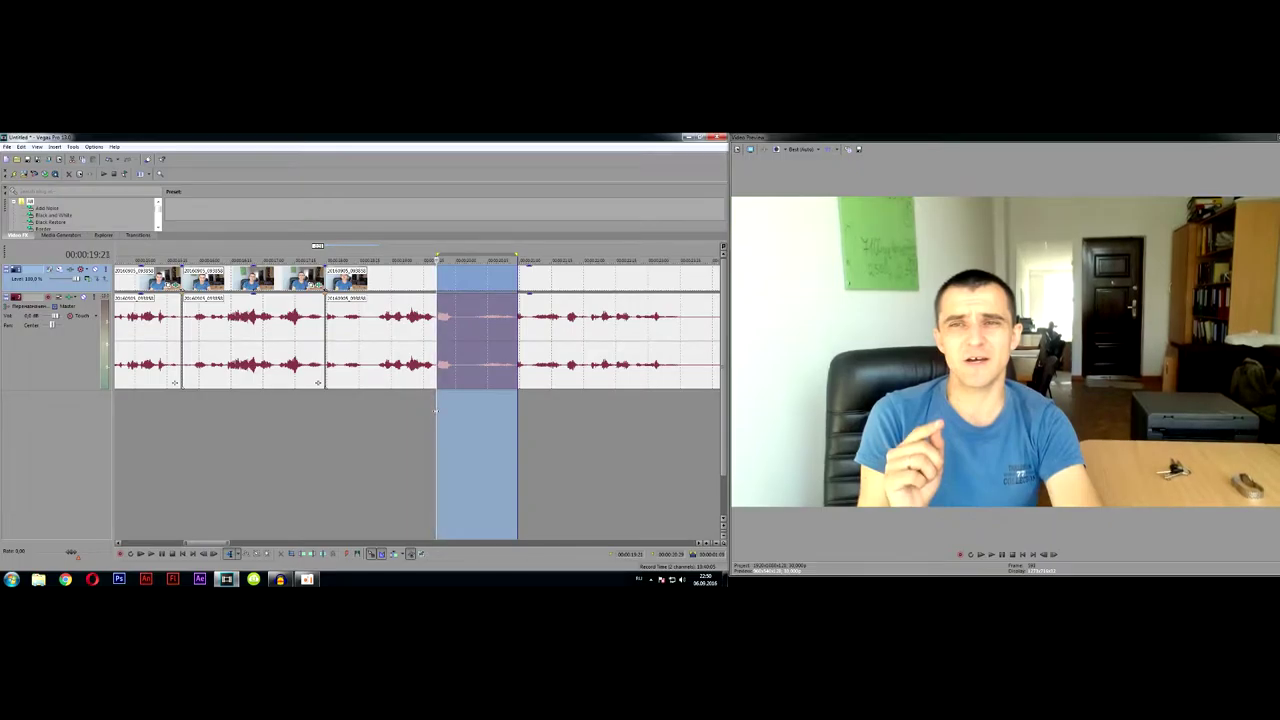
scroll(487, 395, "up", 5)
scroll(578, 396, "down", 1)
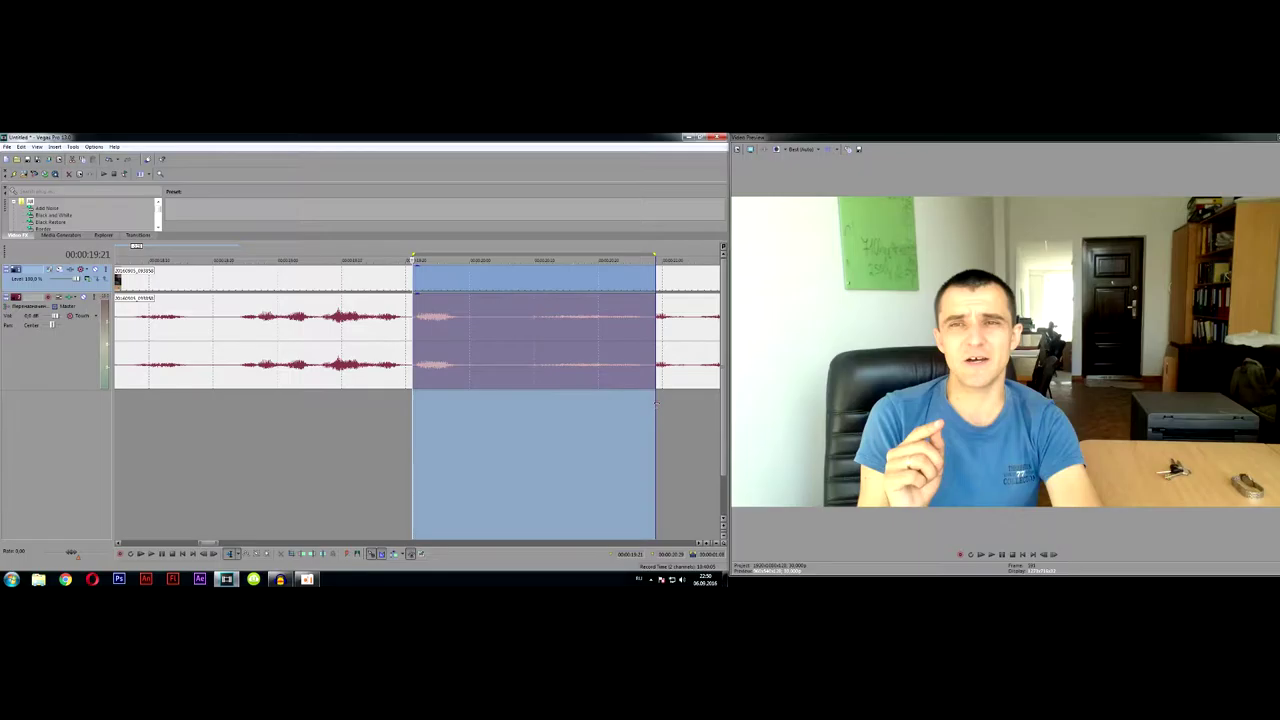
left_click_drag(654, 403, 651, 400)
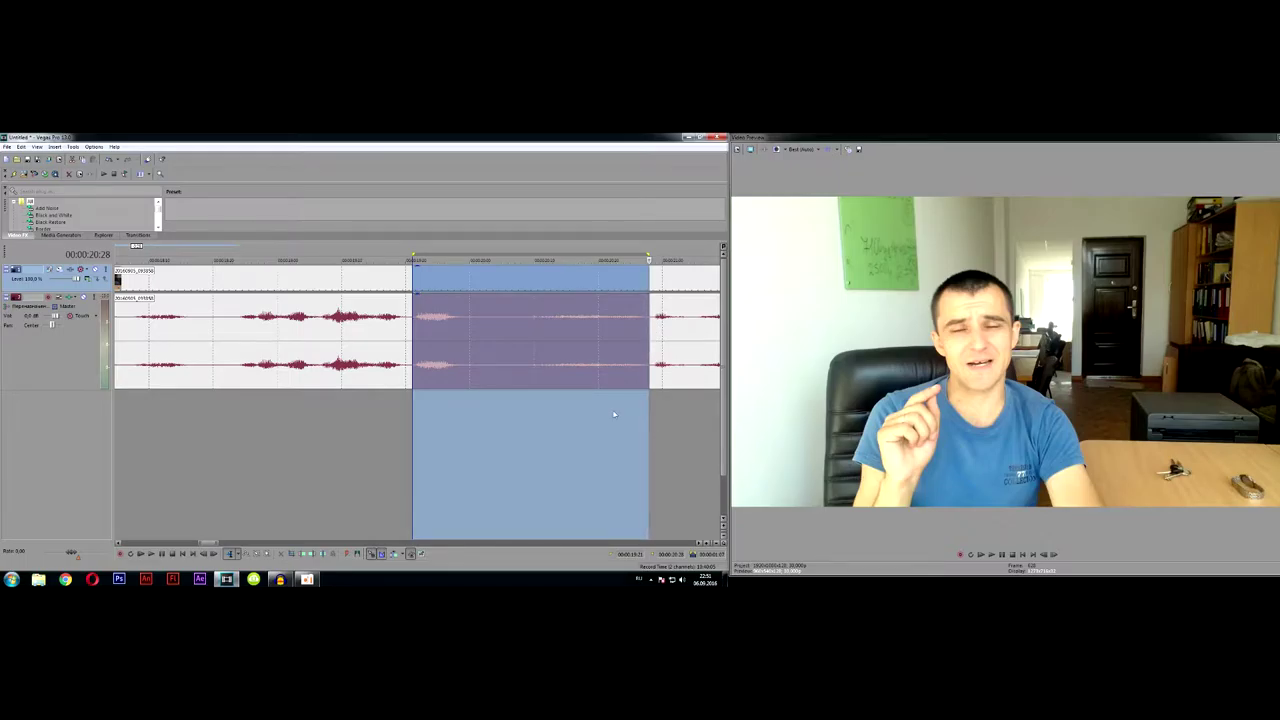
key("Delete")
left_click_drag(696, 282, 460, 281)
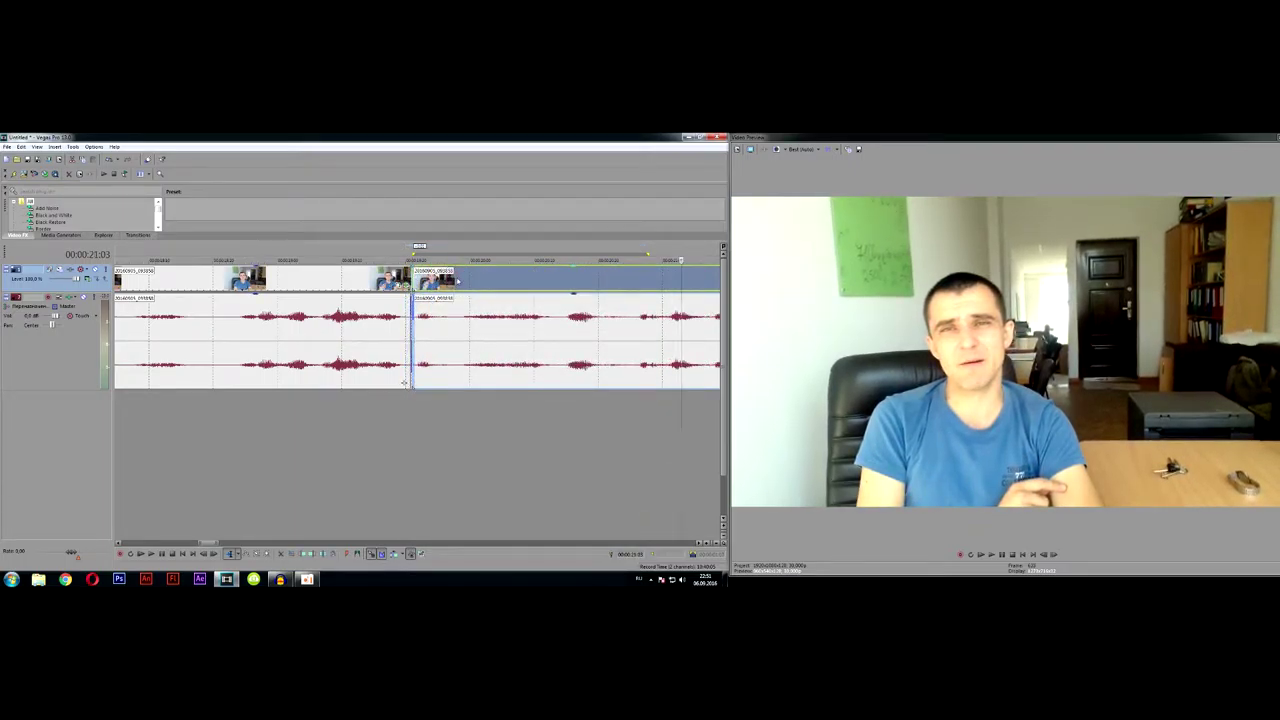
Step: Play across the join at 00:00:19:21 to check that the speech runs on naturally
scroll(557, 300, "down", 2)
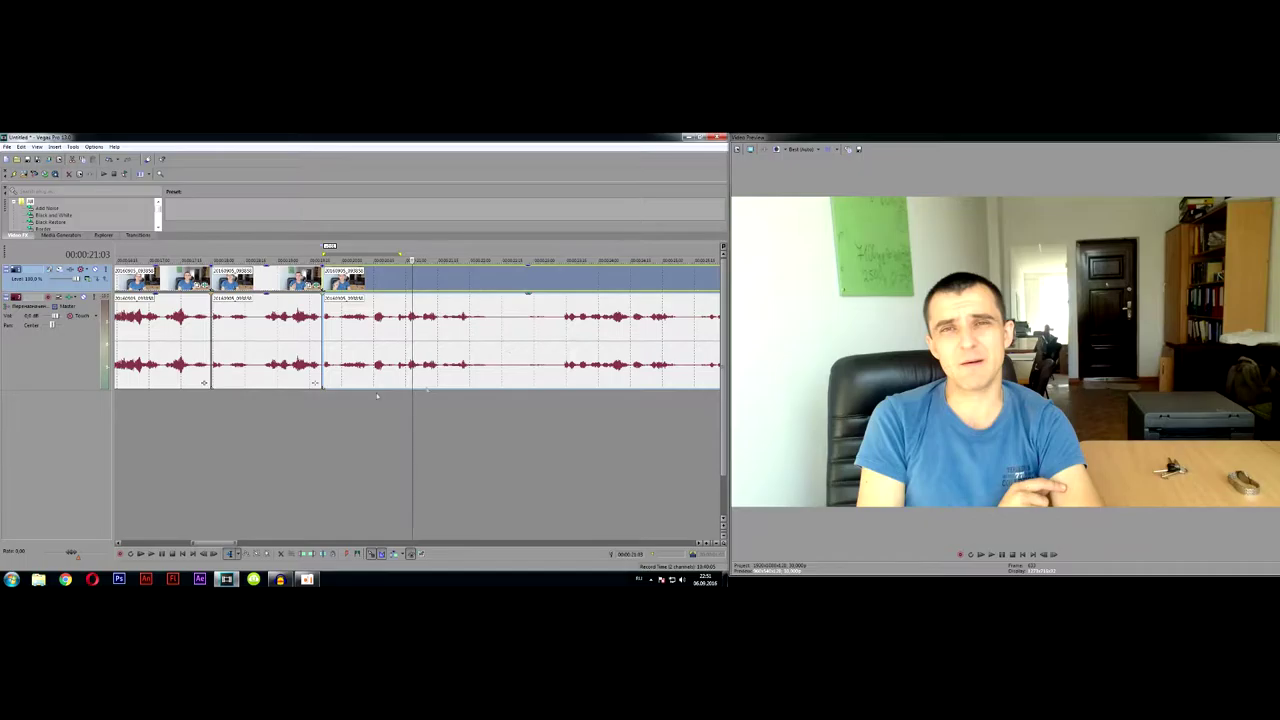
left_click(234, 400)
key("space")
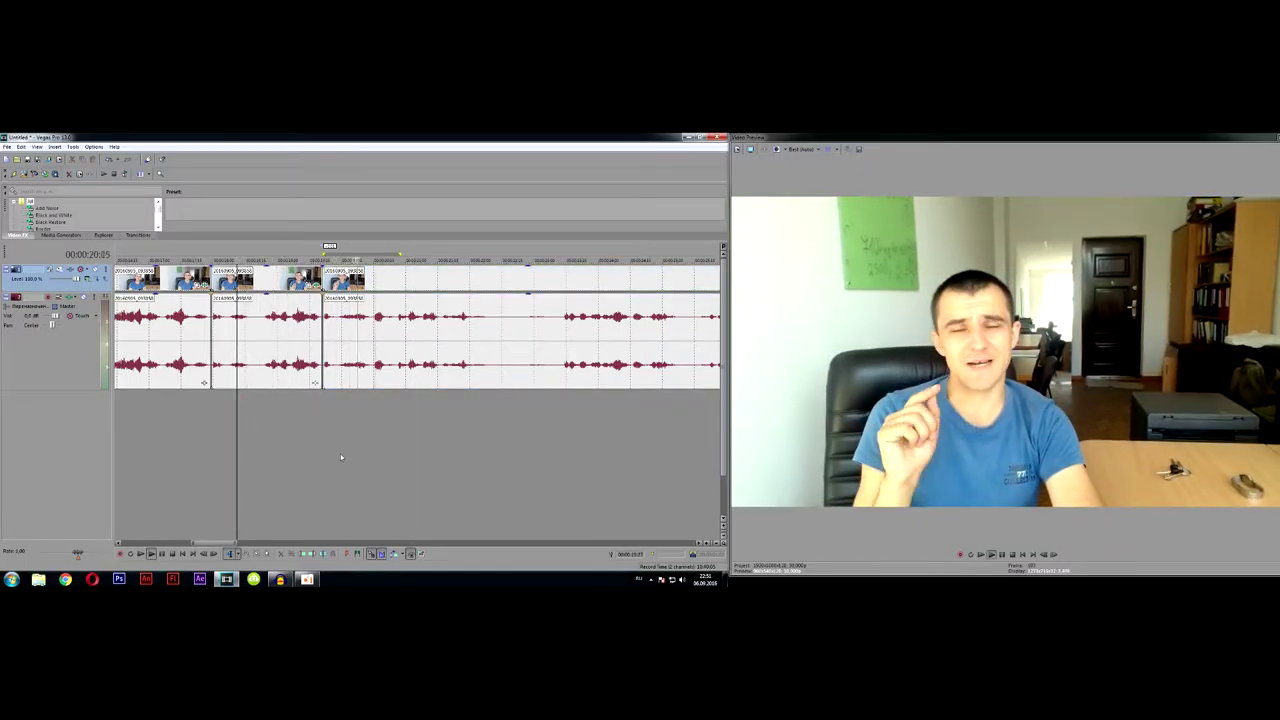
key("space")
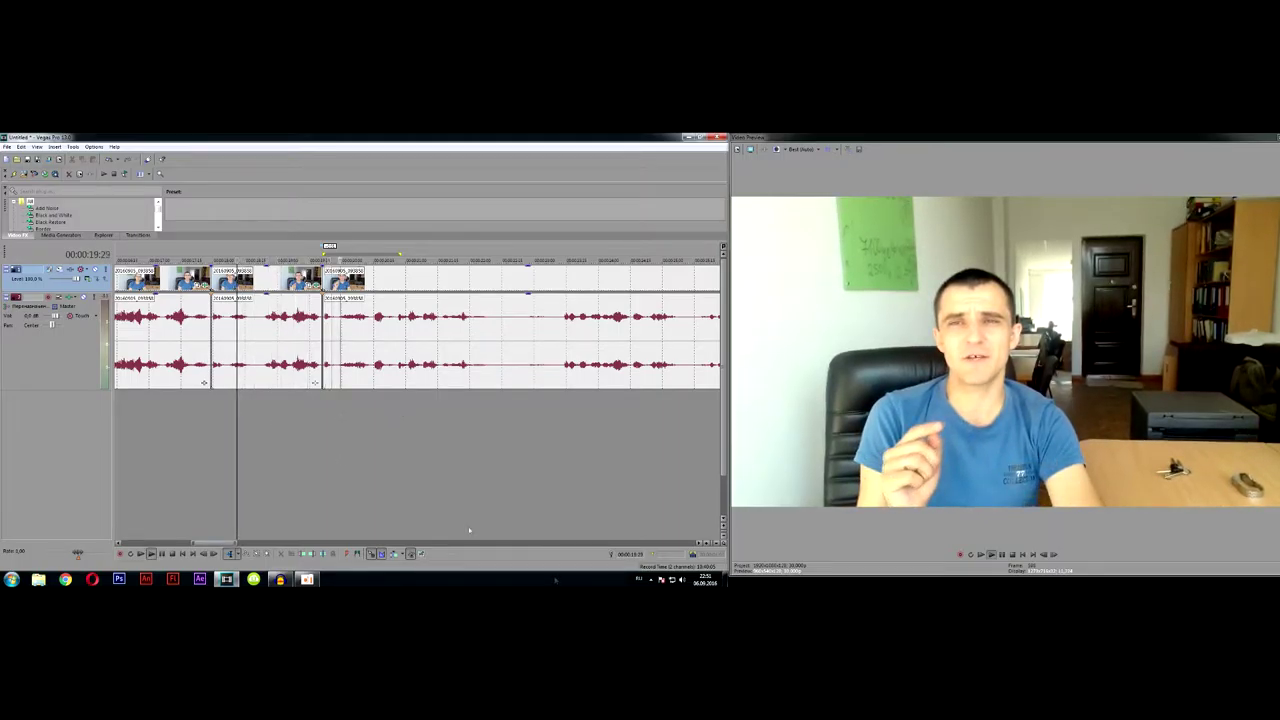
Step: Save the project as Untitled.veg in a location chosen under Computer
key("ctrl+s")
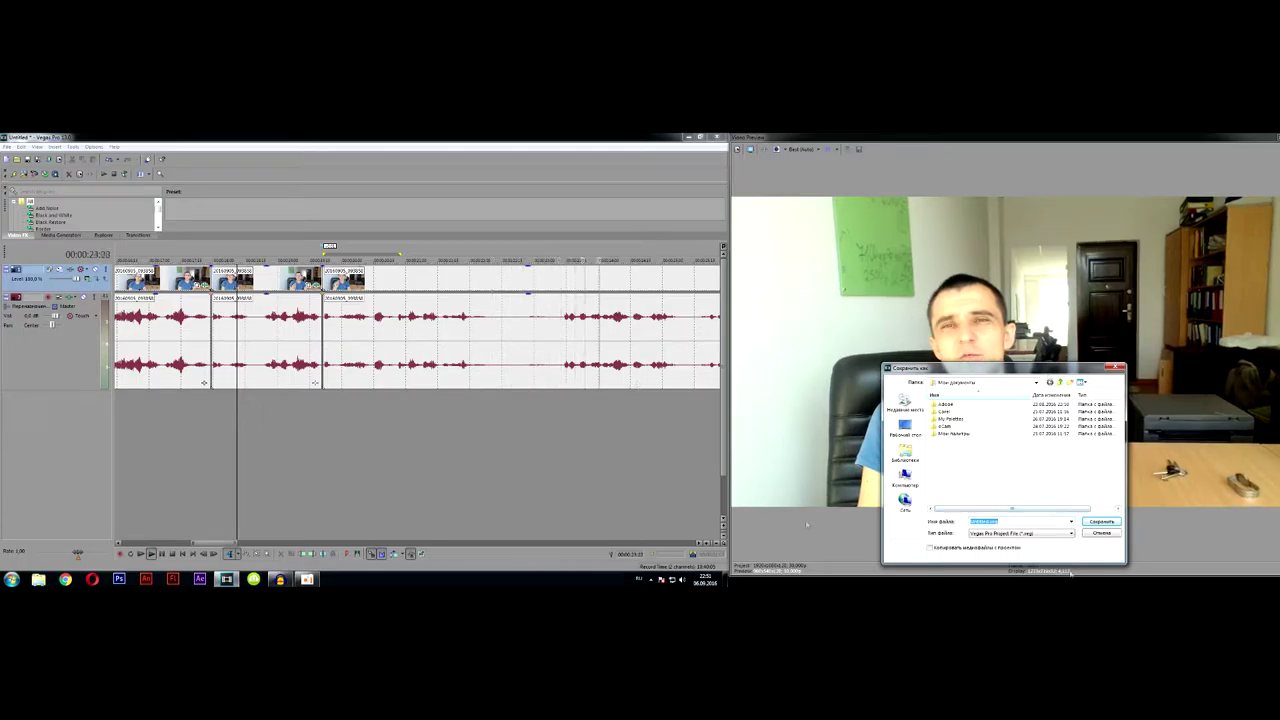
left_click(905, 478)
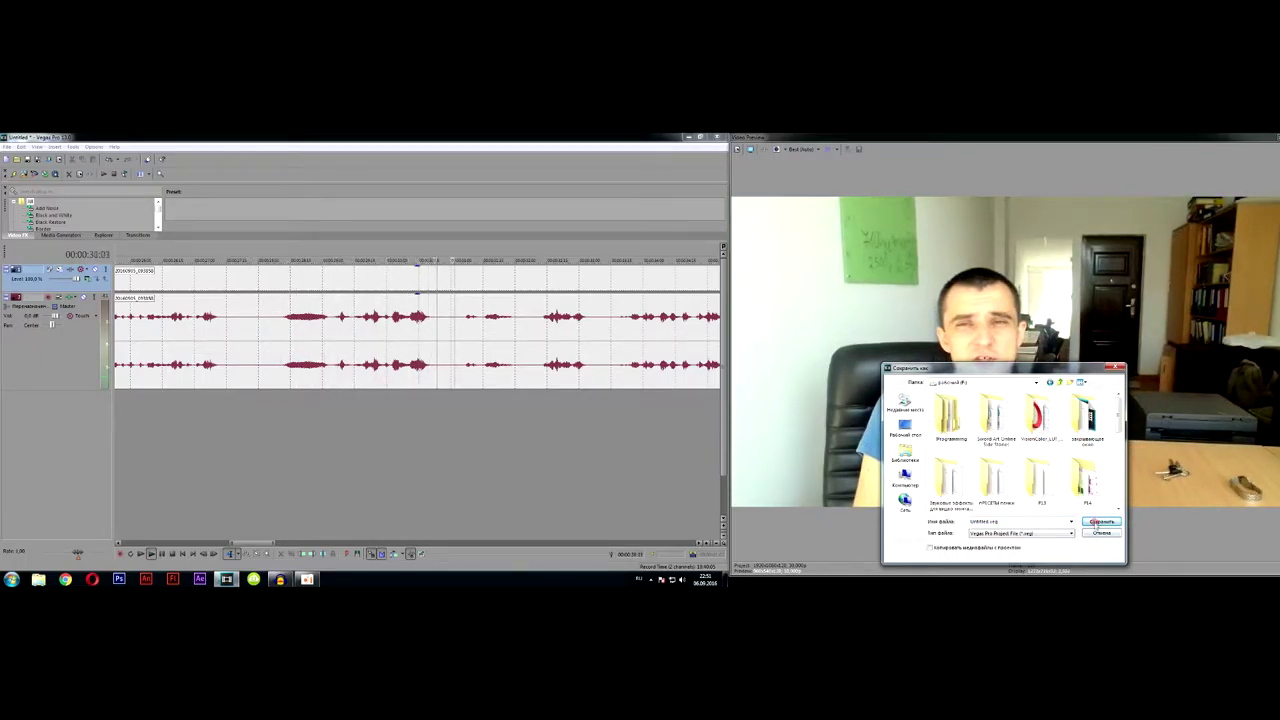
left_click(1099, 522)
left_click(1027, 359)
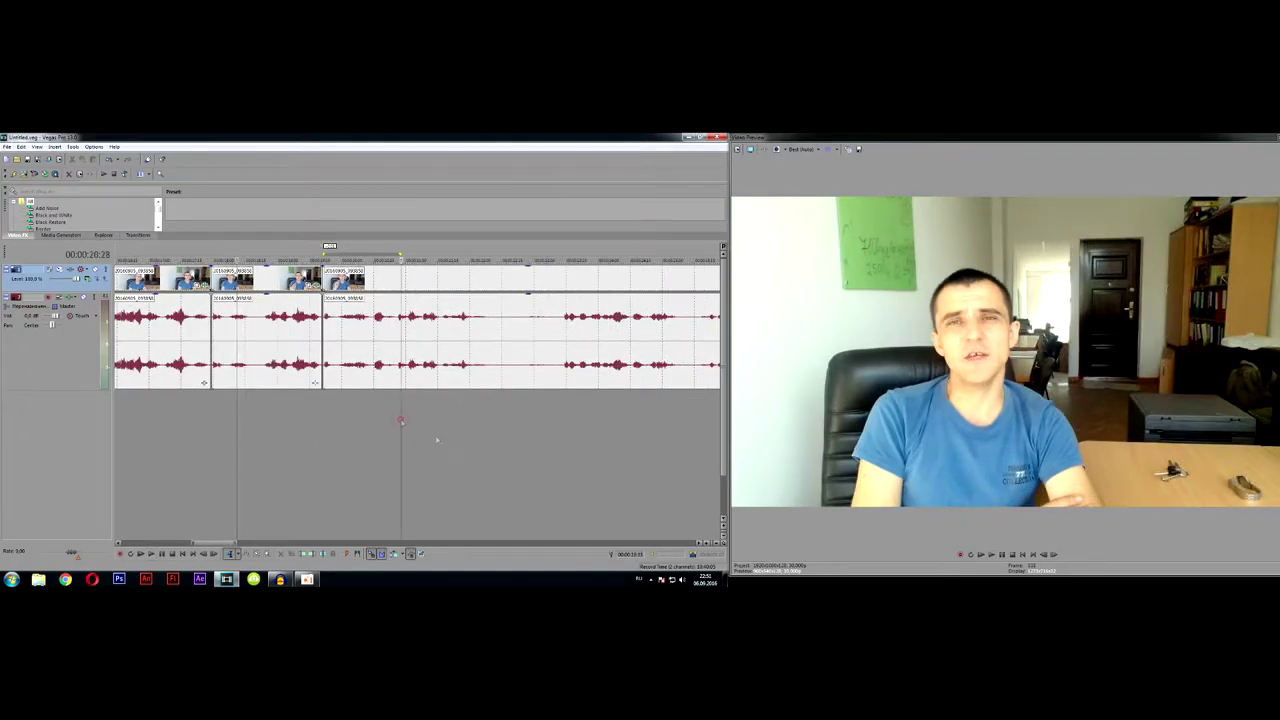
Step: Play the last clip from 00:00:20:28 and again from 00:00:21:20 to locate the next silent pause
key("space")
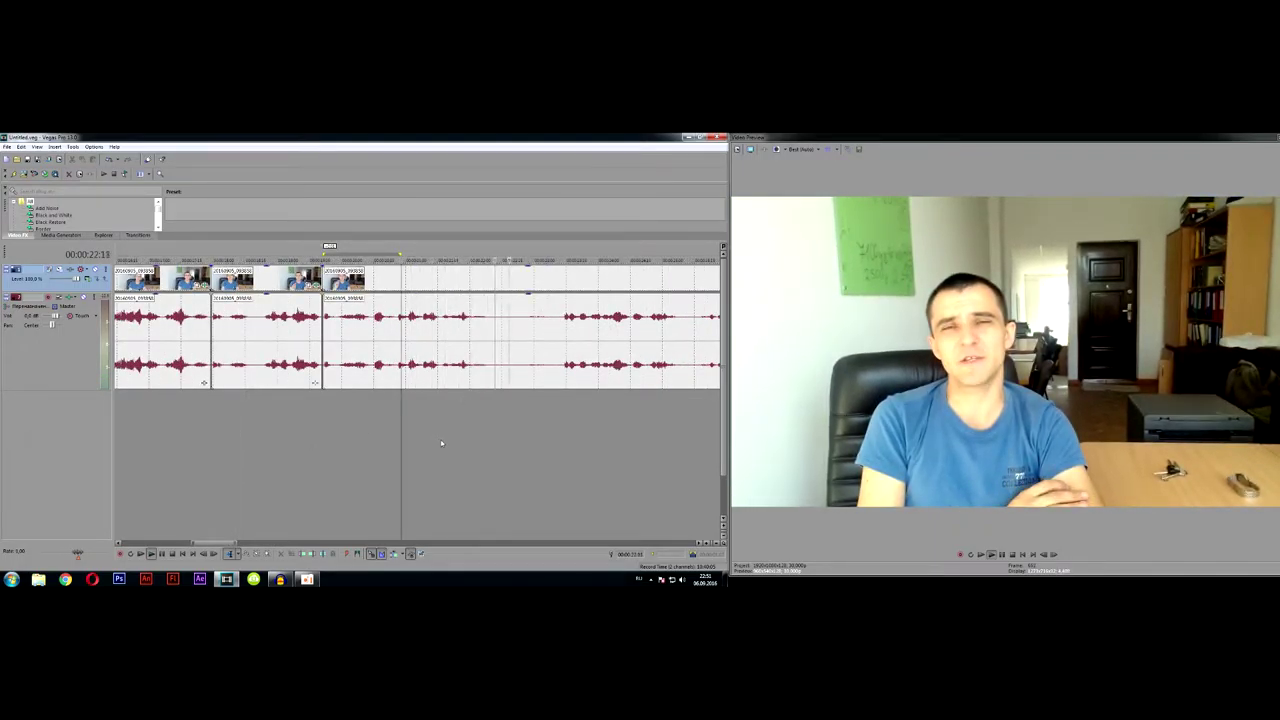
left_click(448, 405)
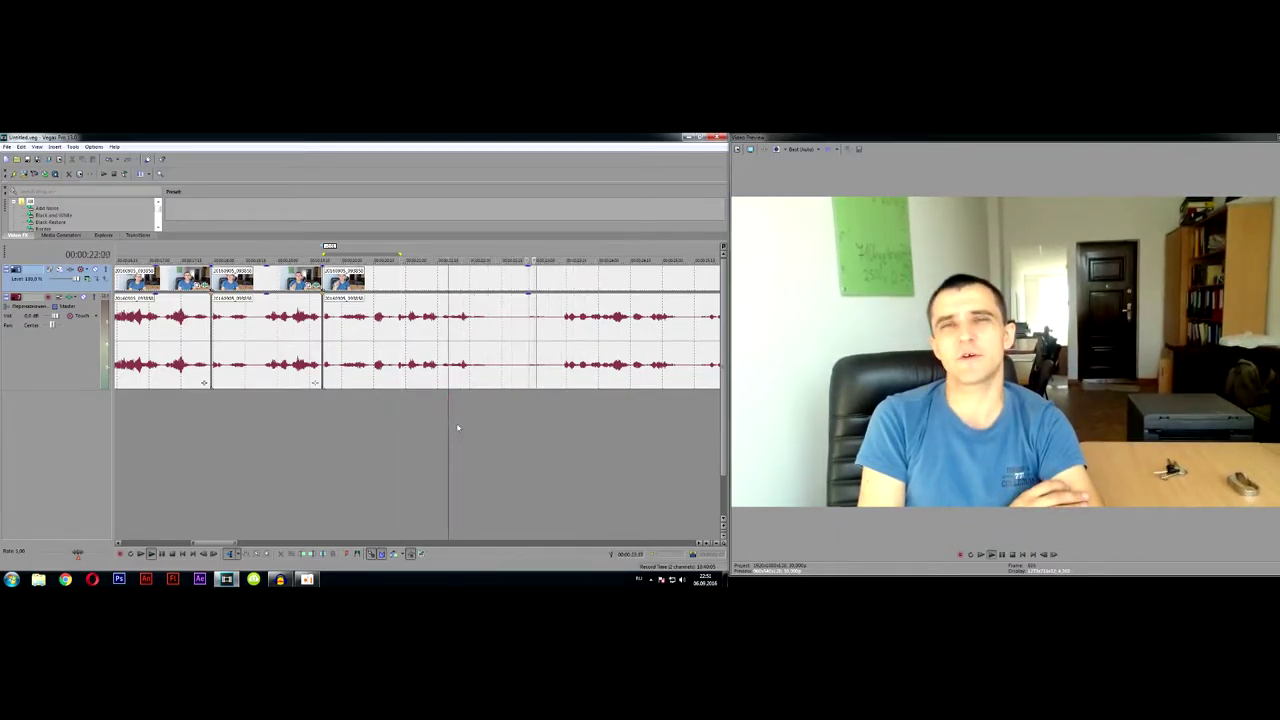
key("space")
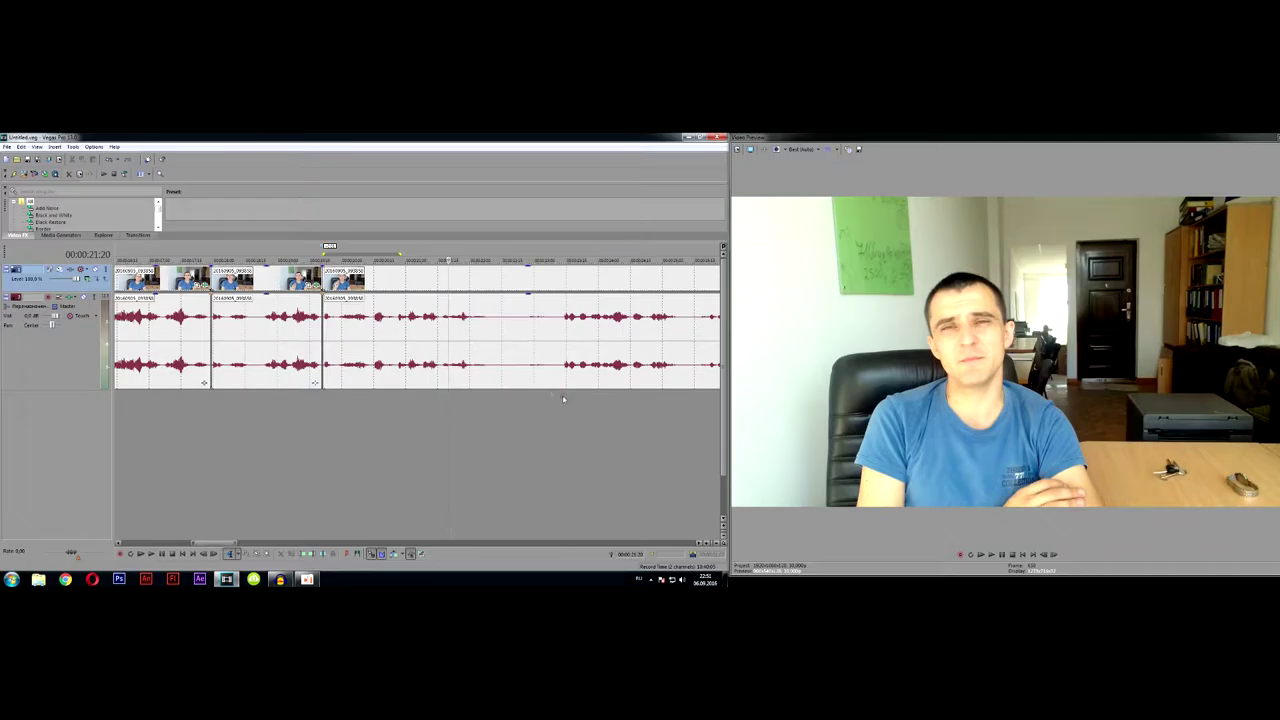
Step: Select the silent pause from 00:00:21:29 to 00:00:23:13 and delete it from the video and audio tracks
left_click_drag(563, 399, 466, 401)
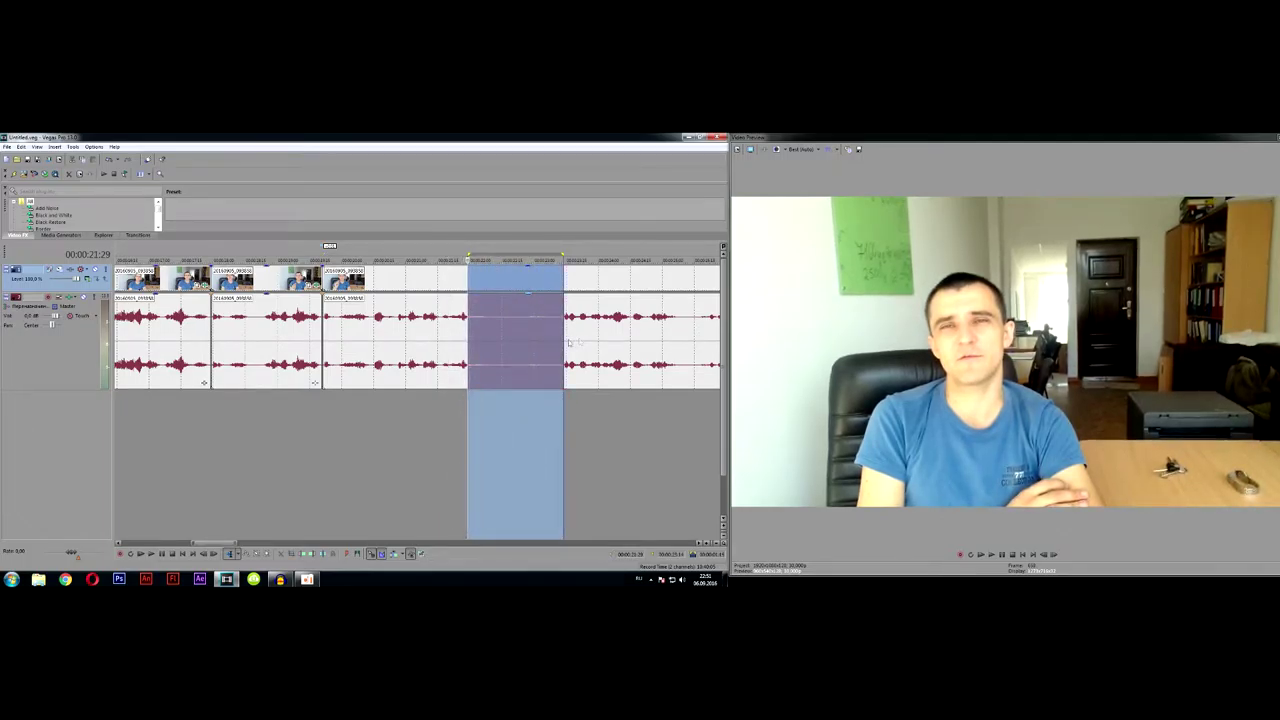
scroll(569, 343, "up", 4)
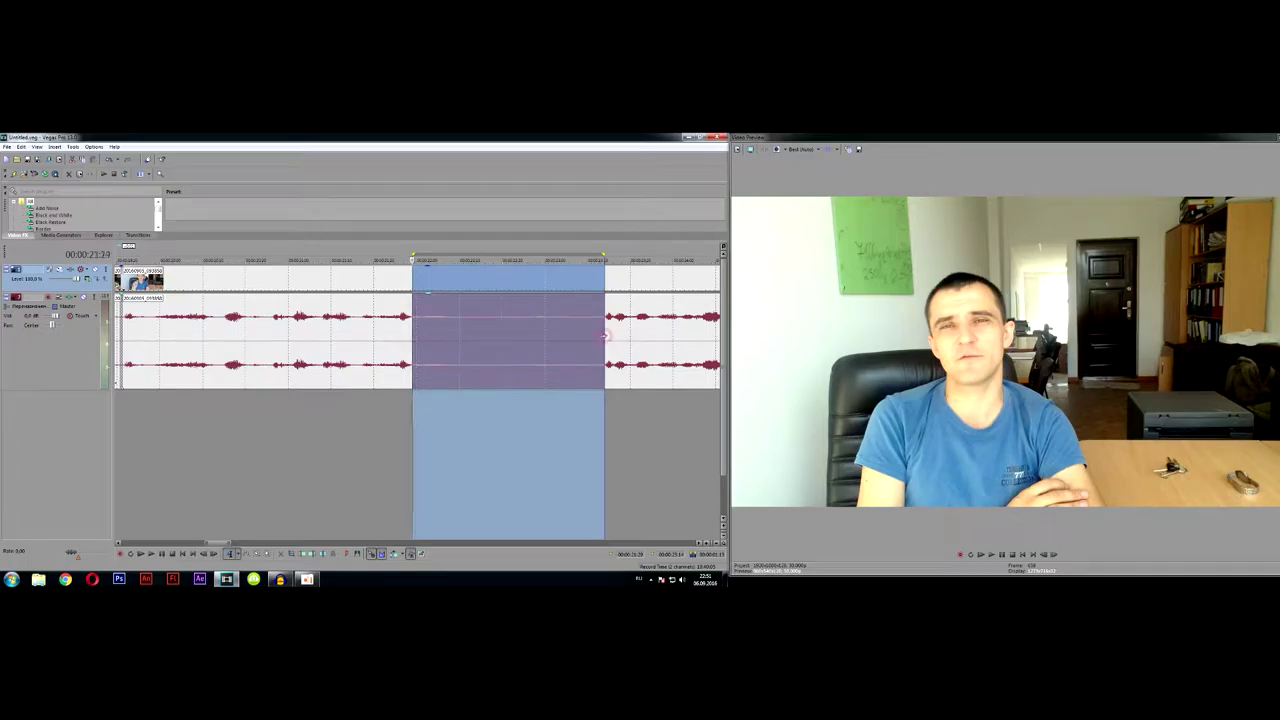
left_click_drag(606, 337, 602, 336)
key("Delete")
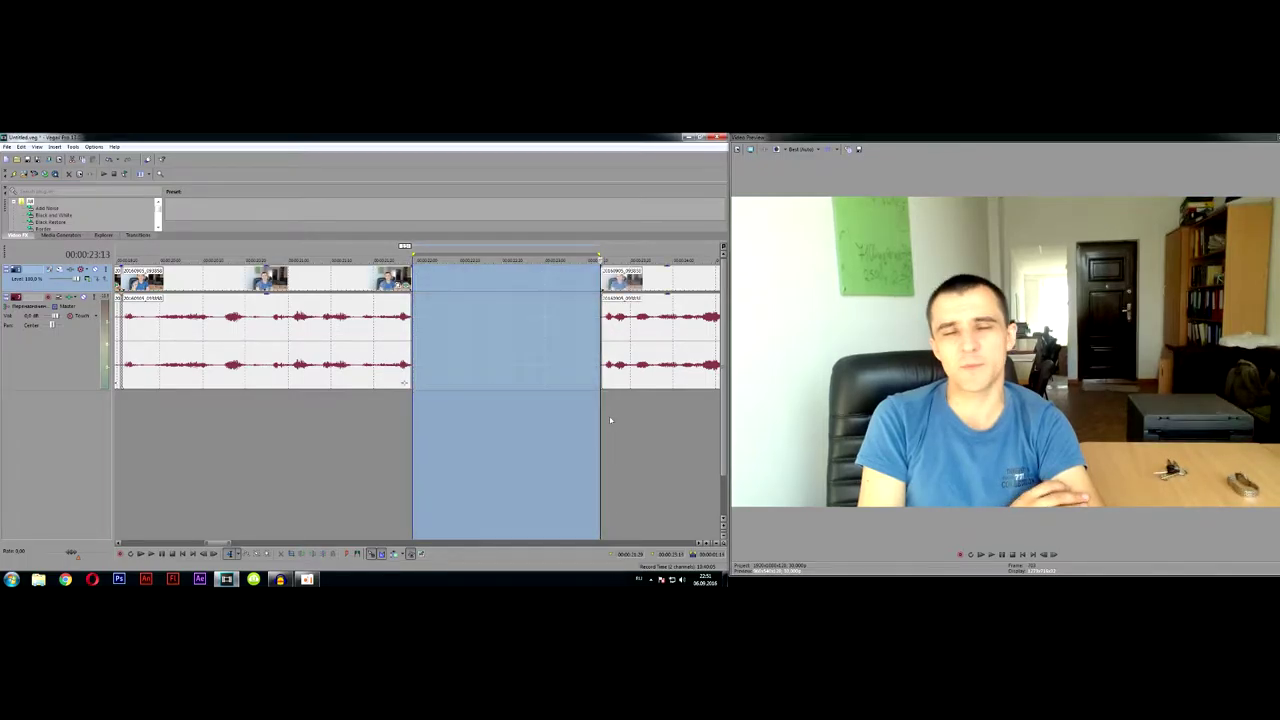
Step: Close the gap by moving the last clip back to 00:00:21:29, and play the join from 00:00:21:14
left_click_drag(622, 283, 434, 287)
left_click(348, 423)
key("space")
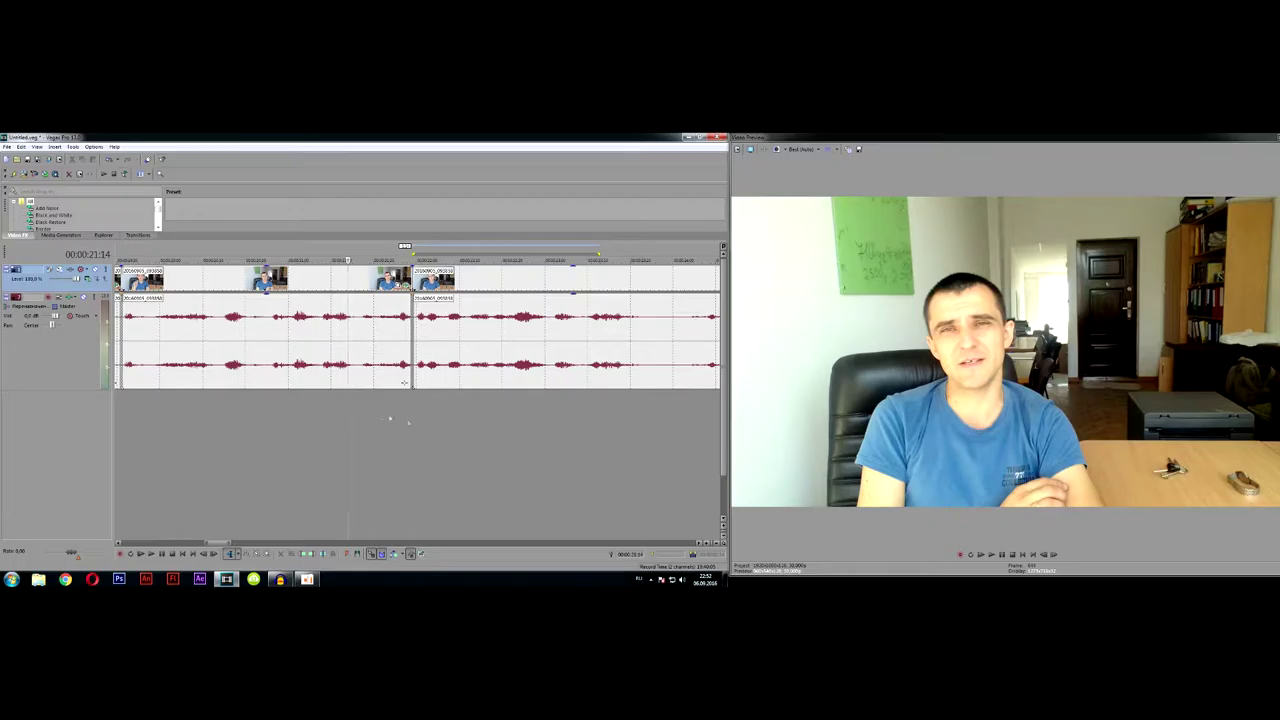
Step: Overlap the last clip slightly with the preceding clip to form a short crossfade, and play across it
scroll(428, 320, "up", 3)
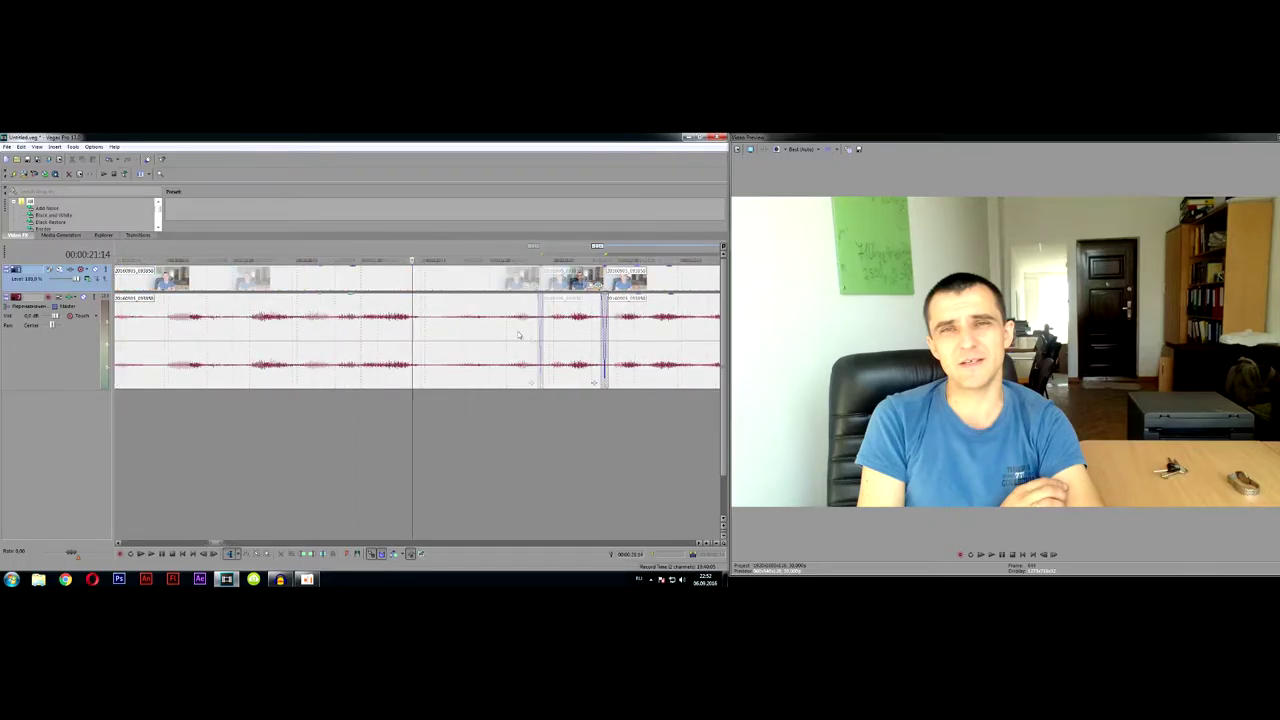
scroll(535, 340, "down", 1)
left_click_drag(535, 340, 531, 381)
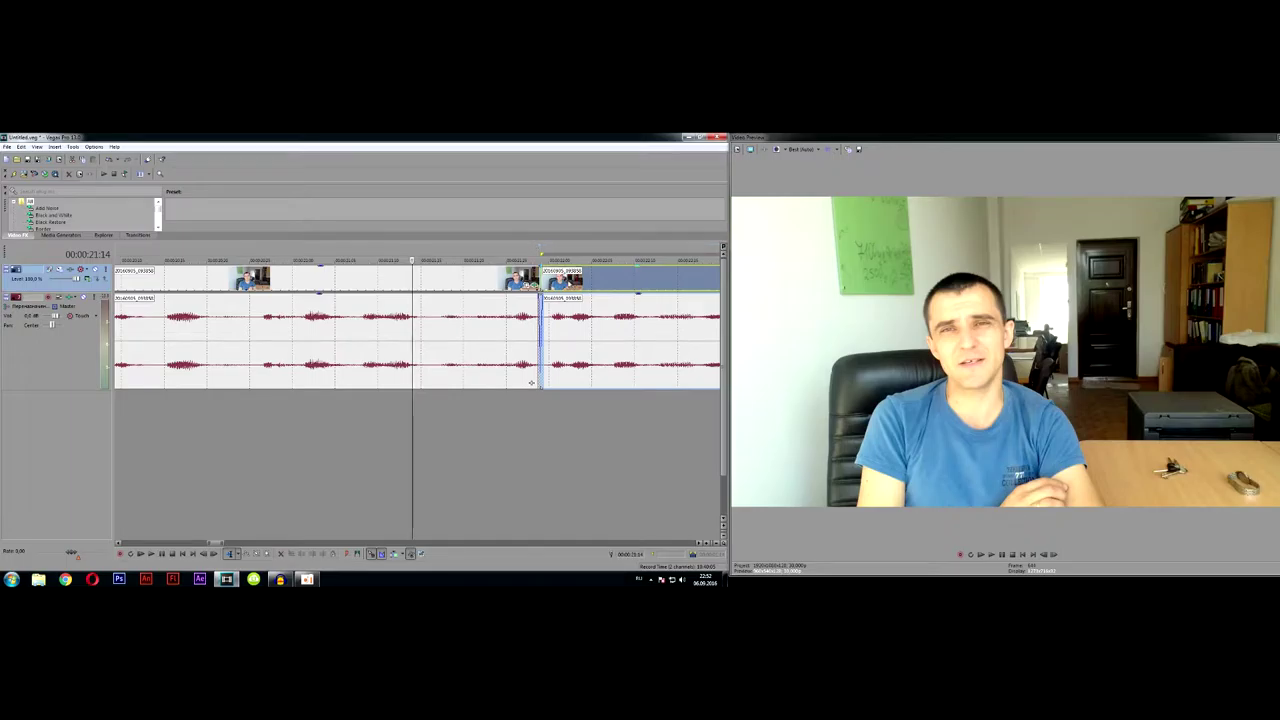
left_click_drag(531, 381, 525, 382)
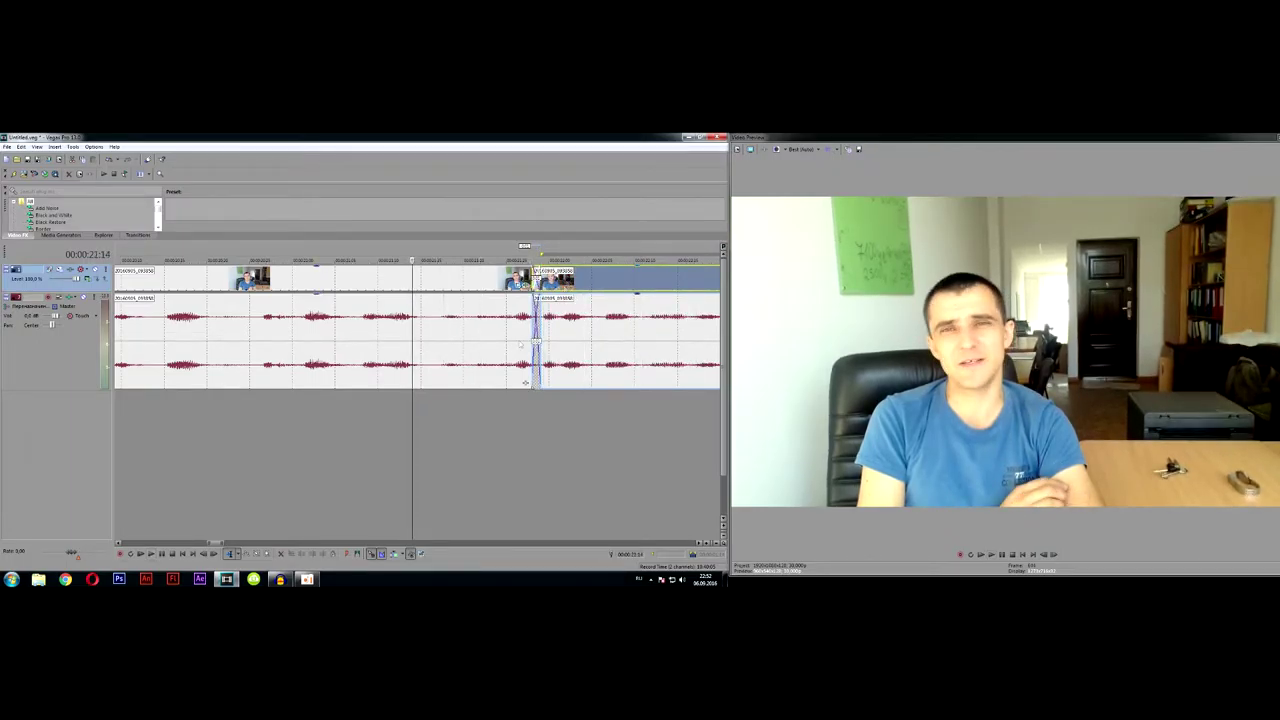
key("space")
scroll(481, 425, "down", 1)
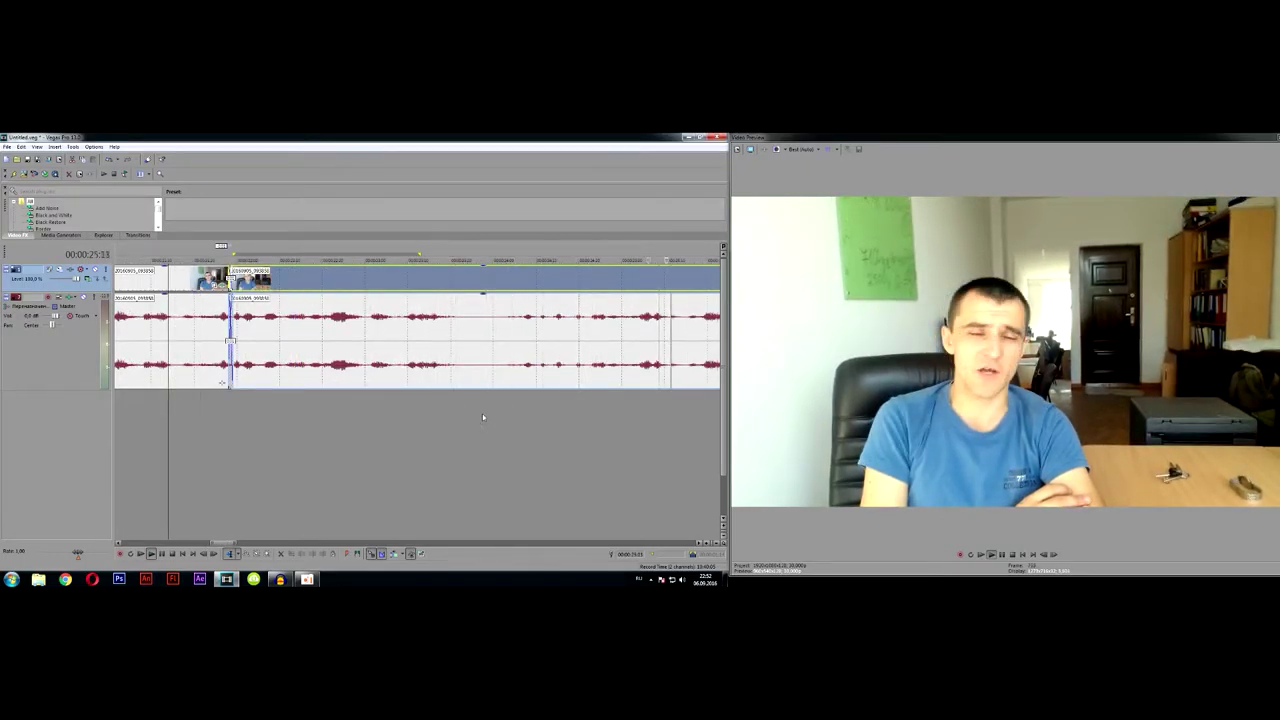
Step: Delete the short pause ending at 00:00:24:02, close its gap with the following clip and play across the join
left_click_drag(463, 404, 500, 404)
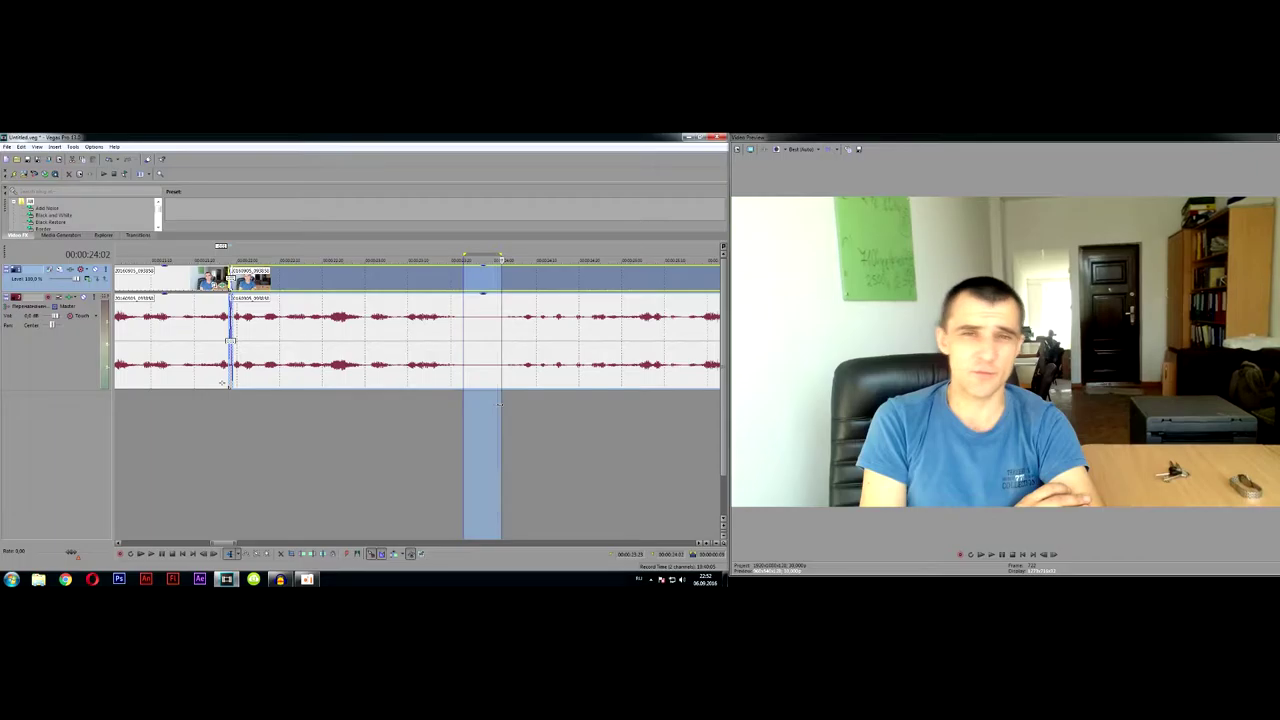
key("Delete")
left_click_drag(535, 299, 511, 283)
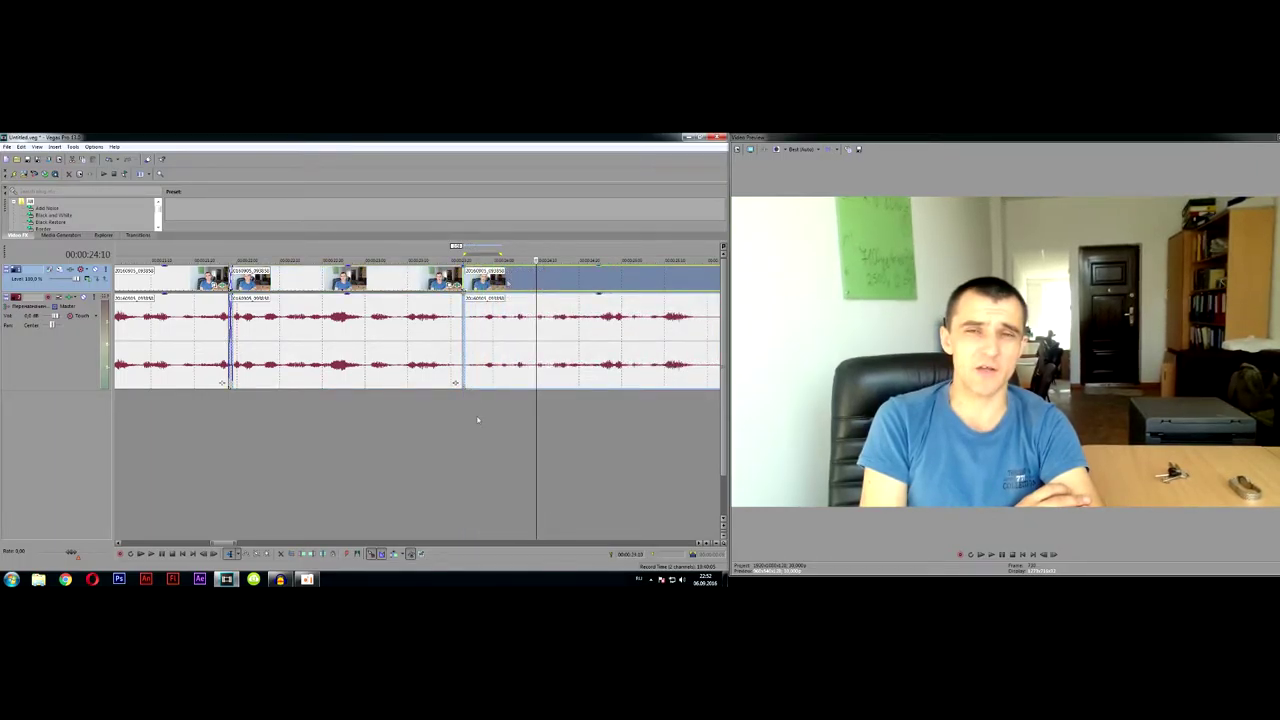
left_click(425, 416)
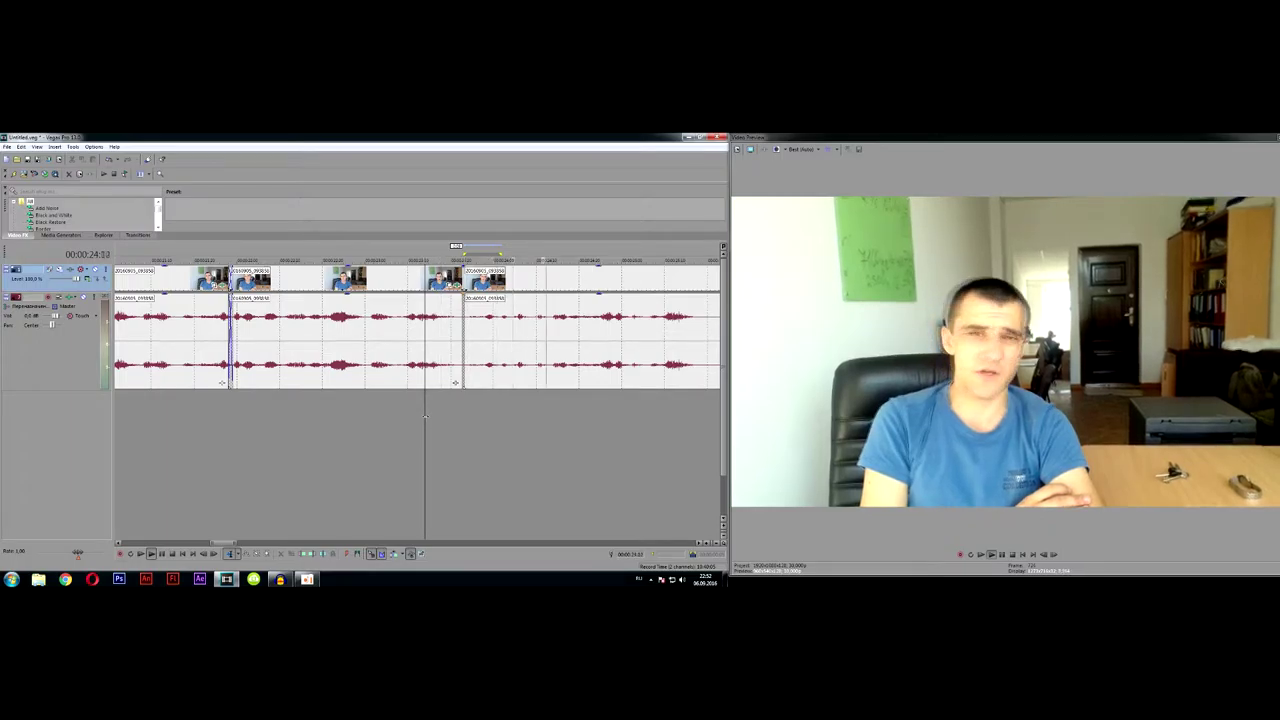
scroll(386, 377, "down", 2)
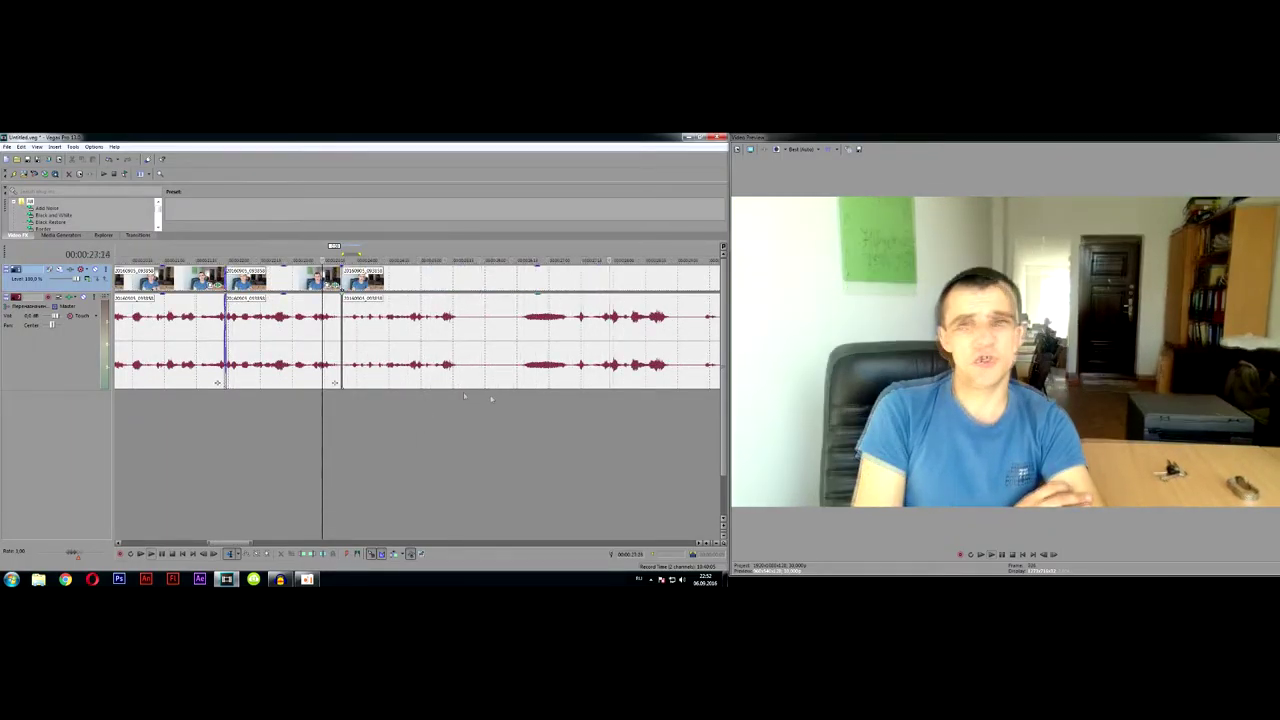
key("space")
Step: Delete the pause and filler sound ending at 00:00:27:10, close the gap with the following clip and play across the join
left_click_drag(460, 406, 570, 405)
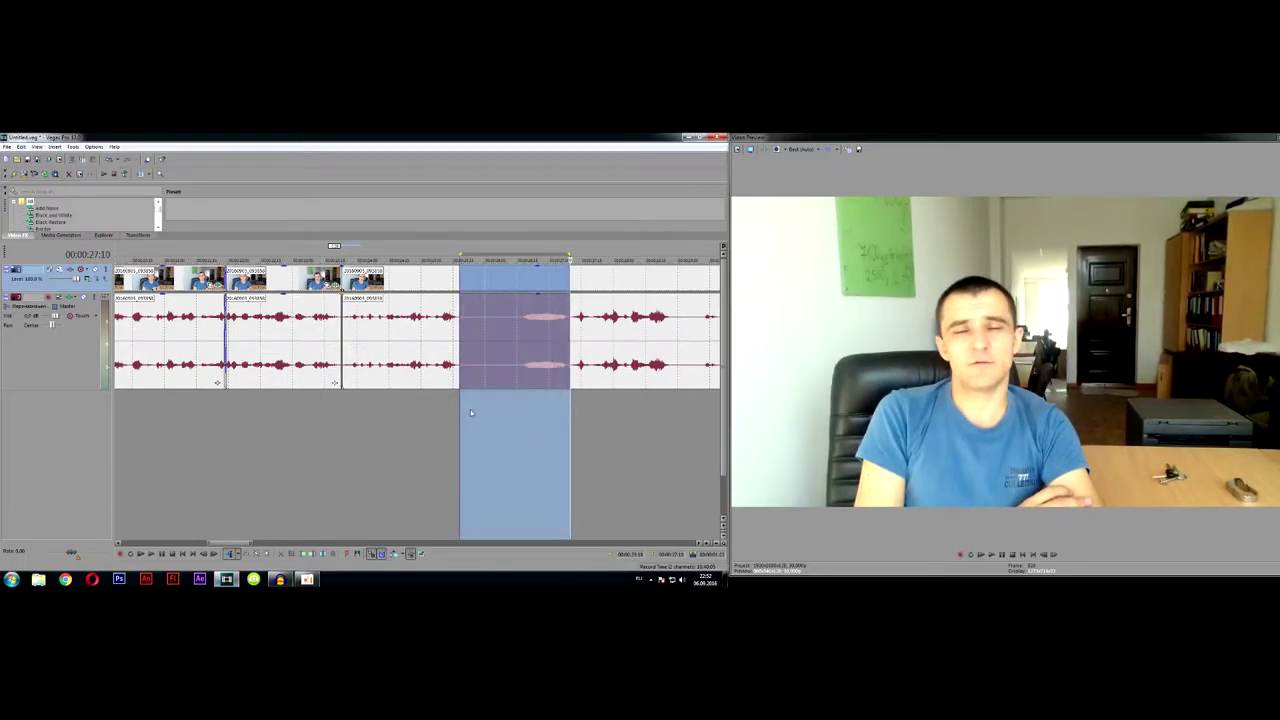
key("Delete")
left_click_drag(633, 286, 536, 281)
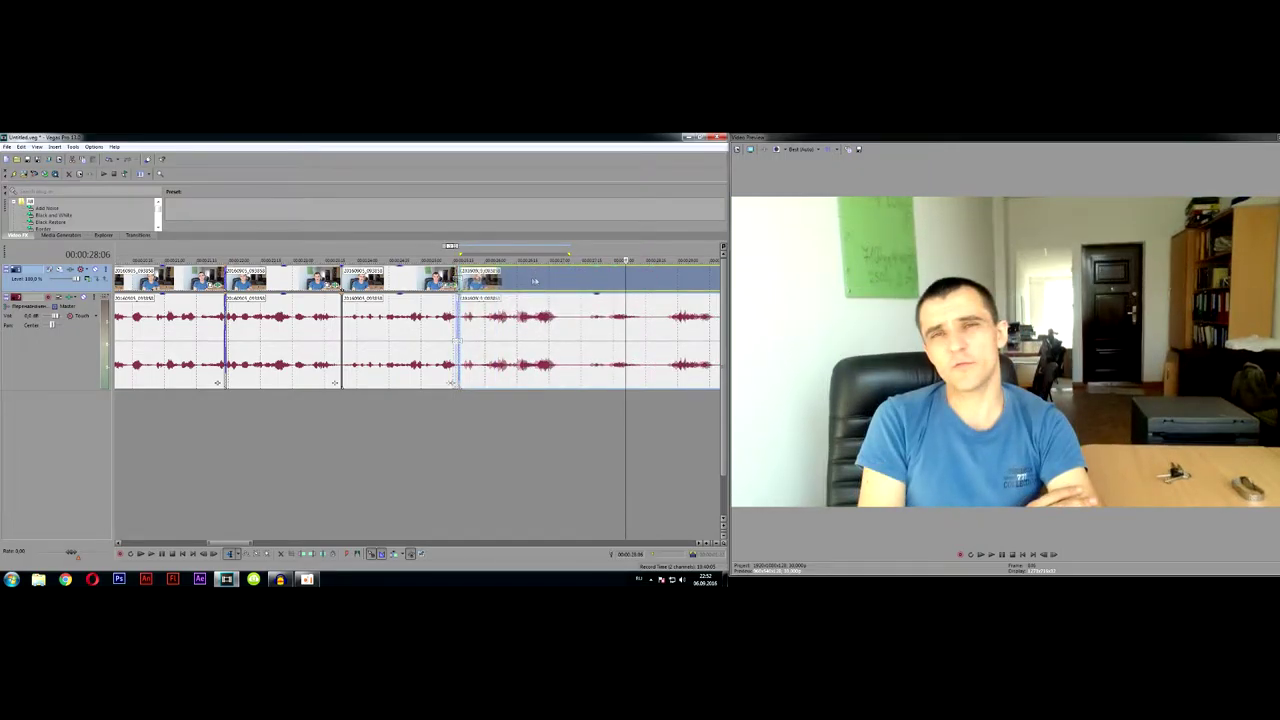
left_click(405, 415)
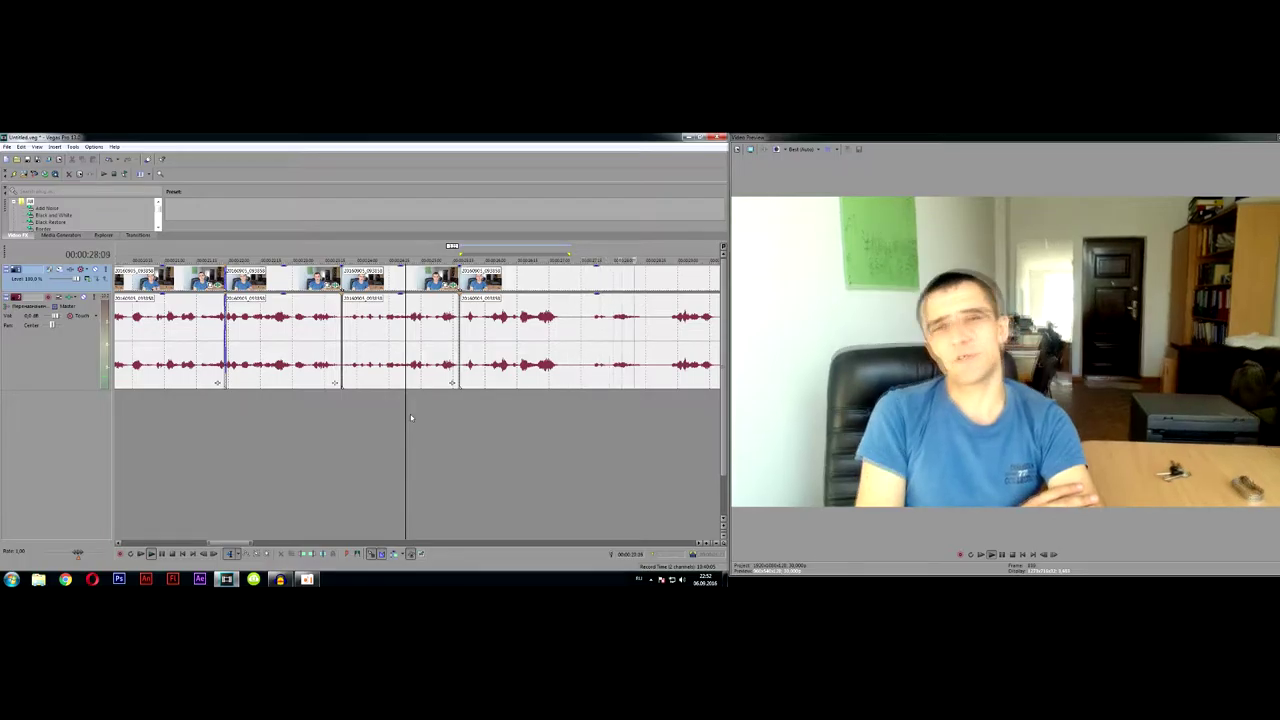
scroll(501, 384, "down", 3)
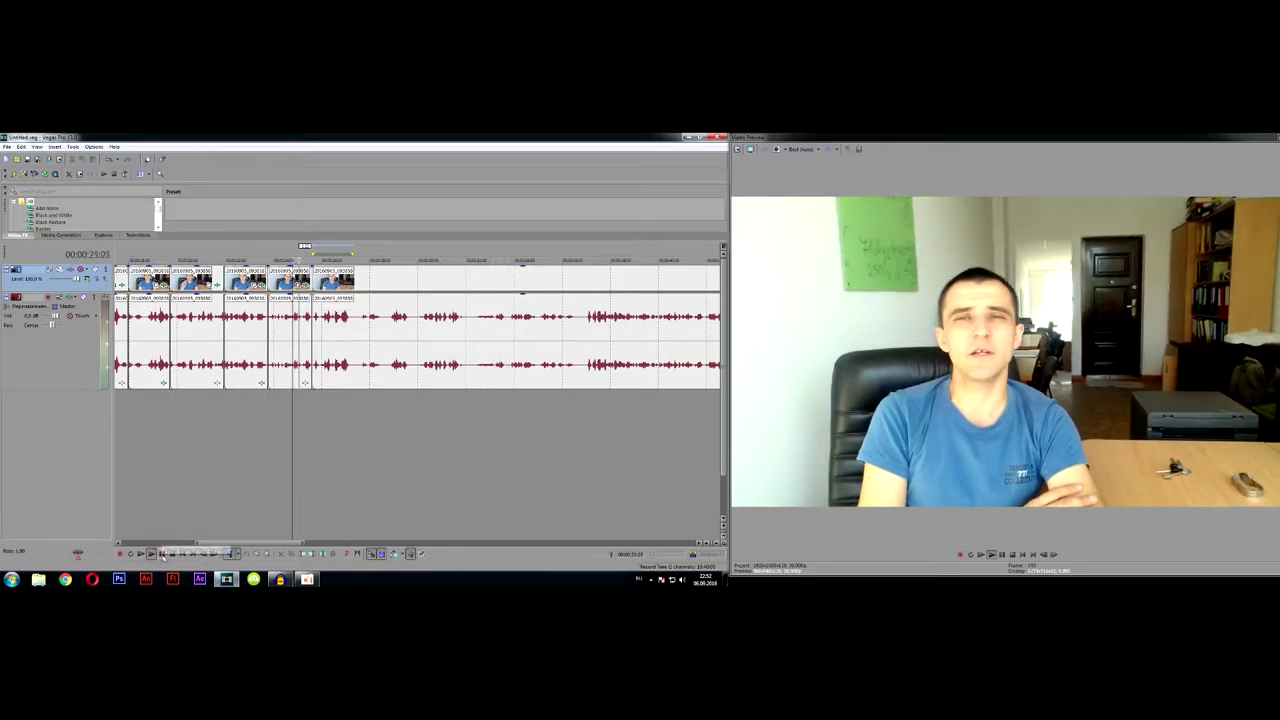
left_click(162, 555)
left_click(162, 555)
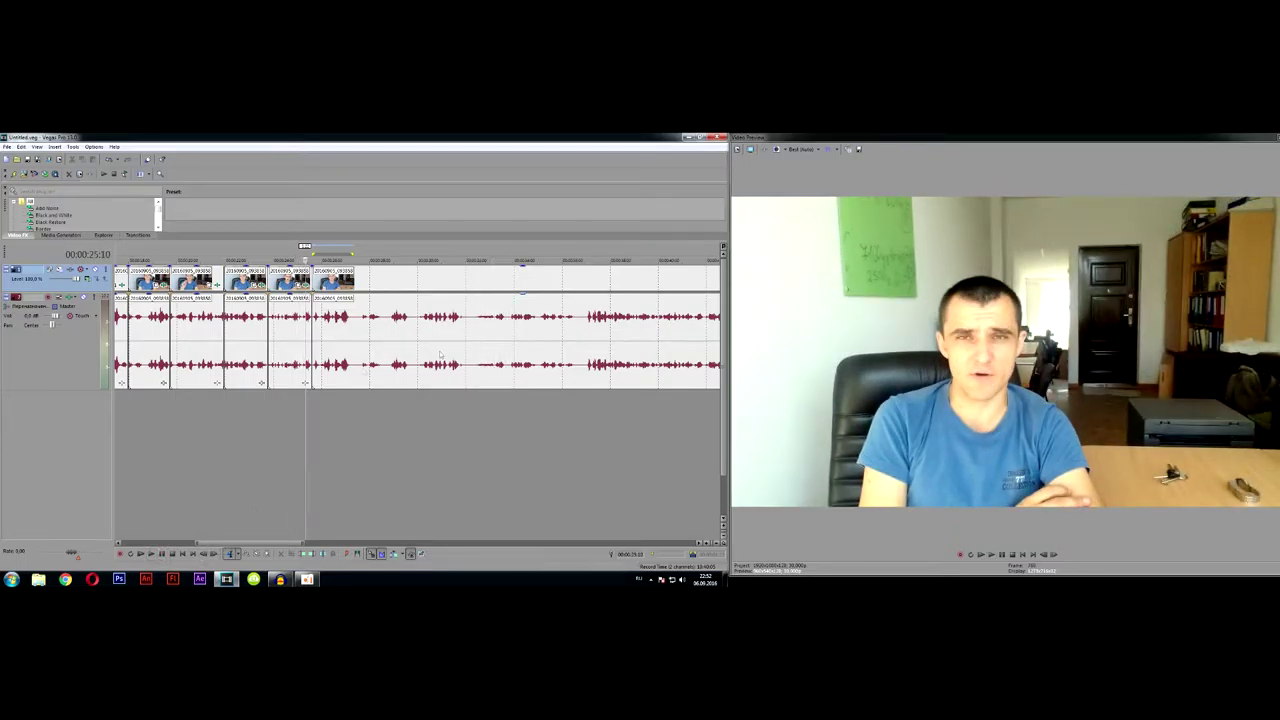
Step: Play the last clip around its next quiet passage, and delete the pause ending at 00:00:33:06 from both tracks
left_click(471, 411)
key("space")
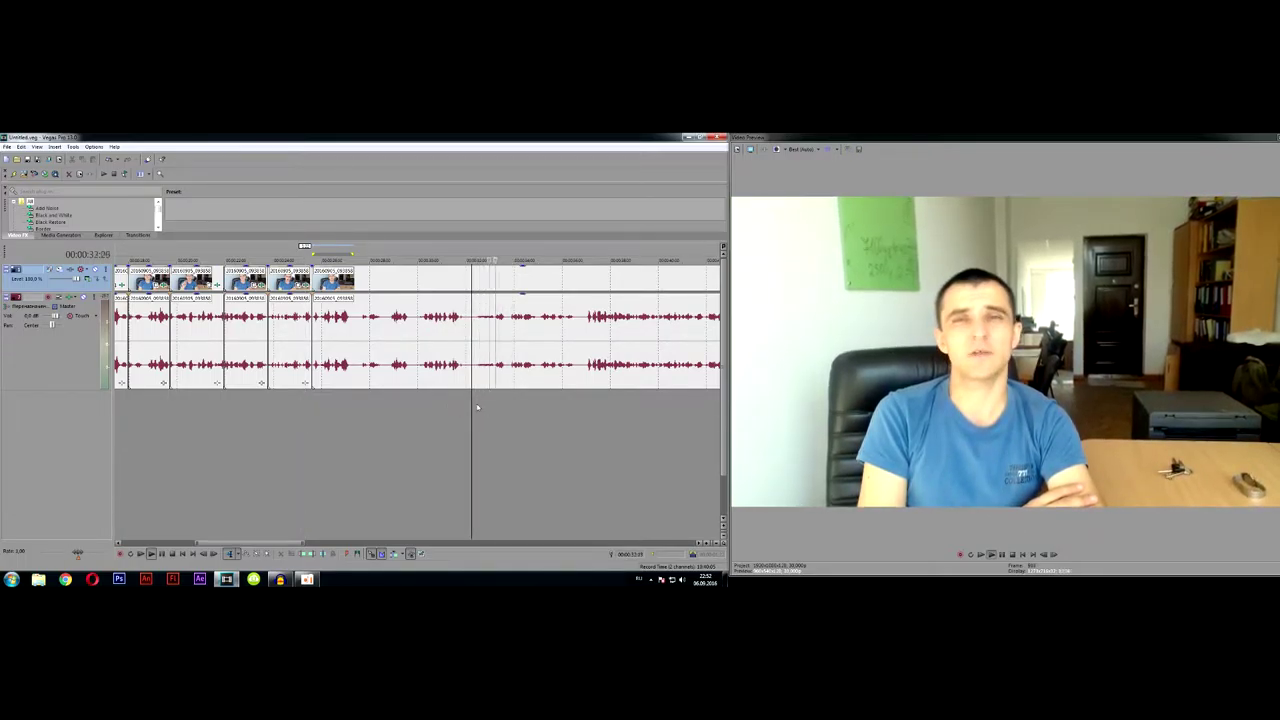
scroll(530, 398, "up", 3)
scroll(431, 380, "up", 2)
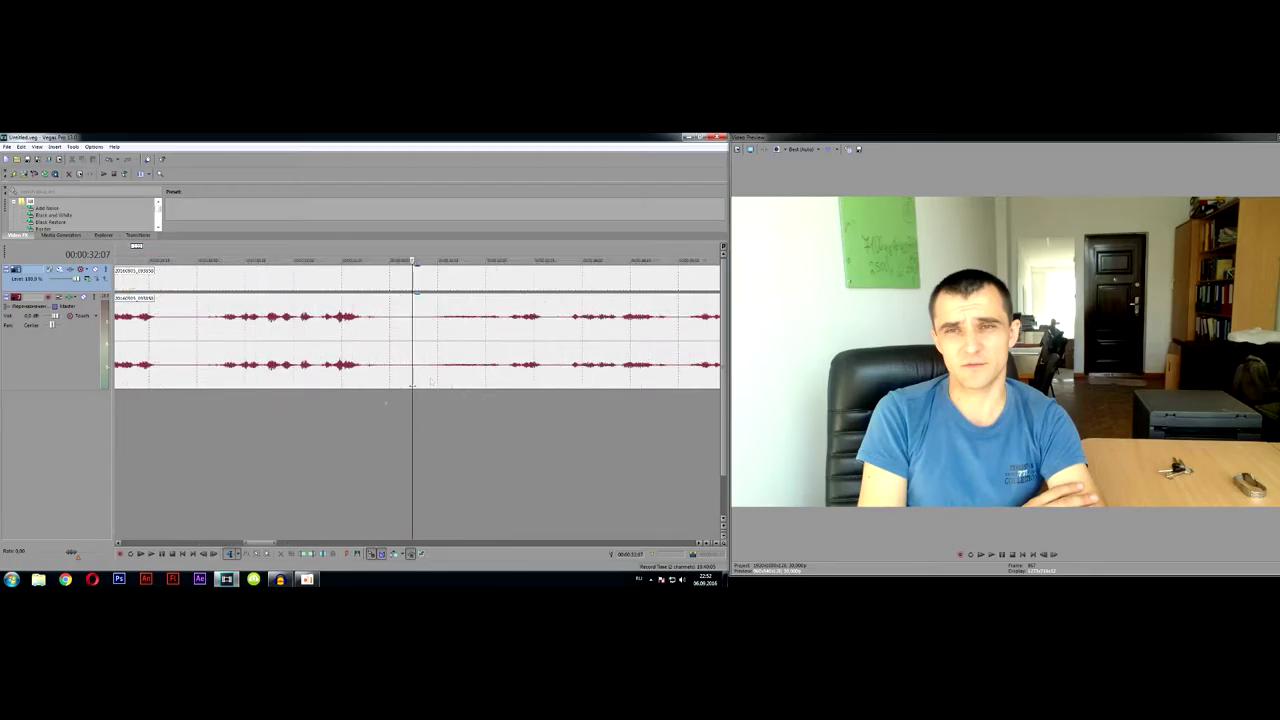
left_click_drag(365, 409, 377, 410)
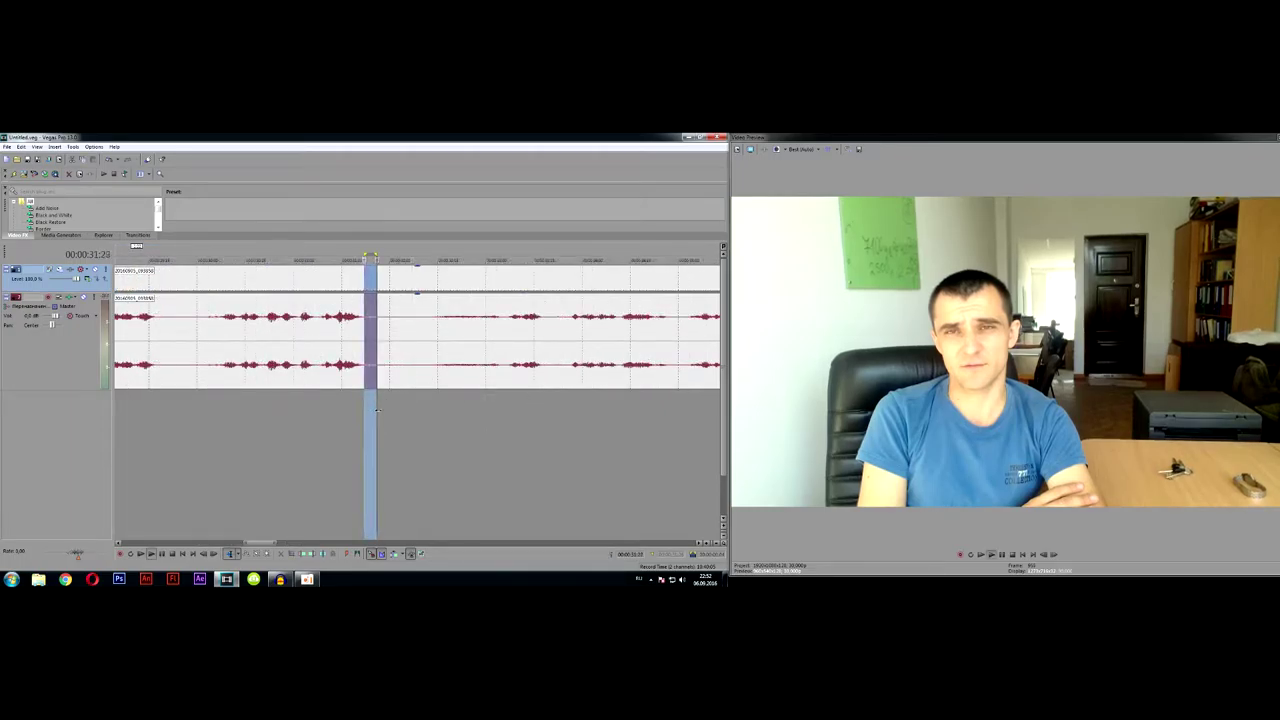
left_click(390, 416)
left_click_drag(376, 413, 504, 418)
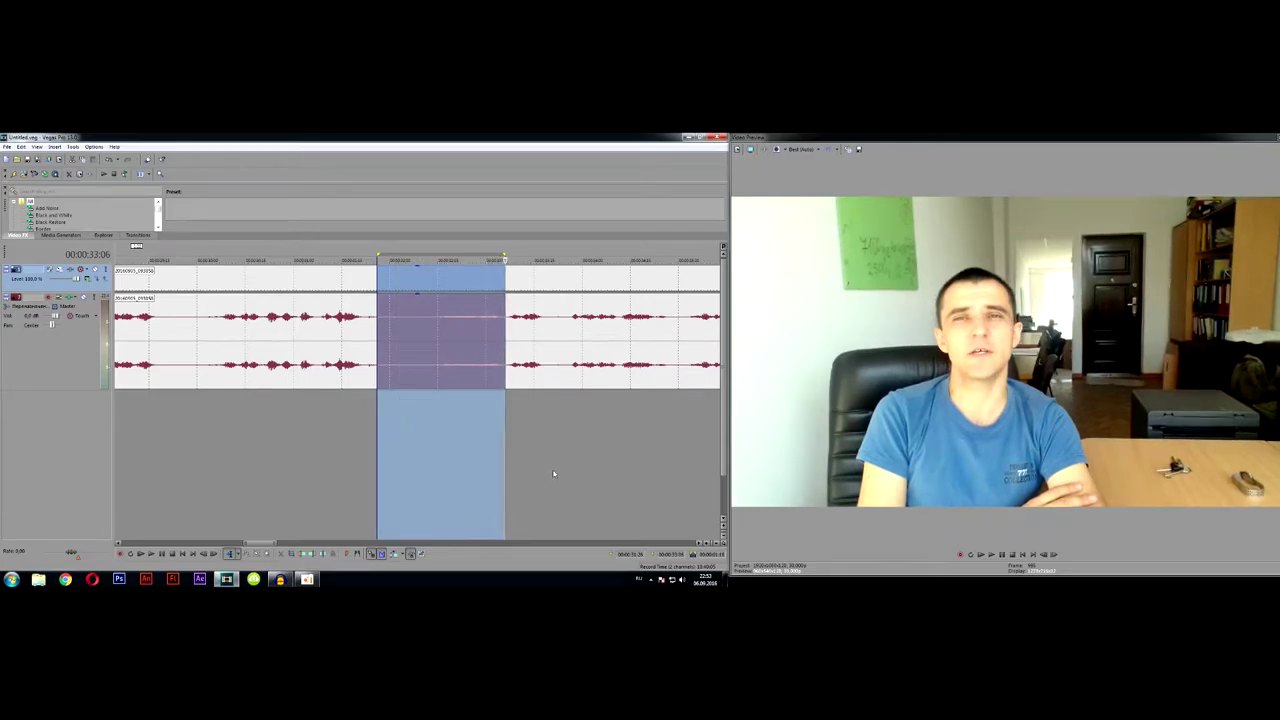
key("Delete")
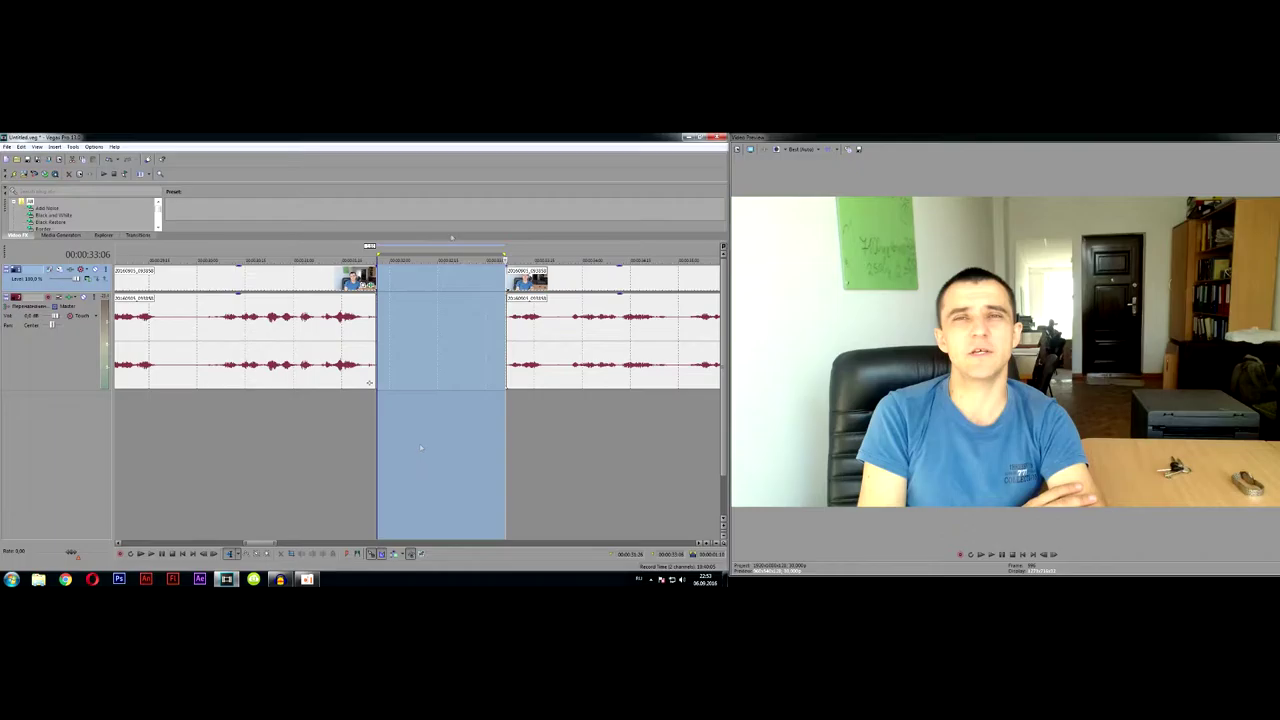
Step: Move the following clip back against the preceding one to close the gap, and play across the new join
left_click_drag(562, 294, 465, 285)
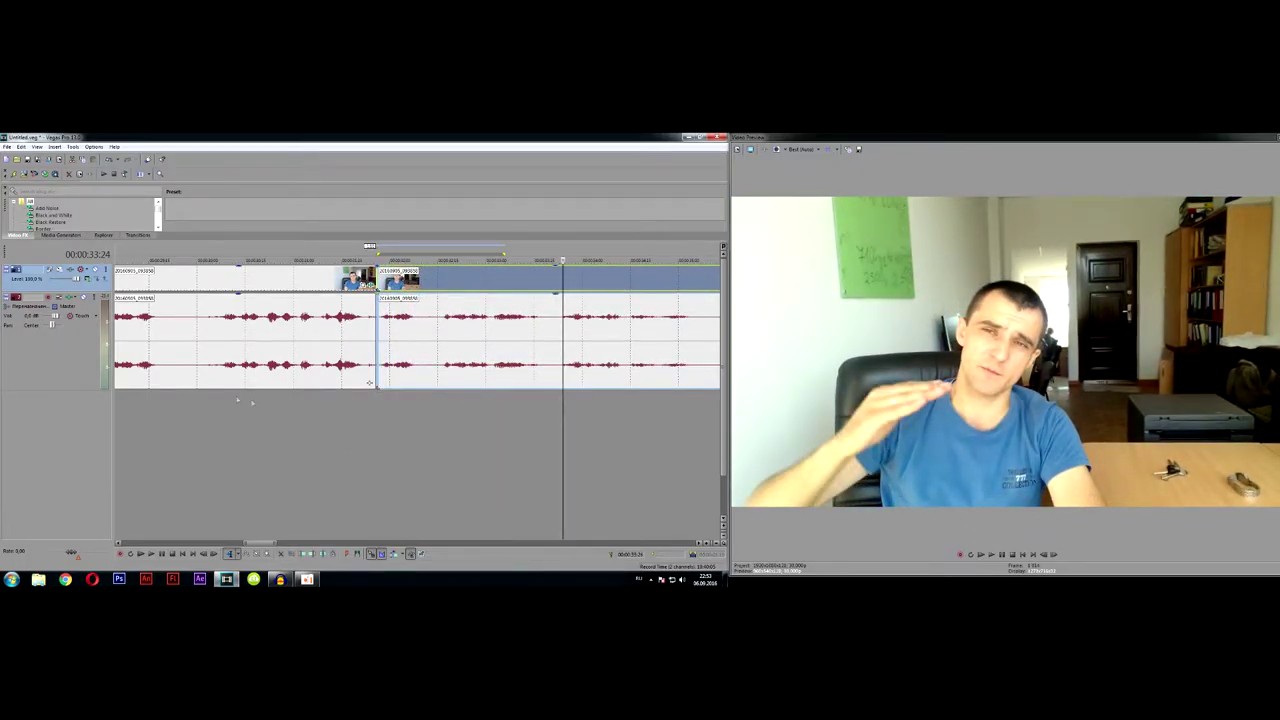
left_click(185, 402)
key("space")
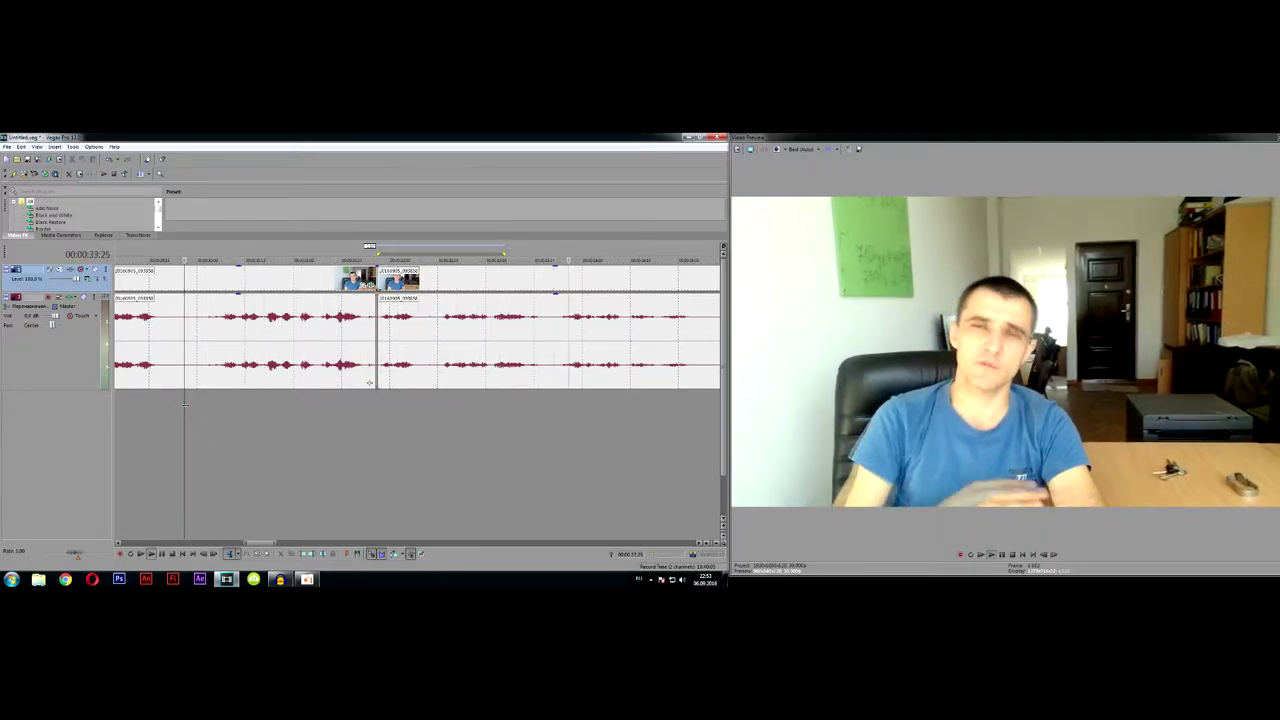
key("space")
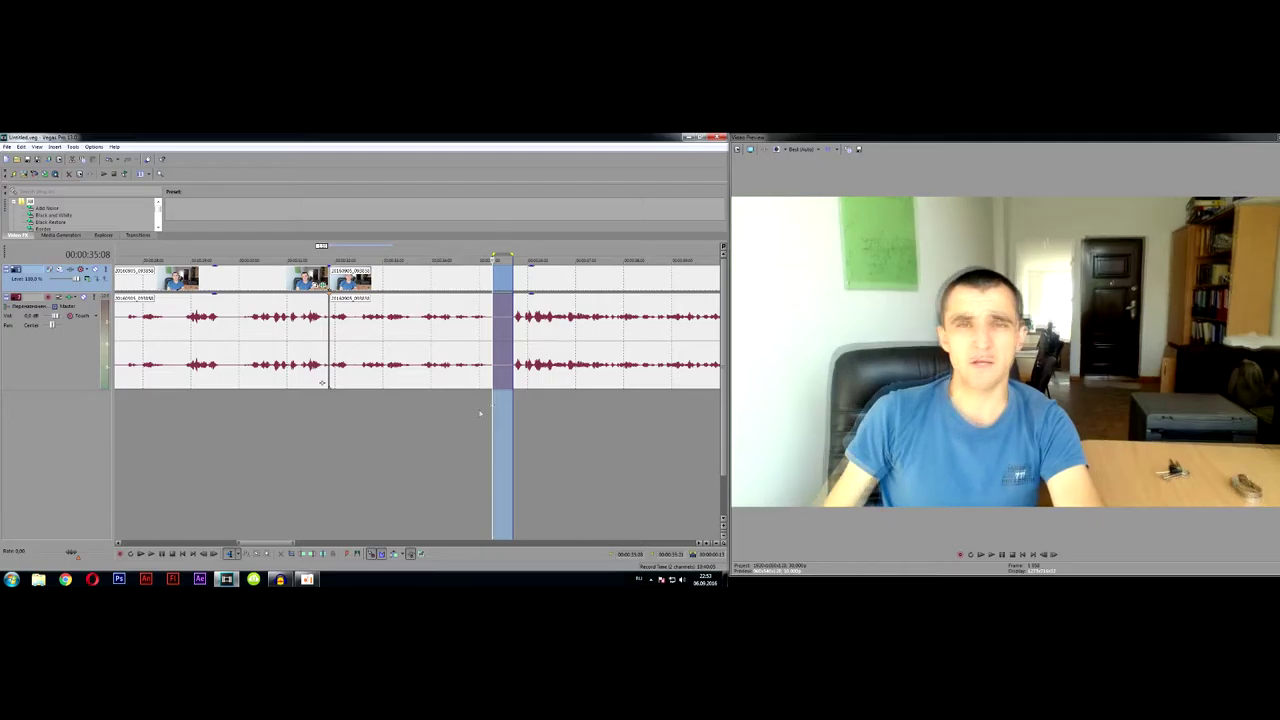
Step: Play the speech from 00:00:34:11 and examine the stretch between phrases from 00:00:35:04 to 00:00:35:21
left_click(449, 411)
key("space")
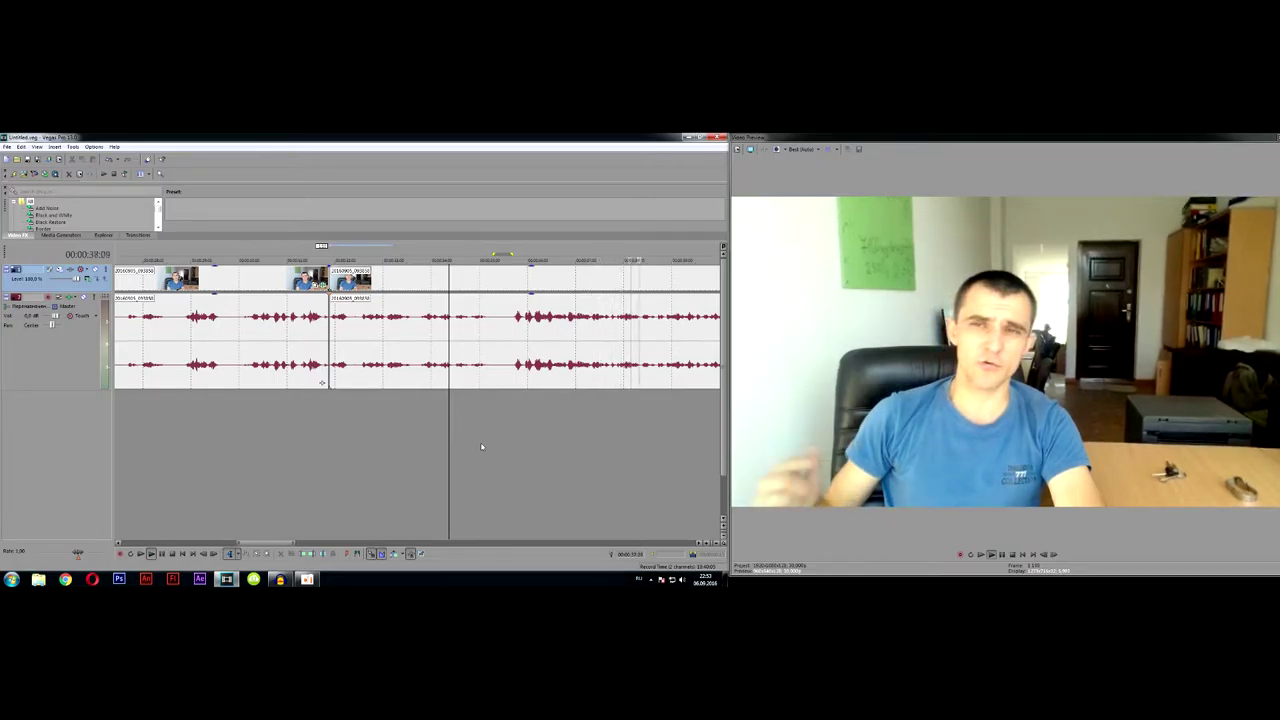
key("space")
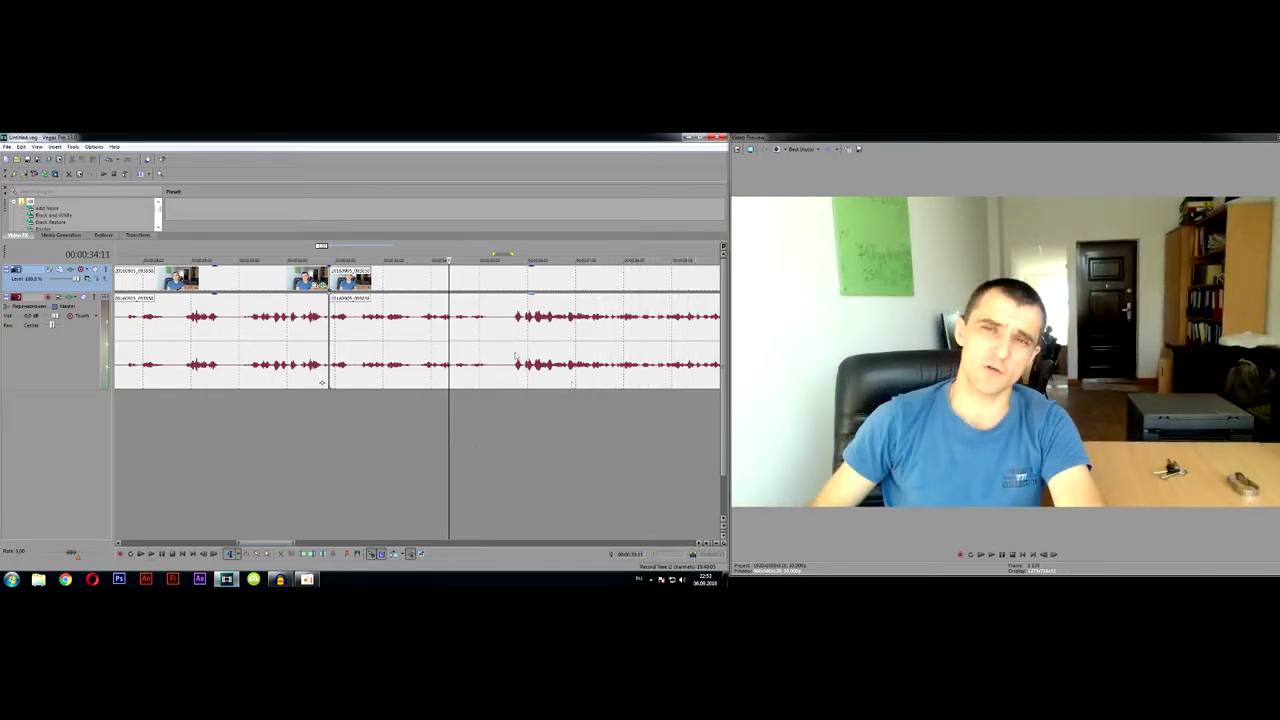
left_click_drag(554, 425, 437, 431)
key("space")
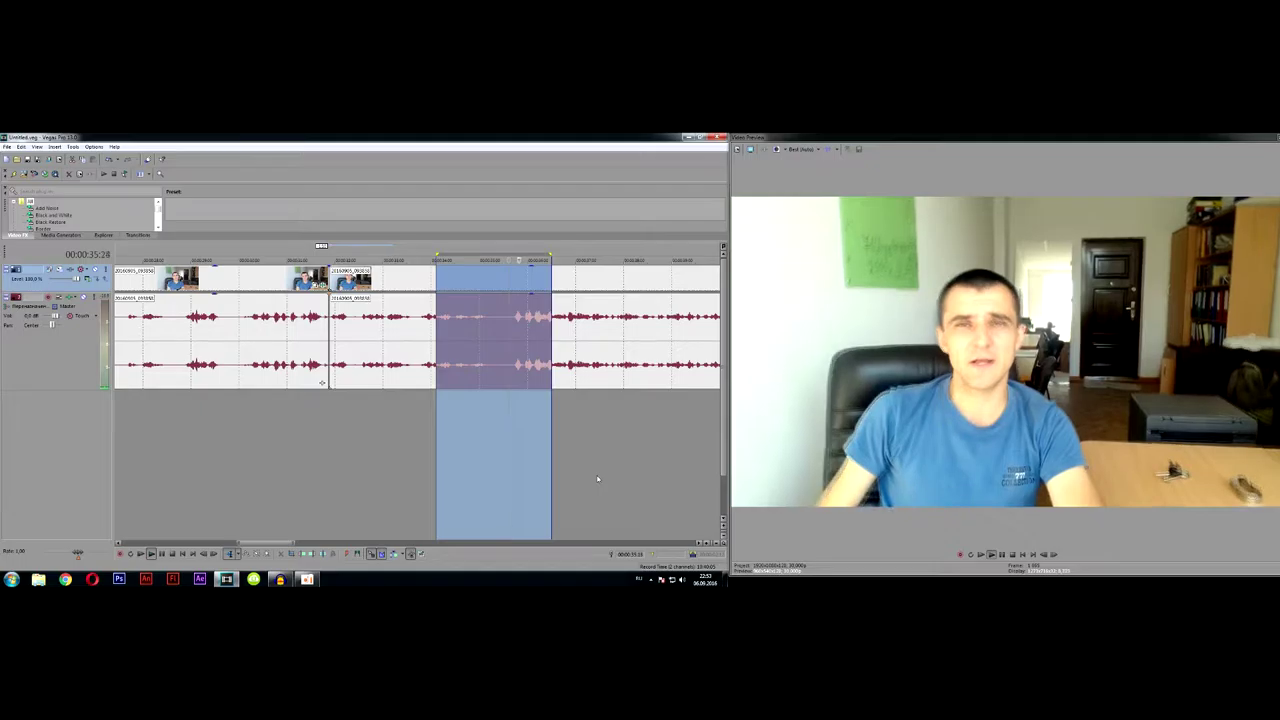
key("space")
left_click(530, 458)
scroll(494, 407, "up", 3)
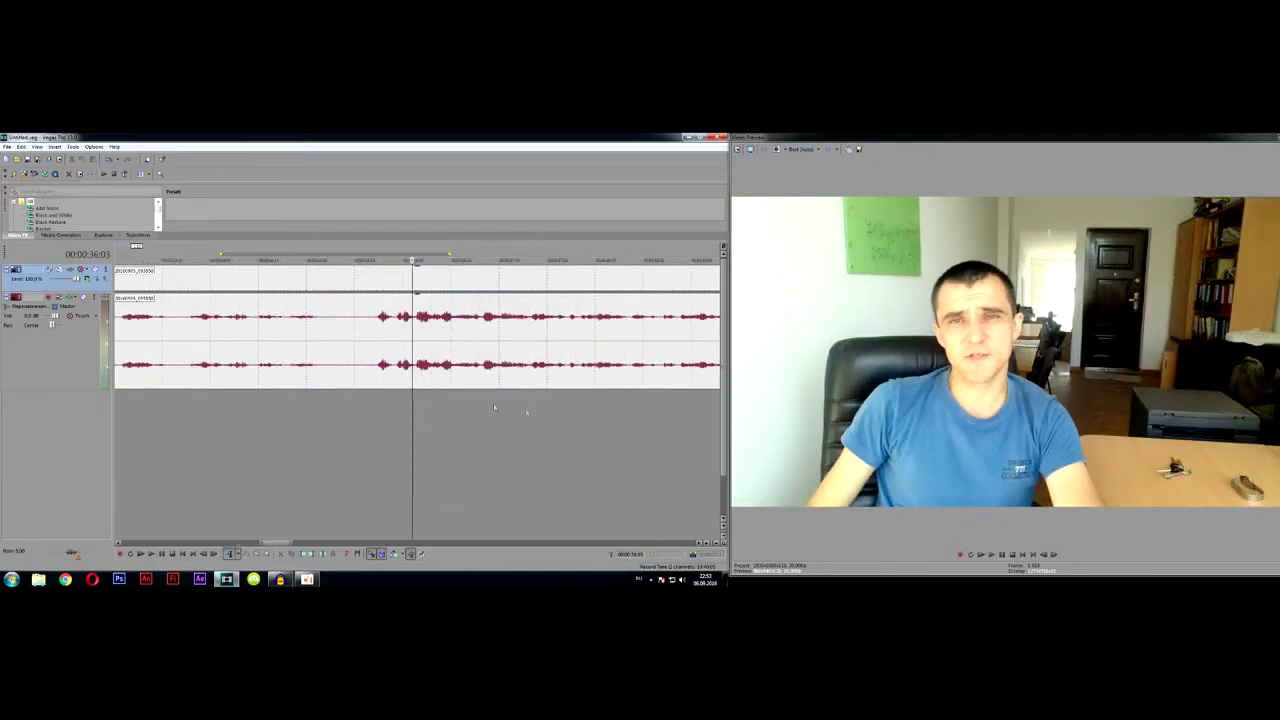
left_click_drag(320, 400, 374, 404)
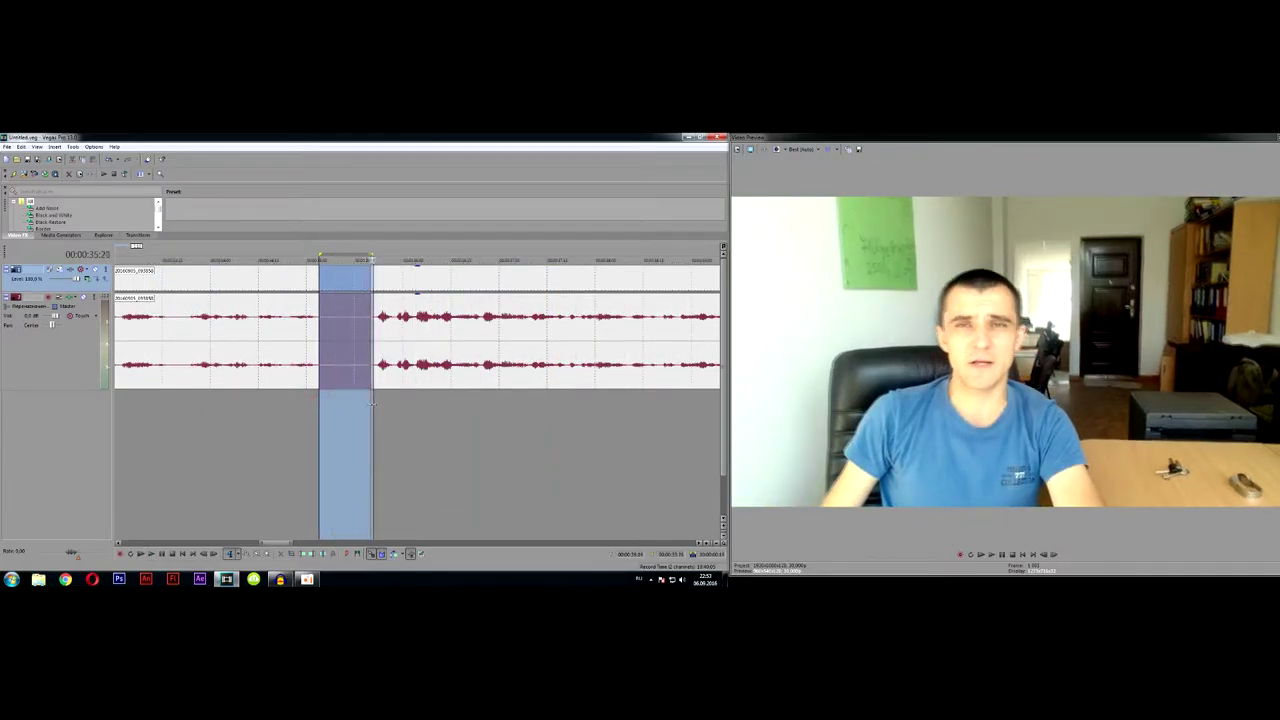
key("space")
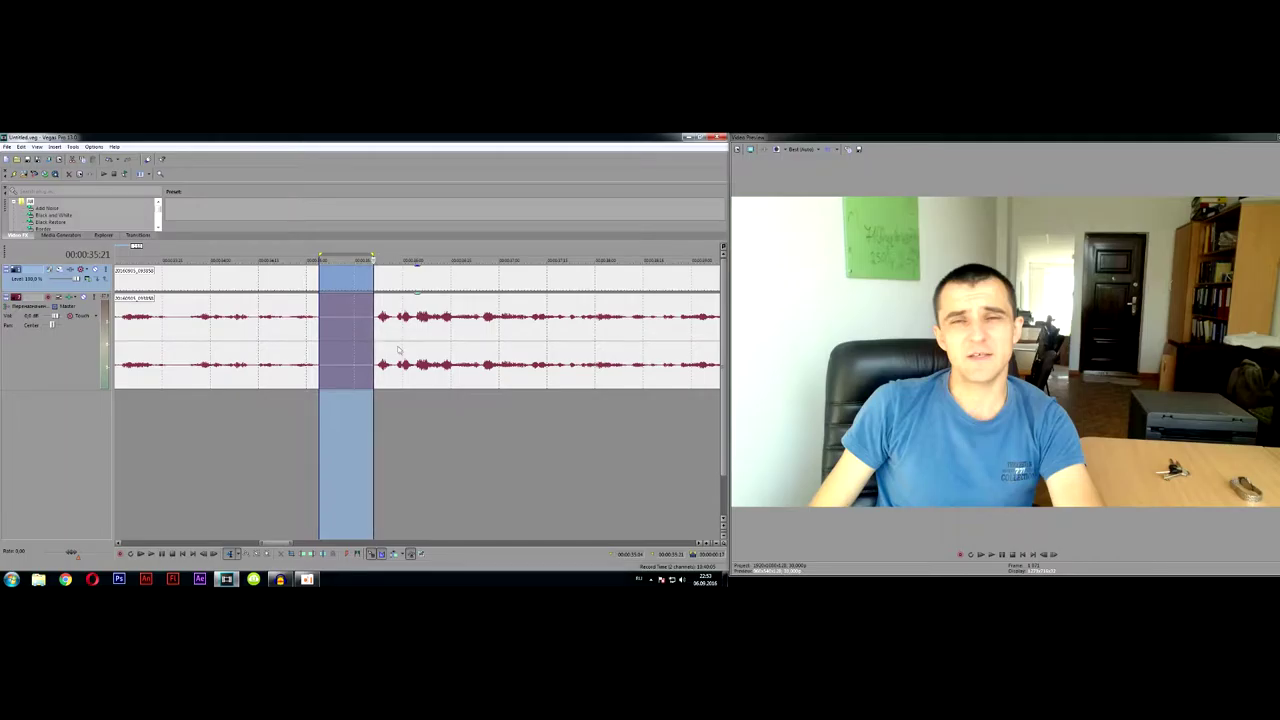
Step: Add four volume envelope points on the audio track around 00:00:35:04 to 00:00:35:21 and lower the inner two to silence
left_click(329, 322)
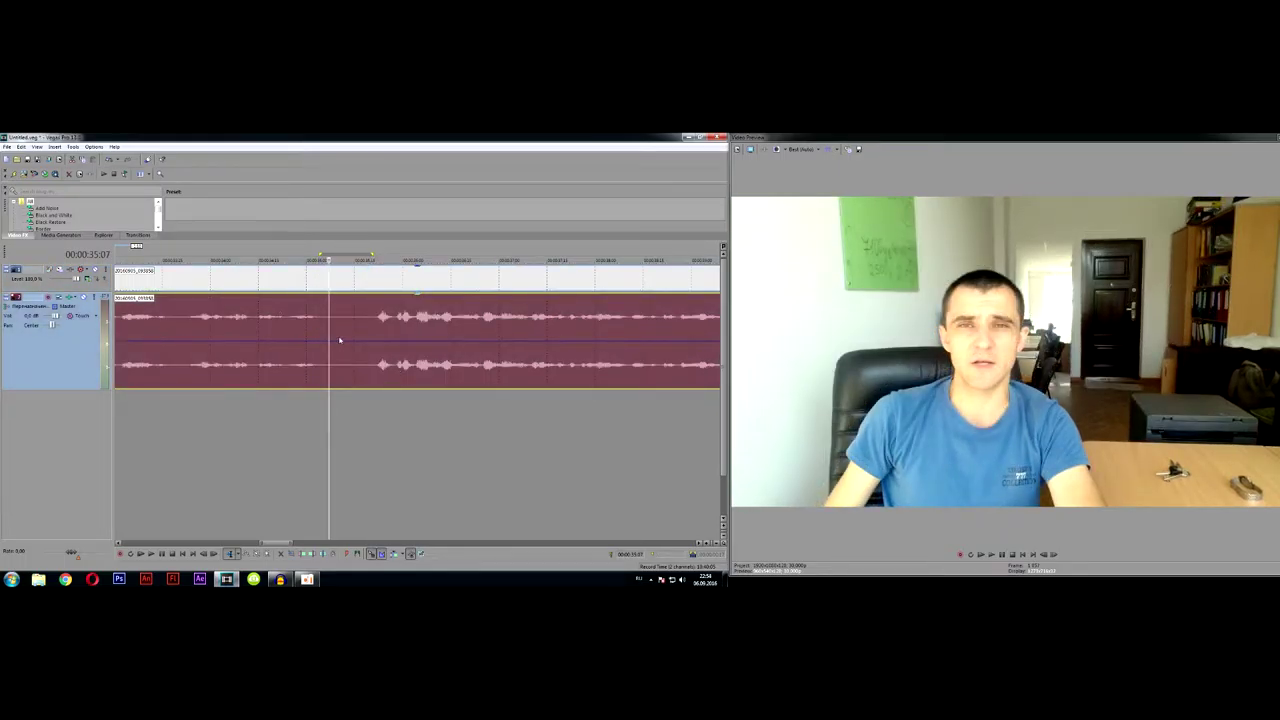
double_click(316, 342)
double_click(376, 342)
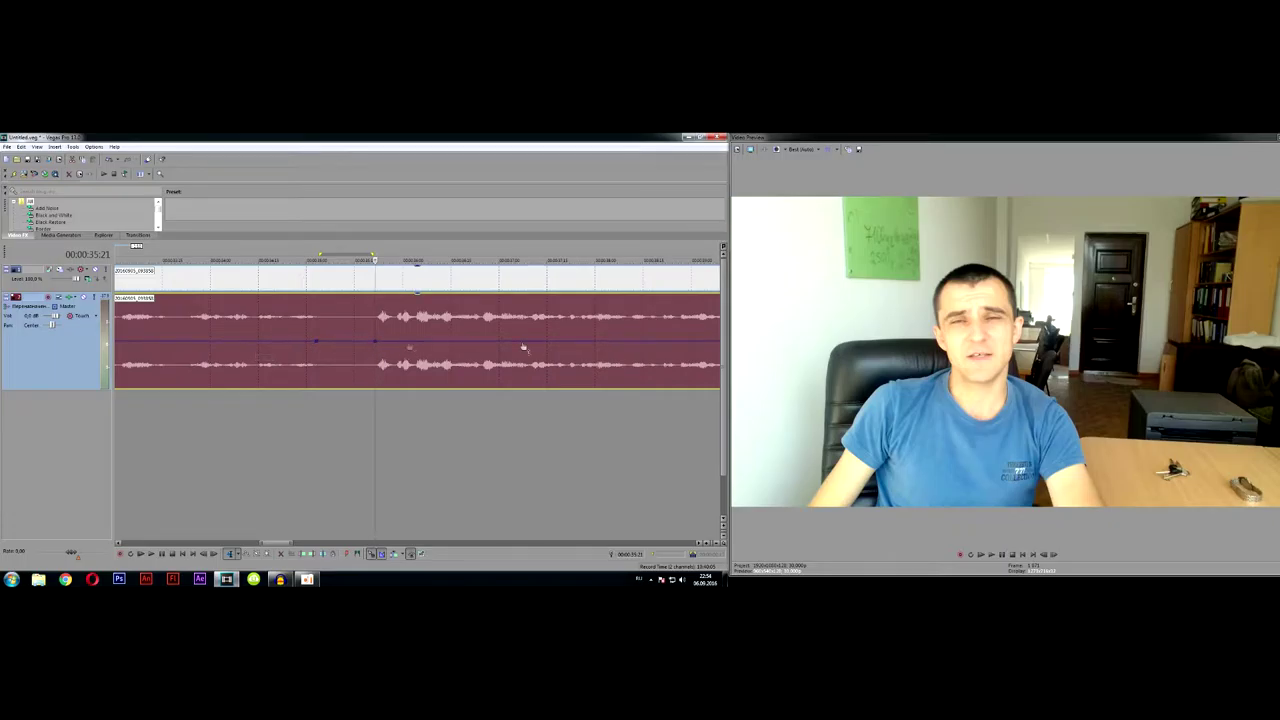
left_click(327, 345)
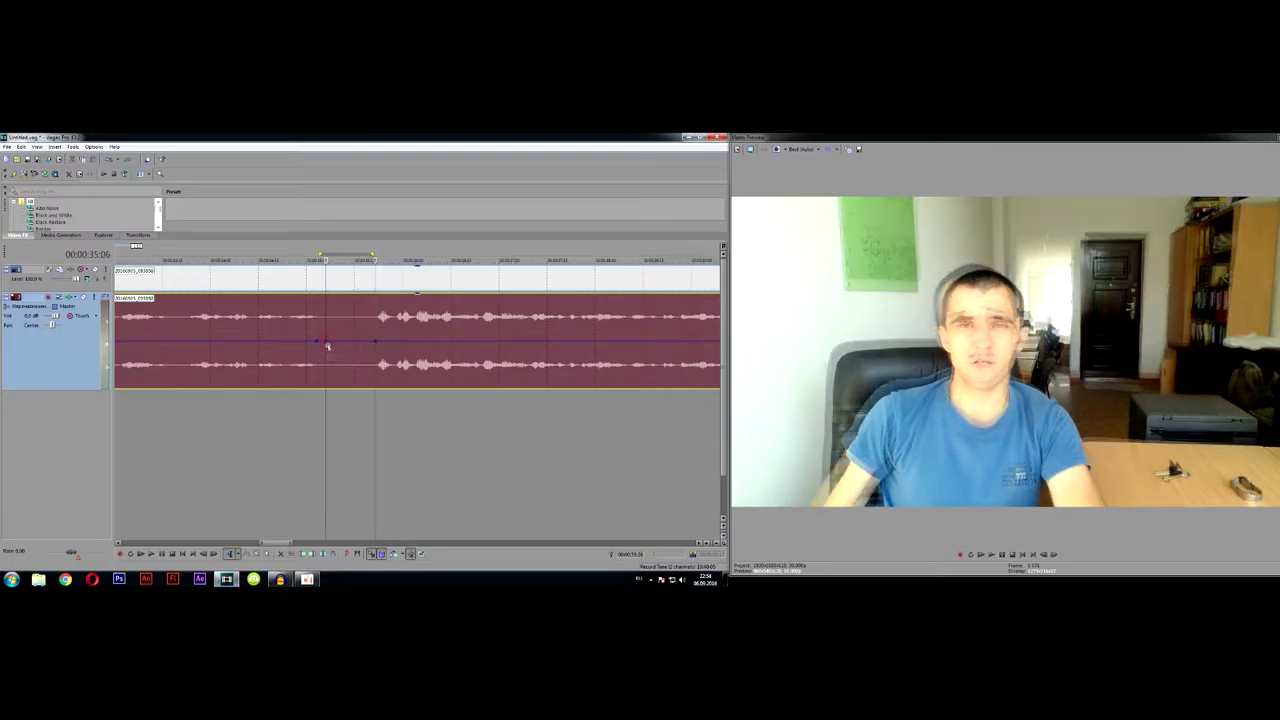
left_click_drag(326, 343, 362, 384)
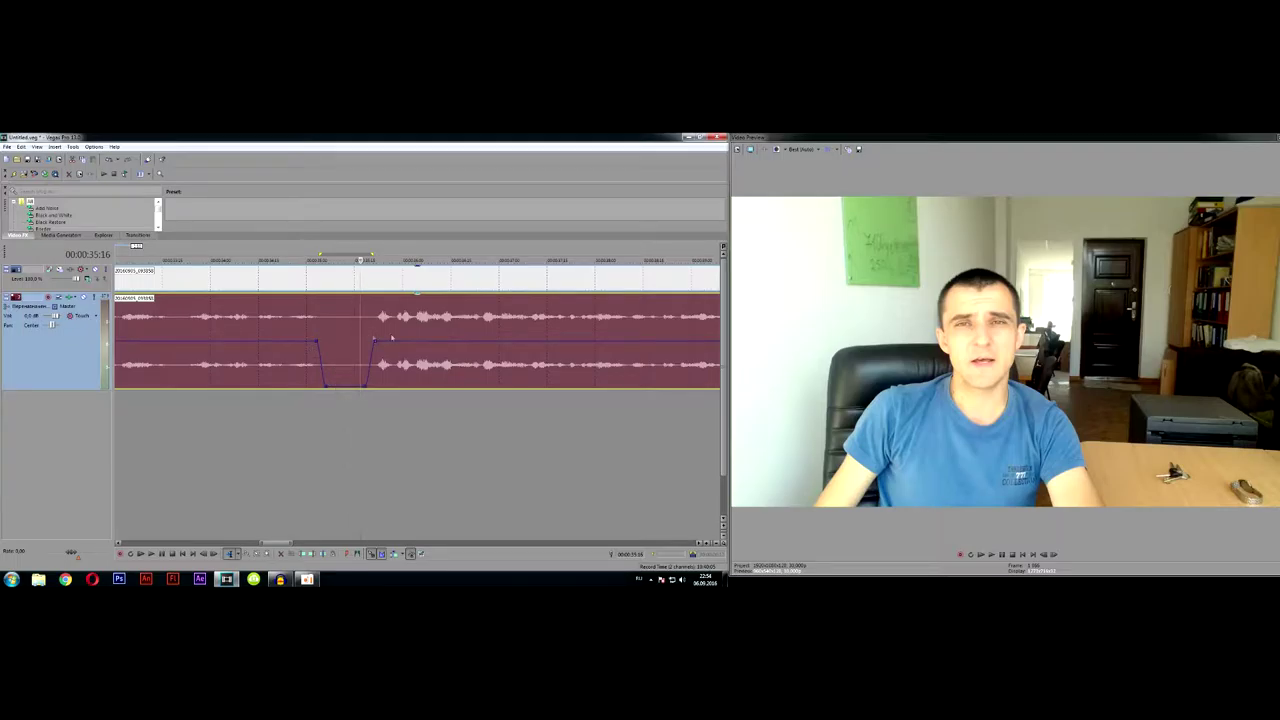
Step: Play repeatedly from 00:00:33:25 across the lowered volume section to check how the speech sounds
scroll(437, 340, "down", 2)
left_click(322, 406)
key("space")
key("space")
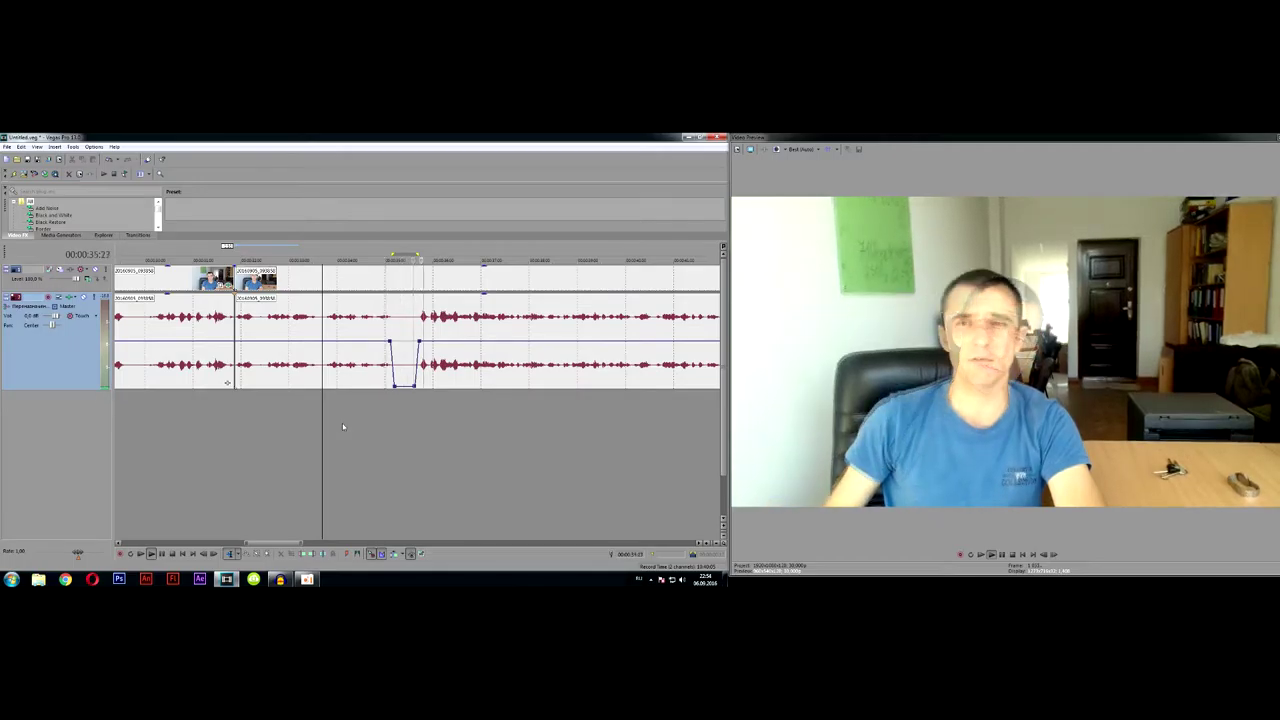
key("space")
key("space")
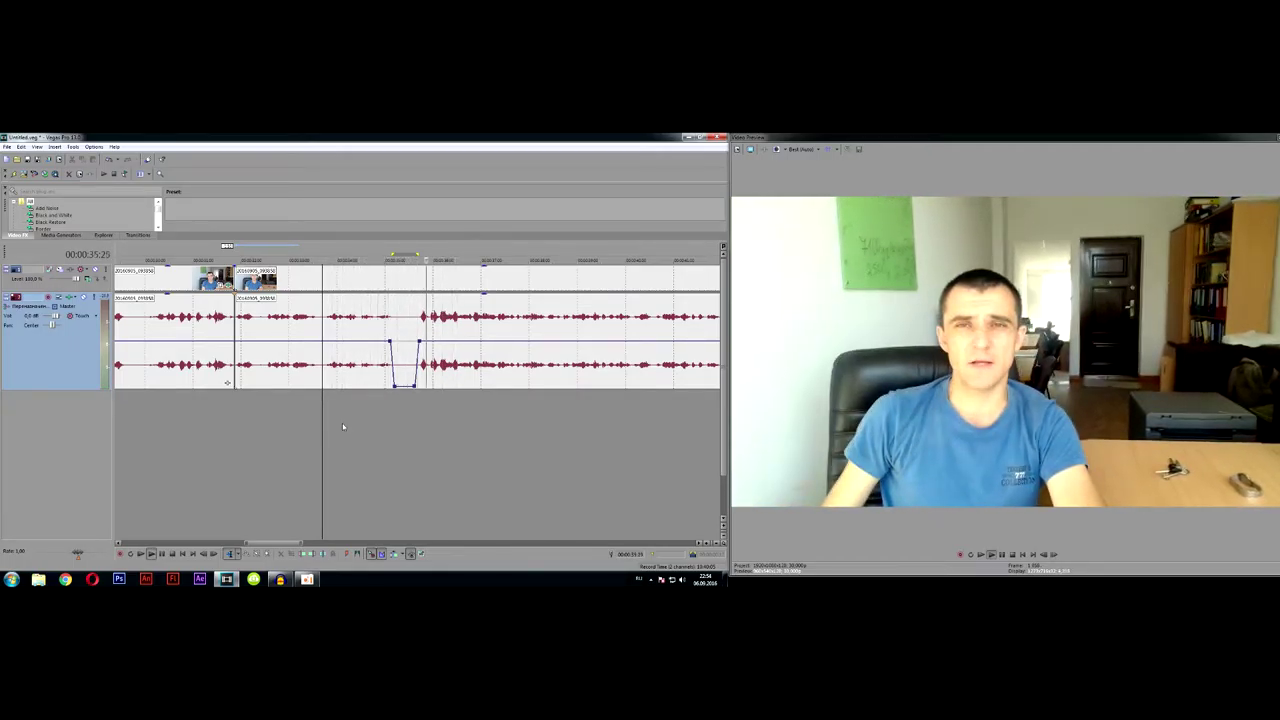
key("space")
key("space")
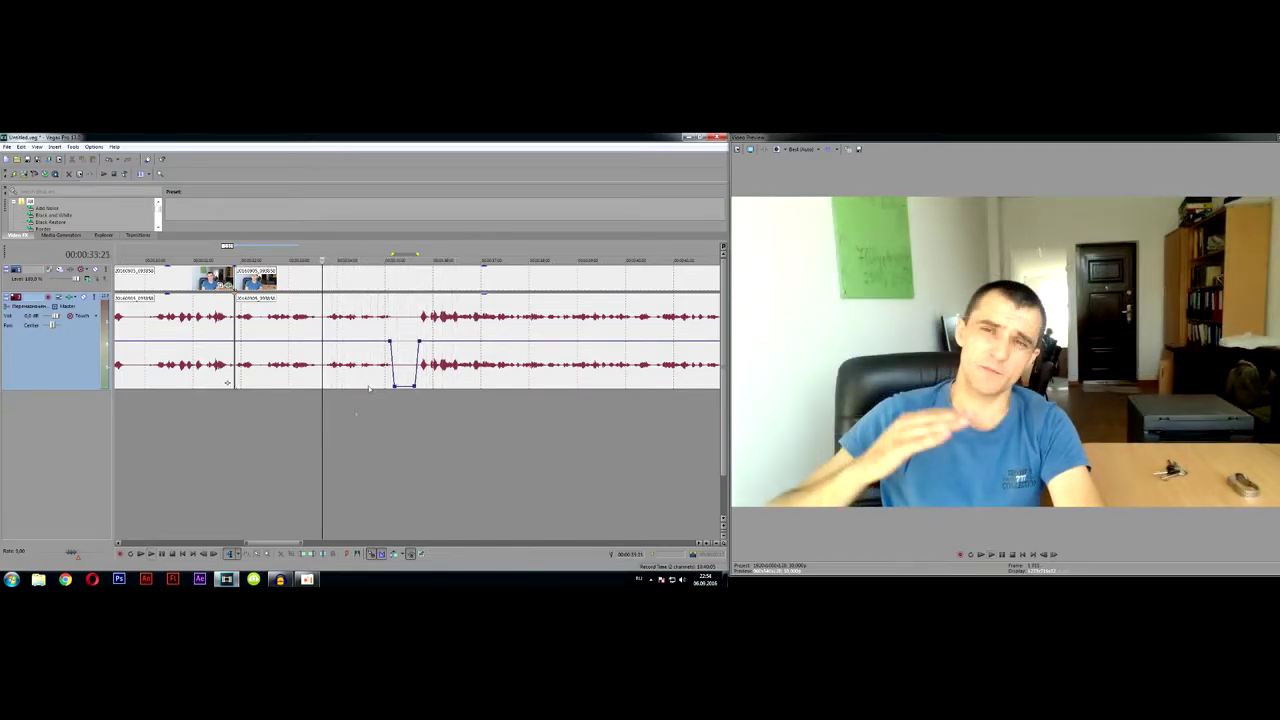
Step: Remove the volume envelope that silences the pause around 00:00:35:12 on the audio track
scroll(269, 320, "down", 2)
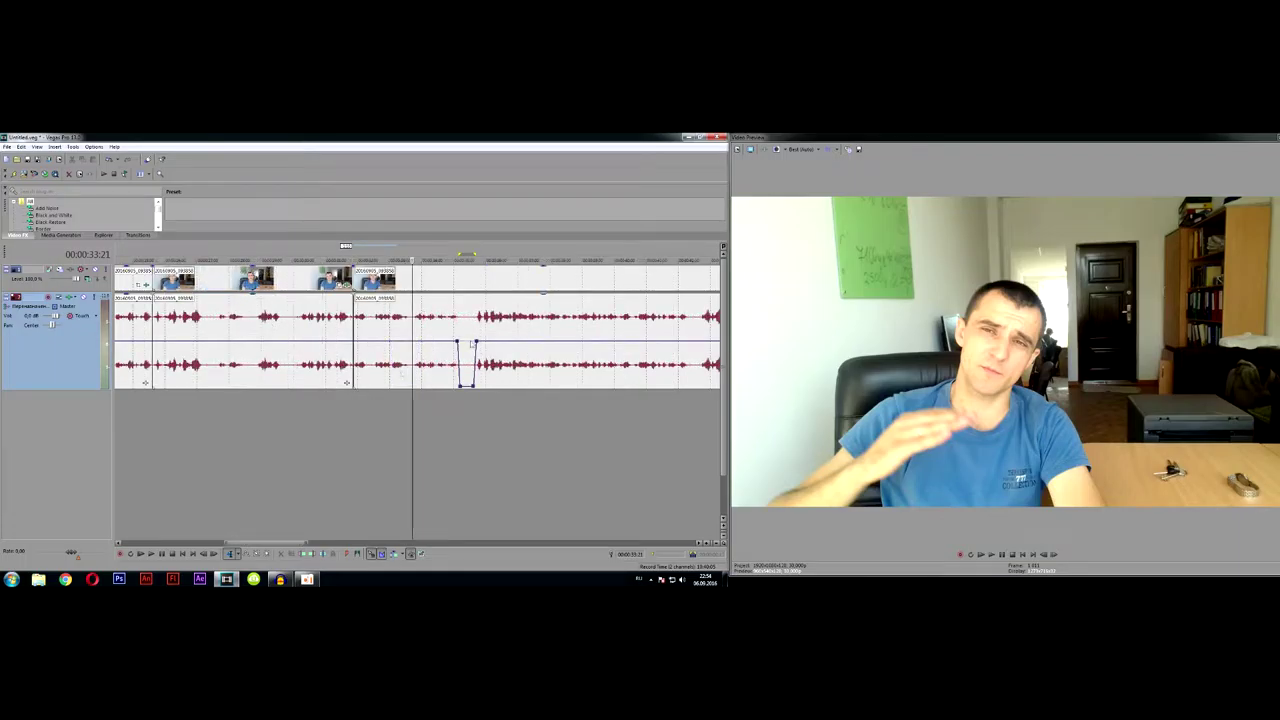
left_click(466, 372)
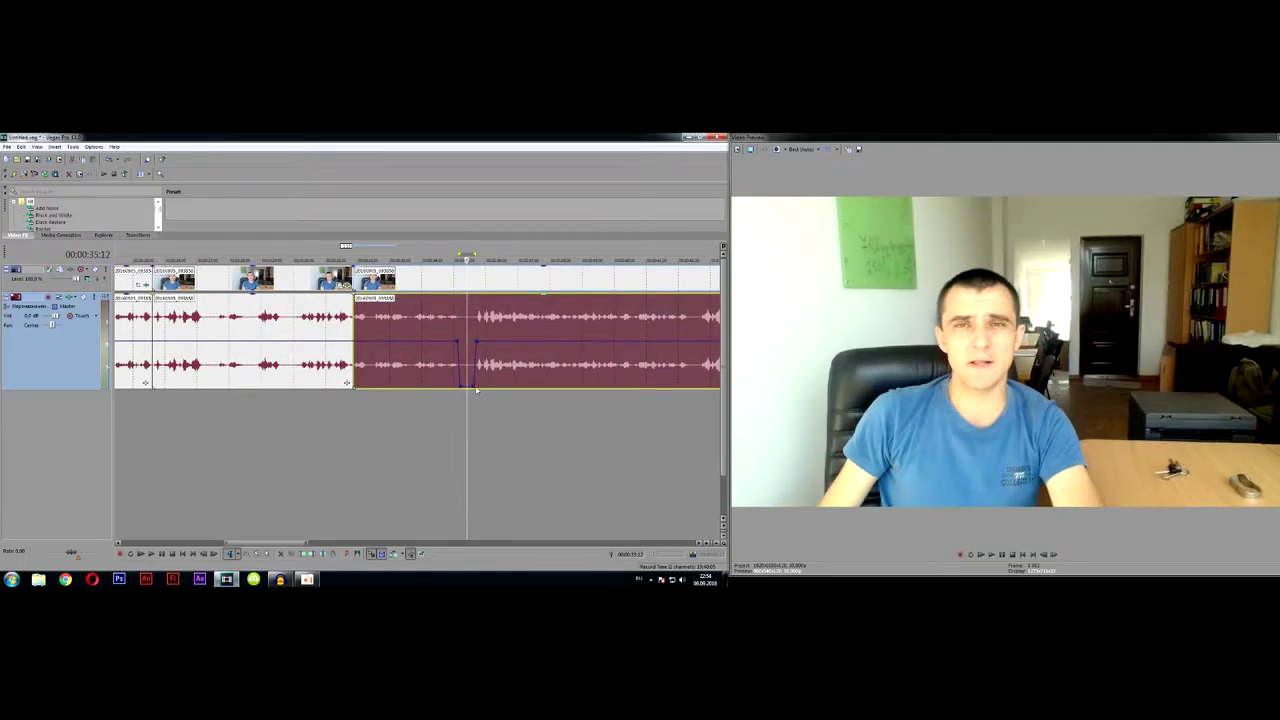
scroll(420, 344, "up", 4)
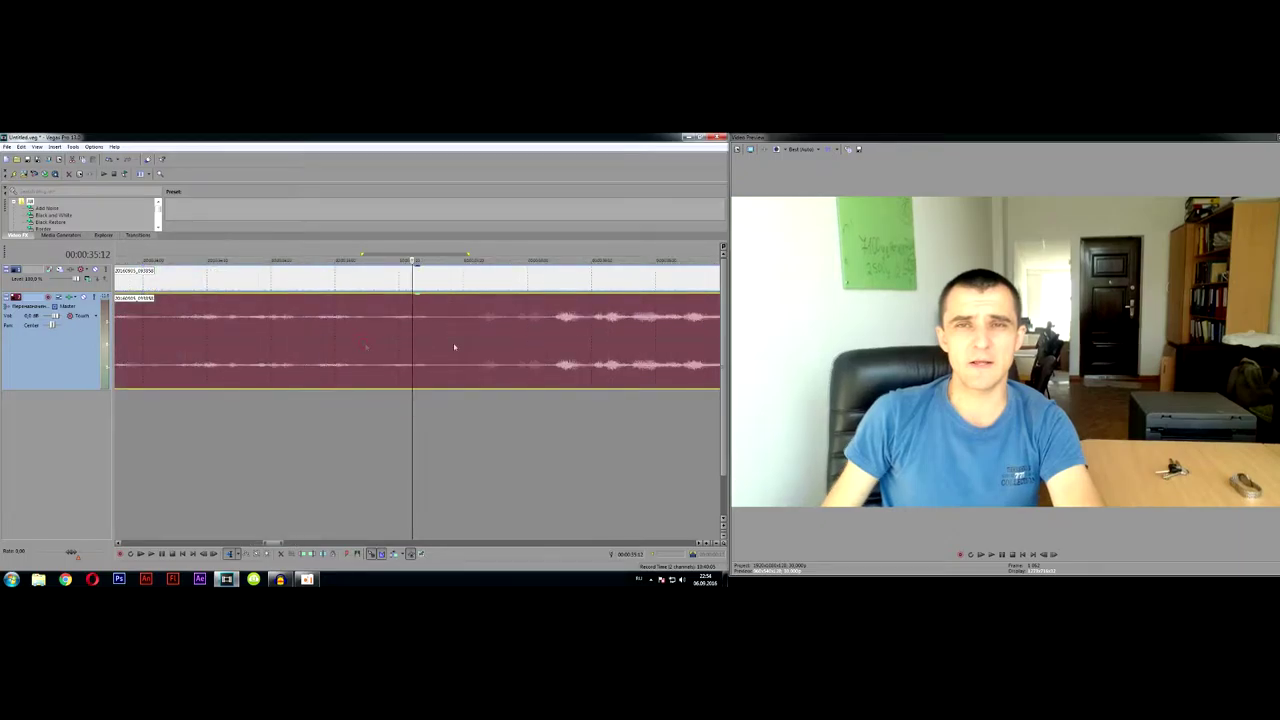
Step: Delete the stretch from 00:00:35:05 to 00:00:35:21 from the audio clip only, keeping the video clip uncut
scroll(460, 346, "down", 2)
left_click_drag(449, 285, 427, 283)
left_click(431, 348)
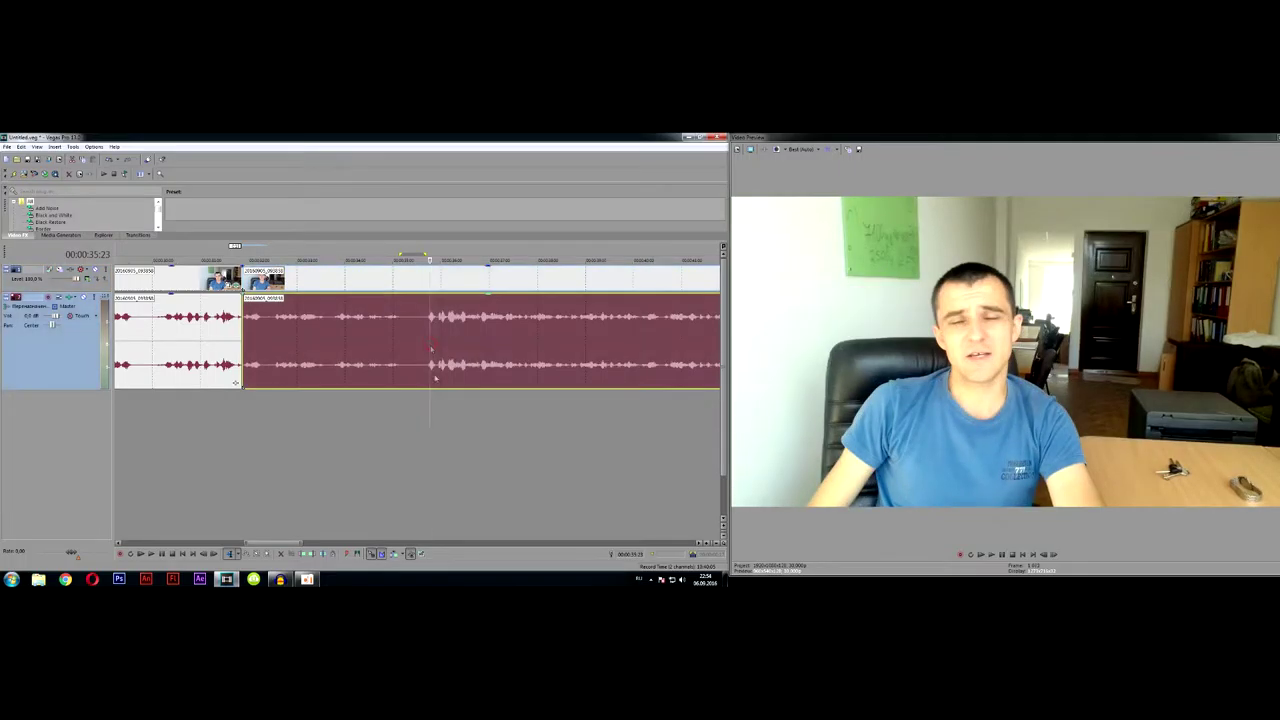
left_click(404, 352)
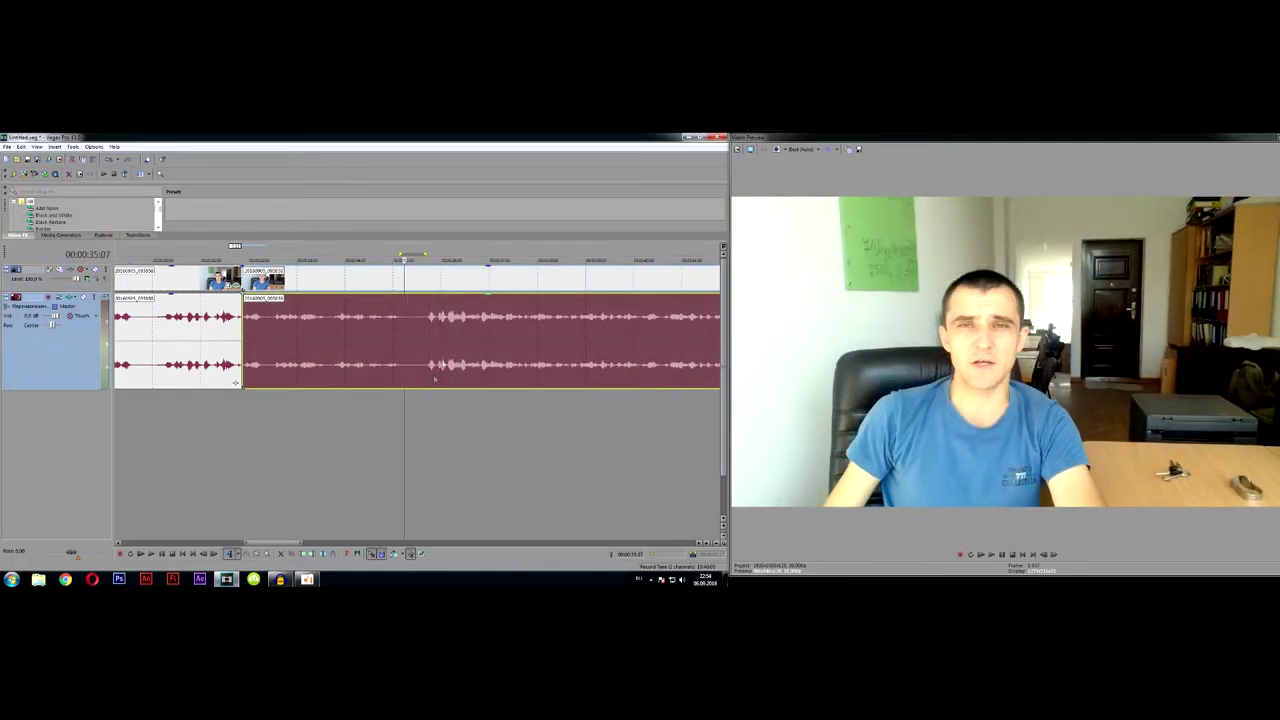
scroll(440, 366, "up", 2)
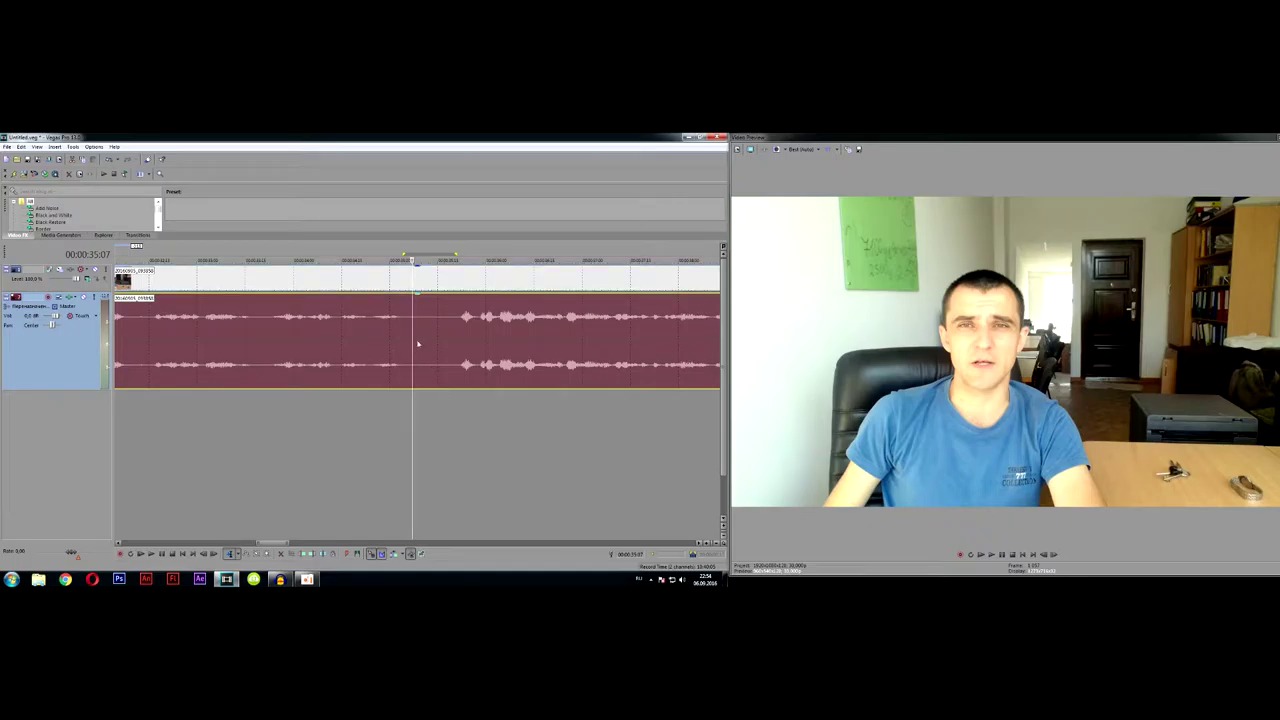
left_click_drag(456, 406, 405, 402)
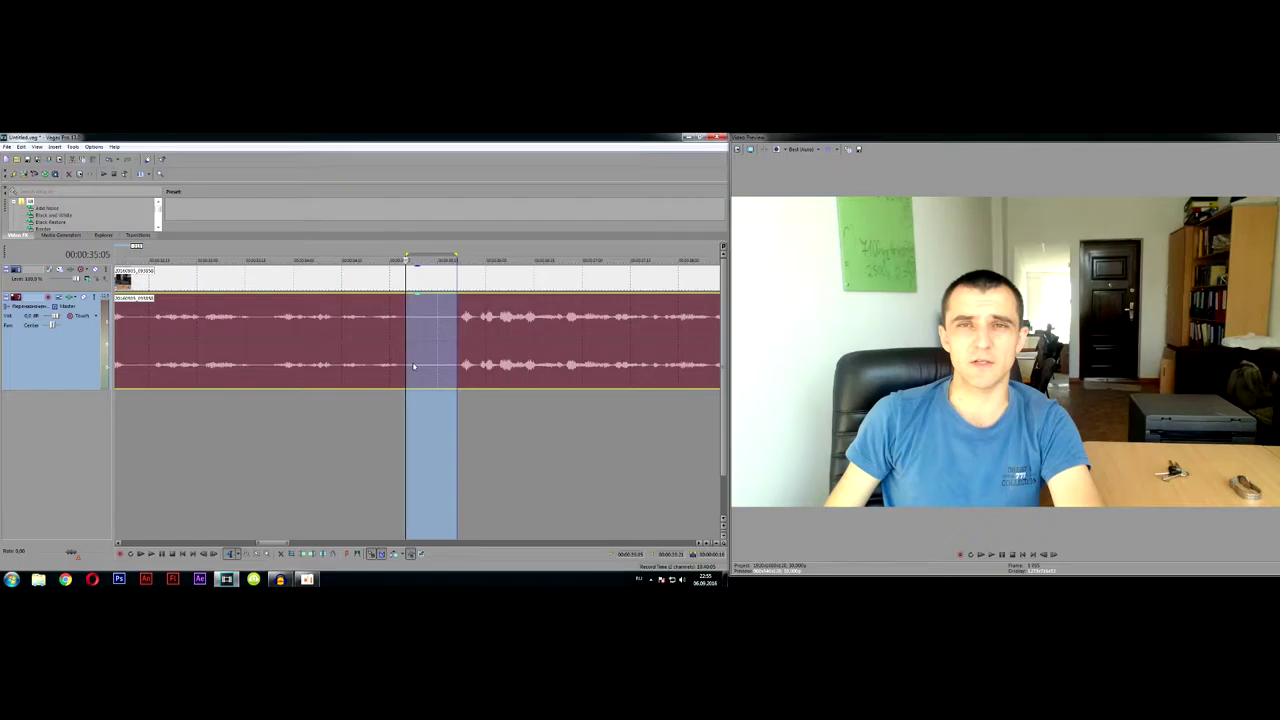
key("Delete")
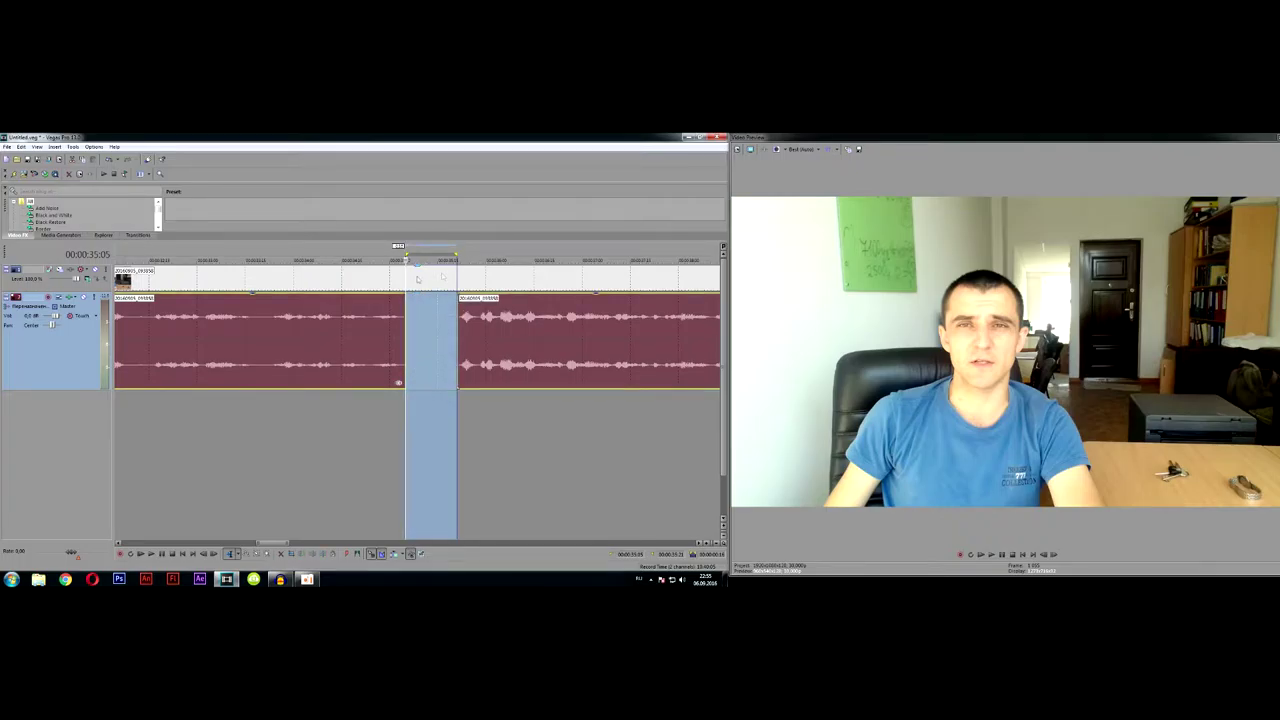
Step: Move the video clip together with both audio parts further along the timeline, away from the preceding clip
left_click(345, 283)
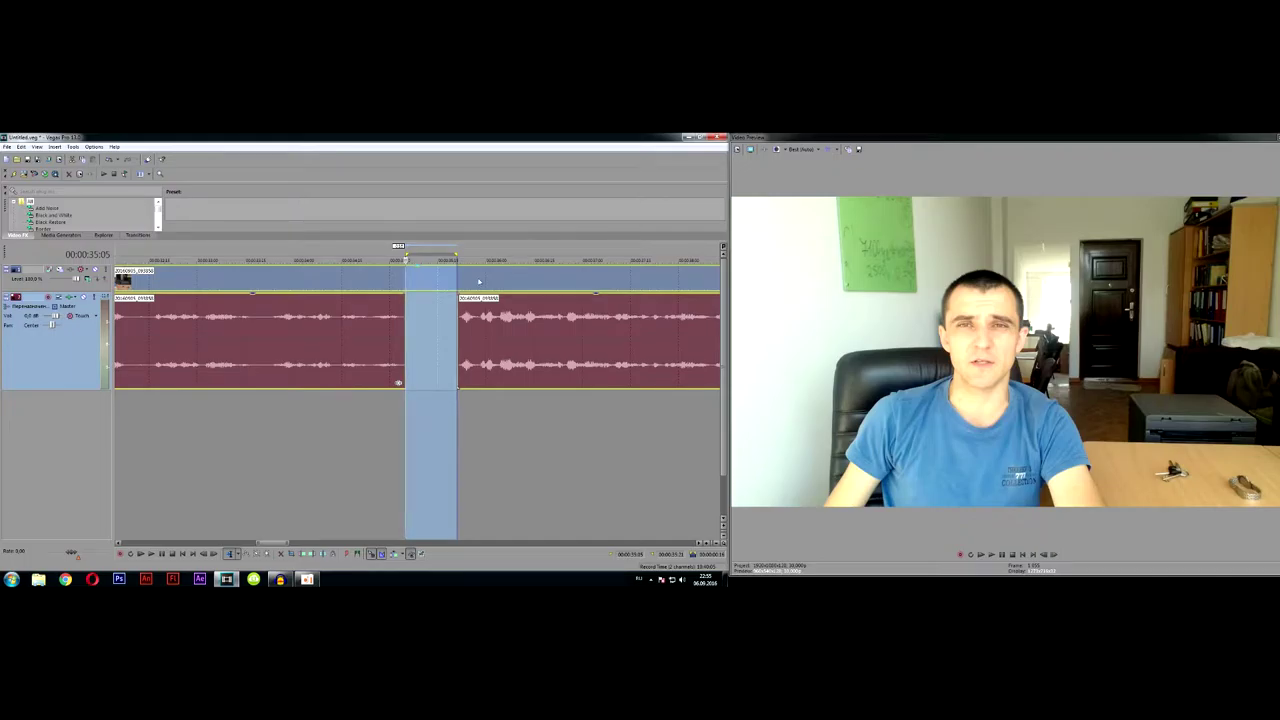
scroll(479, 283, "down", 4)
left_click_drag(340, 283, 463, 285)
left_click(349, 329)
left_click(410, 286)
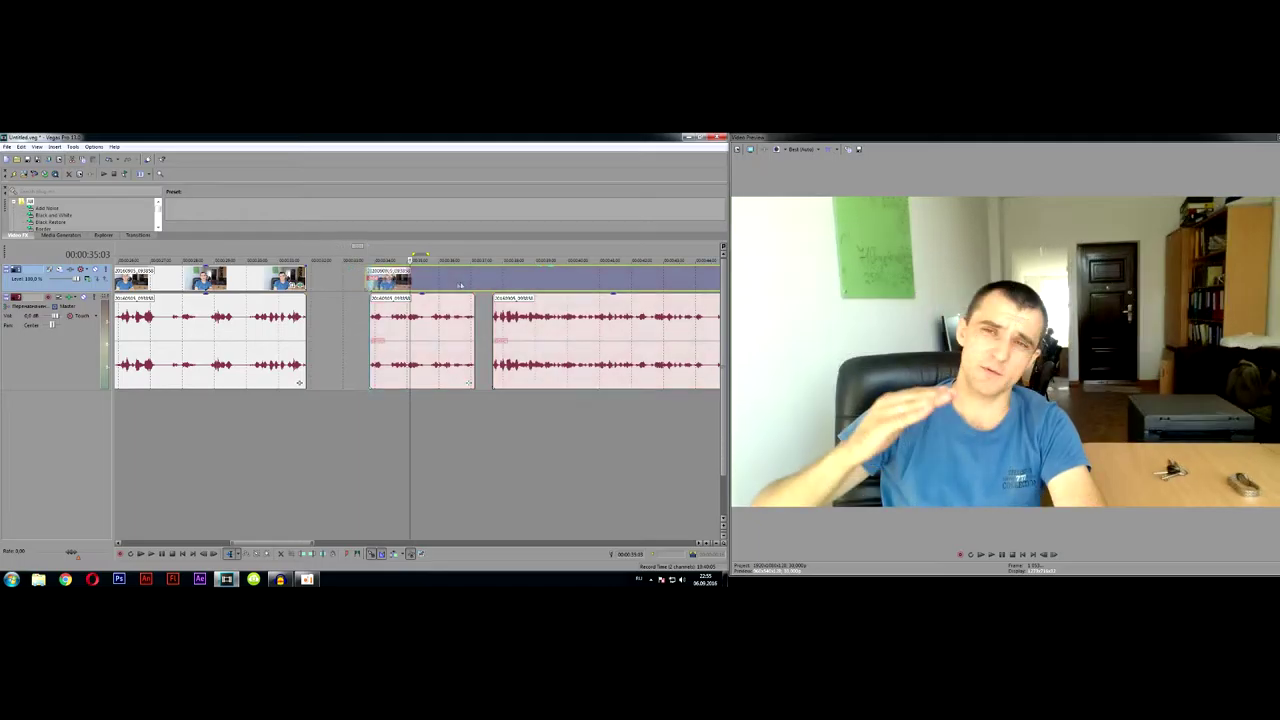
Step: Select the two audio parts on either side of the gap together with the video clip above them
left_click(525, 321)
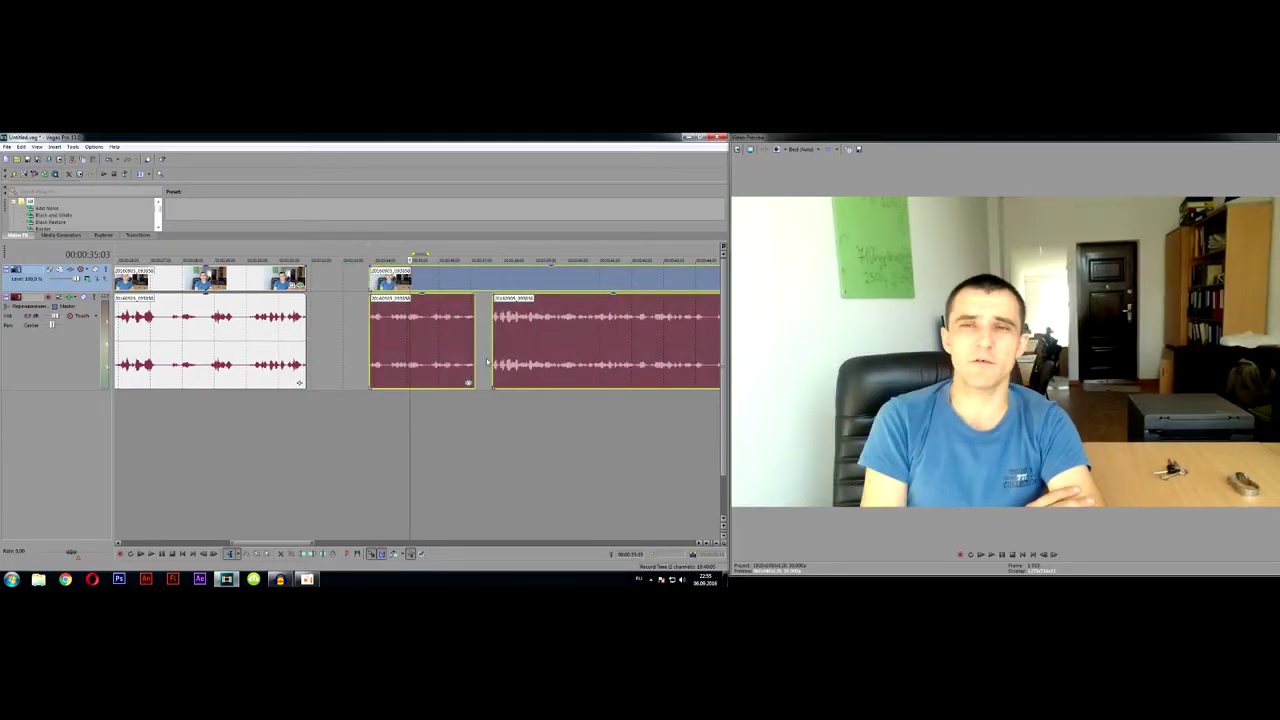
left_click(483, 398)
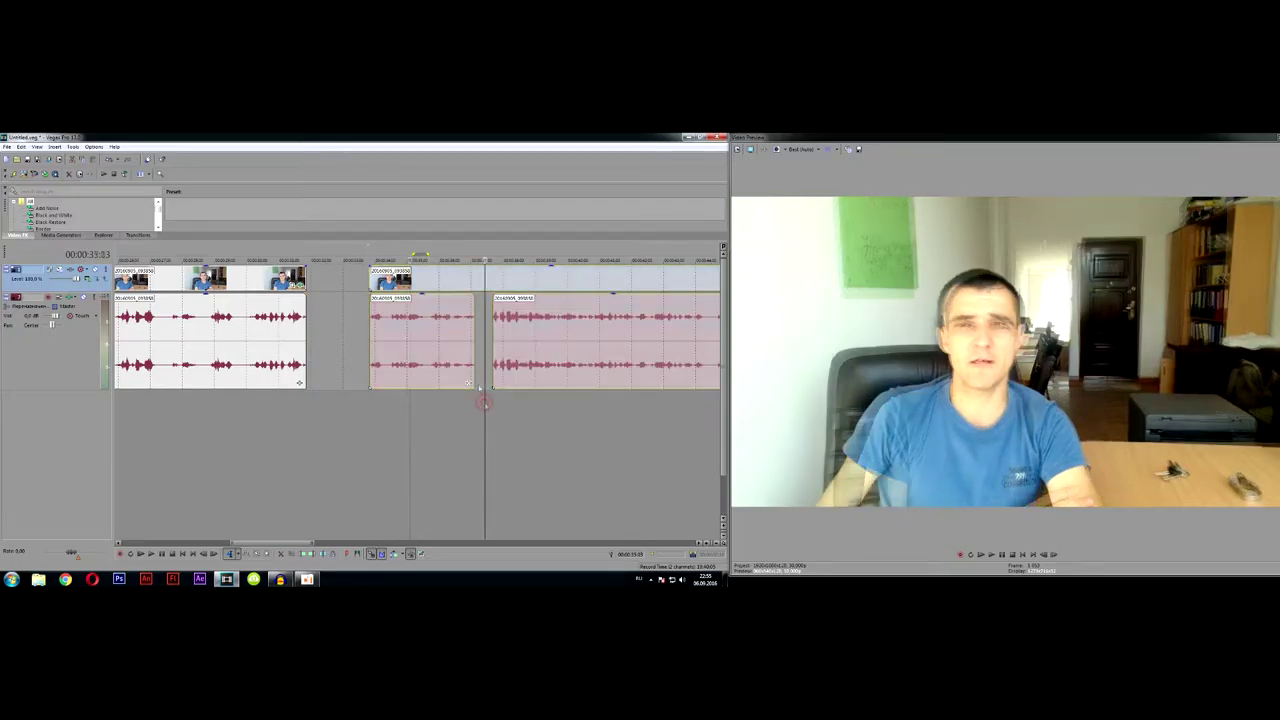
left_click(459, 338)
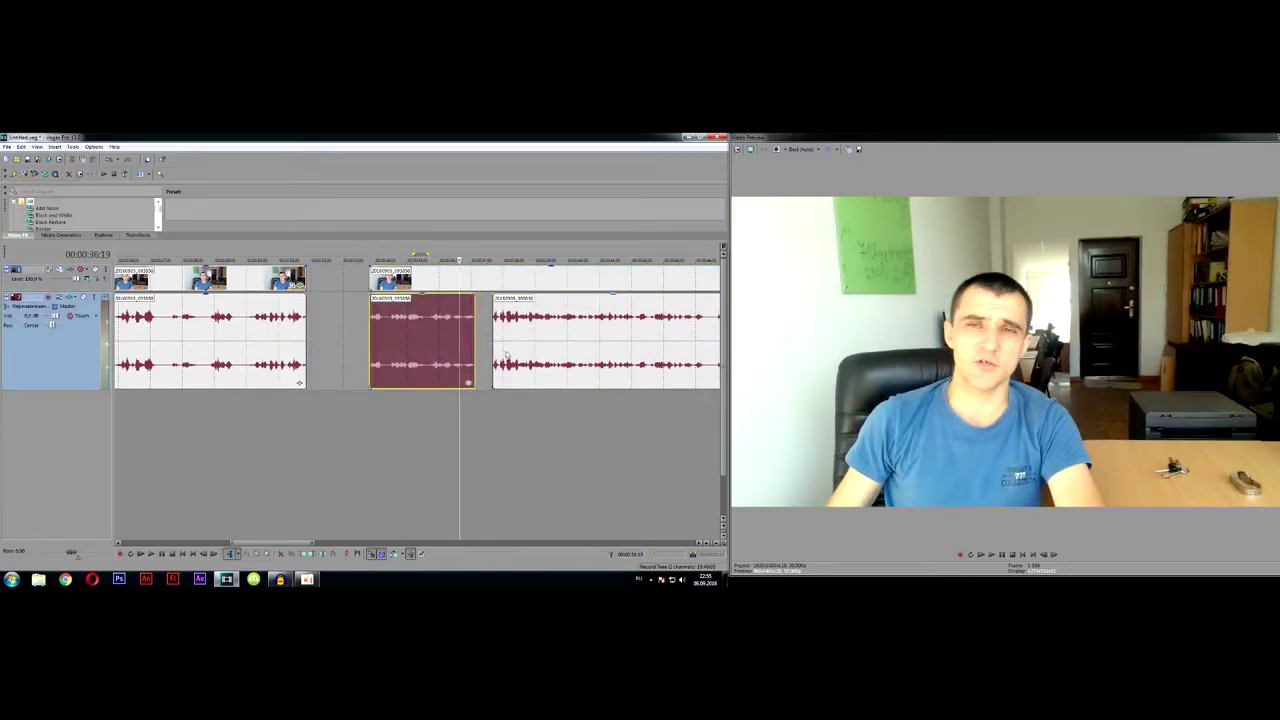
left_click(537, 351, "ctrl")
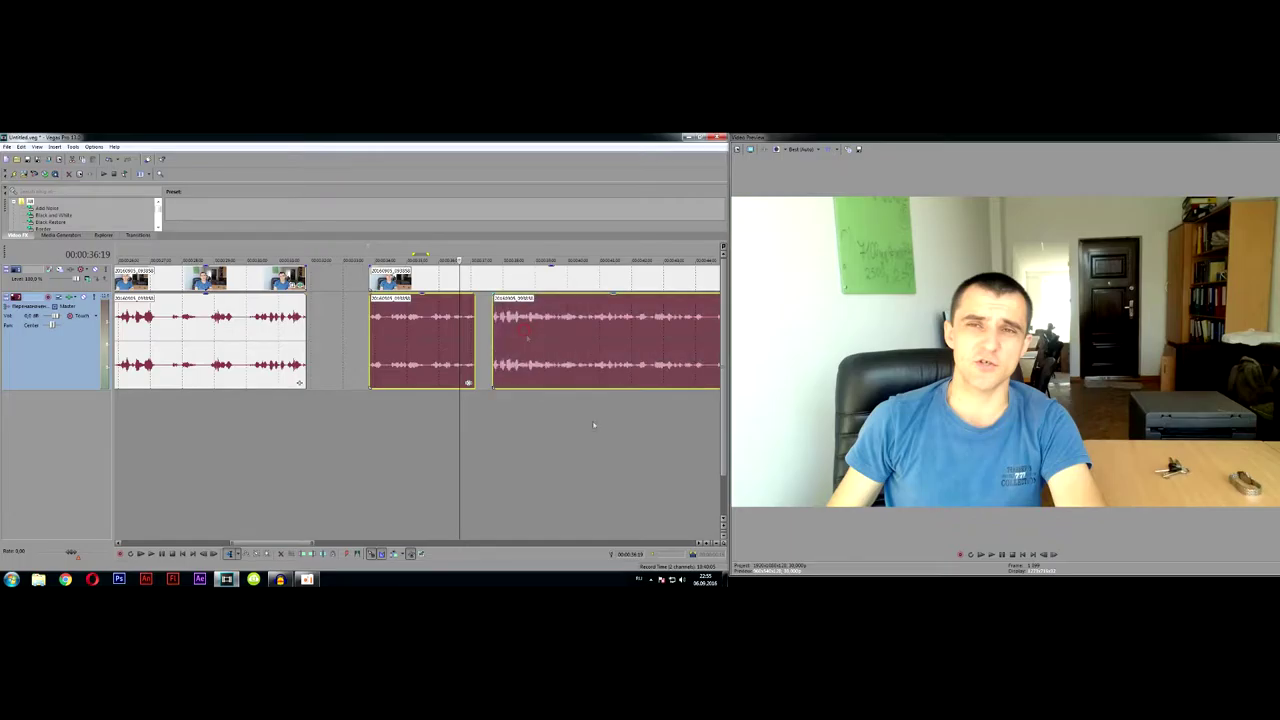
left_click(470, 272, "ctrl")
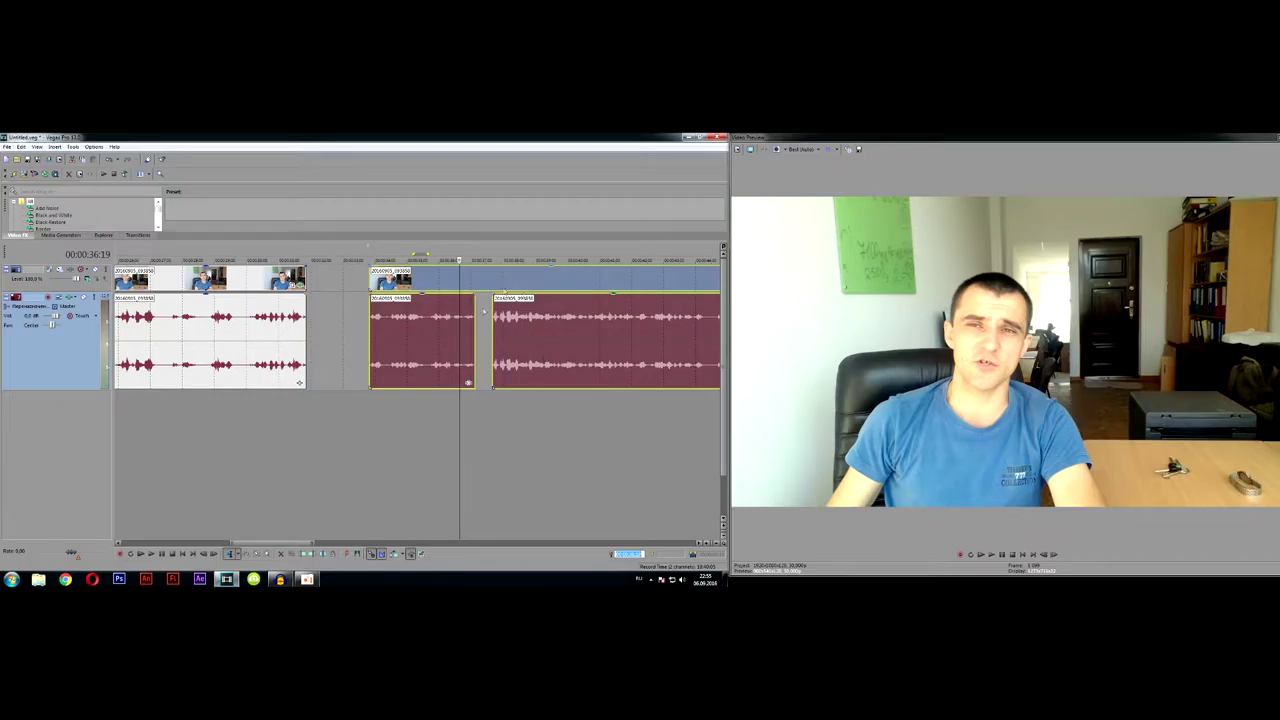
Step: Try shifting the video clip along the timeline to check whether both audio parts follow it
left_click(484, 311)
left_click(485, 282)
left_click_drag(511, 285, 546, 285)
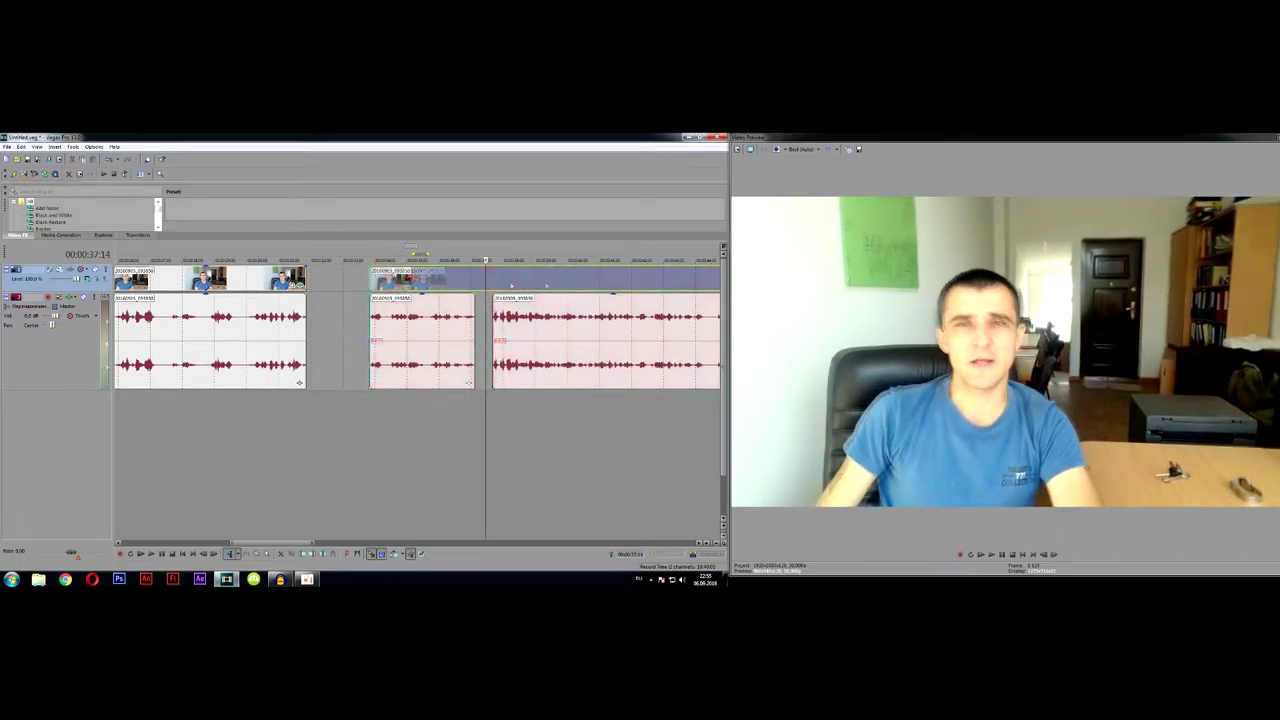
left_click(511, 284)
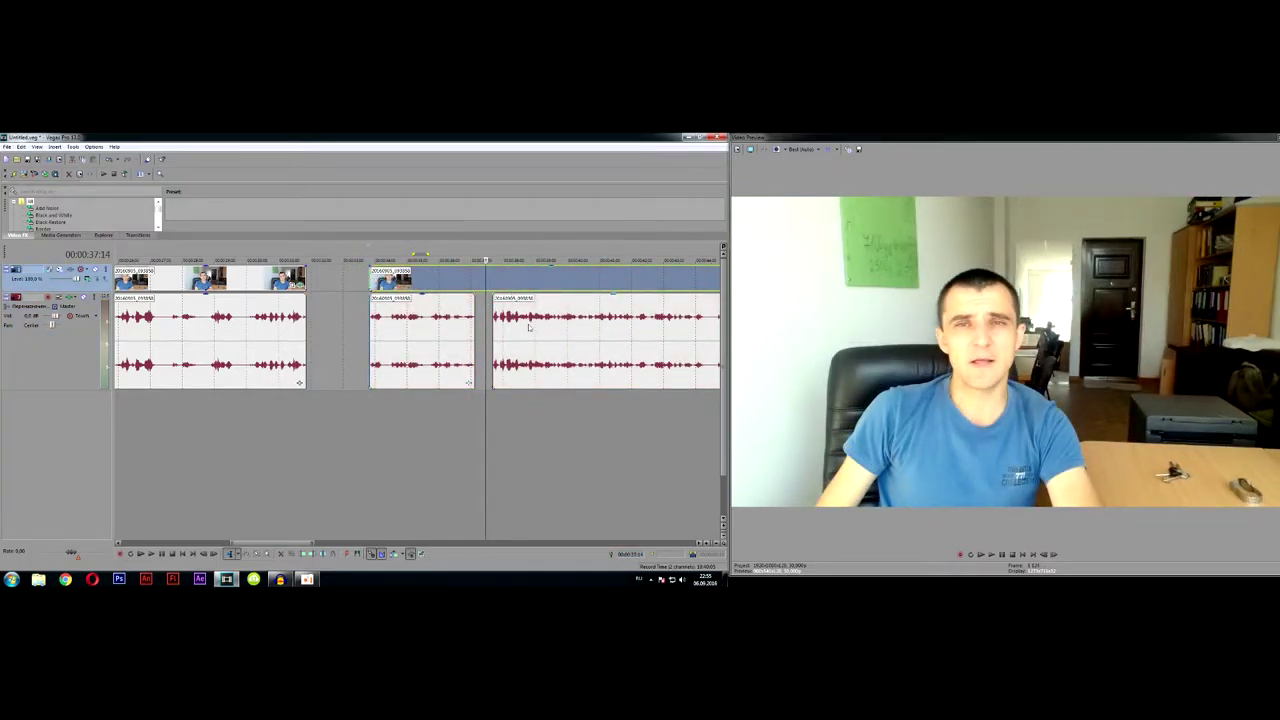
Step: Add both audio parts to the video clip's selection and try to group the three clips
left_click(530, 327, "ctrl")
left_click(440, 335, "ctrl")
key("ctrl+g")
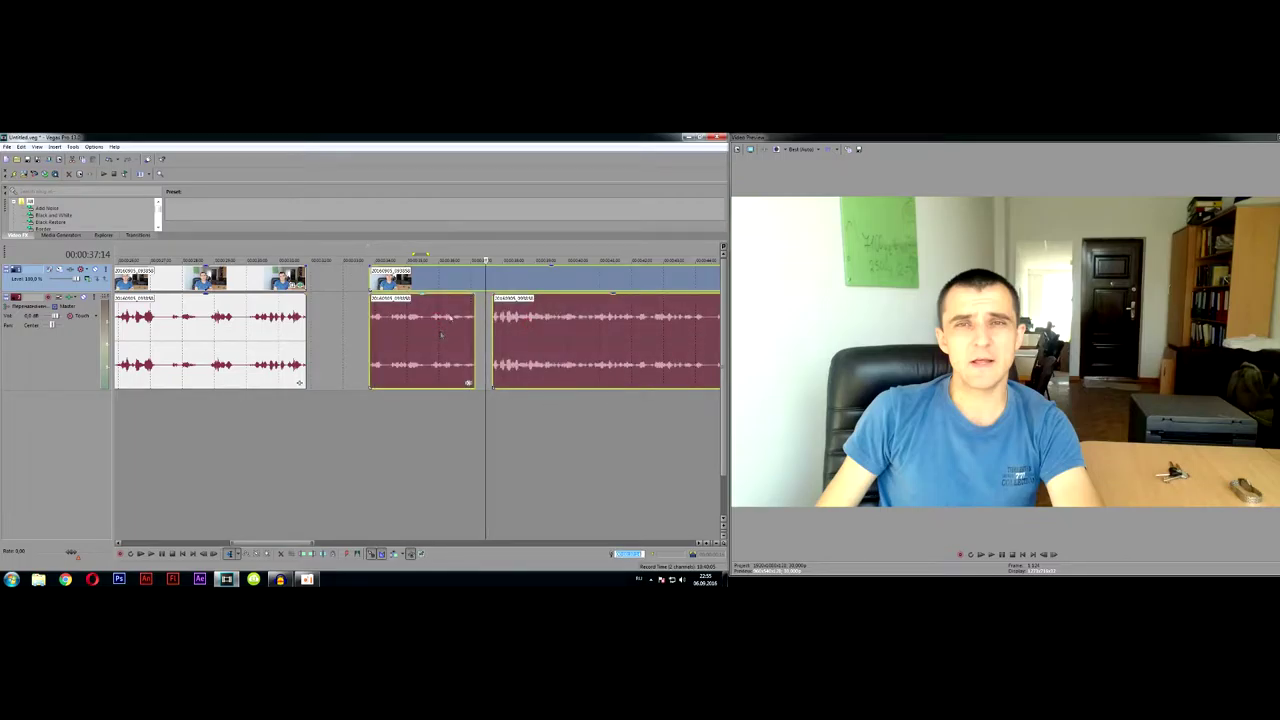
Step: Move the video clip with both audio parts back against the preceding clip to close the gap
left_click_drag(447, 287, 411, 285)
left_click(354, 318)
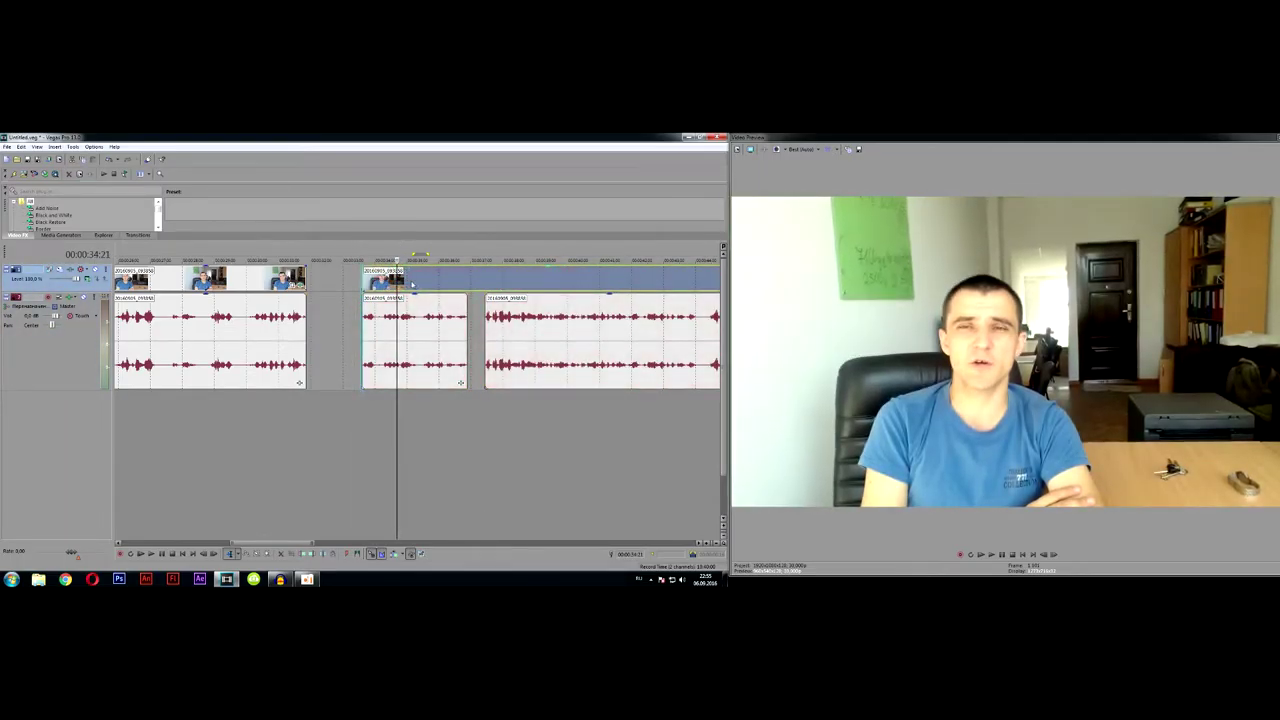
left_click(421, 328, "ctrl")
left_click(506, 328, "ctrl")
left_click_drag(498, 283, 443, 282)
left_click(365, 399)
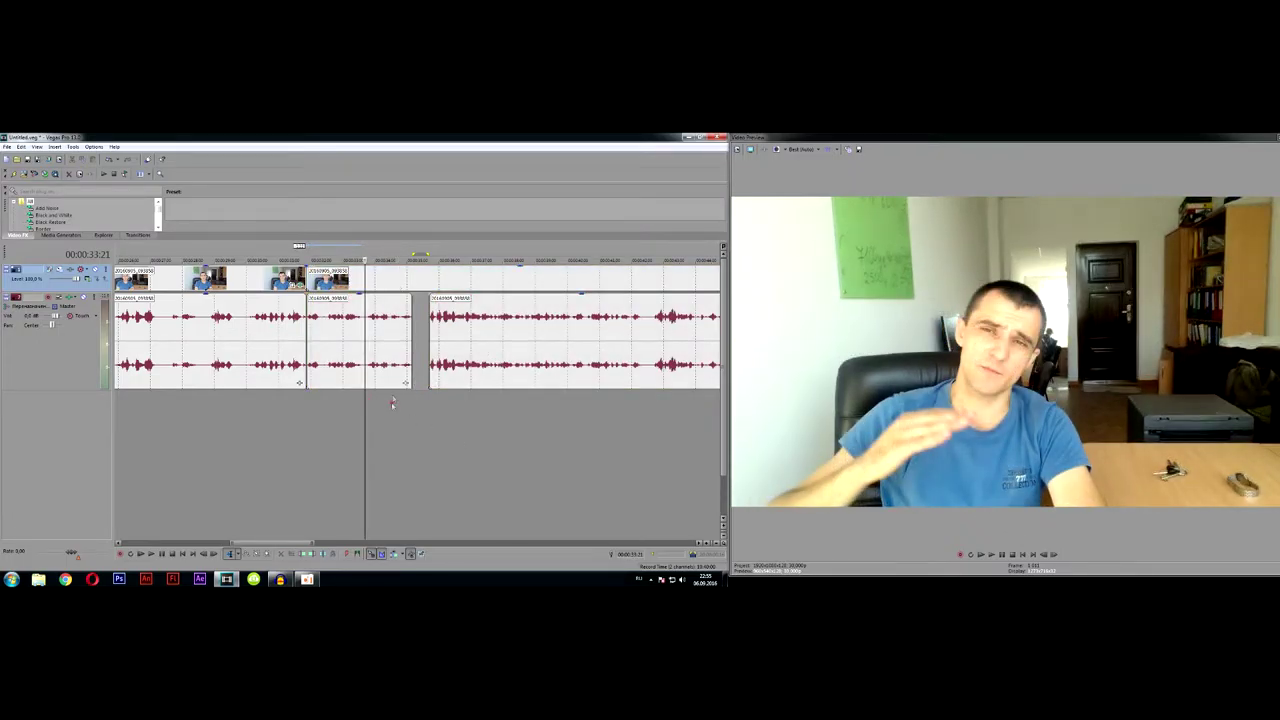
Step: Play from 00:00:34:16 across the silent gap between the two audio parts to check the sound
left_click(391, 403)
scroll(456, 378, "up", 2)
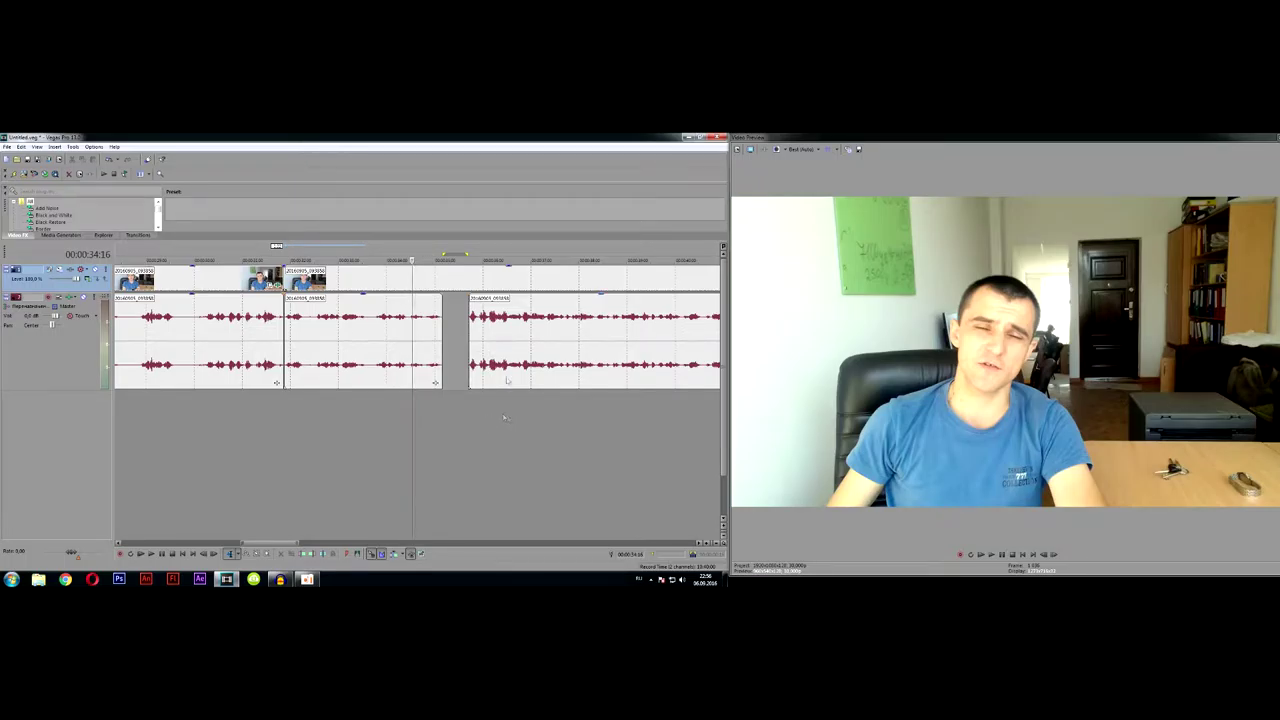
scroll(466, 355, "up", 2)
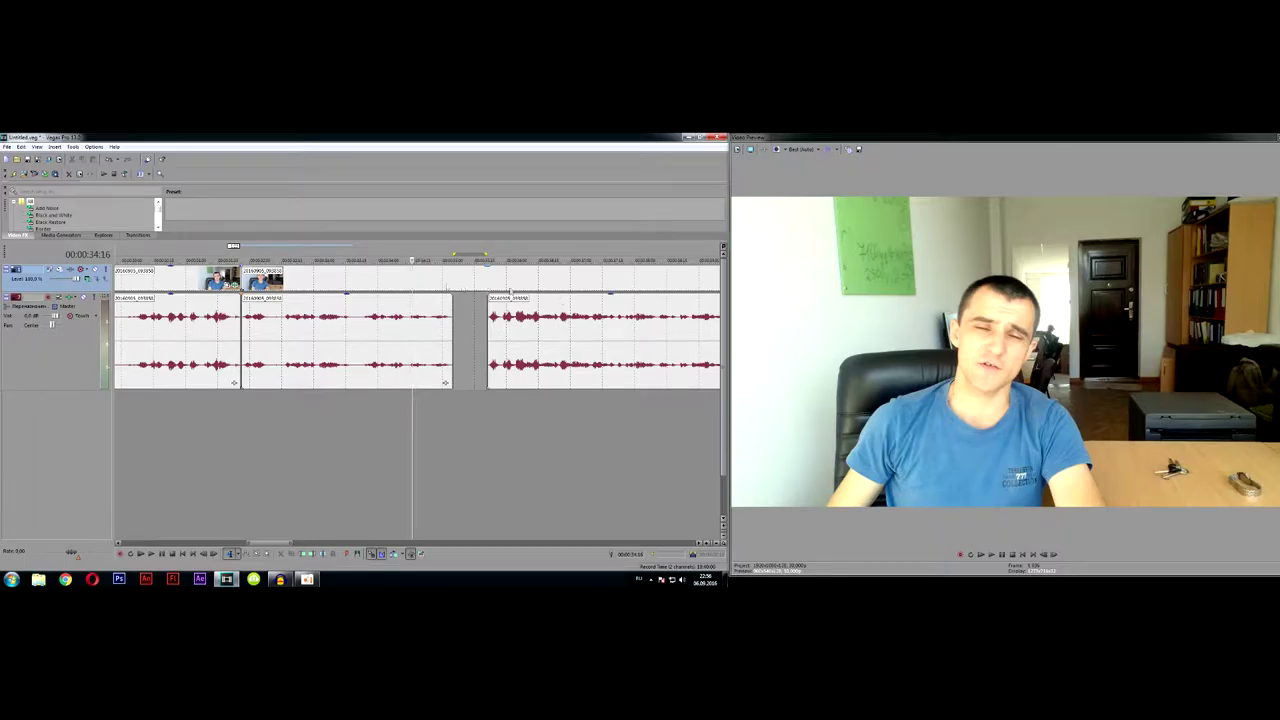
key("space")
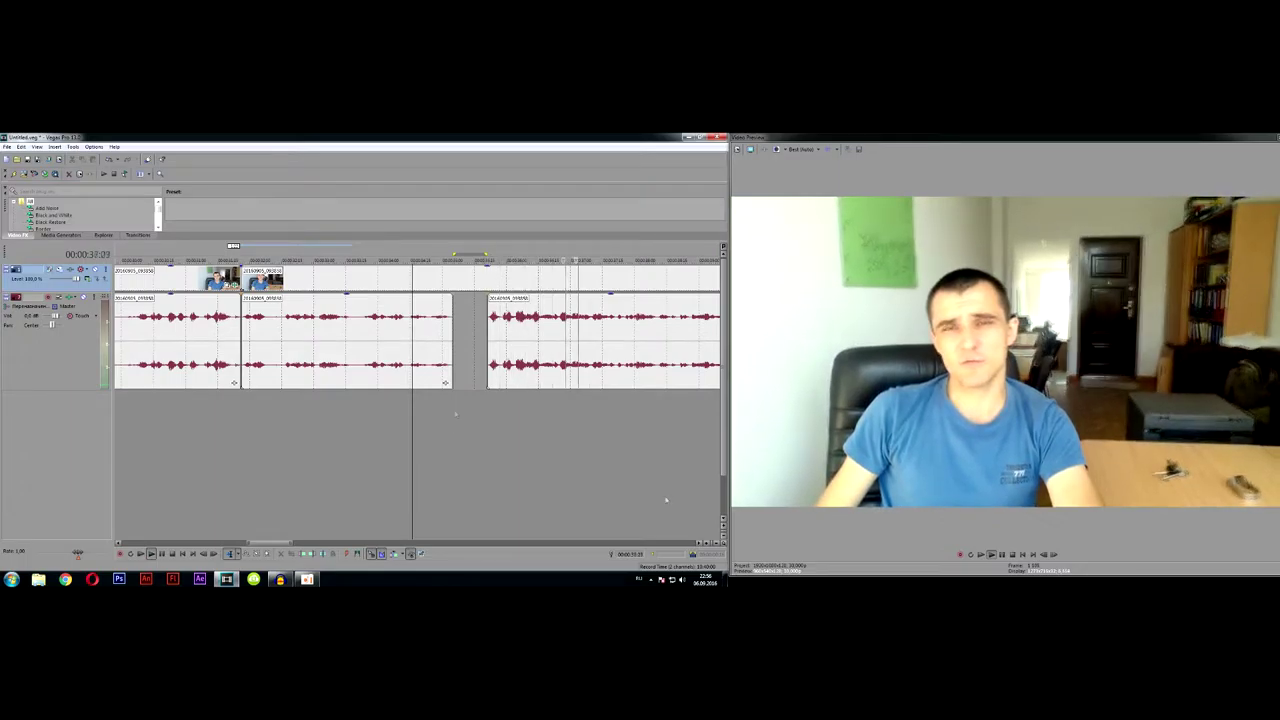
Step: Continue through the following speech and replay the phrase from 00:00:39:10 to find repeated words
left_click(698, 543)
left_click(698, 543)
left_click(698, 543)
left_click(698, 543)
left_click(698, 543)
left_click(698, 543)
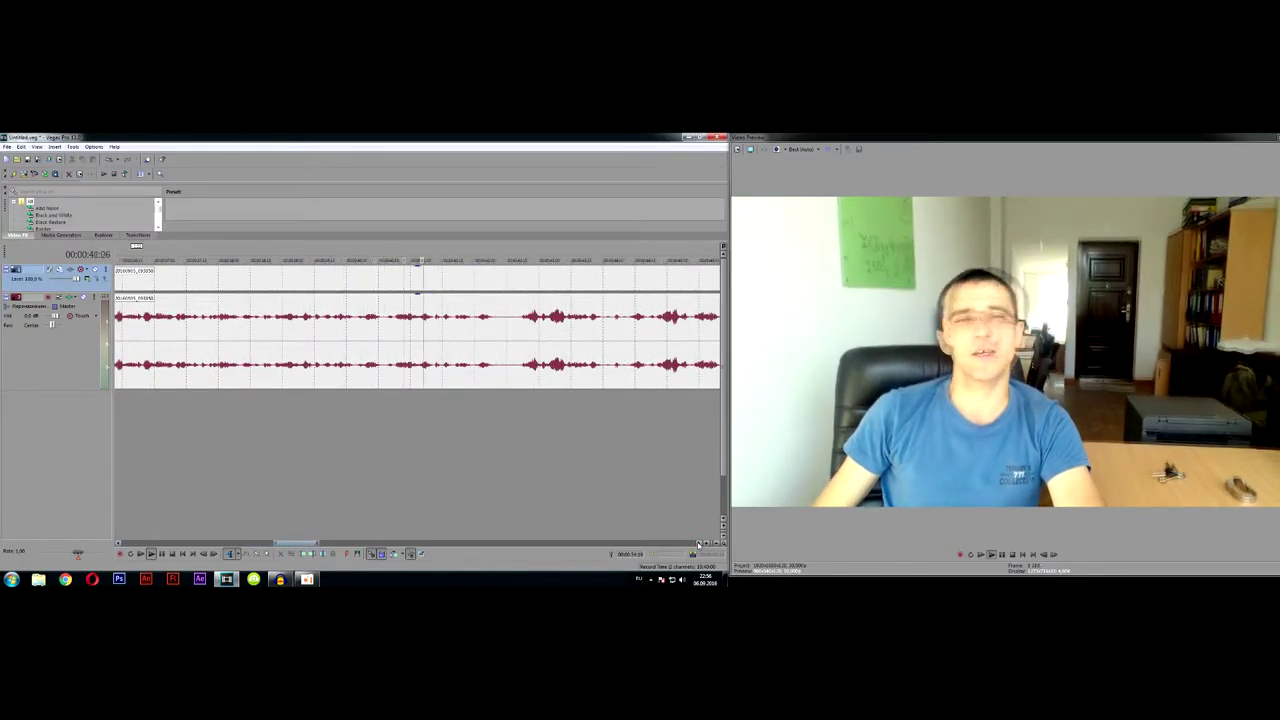
left_click(360, 345)
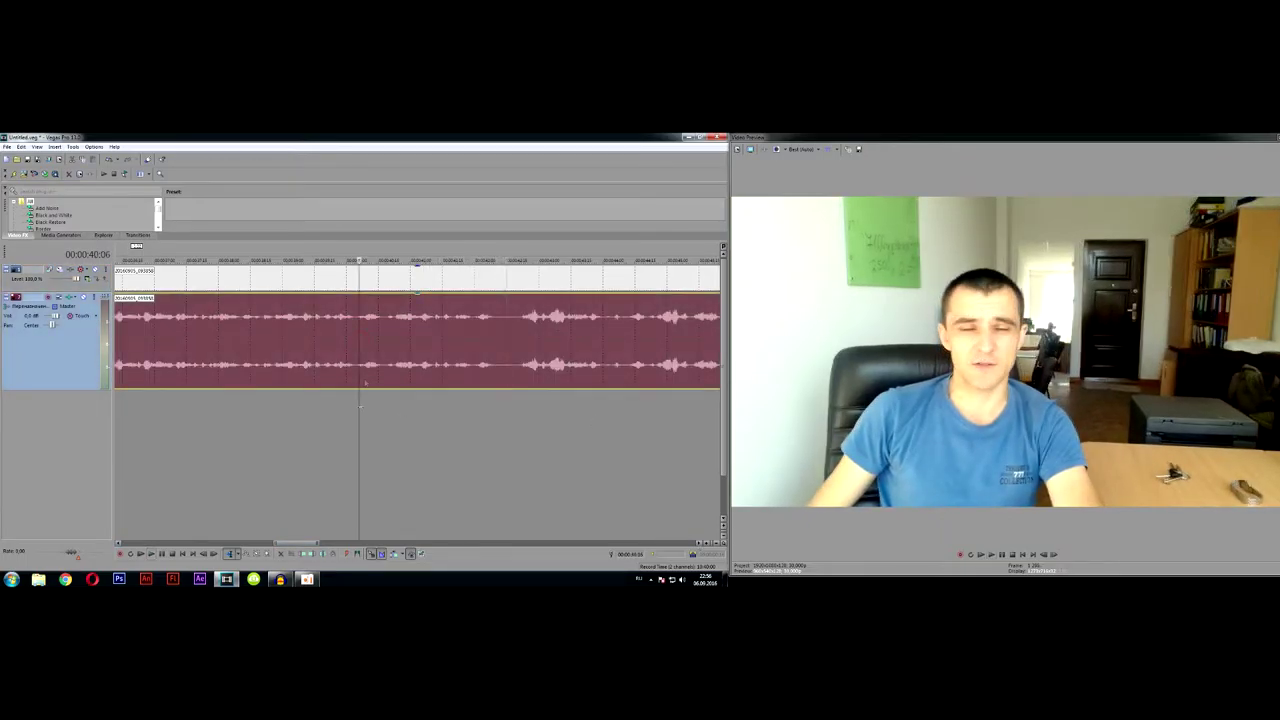
left_click(304, 409)
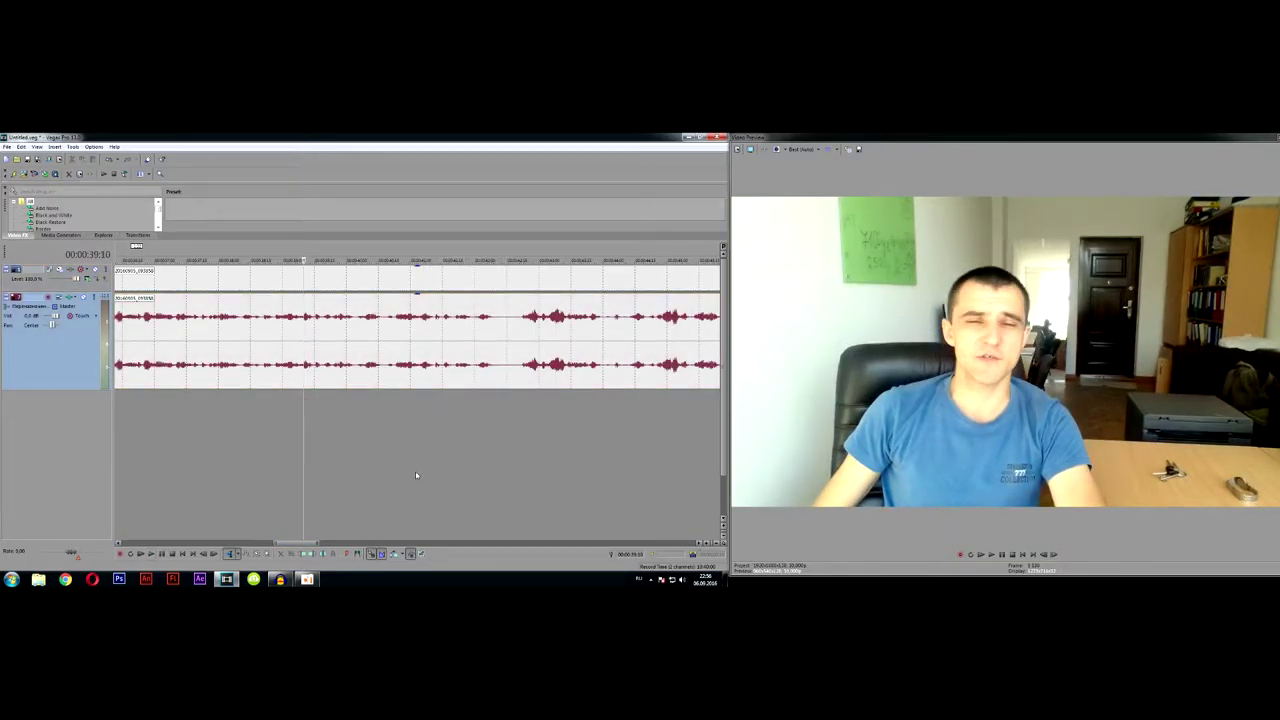
key("space")
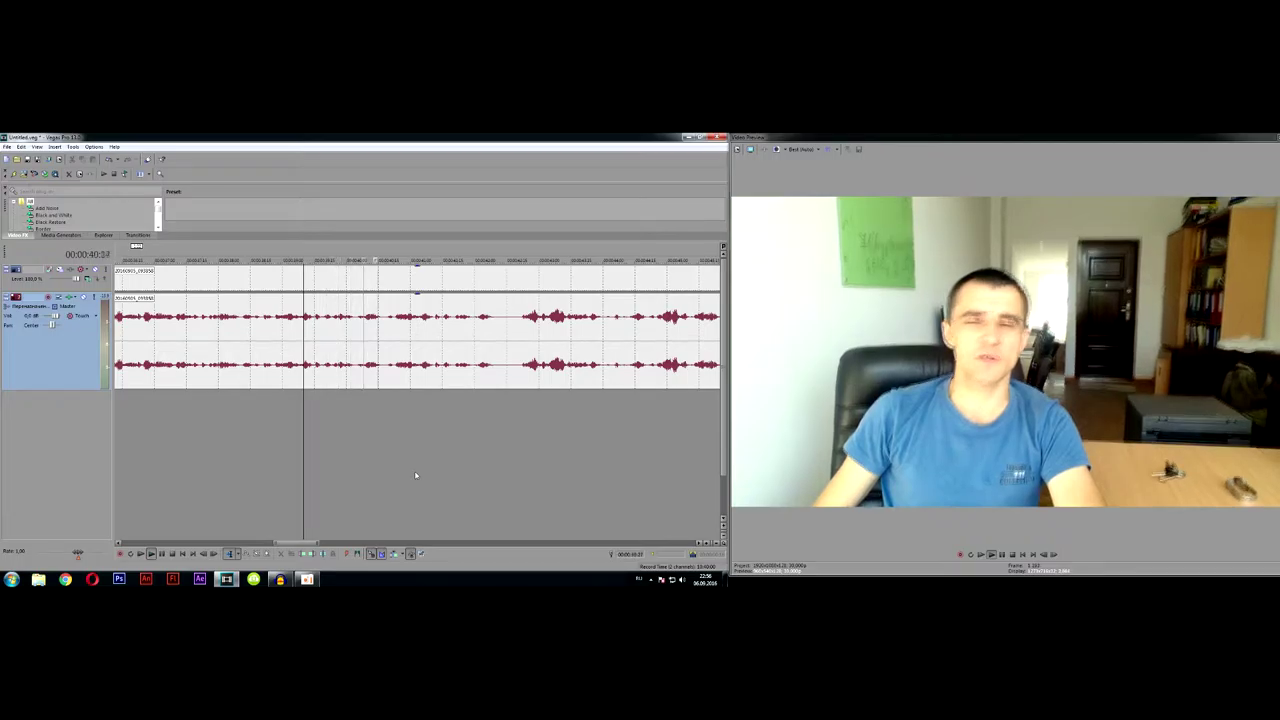
key("space")
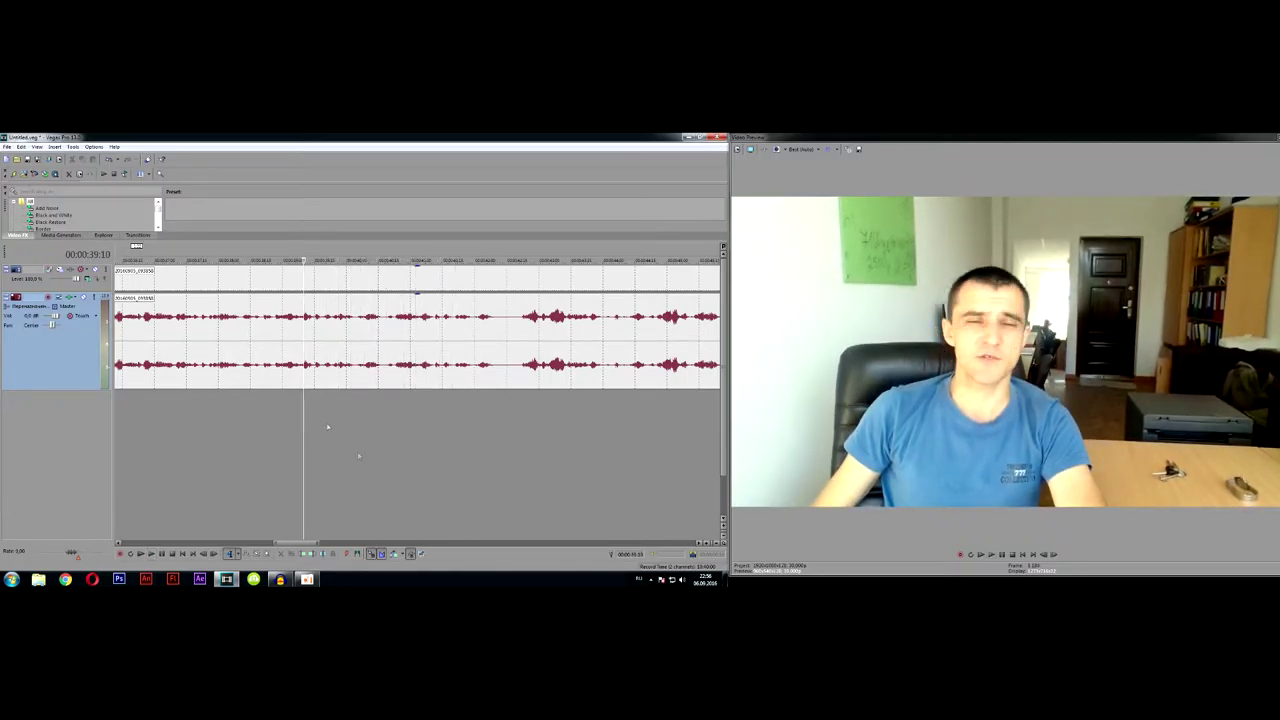
Step: Mark the phrase from 00:00:39:07 to 00:00:40:17 and the one starting at 00:00:40:18 to compare the repeated speech
left_click_drag(297, 410, 381, 408)
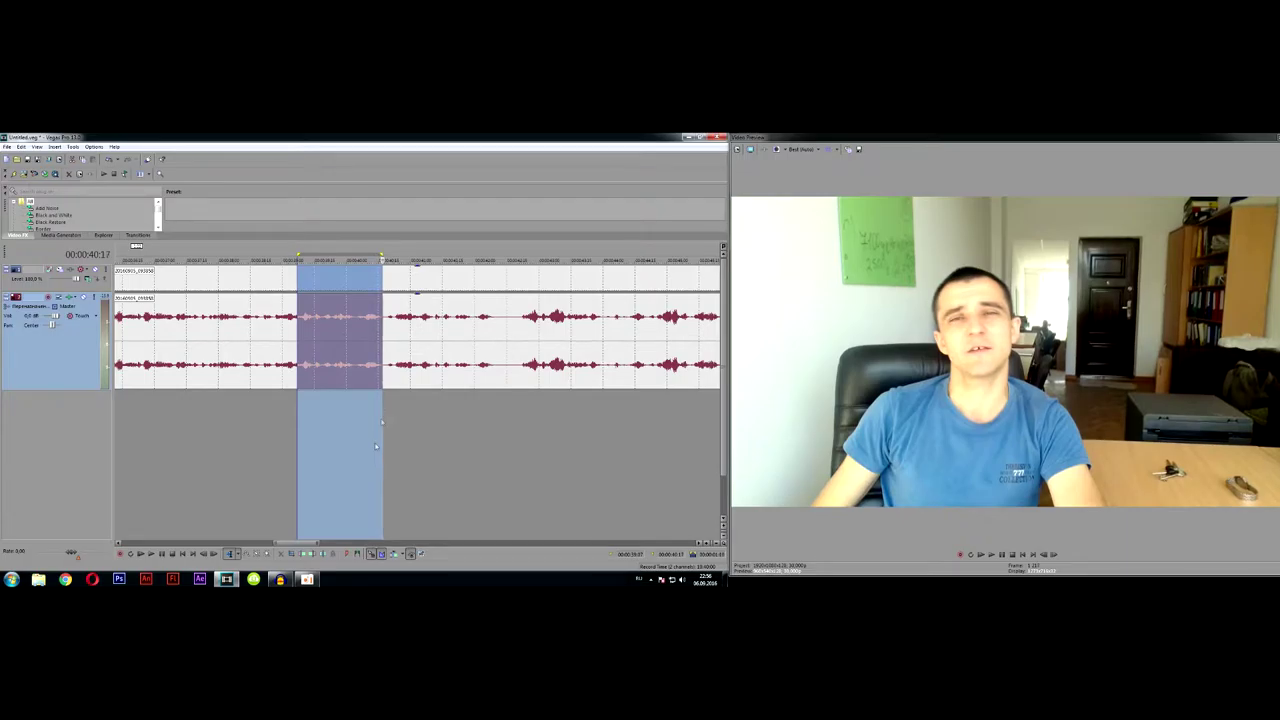
scroll(364, 360, "up", 2)
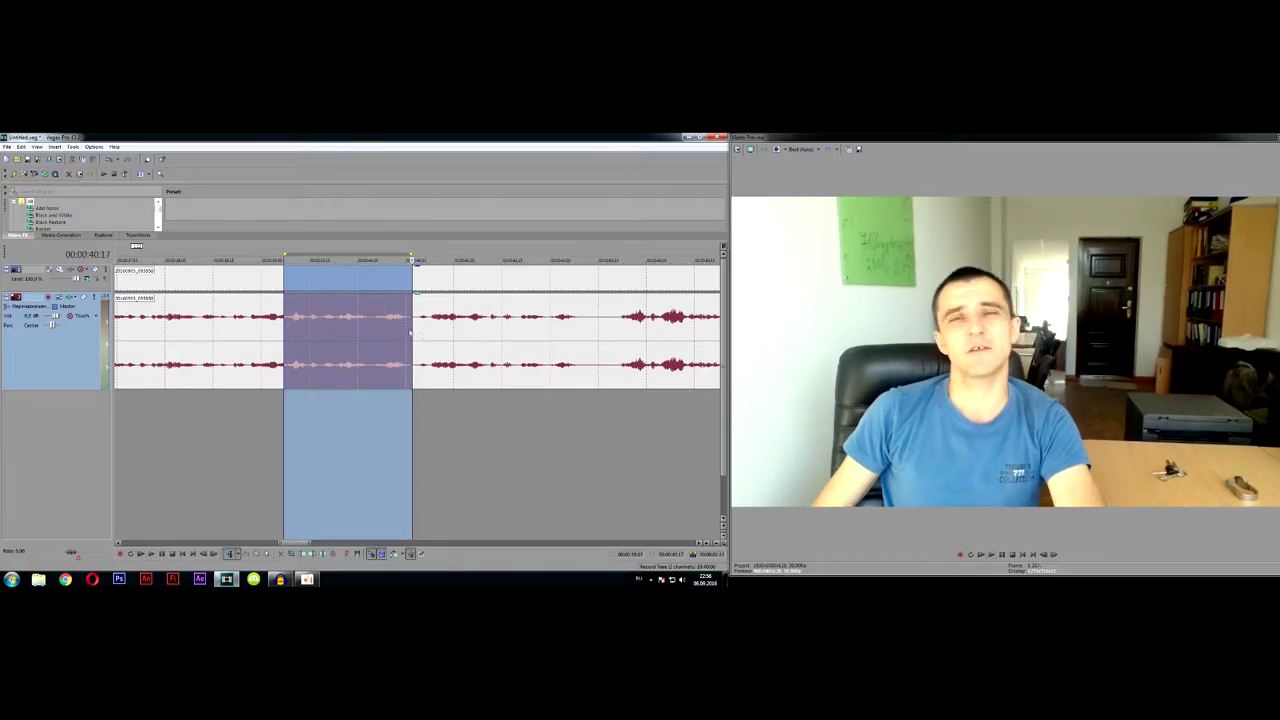
left_click_drag(421, 414, 498, 416)
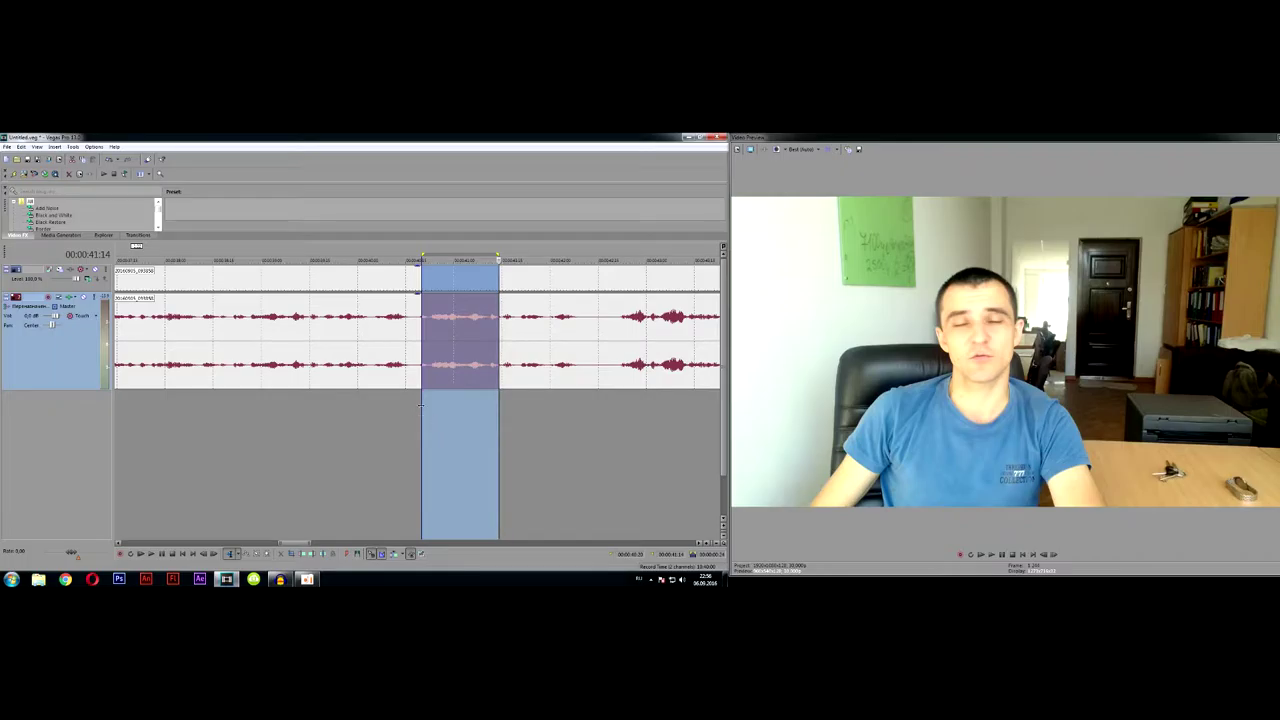
left_click_drag(421, 410, 415, 410)
key("space")
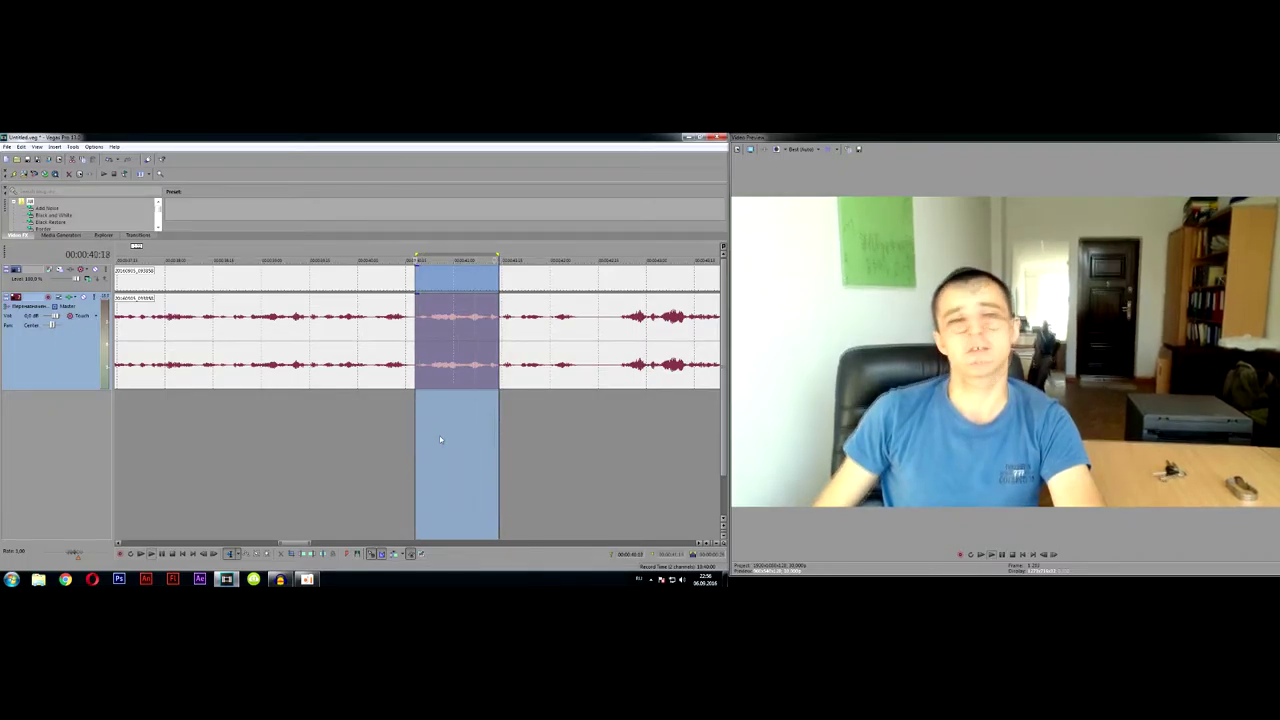
left_click_drag(503, 421, 576, 422)
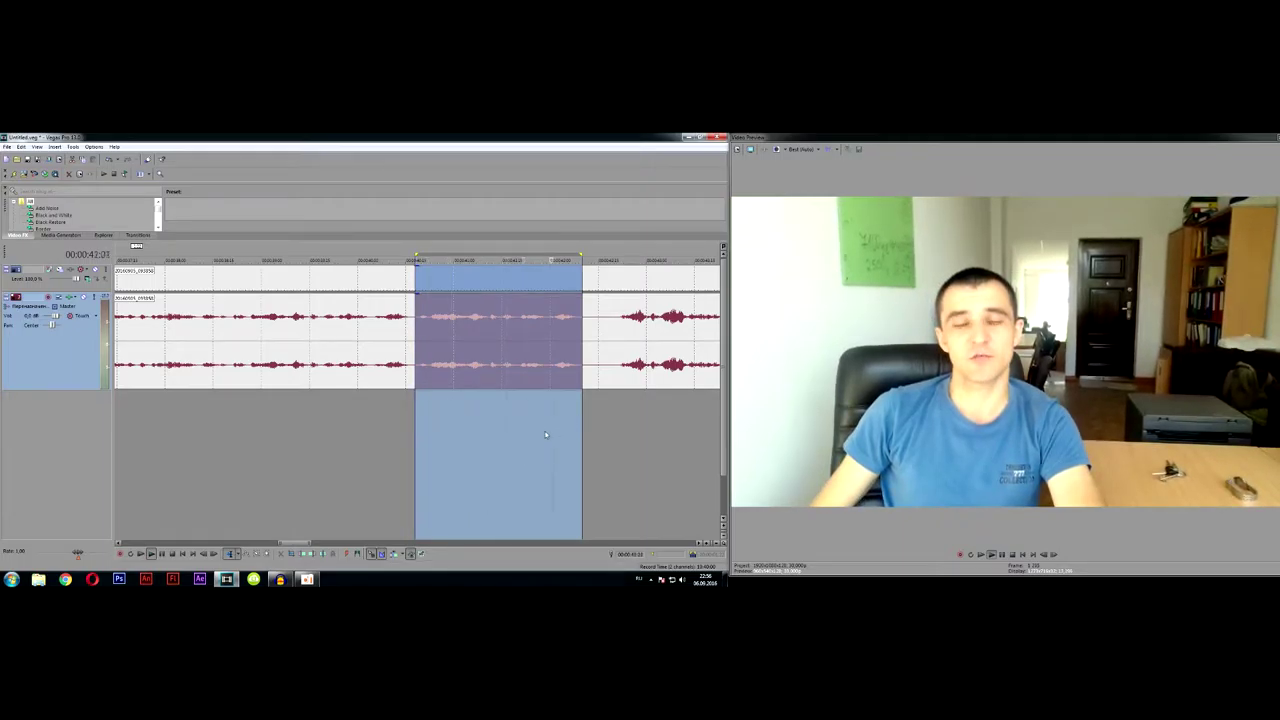
Step: Mark the time range from 00:00:38:10 to 00:00:40:18 and play its beginning
left_click(400, 414)
left_click_drag(415, 413, 198, 408)
key("space")
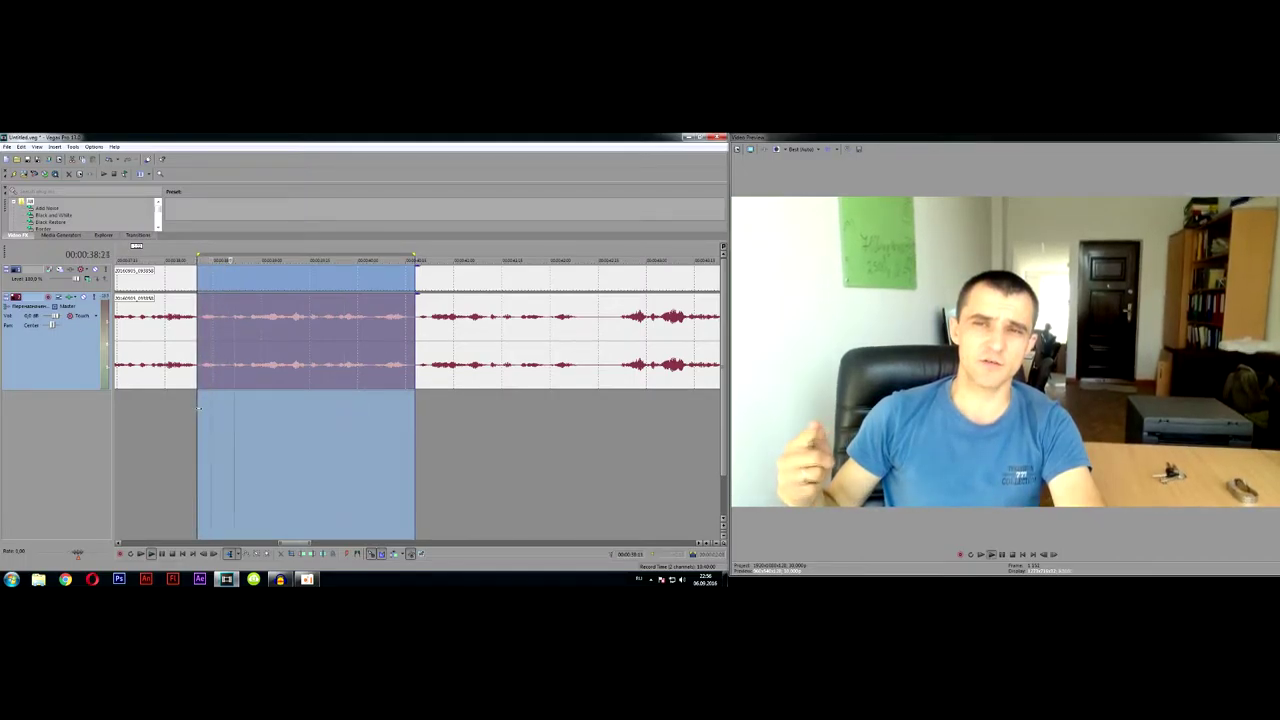
key("space")
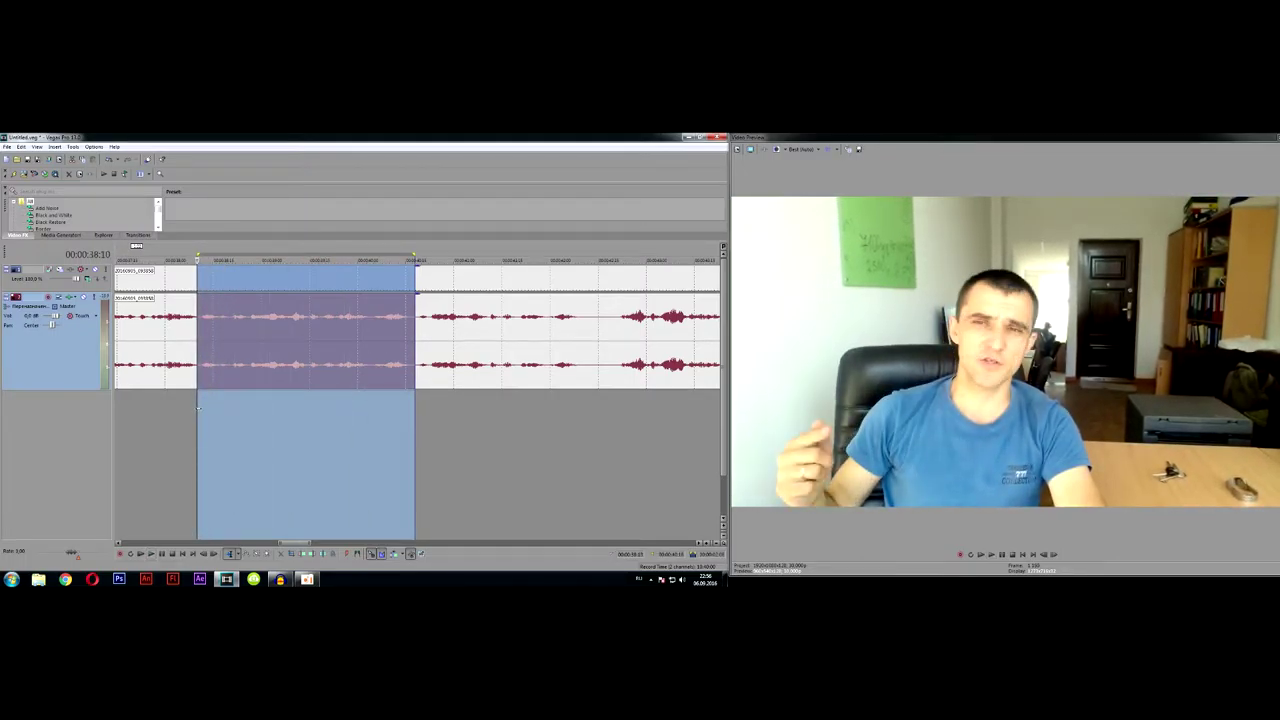
Step: Move the start of the marked range to 00:00:38:26 and delete the marked repeated speech from both tracks
left_click_drag(198, 408, 250, 408)
scroll(250, 408, "up", 3)
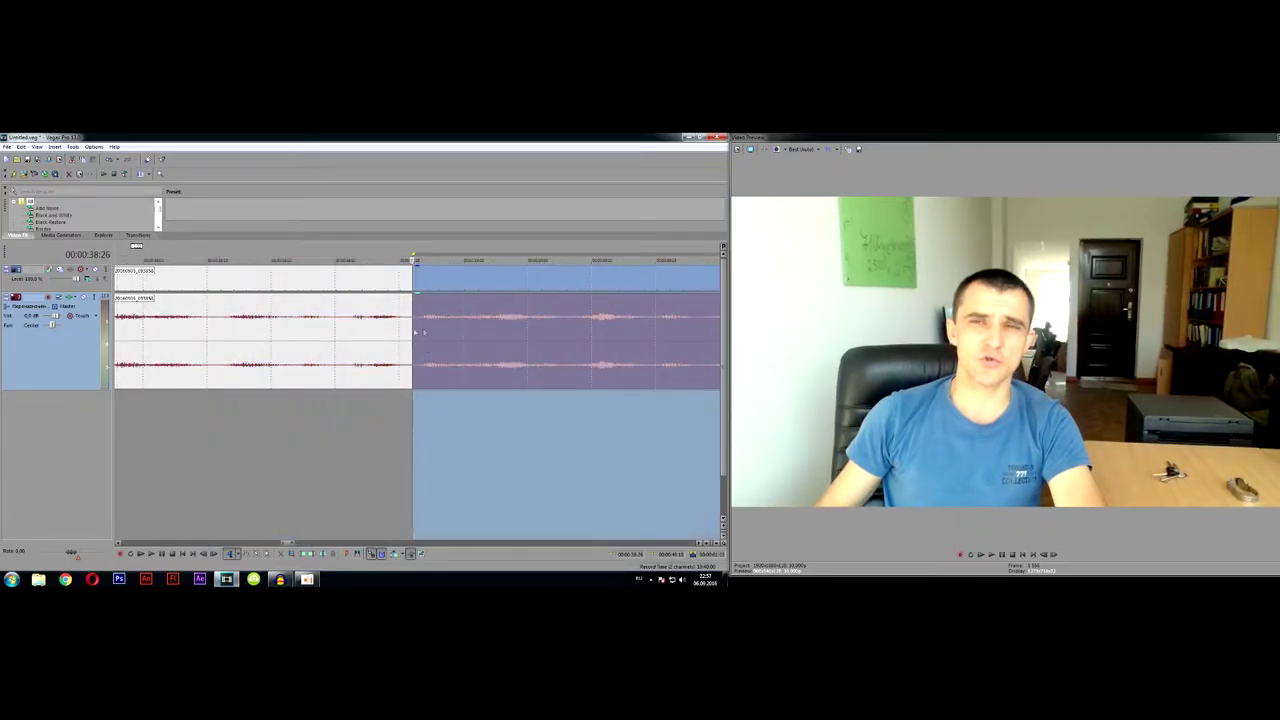
scroll(412, 327, "down", 3)
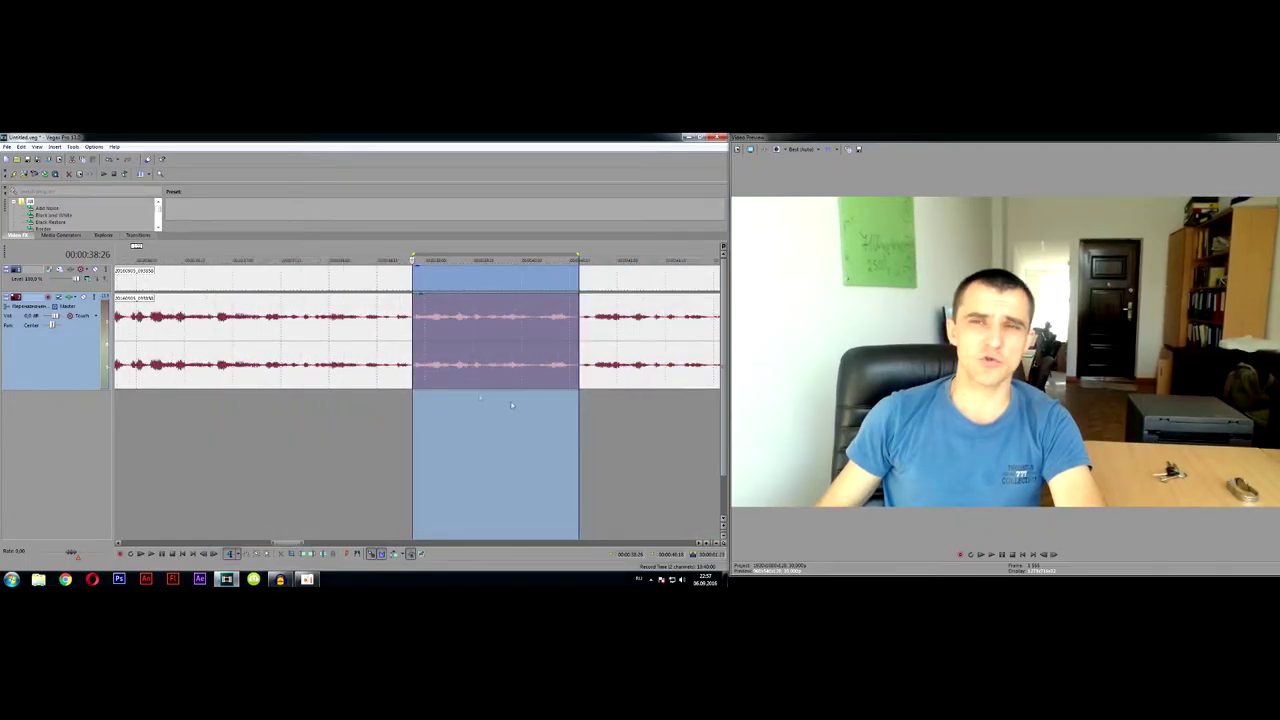
key("Delete")
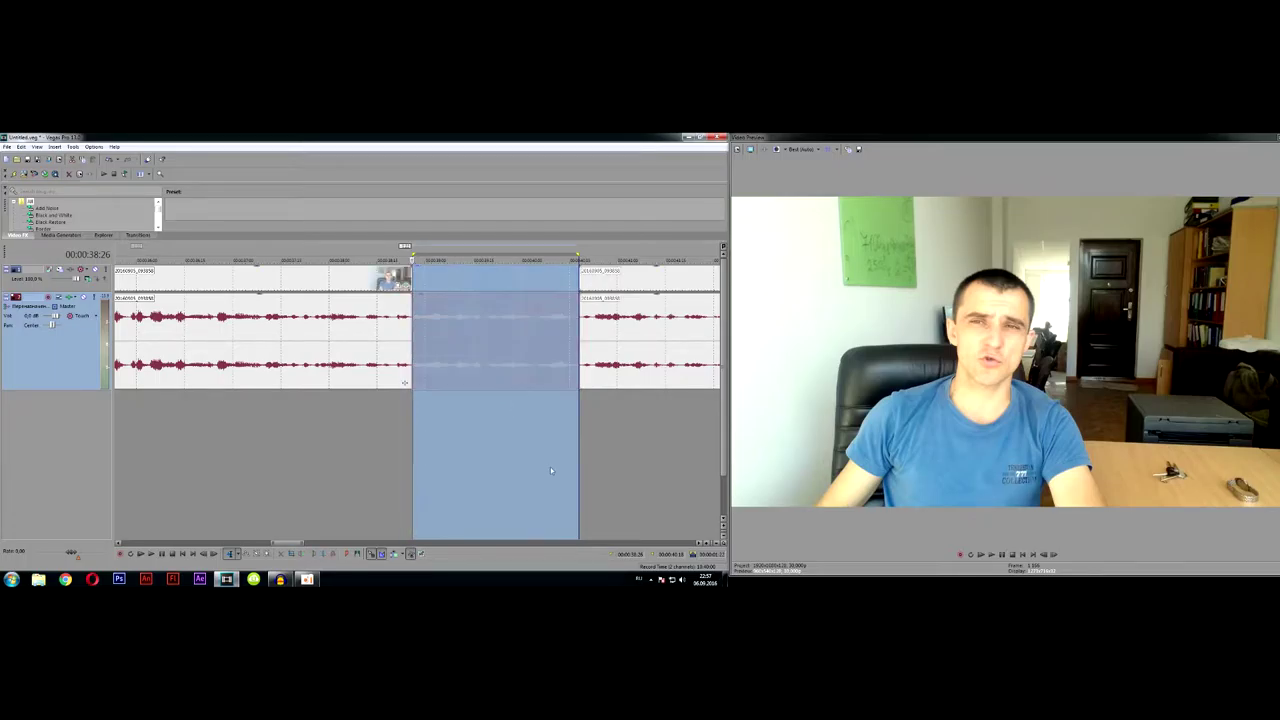
Step: Close the gap by moving the following video and audio back to 00:00:38:26, and play across the join
left_click(614, 276)
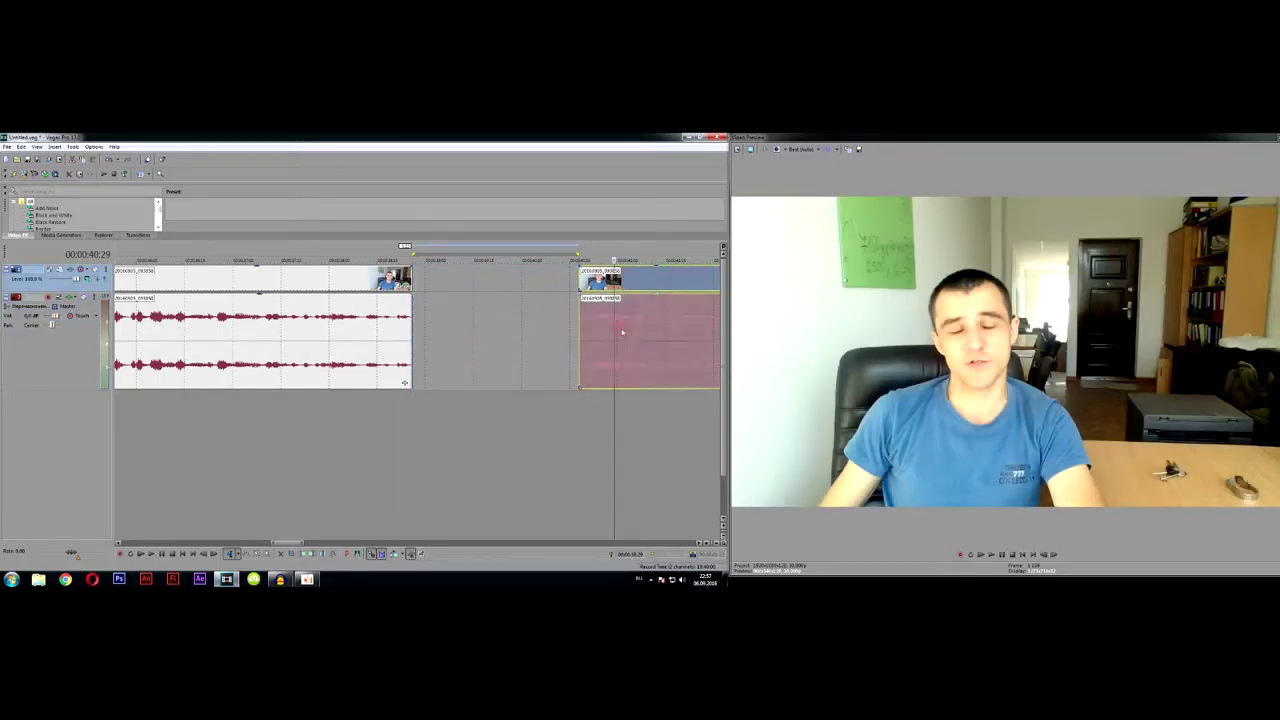
left_click_drag(659, 282, 491, 286)
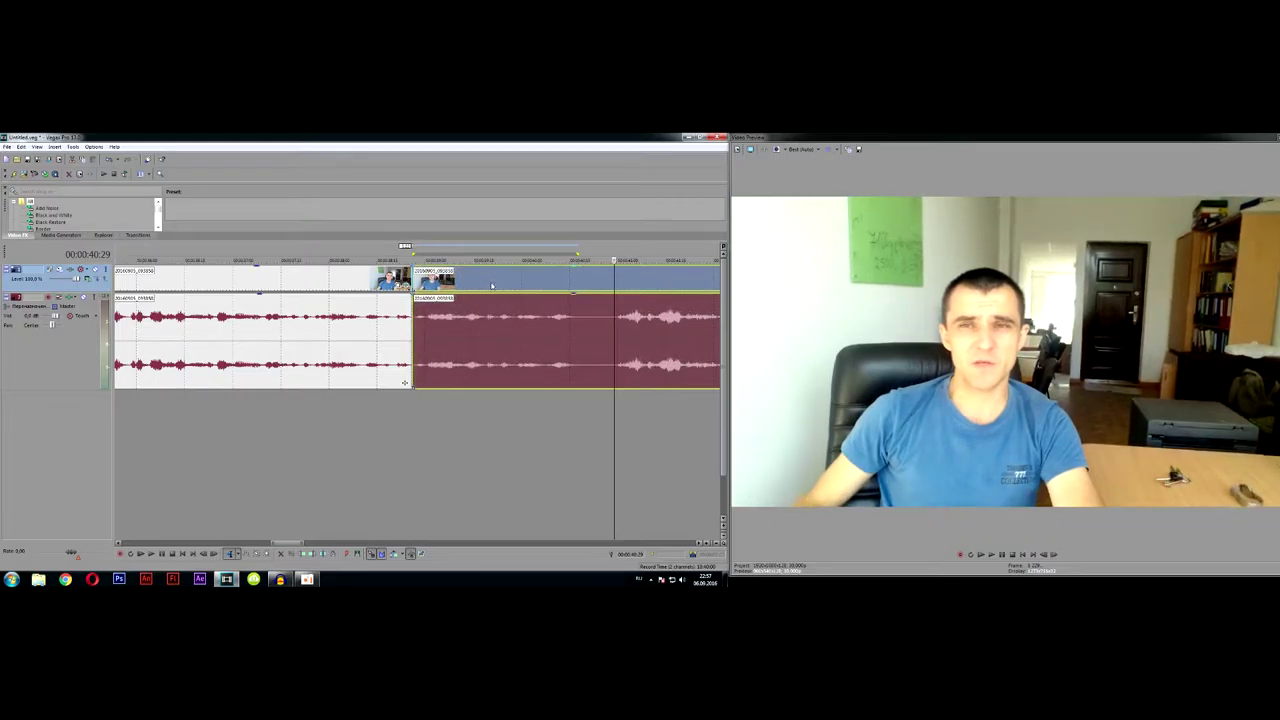
left_click(445, 453)
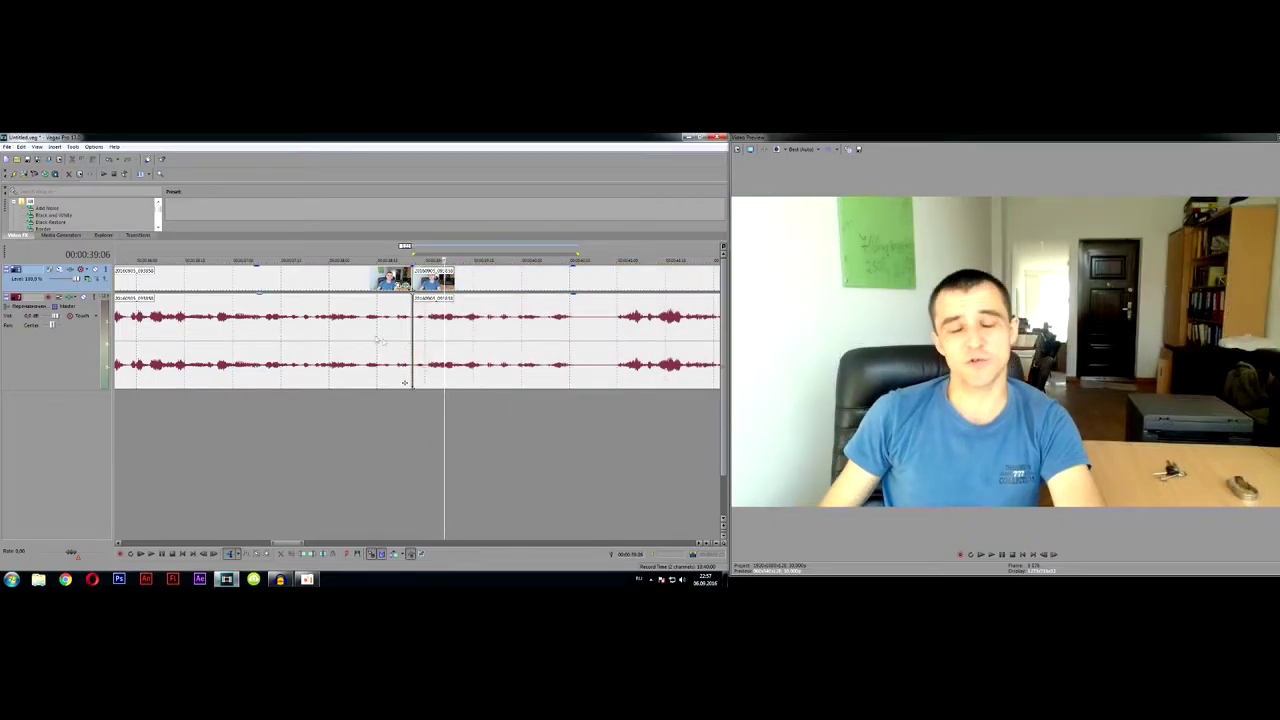
left_click(311, 410)
key("space")
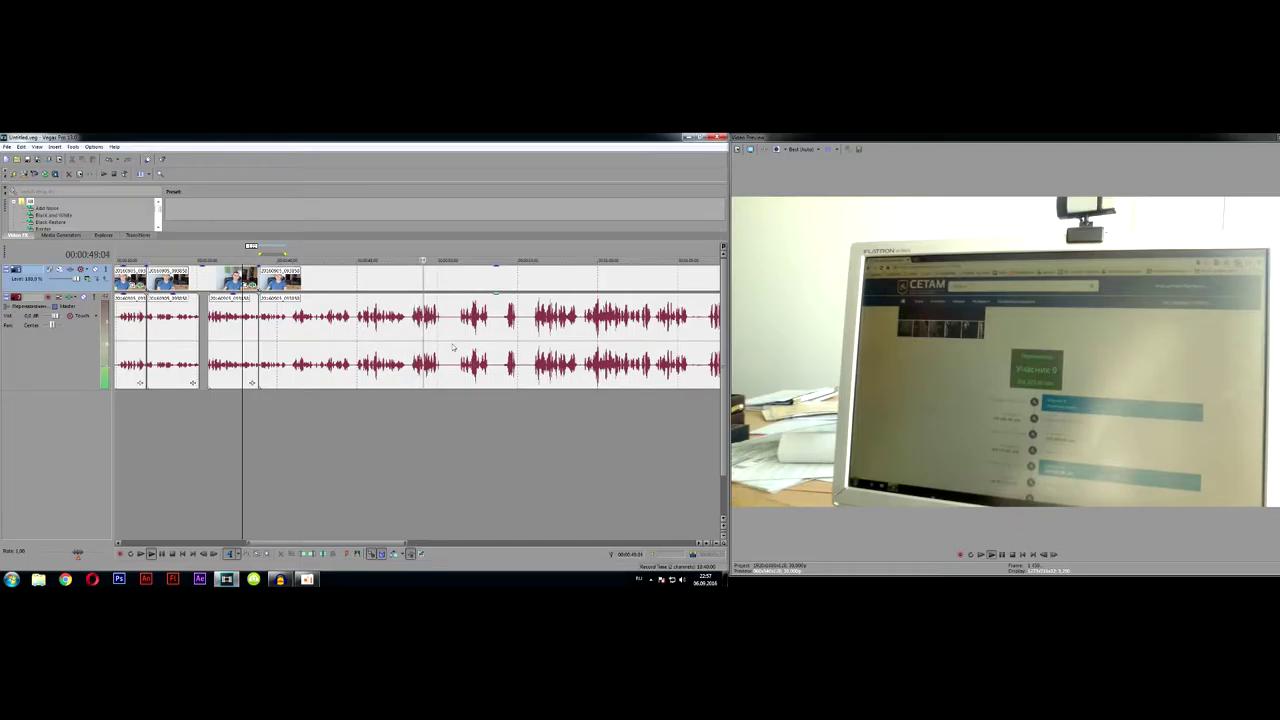
key("space")
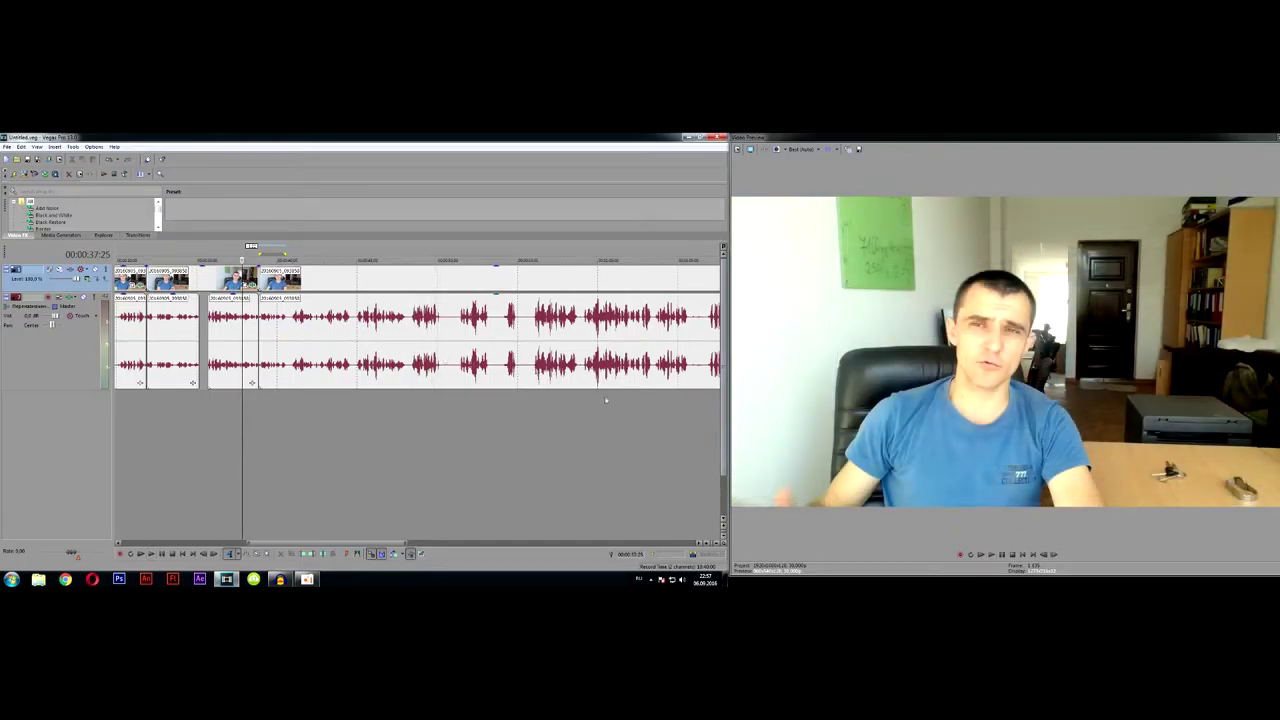
Step: Mark the monitor footage from about 00:00:44:01 to 00:01:06:15 and review the timeline beyond it
left_click_drag(342, 405, 701, 415)
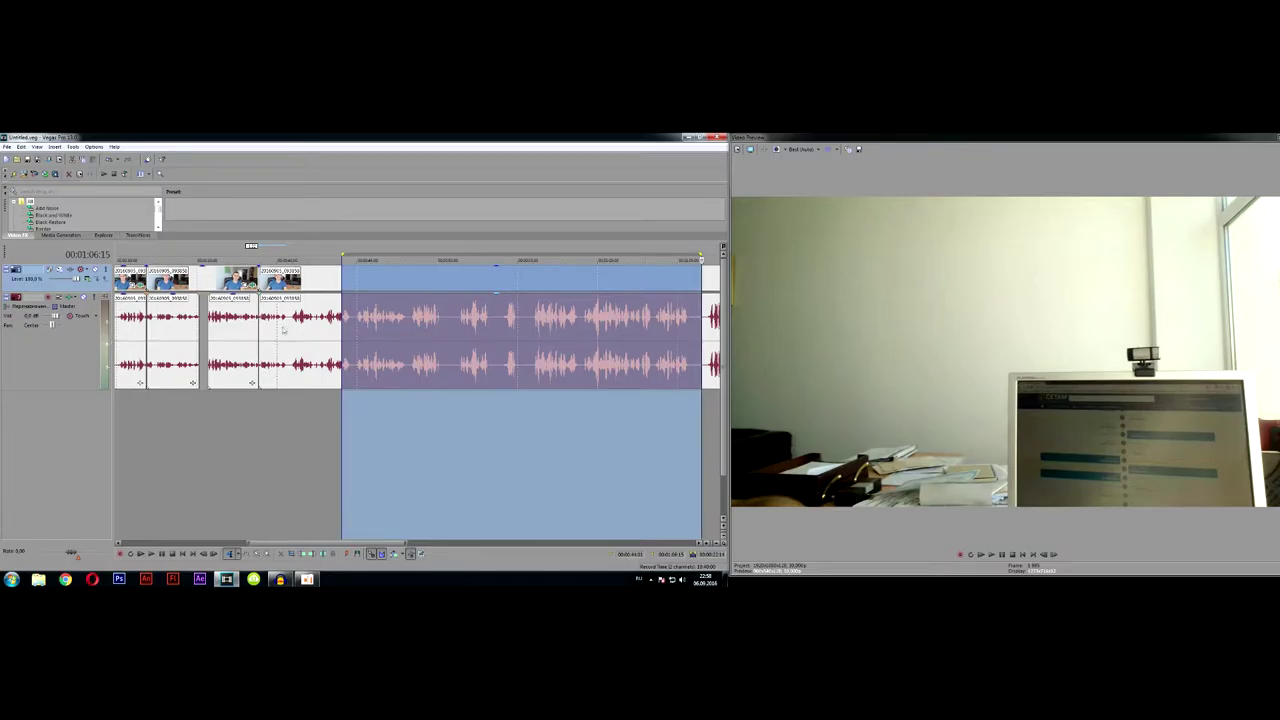
left_click_drag(371, 543, 467, 543)
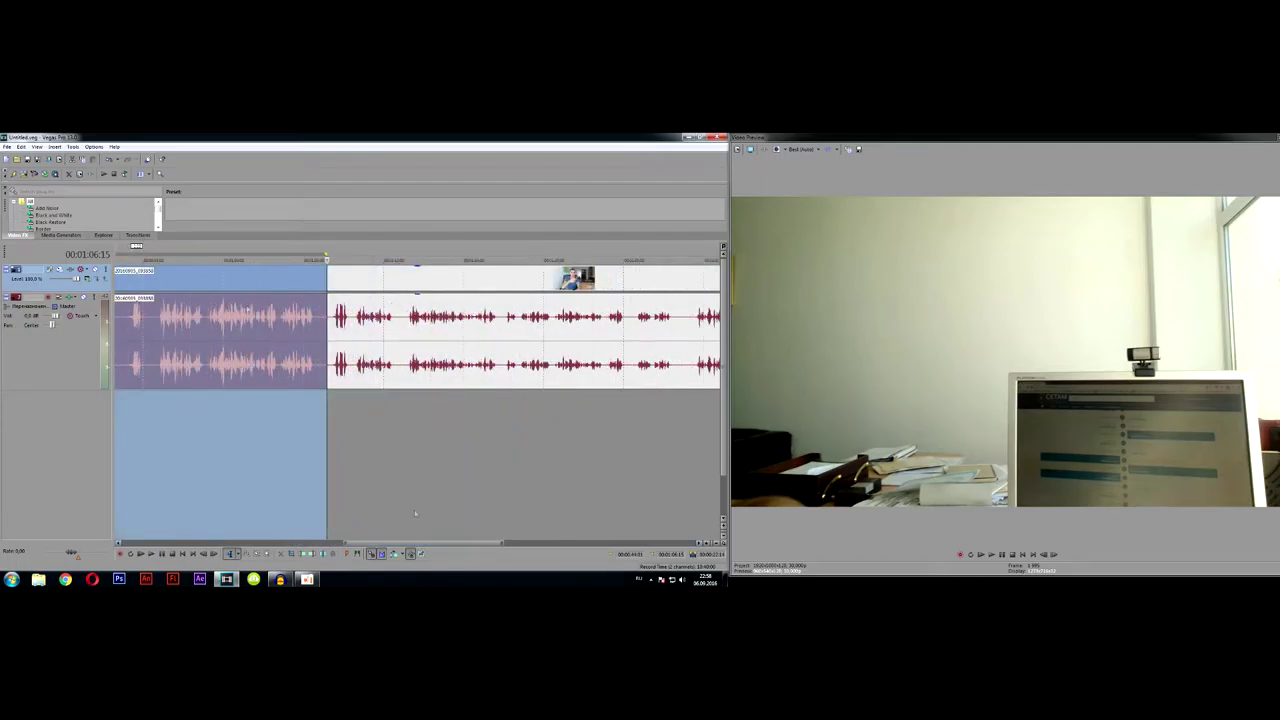
left_click(390, 428)
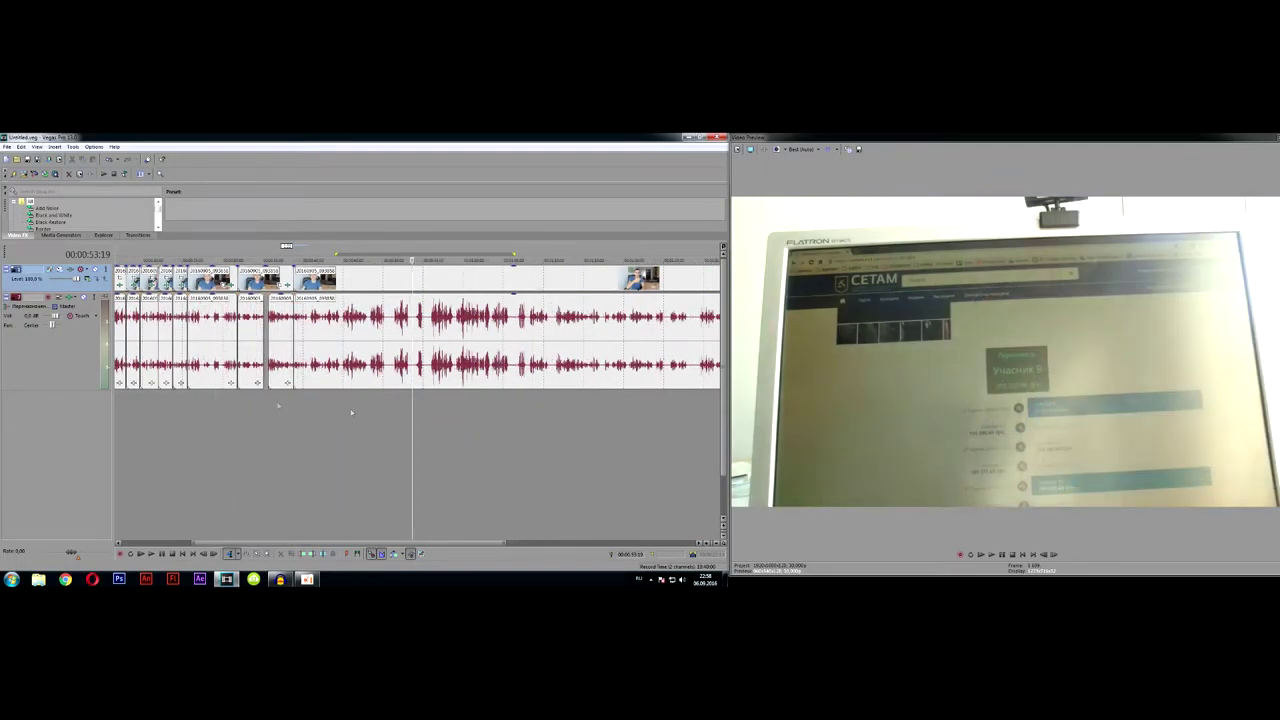
Step: Play the monitor footage from about 00:00:44 and replay the end of the phrase around 00:00:47 to find unwanted speech
left_click(338, 400)
key("space")
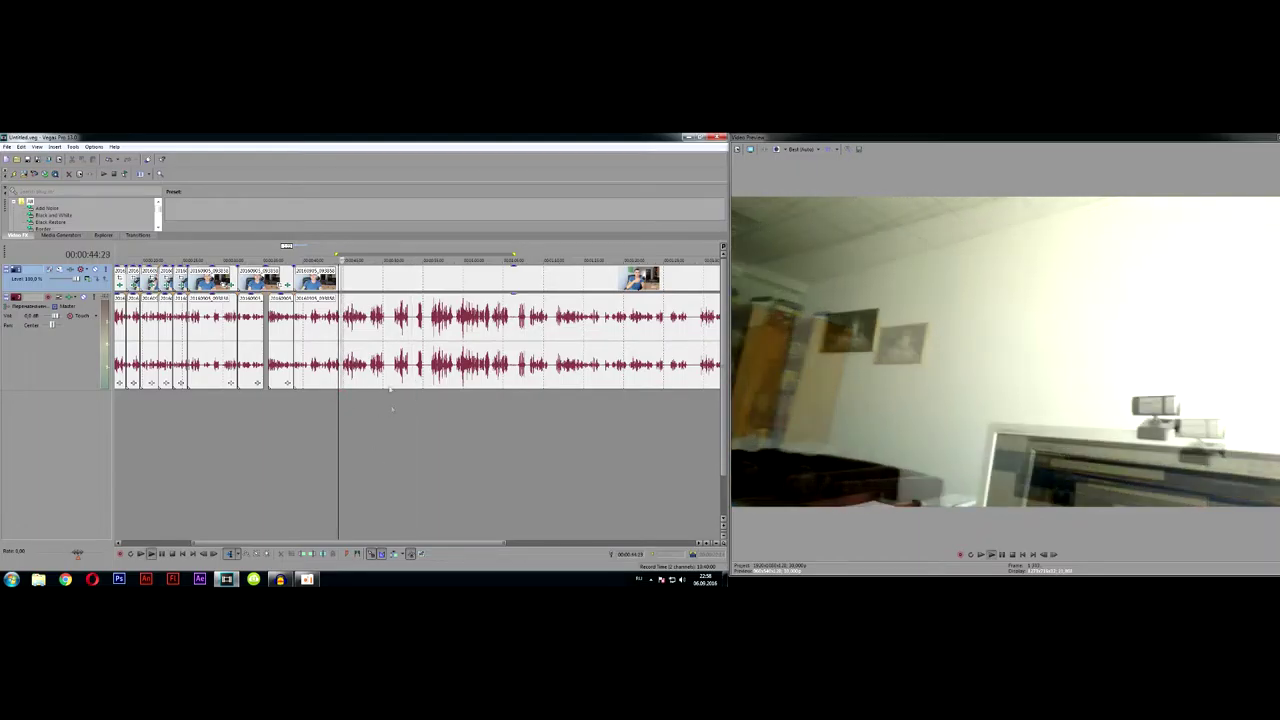
scroll(404, 390, "up", 3)
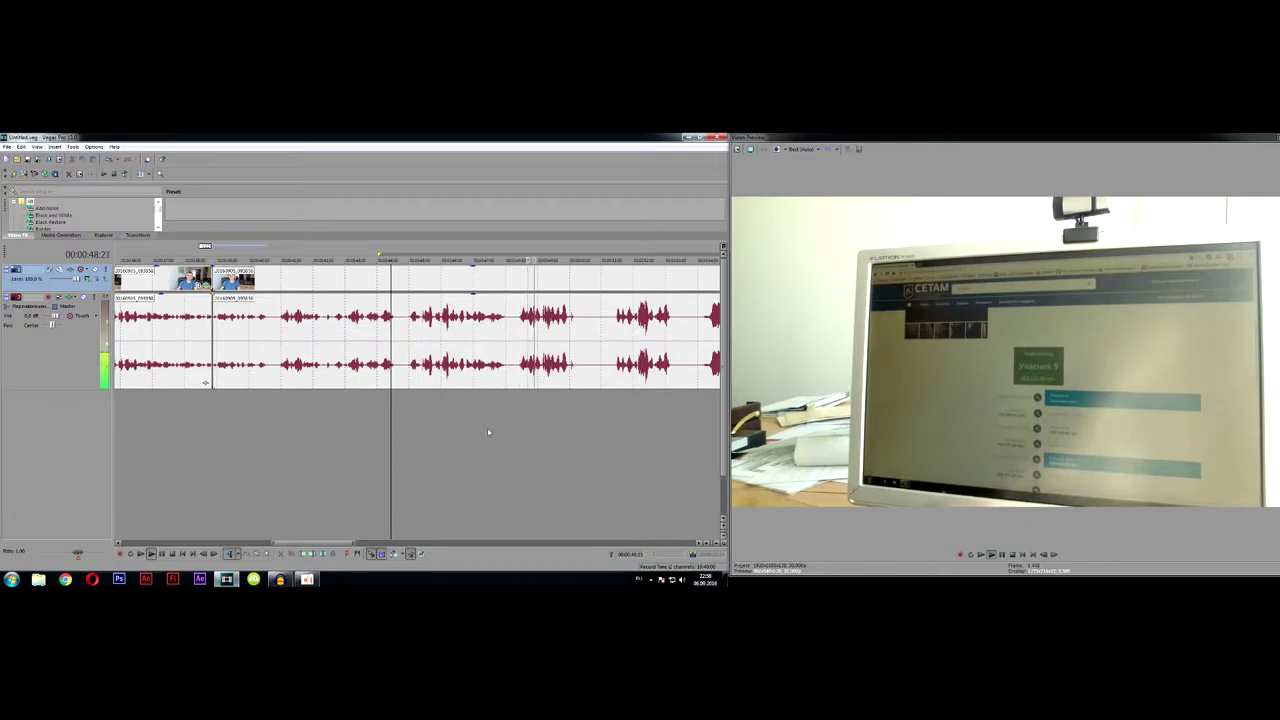
key("space")
left_click(505, 403)
key("space")
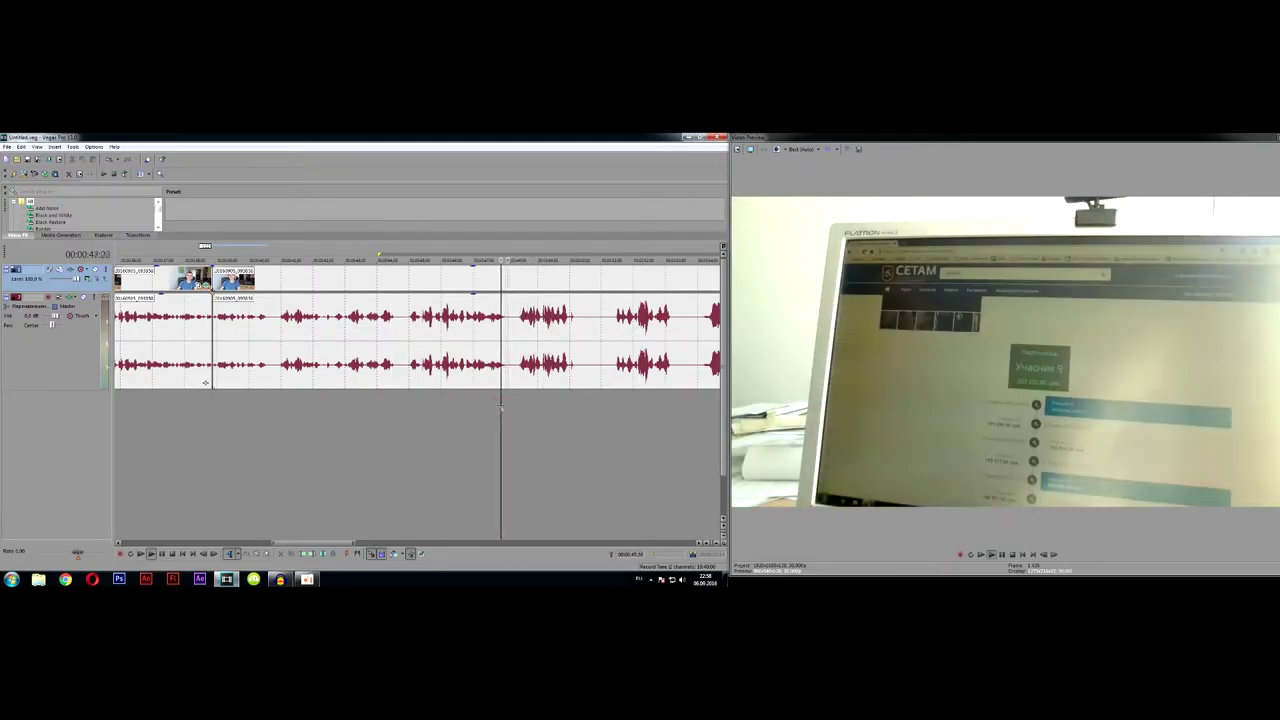
left_click(479, 411)
key("space")
key("space")
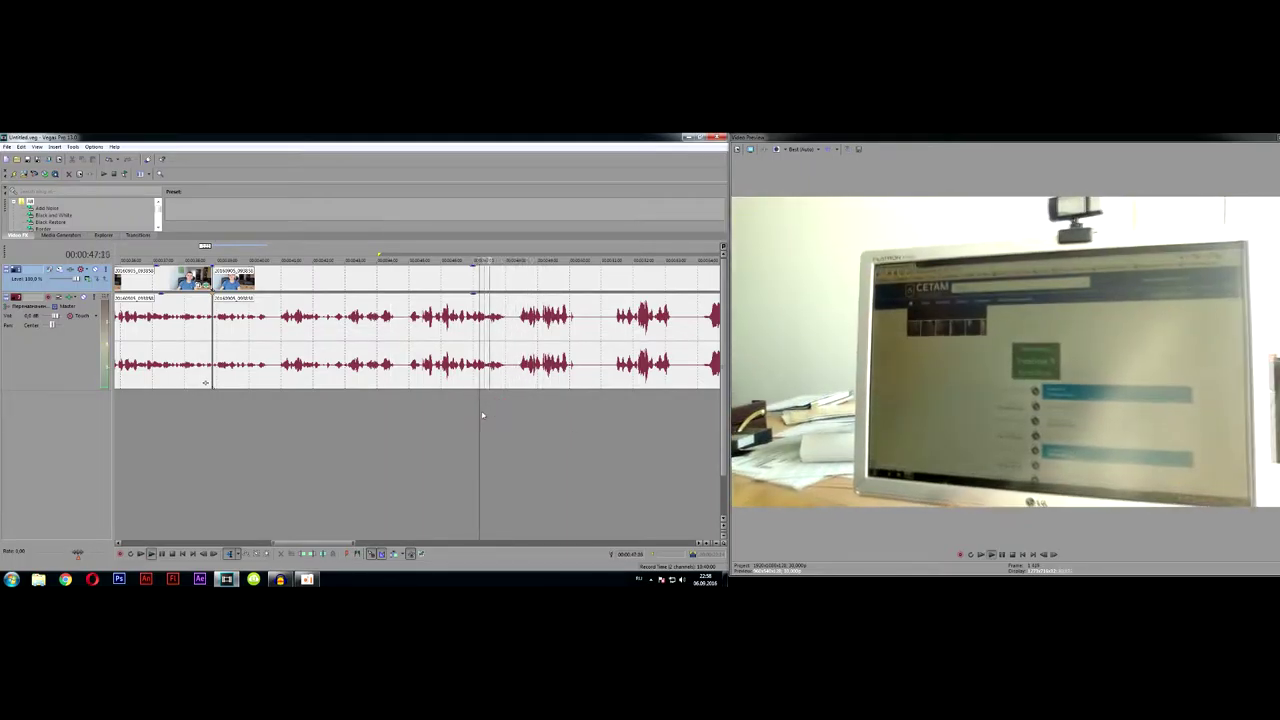
Step: Mark the unwanted word and the pause up to the next phrase around 00:00:48:00 and delete them from both tracks
scroll(492, 408, "up", 3)
left_click_drag(342, 413, 421, 425)
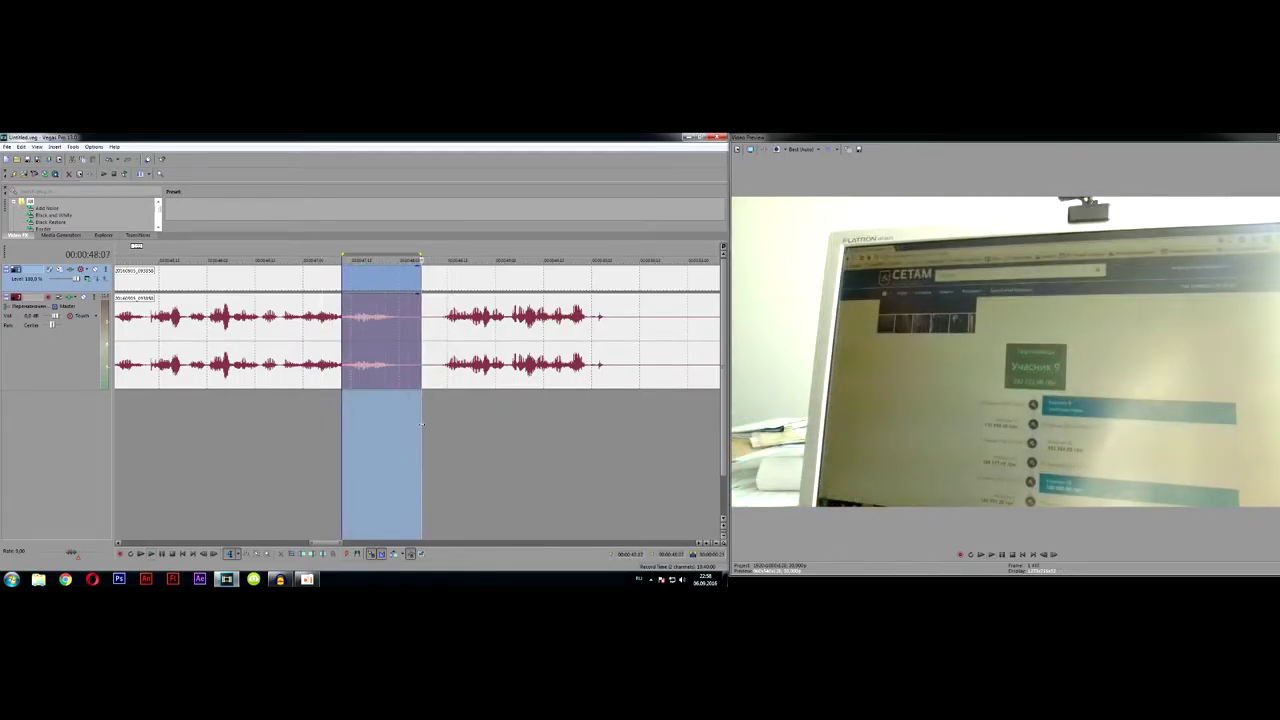
left_click_drag(421, 423, 438, 421)
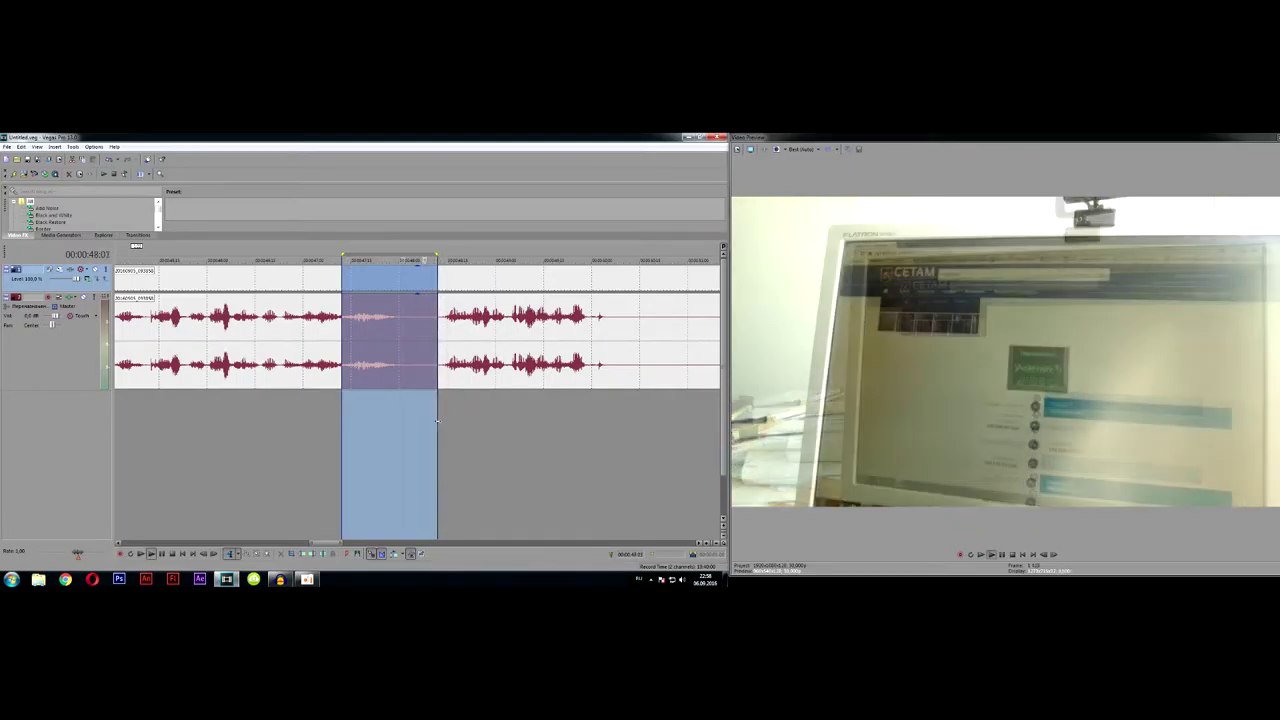
mouse_move(342, 395)
left_mouse_down()
mouse_move(322, 396)
mouse_move(339, 402)
left_mouse_up()
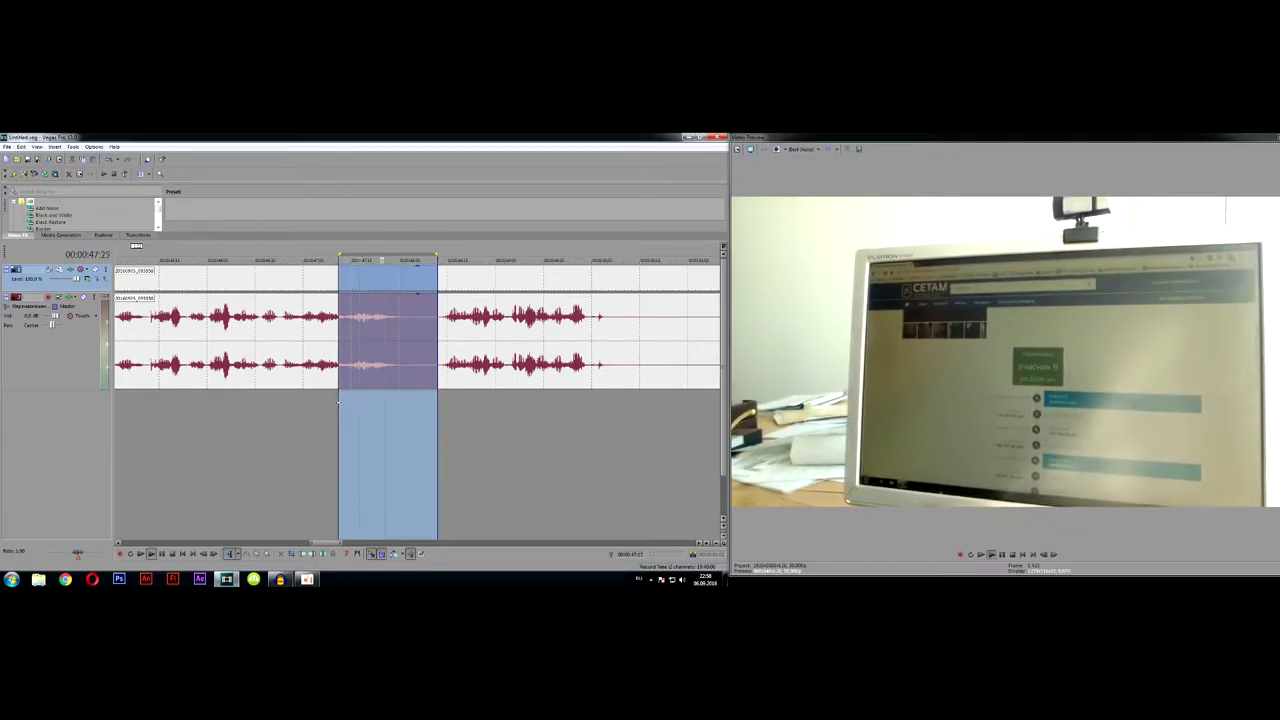
key("Delete")
Step: Select the video and audio after the deleted word and move them back against the preceding clip
left_click(469, 279)
left_click(525, 346, "ctrl")
left_click_drag(497, 276, 394, 277)
scroll(393, 330, "down", 2)
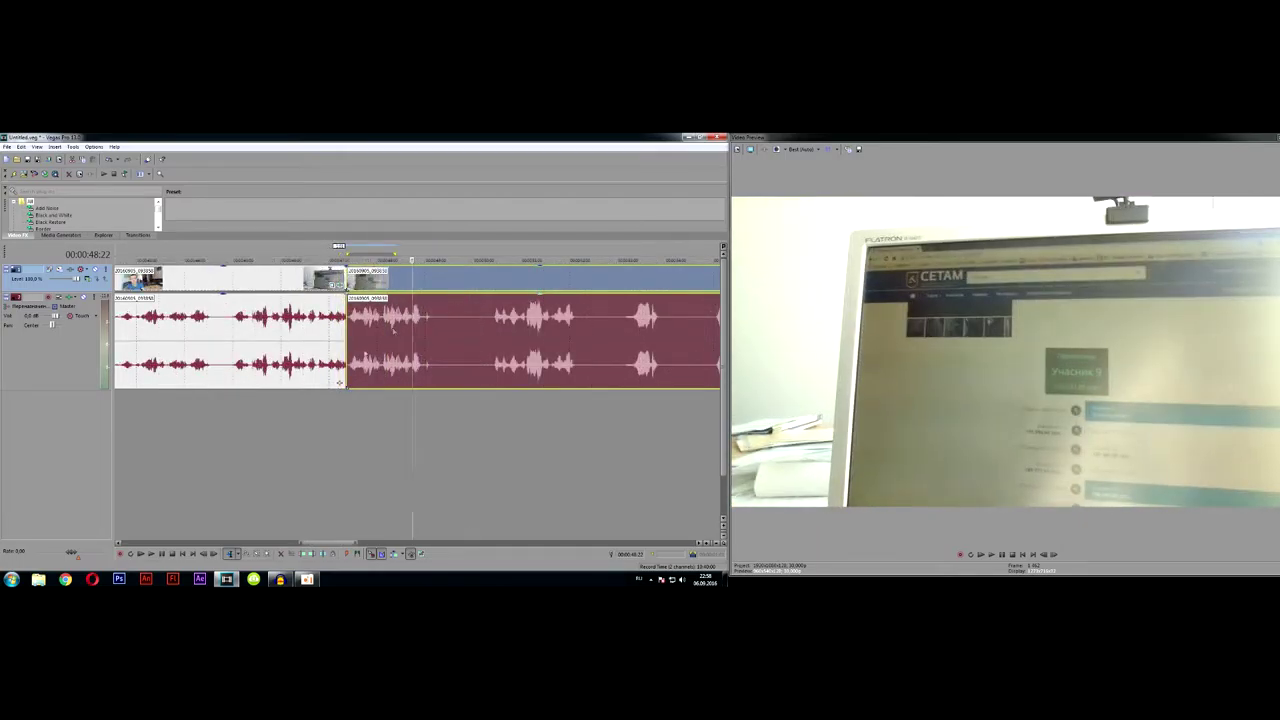
scroll(400, 340, "down", 2)
scroll(350, 390, "down", 1)
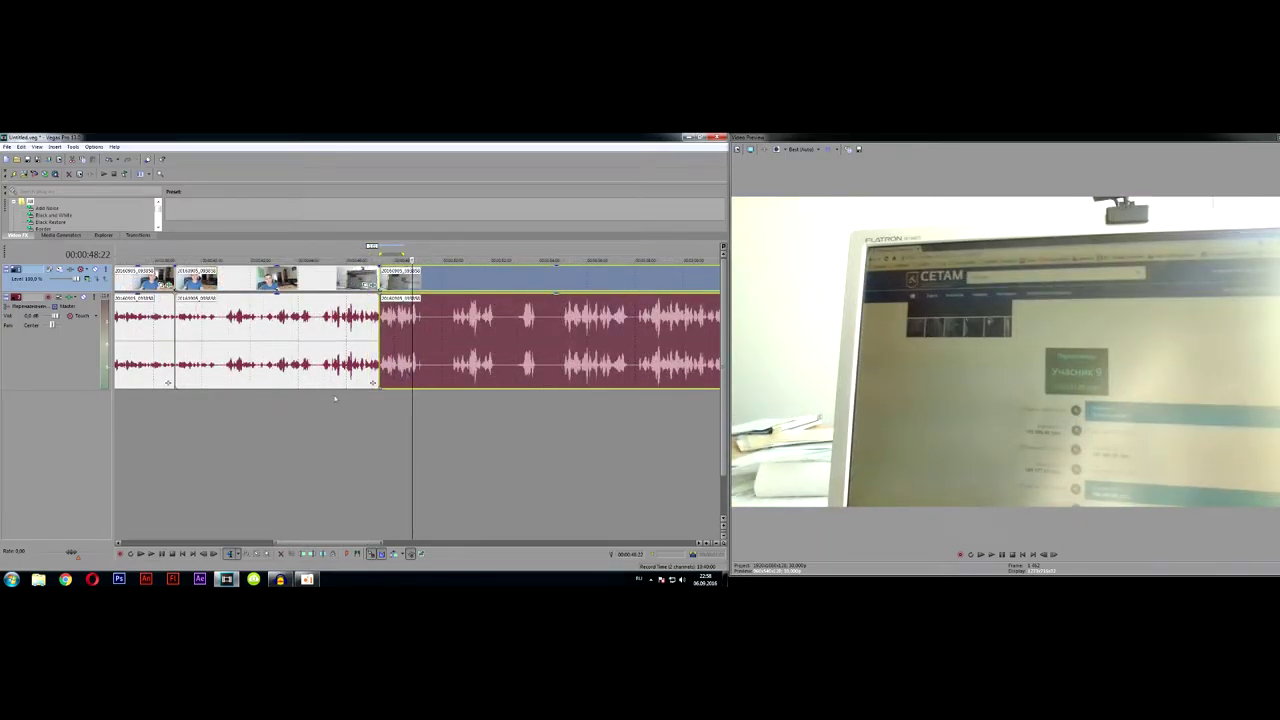
Step: Play the speech after 00:00:40 and delete only the audio in the short pause starting at 00:00:40:17
left_click(213, 411)
key("space")
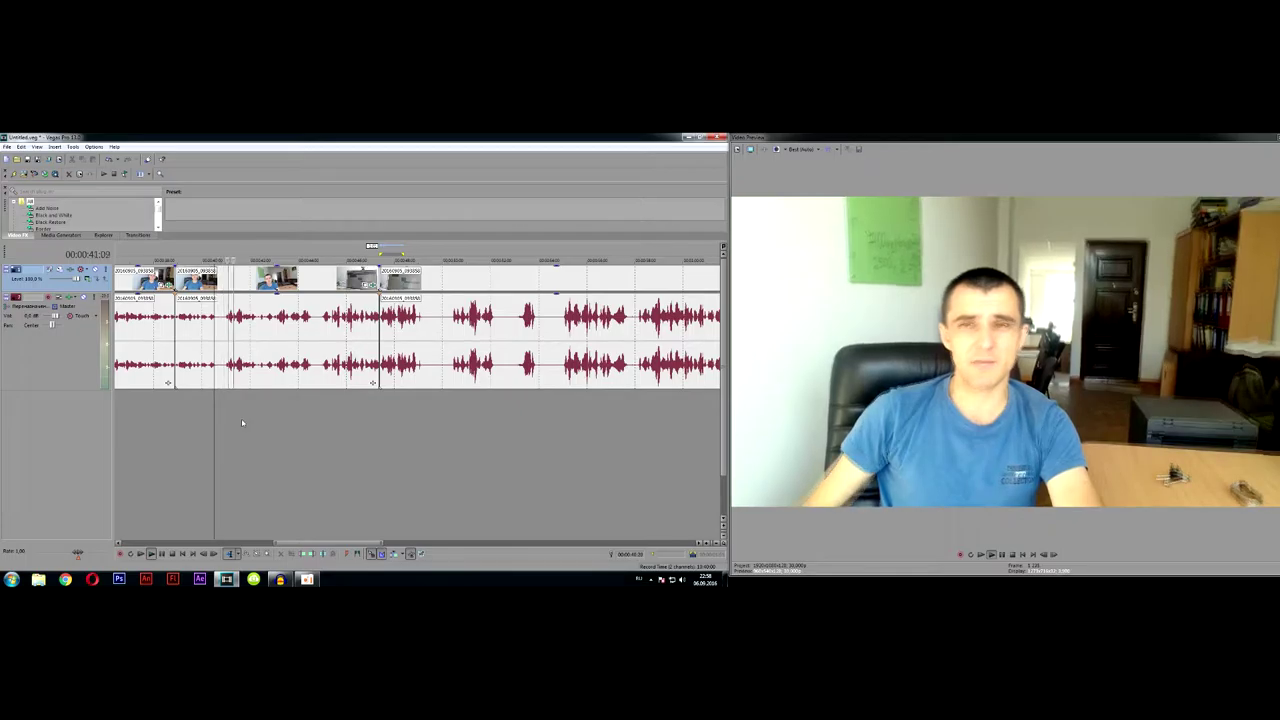
key("space")
scroll(227, 343, "up", 2)
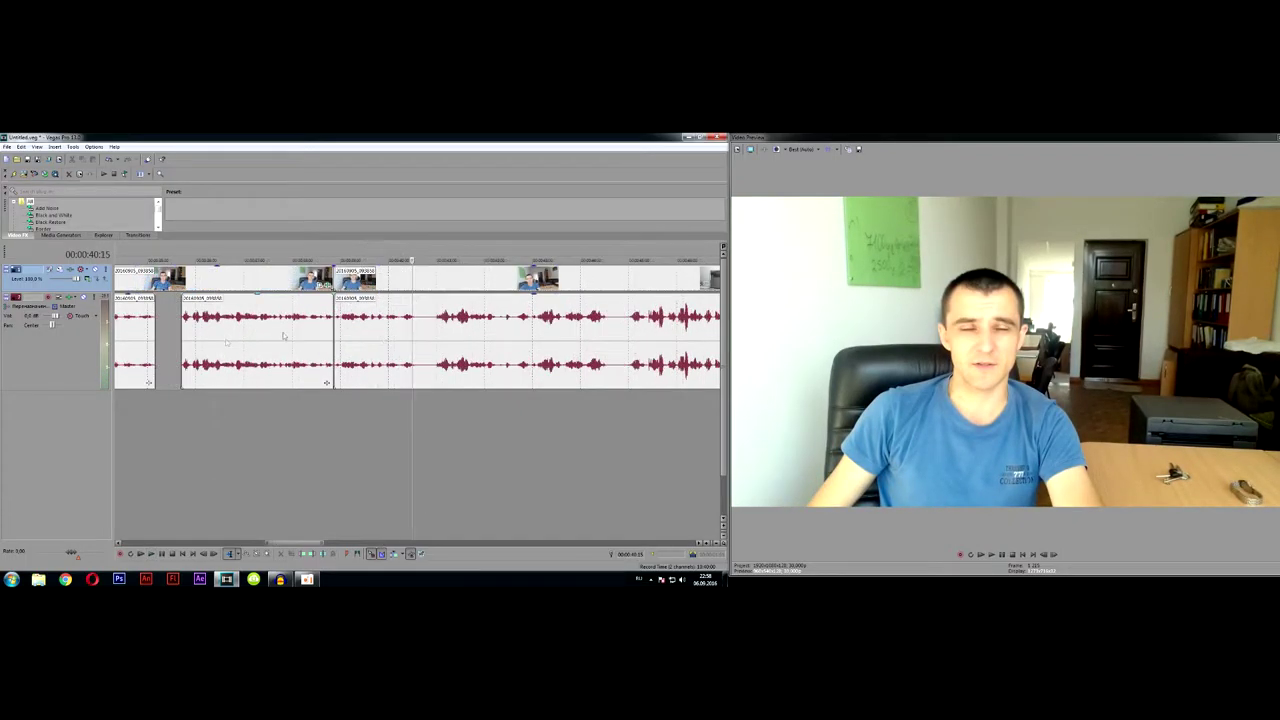
scroll(434, 403, "up", 1)
left_click_drag(439, 398, 417, 396)
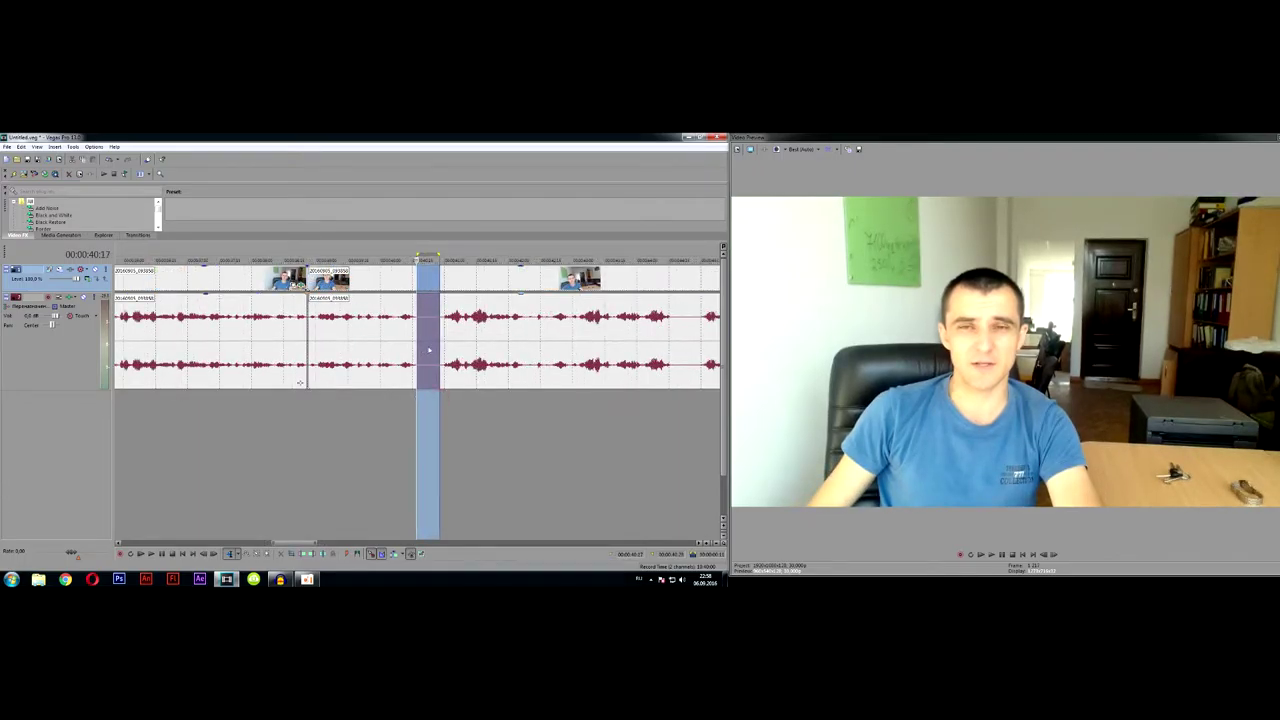
left_click(429, 349)
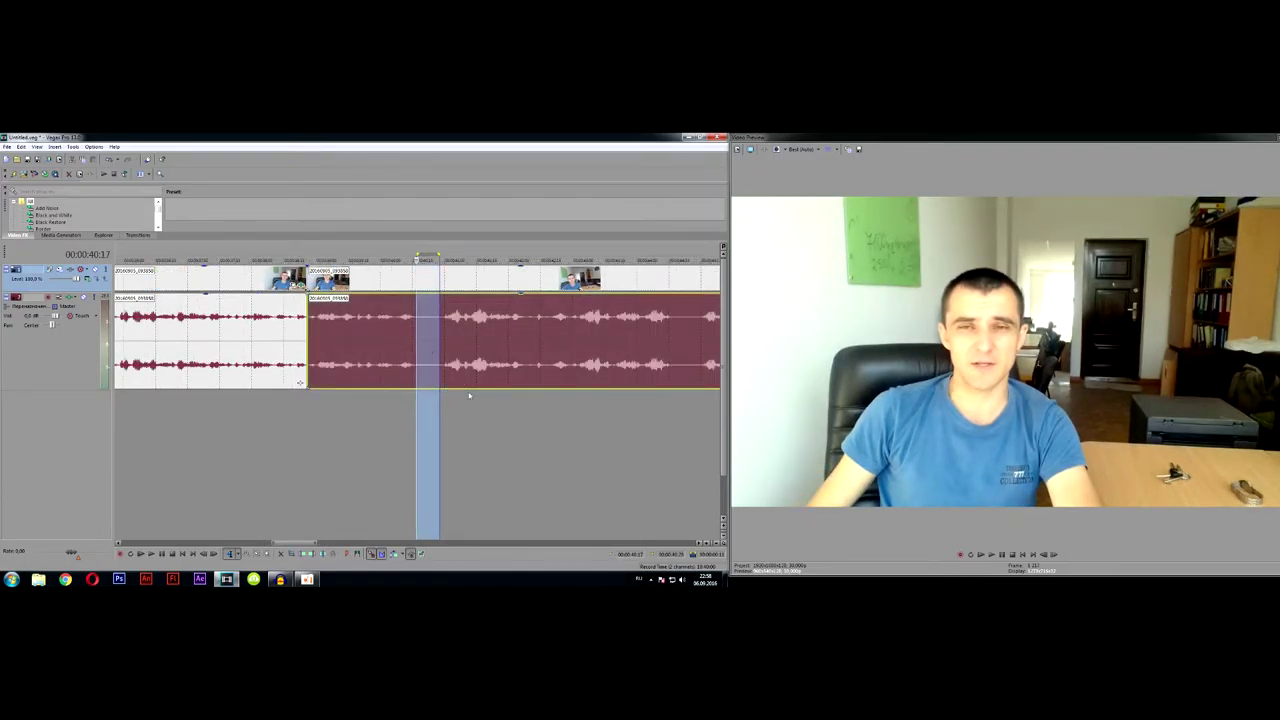
key("Delete")
Step: Play from just before 00:00:39:29 across the silenced pause to check the sound
left_click(375, 405)
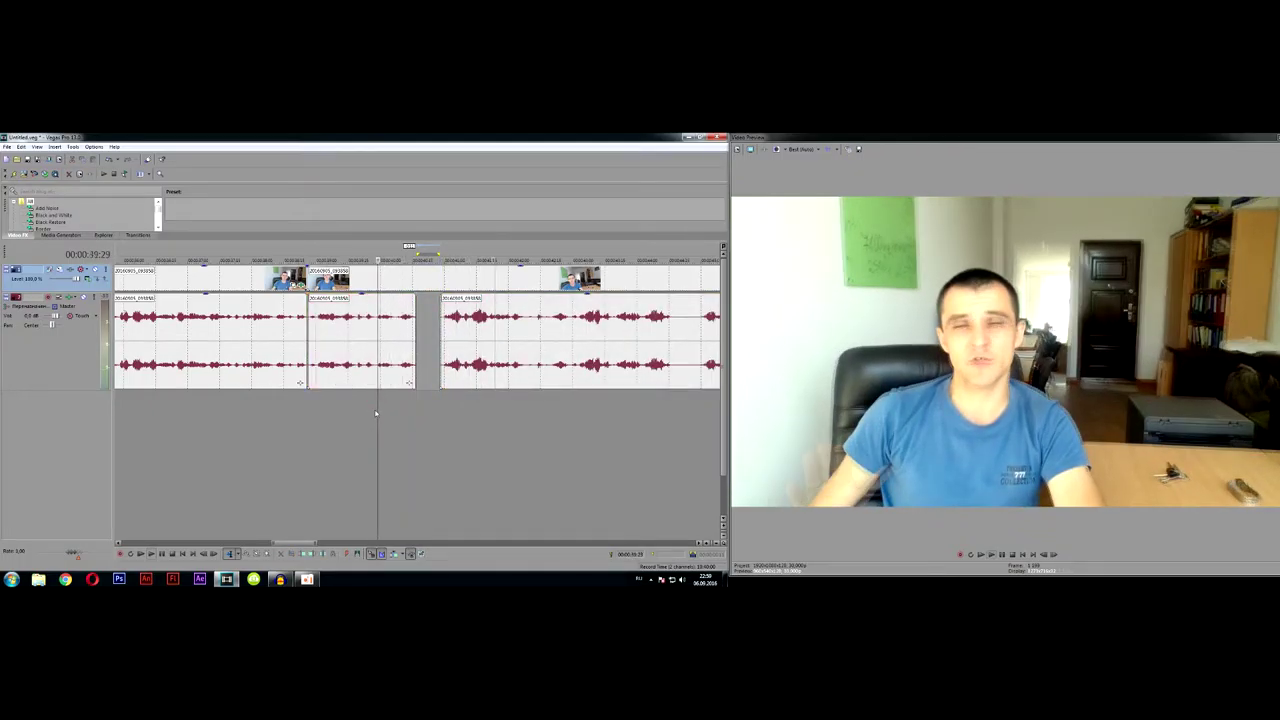
left_click(371, 406)
key("space")
Step: Mark the noise and long pause from just before 00:00:49:00 to 00:00:50:13 and delete them from both tracks
scroll(371, 406, "down", 3)
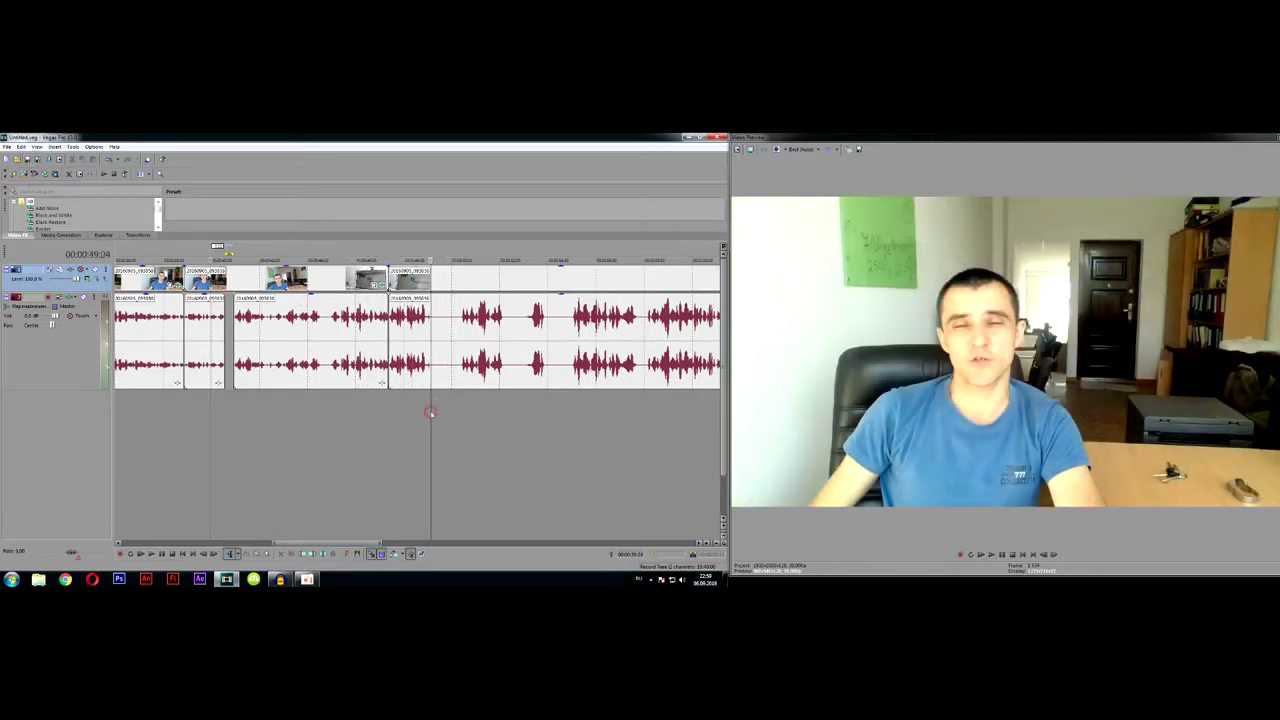
scroll(480, 384, "up", 3)
left_click_drag(398, 397, 413, 396)
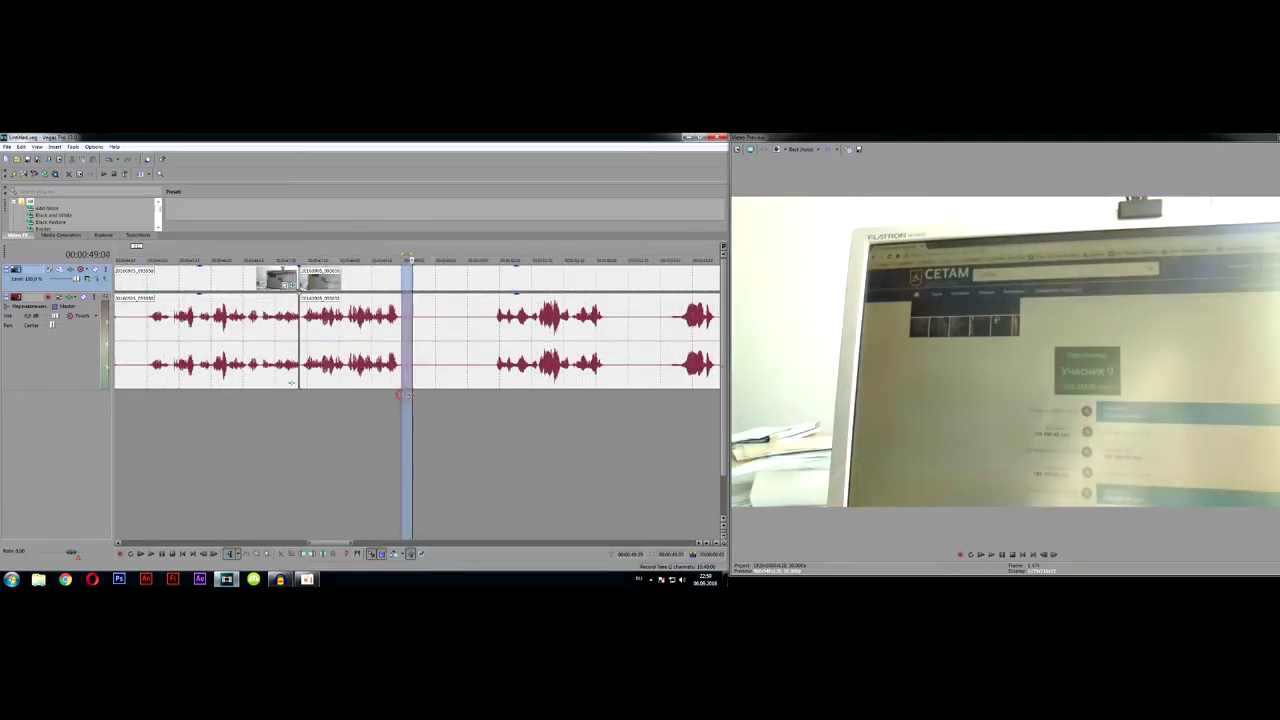
scroll(420, 395, "up", 3)
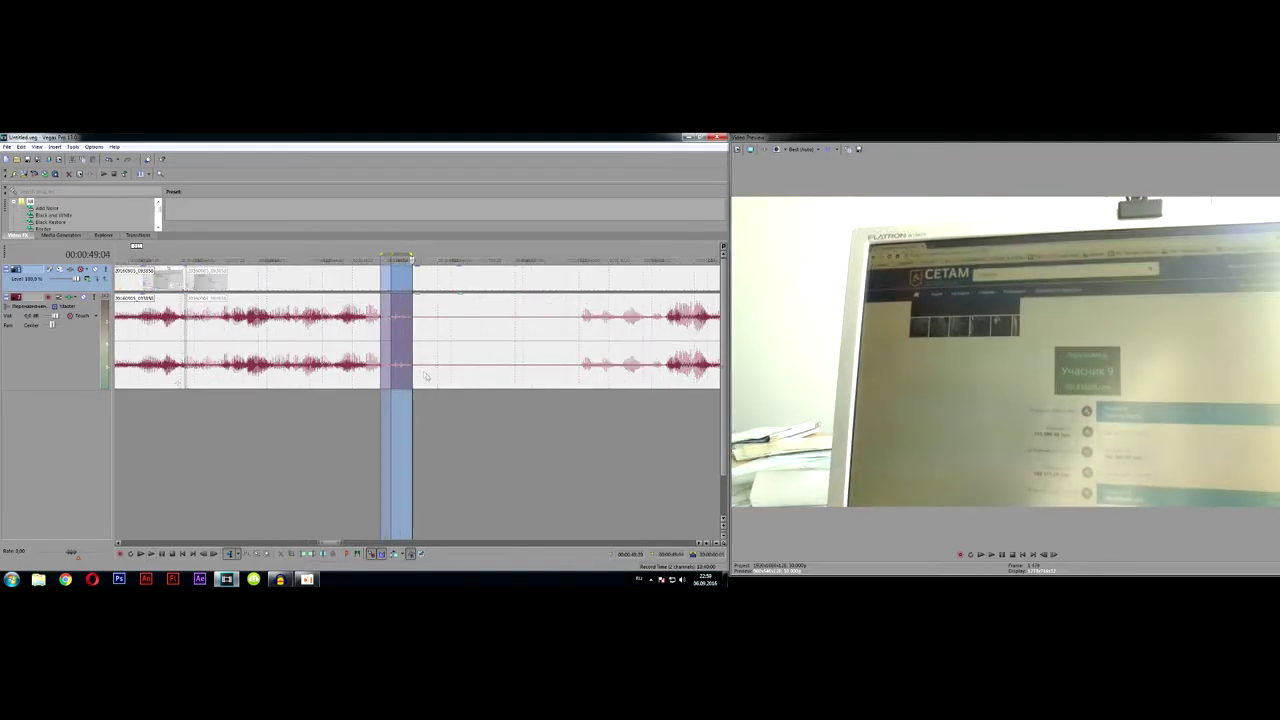
left_click_drag(412, 400, 660, 407)
key("space")
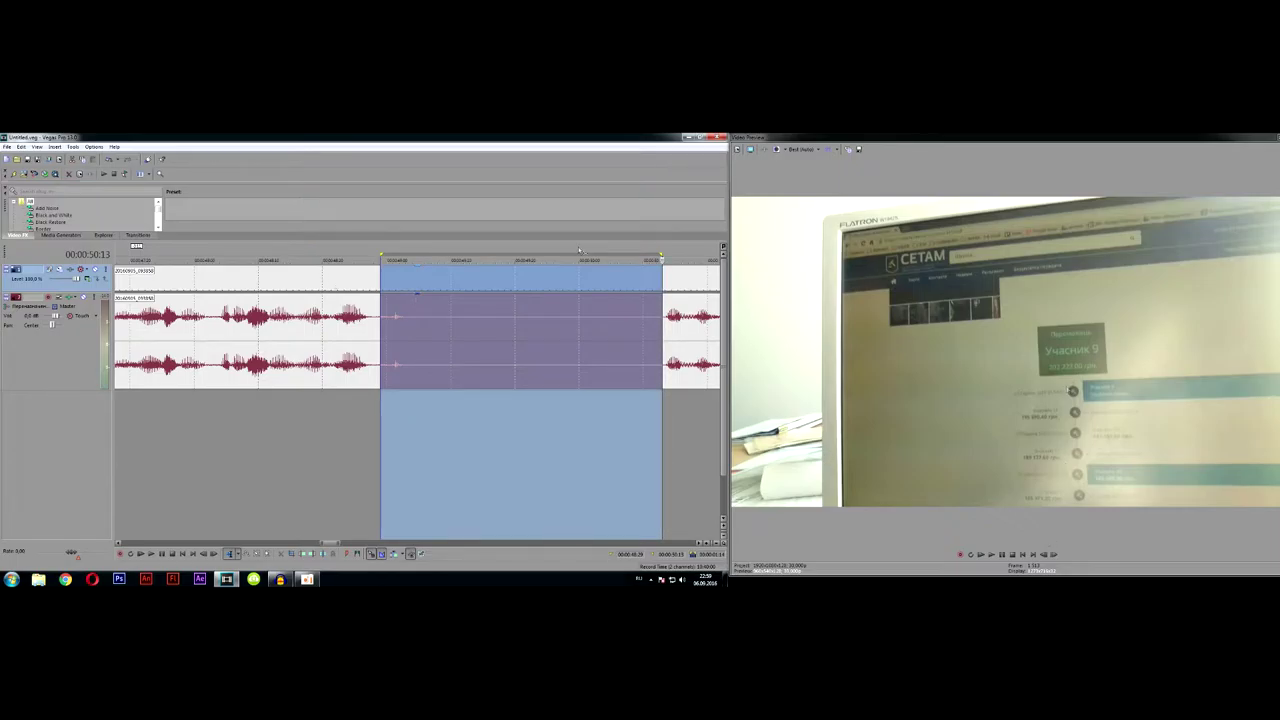
scroll(321, 350, "down", 2)
key("space")
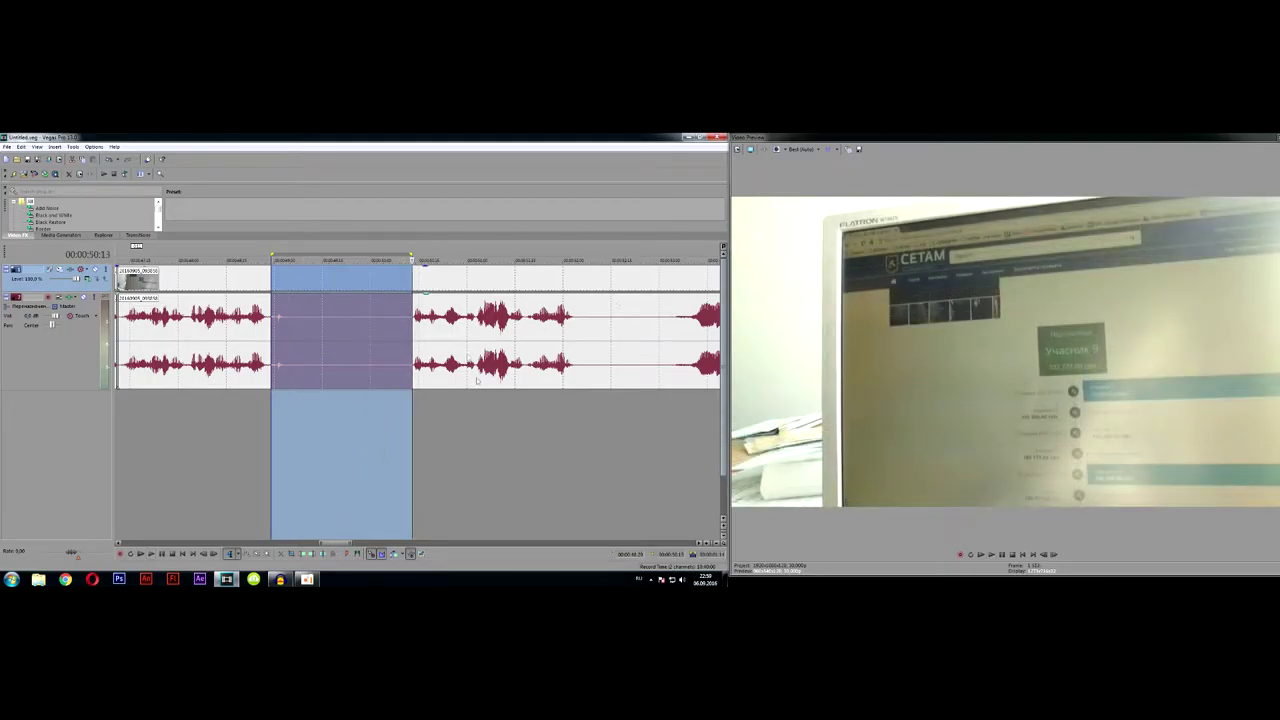
key("Delete")
Step: Move the following video and audio back to the cut near 00:00:49:00, and play across the join to check it
left_click_drag(436, 284, 322, 282)
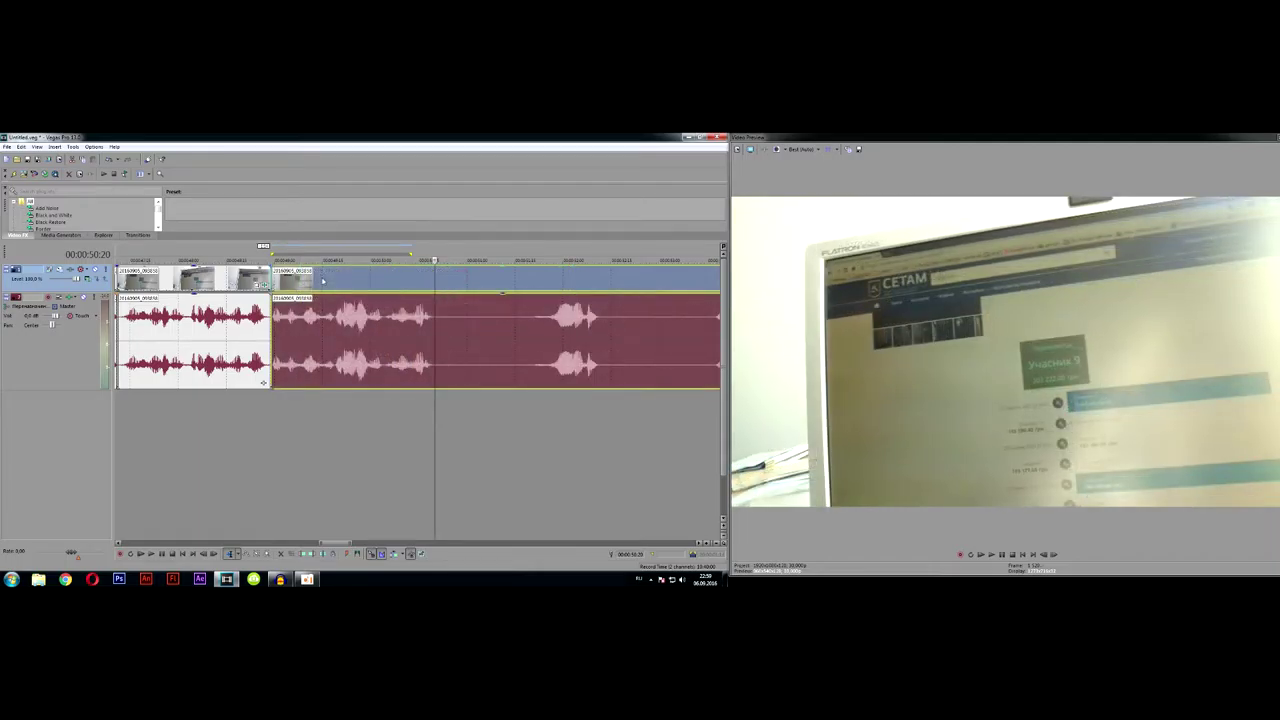
left_click(210, 402)
key("space")
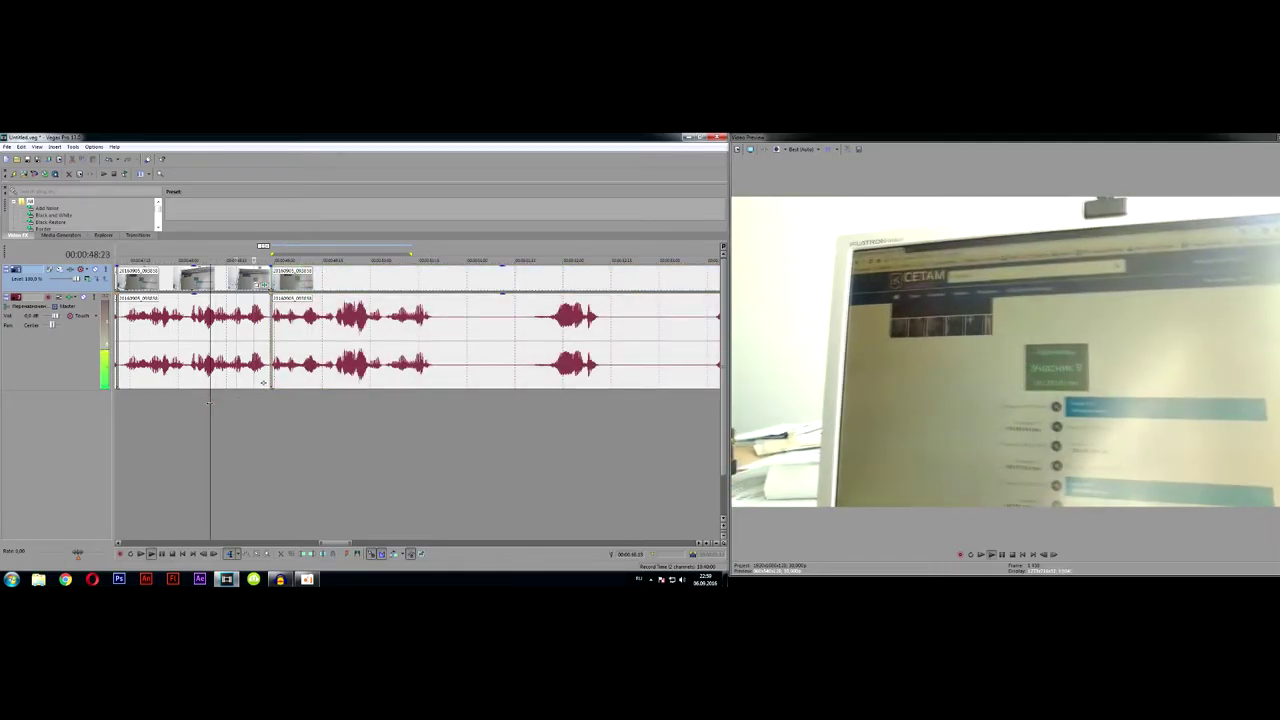
key("space")
scroll(210, 402, "up", 1)
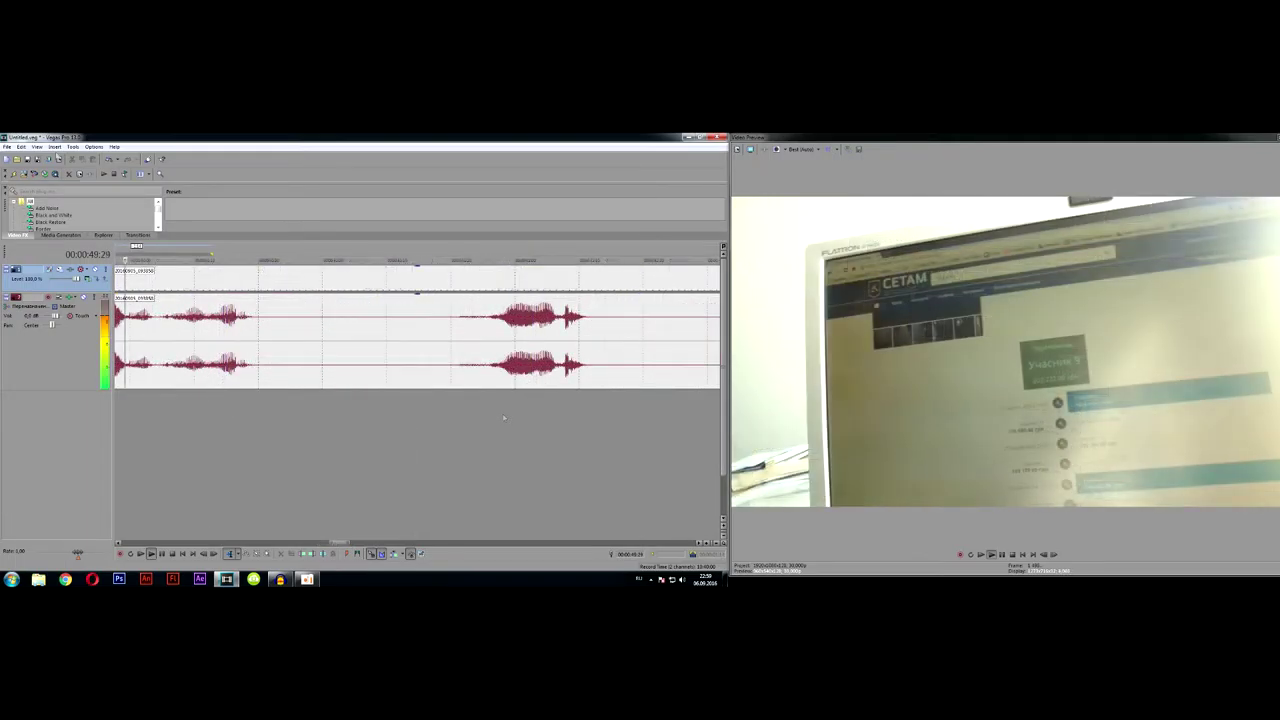
key("space")
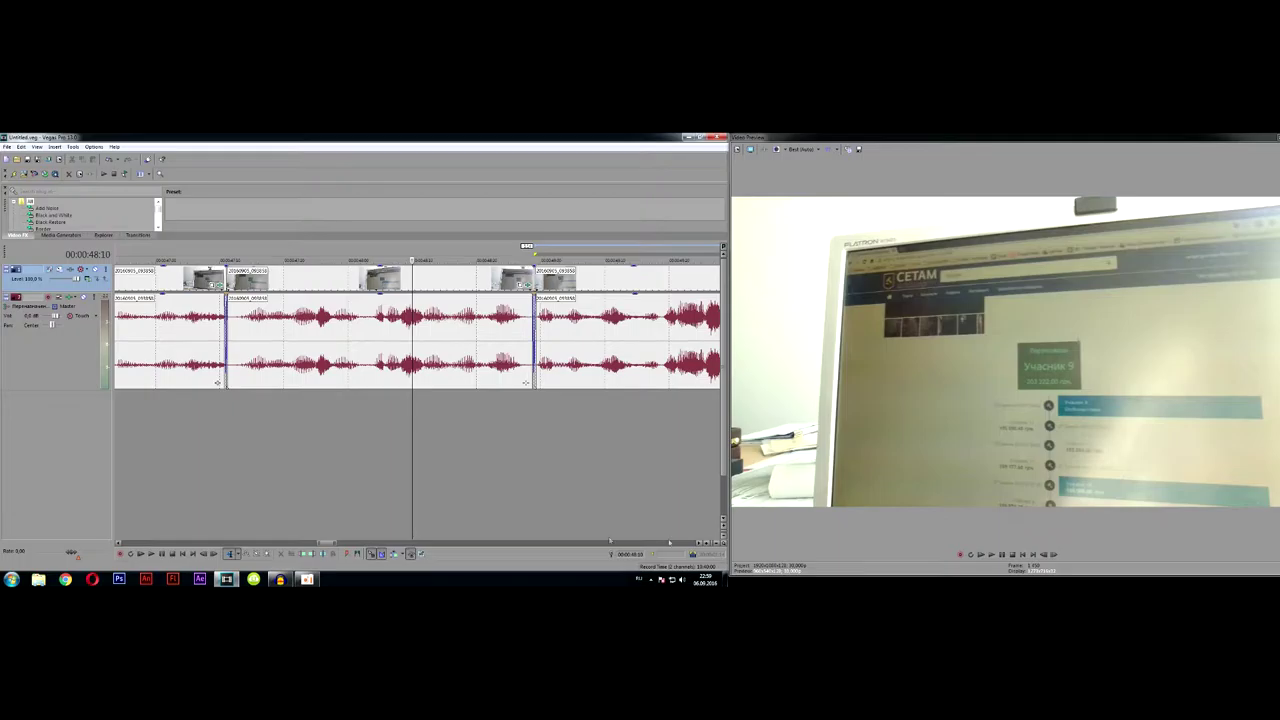
left_click(700, 543)
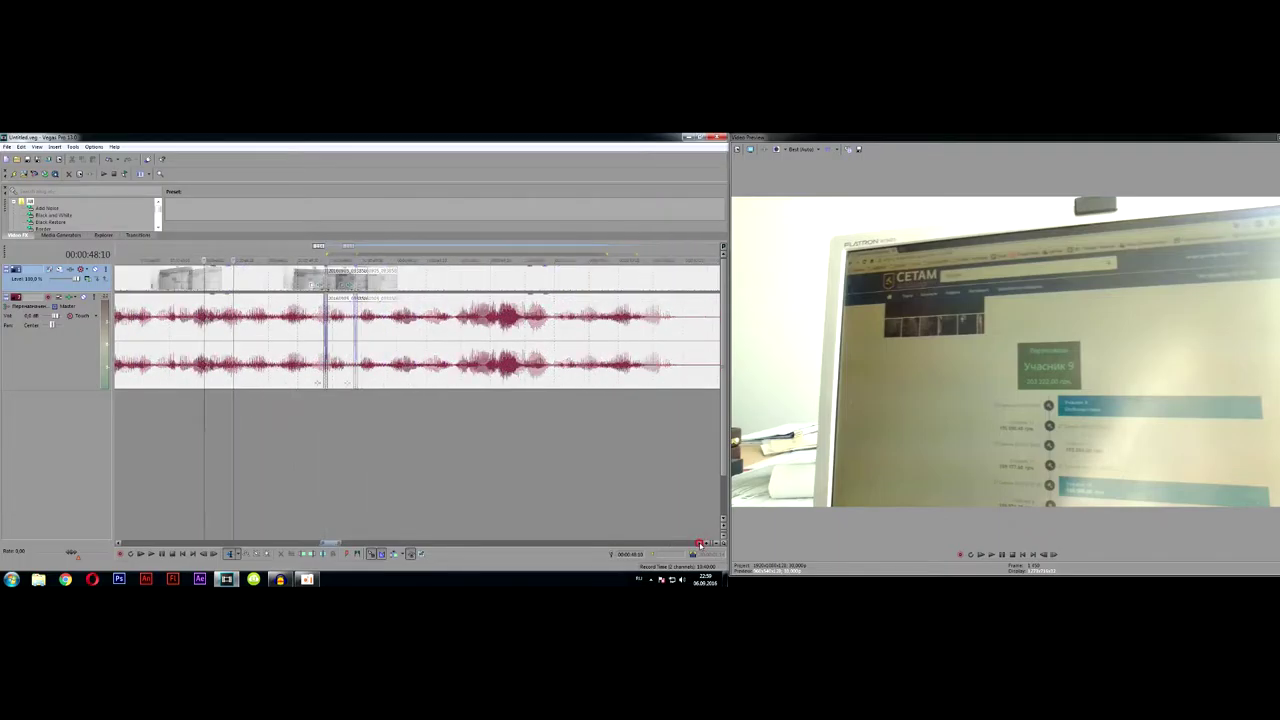
Step: Play the speech on both sides of the cut near 00:00:49:00 and listen for the next pause
key("space")
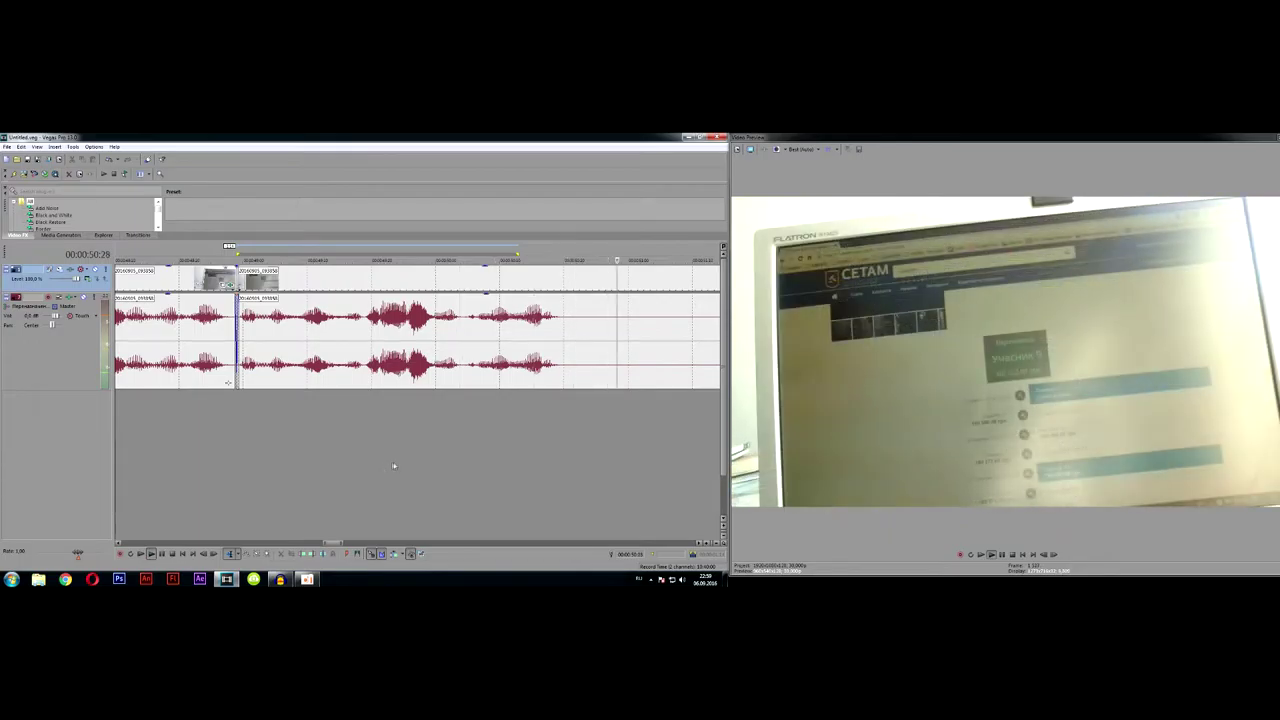
key("space")
left_click(557, 445)
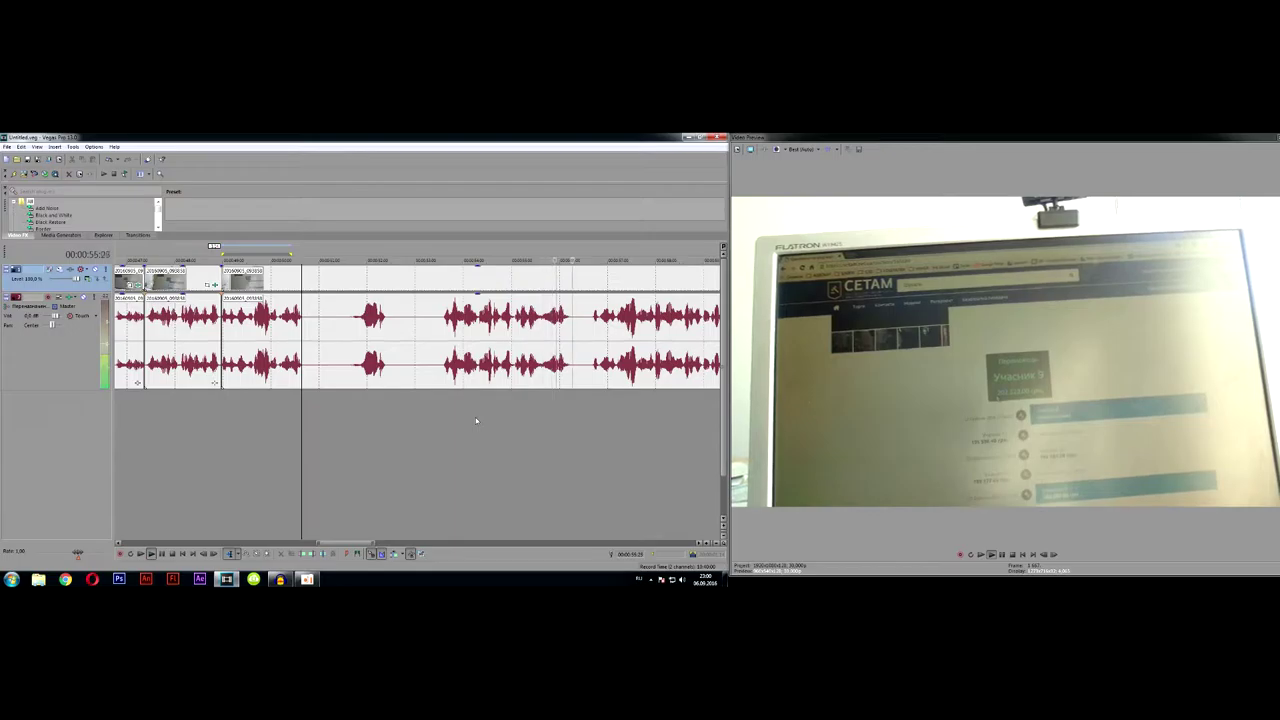
key("space")
Step: Mark the pause from 00:00:52:13 to 00:00:53:17 and delete it from the audio track
left_click(399, 408)
scroll(412, 399, "up", 2)
left_click(262, 330)
left_click(262, 331)
left_click_drag(397, 424, 503, 435)
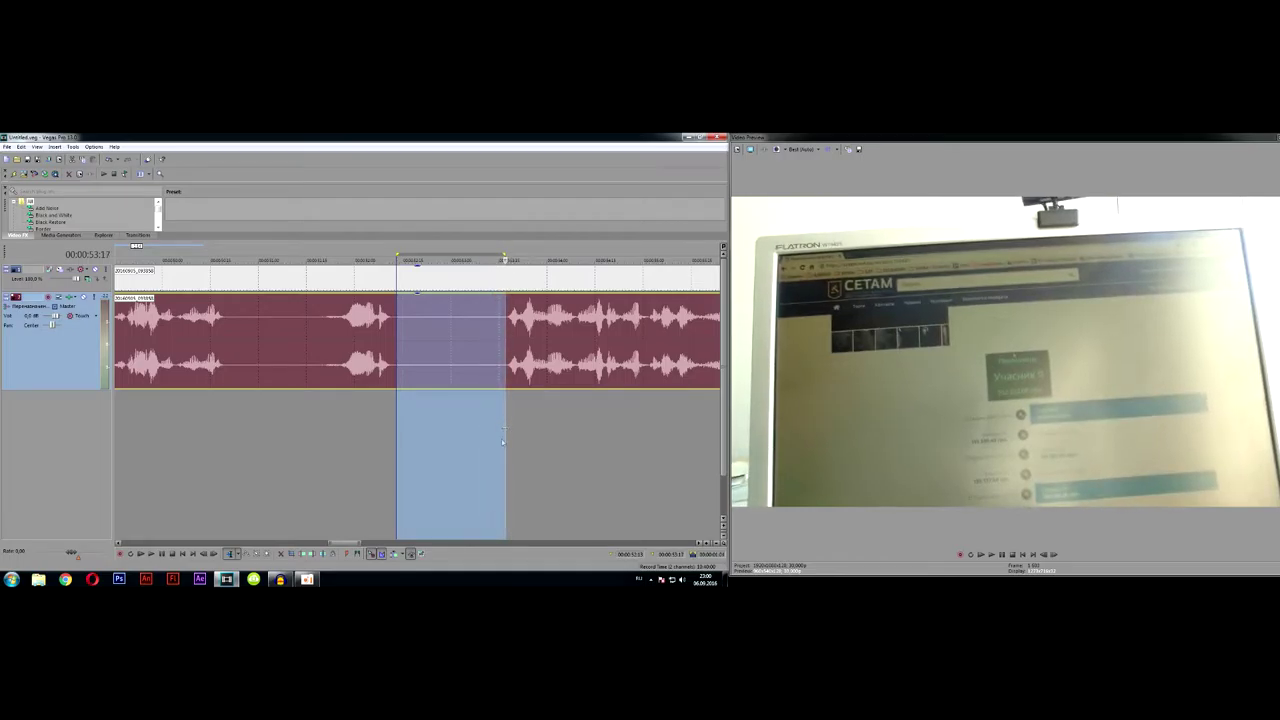
key("Delete")
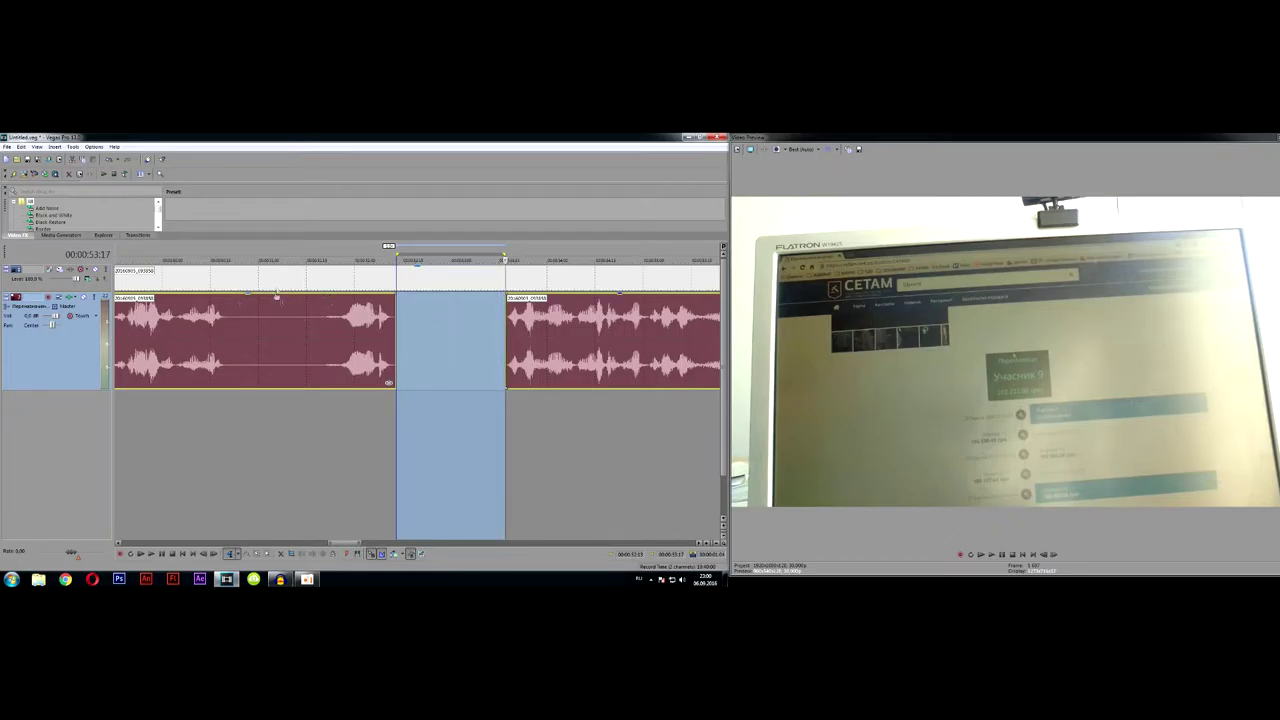
Step: Mark the audio gap from 00:00:52:13 to 00:00:53:17 again and delete the video above it
left_click(543, 380)
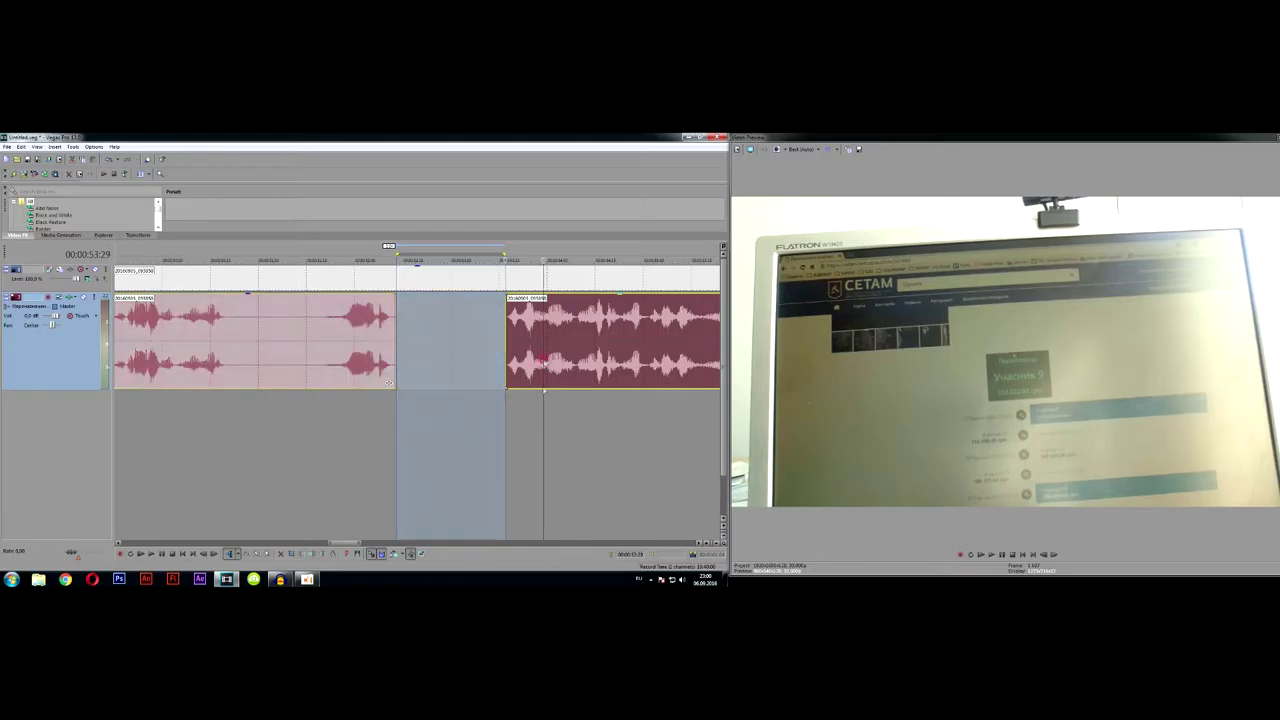
scroll(533, 387, "down", 3)
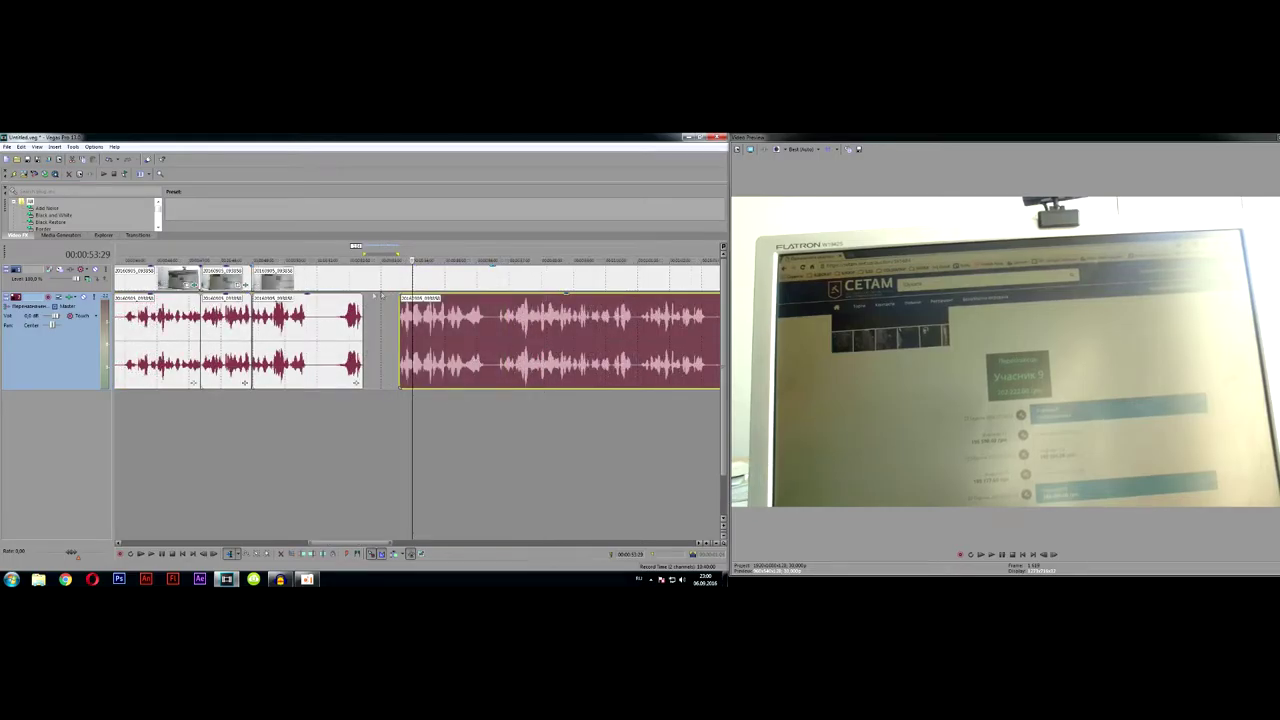
left_click_drag(401, 398, 363, 400)
left_click(381, 273)
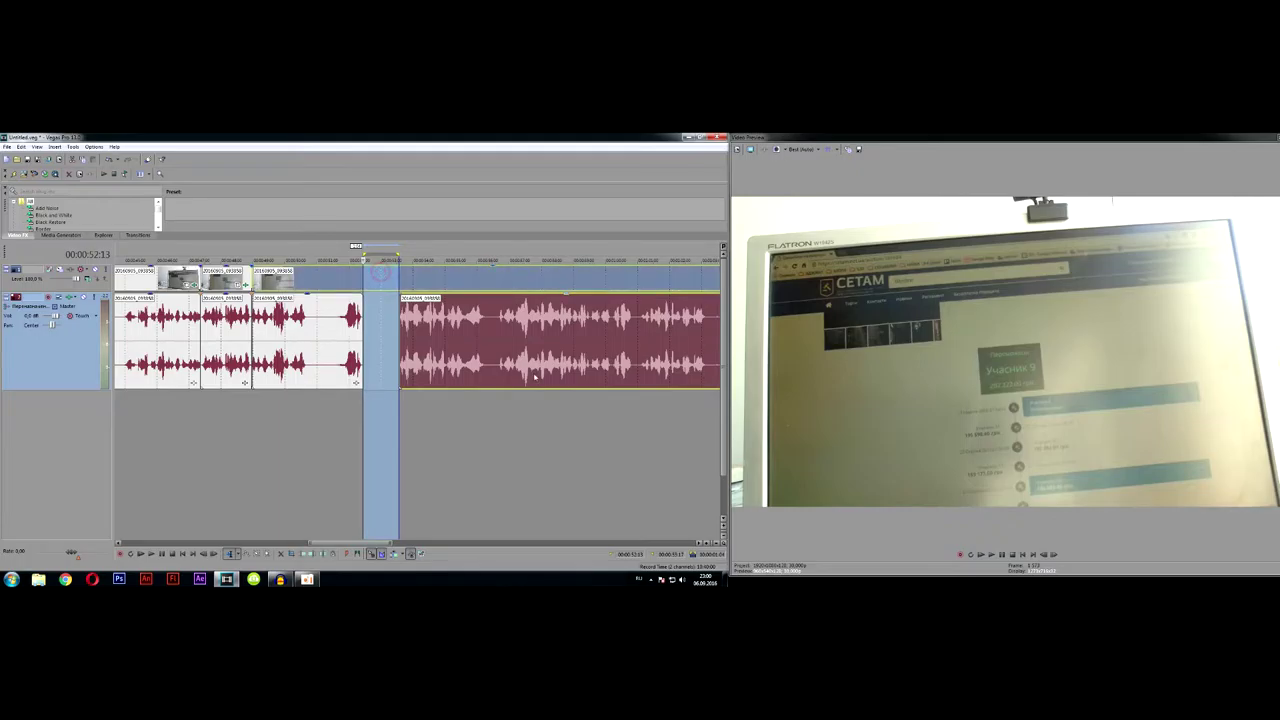
key("Delete")
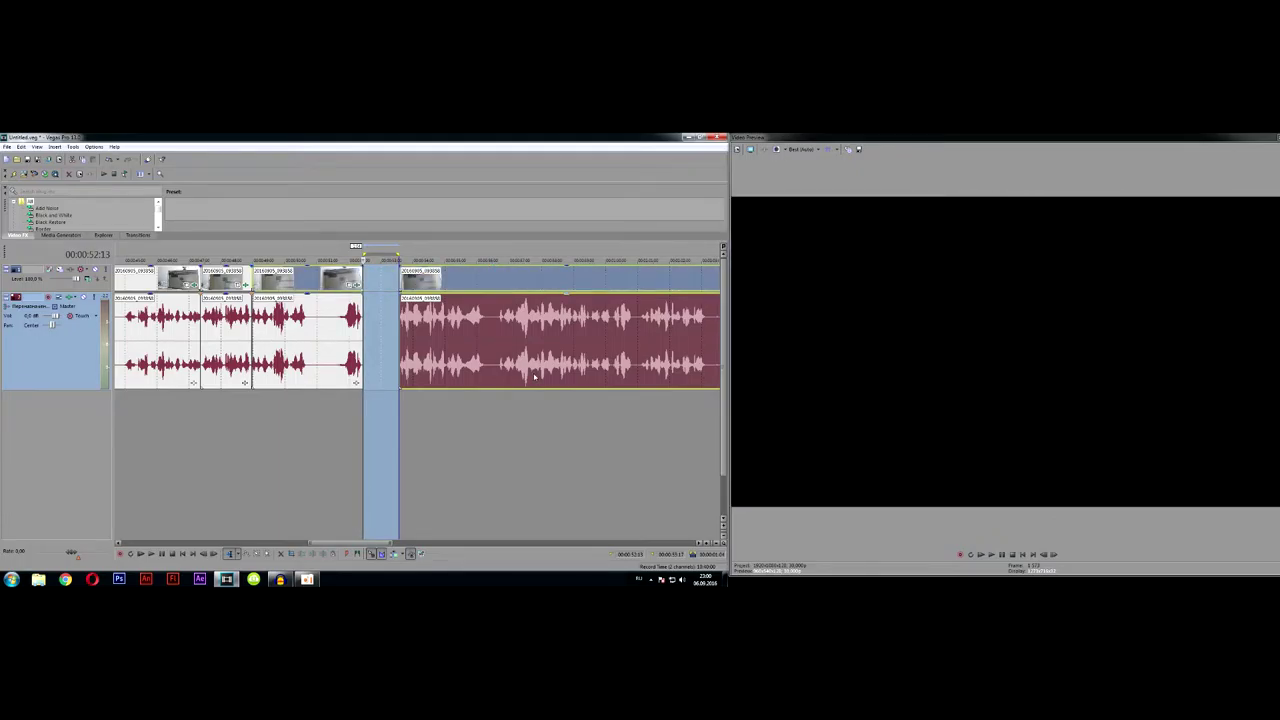
Step: Move only the video and audio after the gap back to the cut at 00:00:52:13, and play across the join
left_click_drag(481, 281, 452, 281)
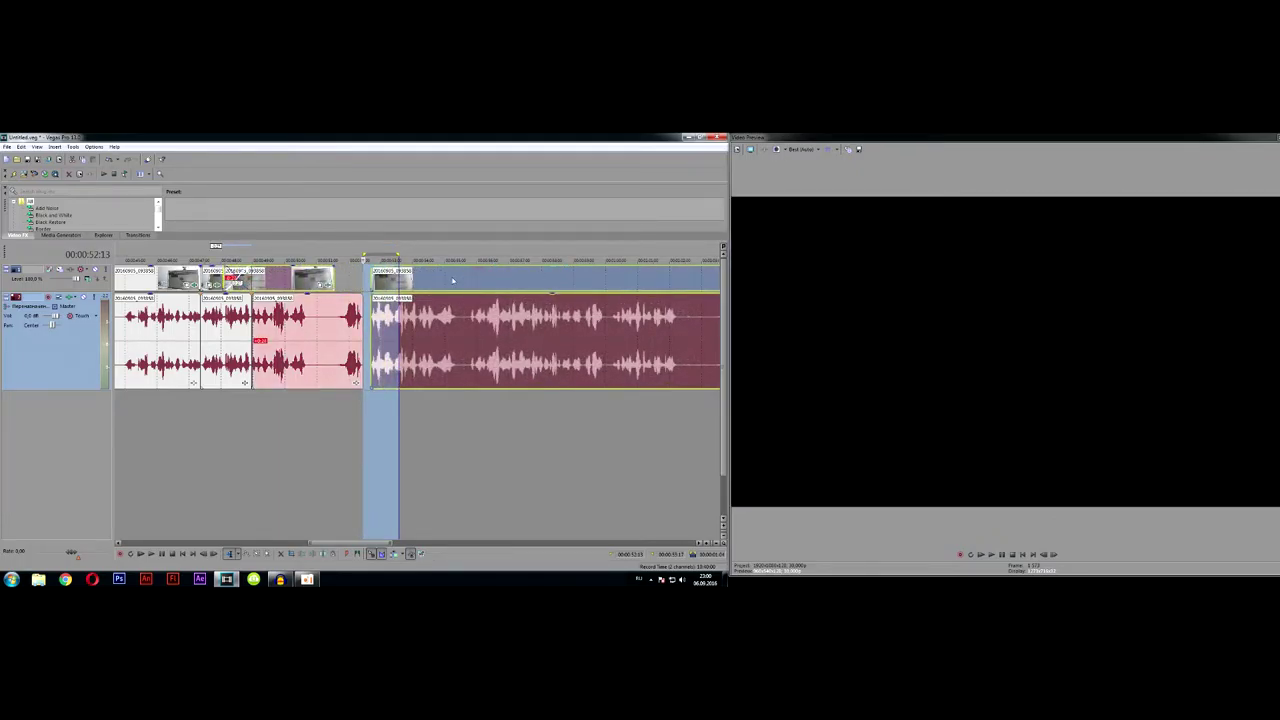
key("ctrl+z")
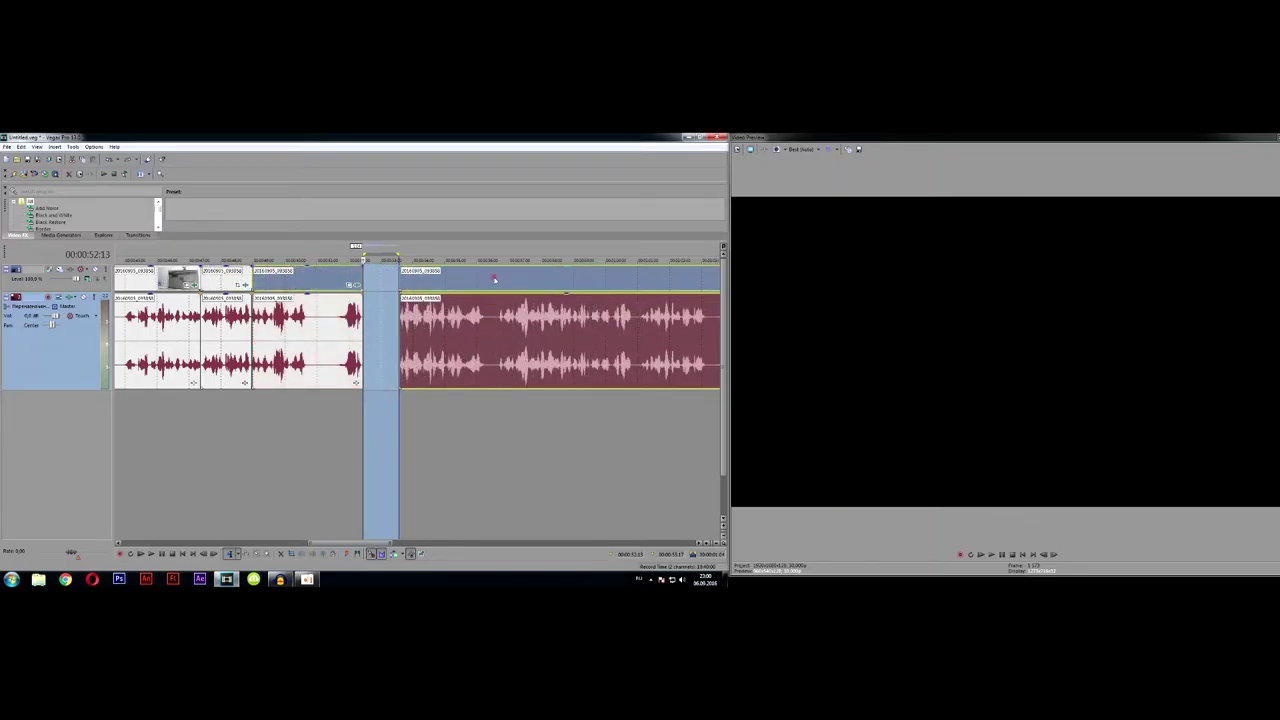
left_click(494, 281)
left_click(491, 326, "ctrl")
left_click_drag(474, 277, 440, 279)
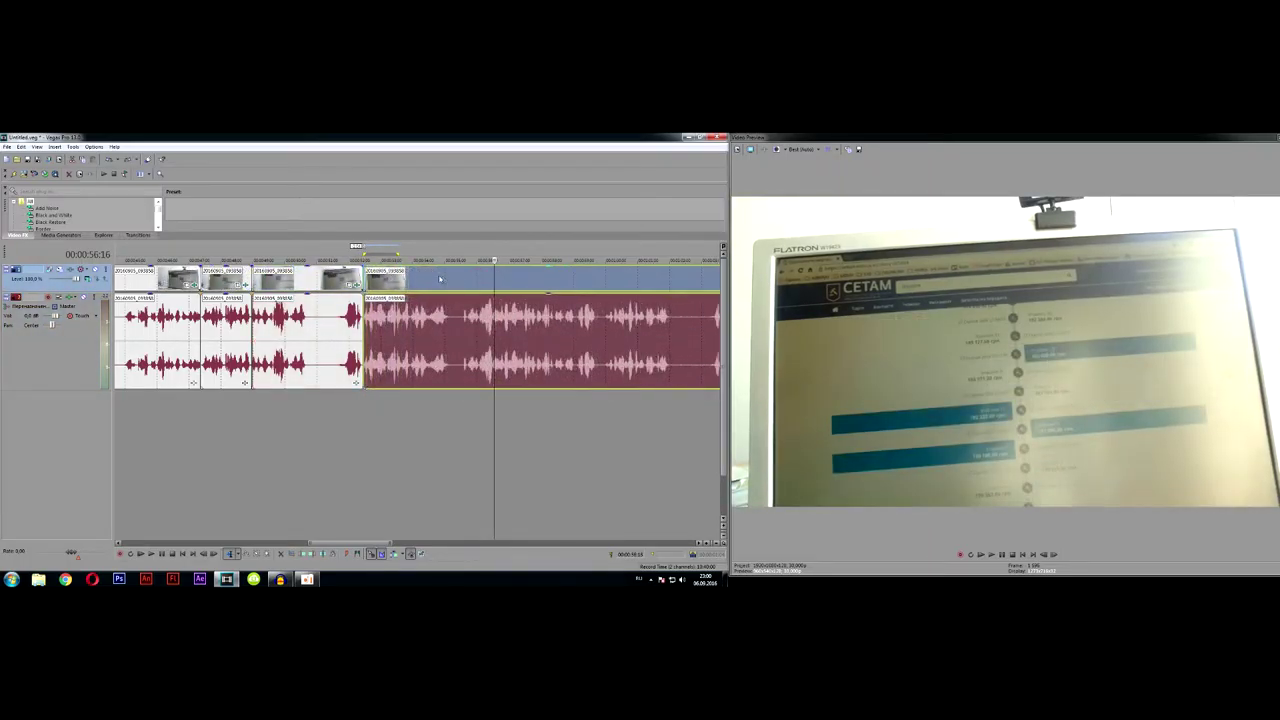
left_click(336, 421)
key("space")
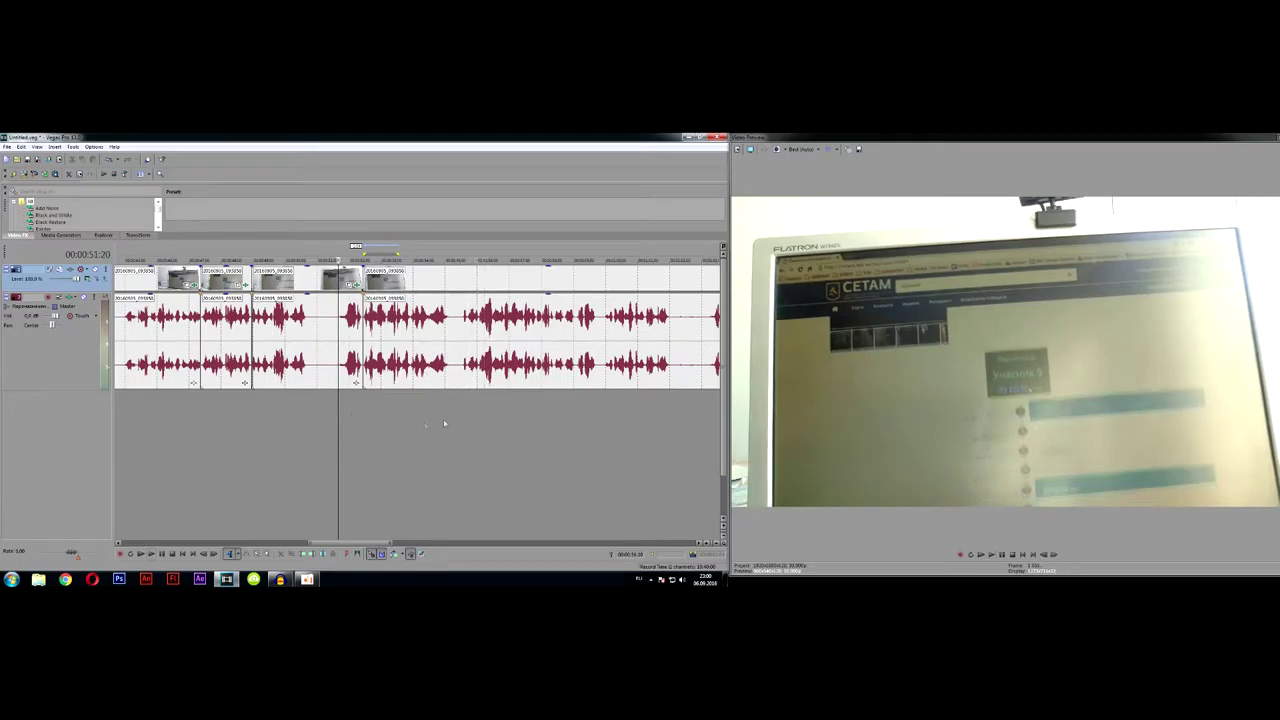
Step: Mark the pause from 00:00:55:03 to 00:00:55:16 and delete it from both tracks
scroll(460, 405, "up", 3)
left_click_drag(474, 421, 421, 416)
key("space")
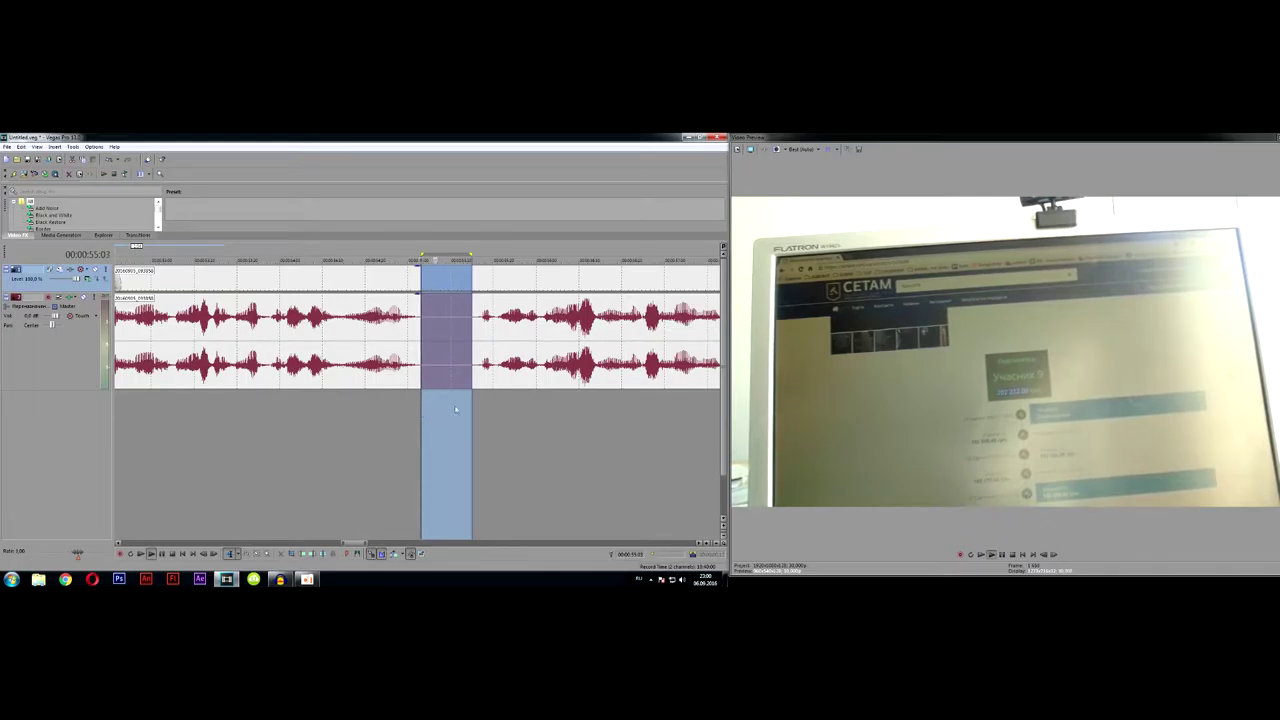
scroll(480, 399, "up", 2)
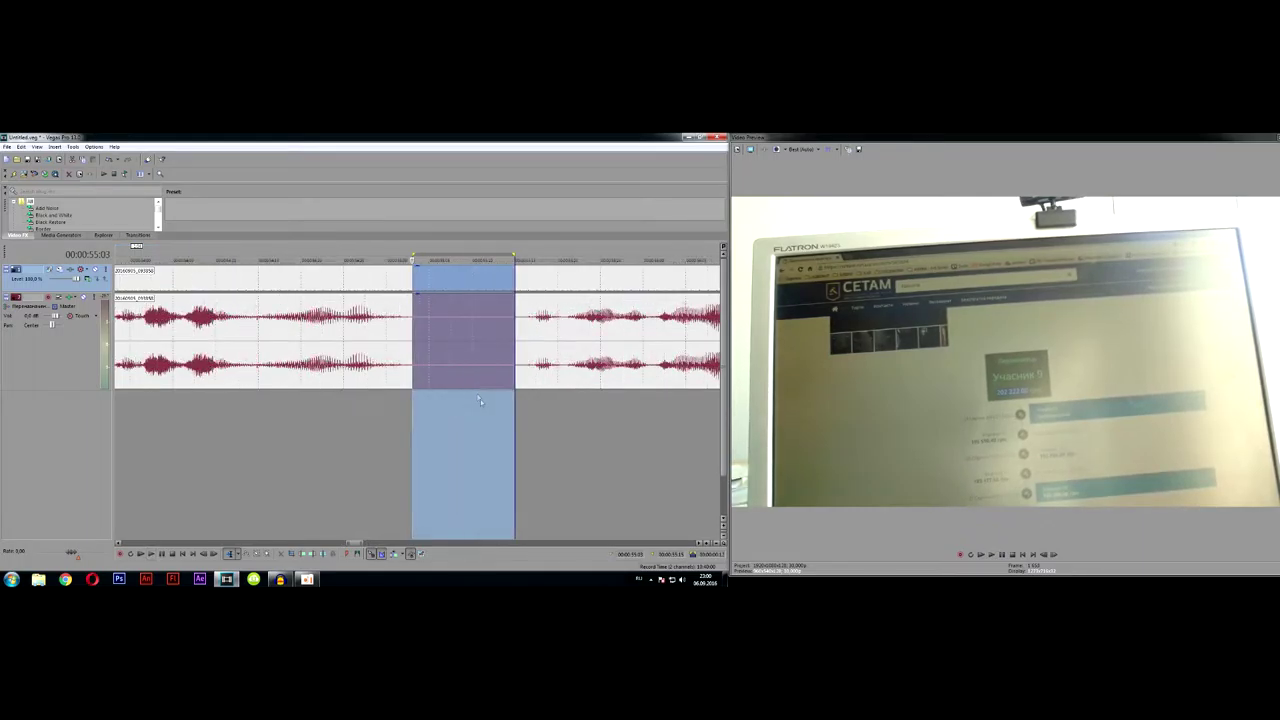
scroll(480, 399, "up", 2)
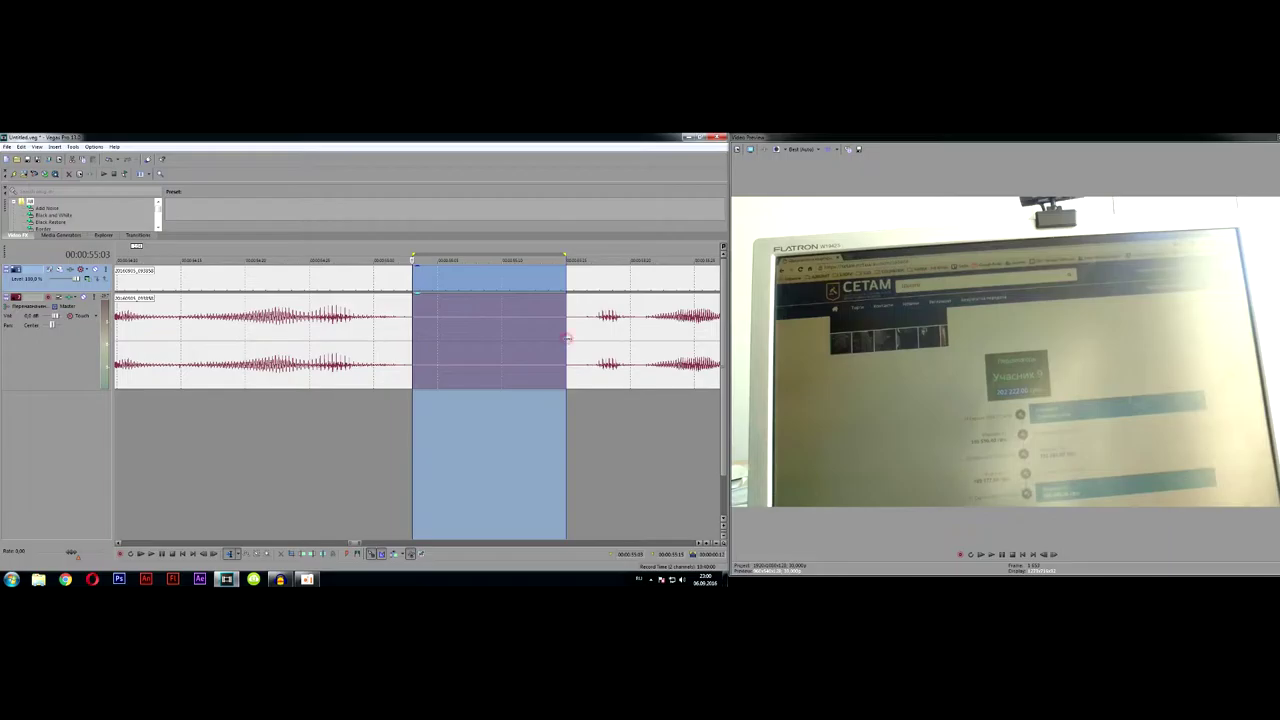
left_click_drag(566, 338, 577, 341)
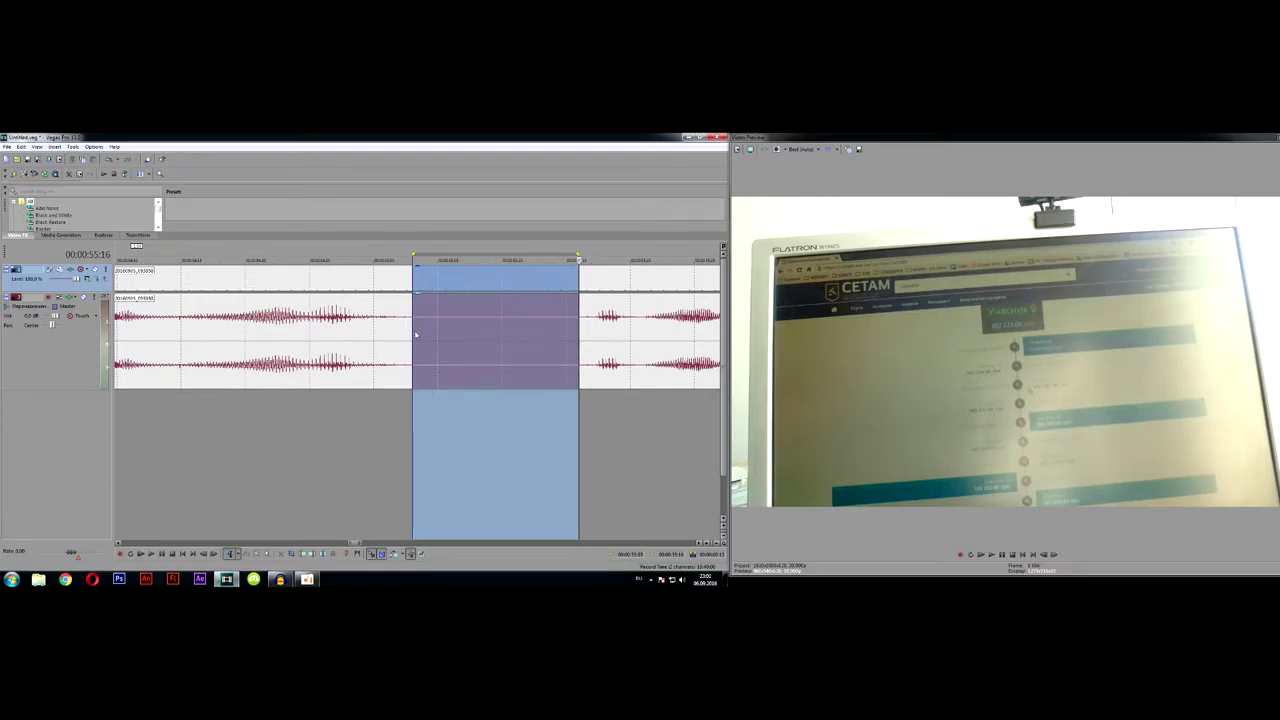
mouse_move(411, 331)
left_mouse_down()
mouse_move(374, 331)
mouse_move(415, 331)
left_mouse_up()
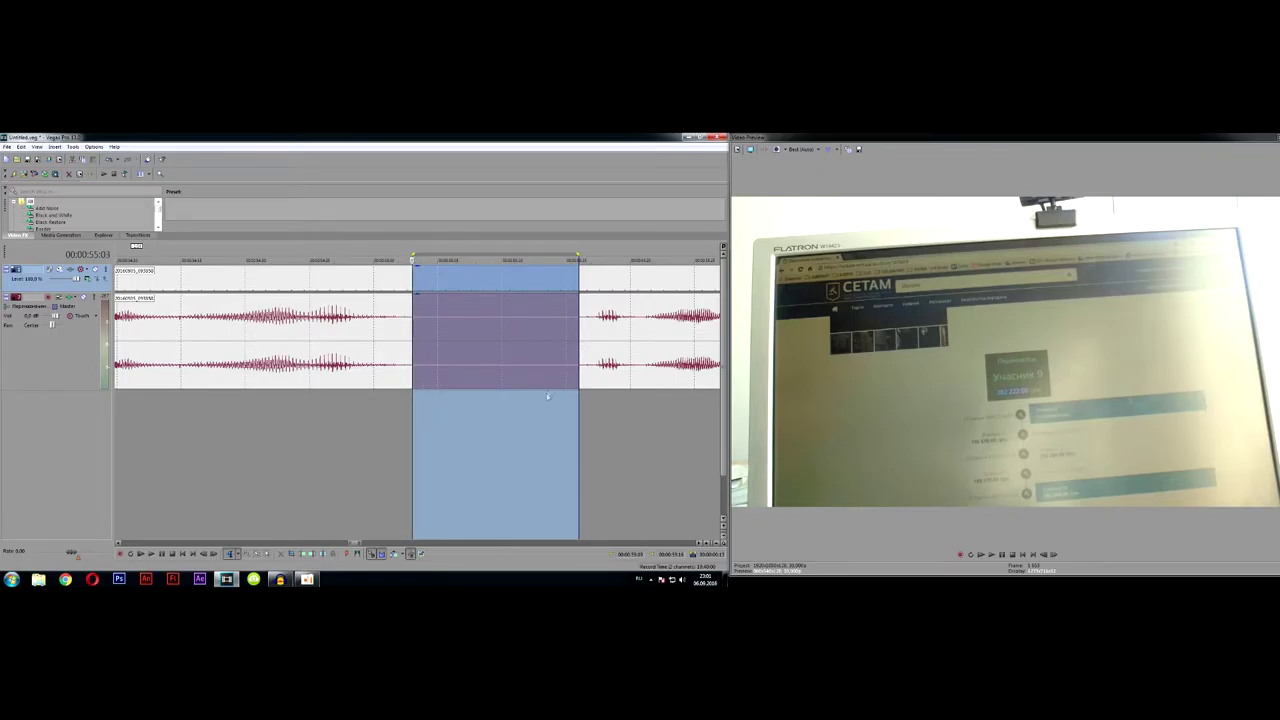
left_click(391, 335)
left_click(377, 277, "ctrl")
key("Delete")
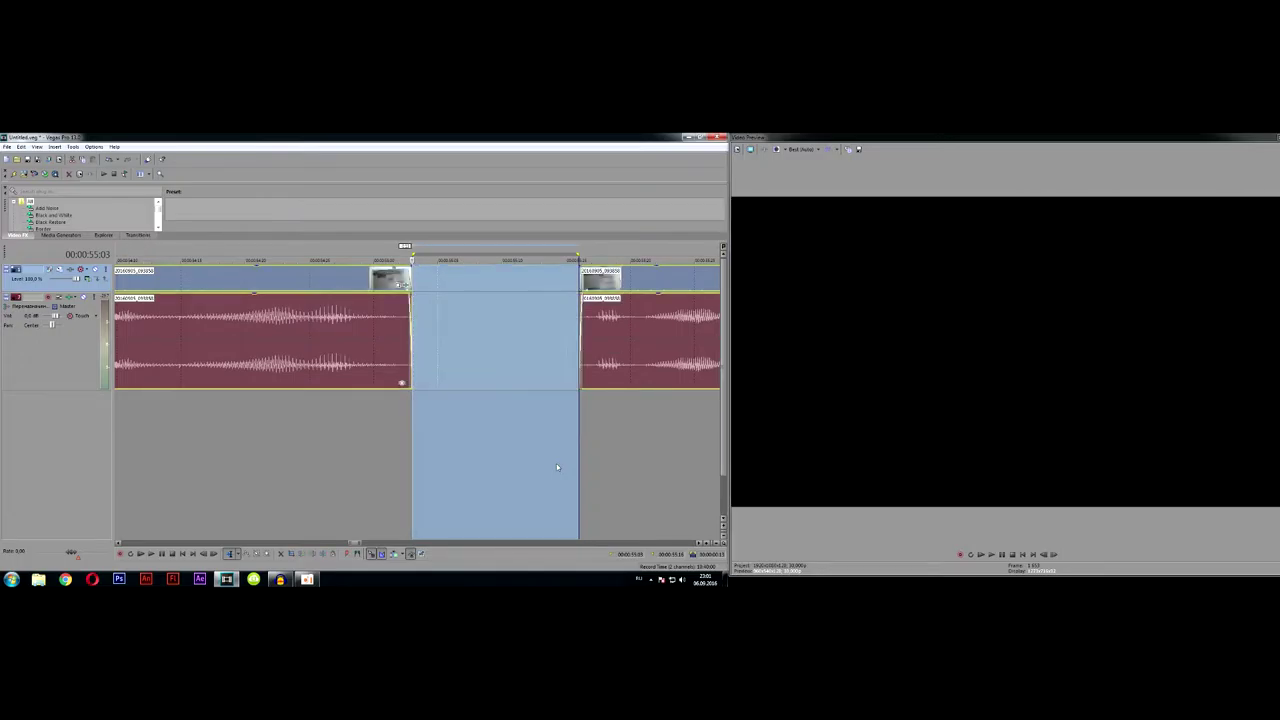
Step: Move the following video and audio back to the cut at 00:00:55:03, and play across the join to check it
scroll(520, 350, "down", 2)
left_click(514, 334)
left_click_drag(547, 344, 468, 287)
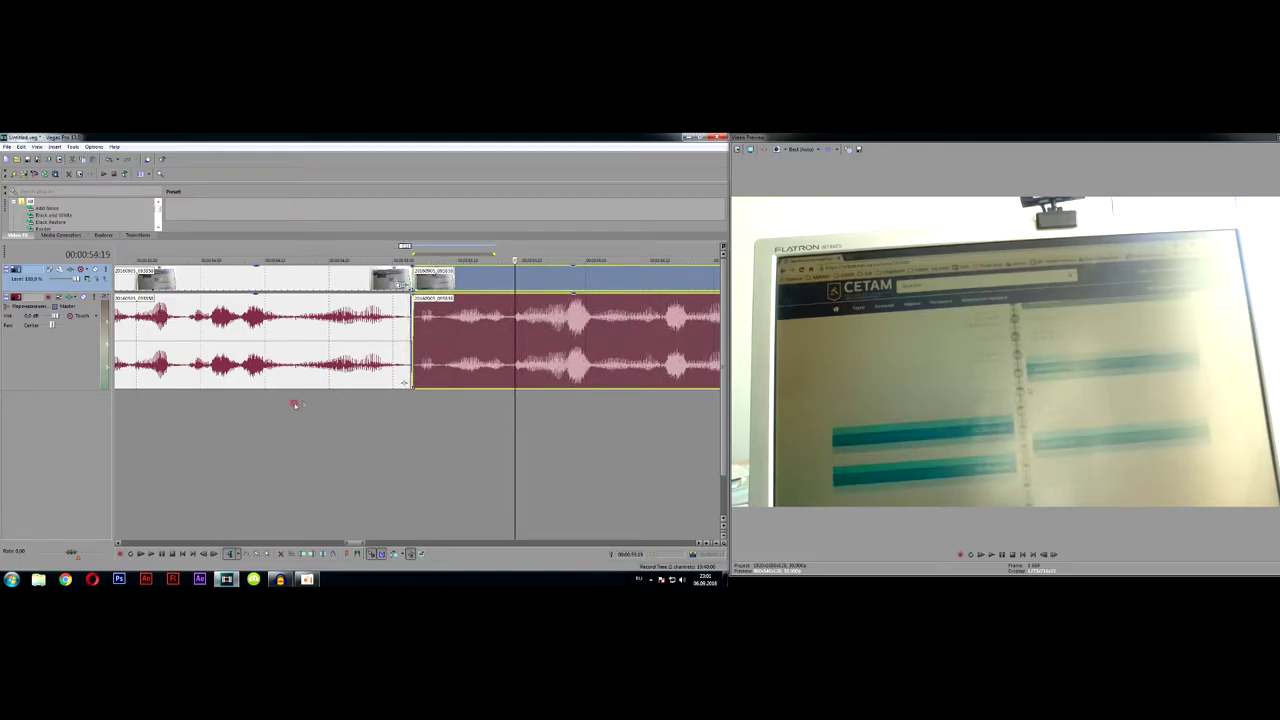
left_click(414, 403)
scroll(421, 403, "down", 2)
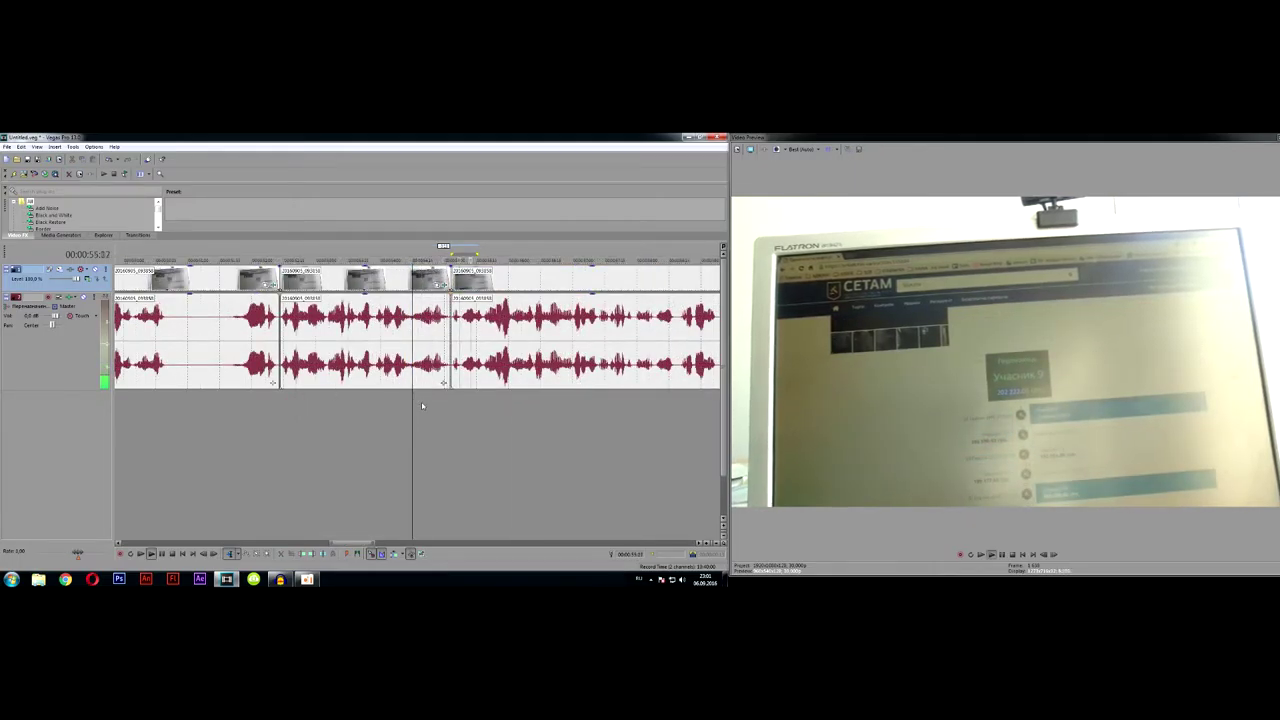
key("space")
key("space")
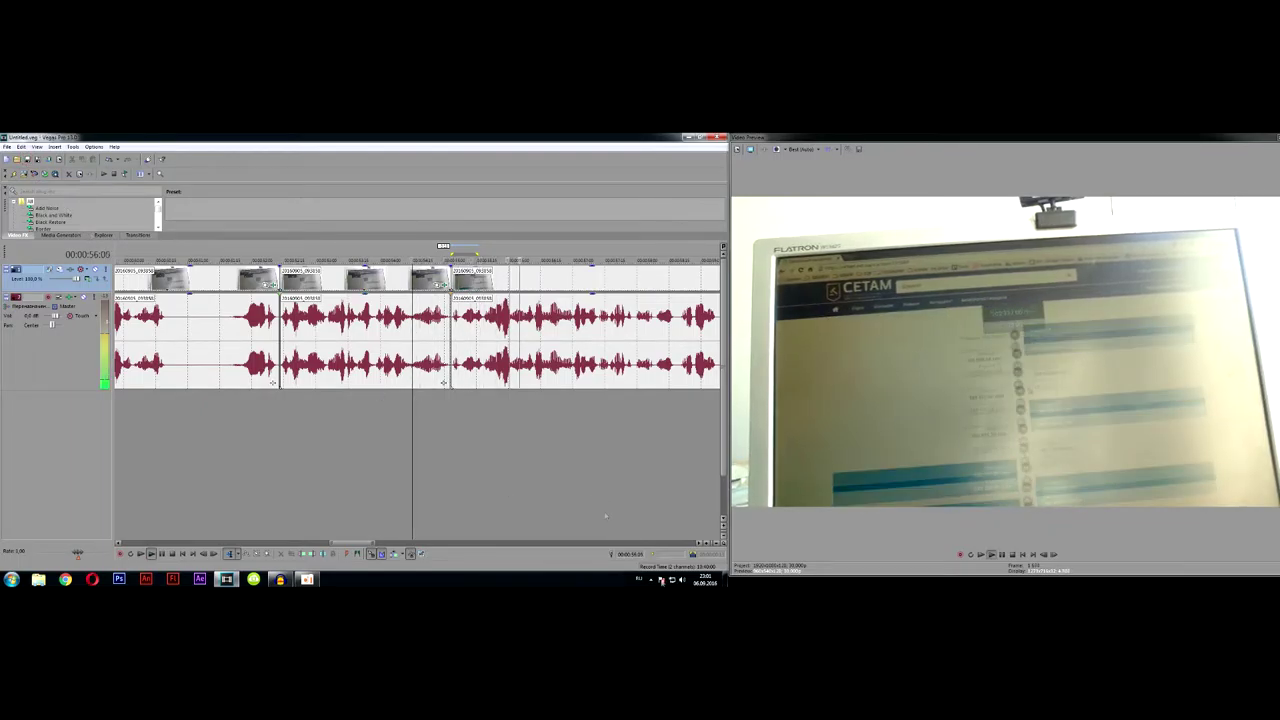
Step: Mark the short pause from 00:00:59:08 to 00:00:59:16 and delete it from both tracks
left_click(698, 543)
left_click(697, 543)
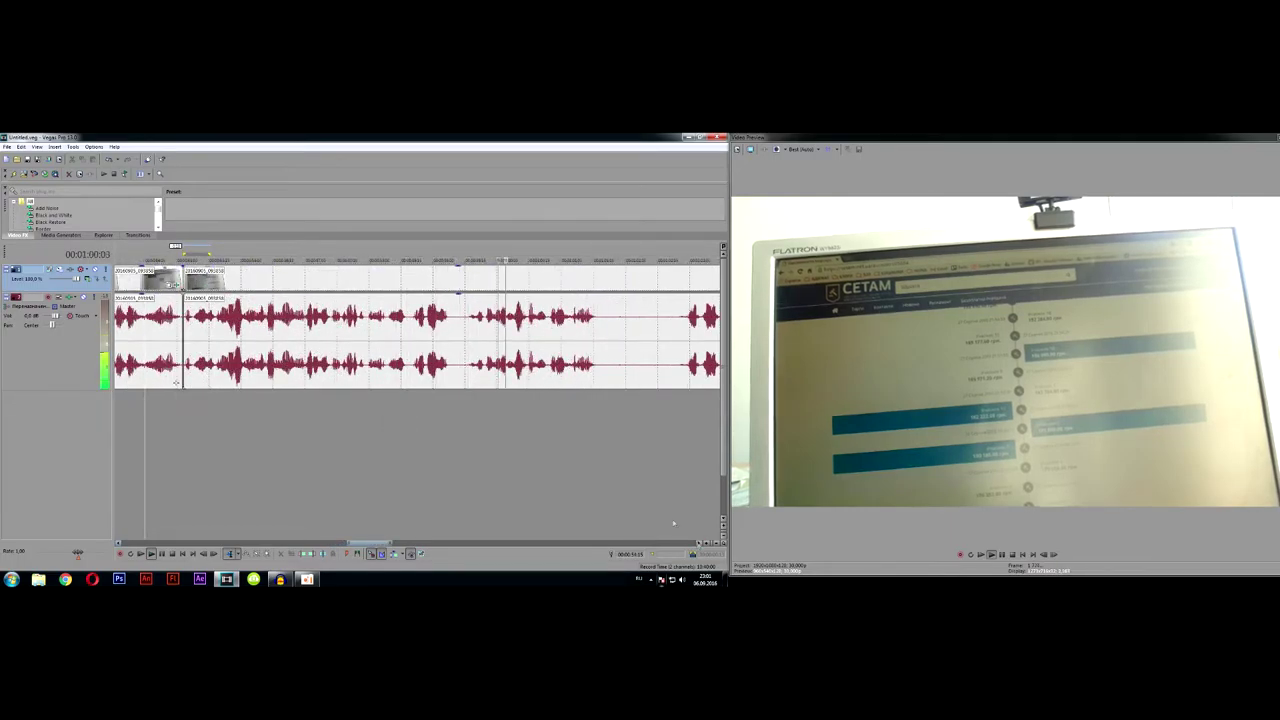
left_click_drag(452, 405, 464, 405)
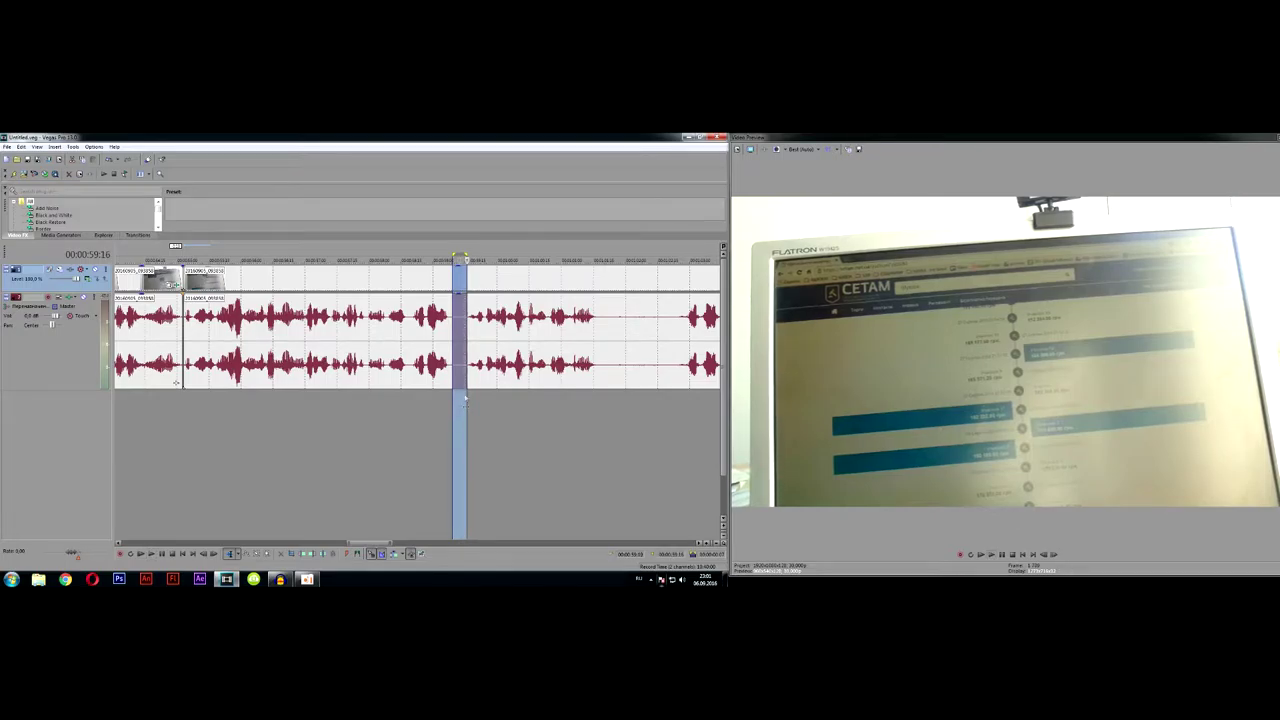
scroll(463, 400, "up", 2)
left_click_drag(412, 402, 380, 418)
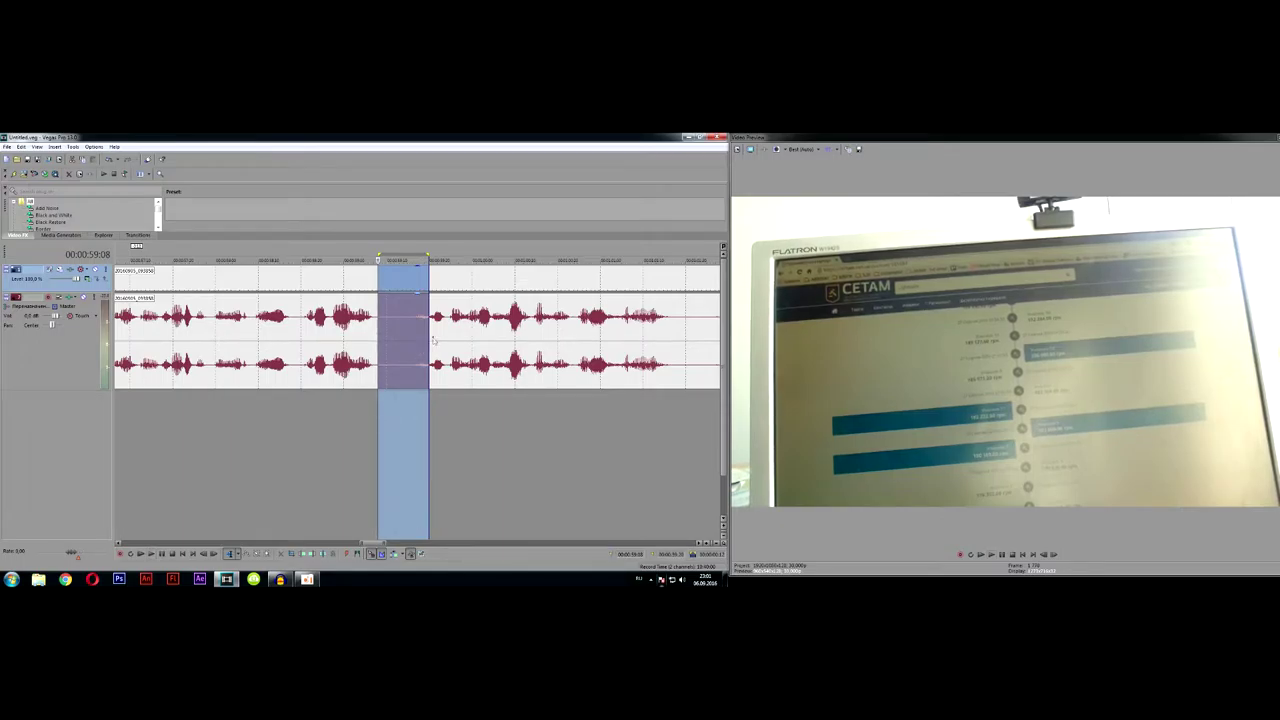
left_click_drag(430, 336, 414, 337)
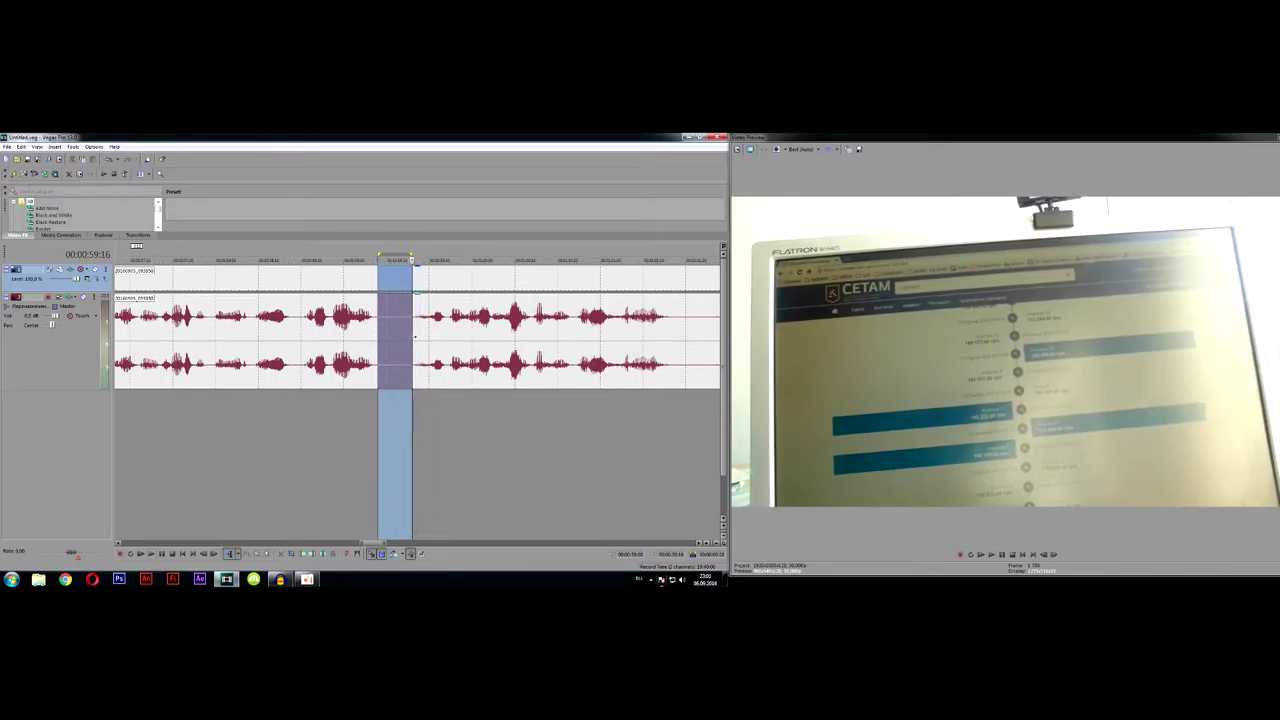
key("Delete")
Step: Move the following video and audio back to the cut at 00:00:59:08, and play across the join to check it
left_click(441, 279)
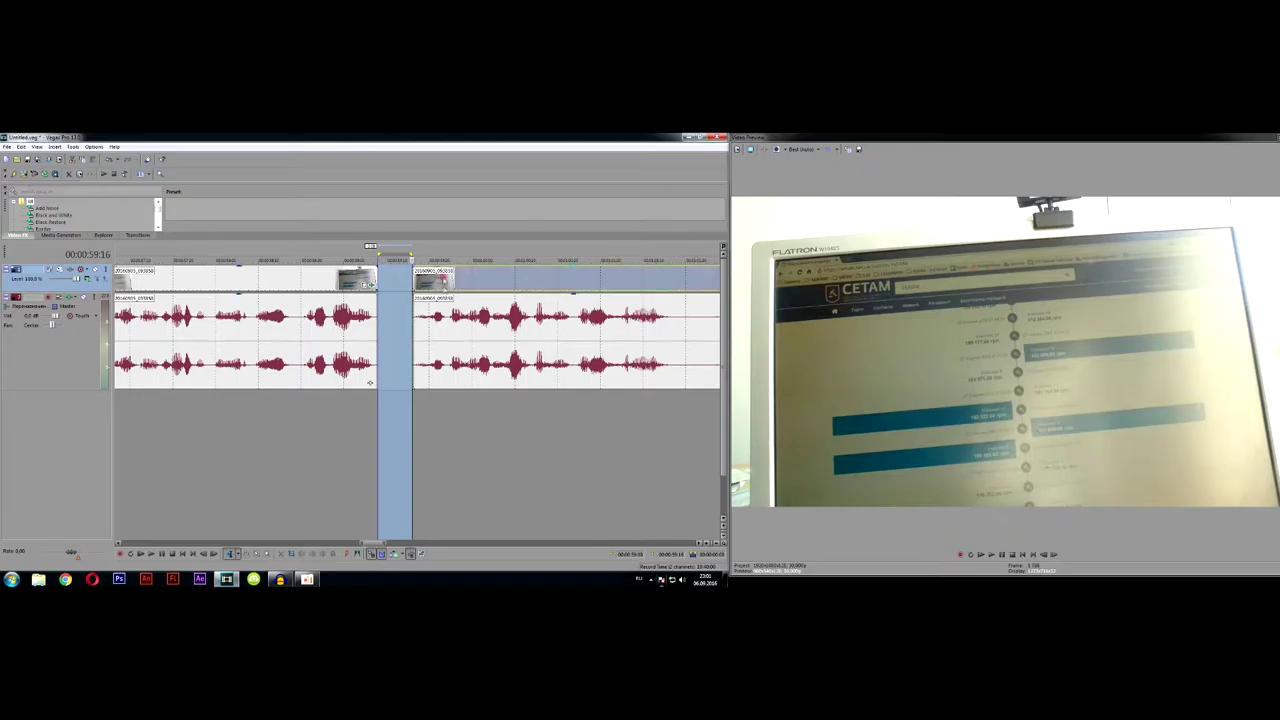
left_click(441, 320, "ctrl")
left_click_drag(478, 279, 440, 279)
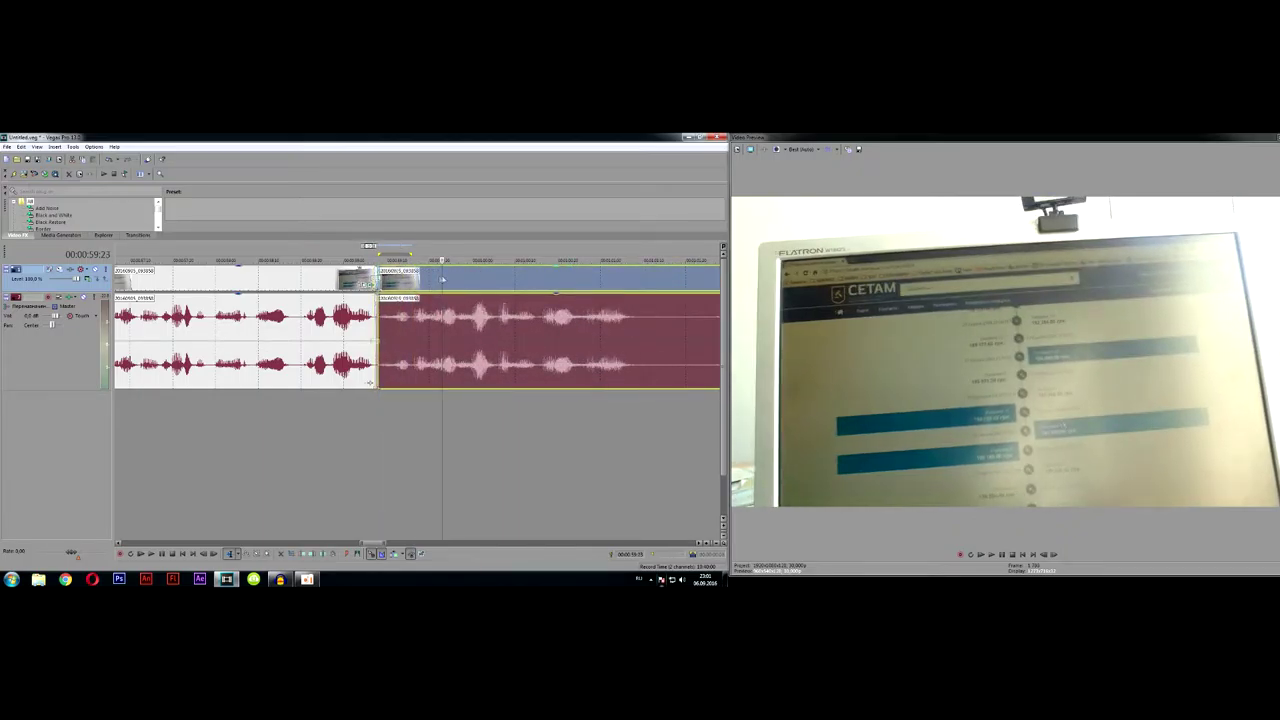
left_click(340, 425)
key("space")
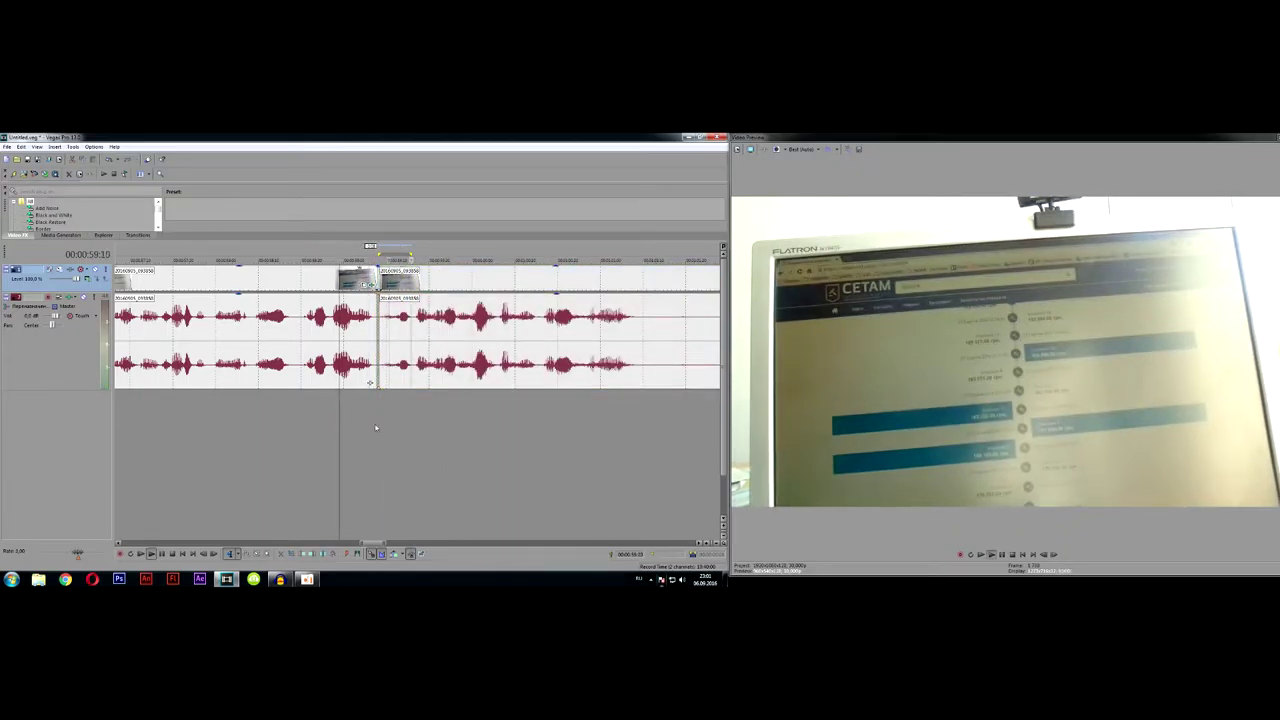
Step: Mark the long pause from just before 00:01:01:11 to the next speech and delete it from both tracks
scroll(374, 428, "down", 3)
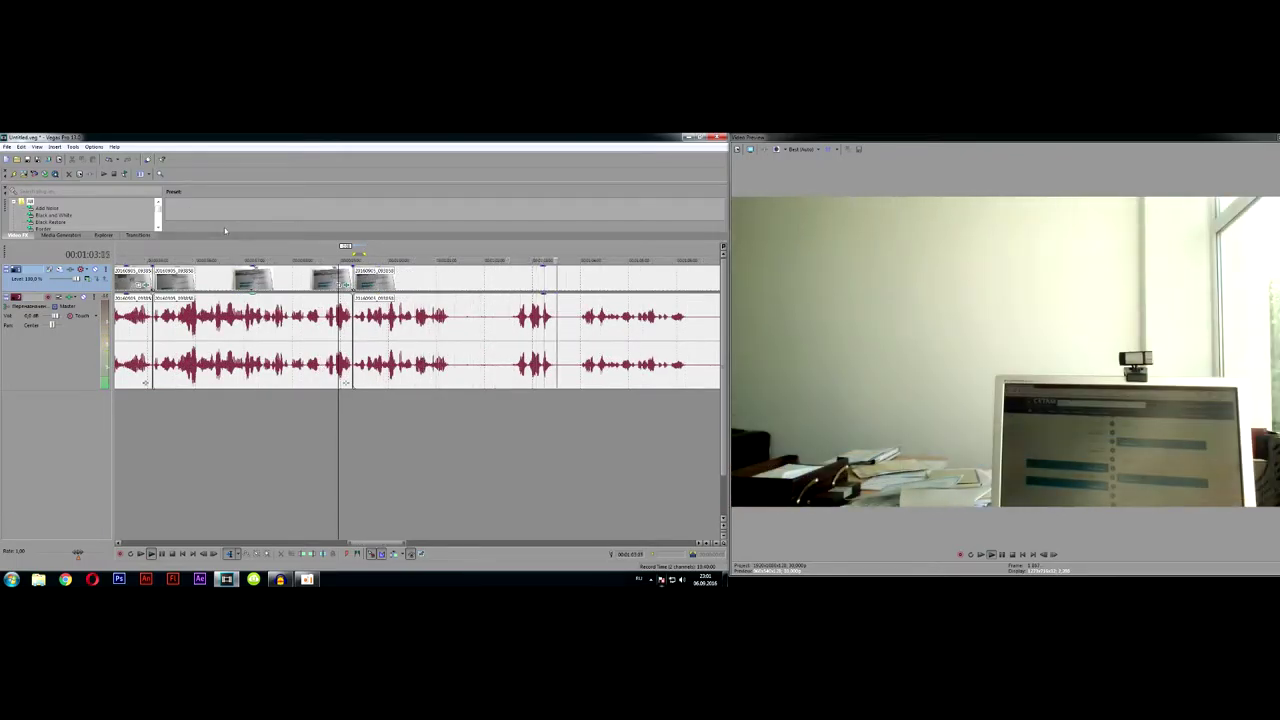
key("space")
left_click(451, 410)
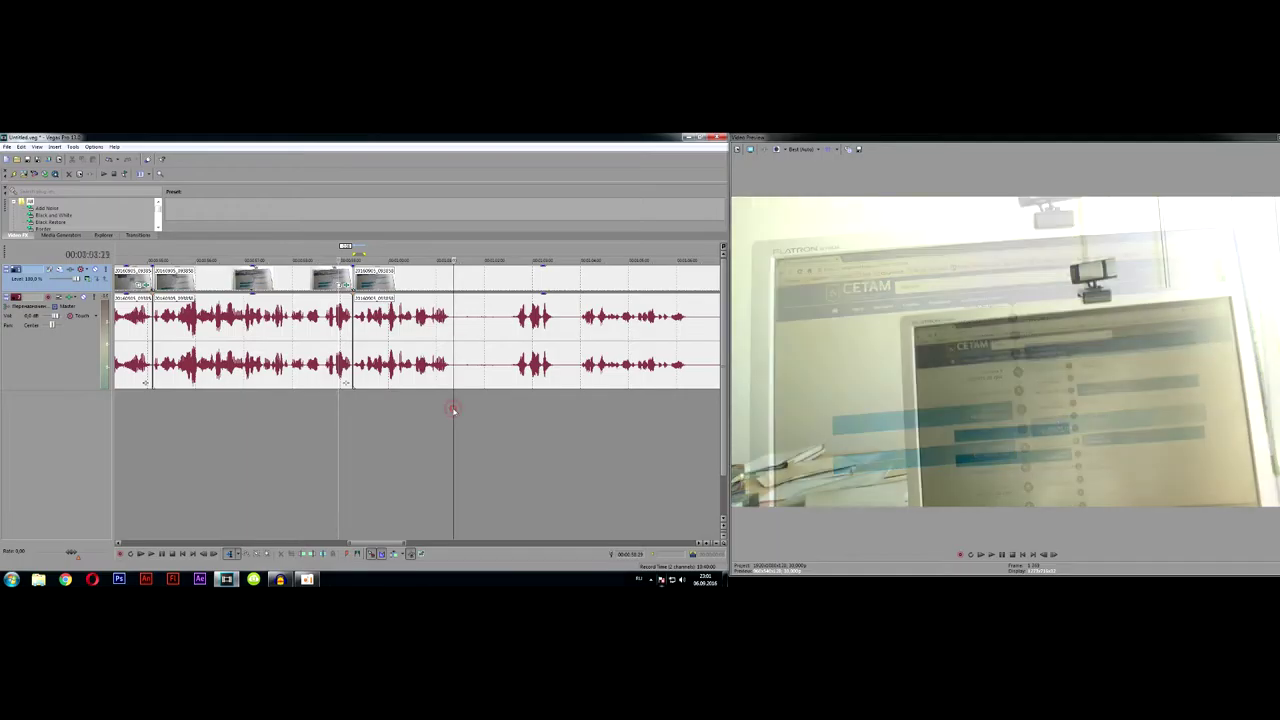
scroll(502, 356, "up", 8)
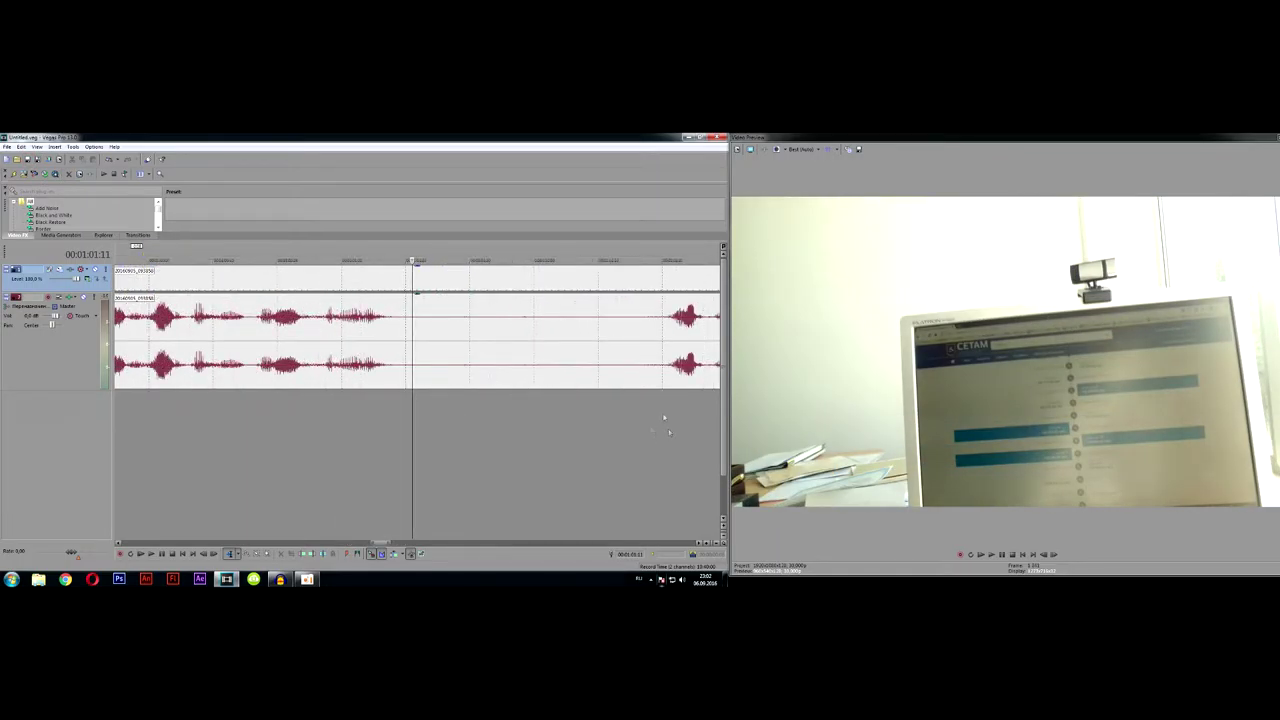
left_click_drag(637, 408, 399, 402)
key("Delete")
Step: Move the following video and audio back to the cut just before 00:01:01:11, and play across the join
scroll(624, 413, "down", 3)
left_click(531, 279)
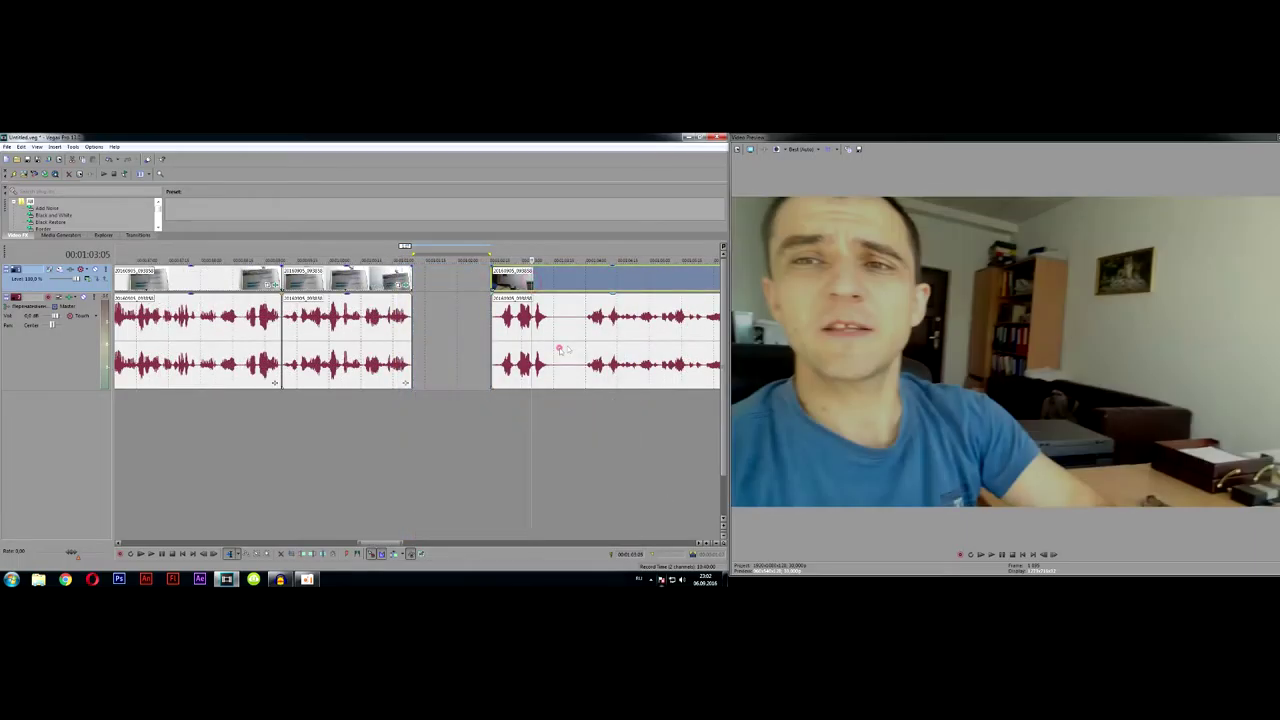
left_click(562, 348, "ctrl")
left_click_drag(583, 298, 505, 290)
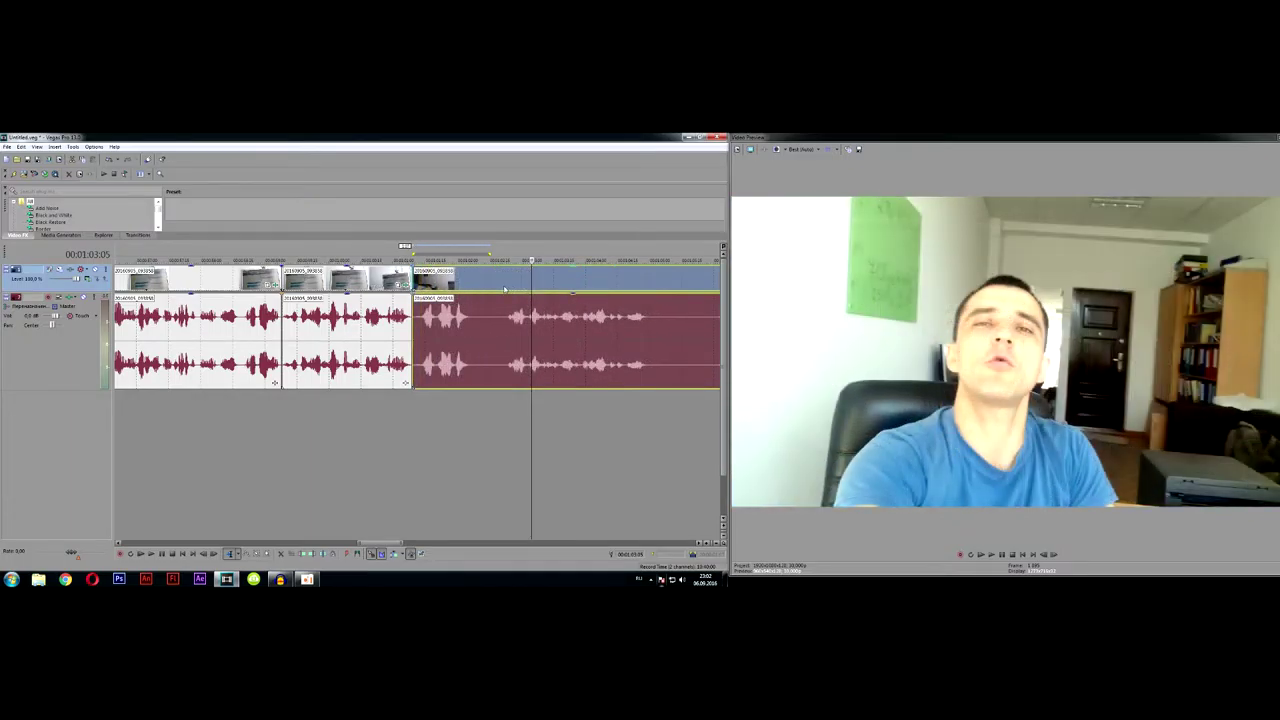
left_click(378, 430)
key("space")
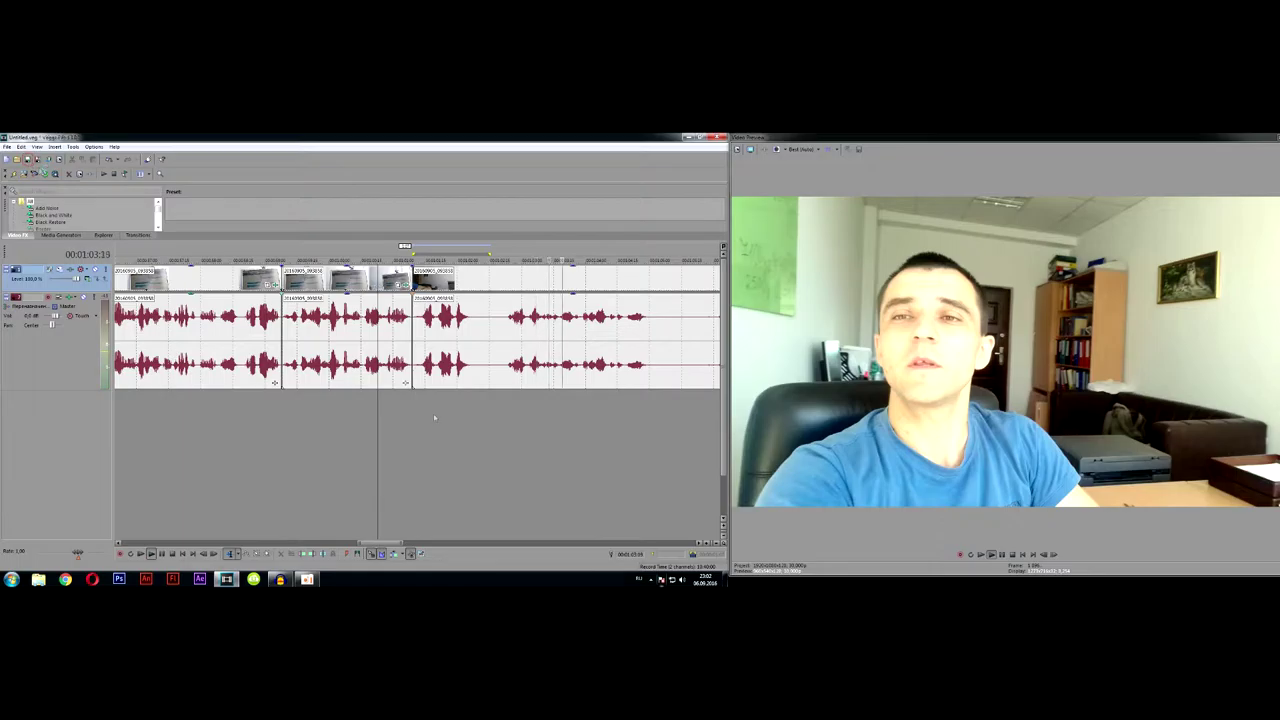
Step: Stop playback and mark the pause starting at 00:01:05:15, up to just before the next speech
left_click_drag(368, 543, 384, 544)
key("space")
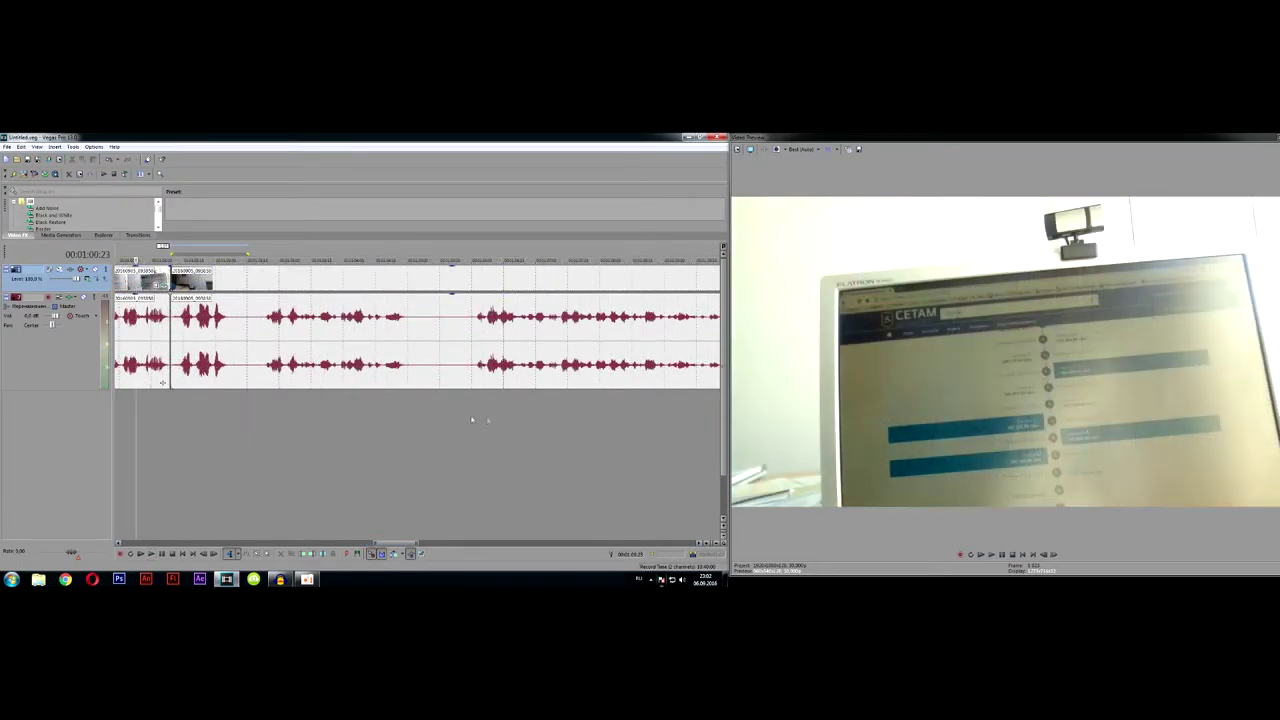
left_click_drag(471, 415, 439, 415)
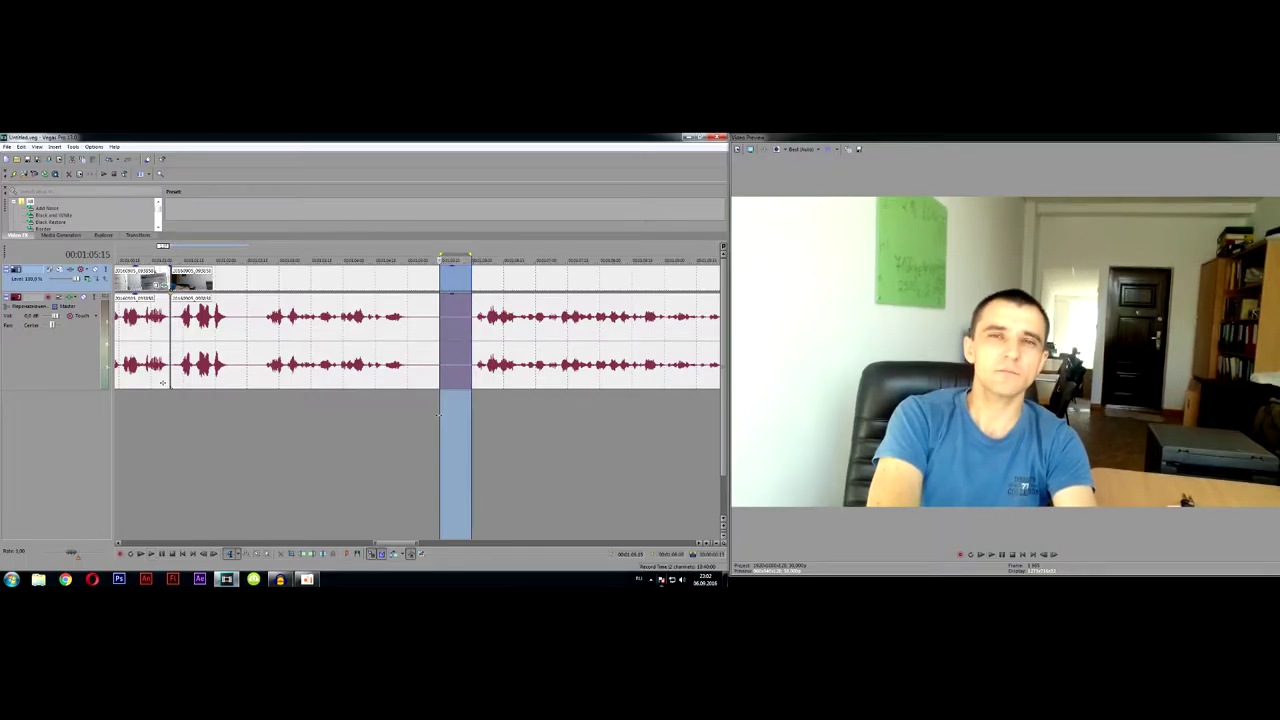
Step: Delete the silent stretch of video and audio from 00:01:04:29 to 00:01:06:02
scroll(478, 365, "up", 3)
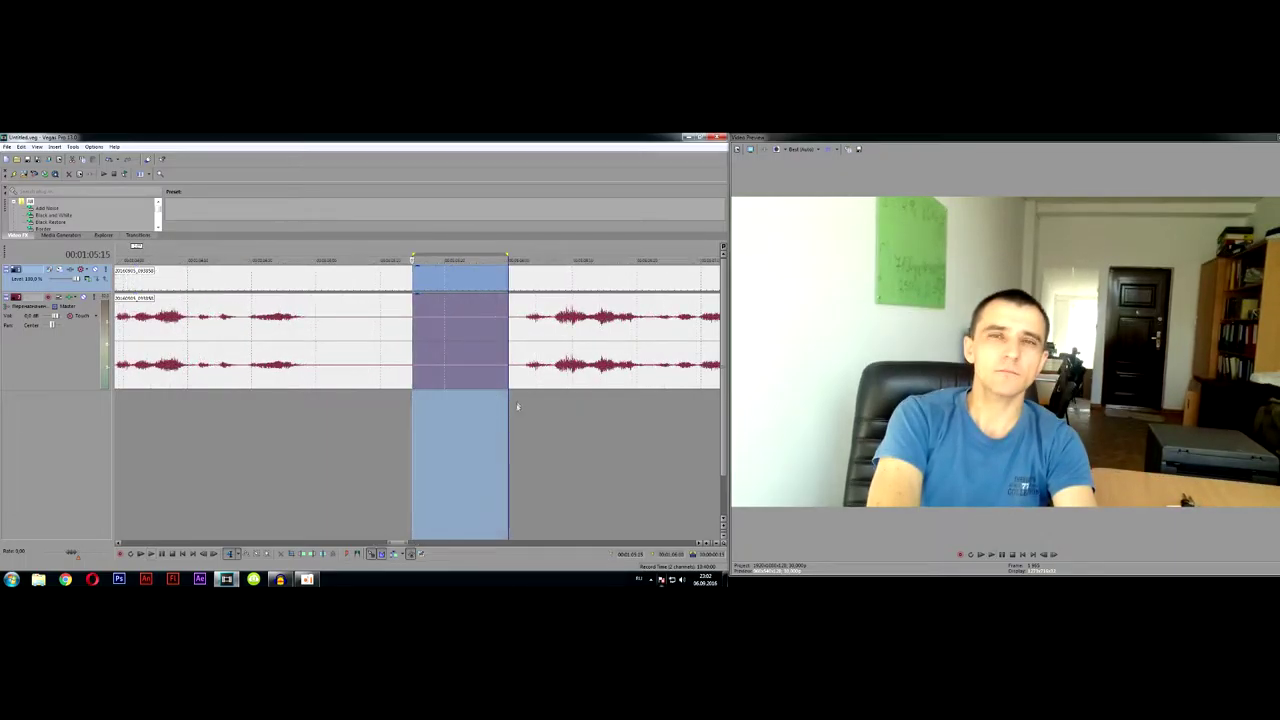
left_click_drag(508, 403, 517, 403)
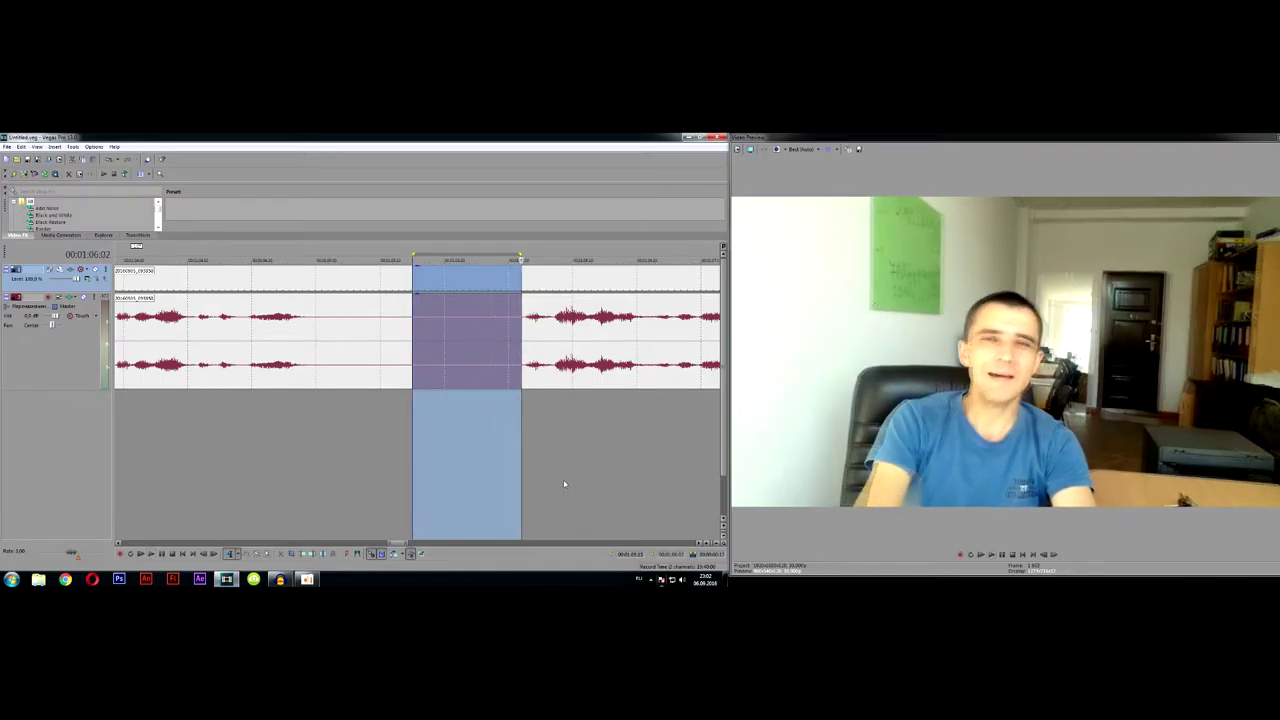
left_click_drag(411, 408, 309, 404)
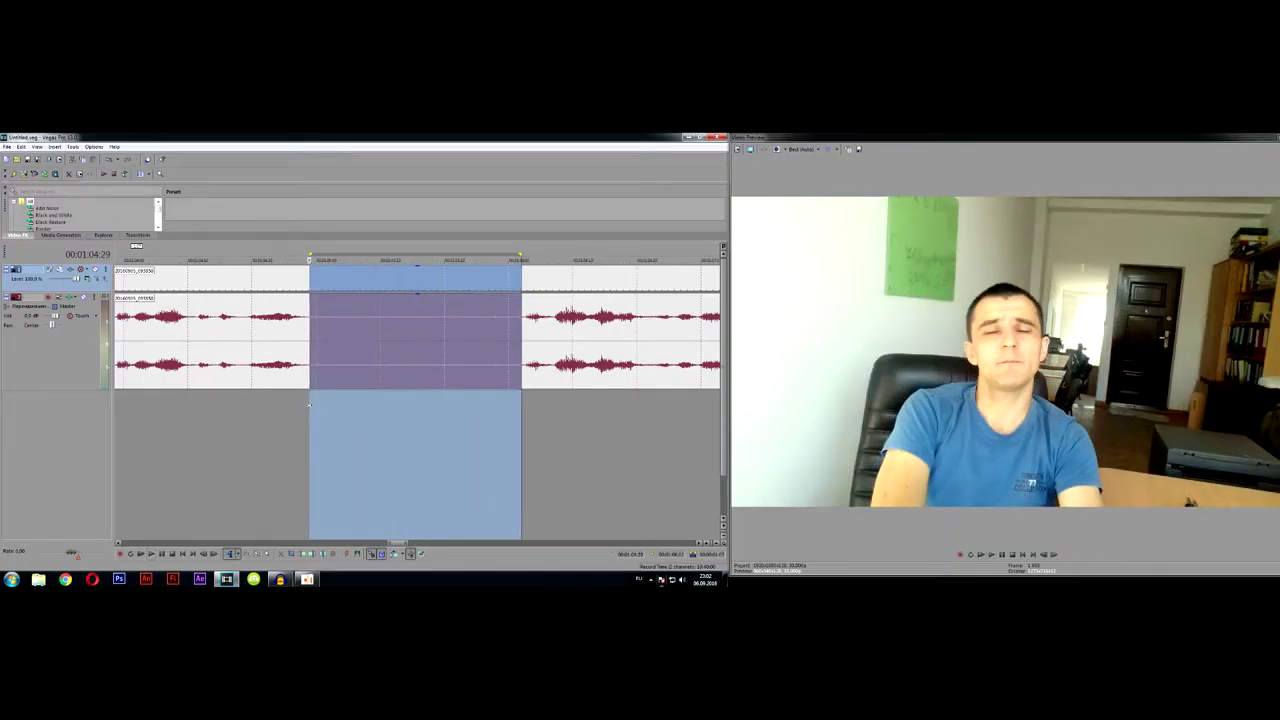
key("Delete")
Step: Shift the clip after the cut back to 00:01:04:29 to close the gap, and play across the join
left_click(533, 271)
left_click_drag(557, 282, 434, 282)
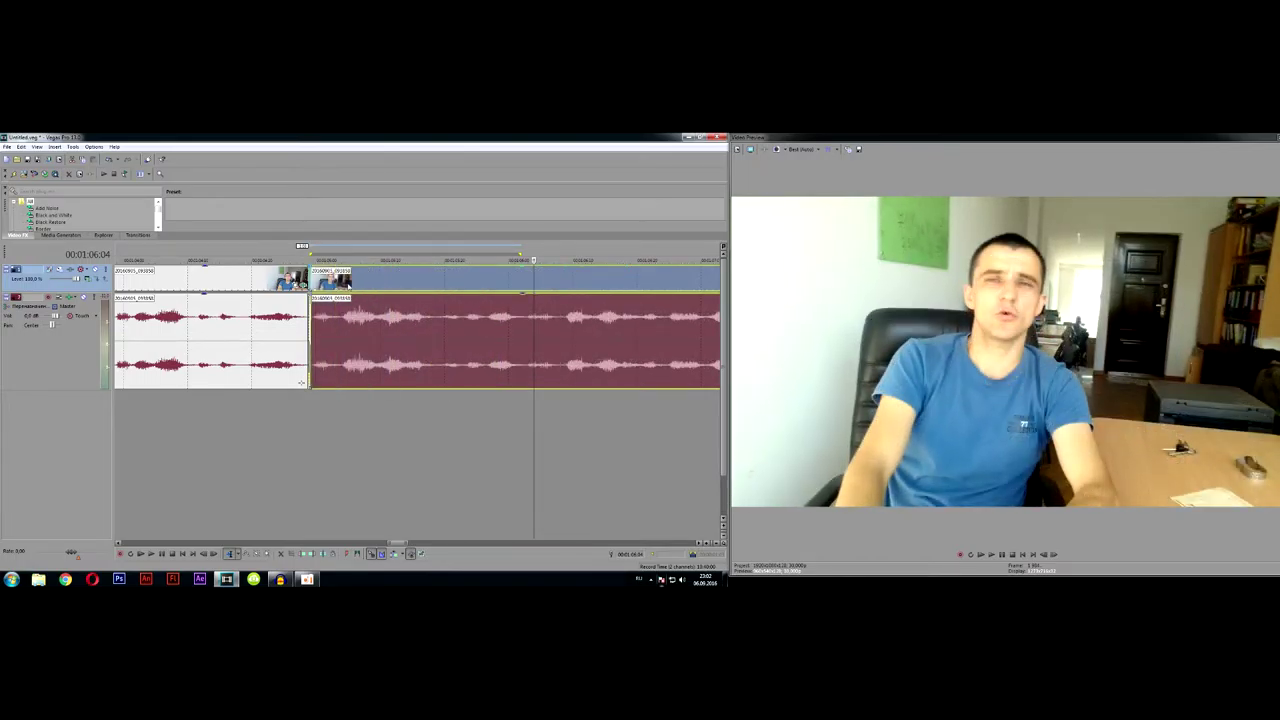
left_click(214, 448)
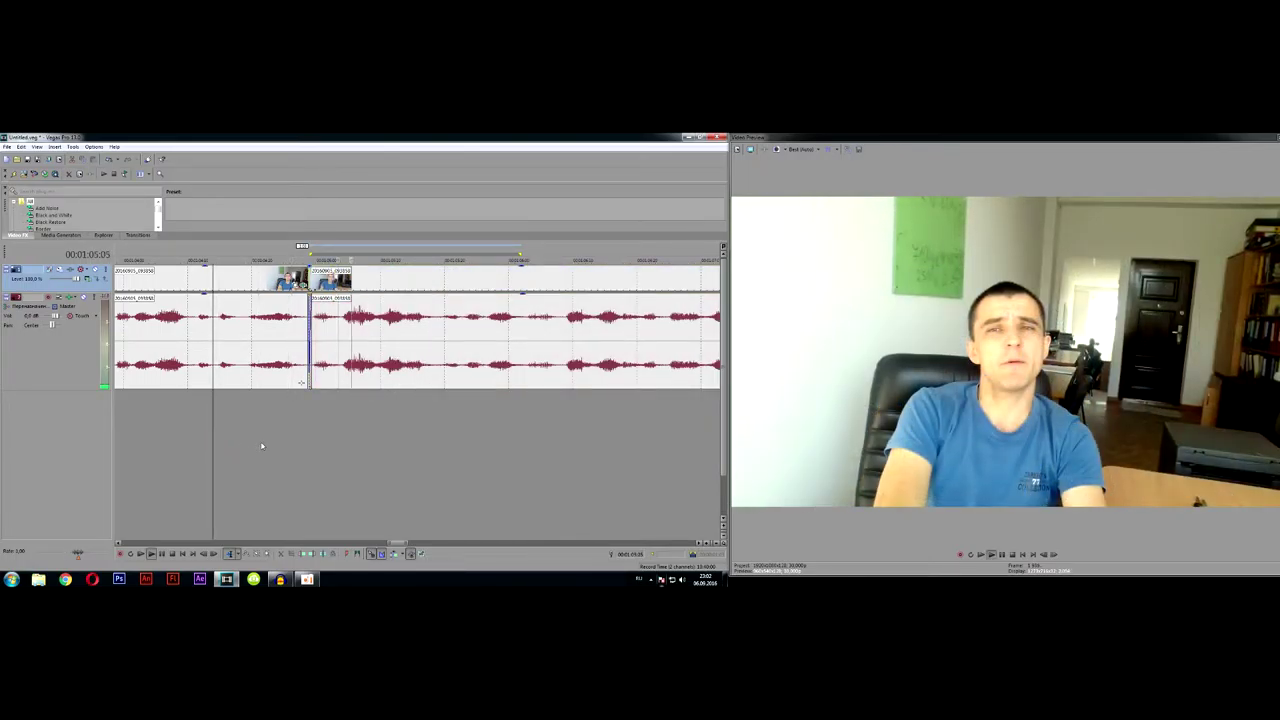
key("space")
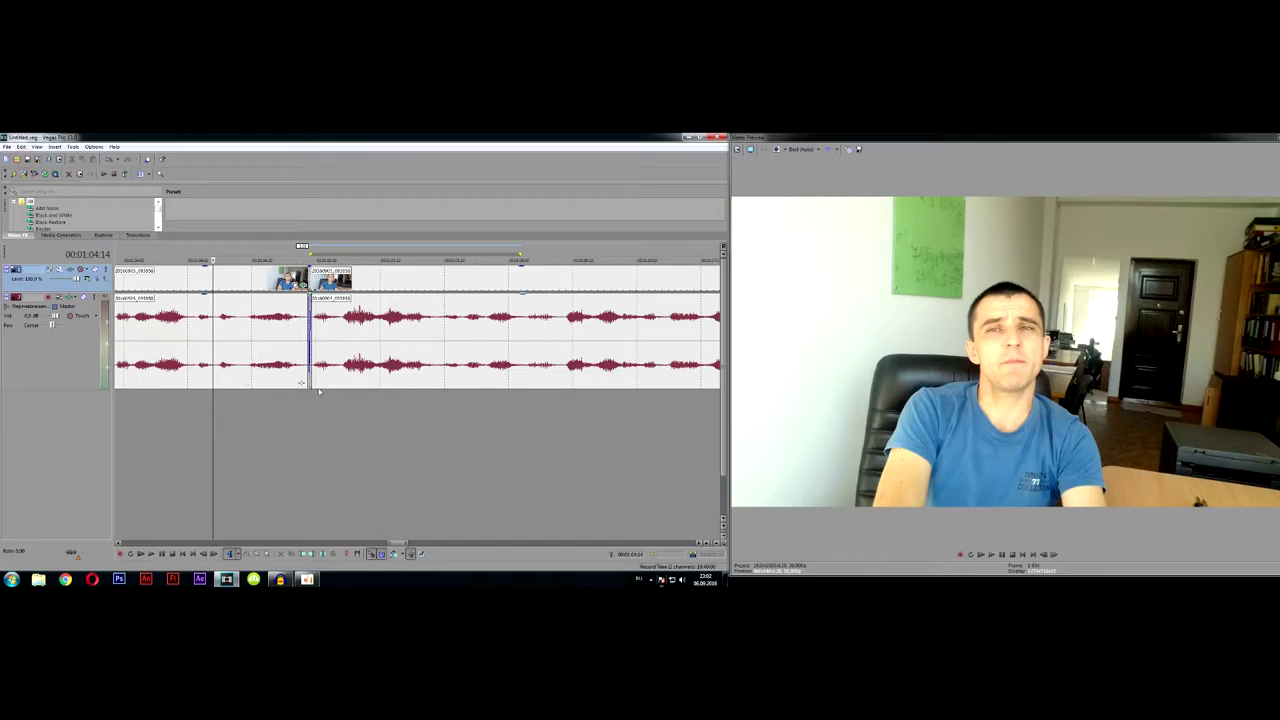
Step: Delete the pause in the video and audio from 00:01:02:06 to 00:01:02:23
scroll(318, 391, "up", 3)
left_click_drag(200, 408, 248, 405)
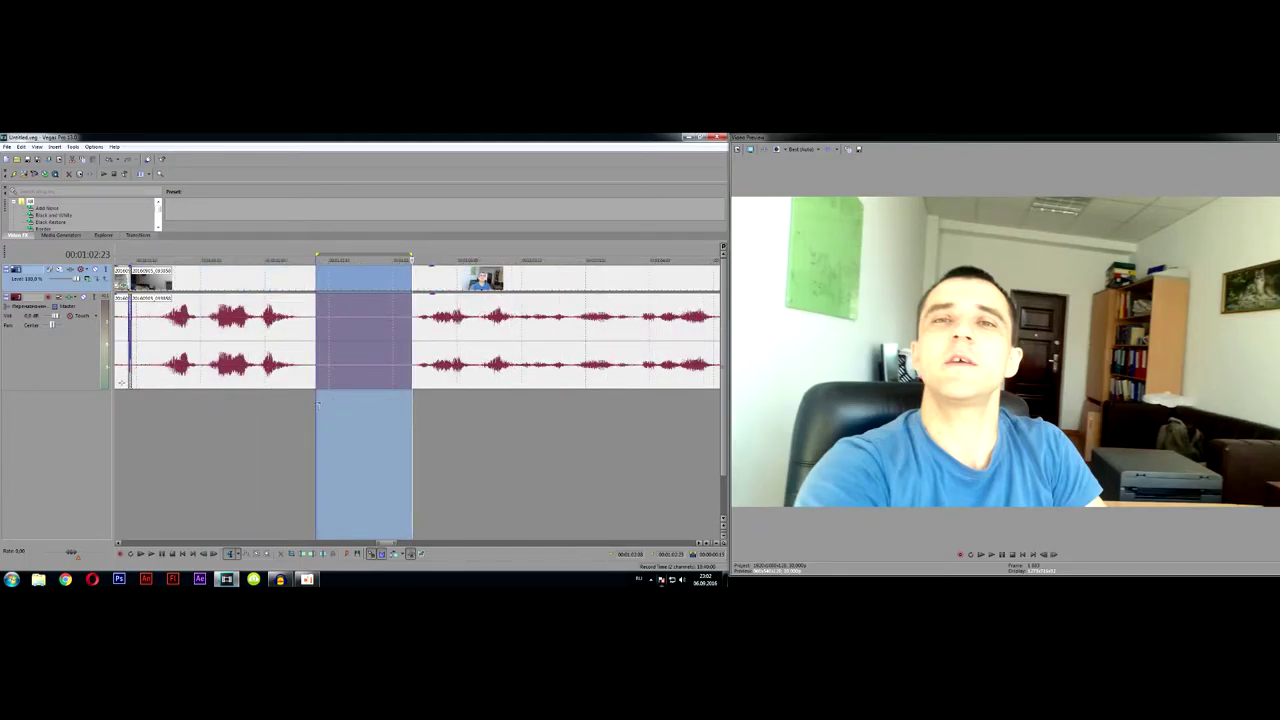
left_click_drag(318, 403, 302, 401)
key("space")
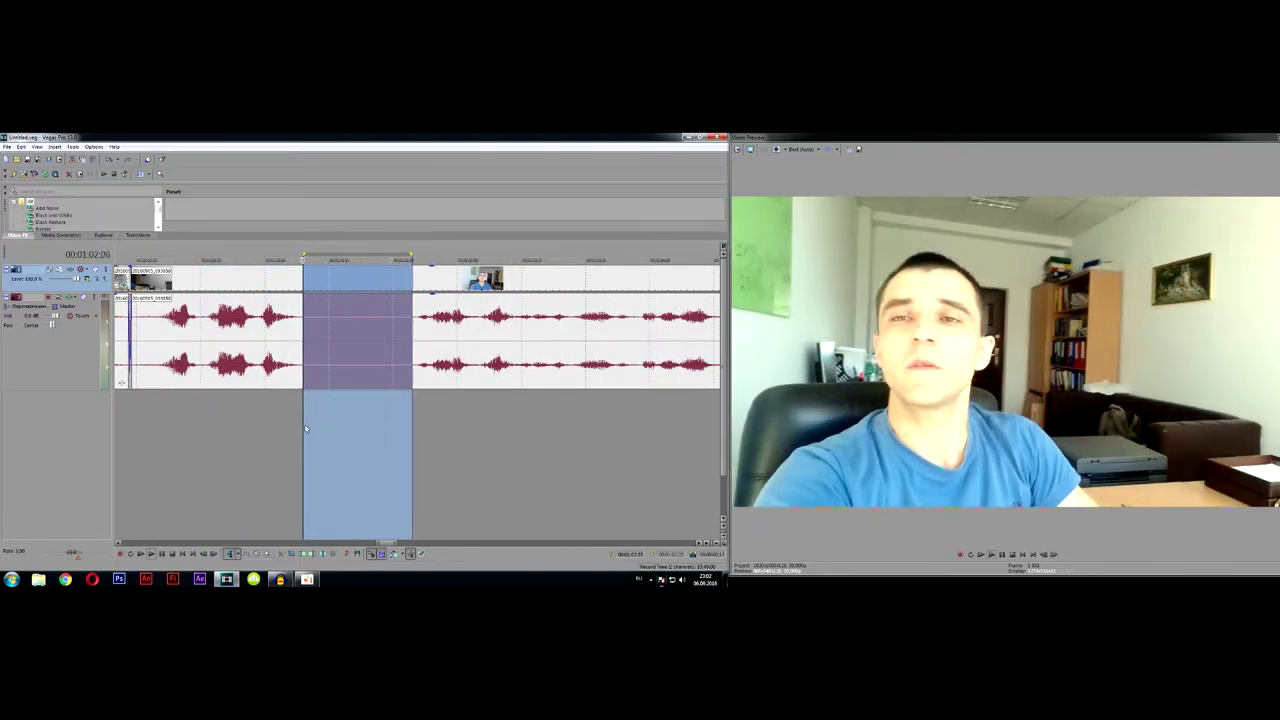
key("space")
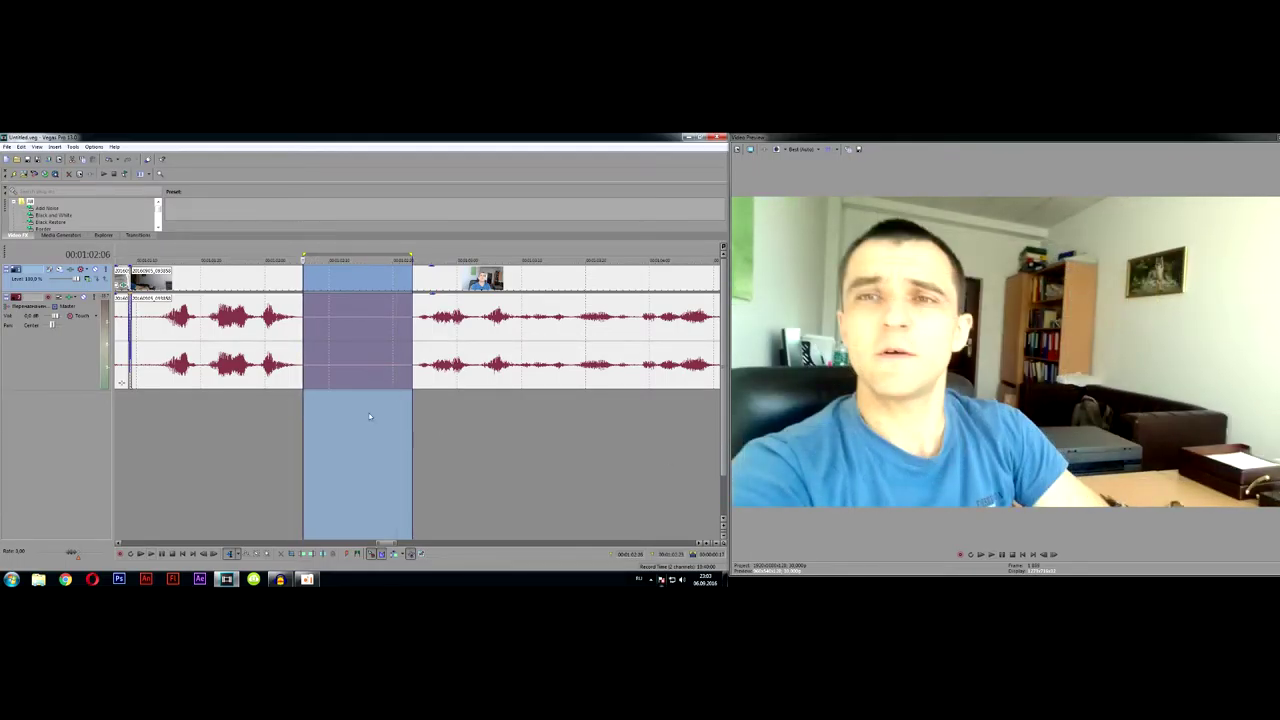
key("Delete")
Step: Select both clips after the gap together and shift them back so they start at 00:01:02:06
scroll(483, 362, "down", 5)
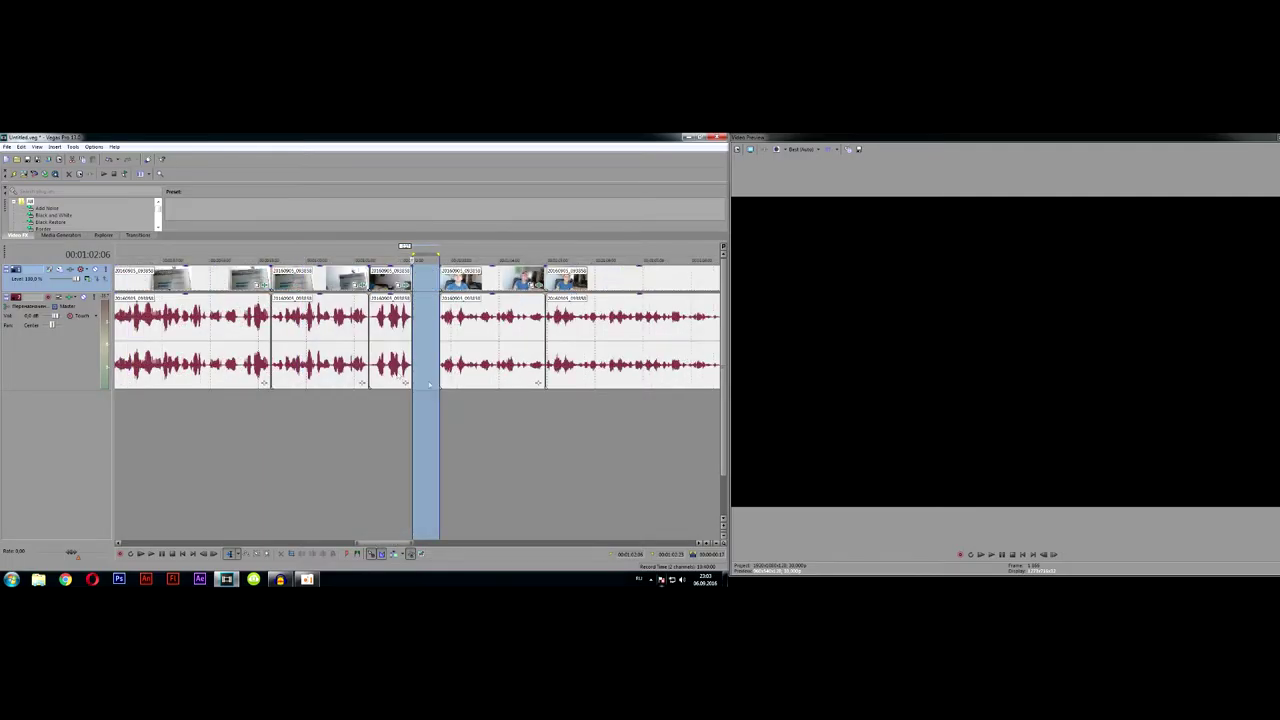
left_click(618, 333)
left_click(538, 382, "ctrl")
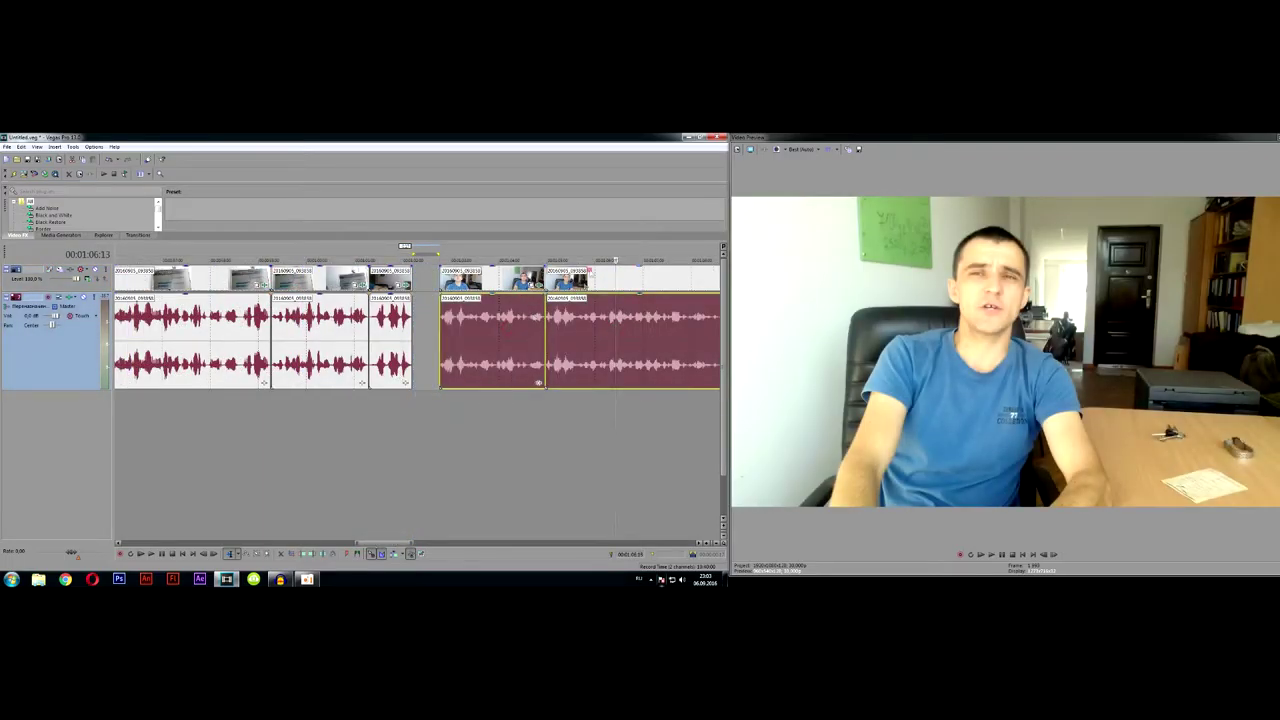
left_click_drag(538, 382, 512, 382)
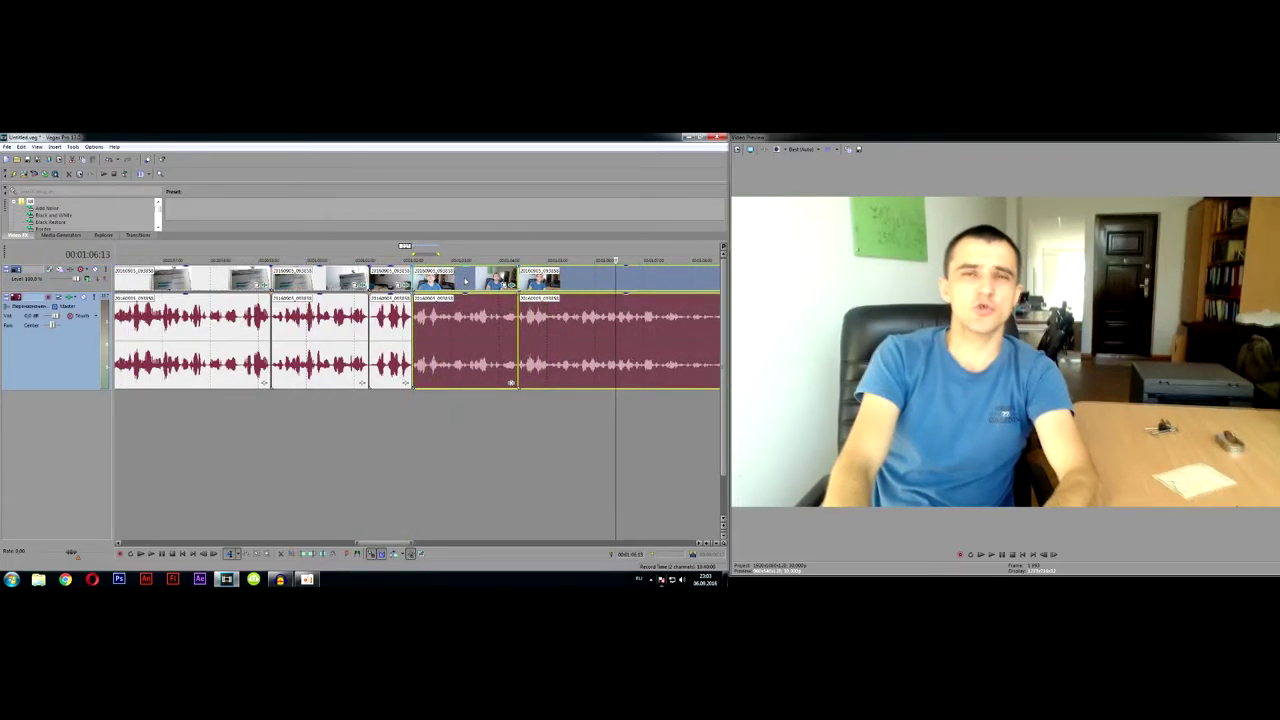
Step: Play and step through the edited footage from about 00:01:01:22, checking the joins and looking for further pauses
left_click(390, 411)
key("space")
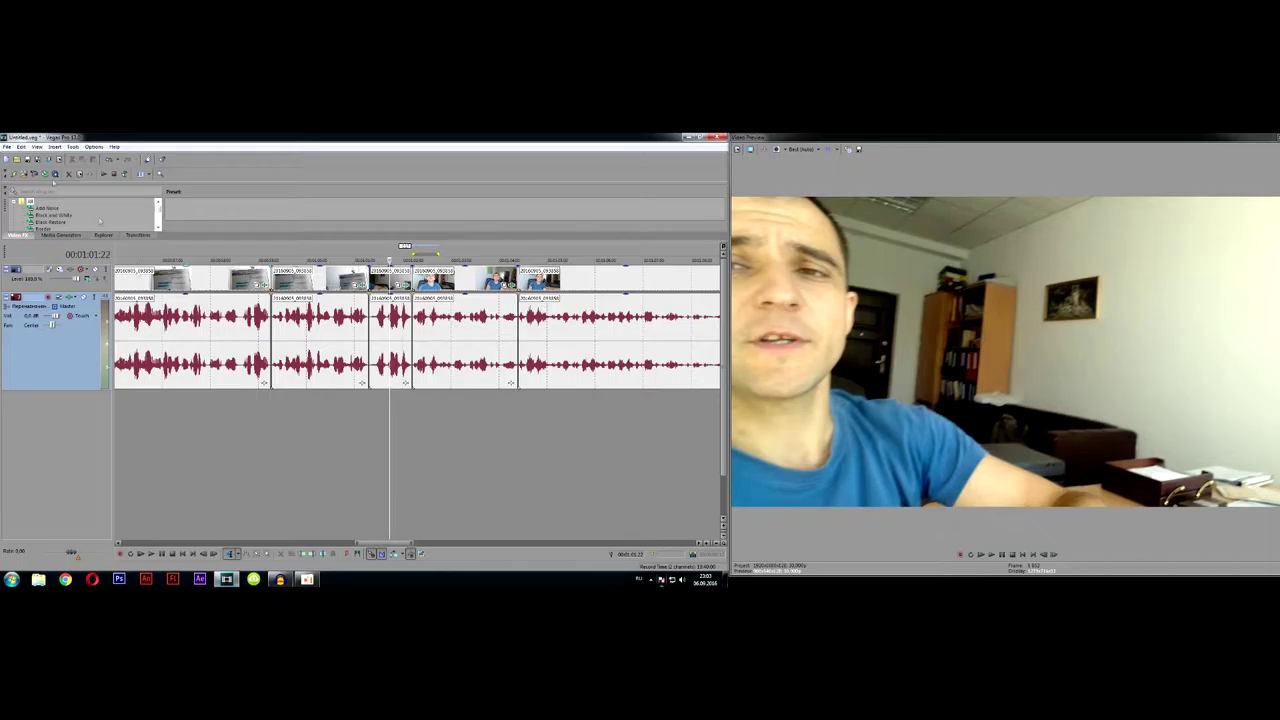
scroll(485, 334, "up", 3)
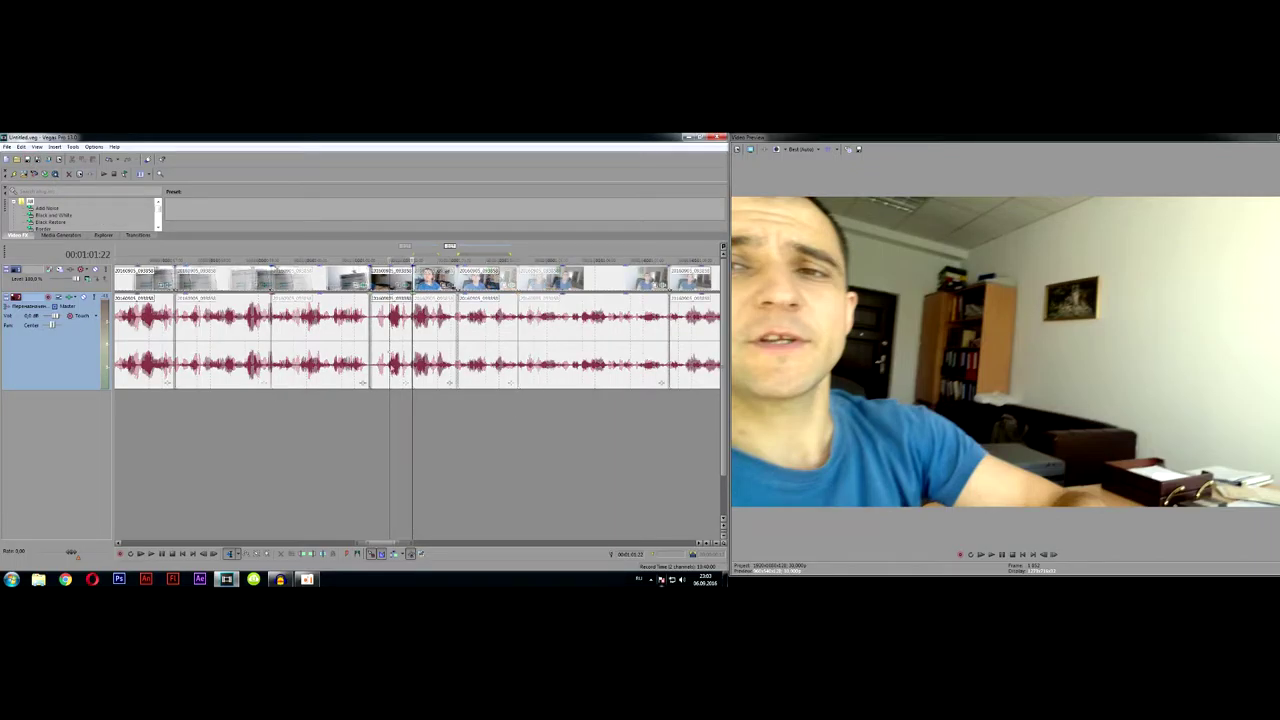
left_click(464, 400)
key("Right")
key("Right")
key("Right")
key("Left")
key("Left")
key("Right")
key("Left")
key("Left")
key("Right")
key("Left")
key("Left")
key("Left")
key("Left")
key("Left")
key("Left")
key("Left")
key("Left")
key("Left")
key("Left")
key("Left")
key("Left")
key("Left")
key("Left")
key("space")
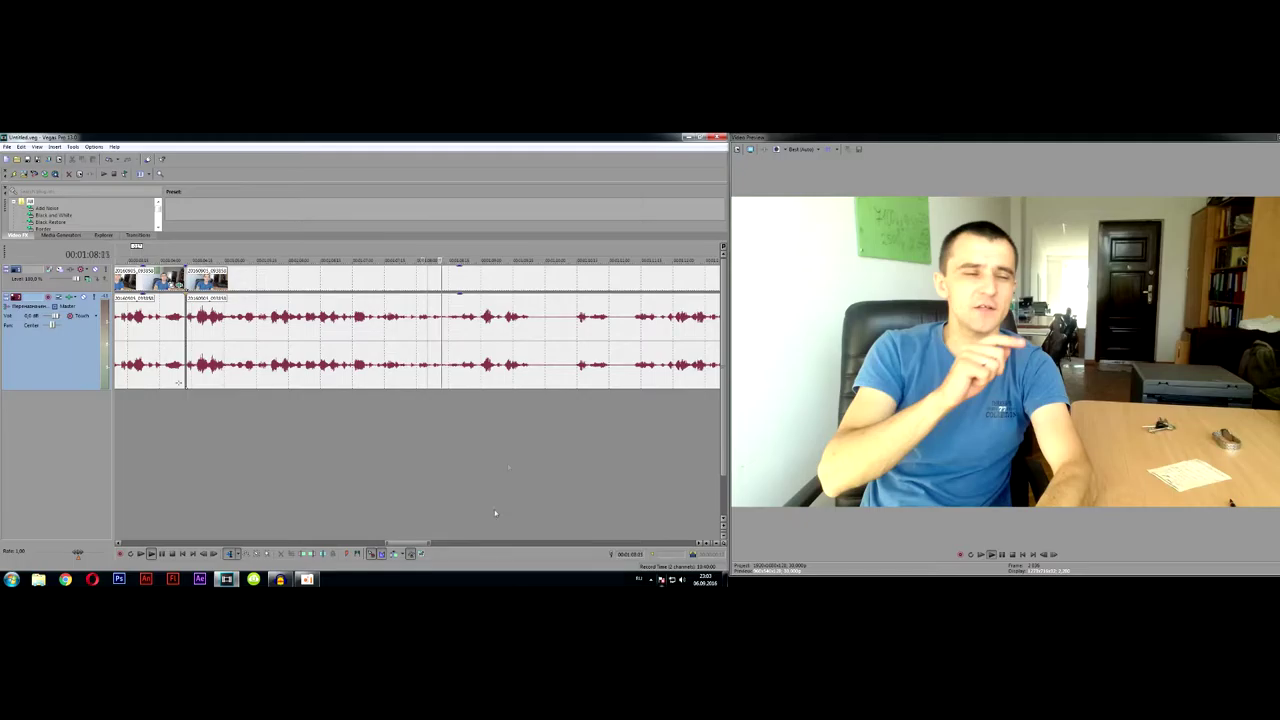
left_click_drag(405, 543, 424, 545)
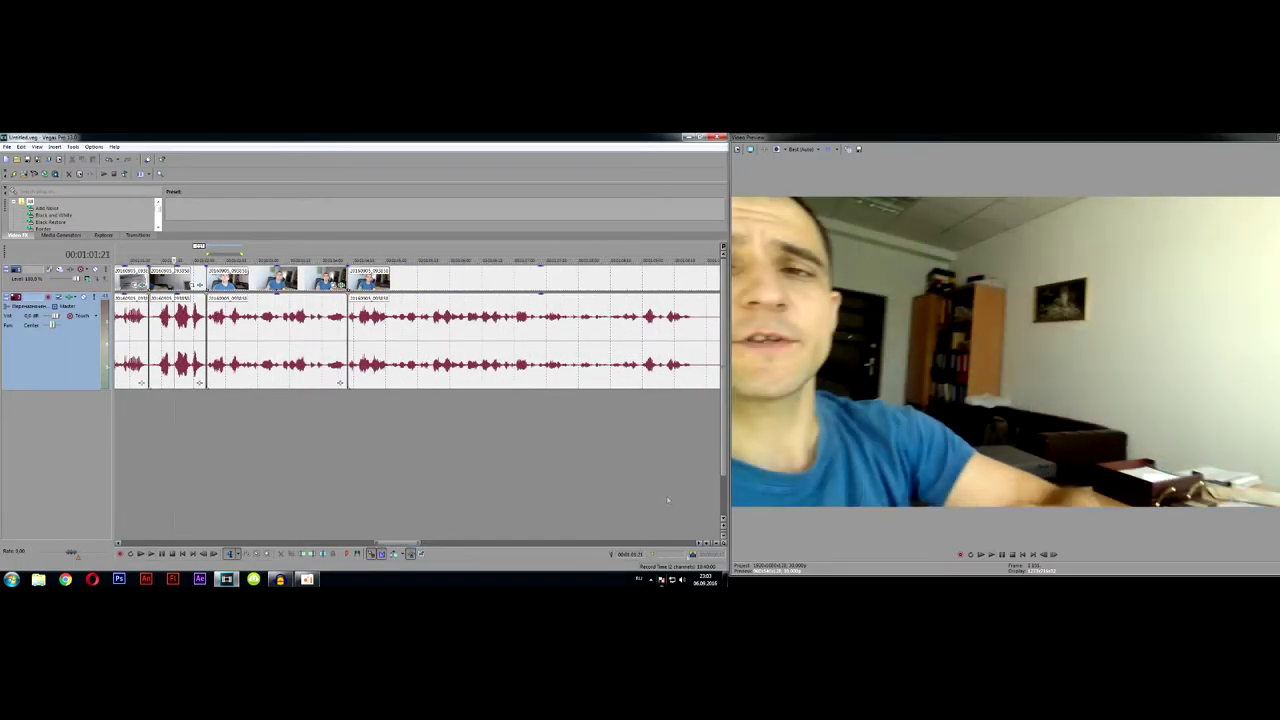
scroll(335, 416, "up", 8)
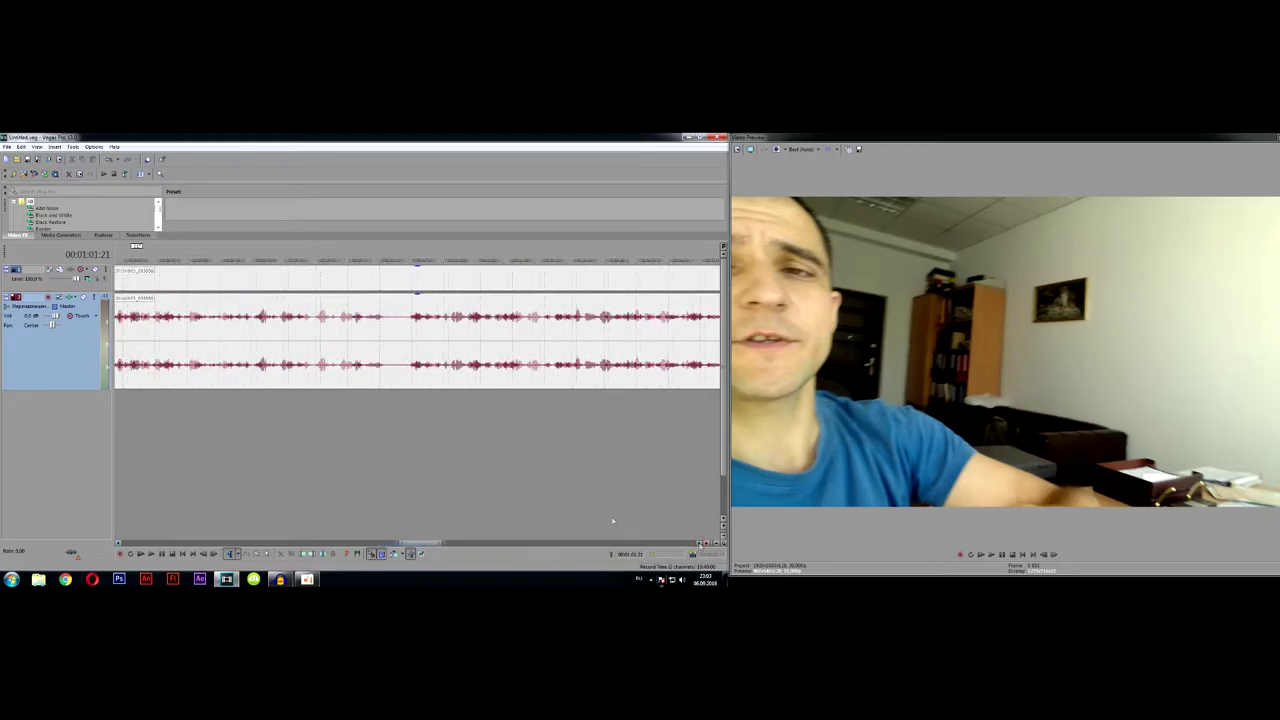
Step: Cut out the pause from 00:01:09:24 to 00:01:10:14 and shift the following clip back to close the gap
left_click(308, 414)
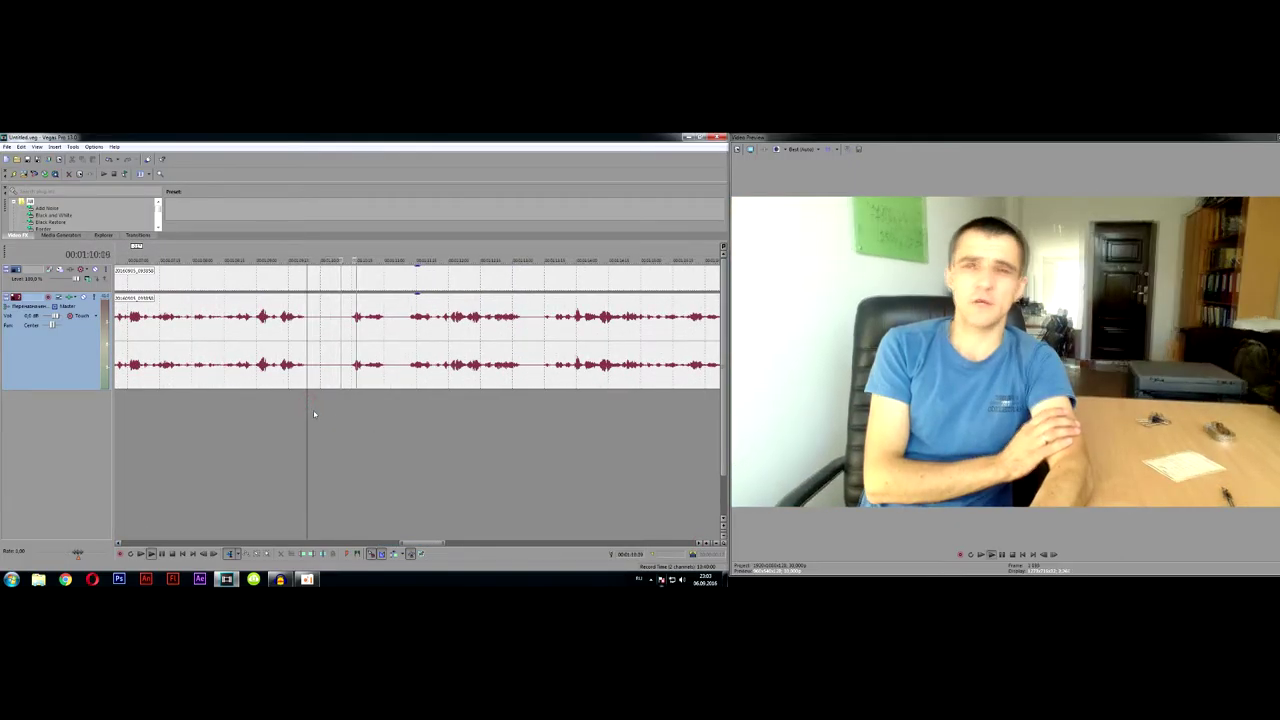
scroll(351, 376, "up", 2)
left_click_drag(541, 407, 414, 409)
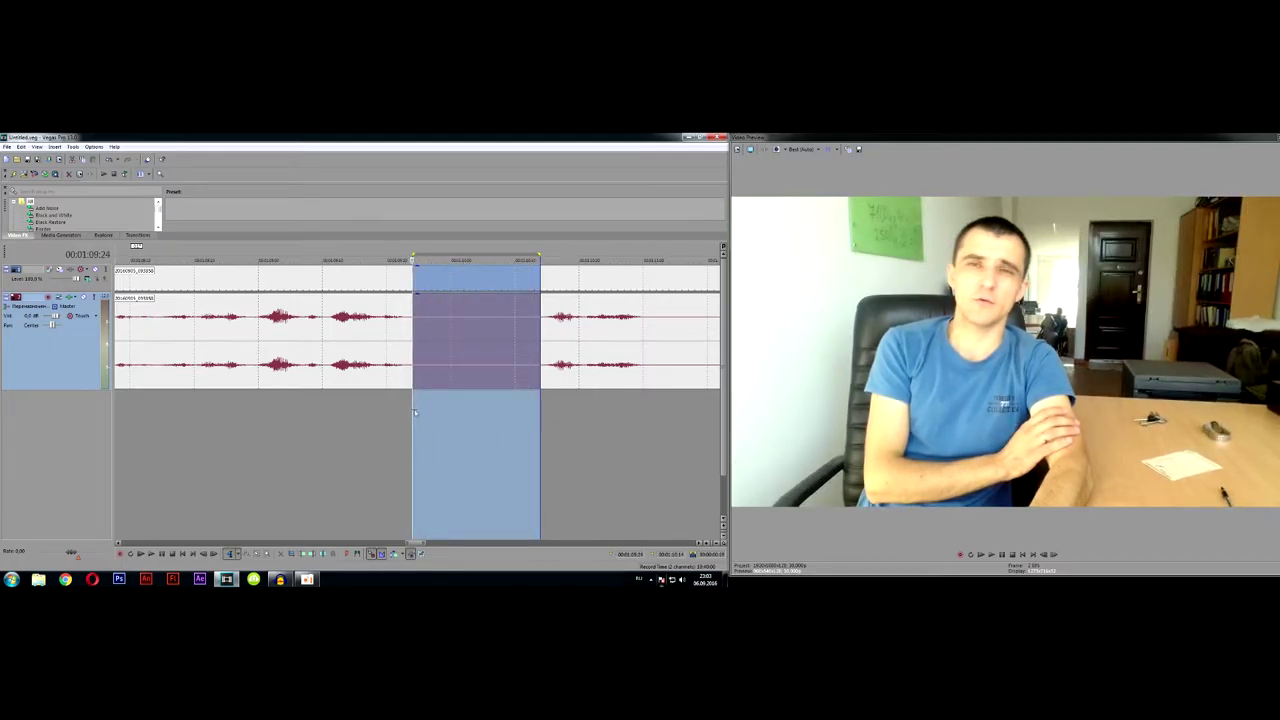
key("Delete")
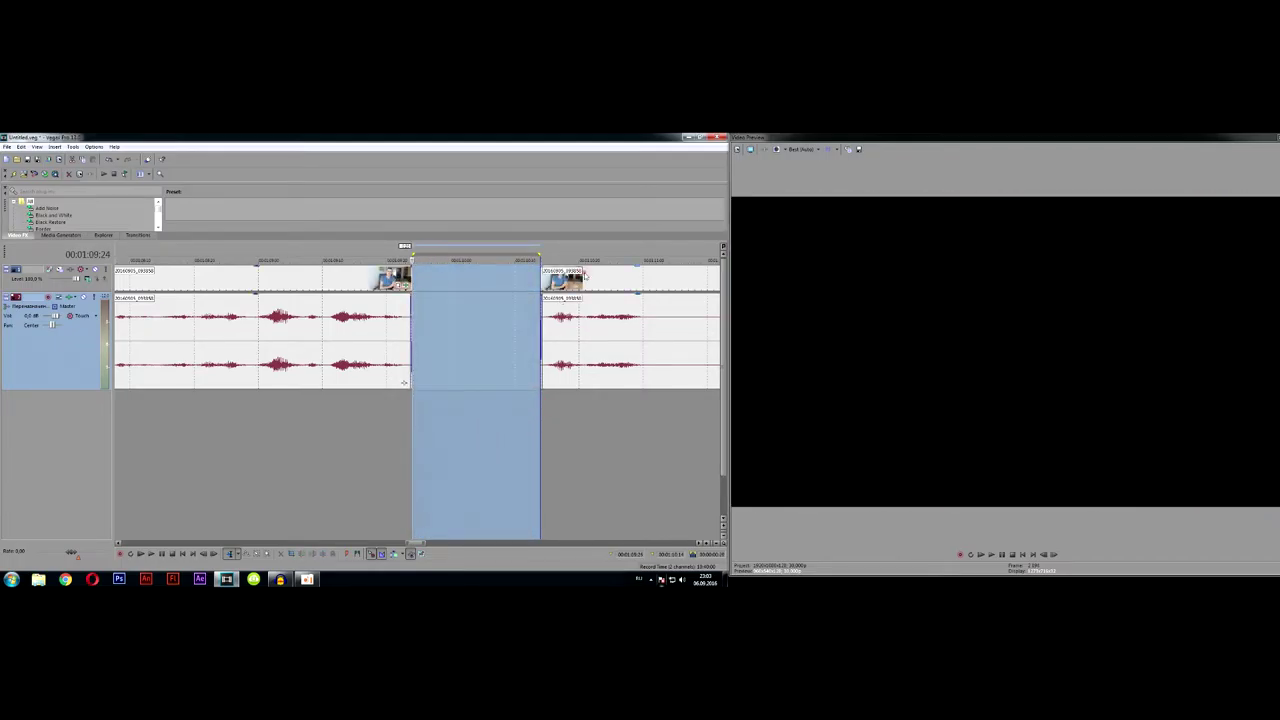
left_click_drag(586, 275, 483, 284)
Step: Cut out the silent stretch from about 00:01:10:10 to 00:01:10:21 and move the following clip against the preceding one
left_click_drag(515, 418, 585, 418)
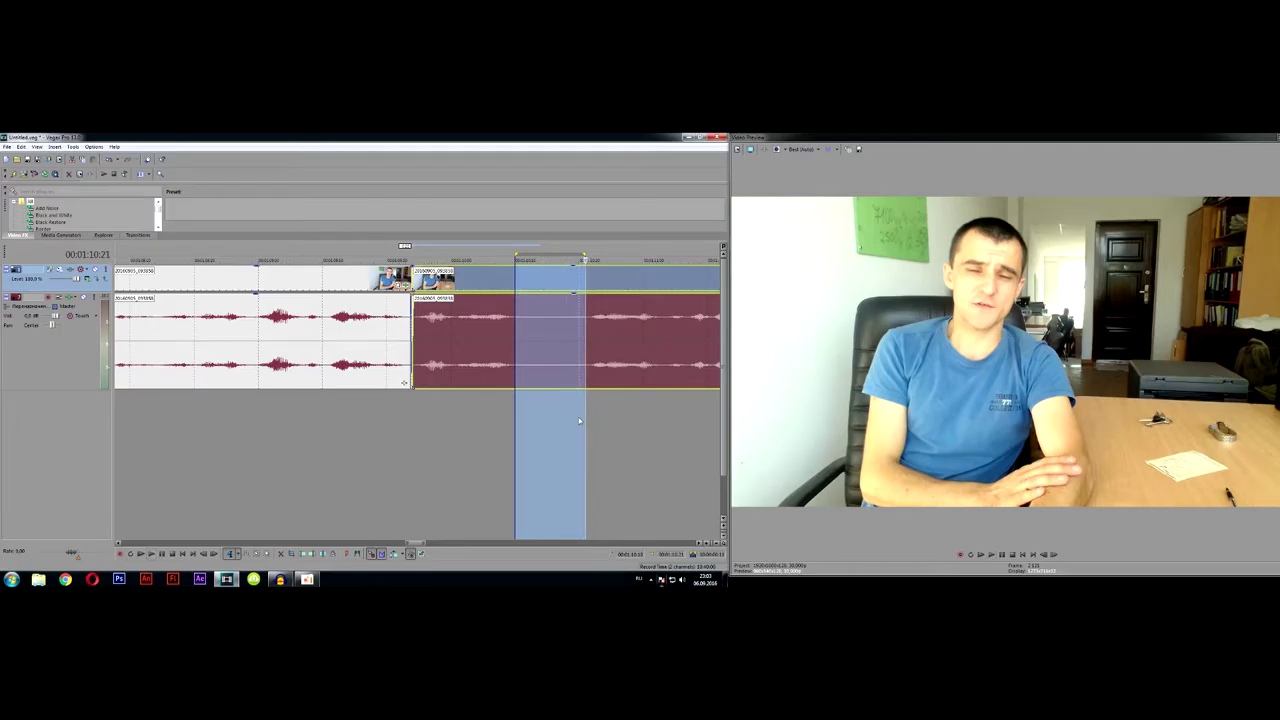
key("Delete")
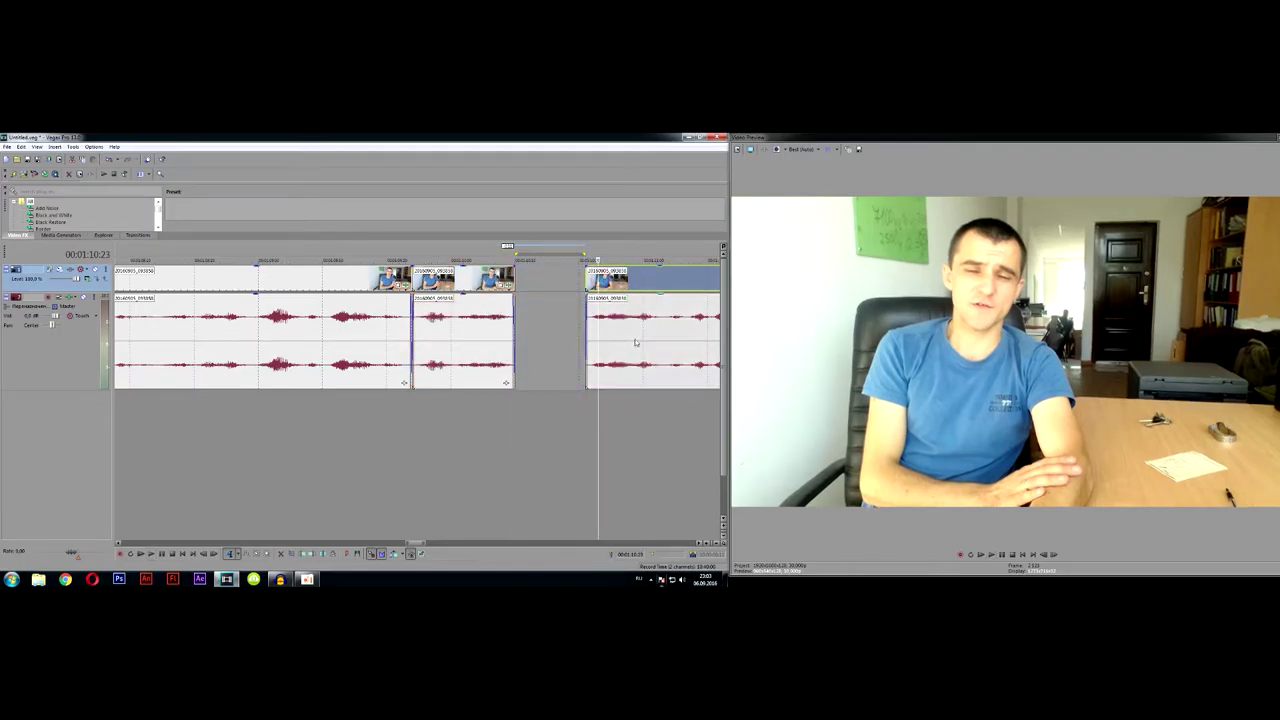
left_click_drag(639, 284, 570, 284)
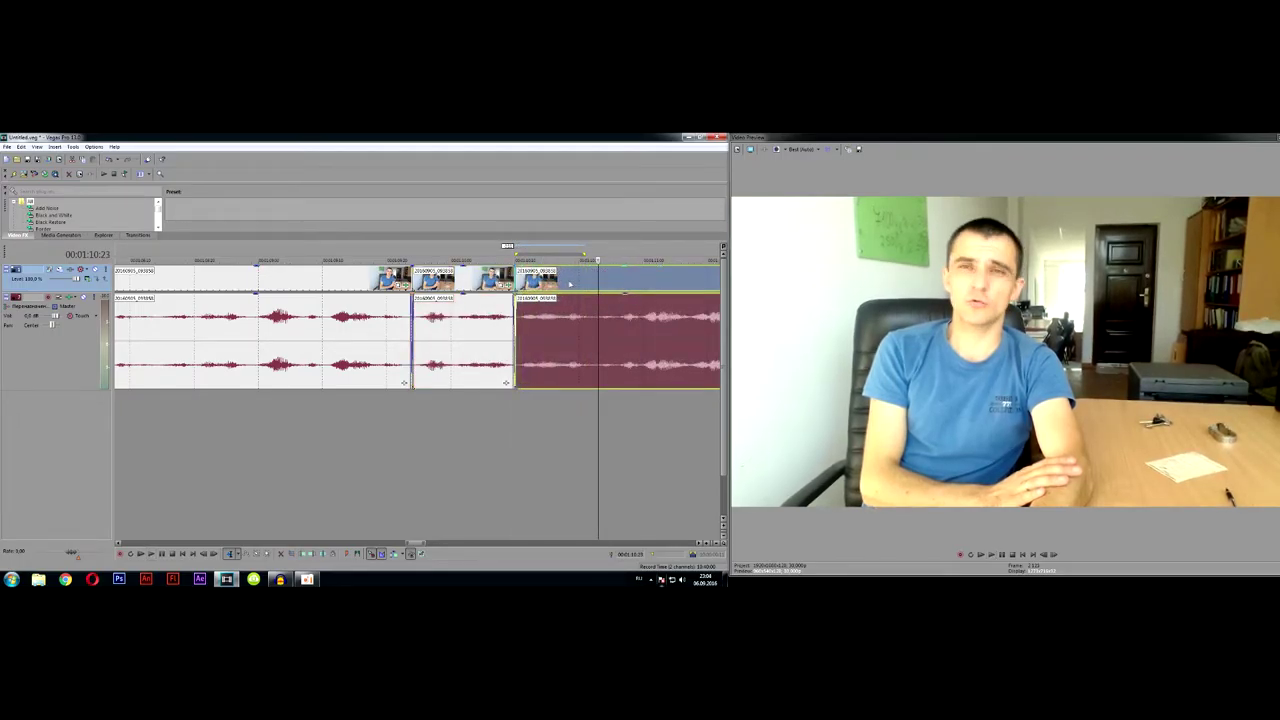
Step: Play the region spanning the two newest cuts, starting from 00:01:09:03, to check how the joins look and sound
left_click(354, 420)
left_click(329, 418)
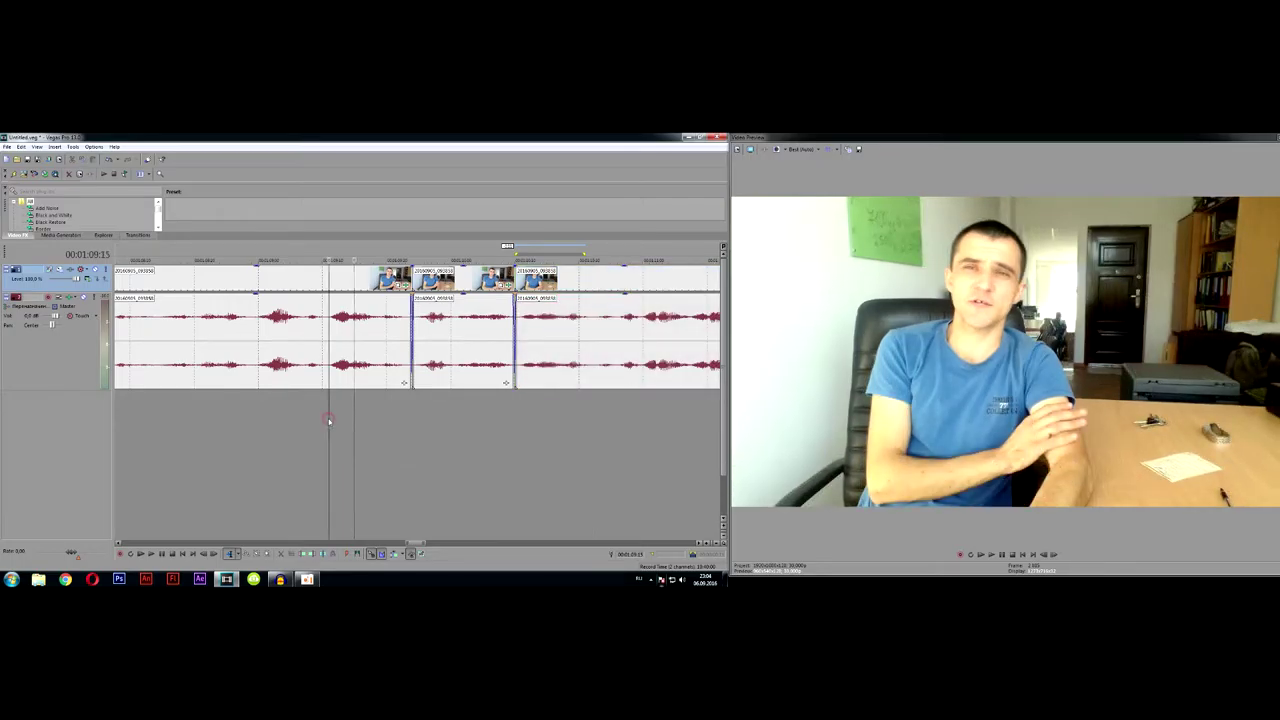
left_click_drag(578, 433, 327, 438)
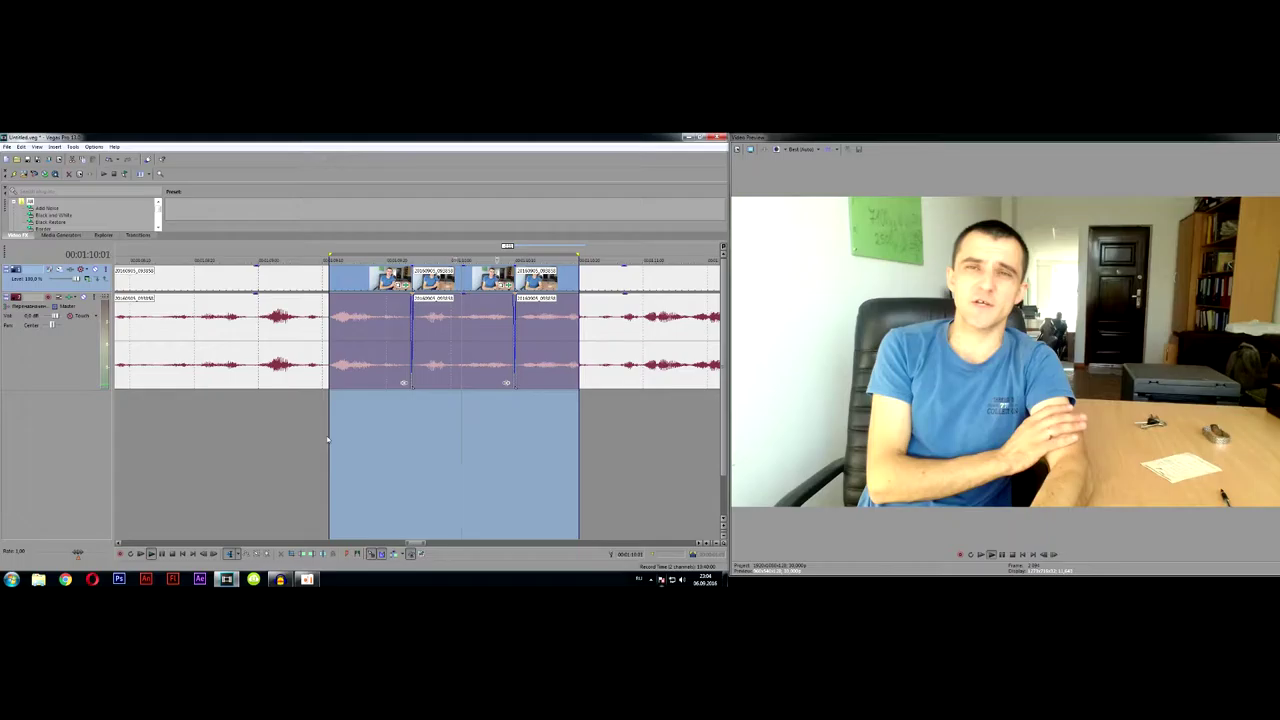
left_click_drag(687, 427, 276, 427)
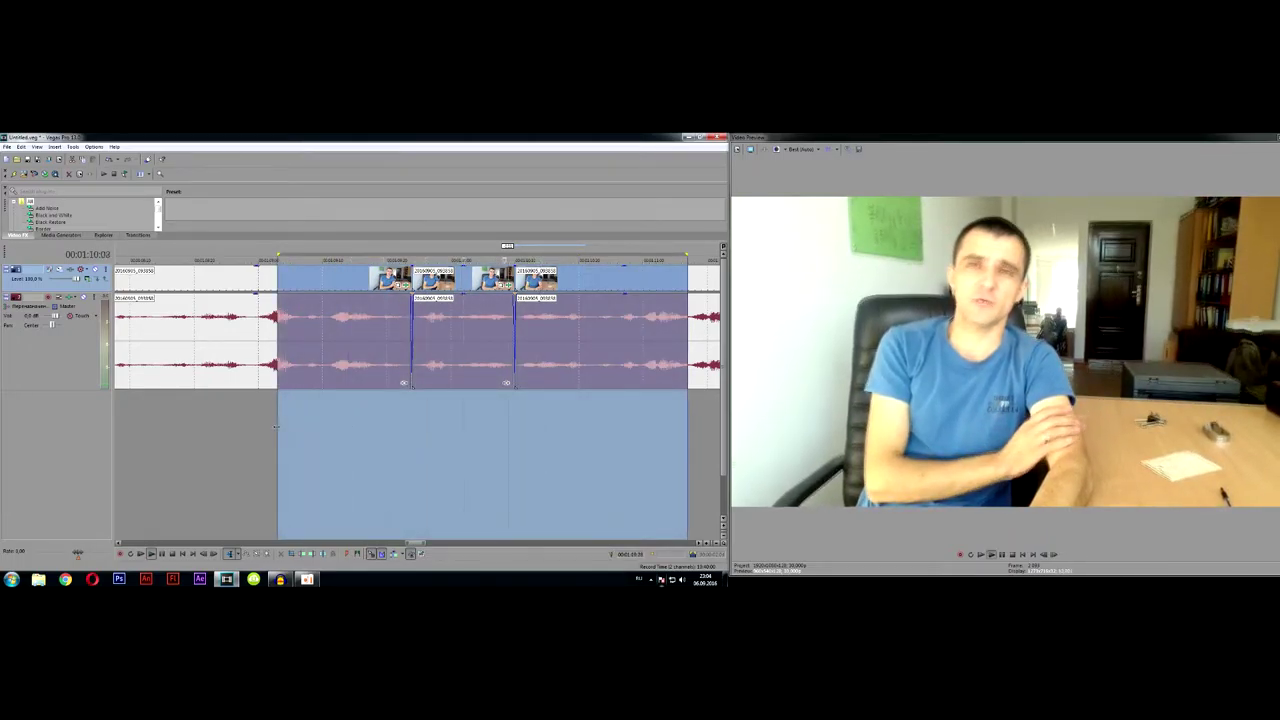
scroll(278, 416, "down", 4)
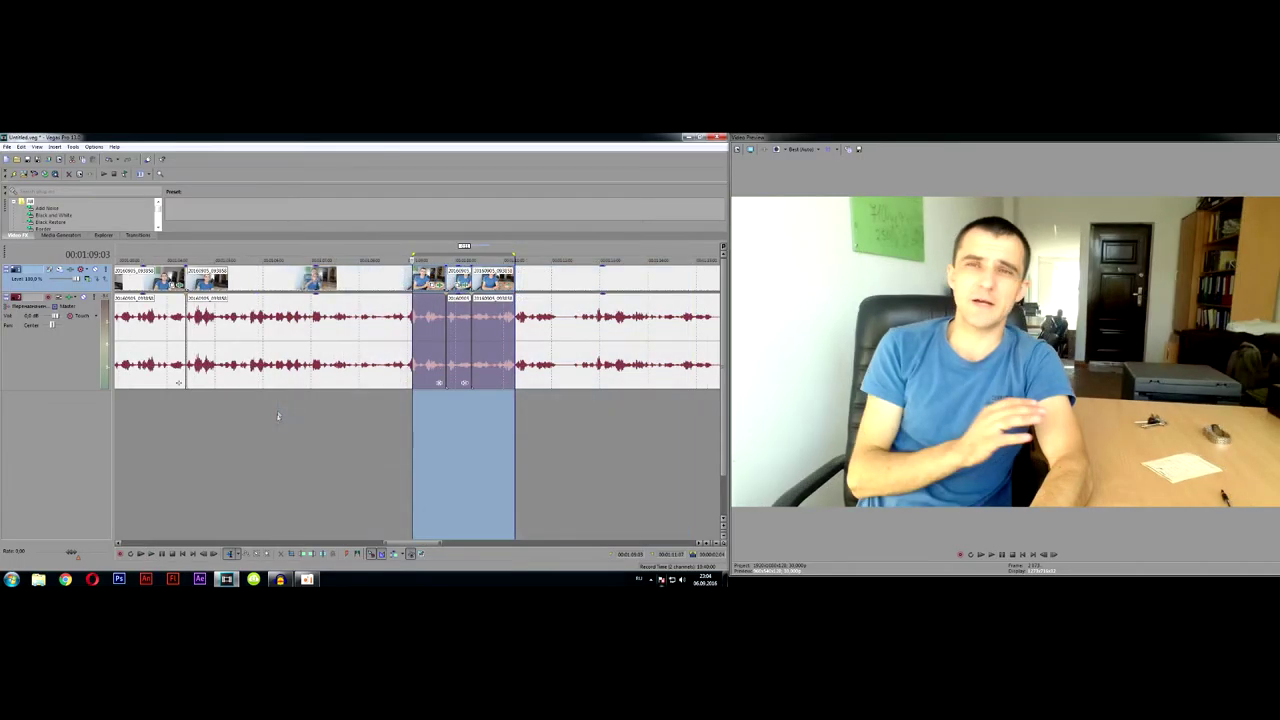
key("space")
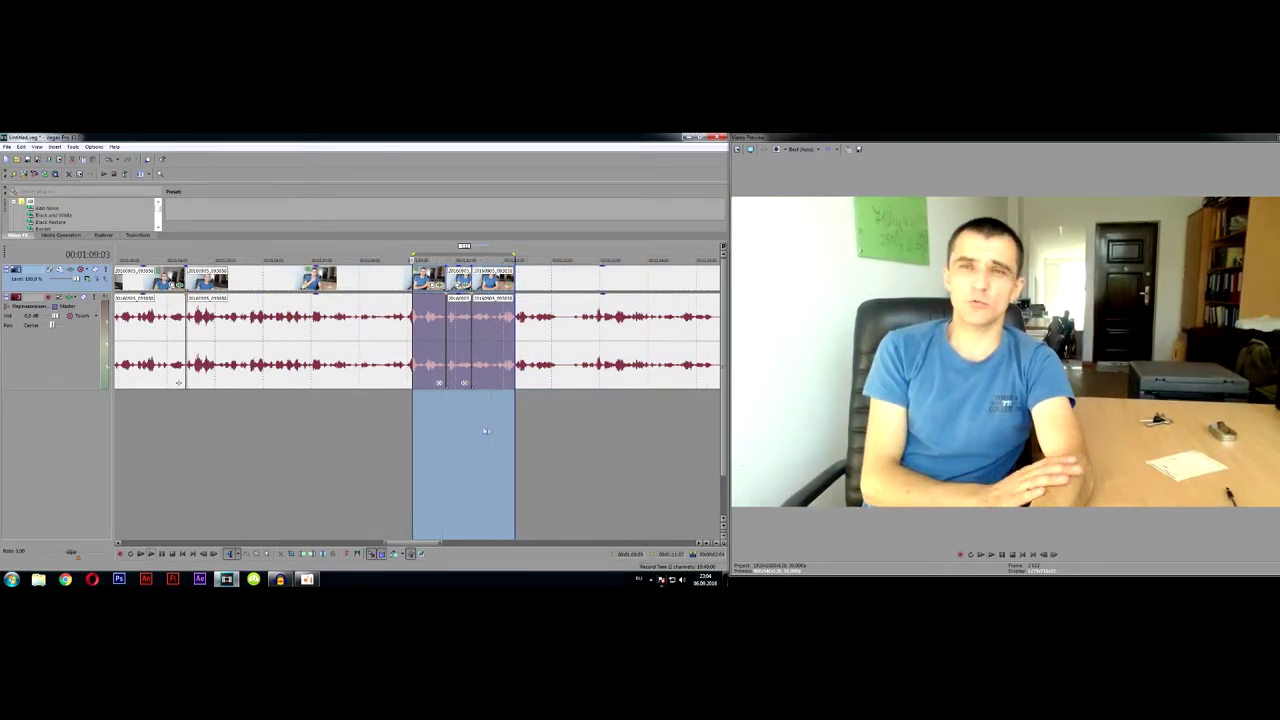
key("Delete")
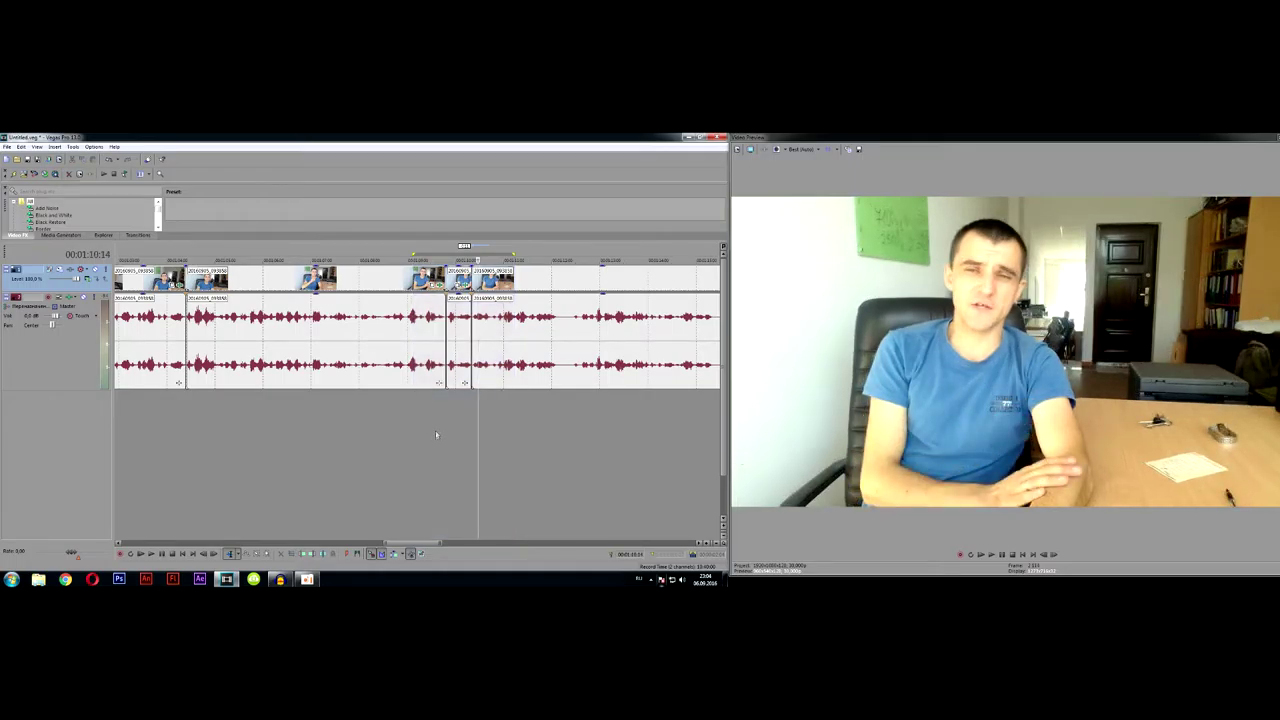
Step: Play the footage after the newest cuts, up to about 00:01:16:00, to find the next pause in the speech
left_click(340, 430)
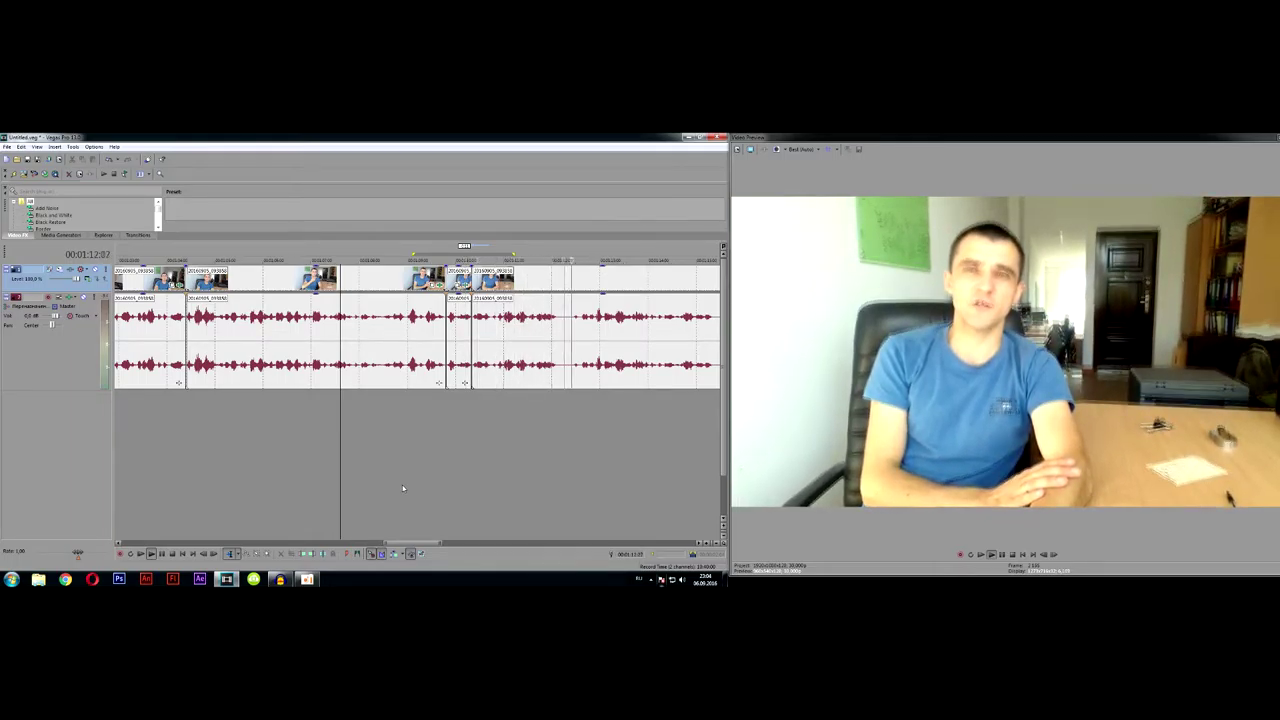
left_click(699, 543)
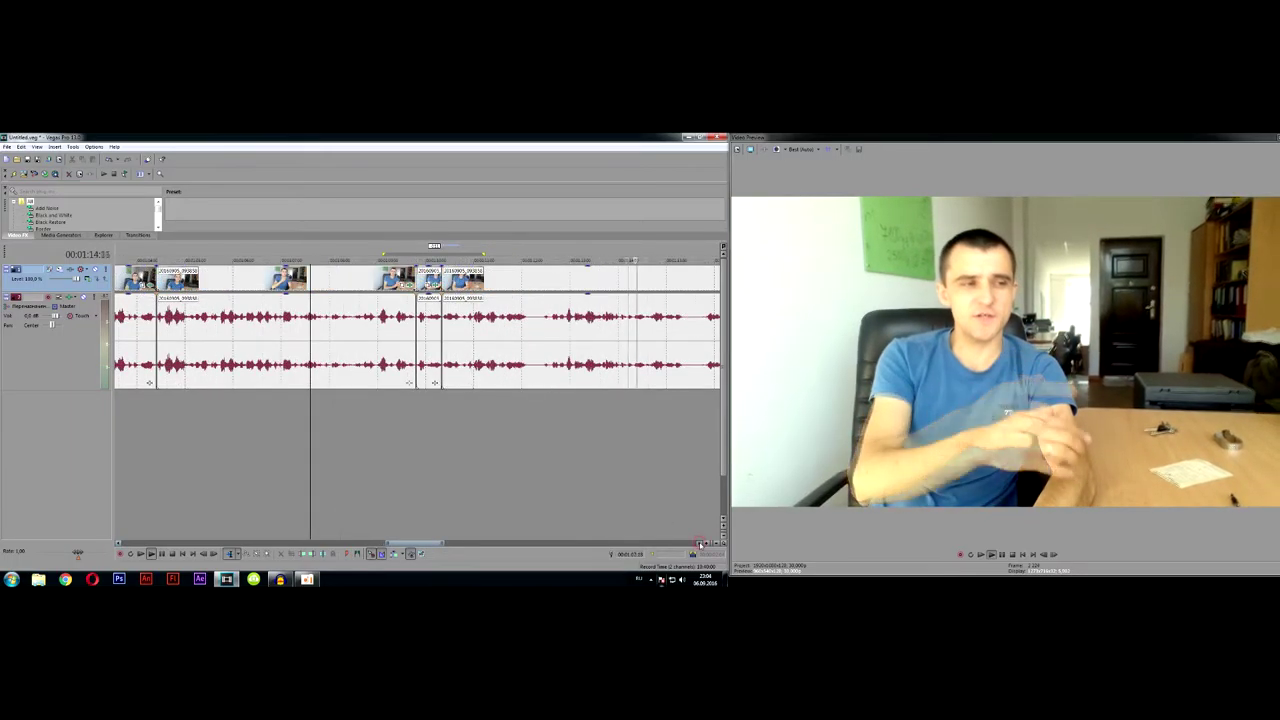
left_click(700, 543)
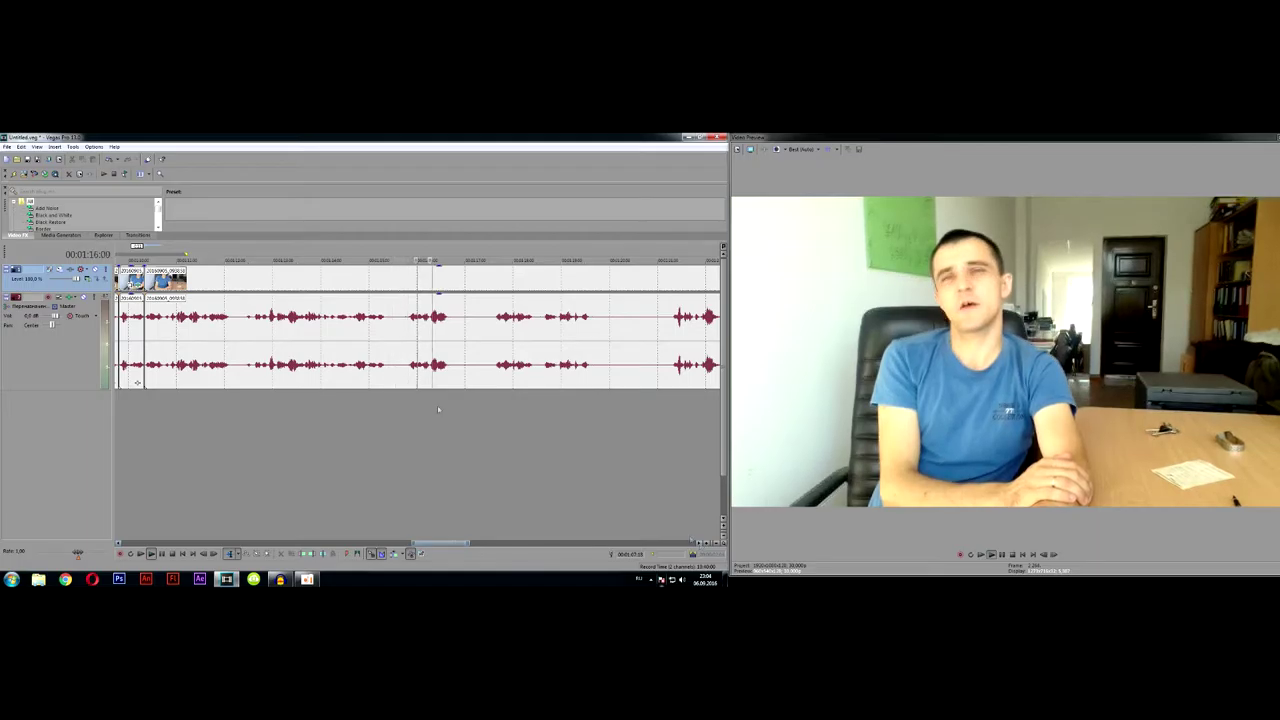
key("space")
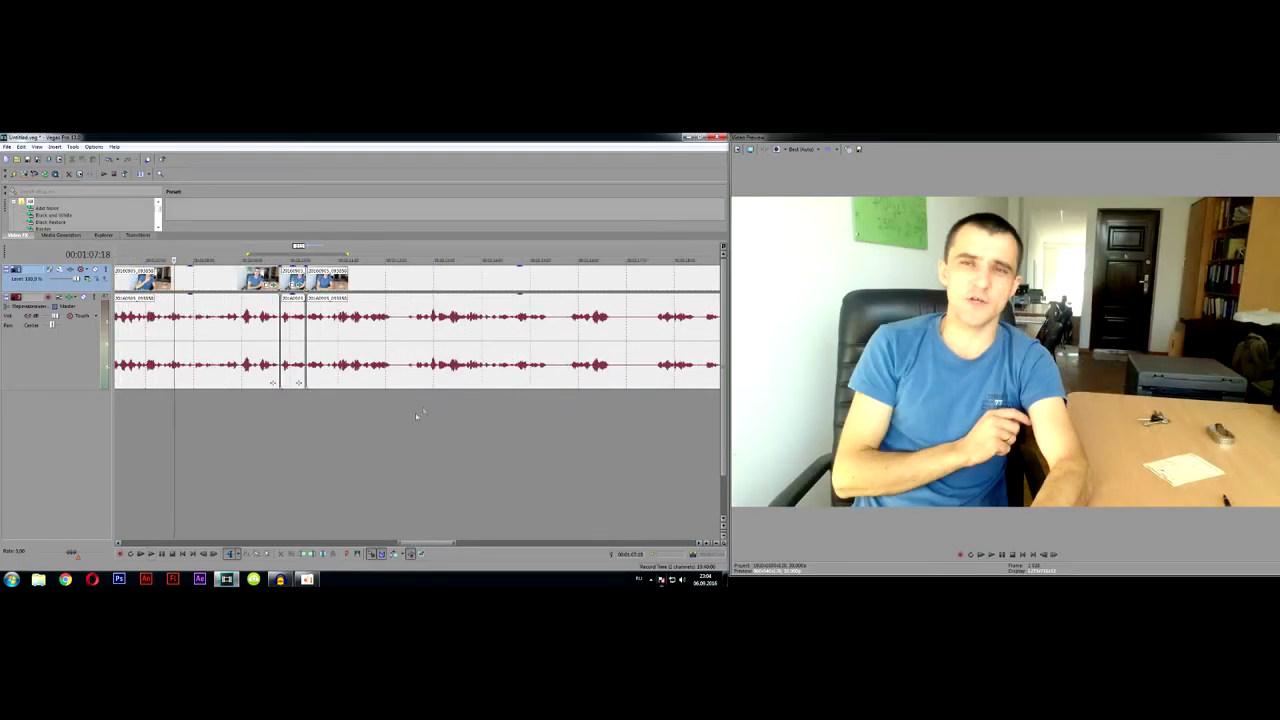
left_click(545, 406)
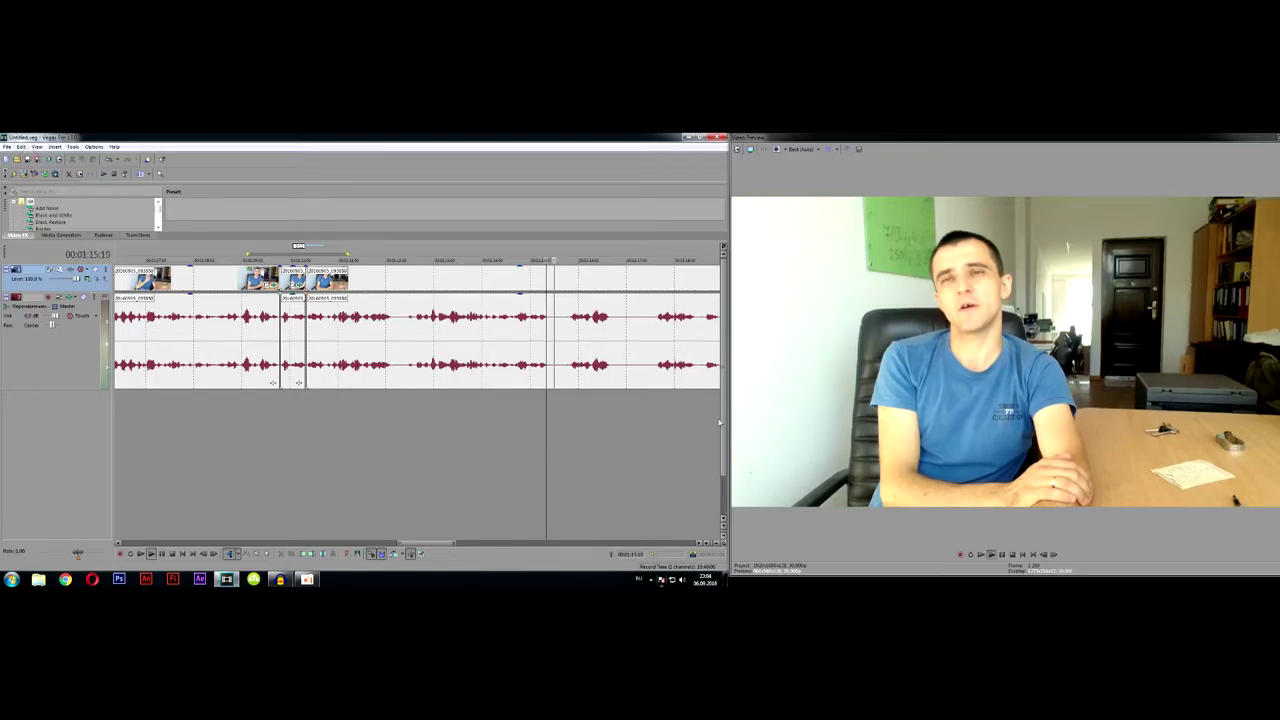
Step: Cut out the pause from 00:01:15:11 to 00:01:15:25 and move the following video and audio back to close the gap
scroll(518, 399, "up", 4)
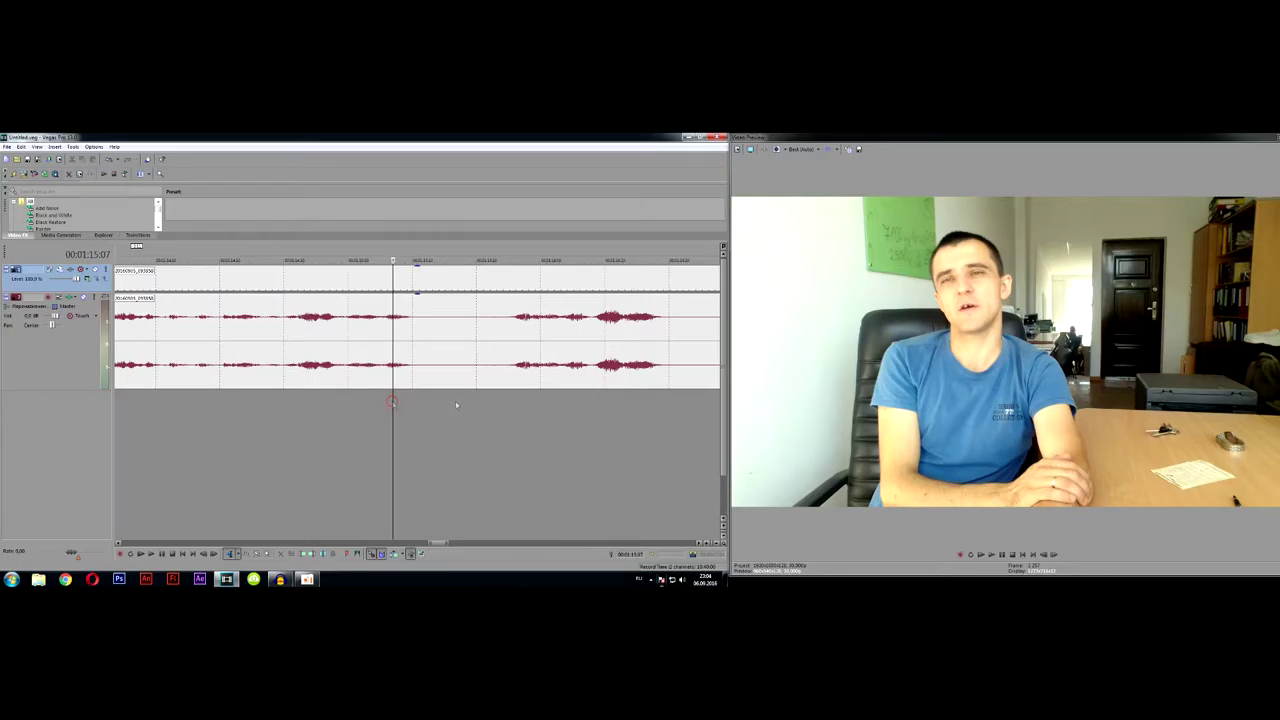
left_click(528, 408)
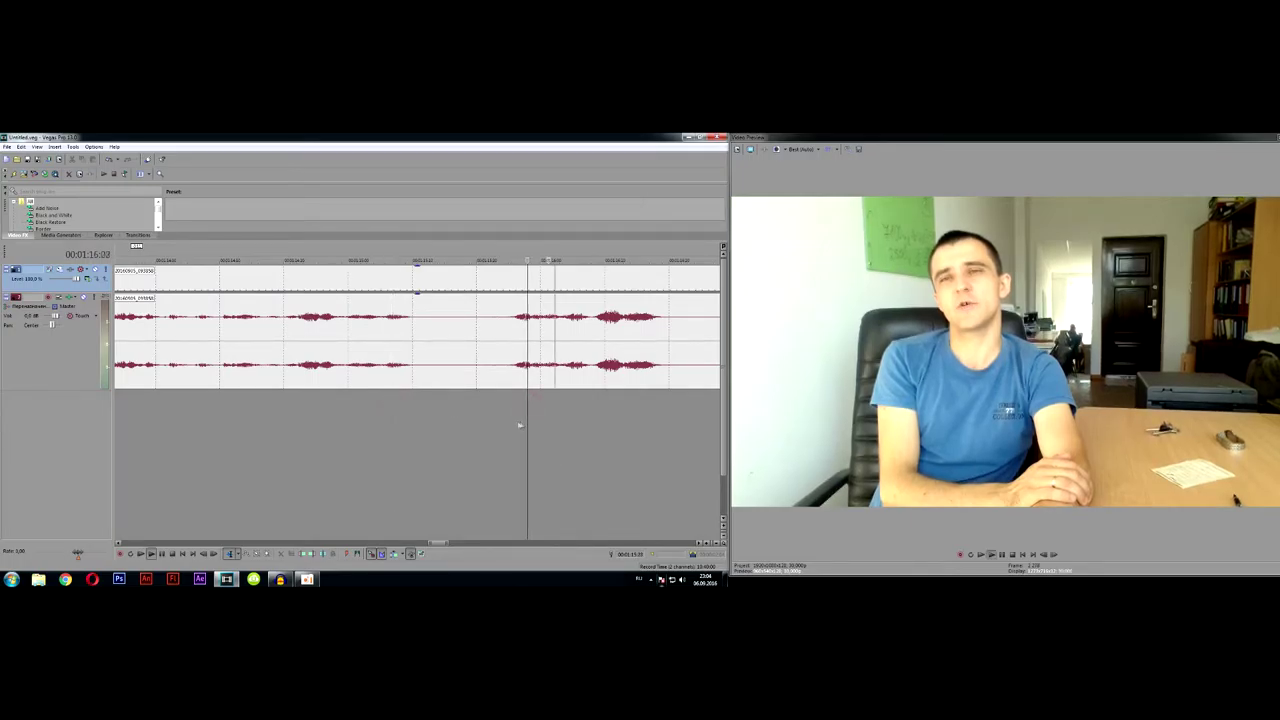
left_click_drag(415, 403, 507, 411)
left_click_drag(413, 340, 417, 340)
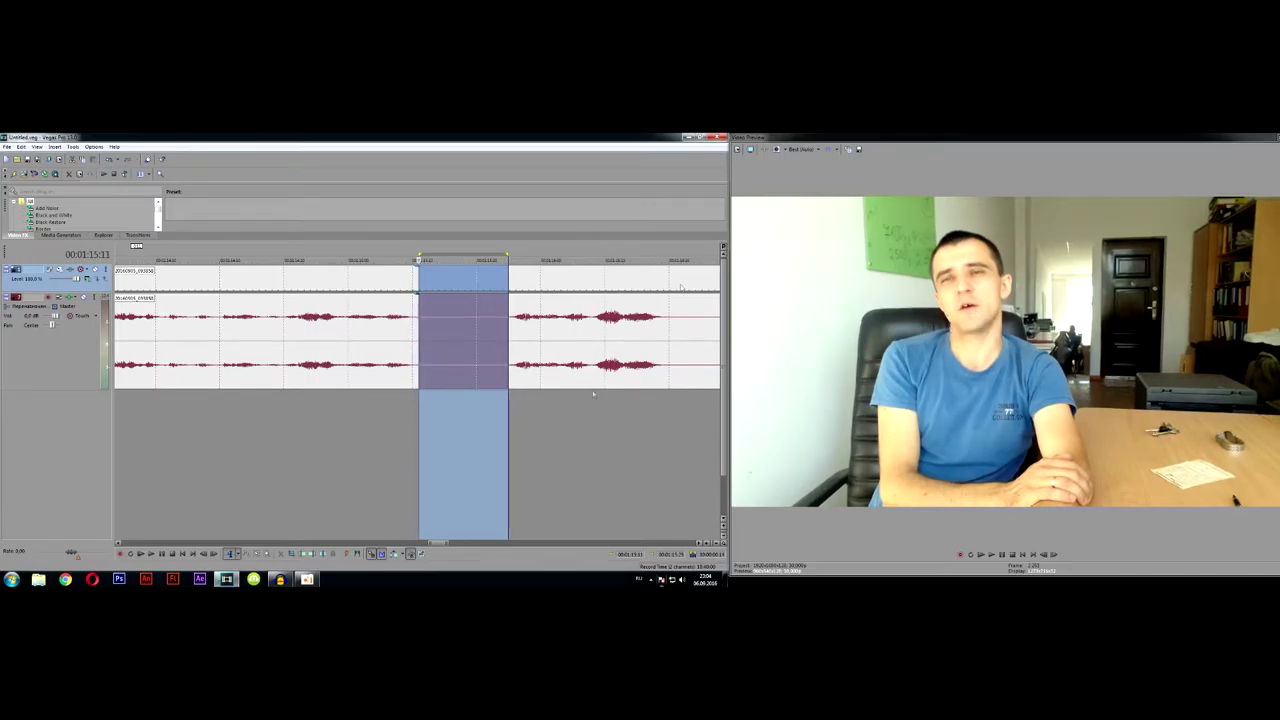
key("Delete")
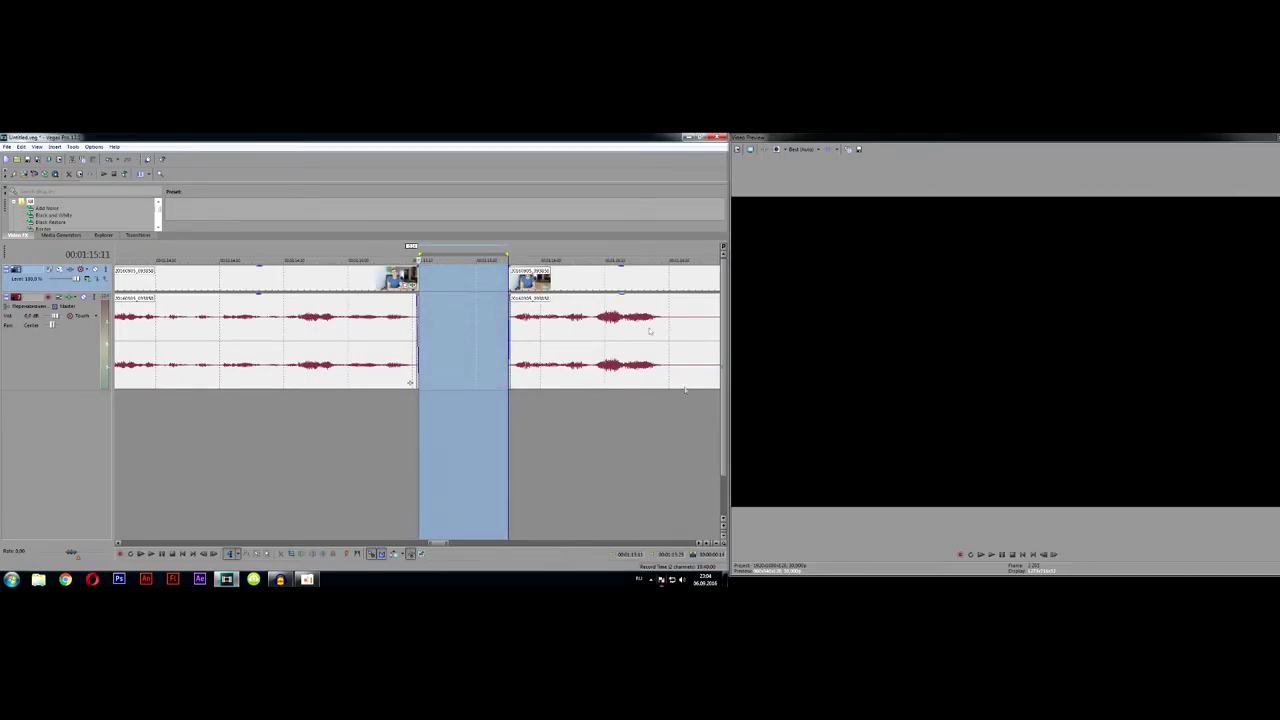
left_click(572, 278)
left_click(569, 322, "ctrl")
left_click_drag(614, 276, 521, 273)
Step: Play across the new join, cut out the silence from about 00:01:16:06 to 00:01:17:04, and shift the following clip back against the preceding one
left_click(336, 429)
key("space")
scroll(325, 398, "down", 1)
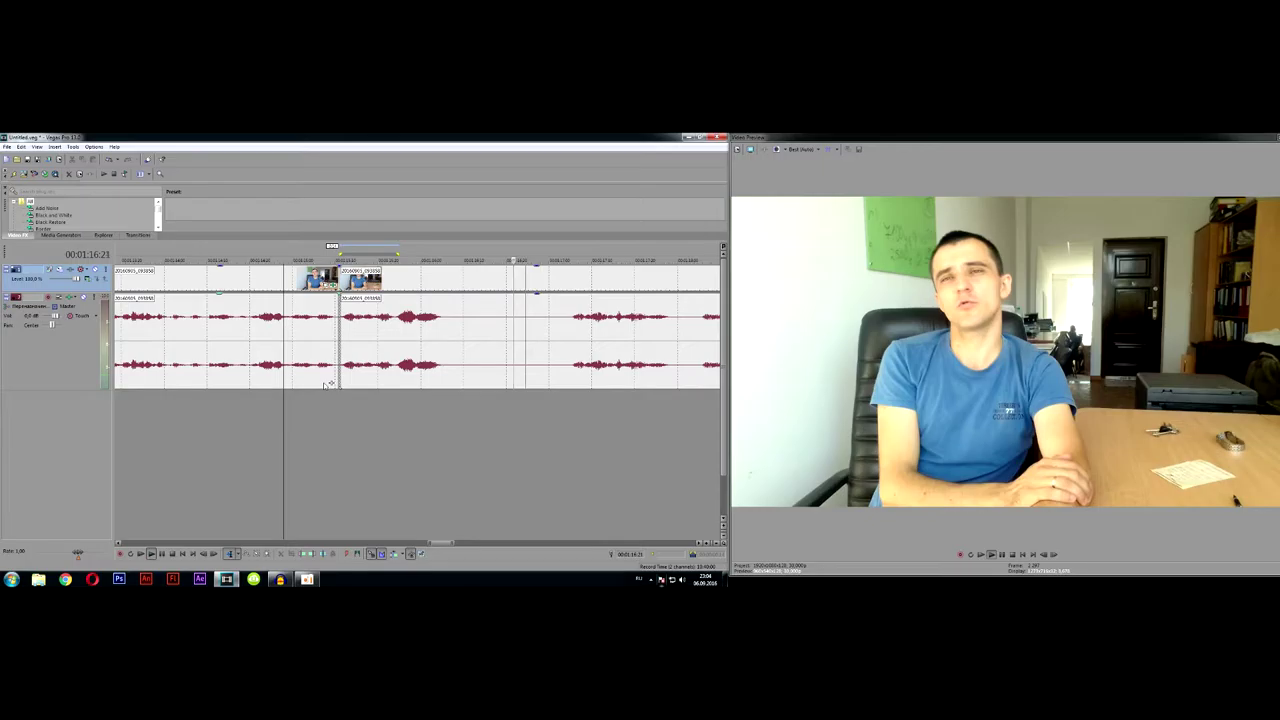
key("space")
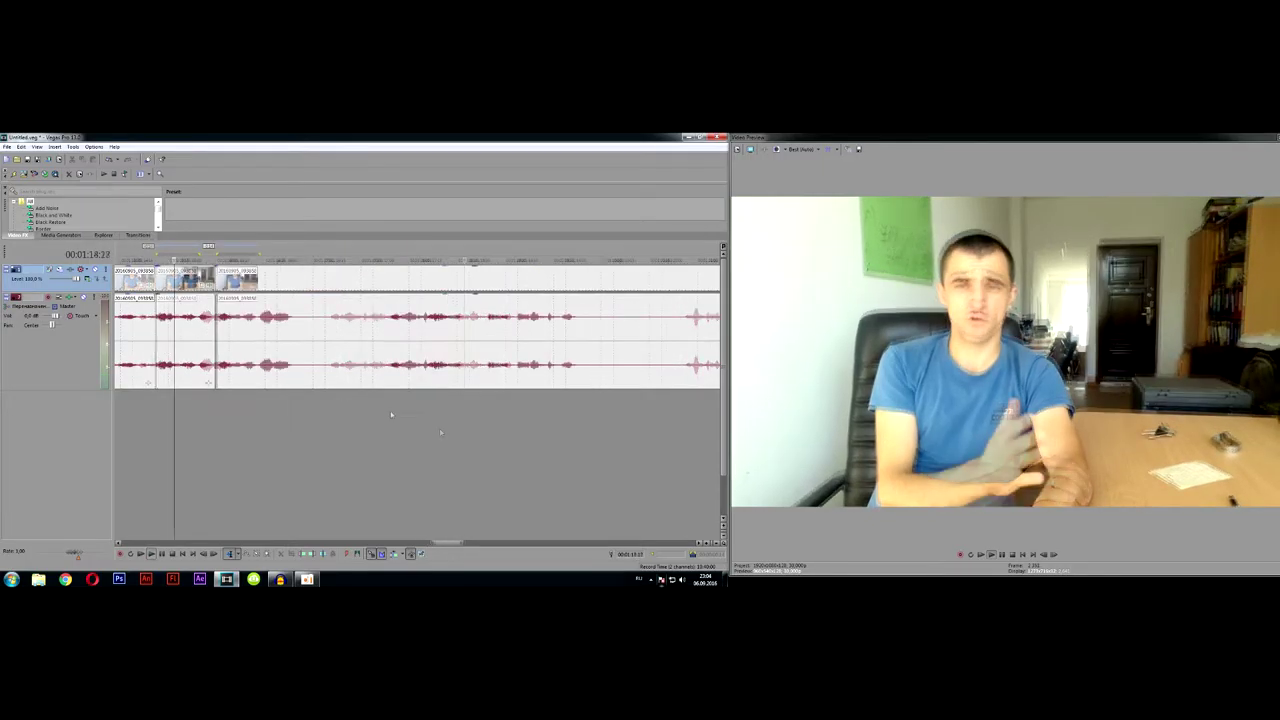
left_click_drag(296, 400, 386, 407)
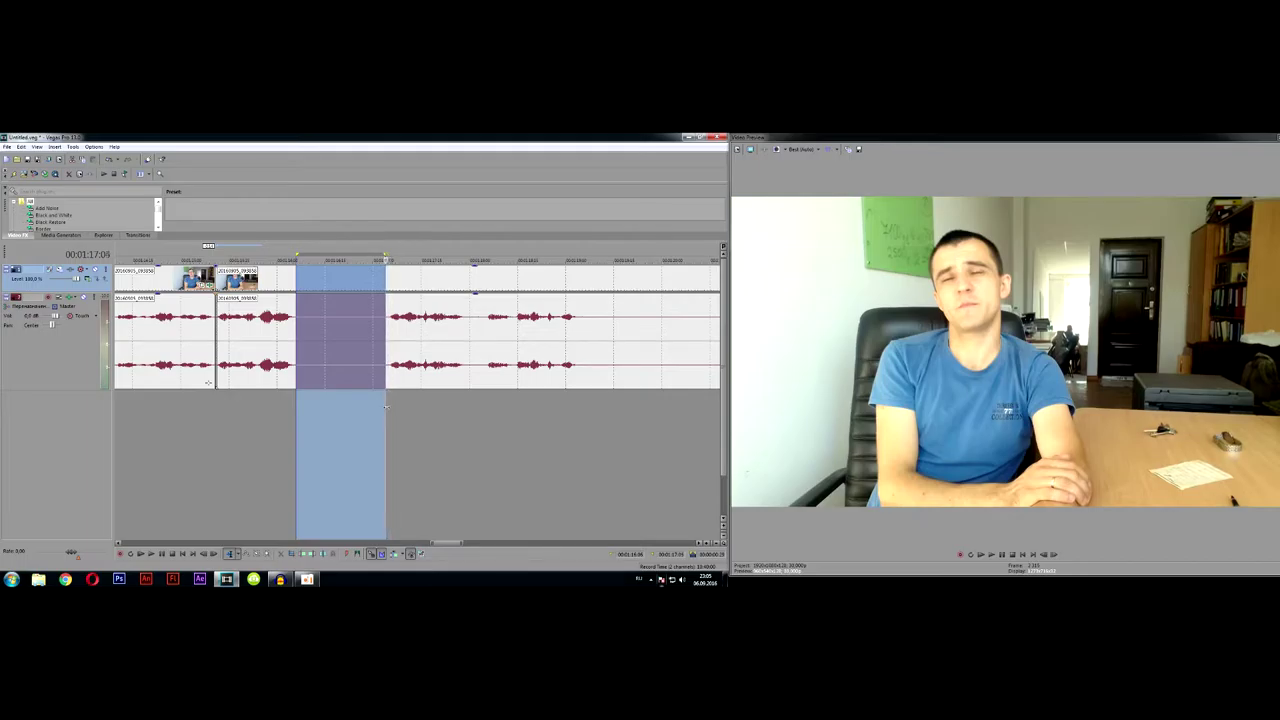
key("Delete")
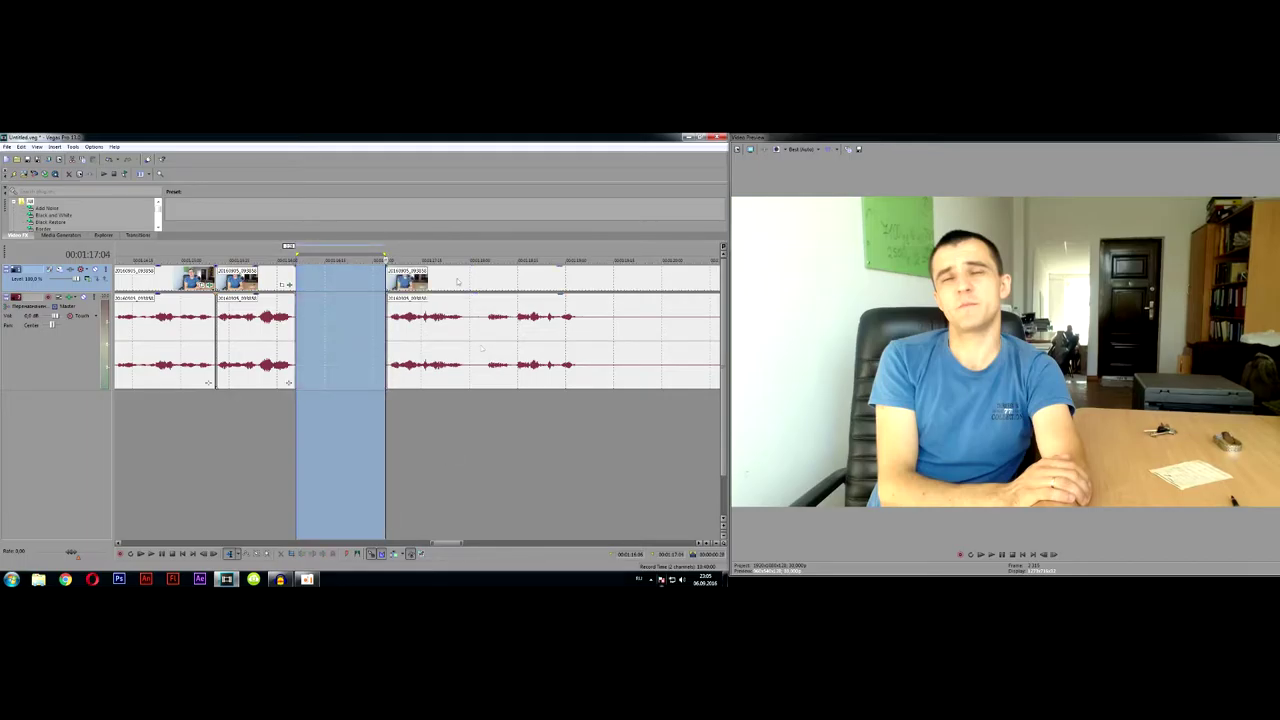
left_click(449, 281)
left_click(471, 351, "ctrl")
left_click_drag(465, 277, 375, 277)
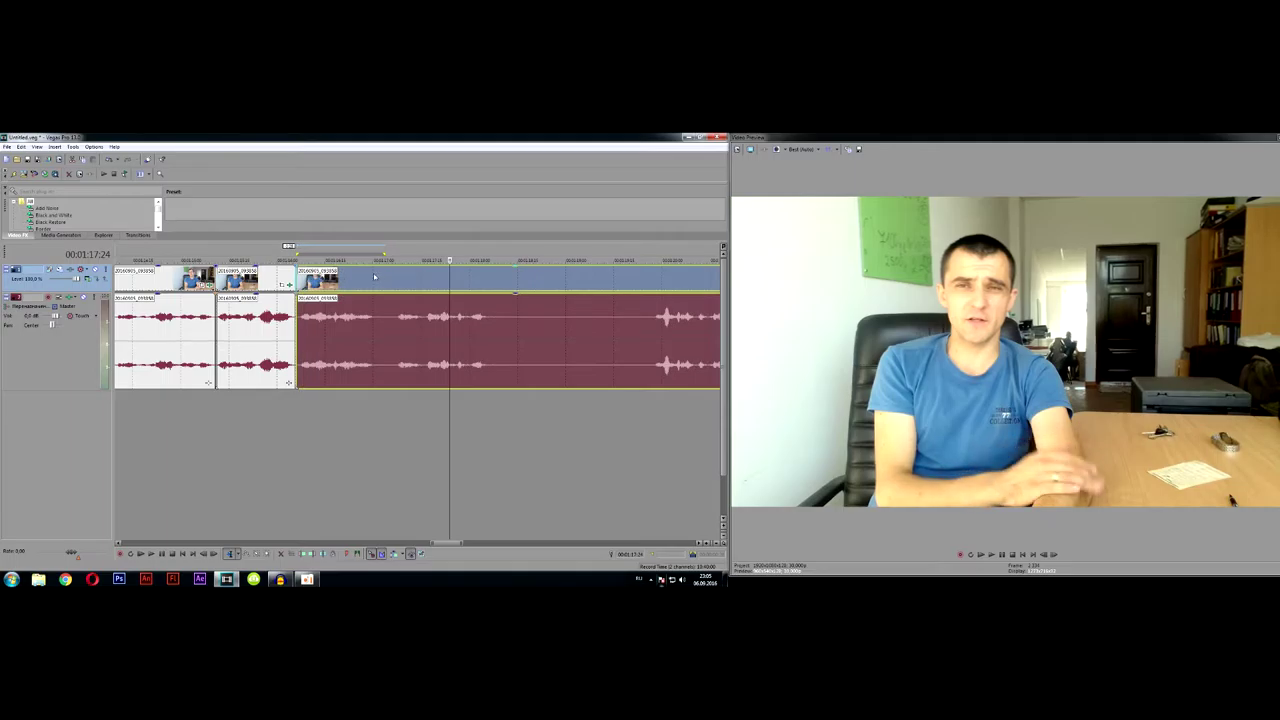
Step: Play and examine the section after the newest join, checking the short sound between 00:01:17:25 and 00:01:18:01 for a possible cut
left_click(378, 415)
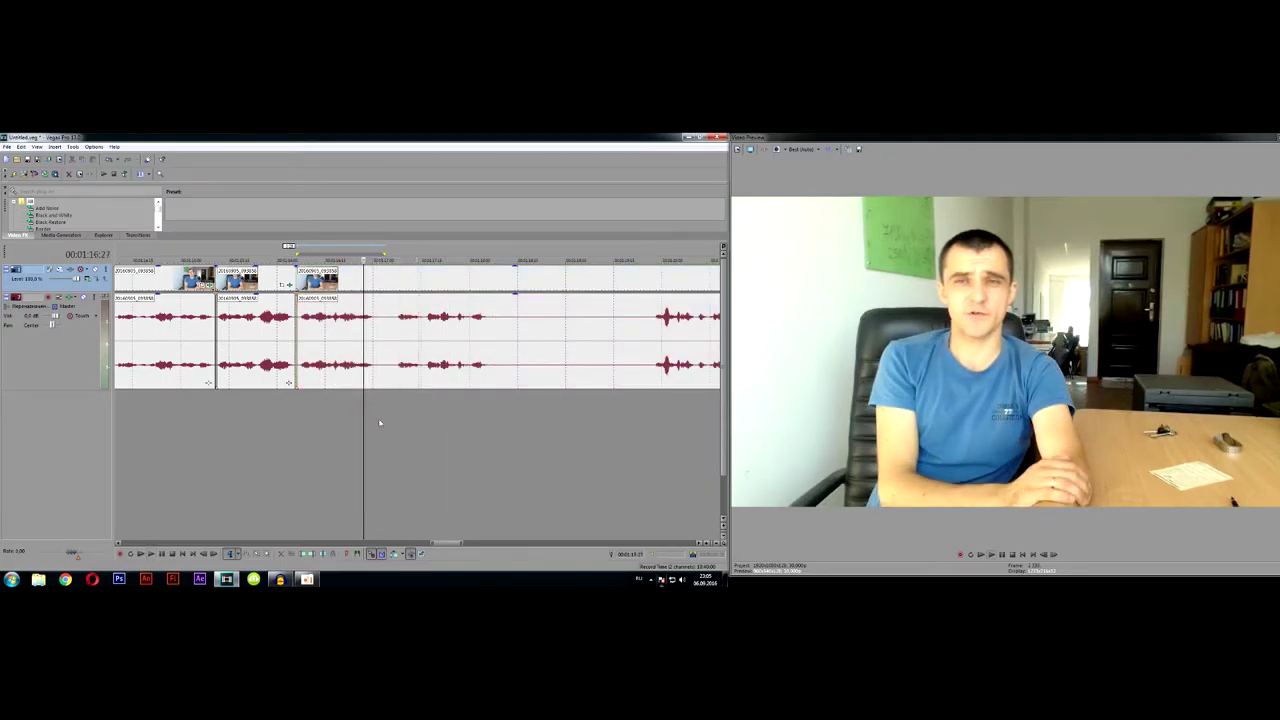
left_click_drag(354, 408, 411, 420)
left_click_drag(297, 423, 500, 421)
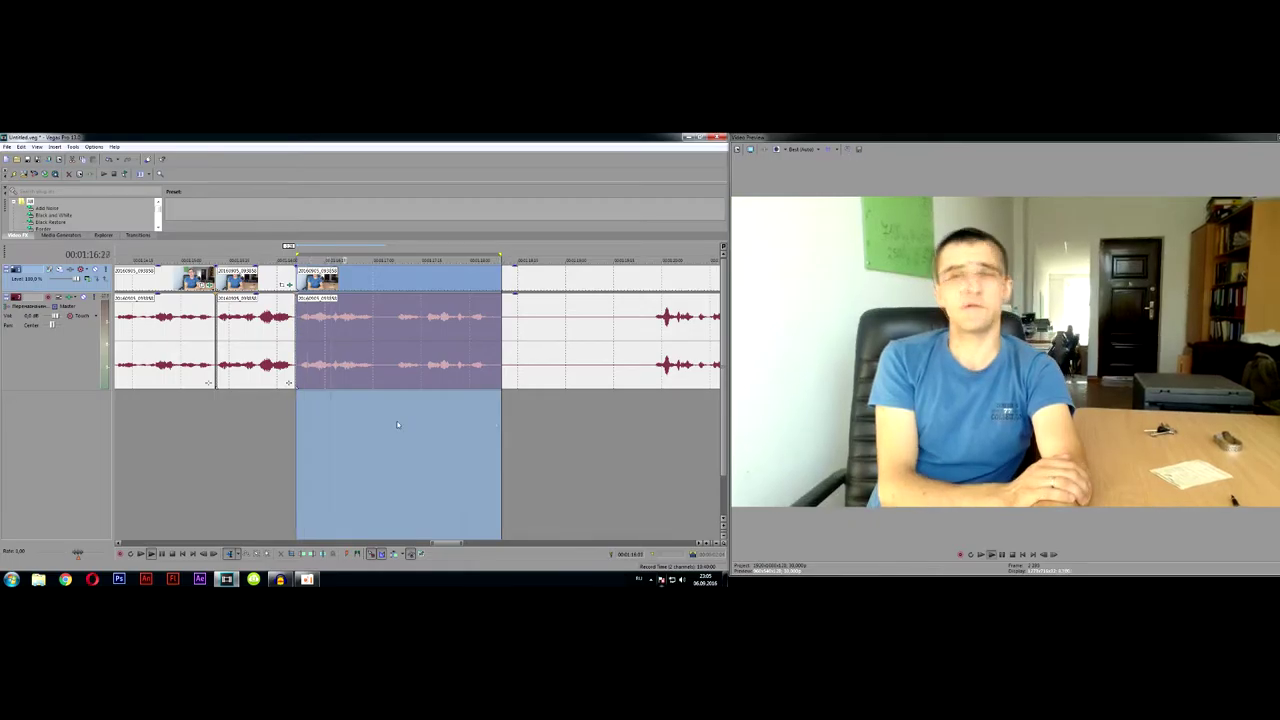
left_click(465, 409)
scroll(466, 409, "up", 1)
left_click_drag(432, 417, 395, 417)
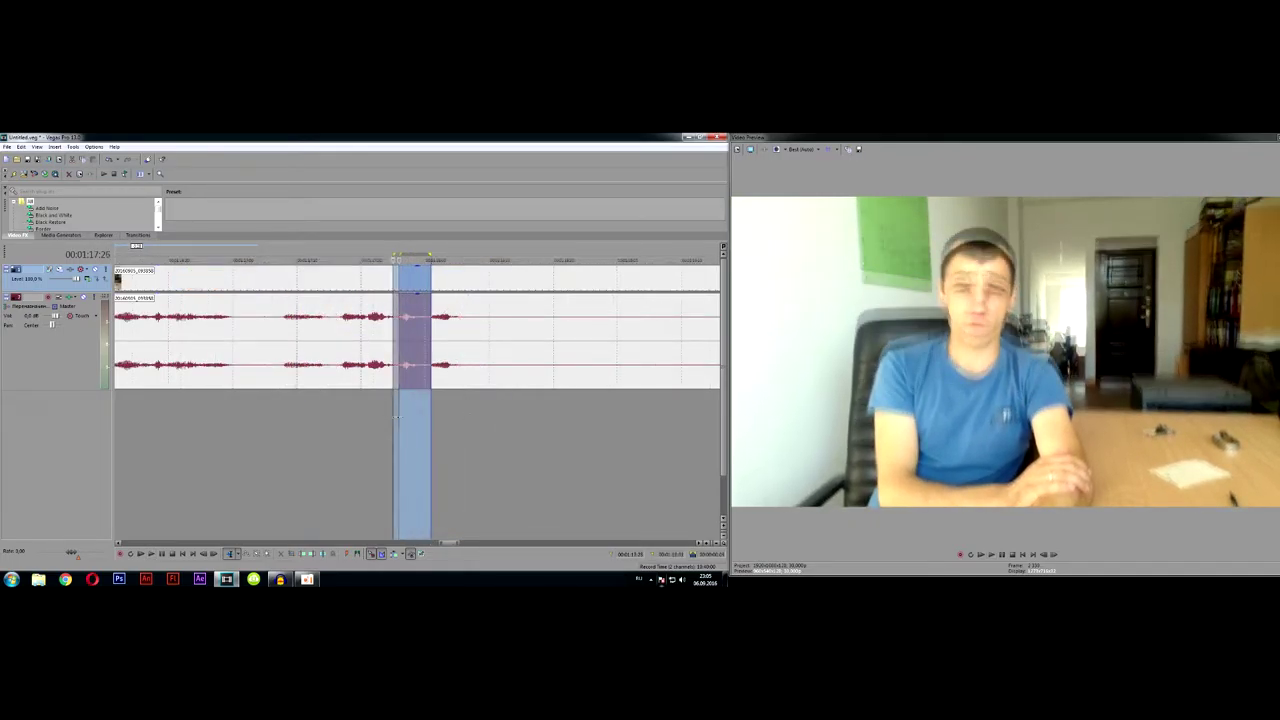
scroll(400, 405, "up", 2)
scroll(464, 411, "up", 1)
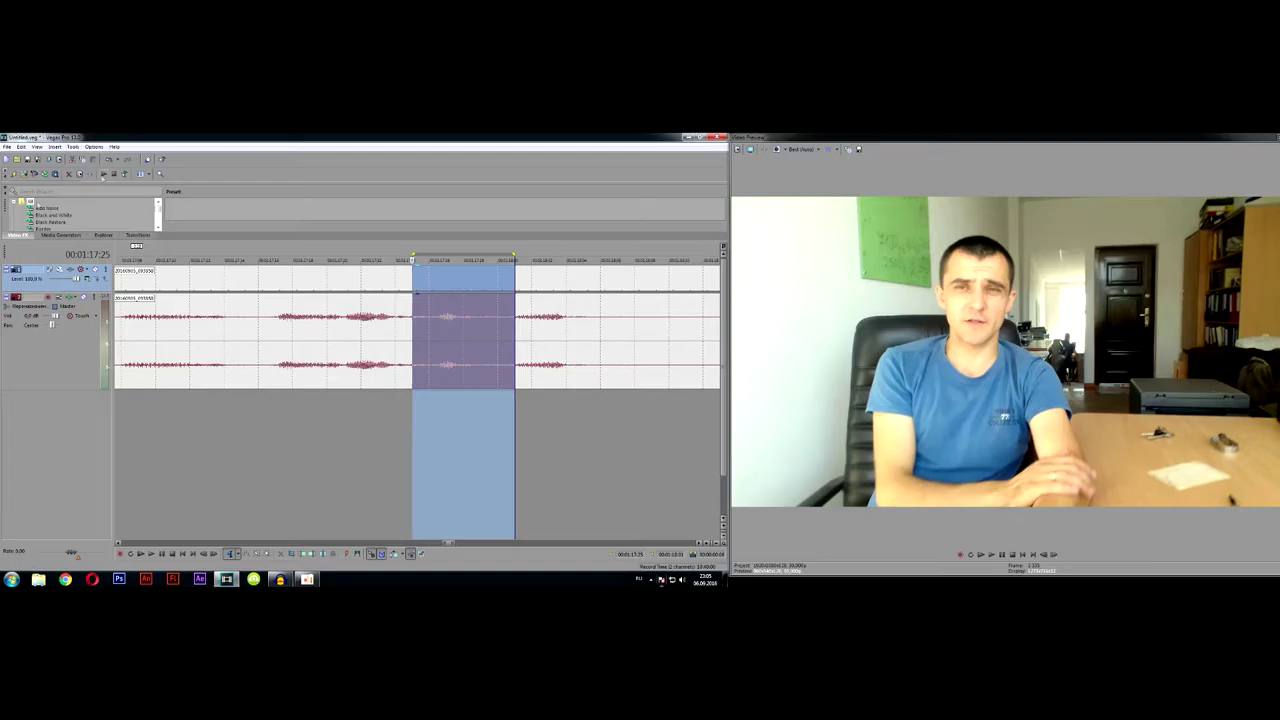
left_click(430, 401)
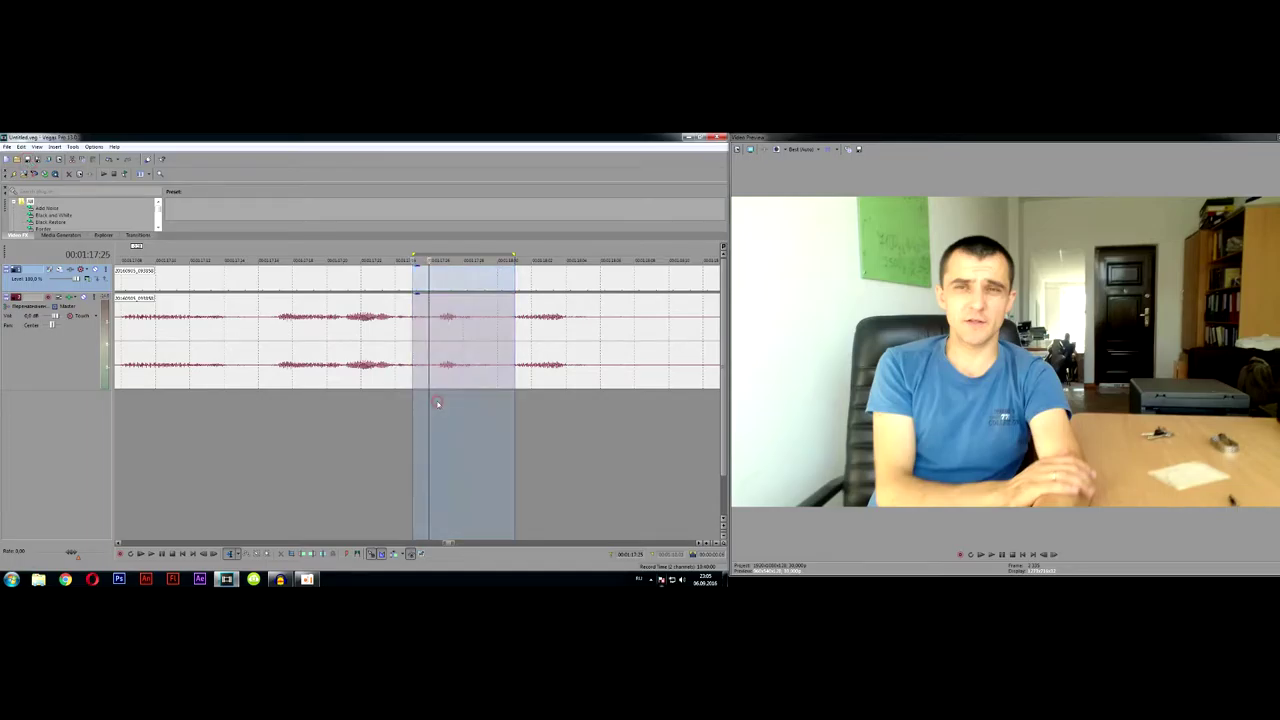
scroll(489, 397, "down", 1)
scroll(491, 410, "down", 3)
key("space")
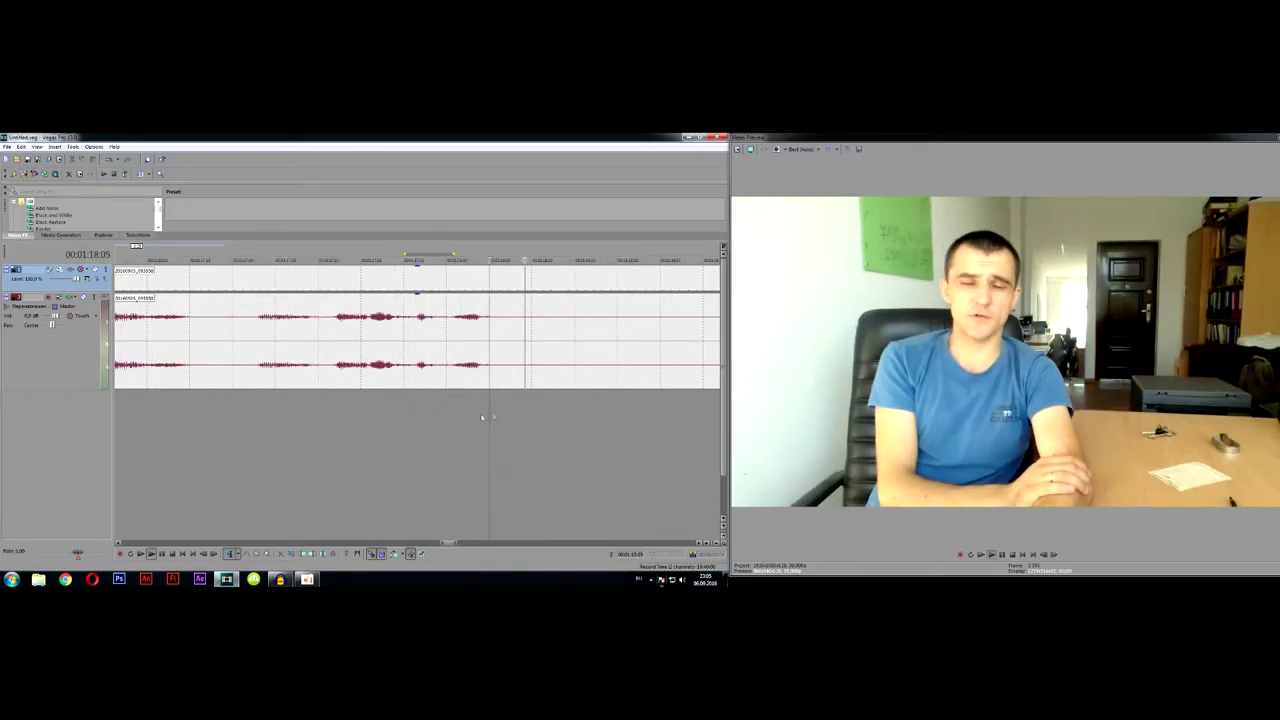
key("space")
left_click(450, 421)
Step: Cut out the long pause from 00:01:18:07 to about 00:01:19:28 and move the following clip back against the preceding one
left_click_drag(500, 413, 391, 408)
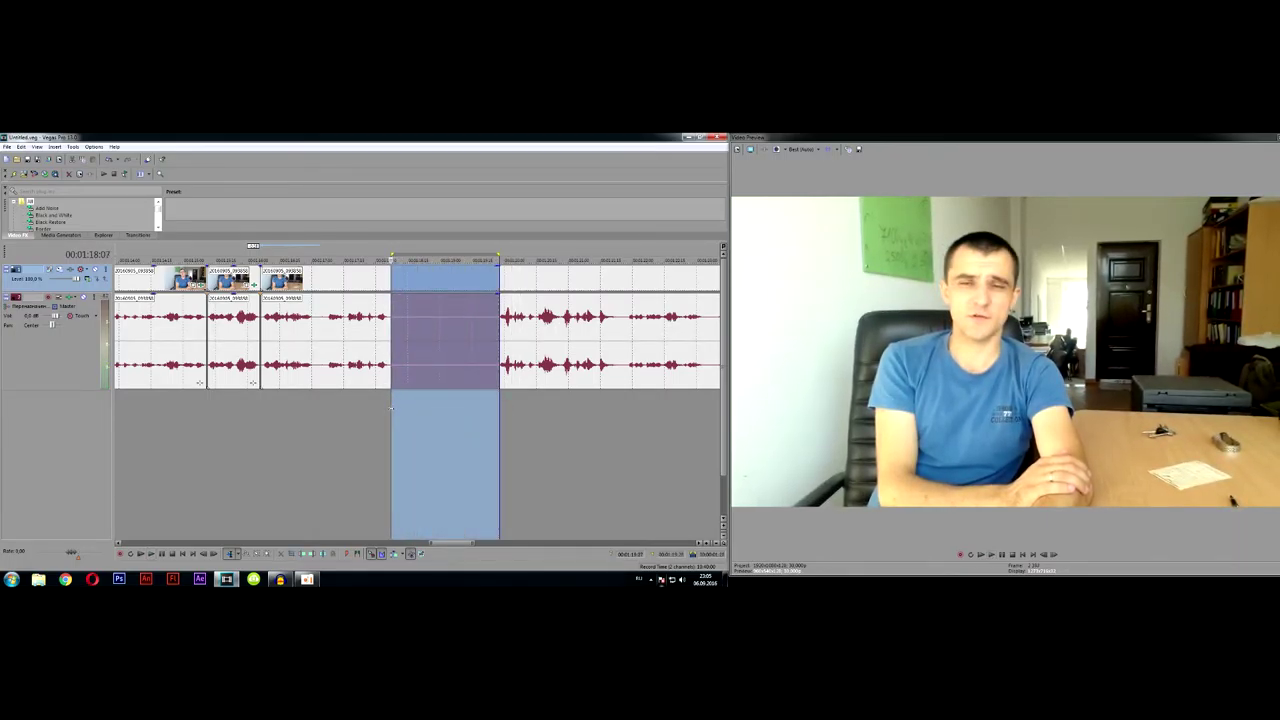
key("Delete")
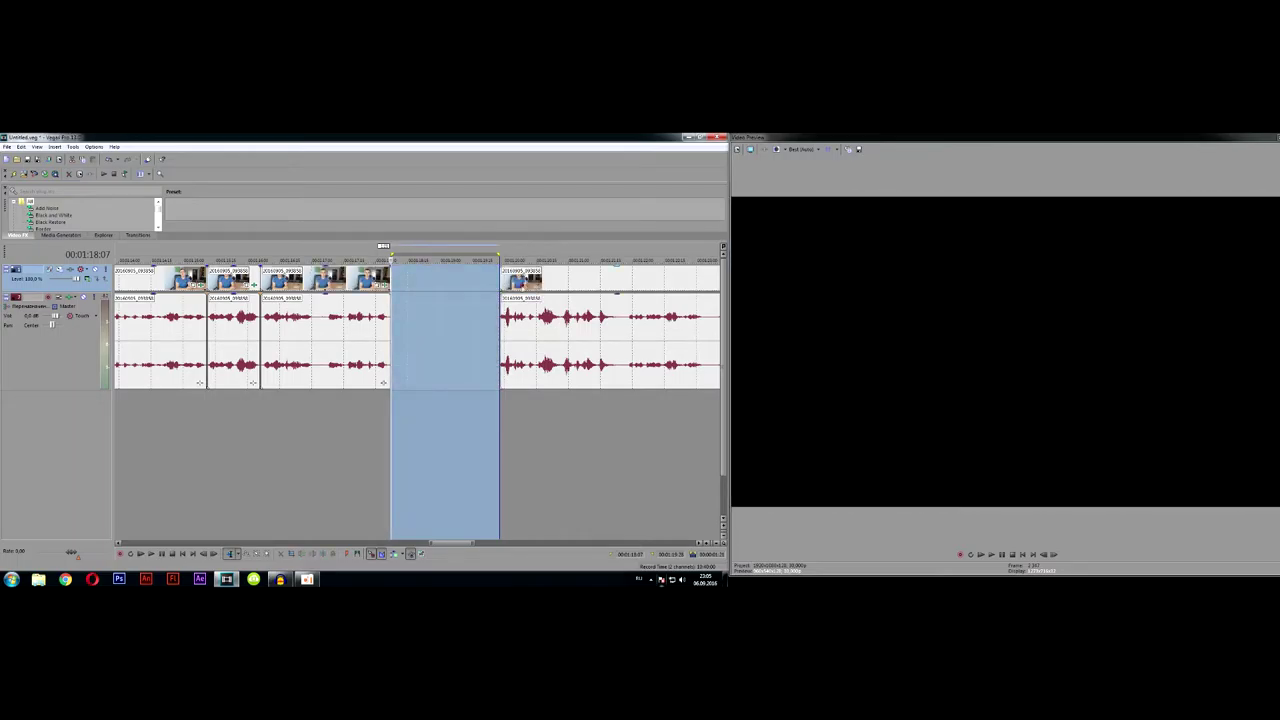
left_click(521, 280)
left_click_drag(521, 280, 413, 280)
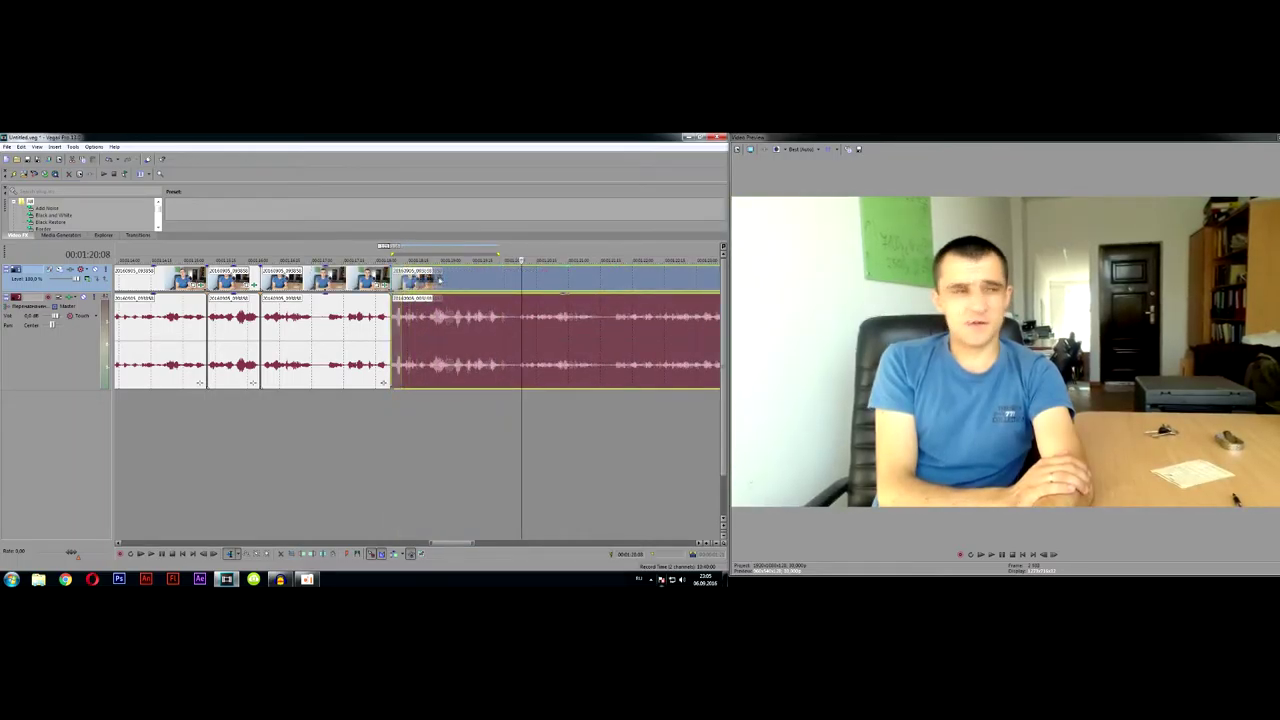
Step: Play from just before the newest join and examine the remaining footage through to the end of the last clip
left_click(323, 412)
key("space")
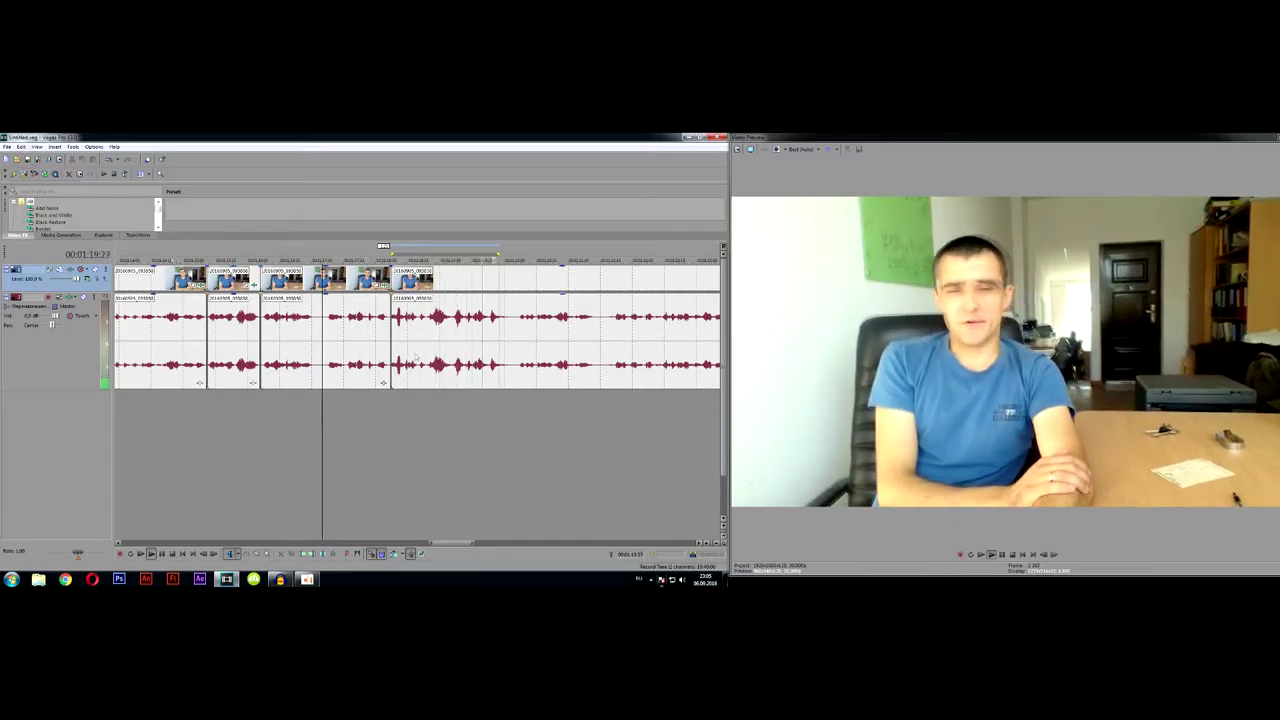
scroll(415, 356, "down", 1)
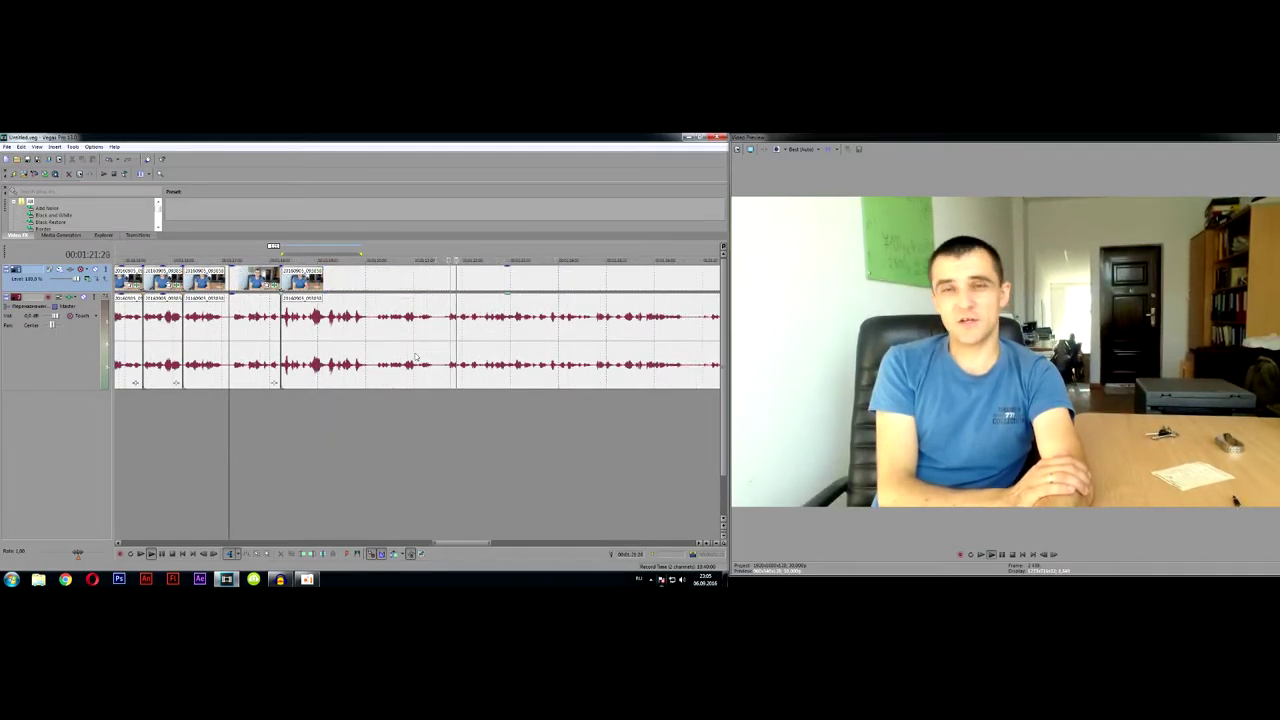
scroll(415, 355, "down", 2)
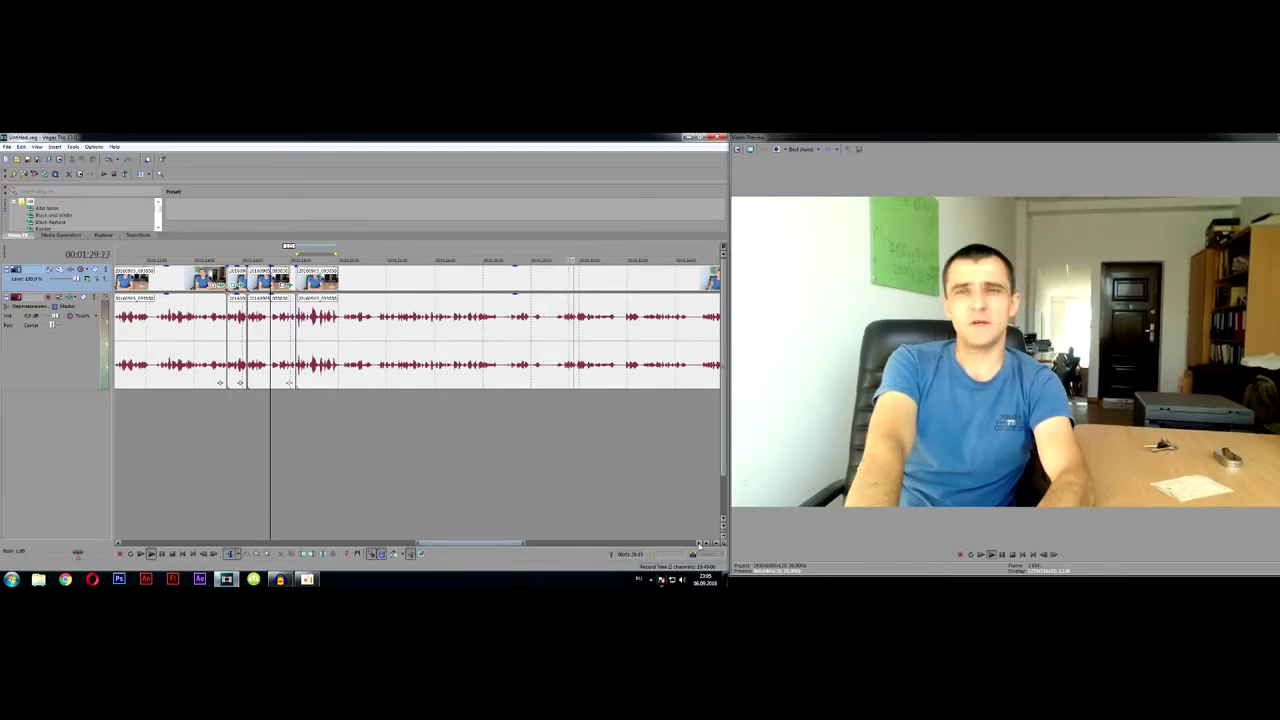
left_click(698, 543)
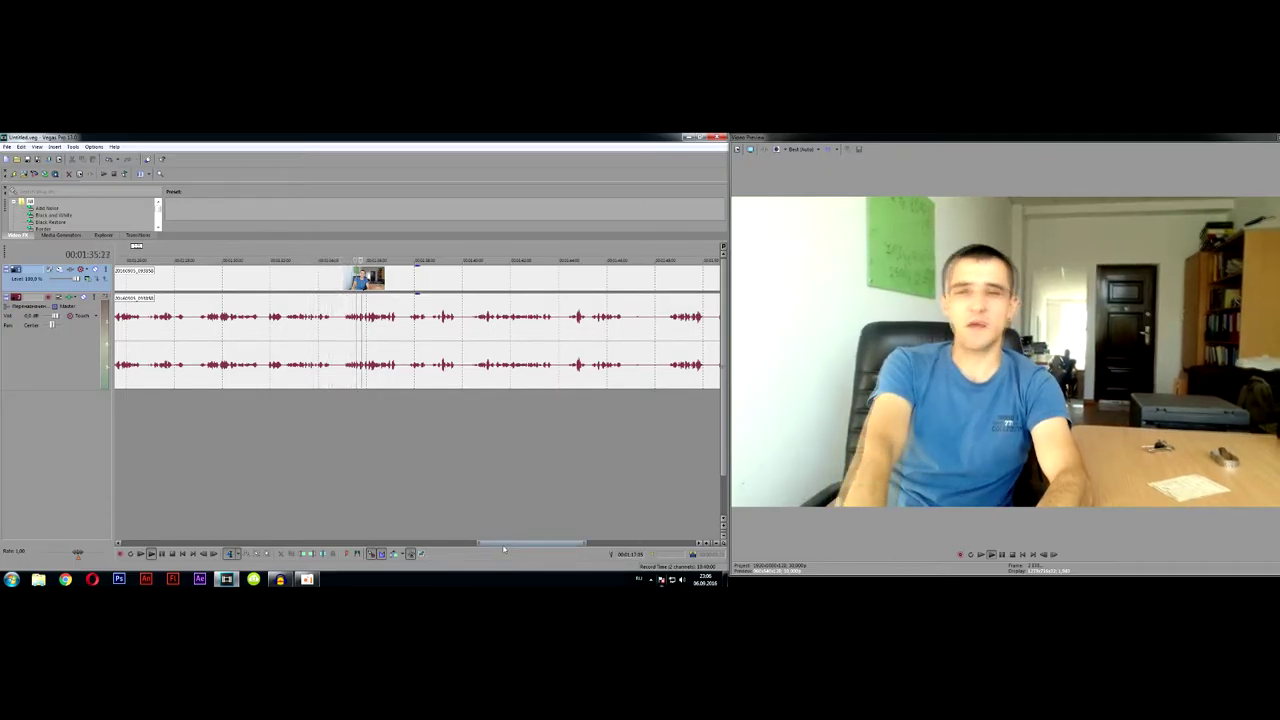
left_click_drag(504, 548, 521, 545)
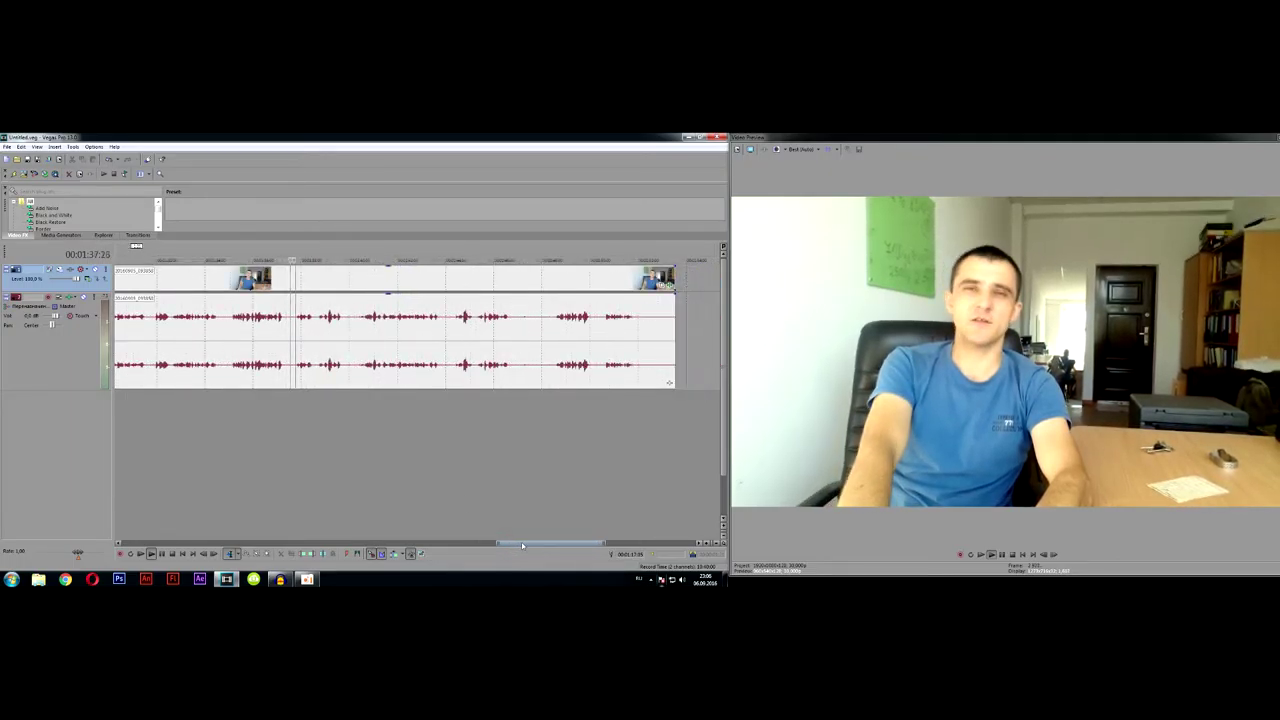
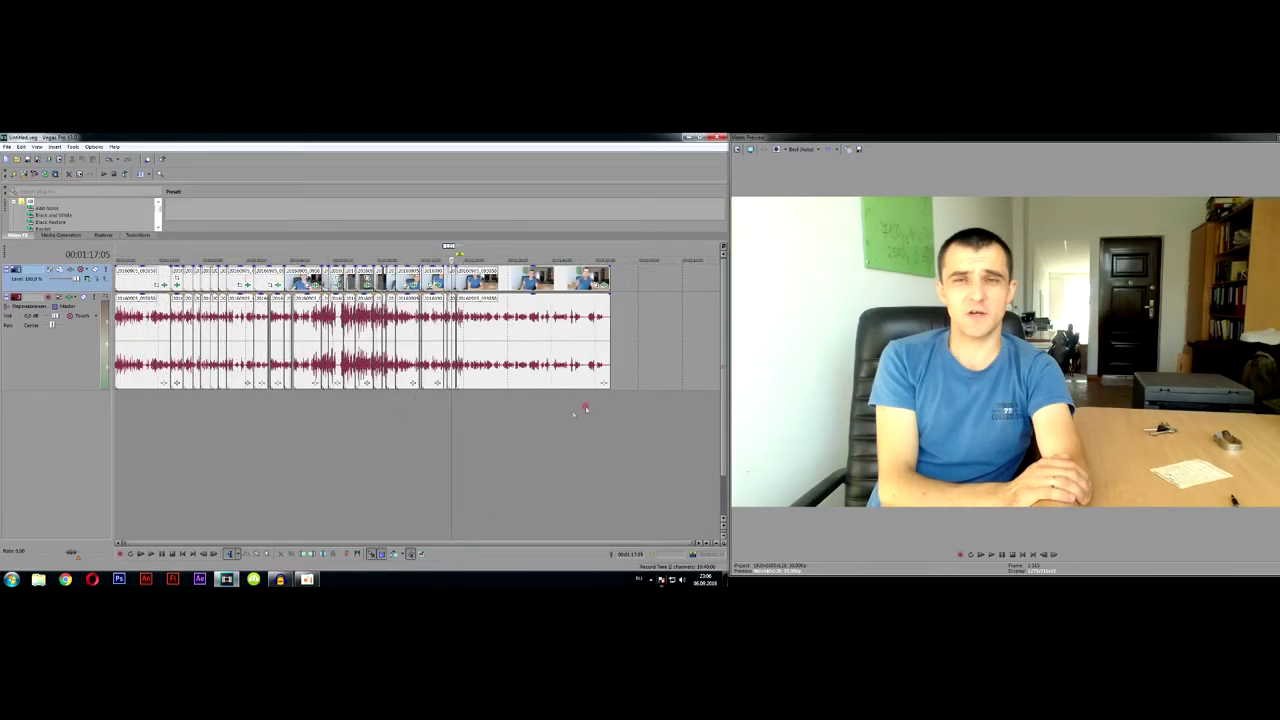
Step: Trim the silent tail off the end of the last clip, up to just after the final spoken words
left_click(586, 405)
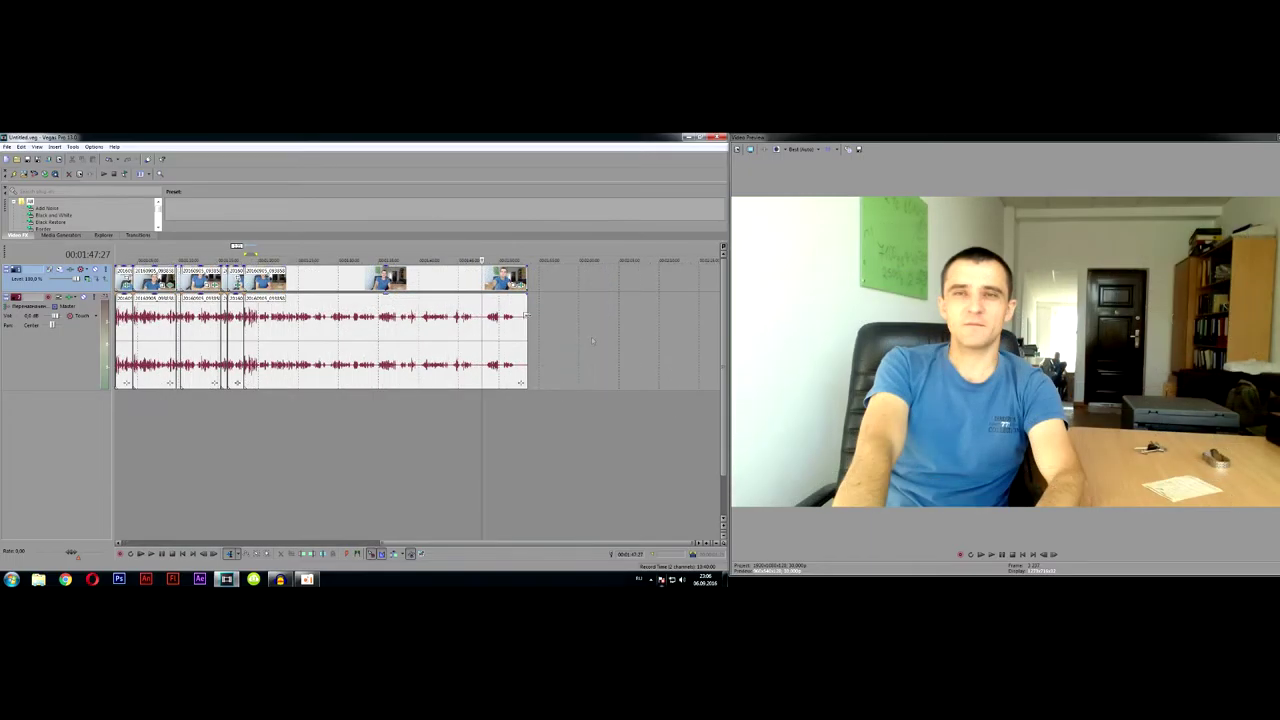
left_click_drag(548, 279, 514, 305)
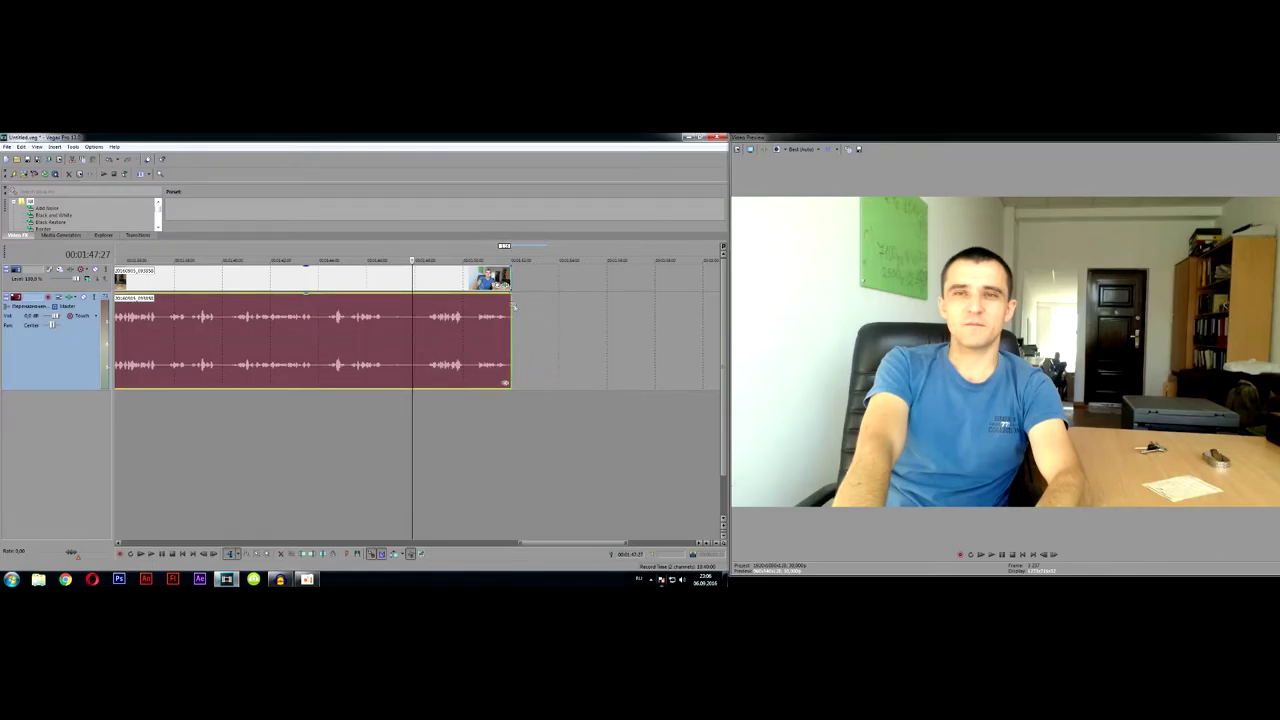
left_click(396, 399)
Step: Cut out the silent pause from 00:01:46:19 to about 00:01:48:18 and move the last clip back against the preceding one
scroll(414, 403, "up", 2)
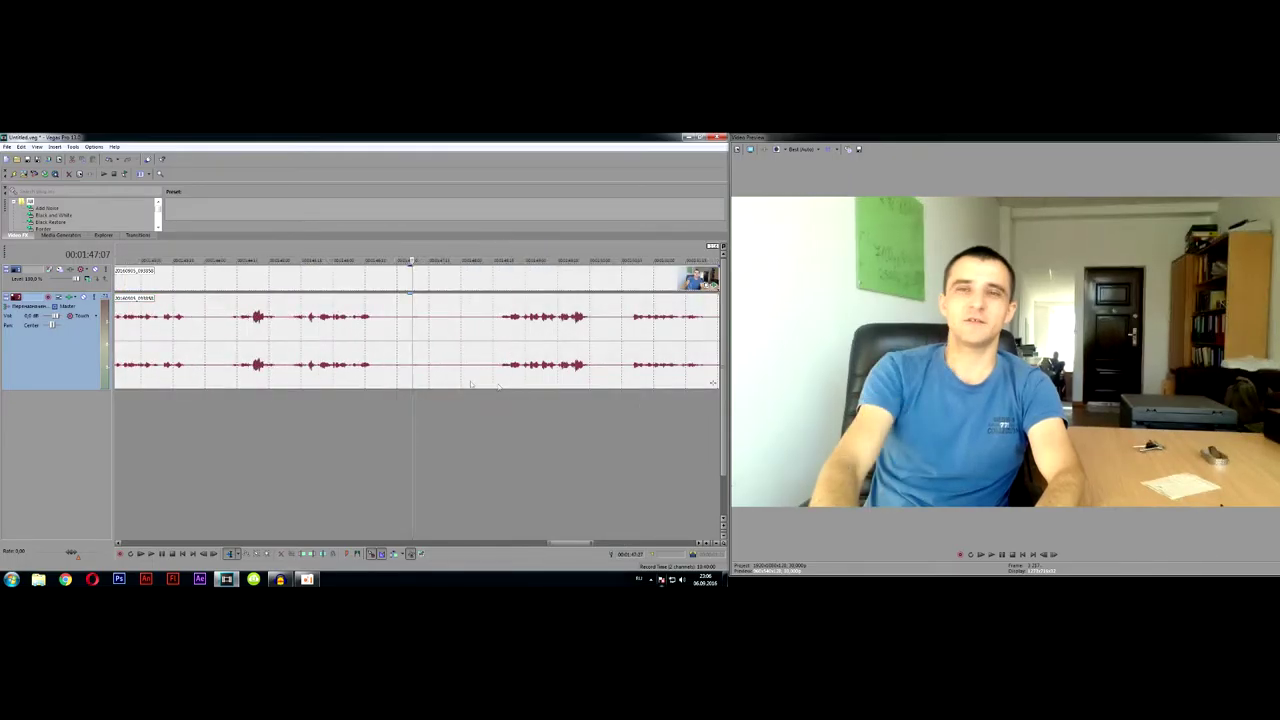
left_click_drag(497, 401, 377, 410)
key("space")
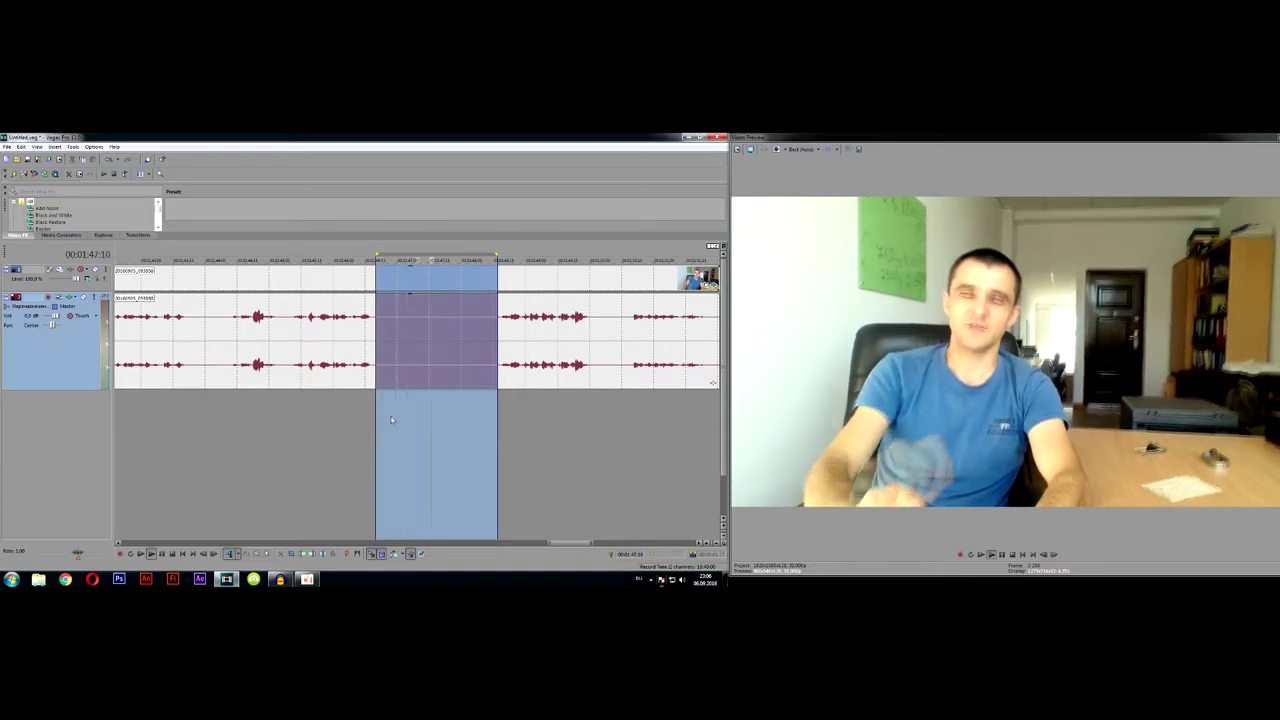
scroll(496, 369, "up", 3)
scroll(496, 369, "down", 2)
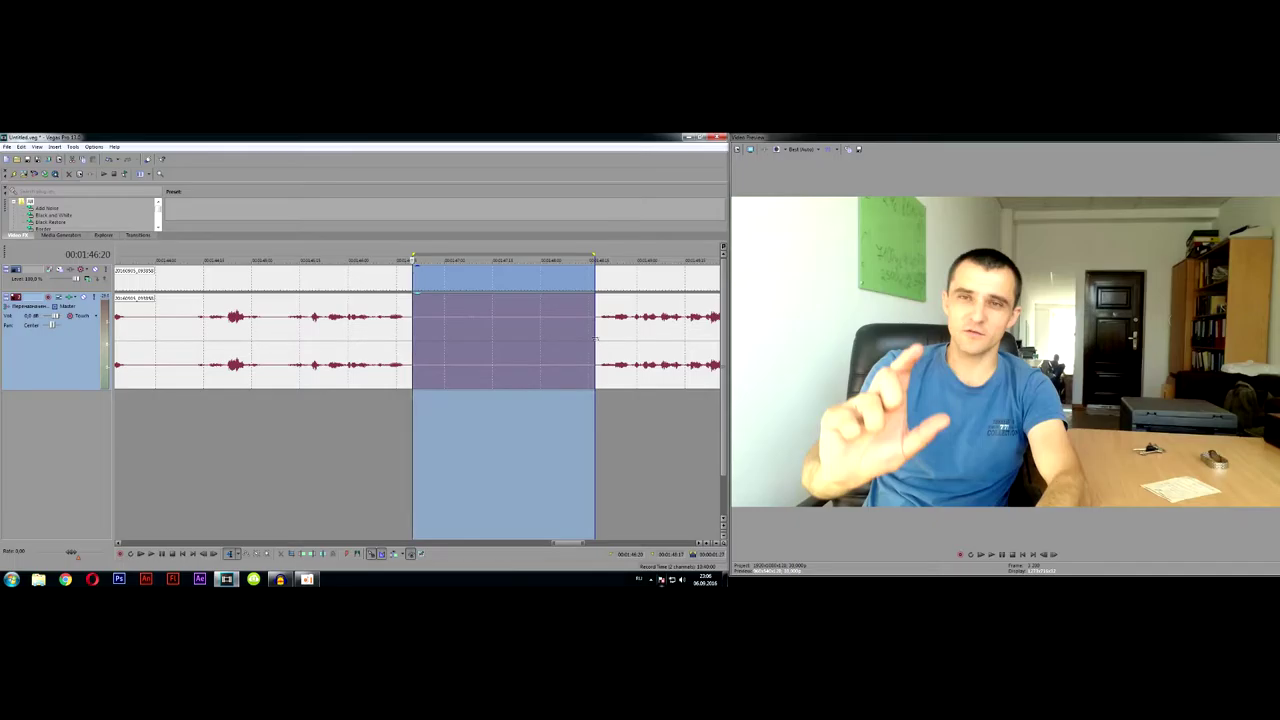
left_click_drag(595, 340, 598, 338)
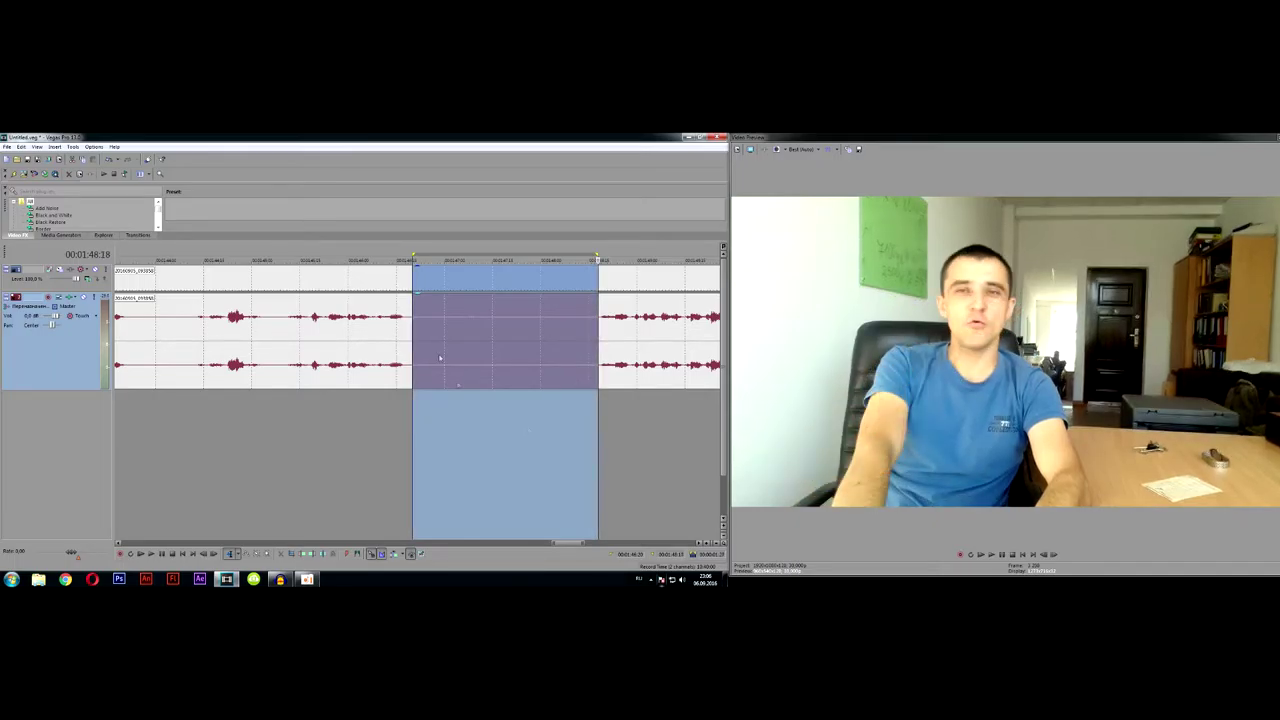
left_click_drag(412, 340, 410, 340)
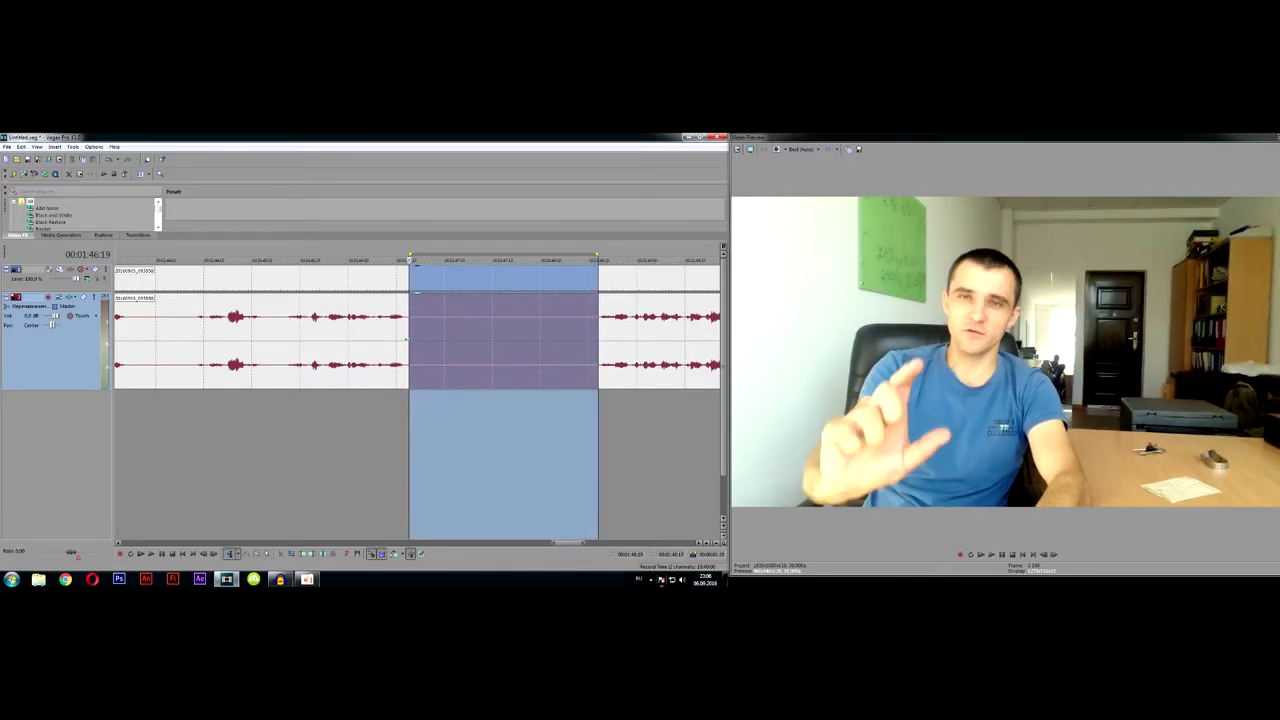
key("space")
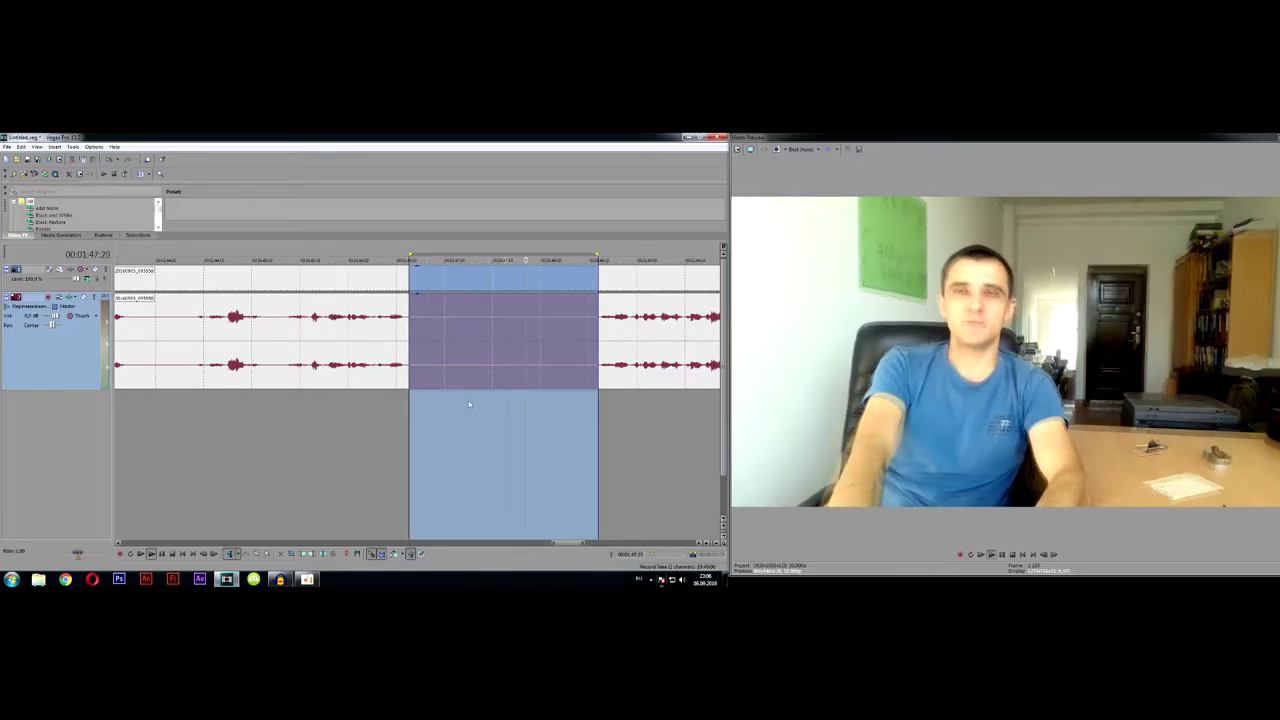
key("space")
key("Delete")
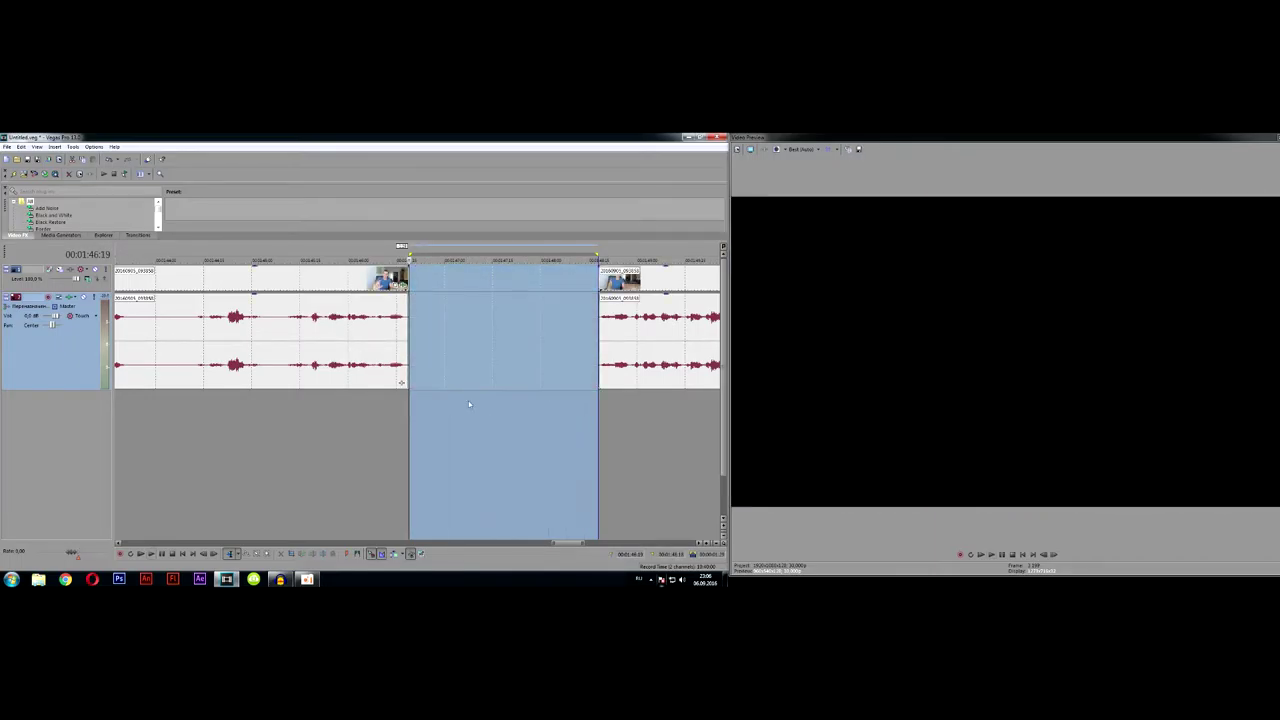
scroll(468, 400, "down", 5)
left_click_drag(472, 277, 445, 282)
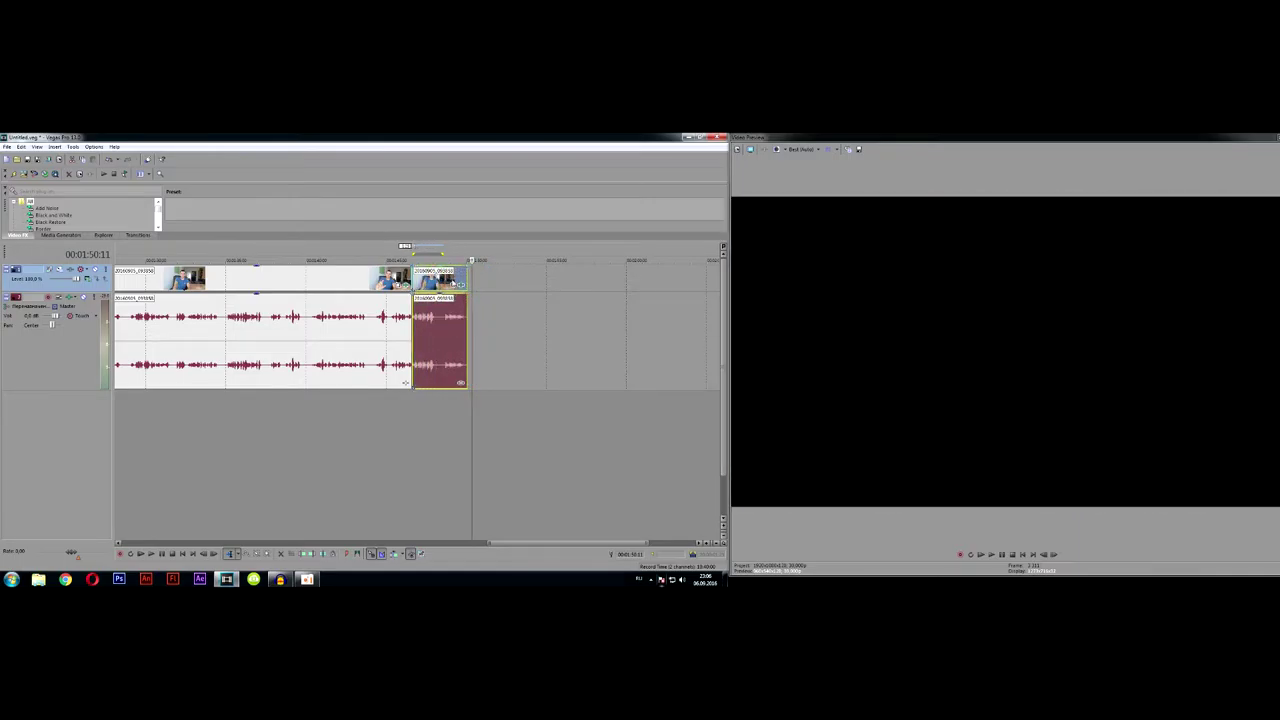
Step: Play from before the newest join through the last clip to check how the cut sounds
left_click(341, 423)
key("space")
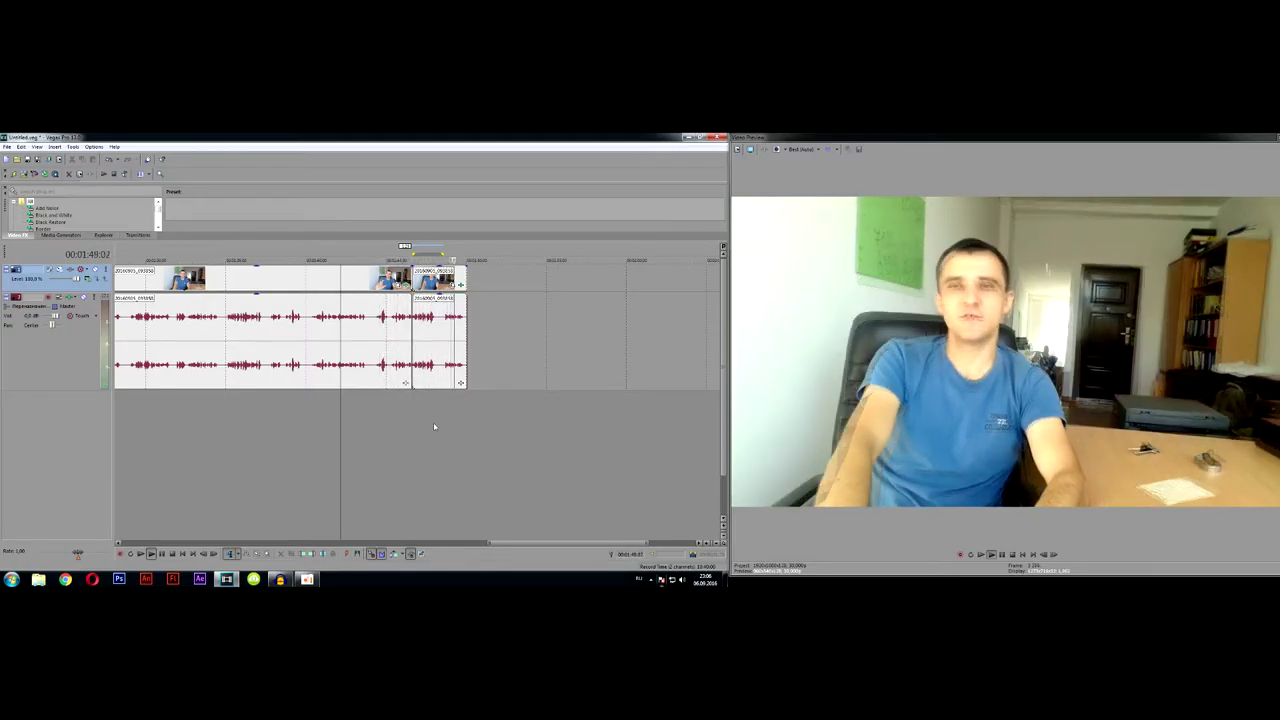
left_click(434, 425)
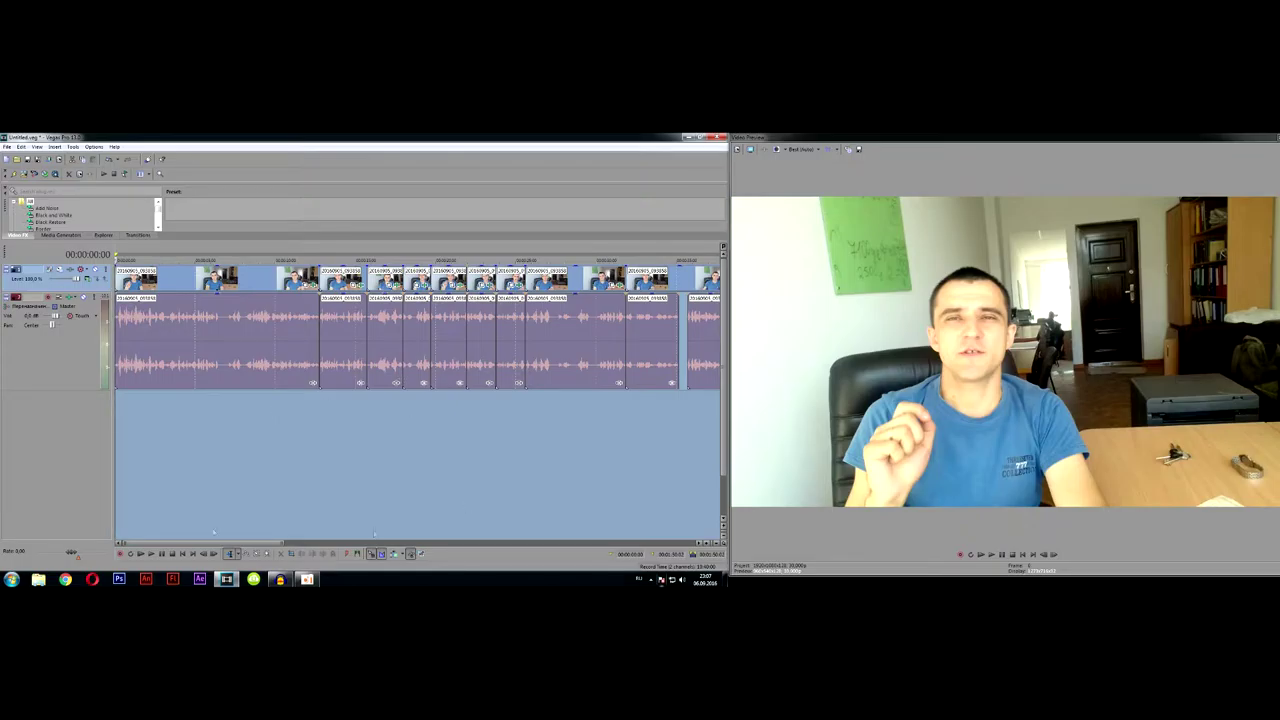
Step: Inspect the last video clip's event, media and general properties, and close them without changing anything
left_click_drag(208, 542, 497, 542)
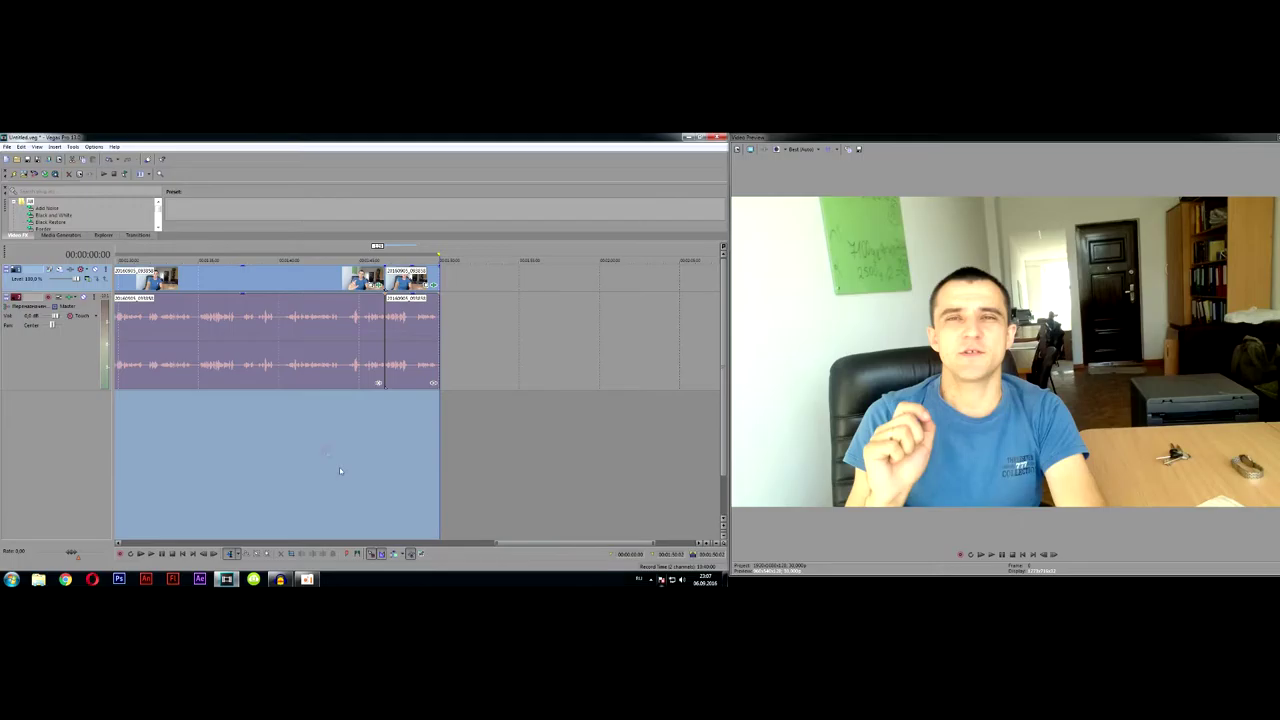
left_click(326, 450)
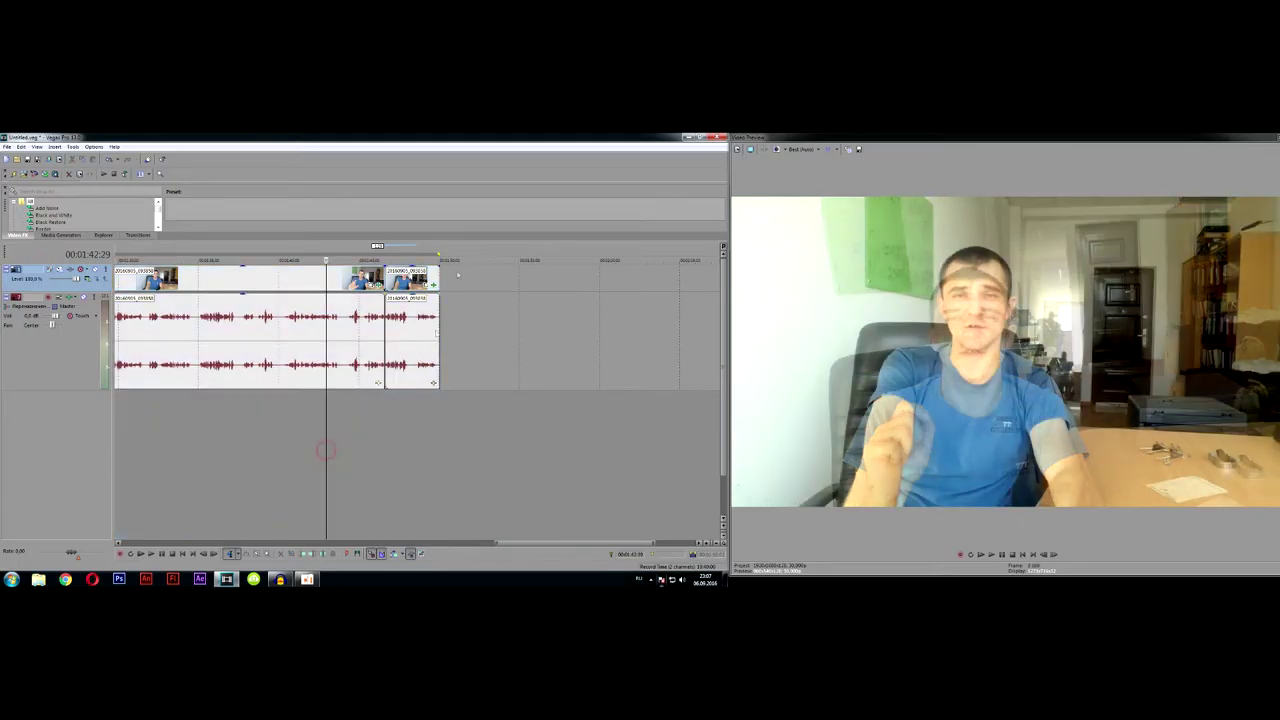
right_click(390, 270)
left_click(425, 563)
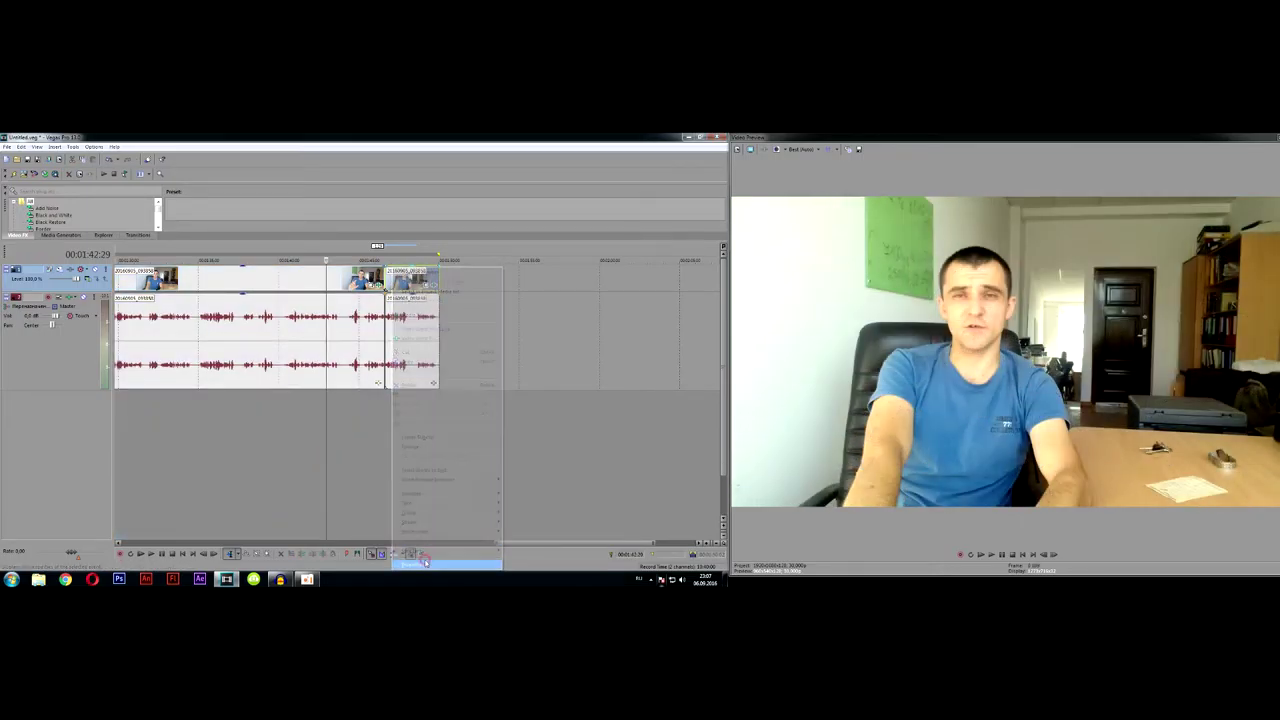
left_click(322, 212)
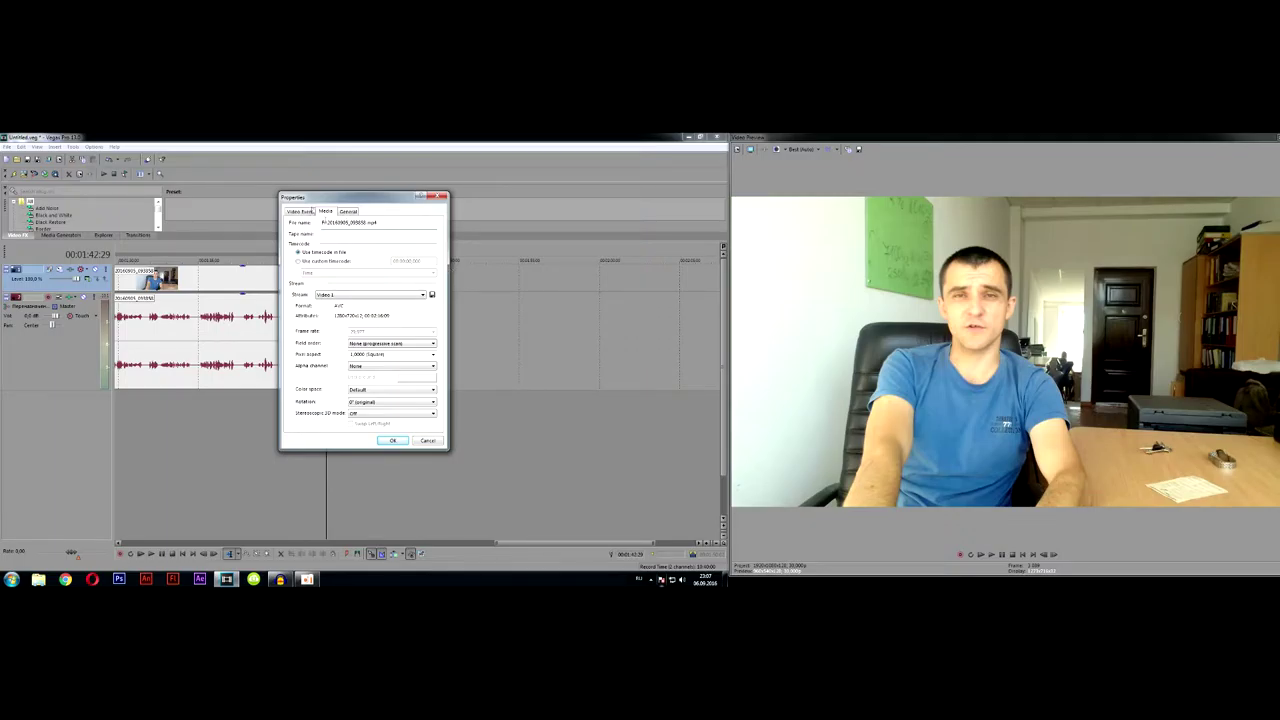
left_click(301, 212)
left_click(348, 212)
left_click(441, 196)
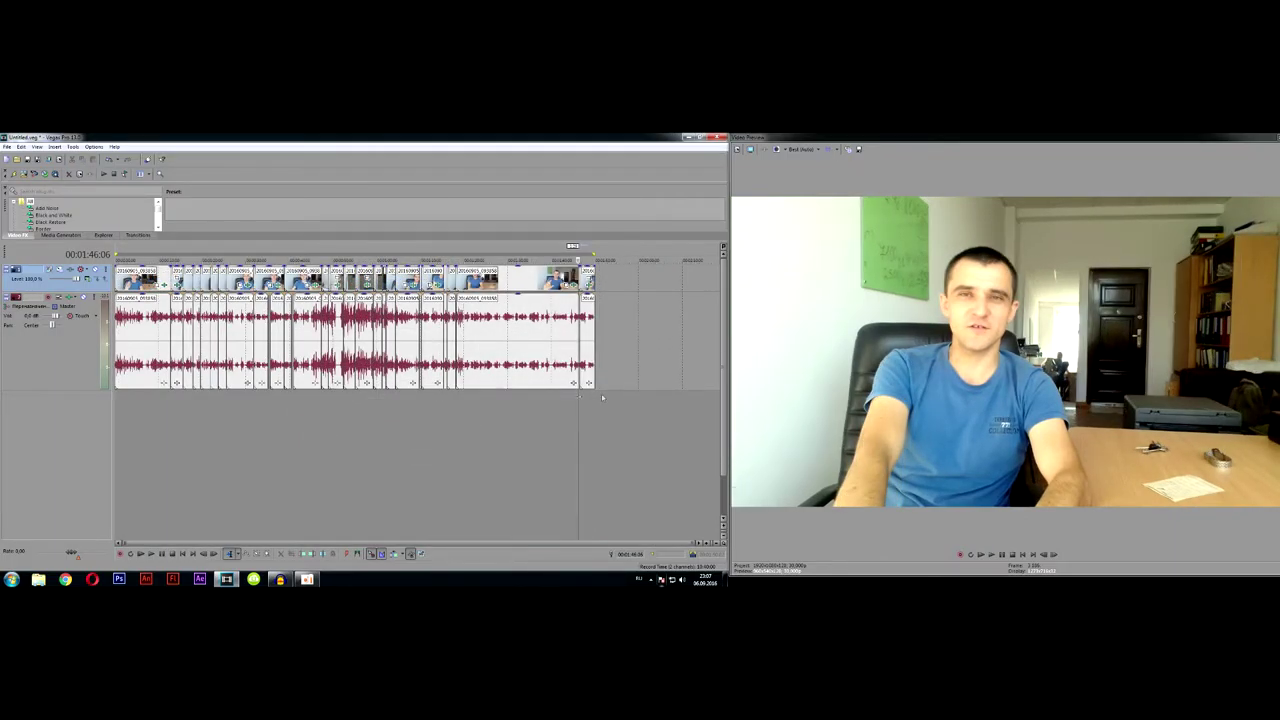
Step: Select the whole edited timeline from the end of the last clip to the start to check its total length
left_click_drag(596, 398, 108, 394)
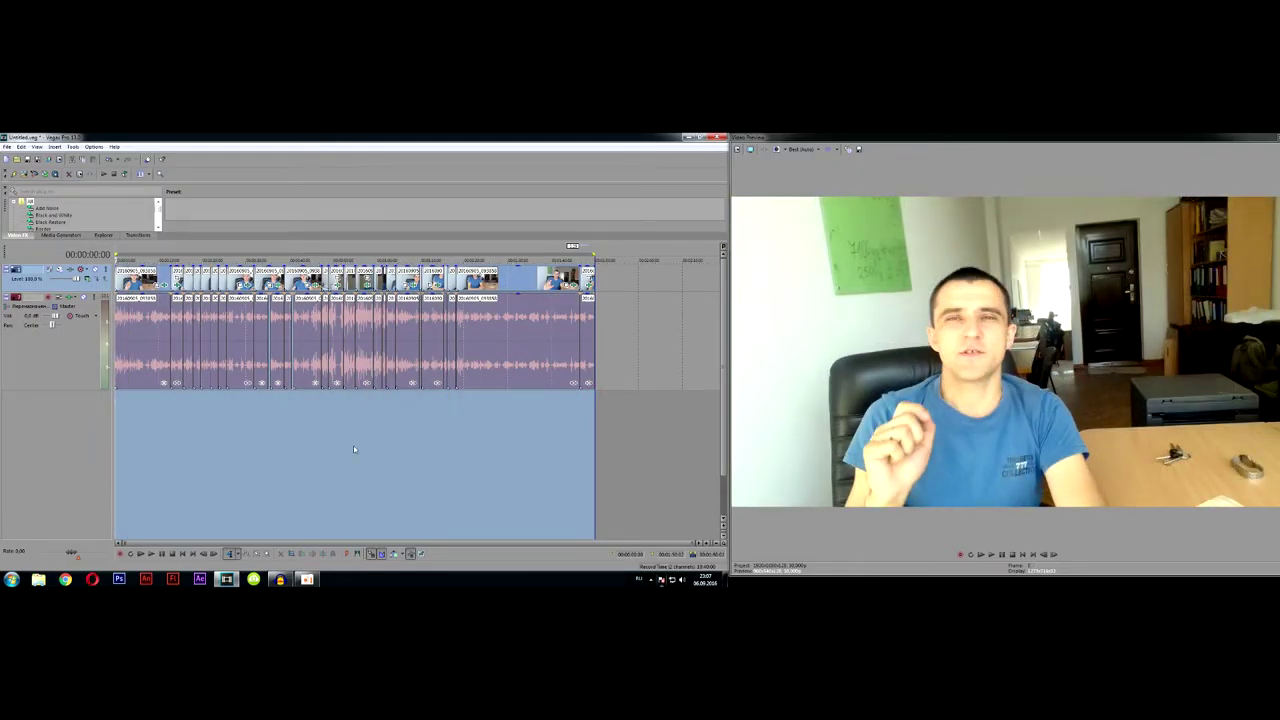
right_click(100, 290)
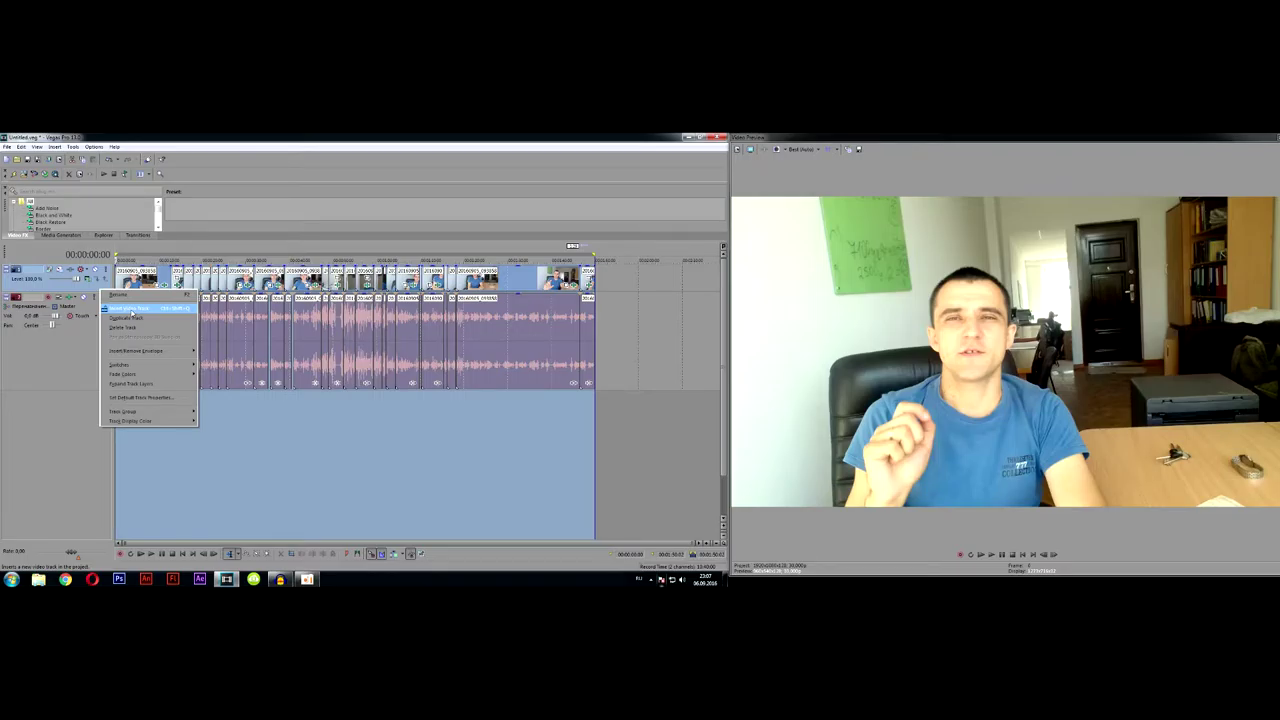
left_click(229, 420)
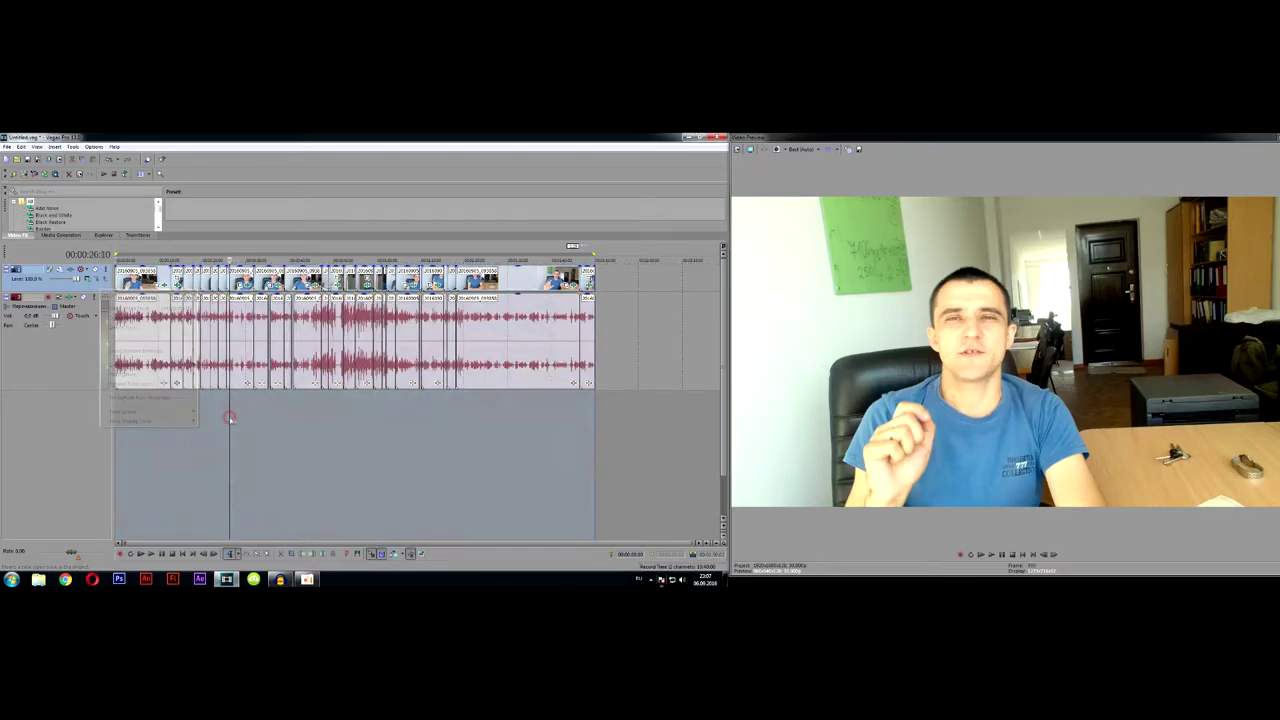
Step: Return to the project start and step through the opening frames of the first clip, ending back at the first frame
left_click(182, 553)
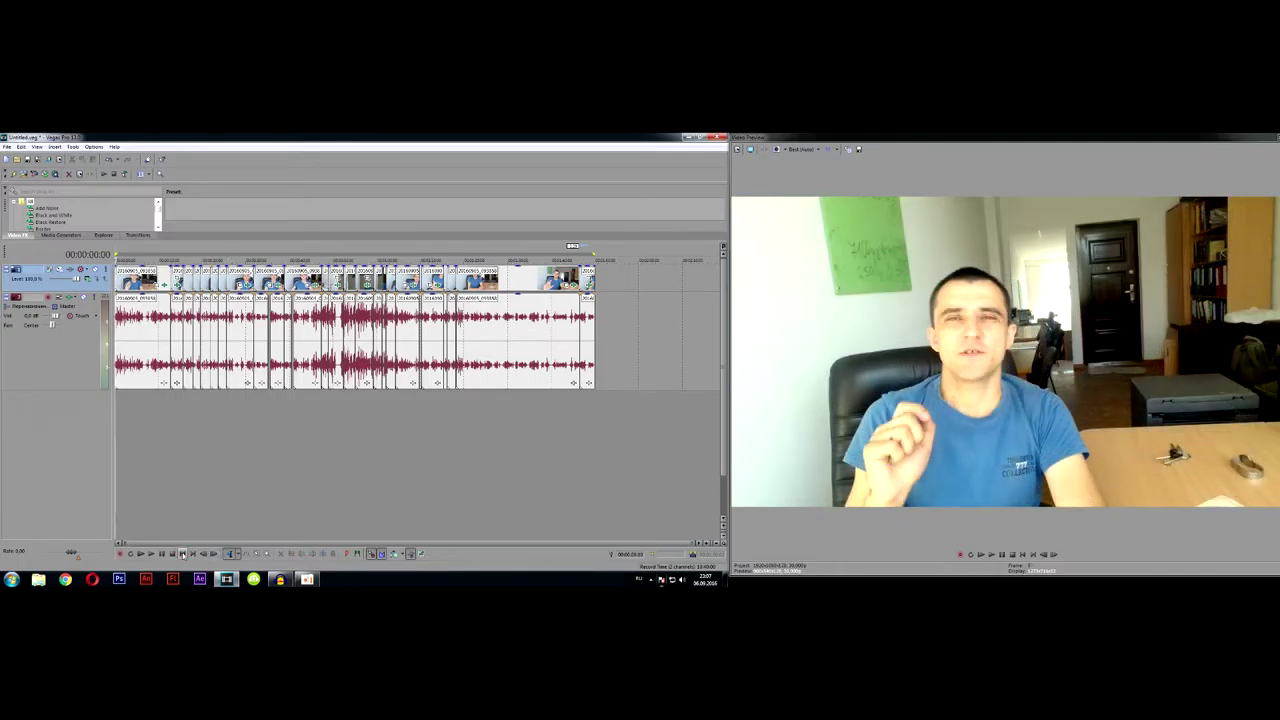
key("alt+Right")
key("alt+Right")
key("alt+Right")
key("alt+Right")
key("alt+Right")
key("alt+Right")
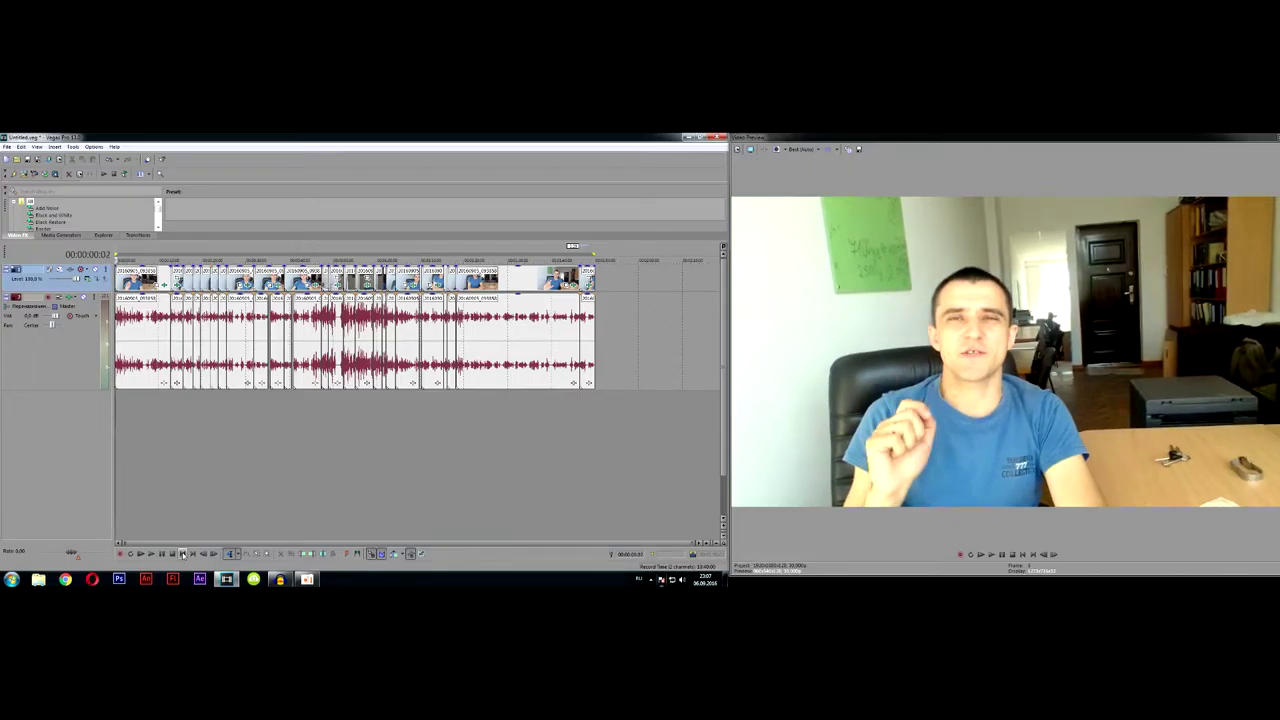
left_click(182, 554)
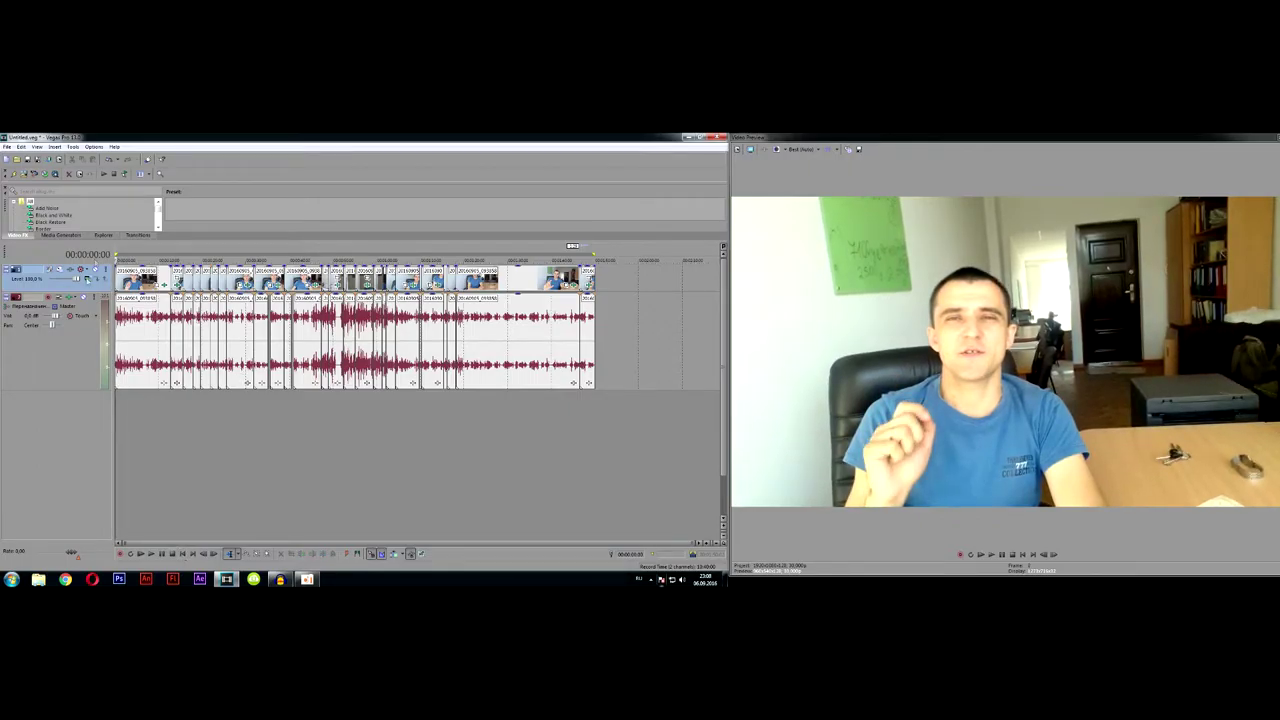
Step: Insert a new video track above the footage and add a text media event at its start
right_click(76, 290)
left_click(110, 308)
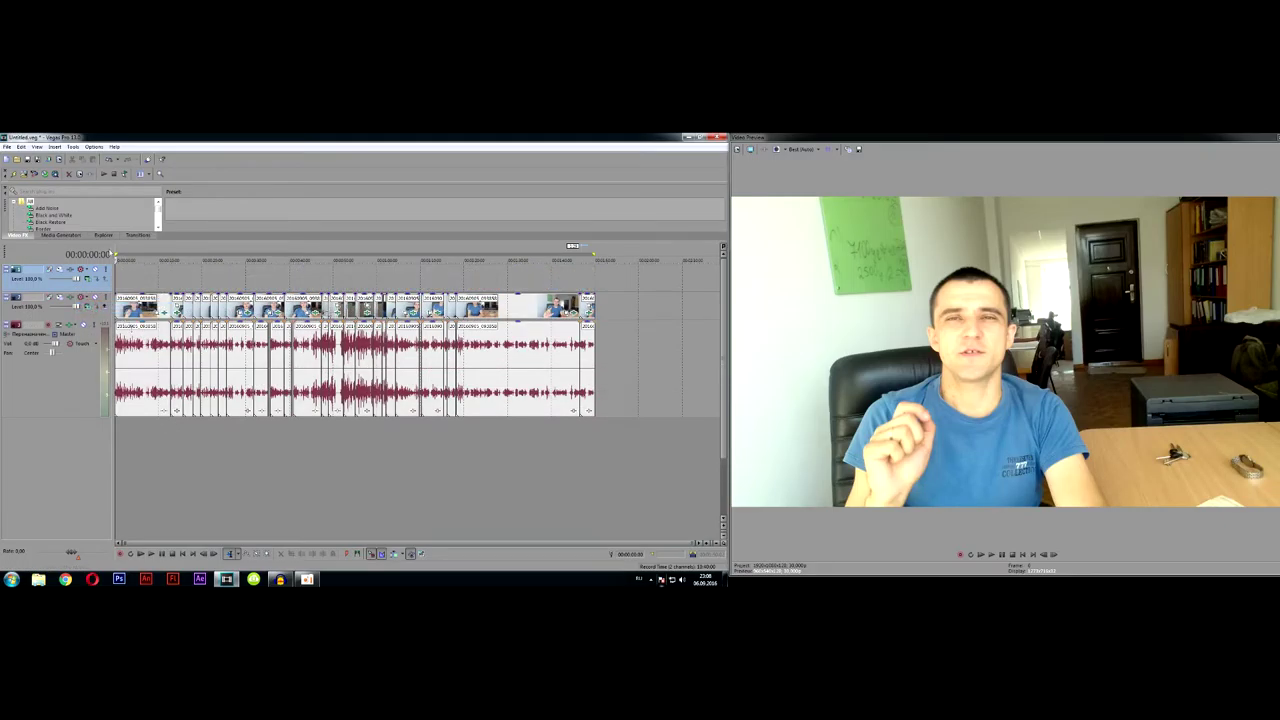
right_click(120, 272)
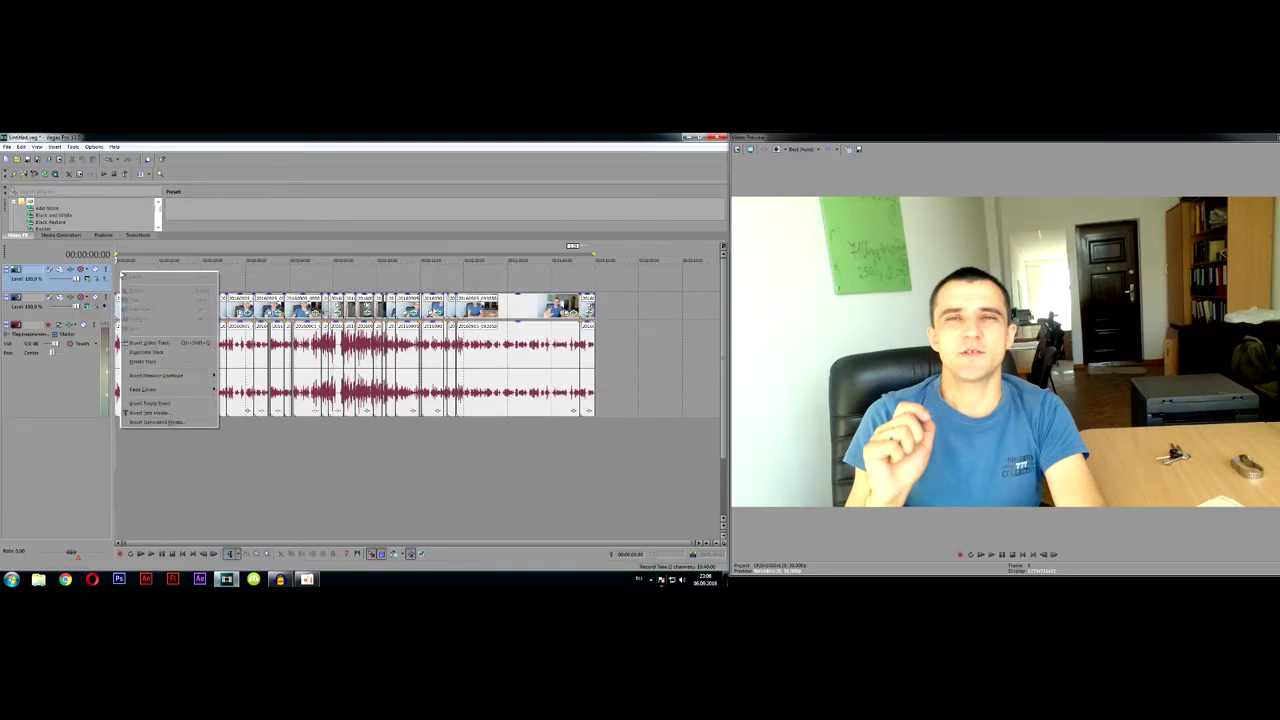
left_click(143, 414)
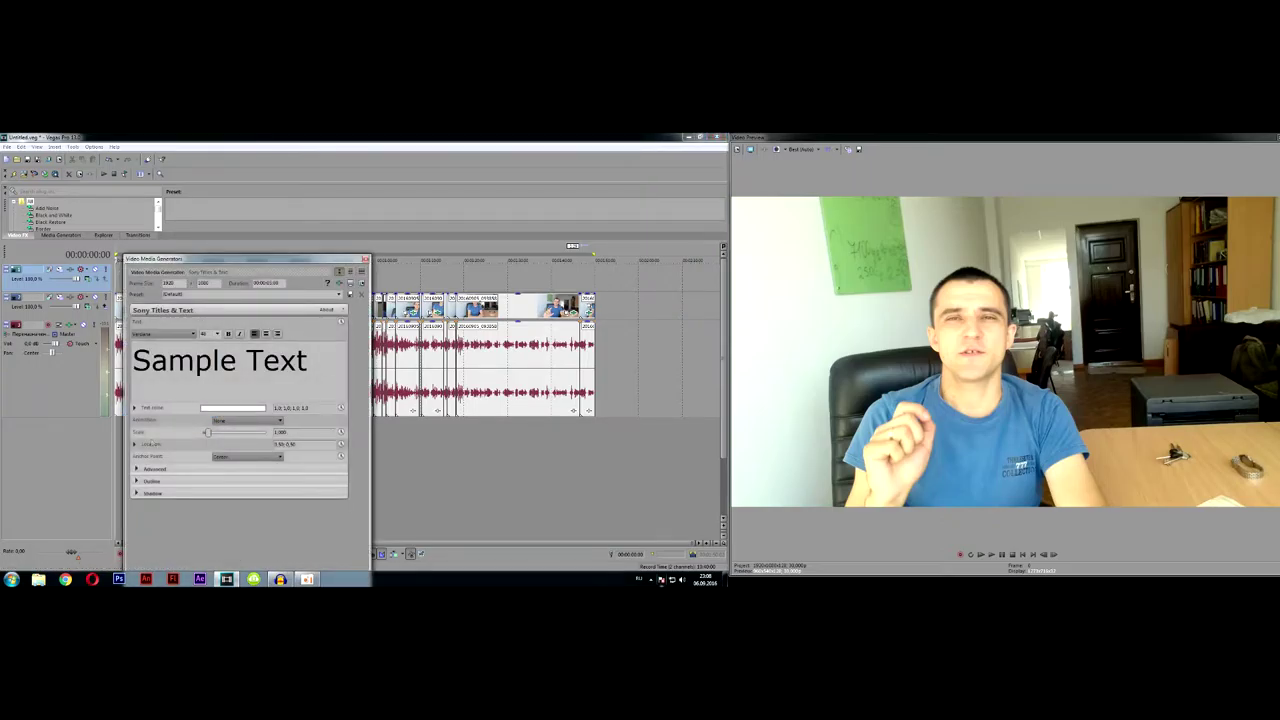
Step: Replace the title's sample text with "Покупка квартирына торгах" and add "Часть 3" on a second line
triple_click(324, 365)
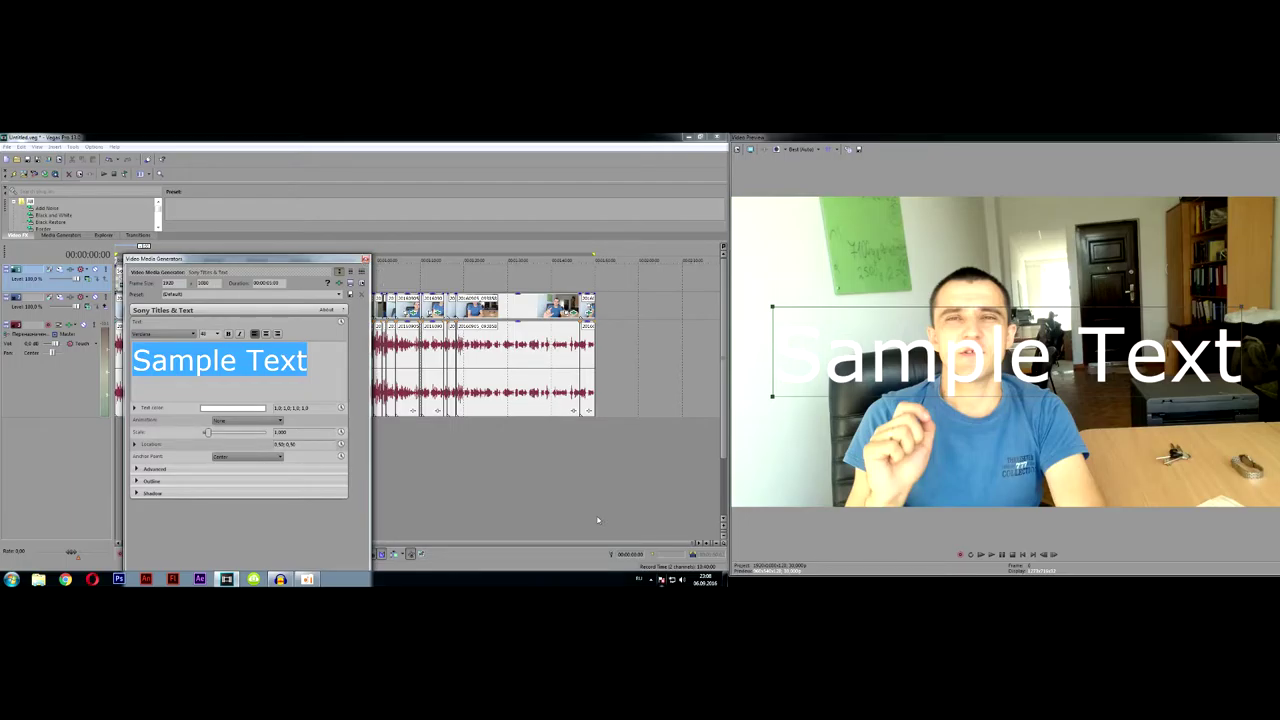
key("BackSpace")
type("По")
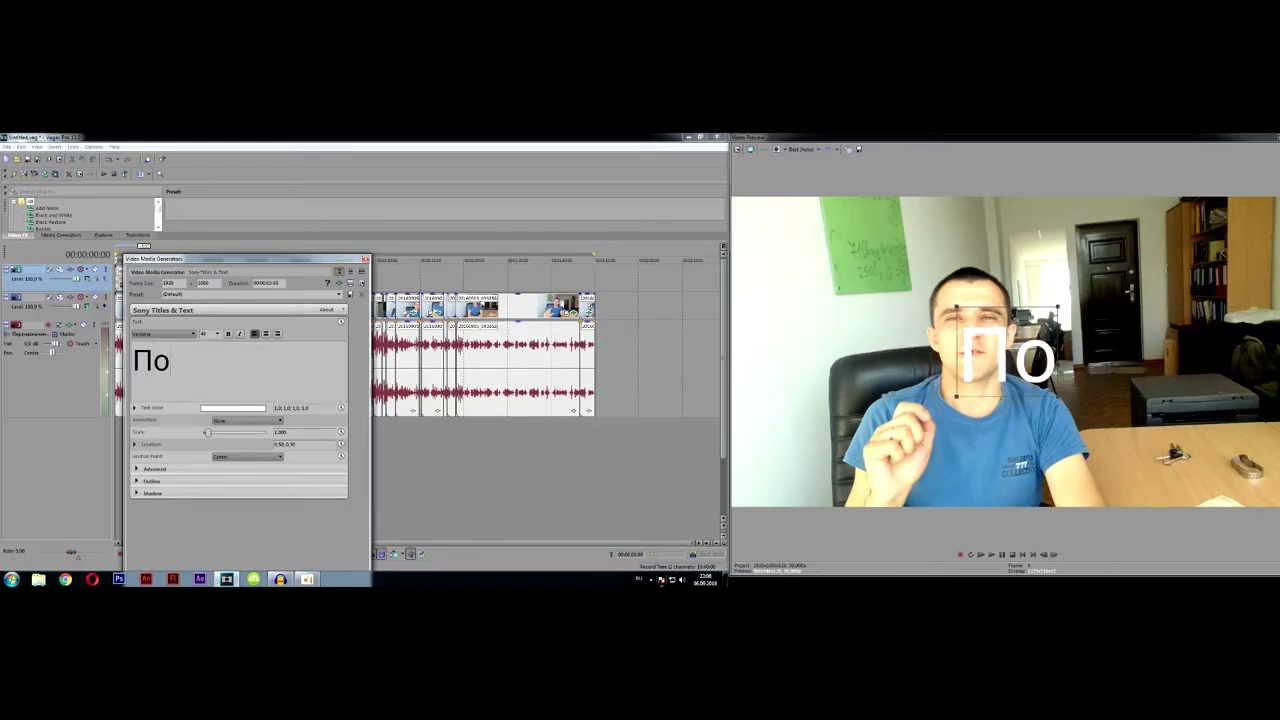
type("ку")
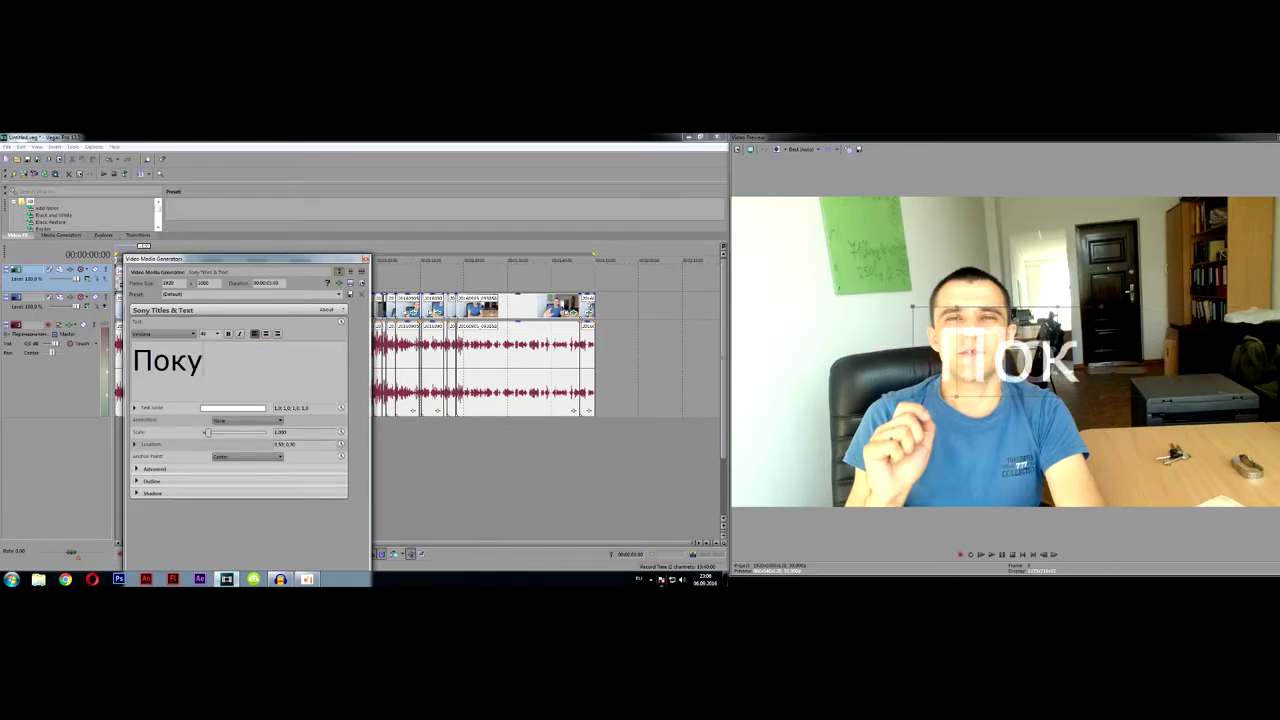
type("пка к")
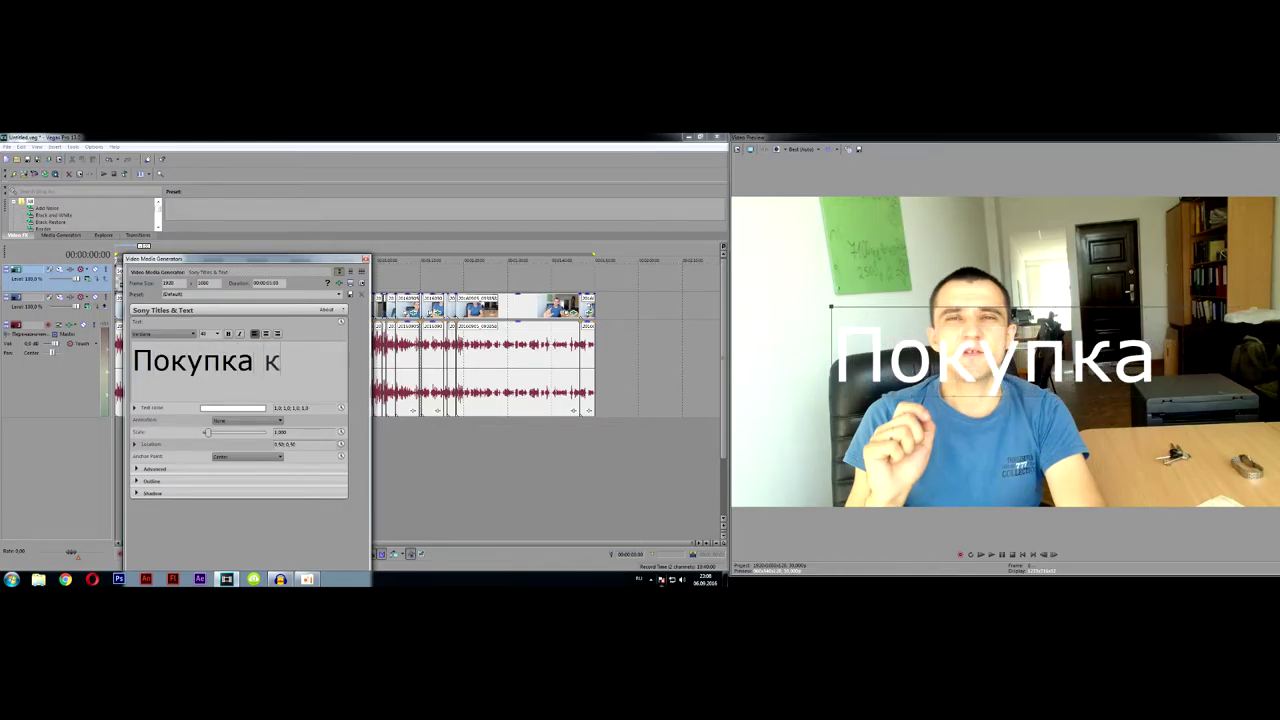
type("вартиры")
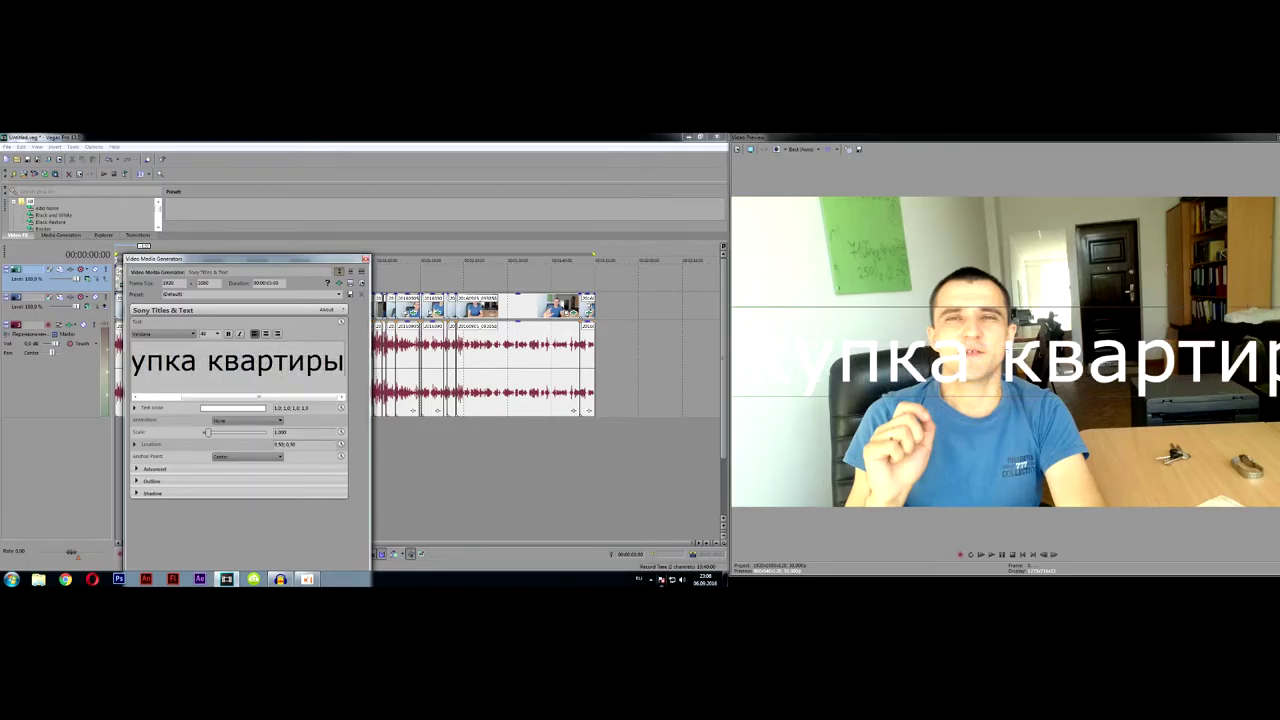
type("на")
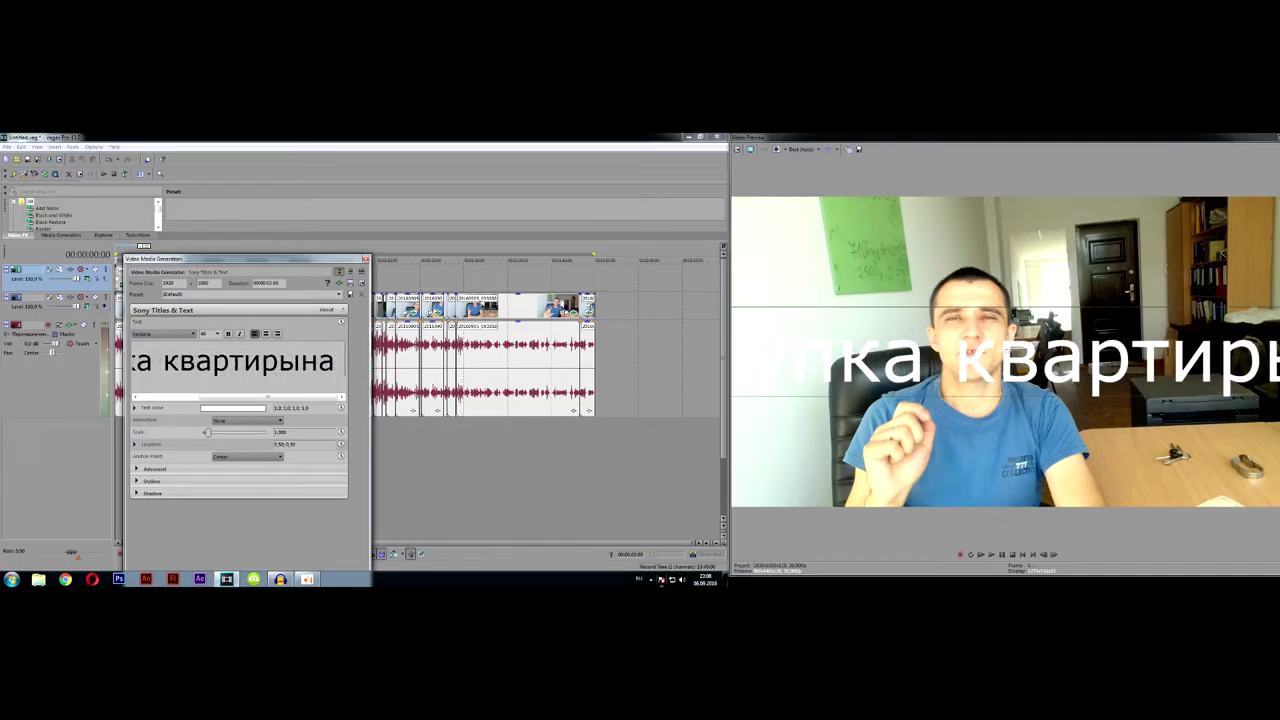
type(" торгах")
key("Return")
type("часть 3")
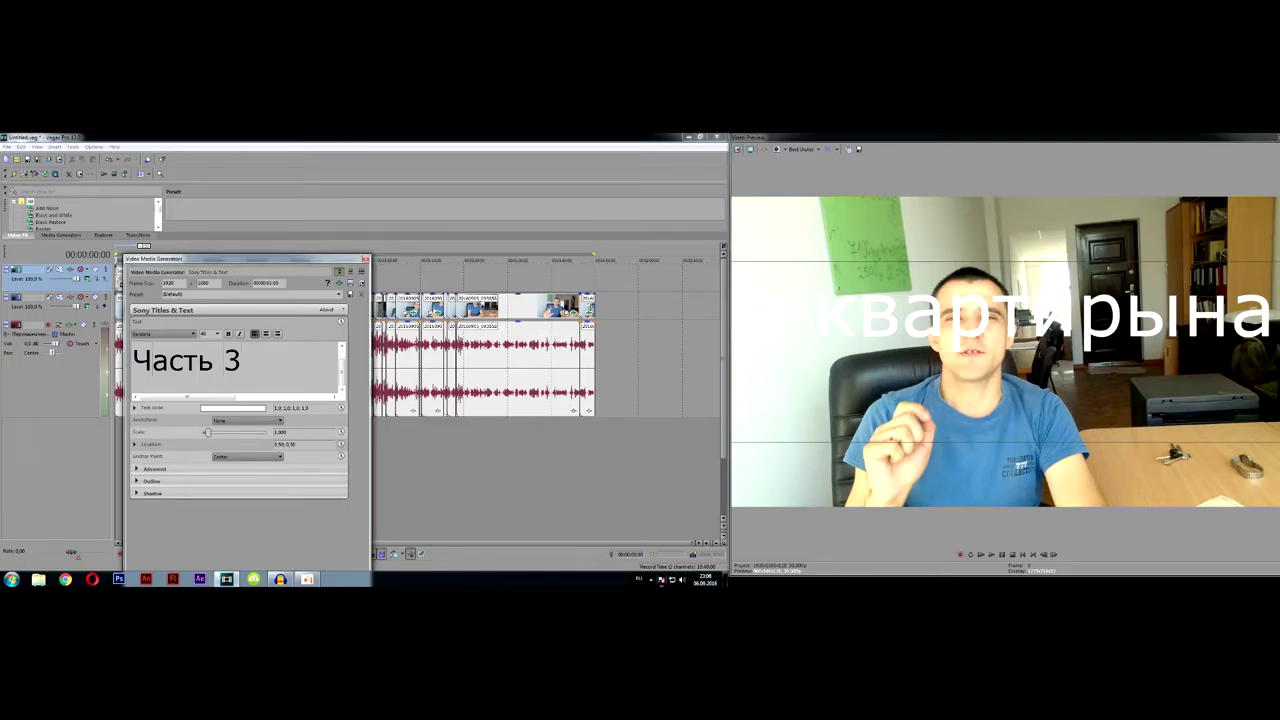
key("Up")
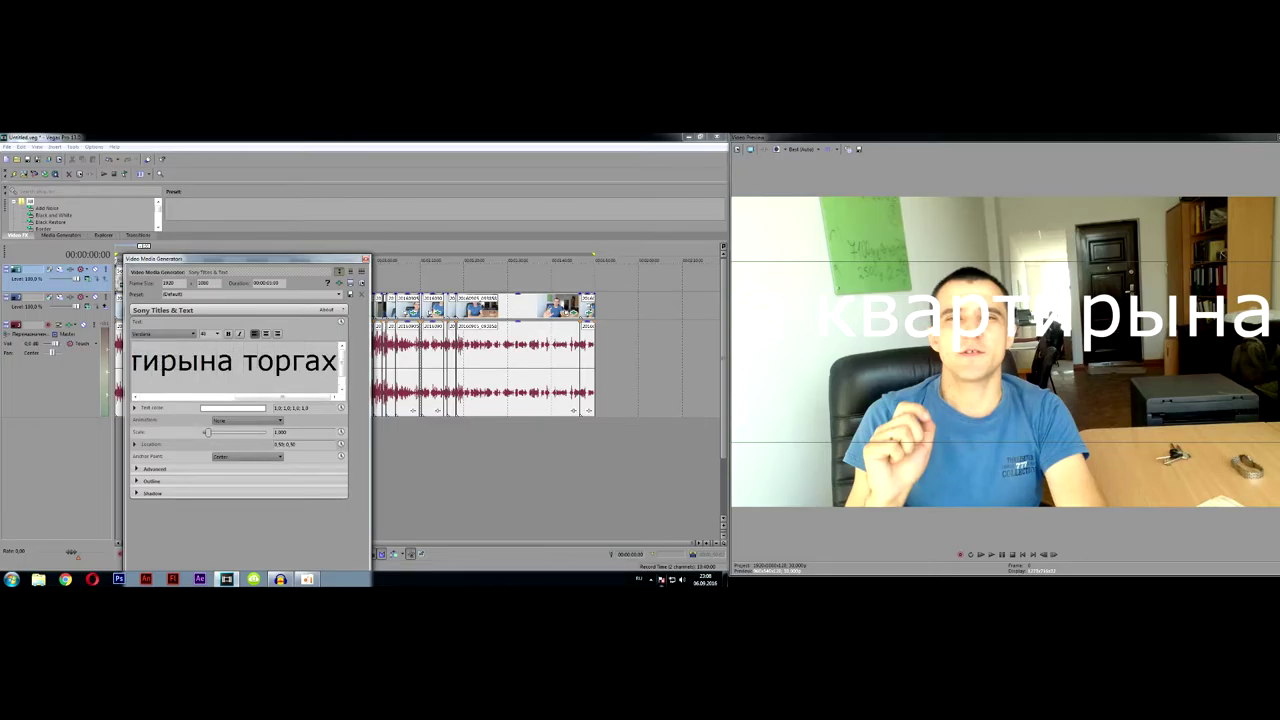
key("Down")
key("Left")
key("Left")
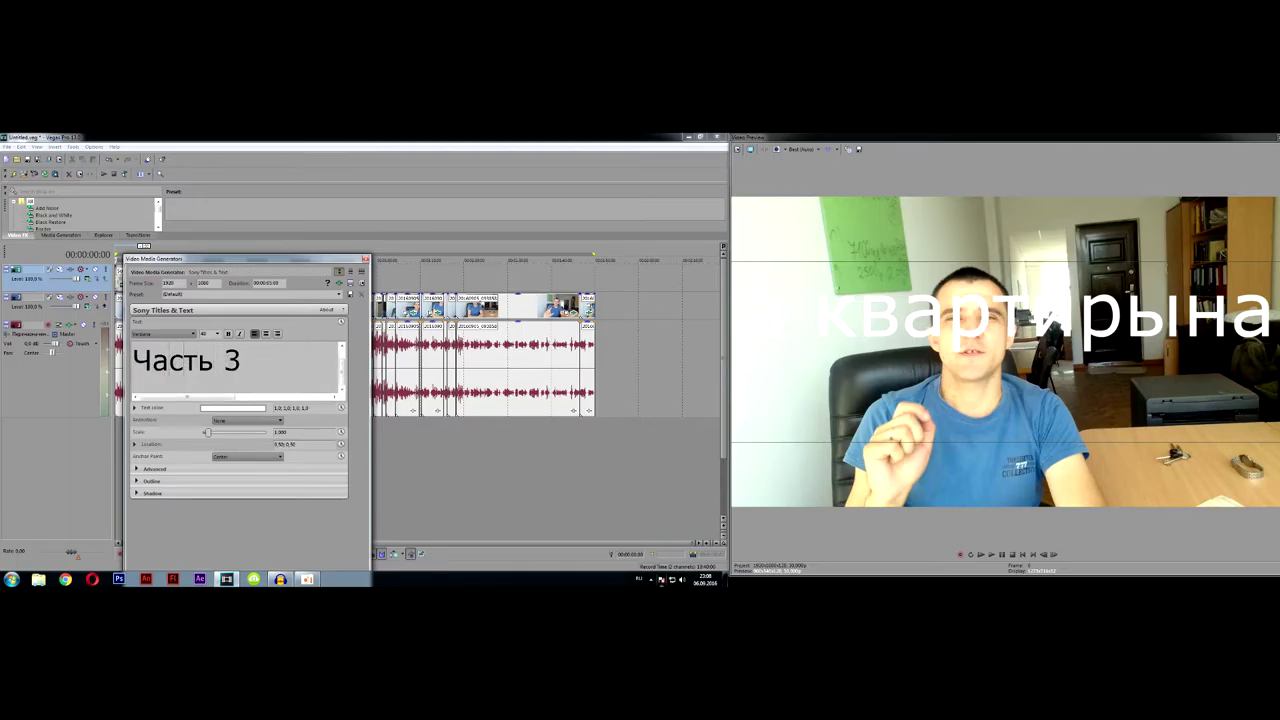
key("Up")
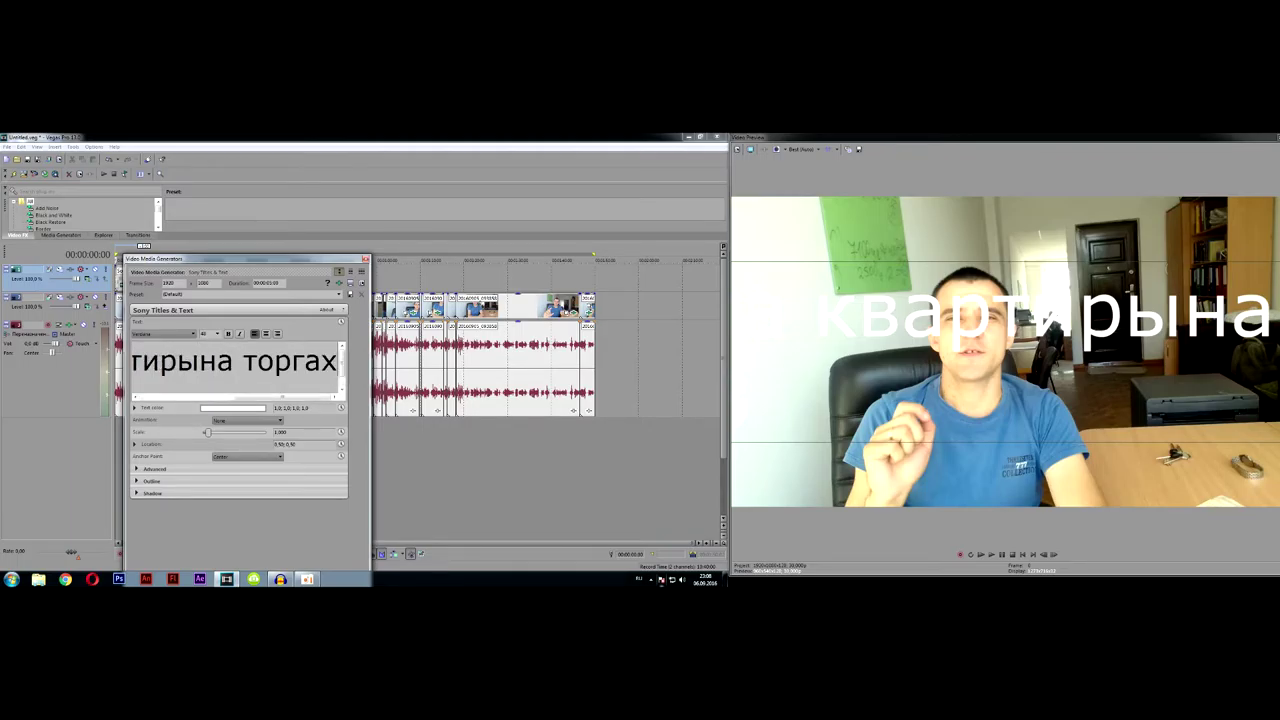
key("Down")
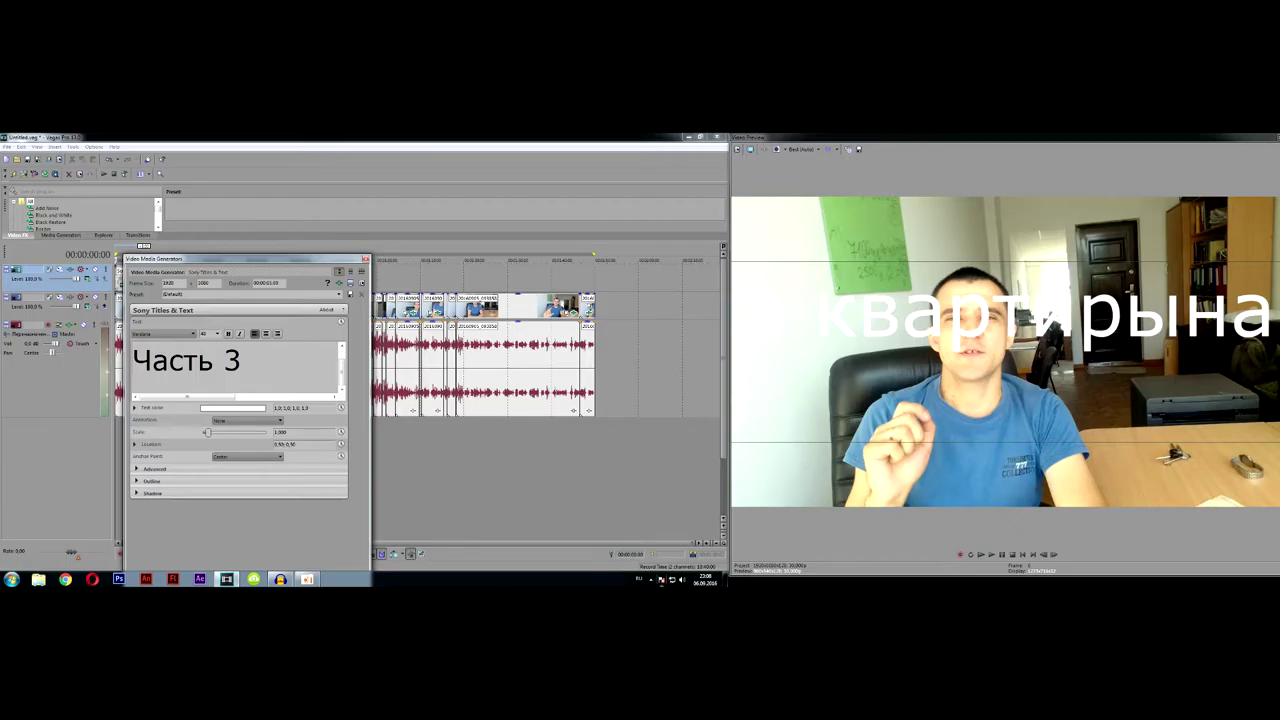
Step: Set the font size of the whole title to 12 and move the title to the lower part of the frame
key("Return")
key("ctrl+a")
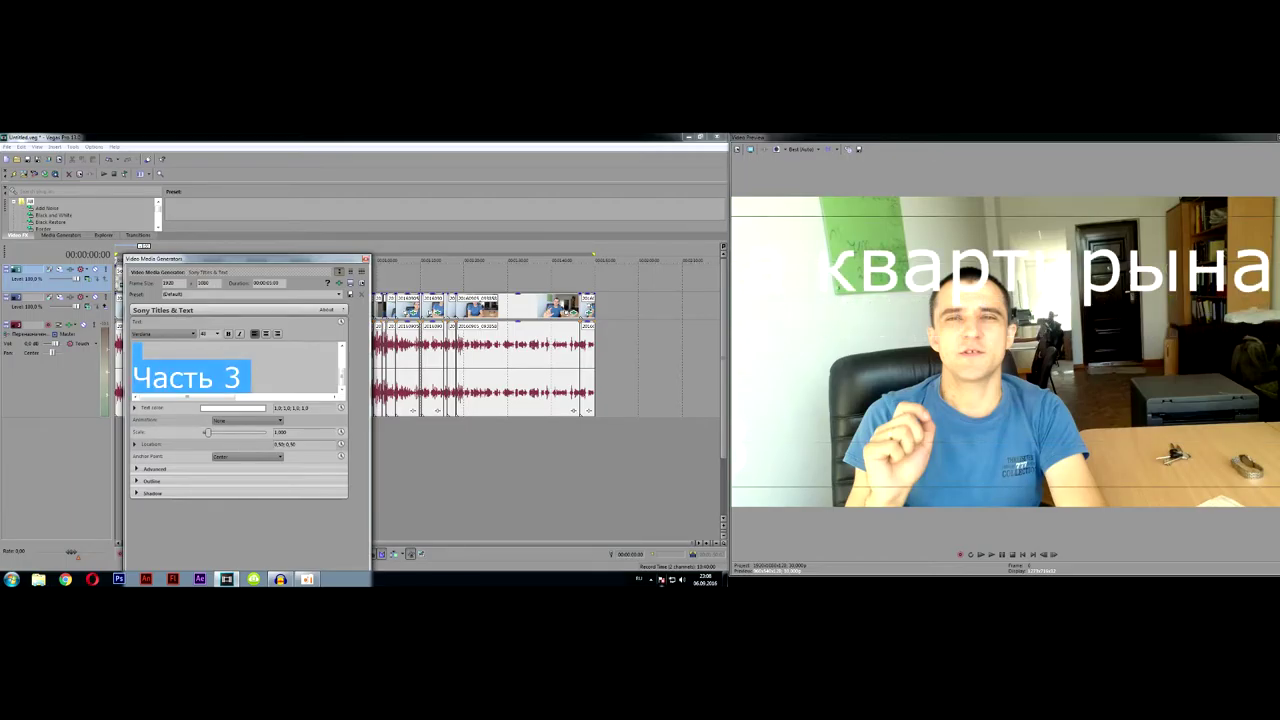
left_click(220, 334)
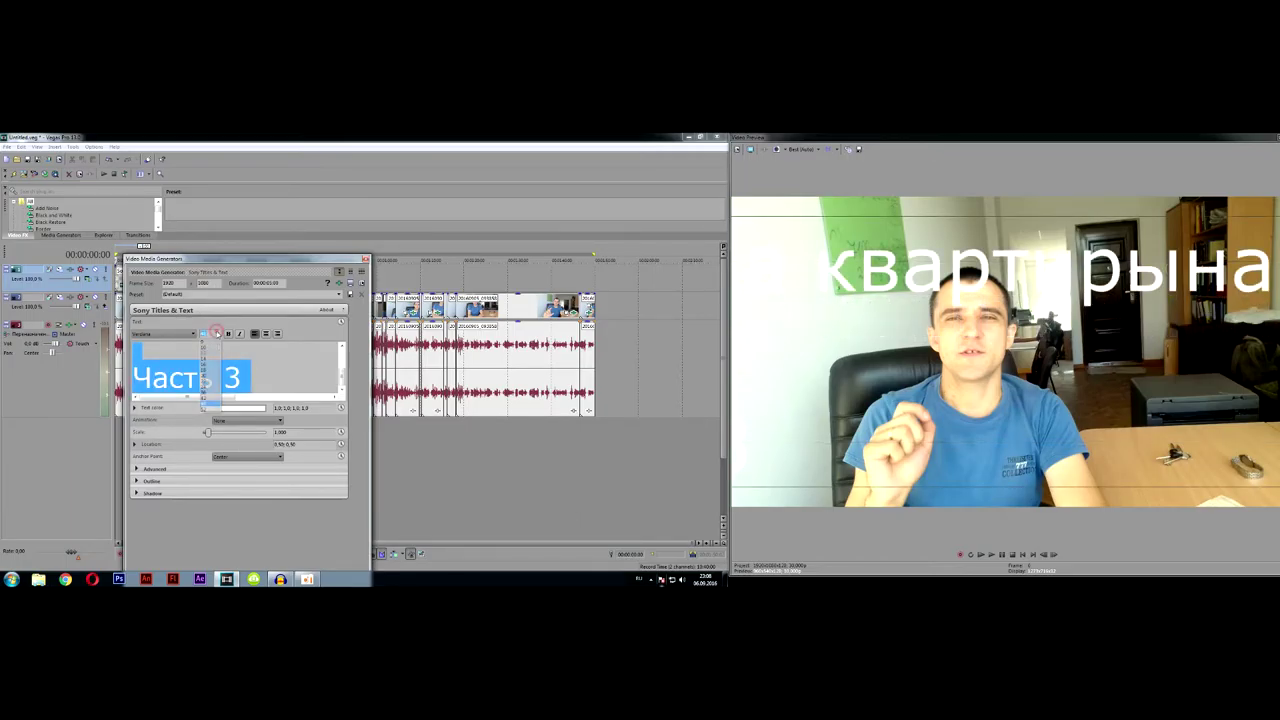
left_click(209, 355)
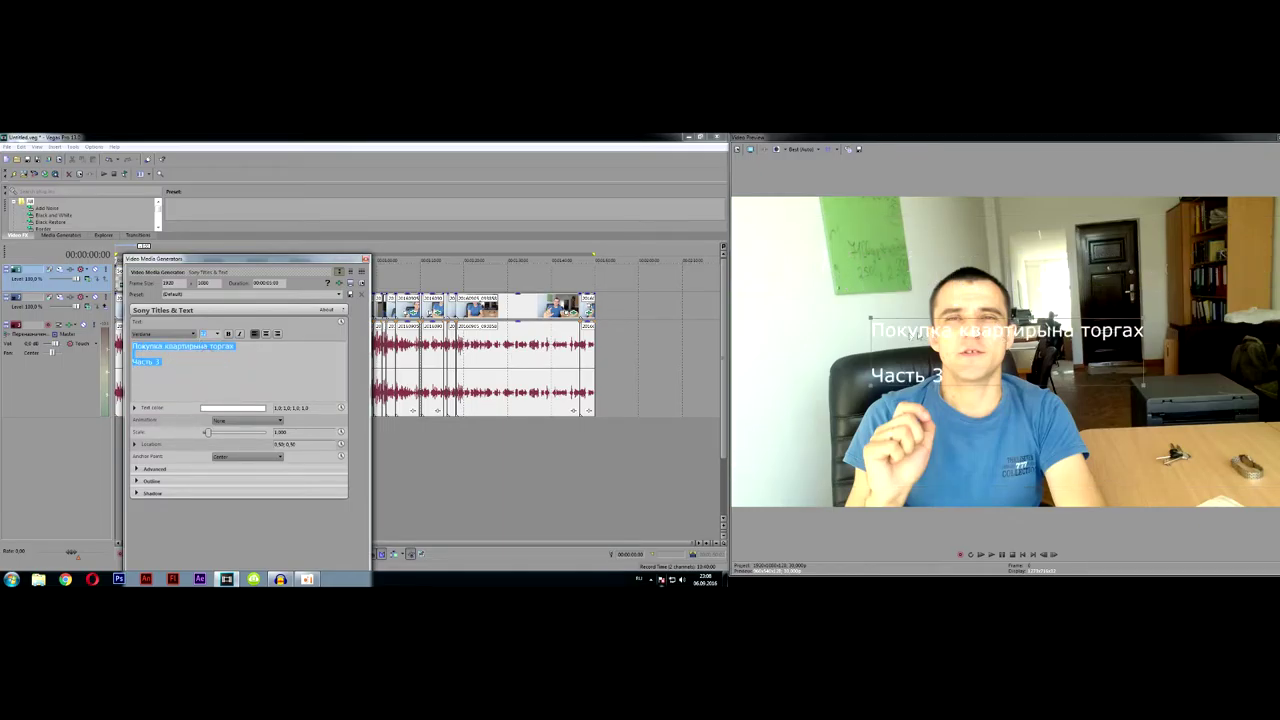
left_click_drag(921, 334, 907, 419)
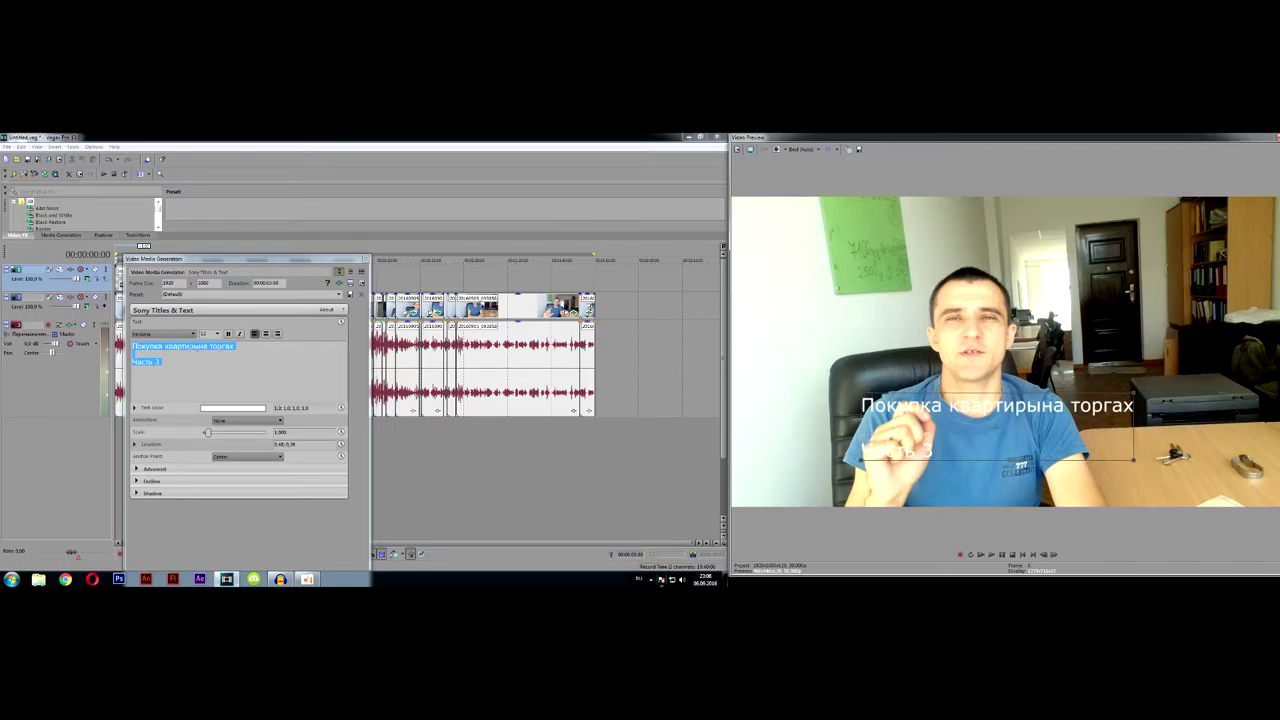
Step: Correct the title's first line to "Покупка квартиры на торгах" and make "Покупка квартиры" bold
left_click(200, 345)
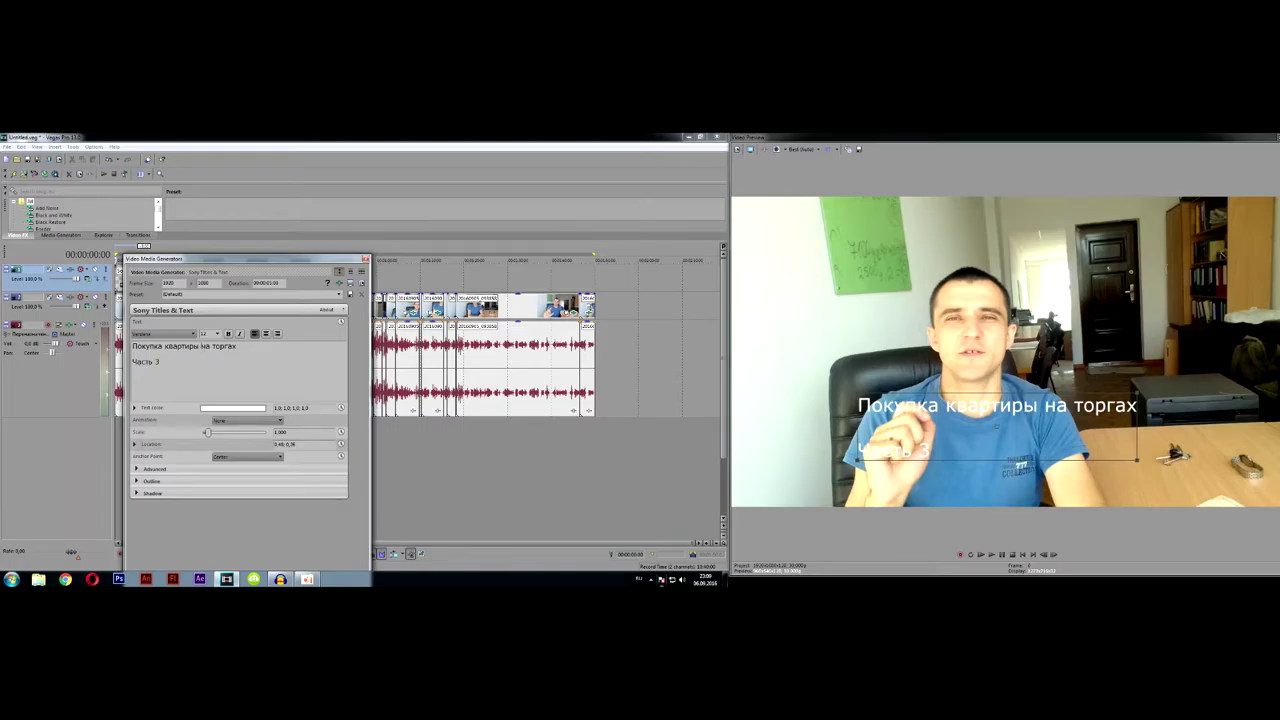
left_click_drag(200, 345, 83, 344)
left_click(228, 333)
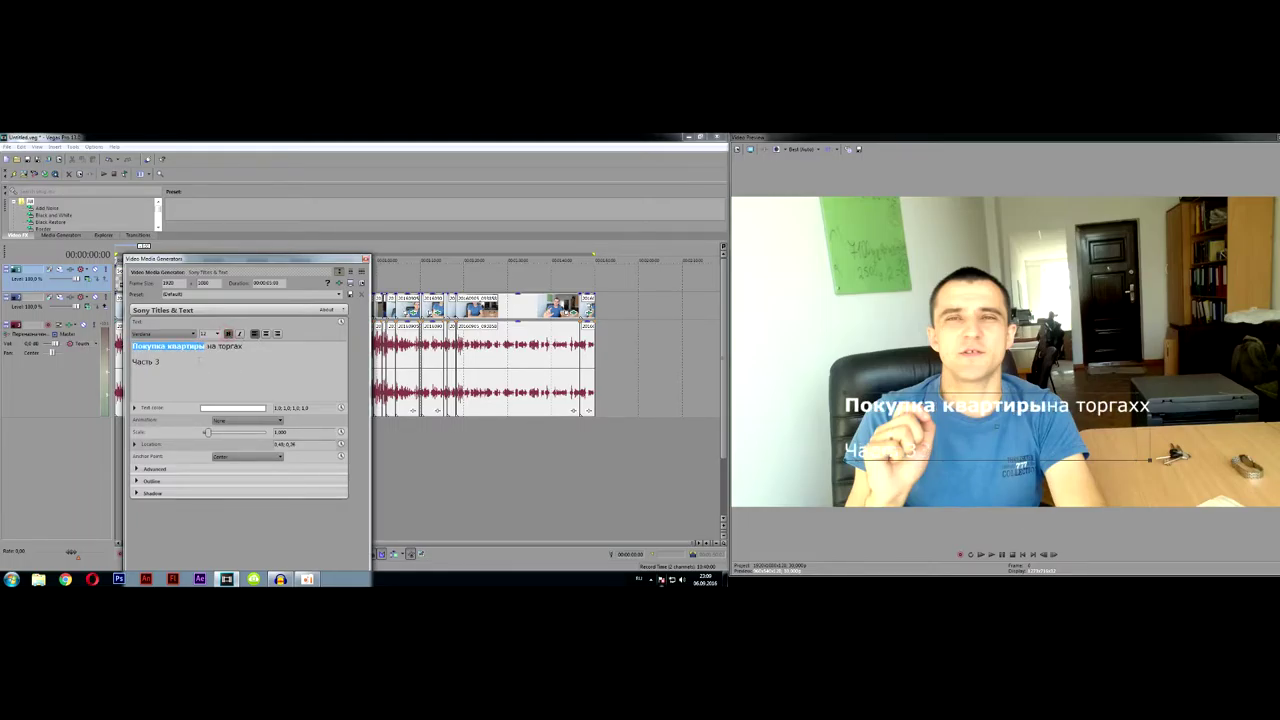
left_click(205, 346)
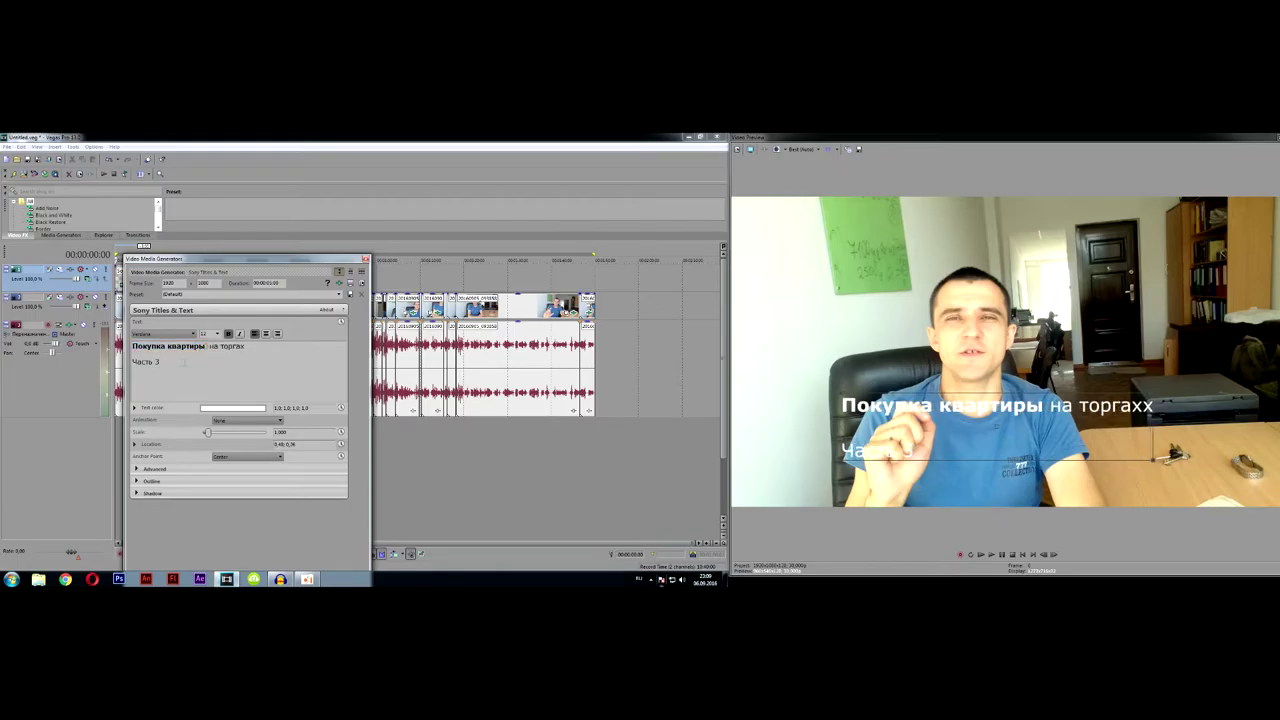
Step: Remove the blank line between the title's first line and "Часть 3"
left_click_drag(166, 364, 132, 343)
left_click(141, 354)
key("BackSpace")
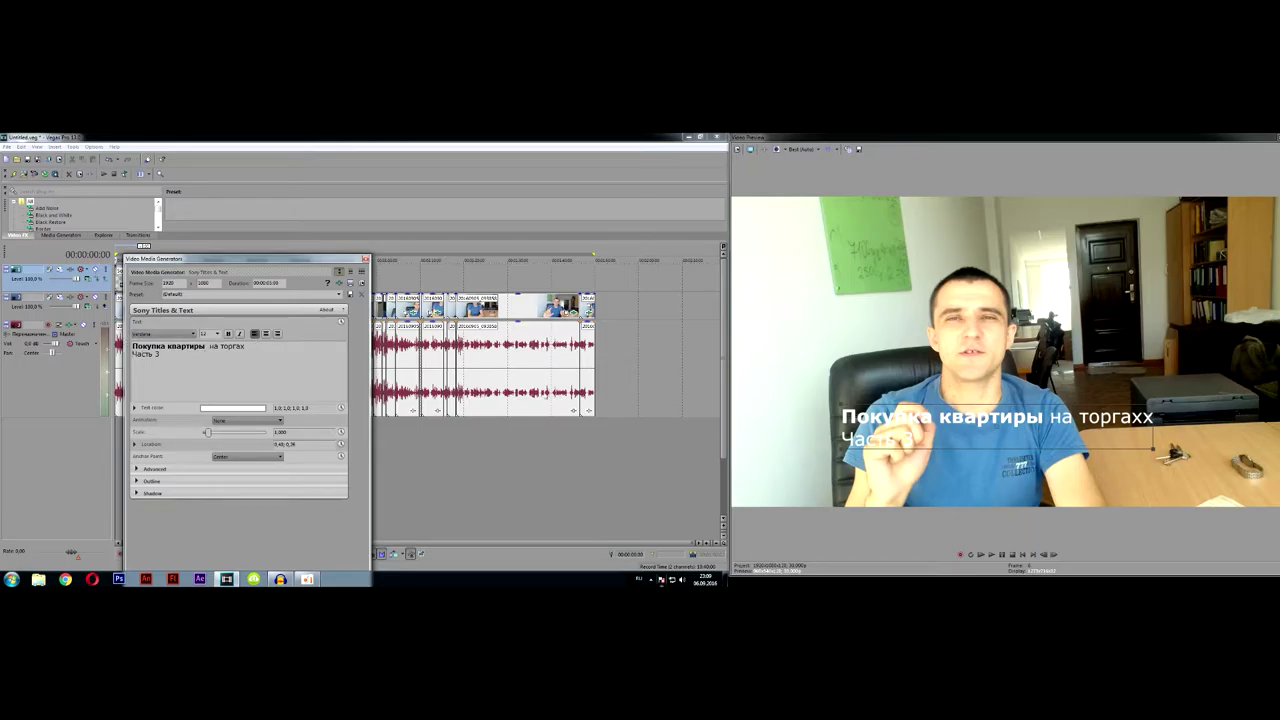
Step: Enlarge the title in the frame and delete the extra character after "торгах"
left_click_drag(842, 405, 760, 380)
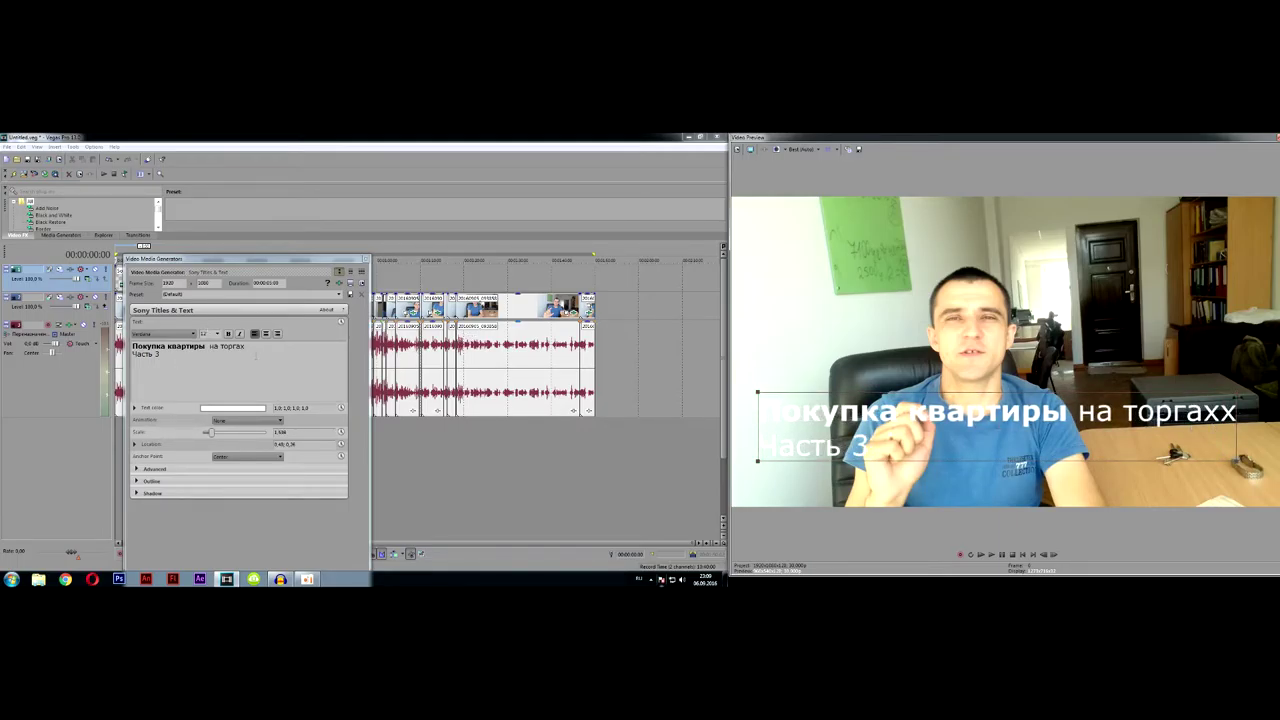
left_click(256, 347)
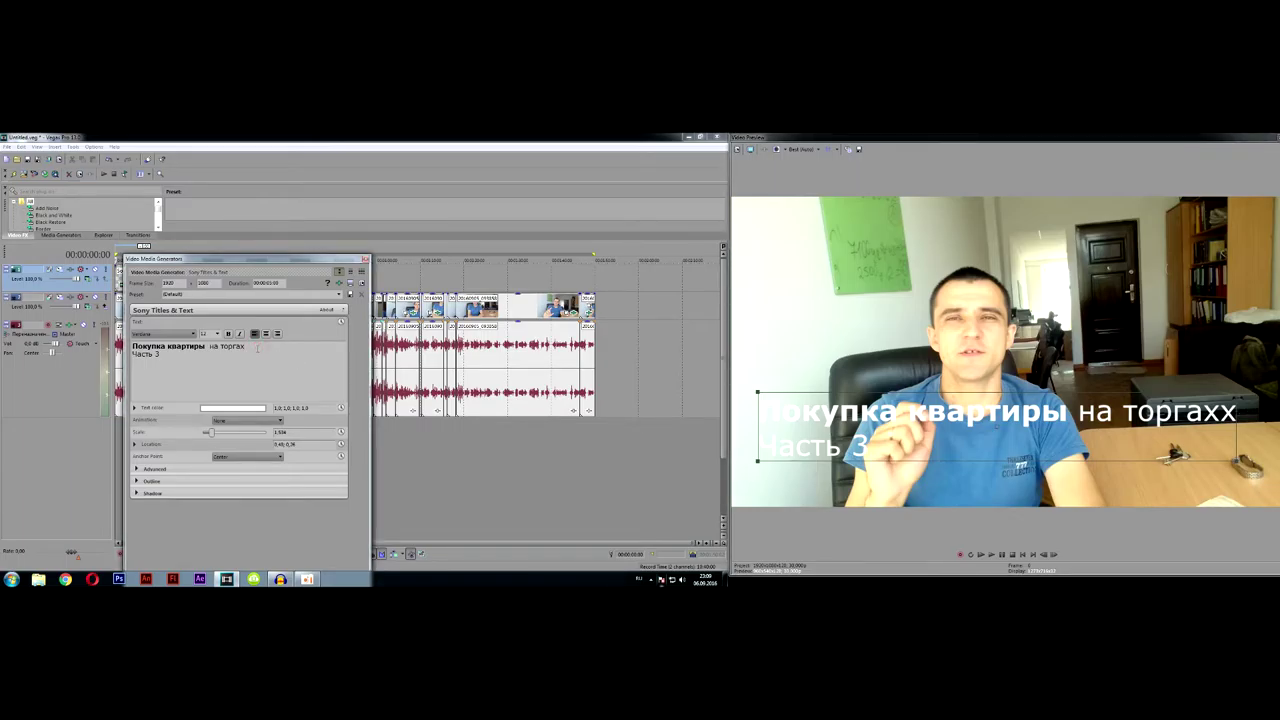
key("BackSpace")
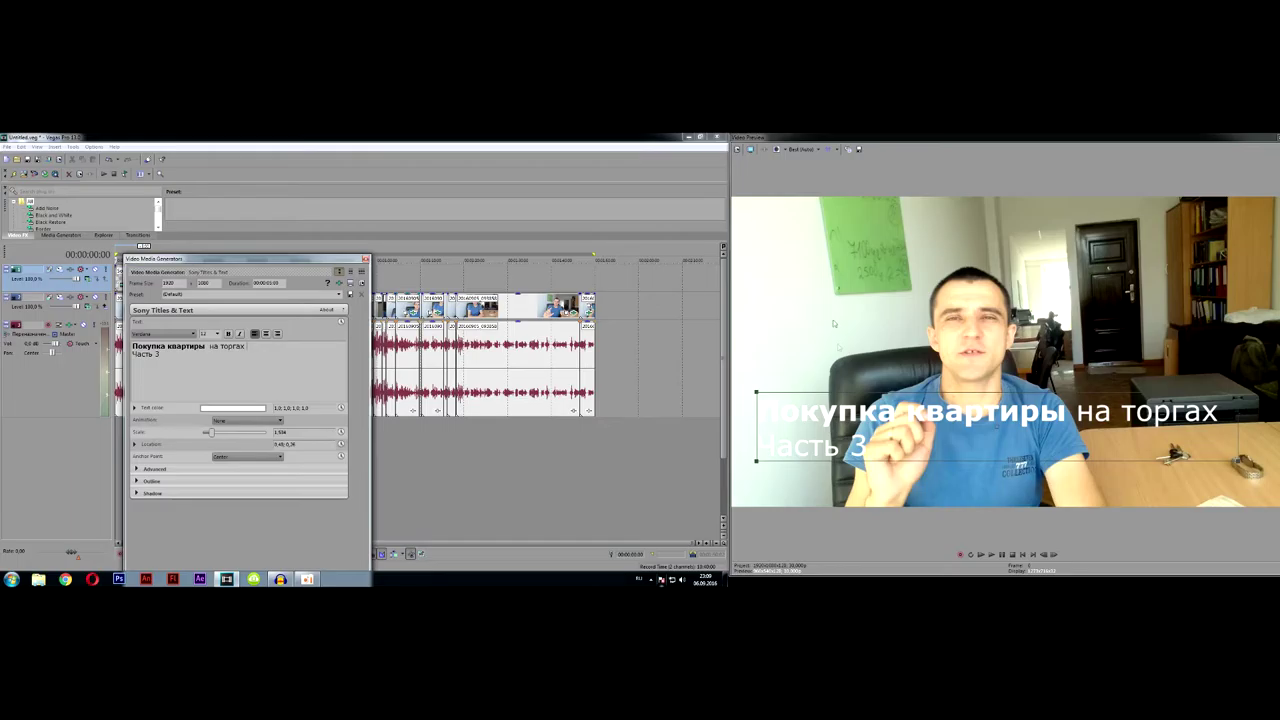
Step: Scale the title to nearly the full frame width and position it near the frame's lower edge
left_click_drag(850, 410, 853, 414)
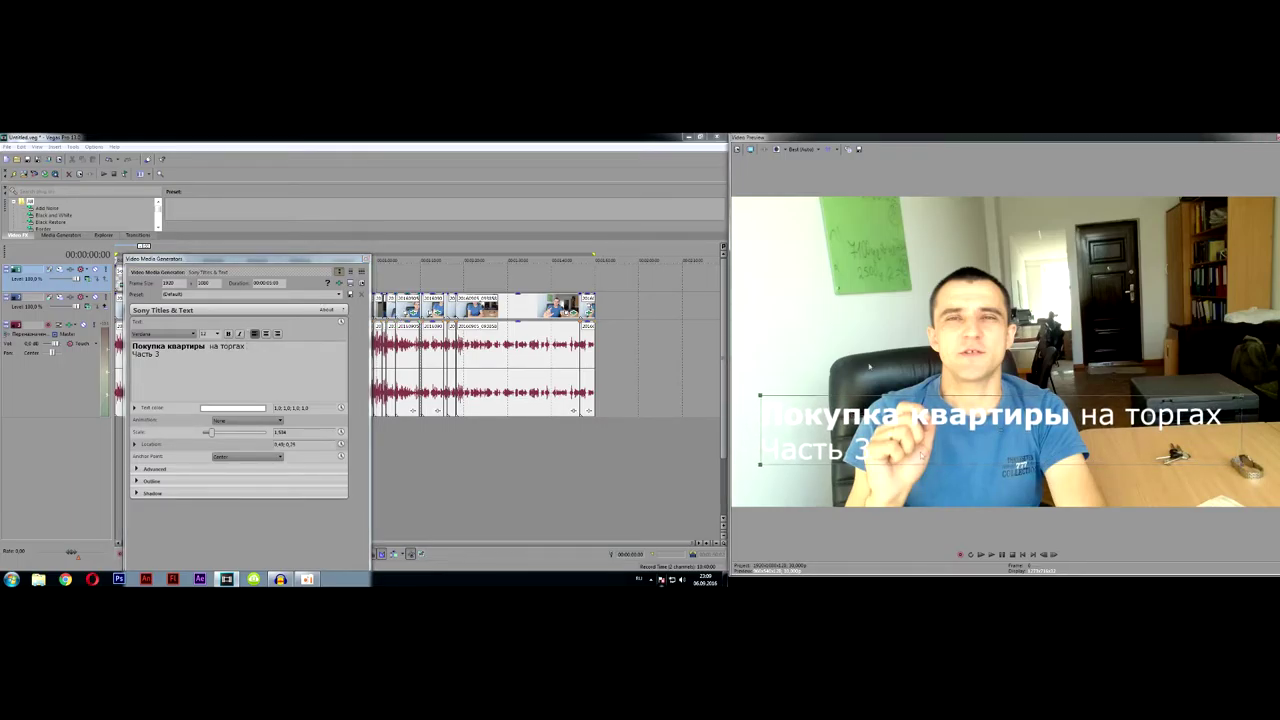
left_click_drag(760, 465, 741, 473)
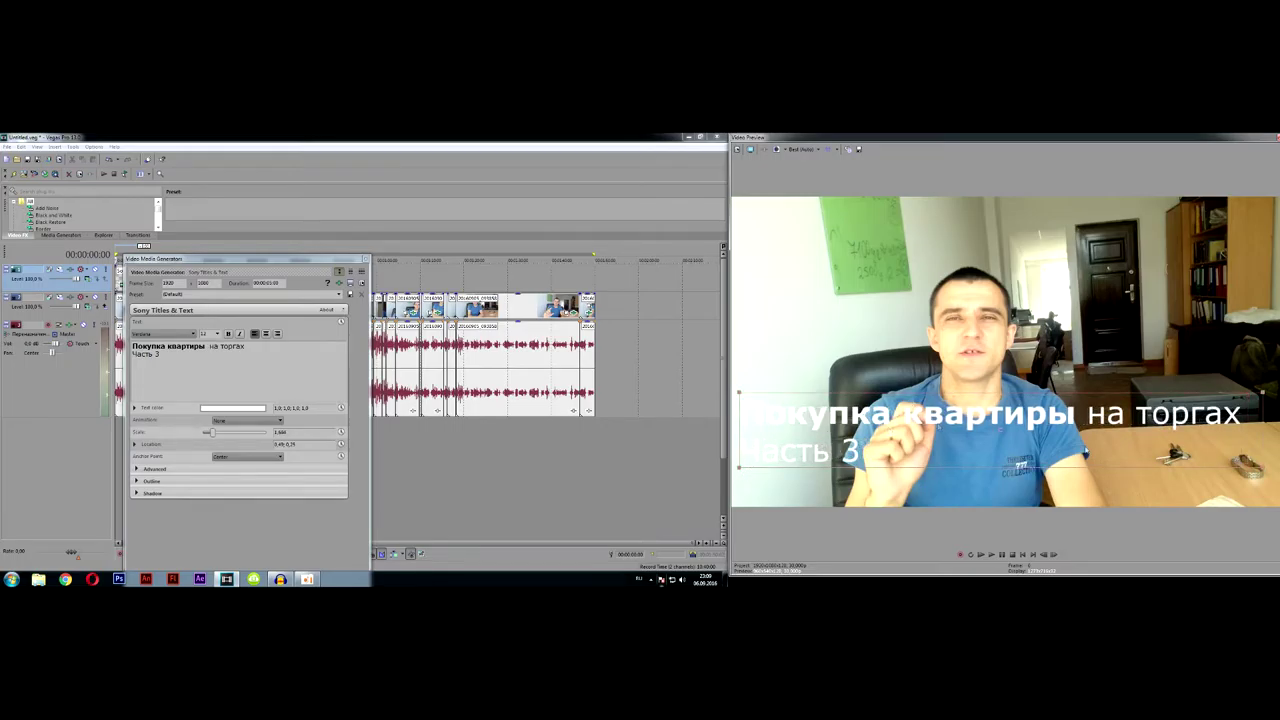
left_click_drag(1263, 468, 1270, 474)
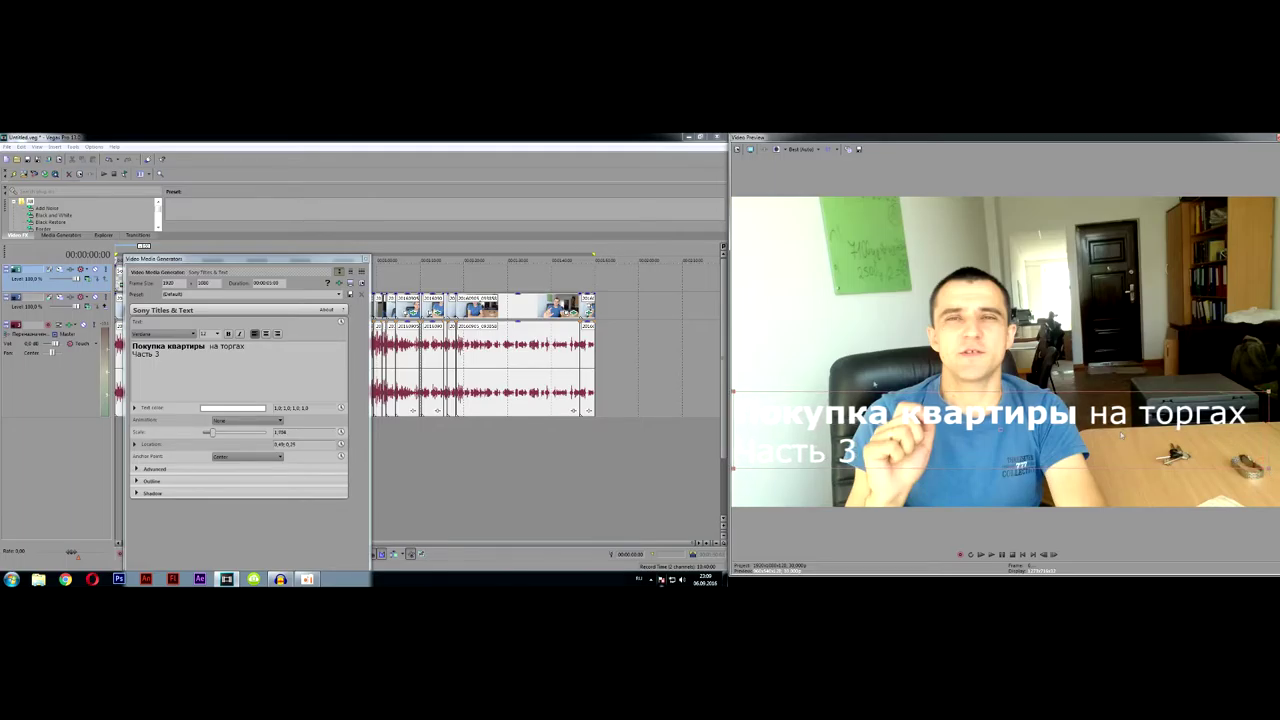
left_click_drag(1001, 430, 1018, 441)
mouse_move(892, 440)
left_mouse_down()
mouse_move(896, 450)
mouse_move(872, 444)
left_mouse_up()
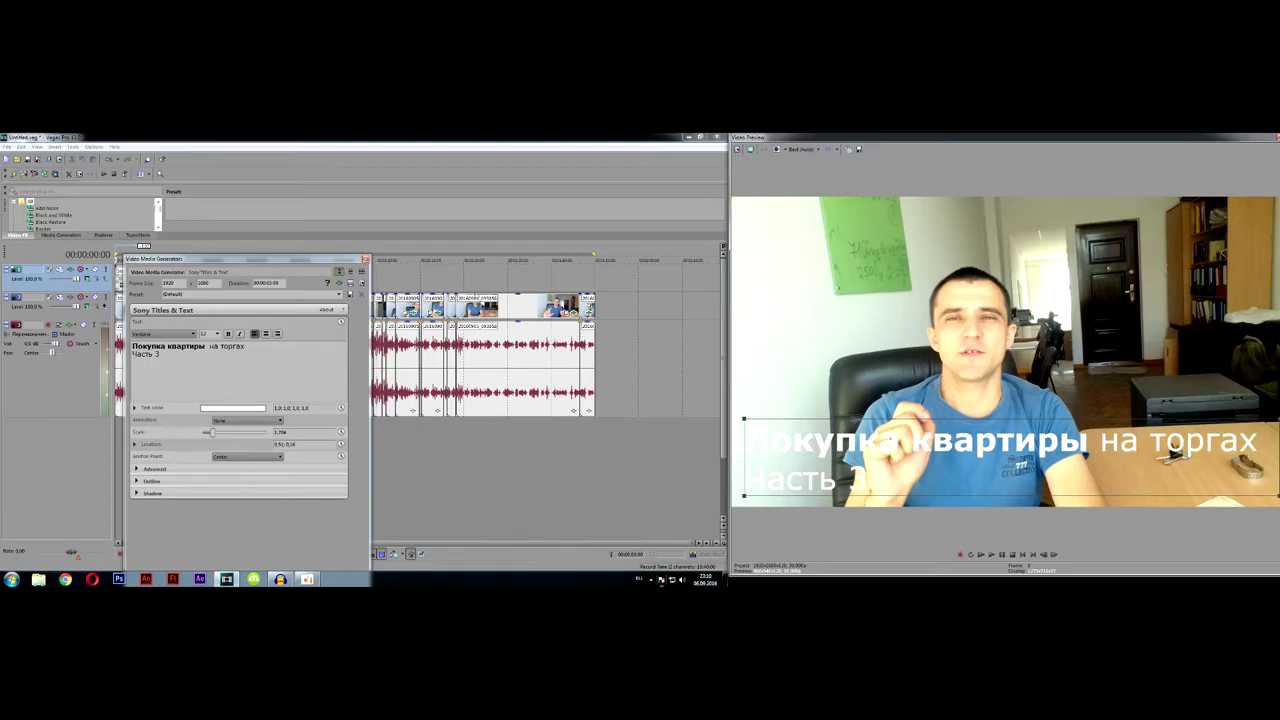
left_click(366, 259)
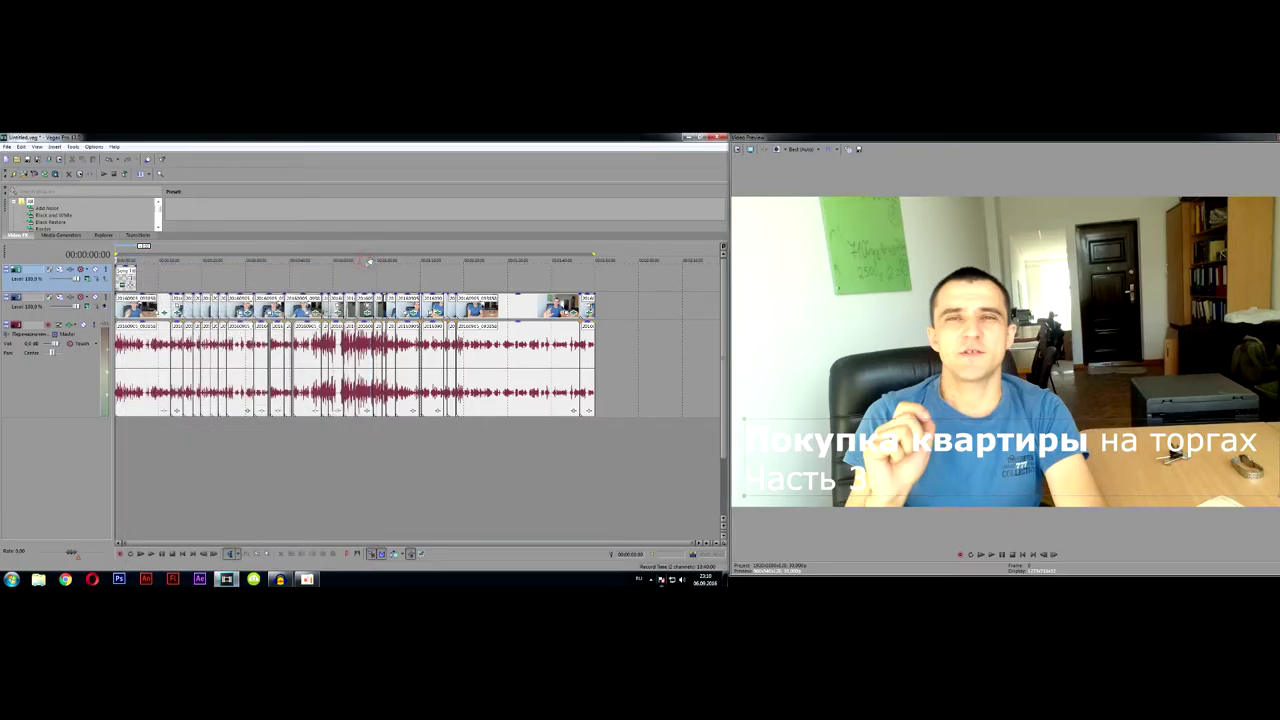
Step: Enable a mask on the title event and draw a full-width rectangle around the two text lines, trimming its upper edge closer to the text
scroll(417, 355, "up", 3)
scroll(133, 287, "up", 4)
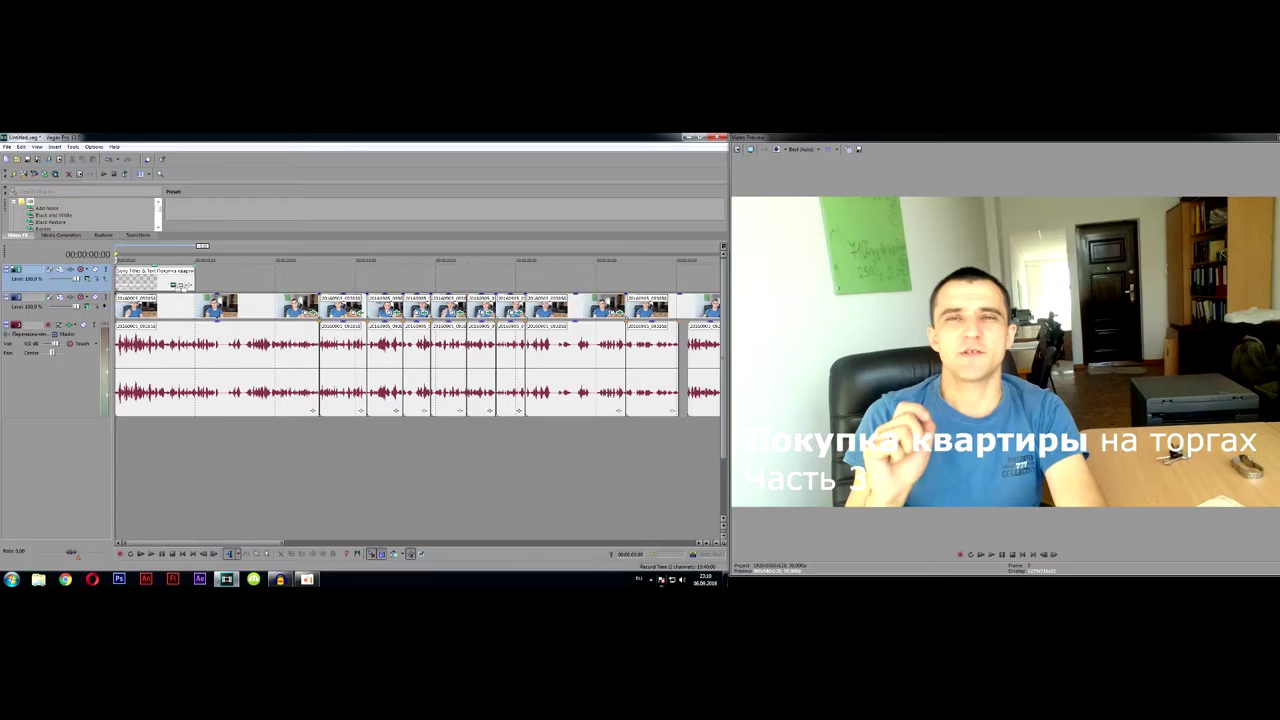
left_click(183, 287)
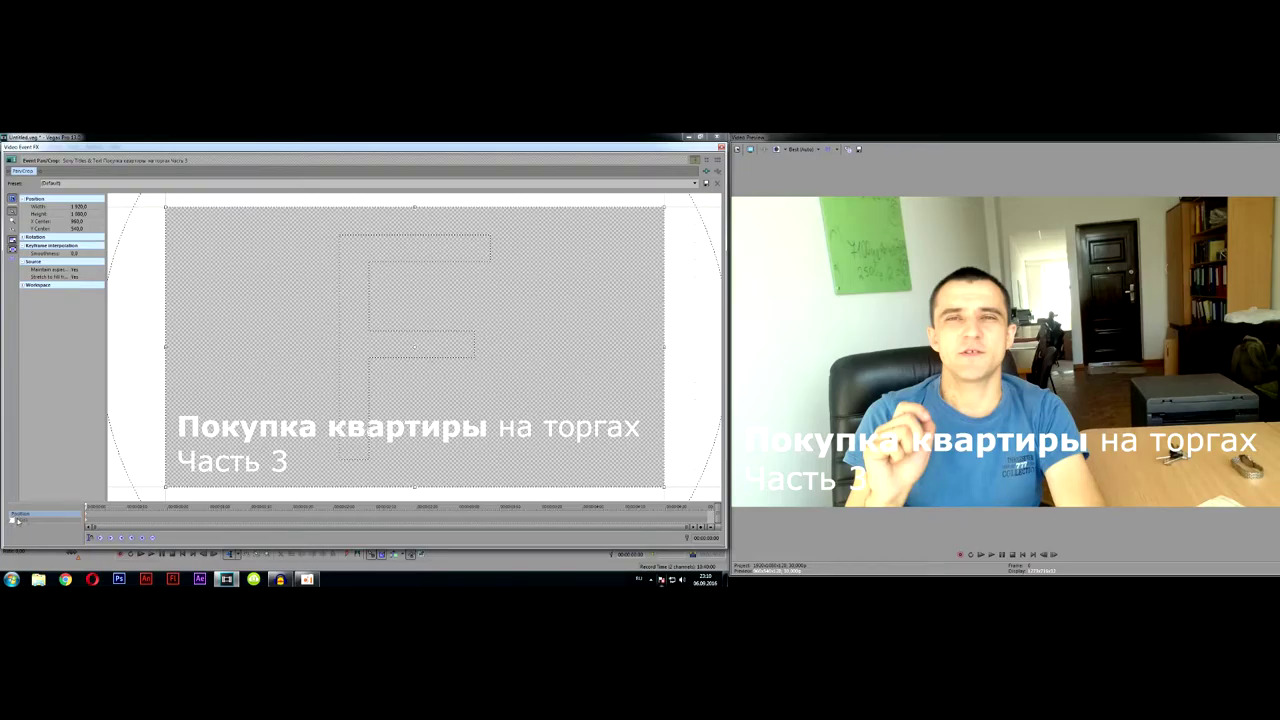
left_click(14, 521)
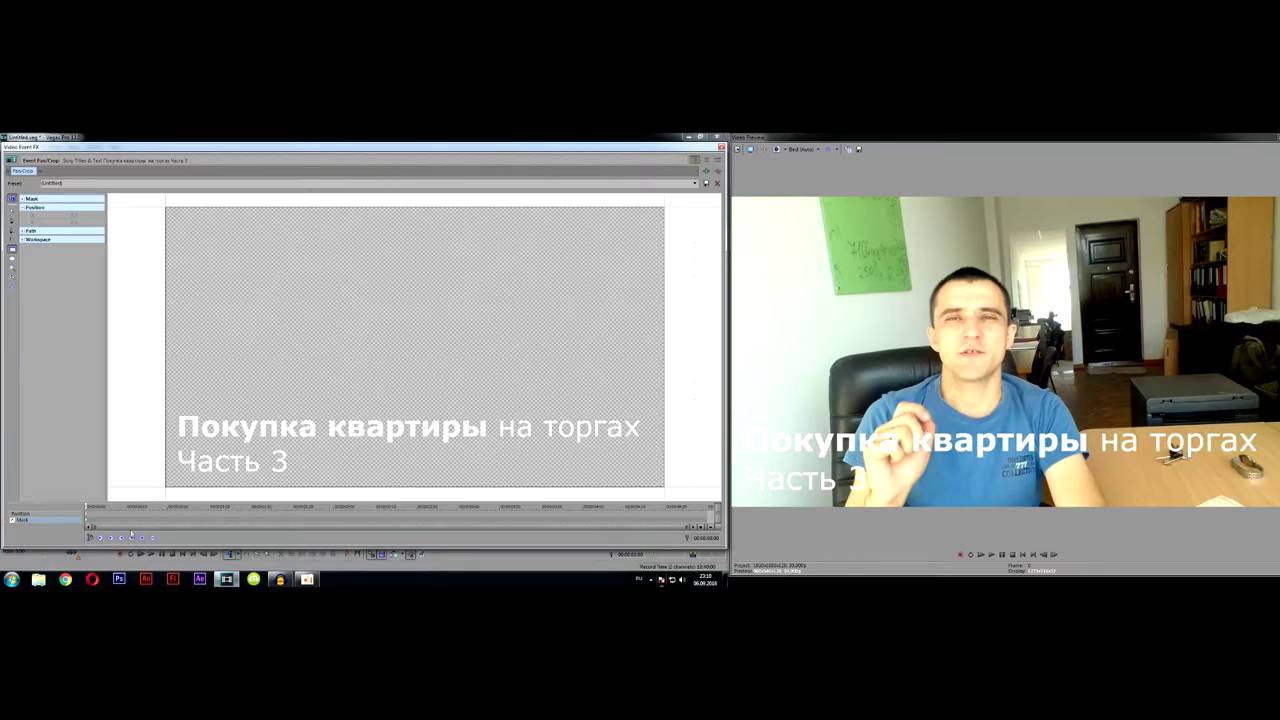
left_click_drag(157, 404, 676, 476)
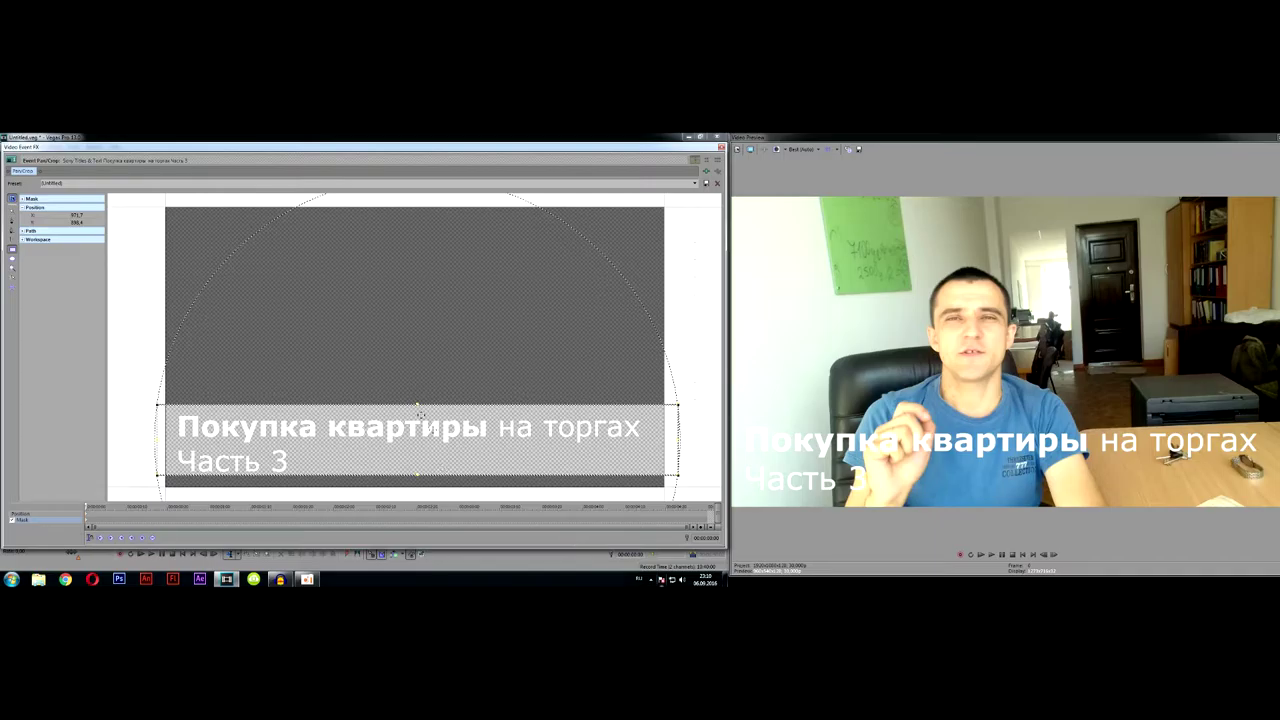
left_click_drag(417, 403, 417, 412)
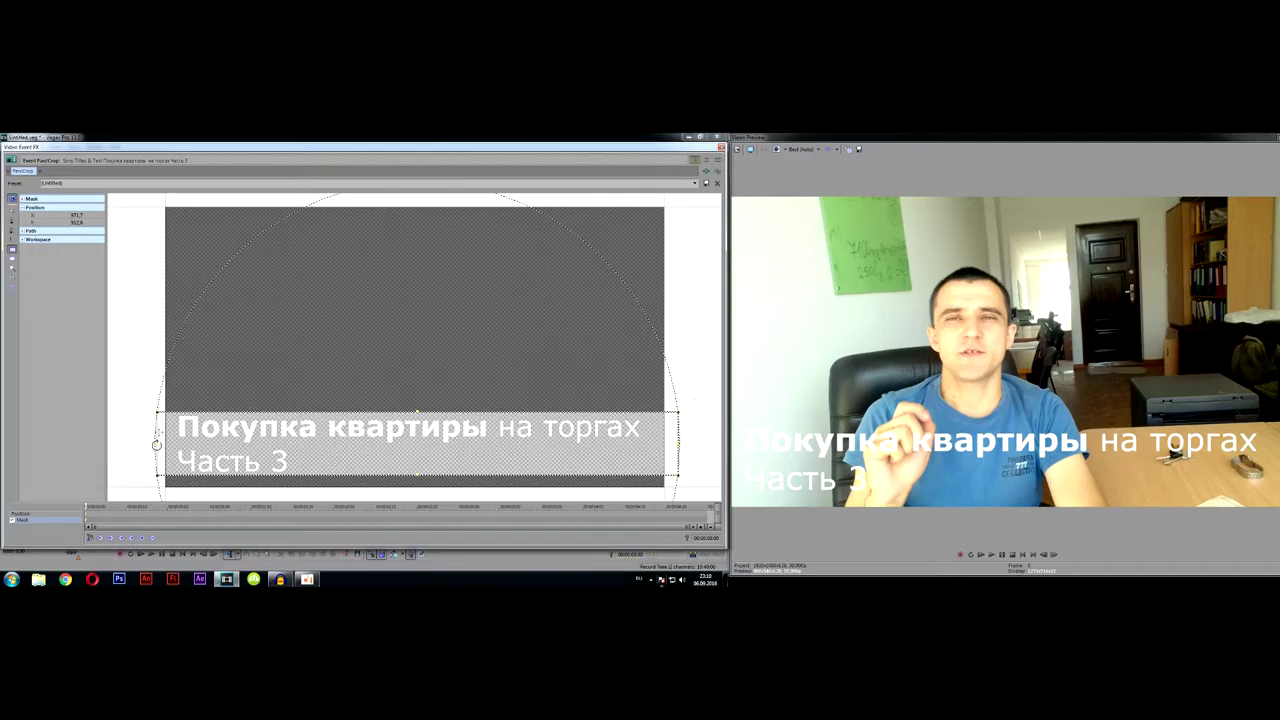
left_click(721, 147)
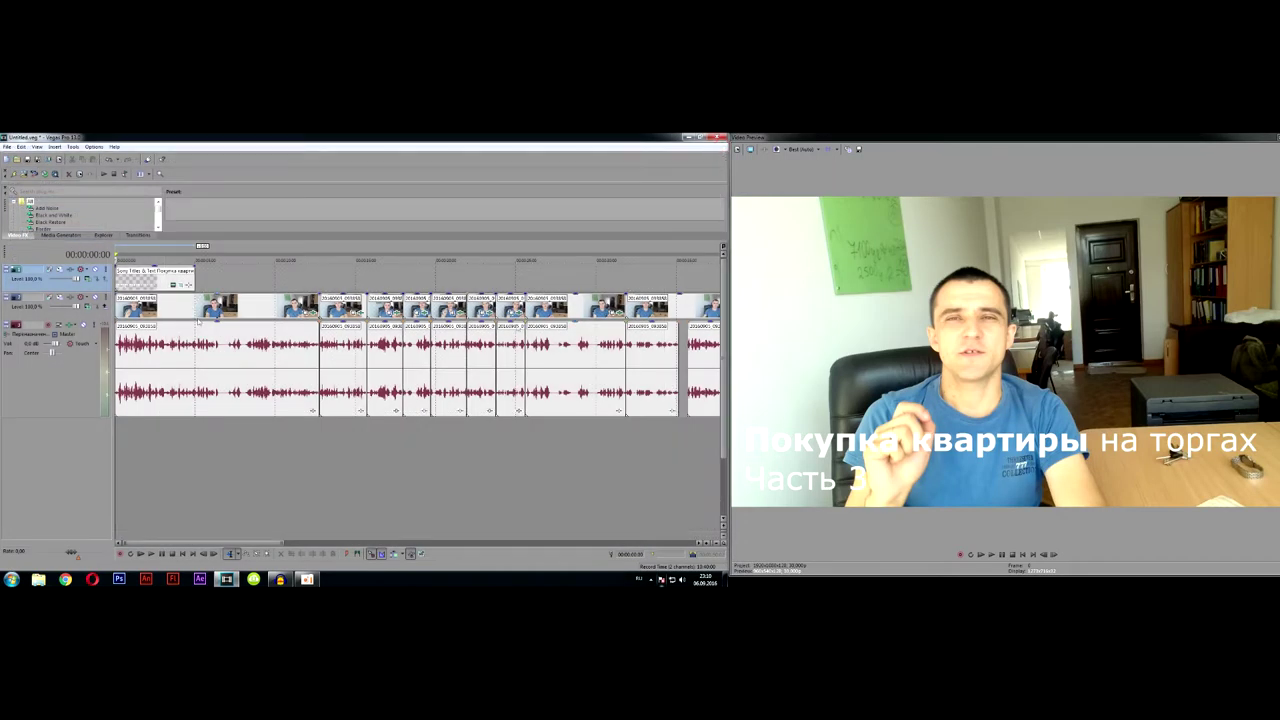
Step: Give the title a semi-transparent dark red background color
left_click(172, 285)
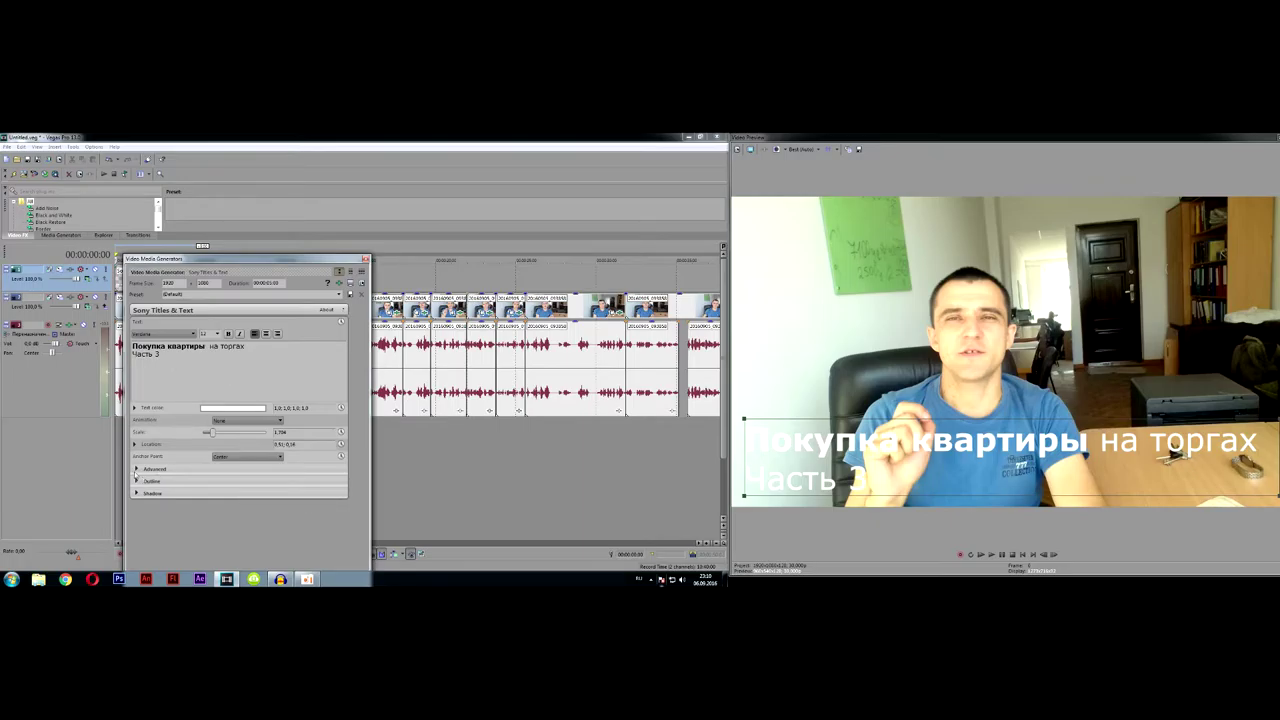
left_click(136, 469)
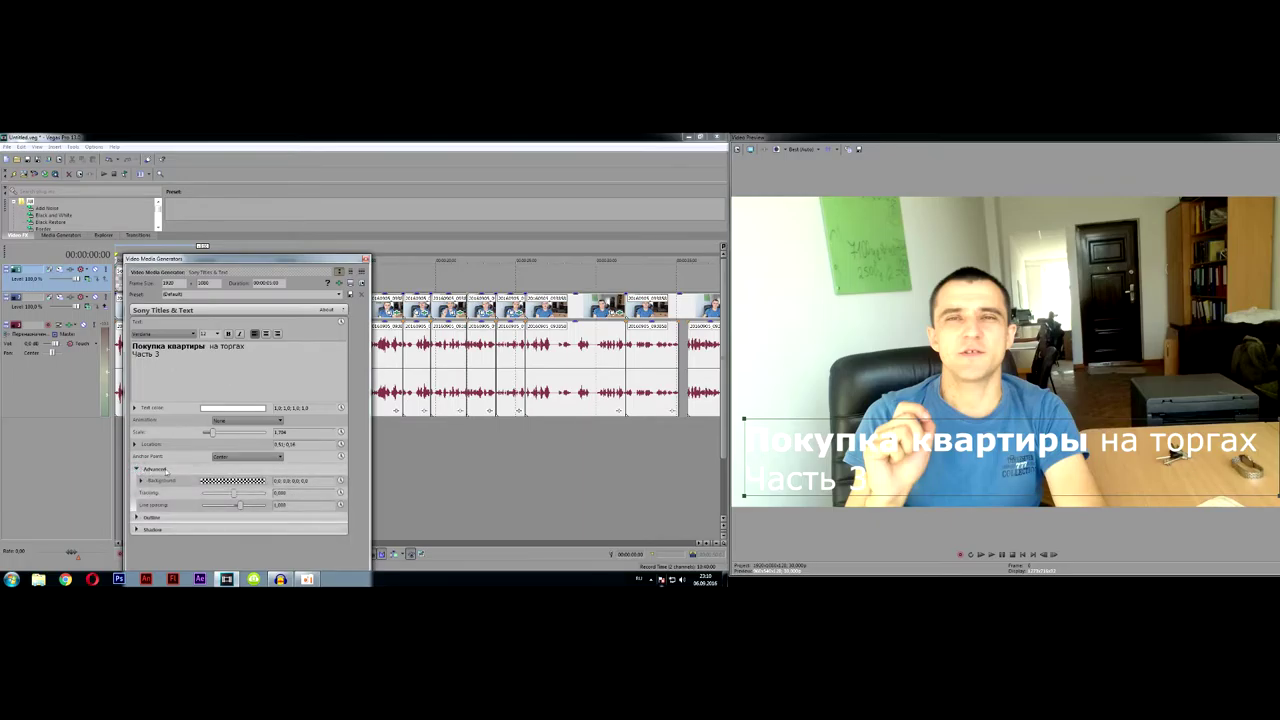
left_click(232, 481)
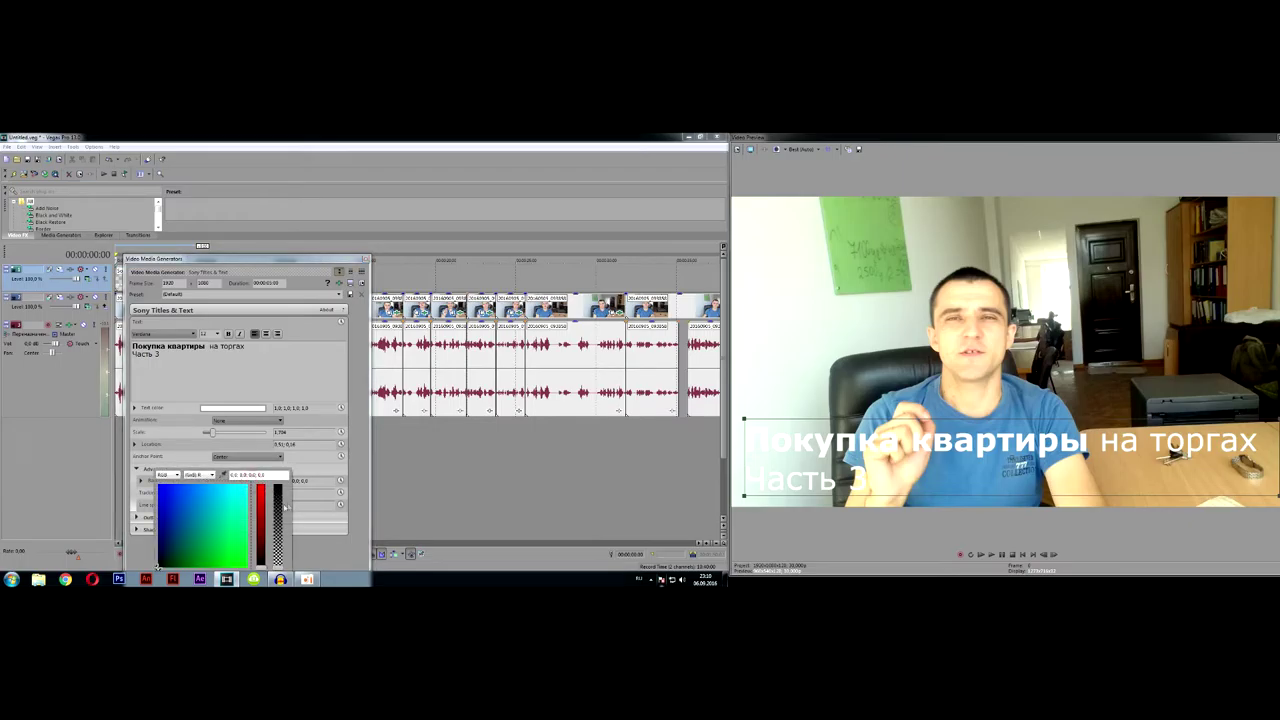
left_click_drag(279, 568, 277, 517)
left_click(262, 565)
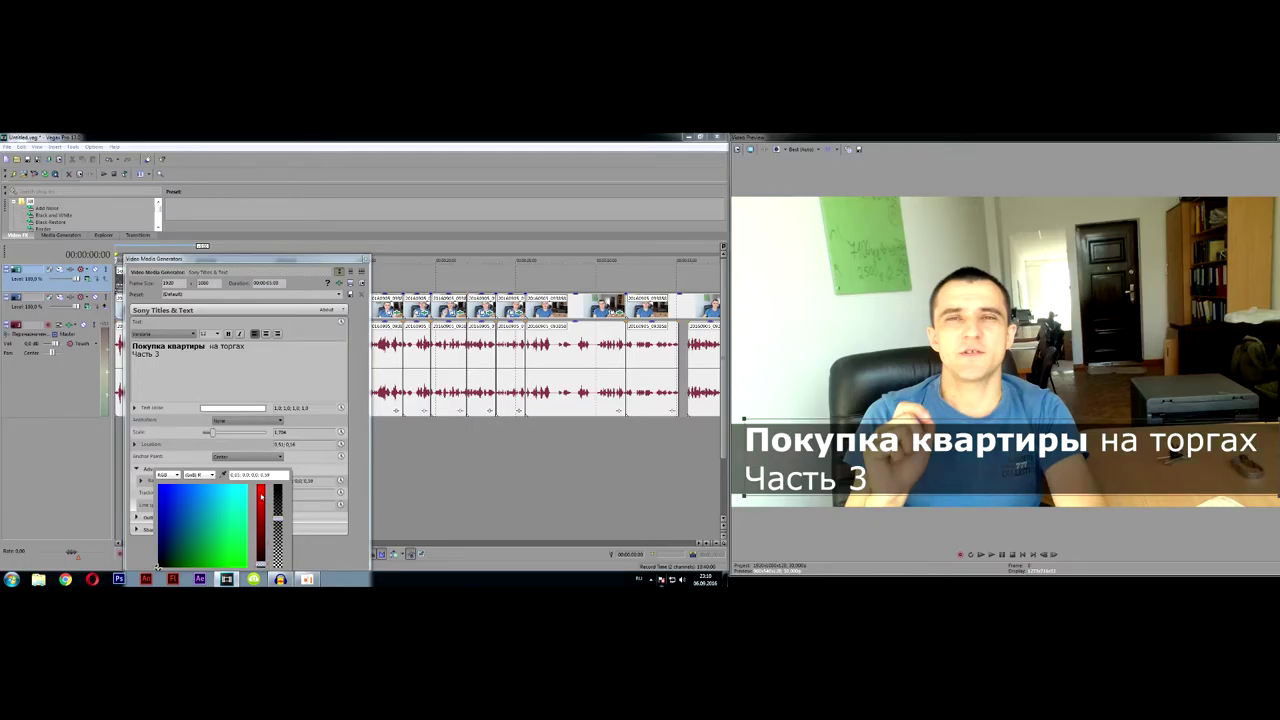
mouse_move(263, 564)
left_mouse_down()
mouse_move(262, 490)
mouse_move(262, 546)
left_mouse_up()
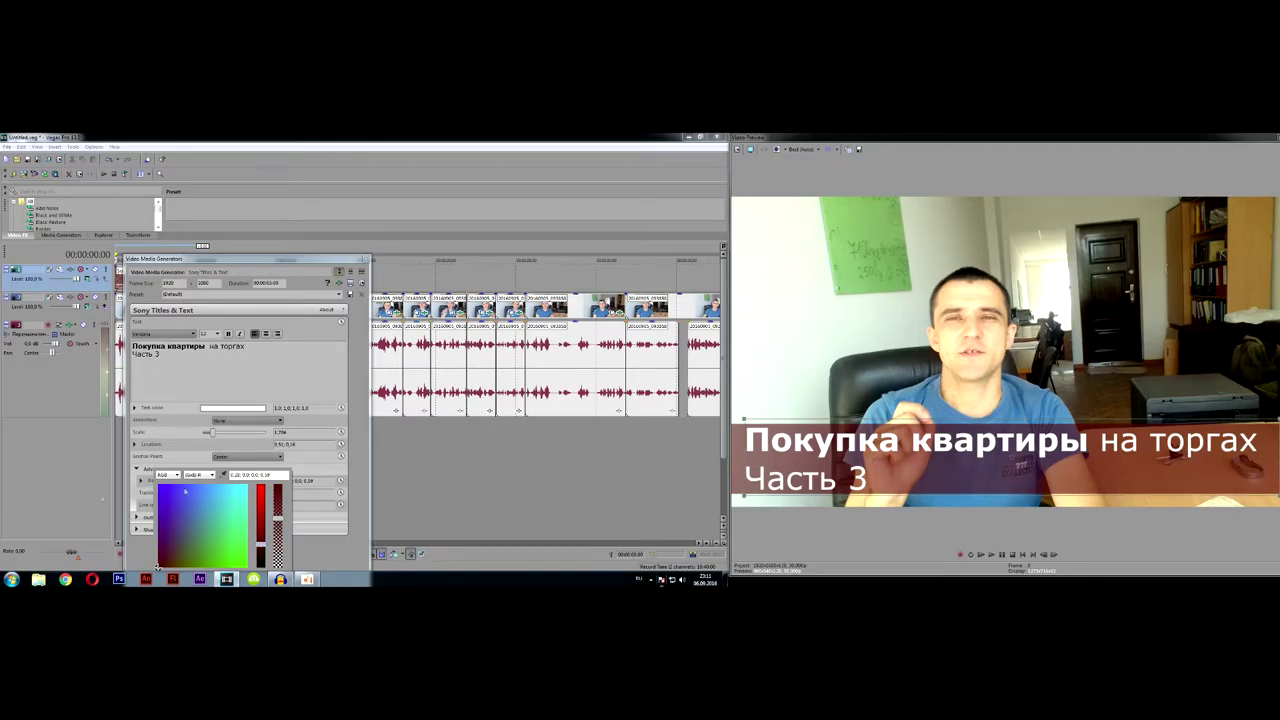
left_click_drag(260, 544, 261, 552)
left_click(366, 260)
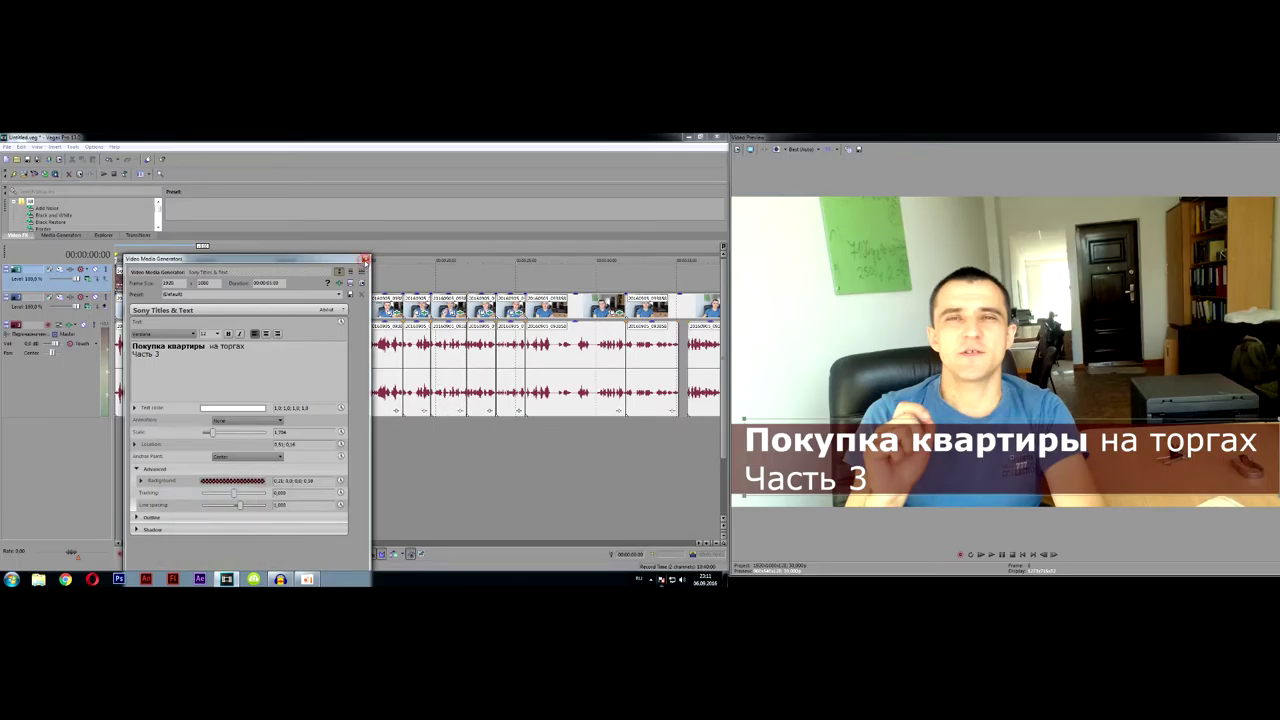
left_click(366, 260)
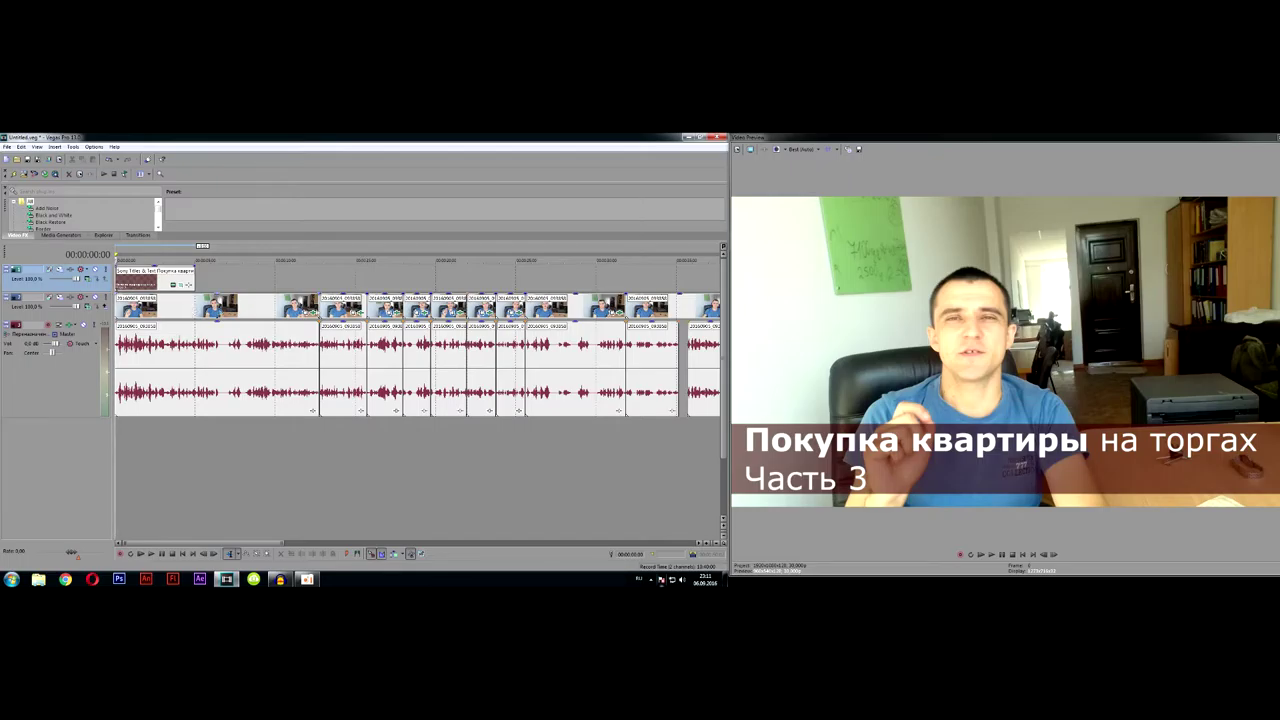
Step: Add the Sony Defocus effect to the opening video clip's effect chain
left_click(312, 316)
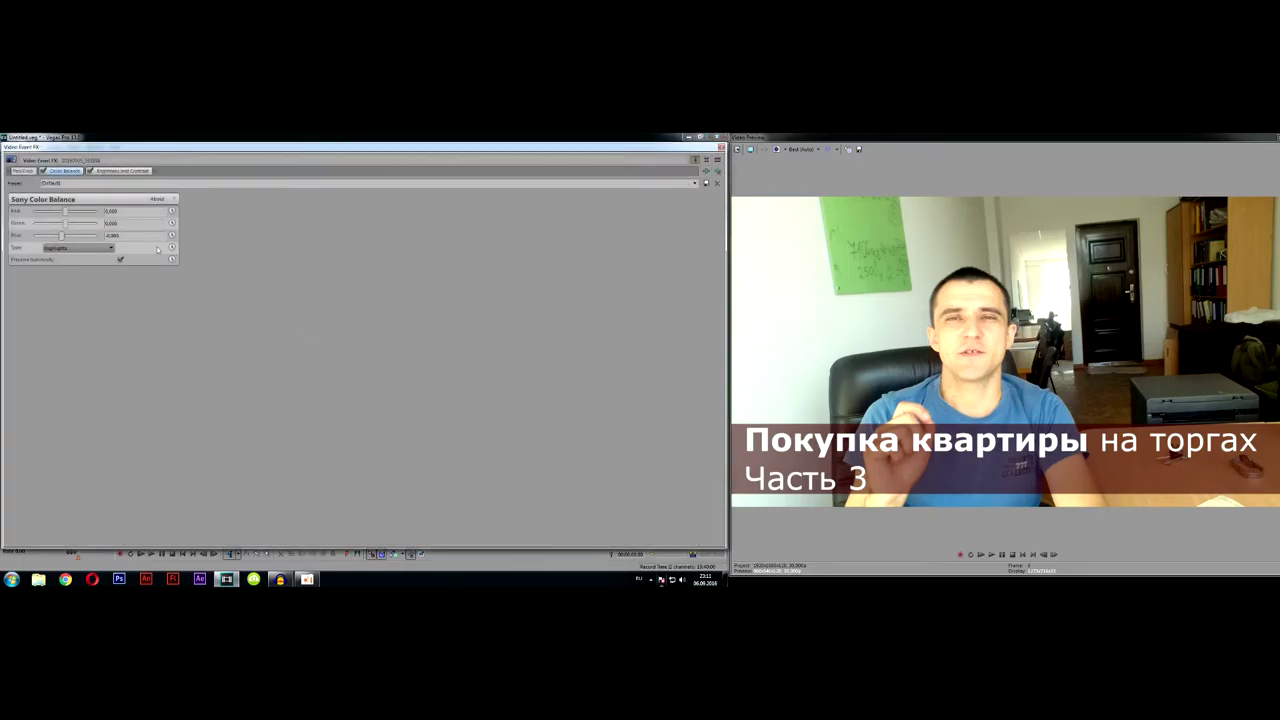
left_click(706, 171)
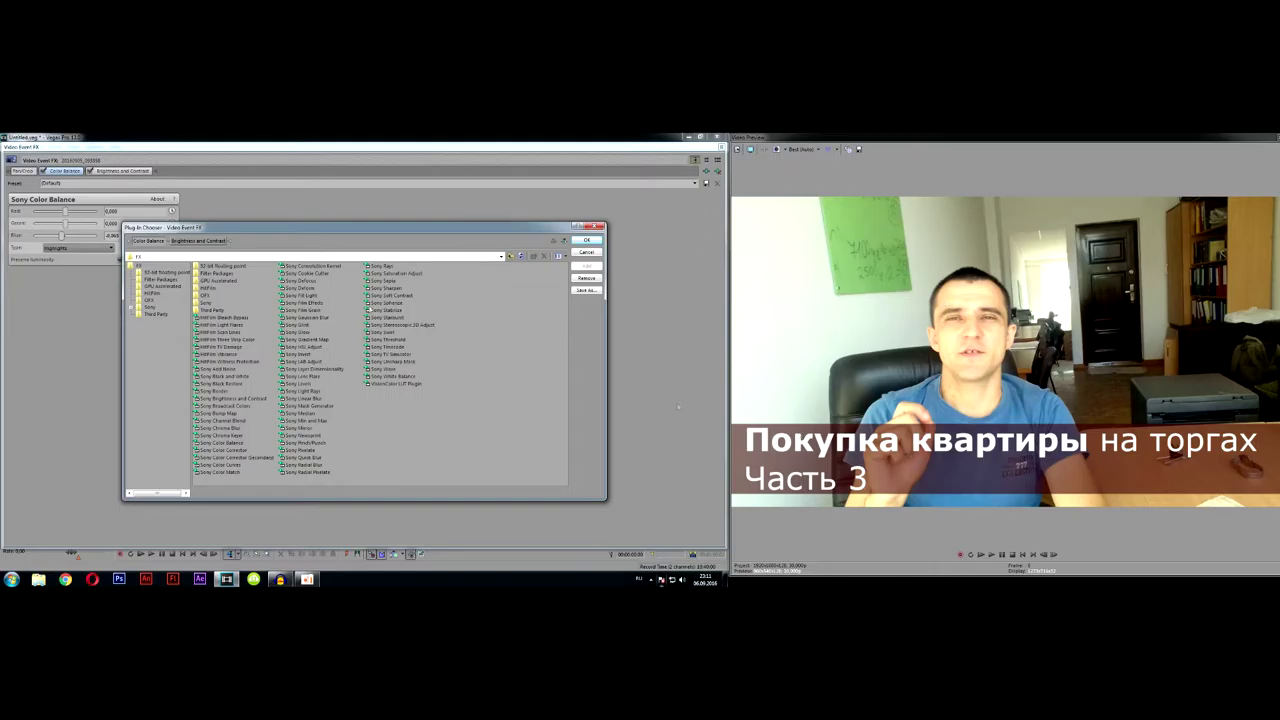
left_click(300, 280)
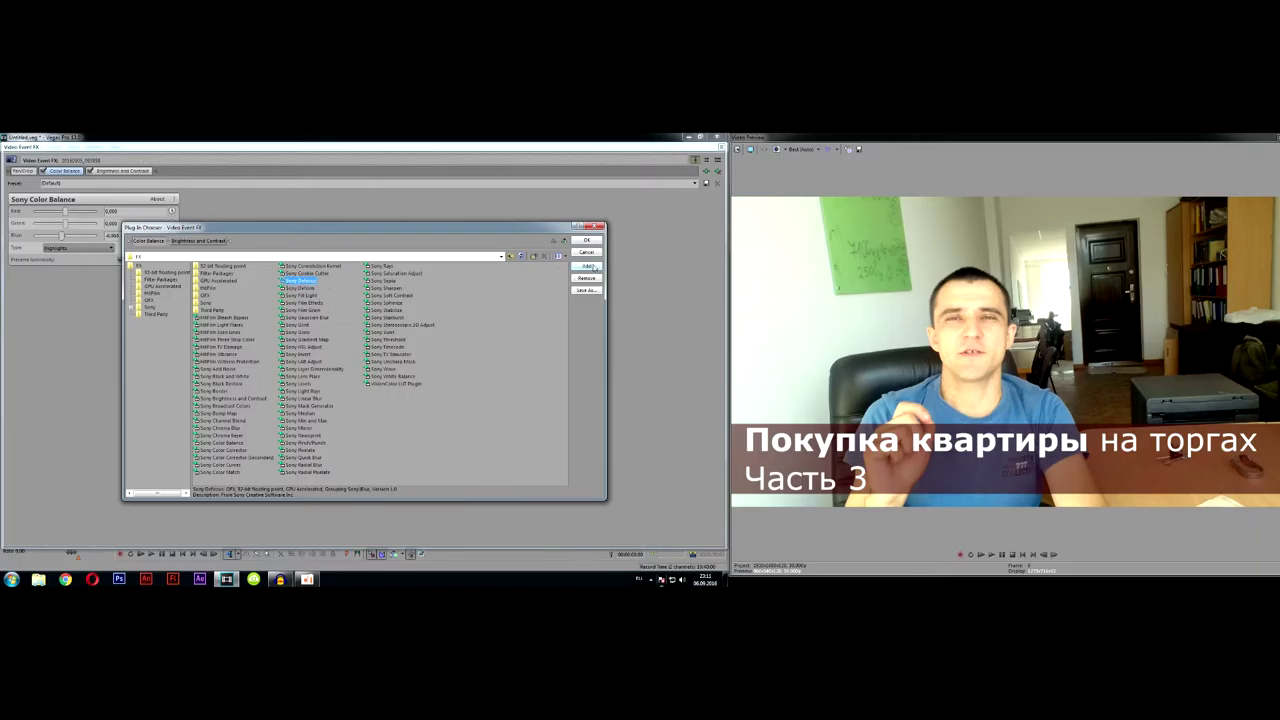
left_click(586, 266)
left_click(586, 240)
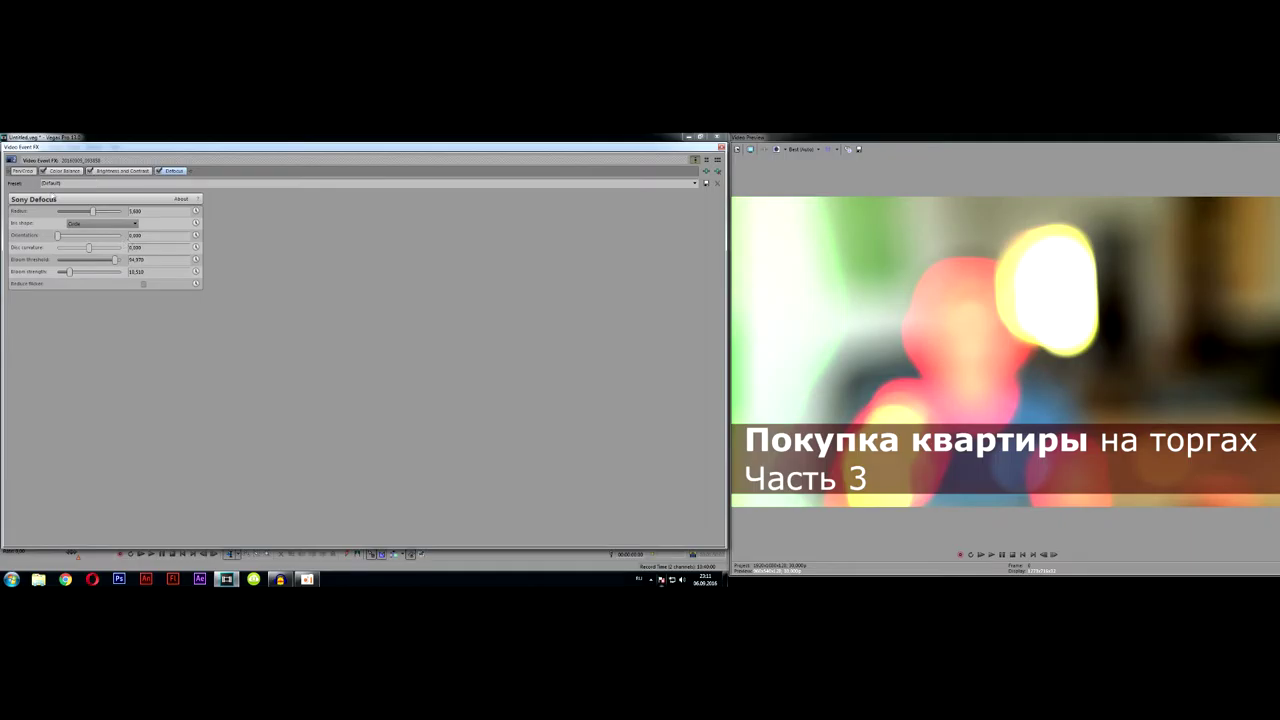
Step: Soften the Defocus effect by setting its radius to about 0.74, minimizing bloom strength and setting bloom threshold near its maximum
left_click(66, 212)
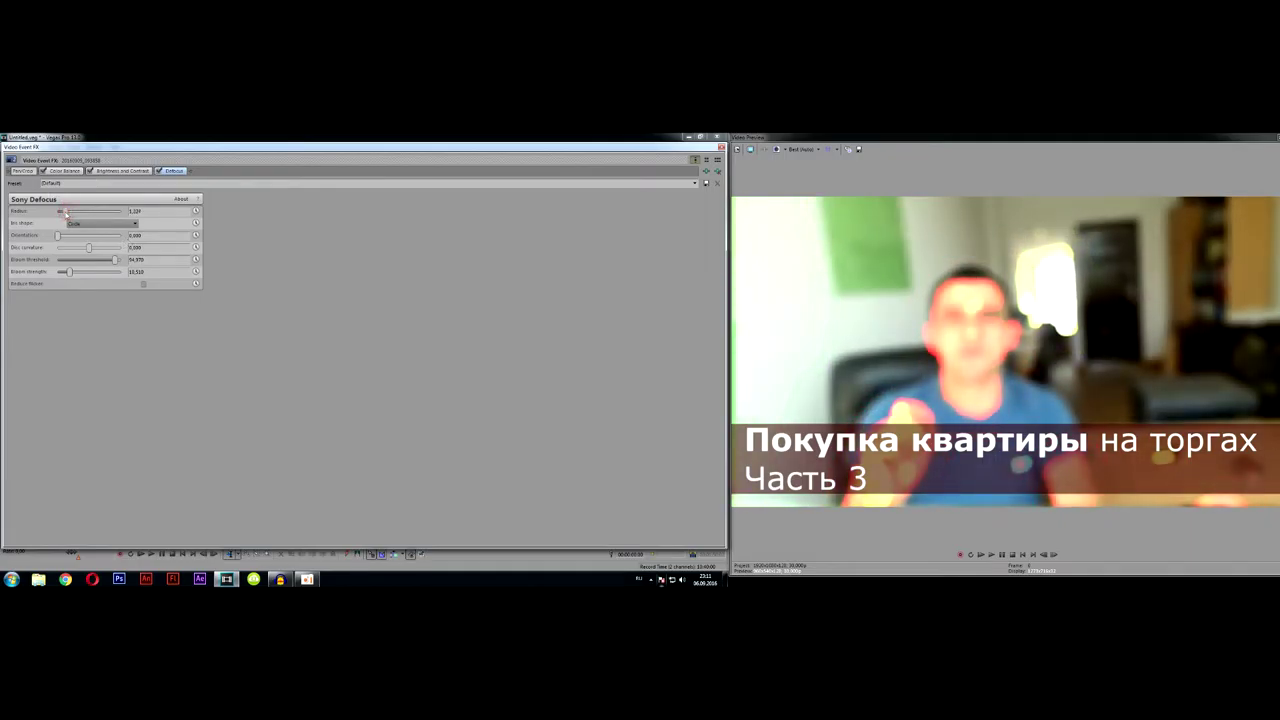
left_click_drag(114, 259, 58, 276)
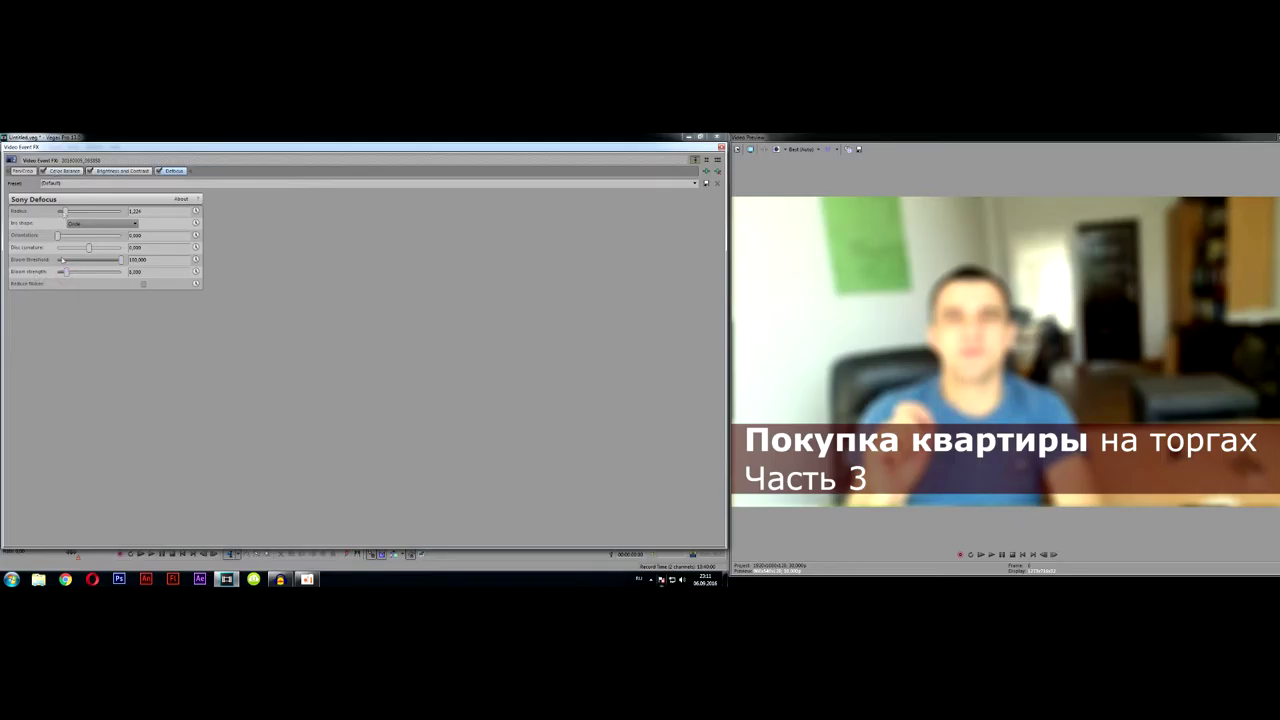
left_click_drag(66, 211, 63, 212)
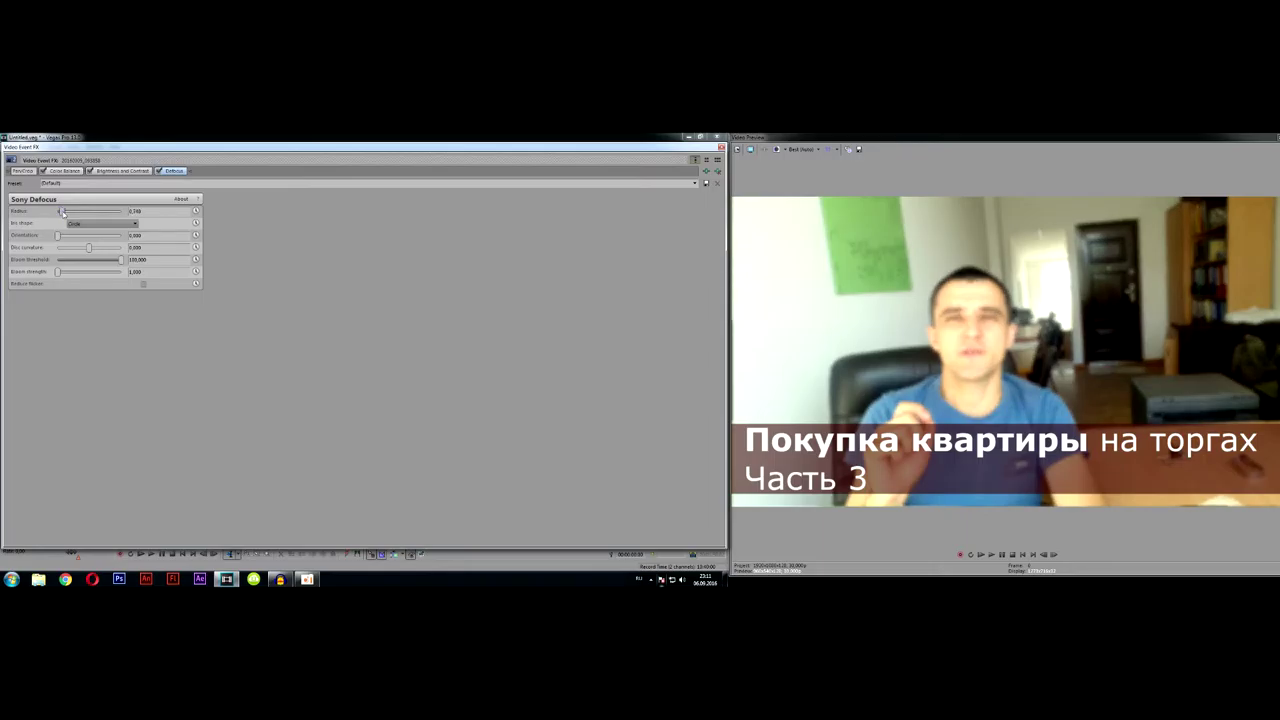
left_click_drag(120, 260, 116, 262)
left_click(720, 147)
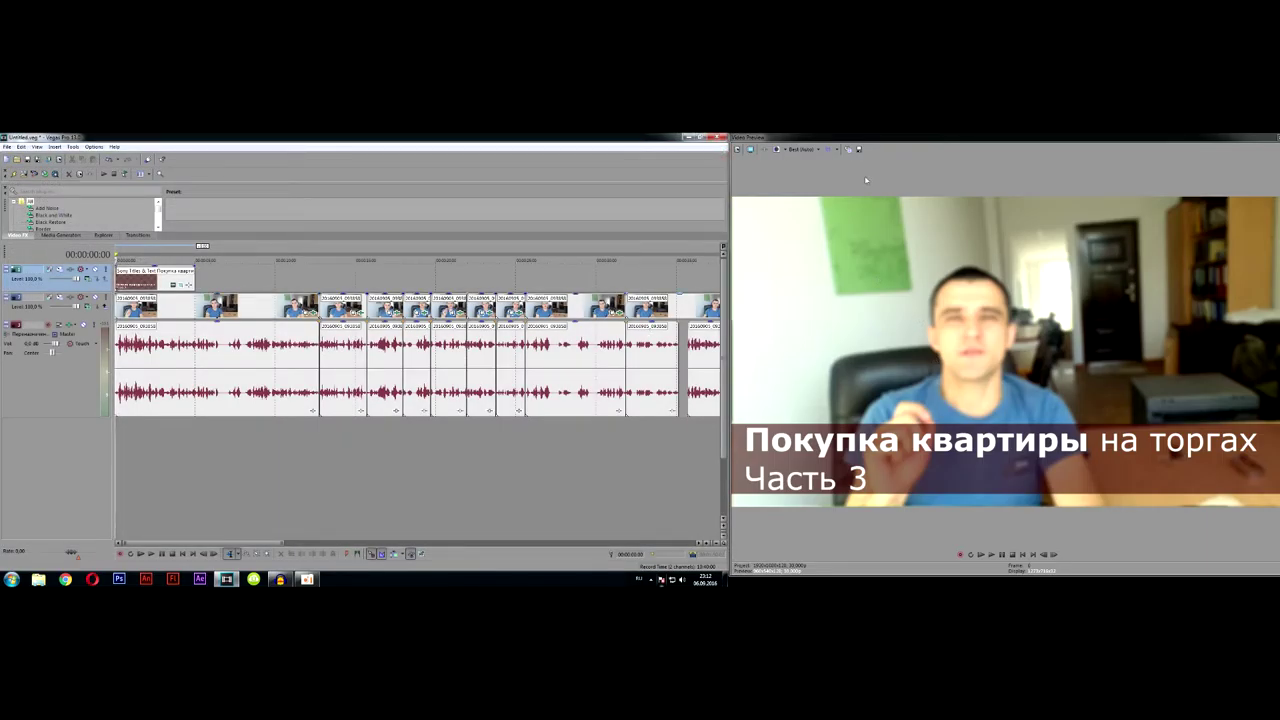
Step: Reopen the title's generator settings and enable the text shadow
left_click(172, 286)
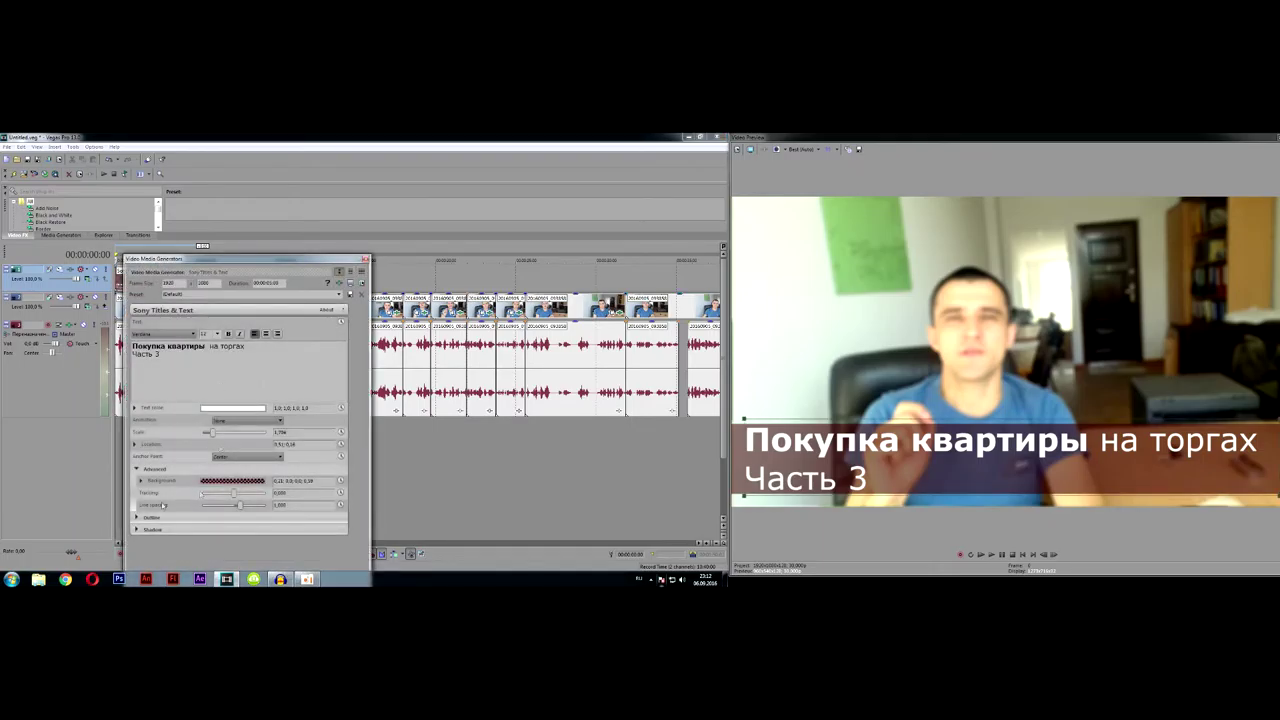
left_click(140, 529)
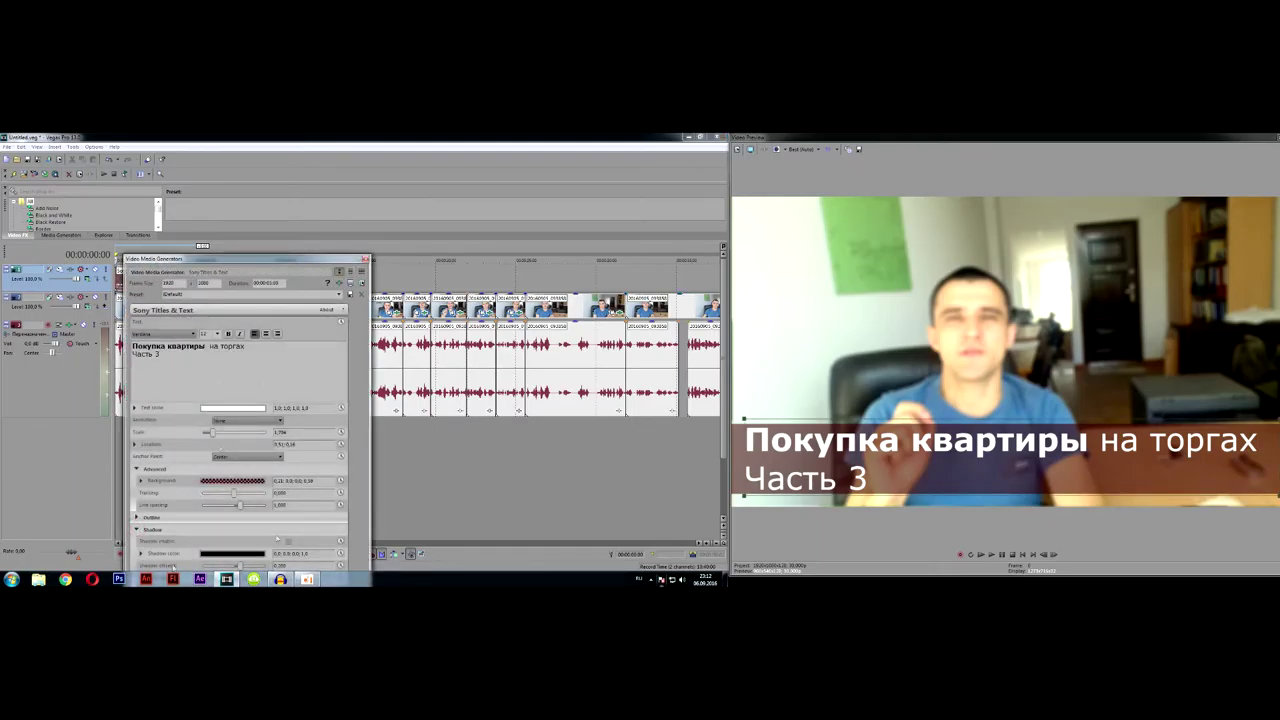
left_click(288, 541)
left_click_drag(334, 260, 360, 157)
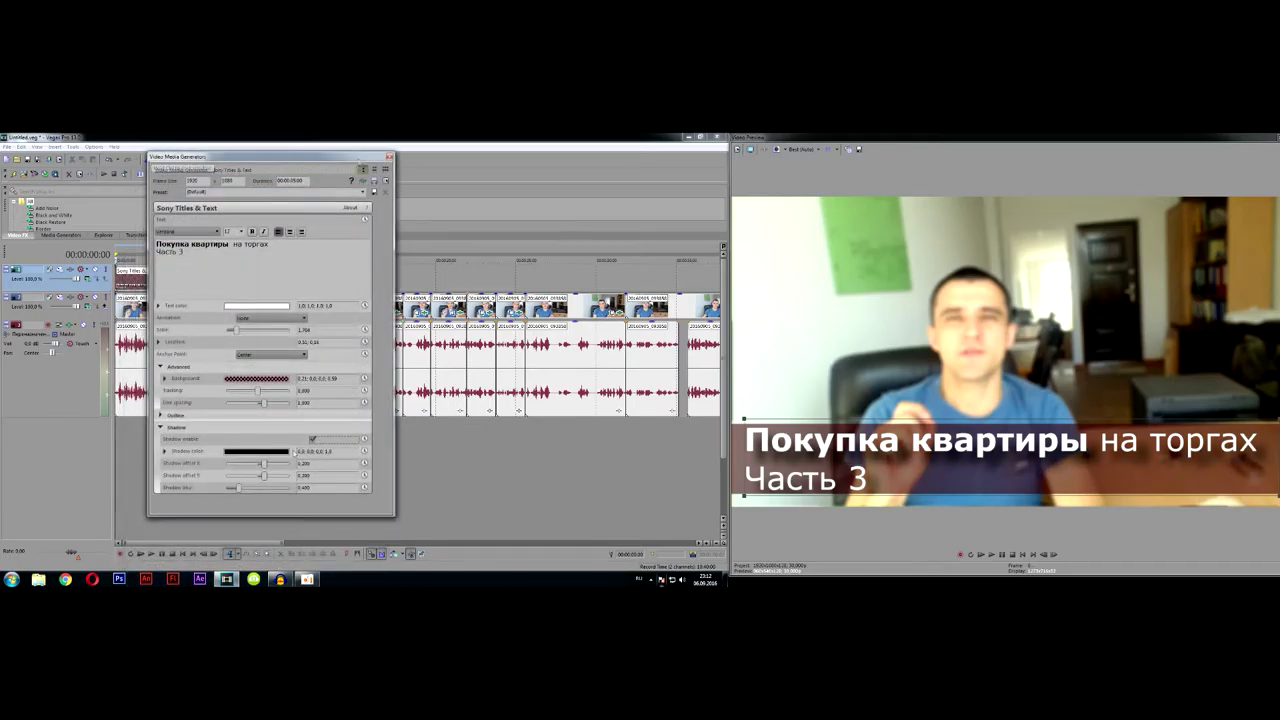
Step: Set the title shadow's X and Y offsets to 0.020 and reduce its blur to about 0.2
left_click(303, 463)
key("Return")
left_click(304, 476)
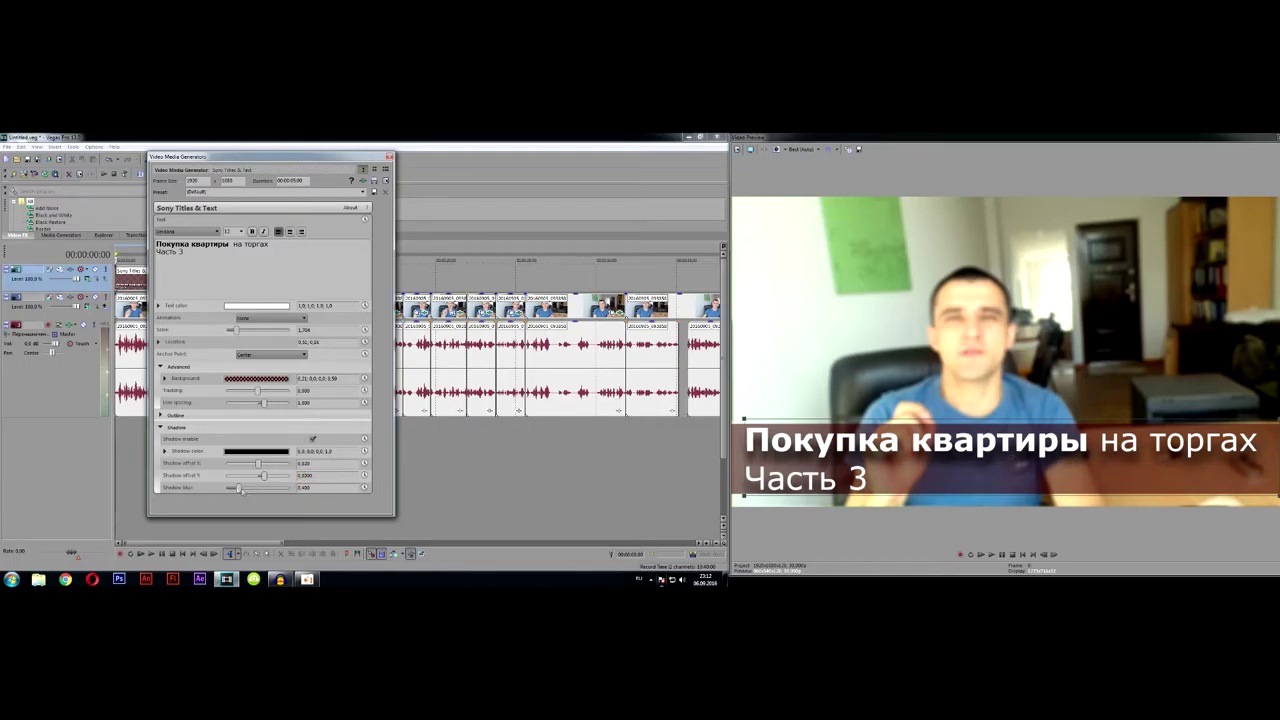
left_click_drag(237, 488, 231, 489)
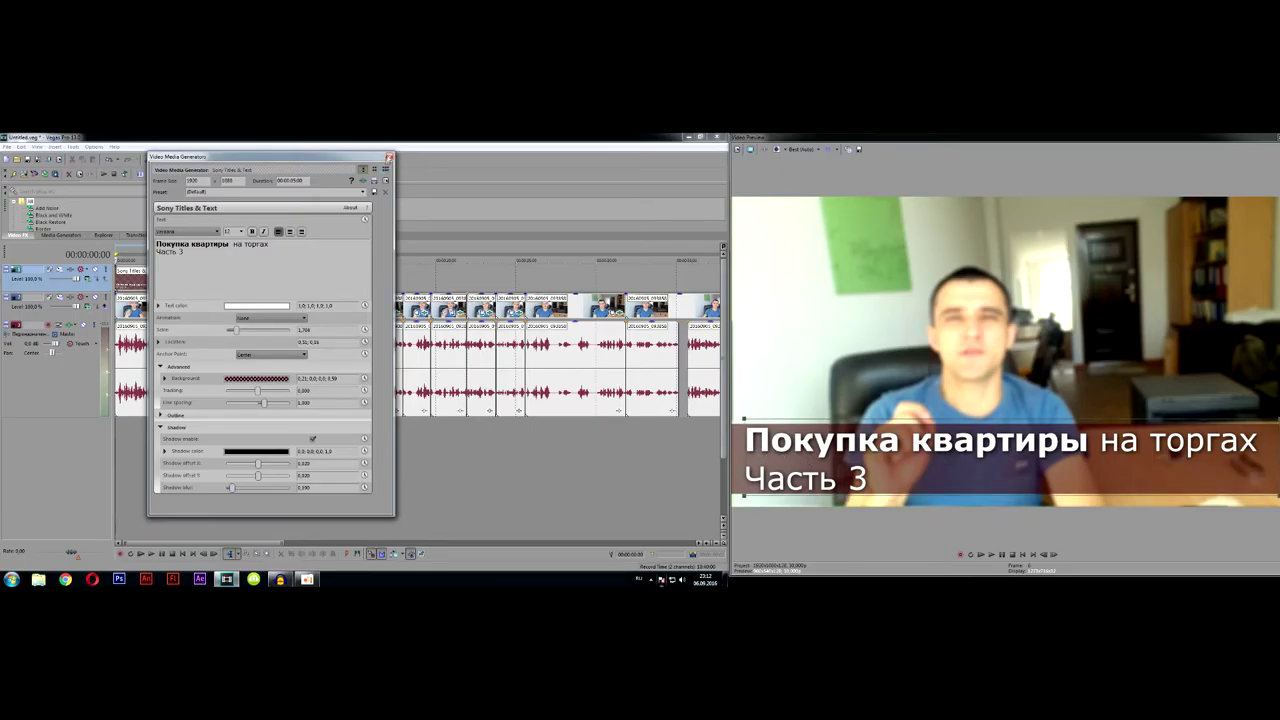
left_click(389, 157)
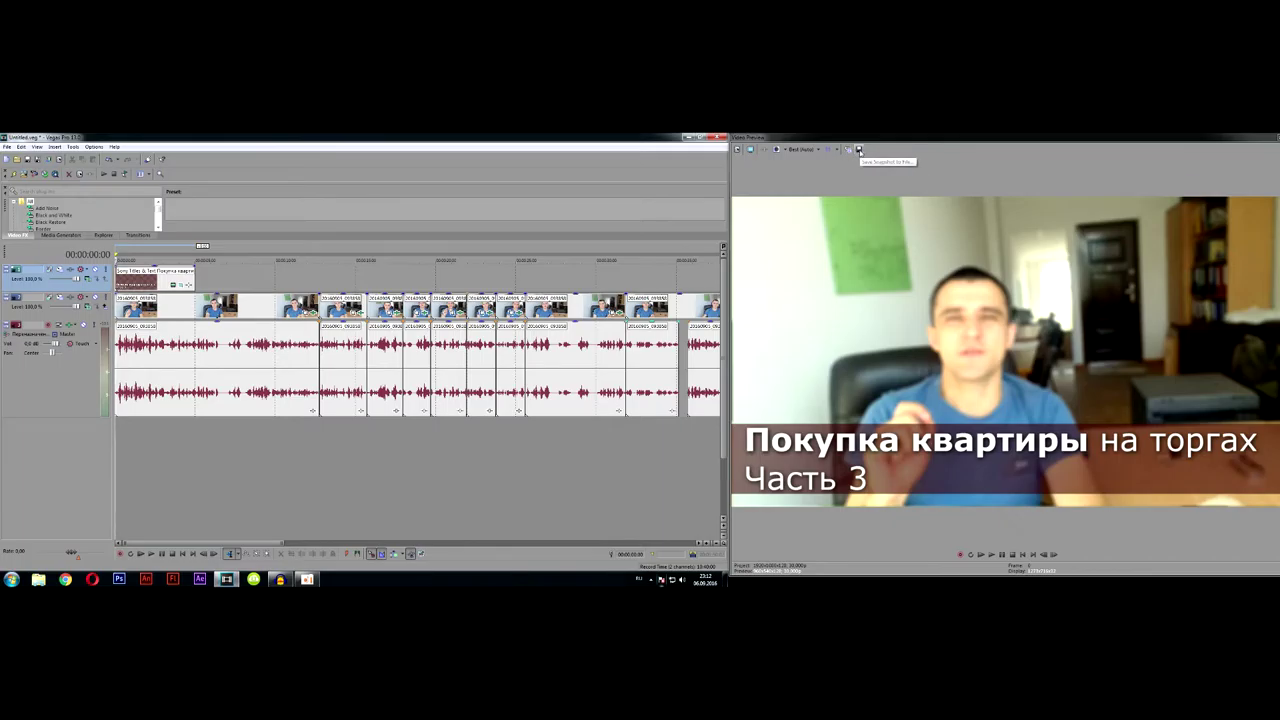
Step: Save the title frame as a JPEG snapshot, using the name of an existing image file in the folder
left_click(858, 151)
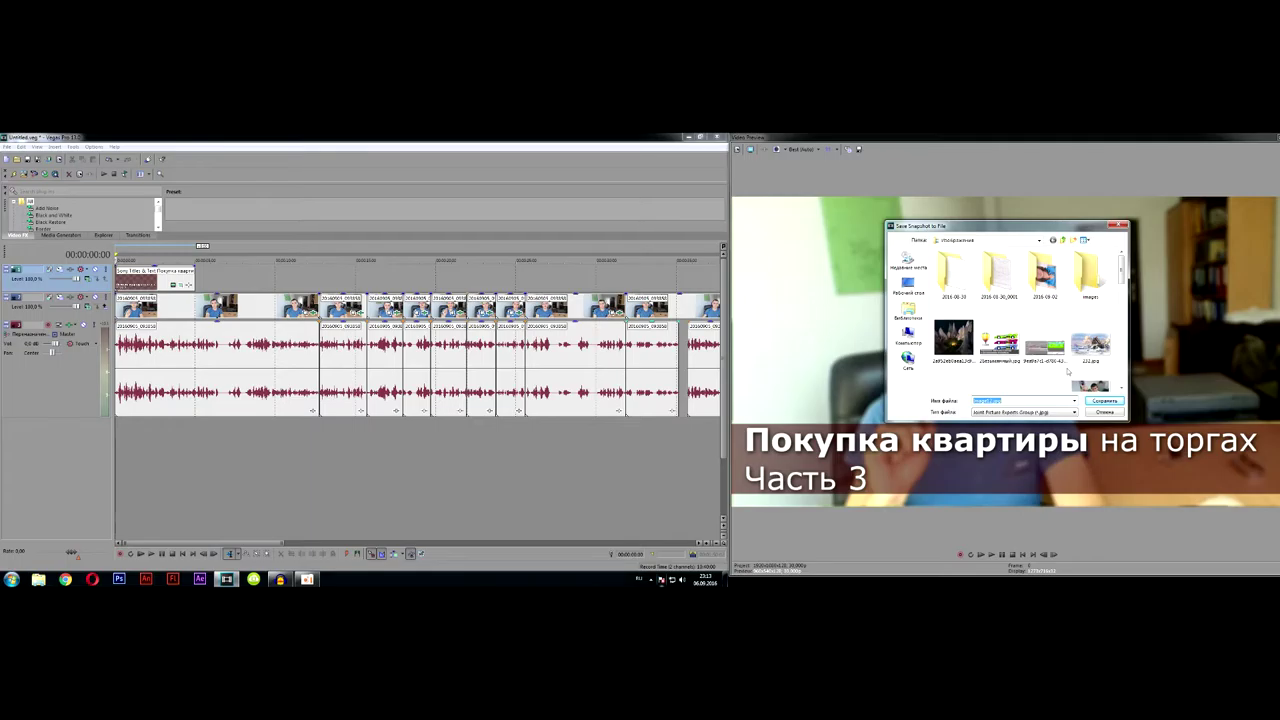
left_click(1064, 368)
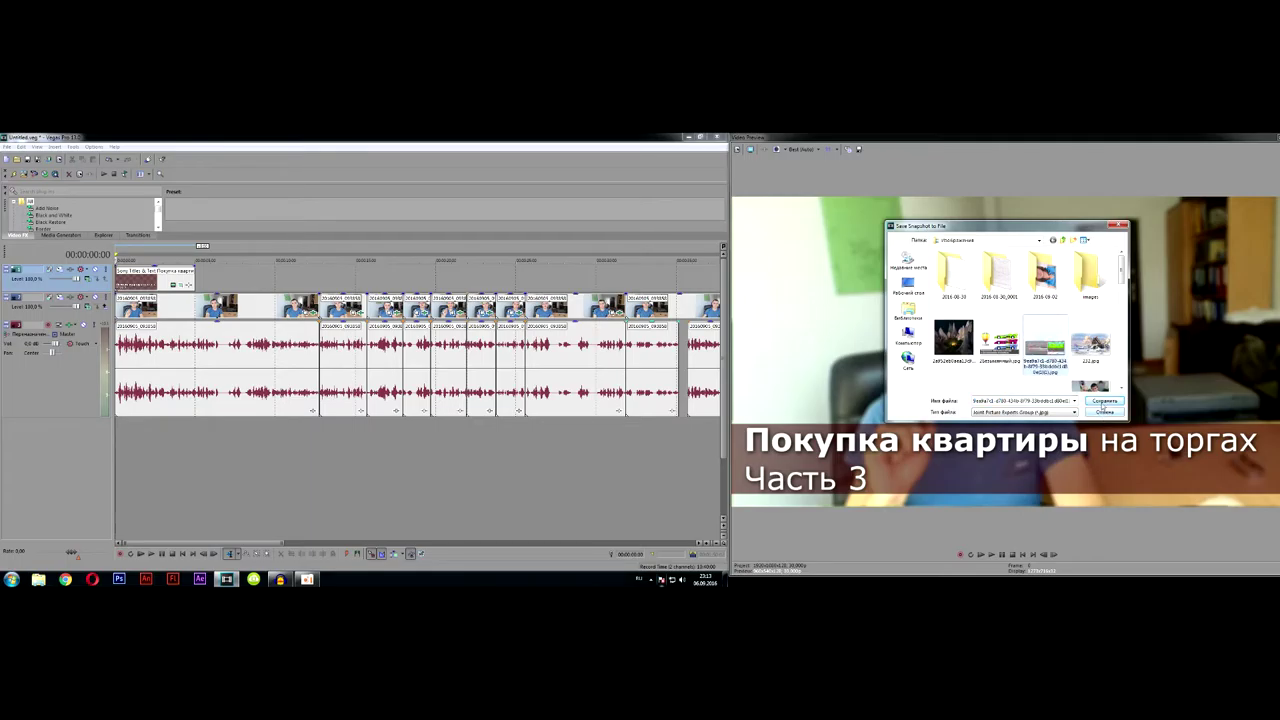
left_click(1104, 401)
left_click(1036, 365)
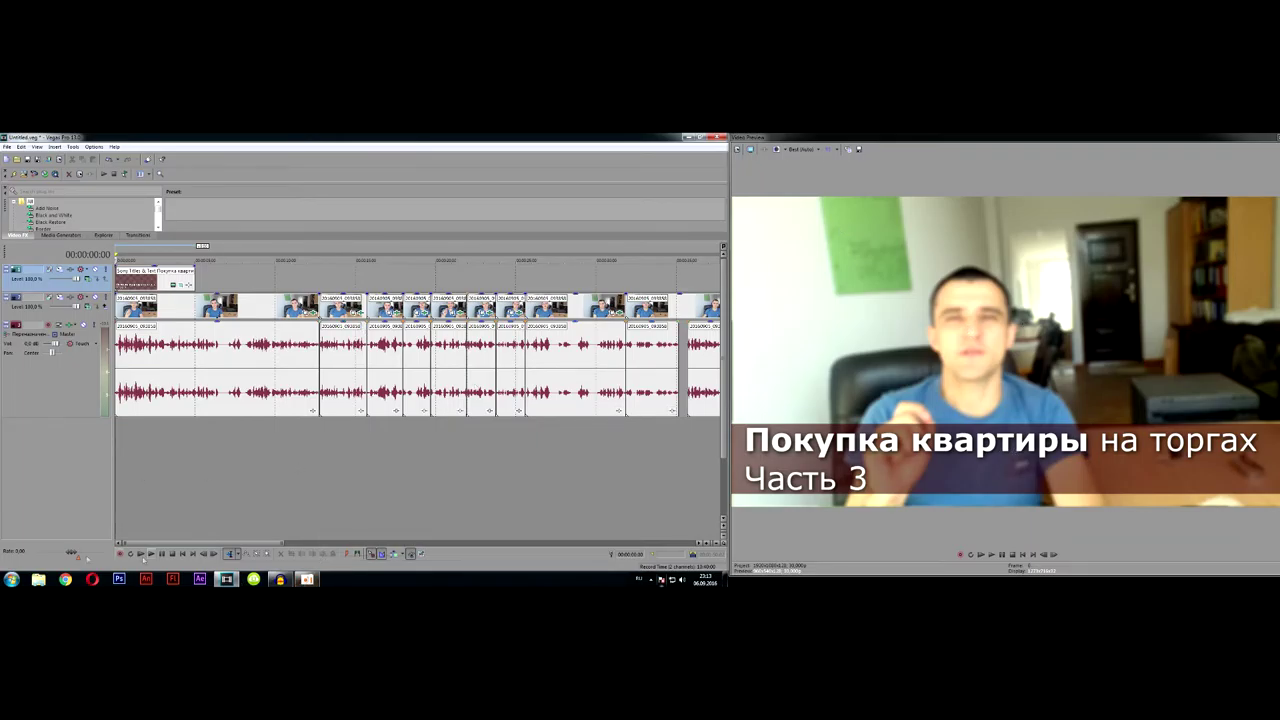
left_click(65, 579)
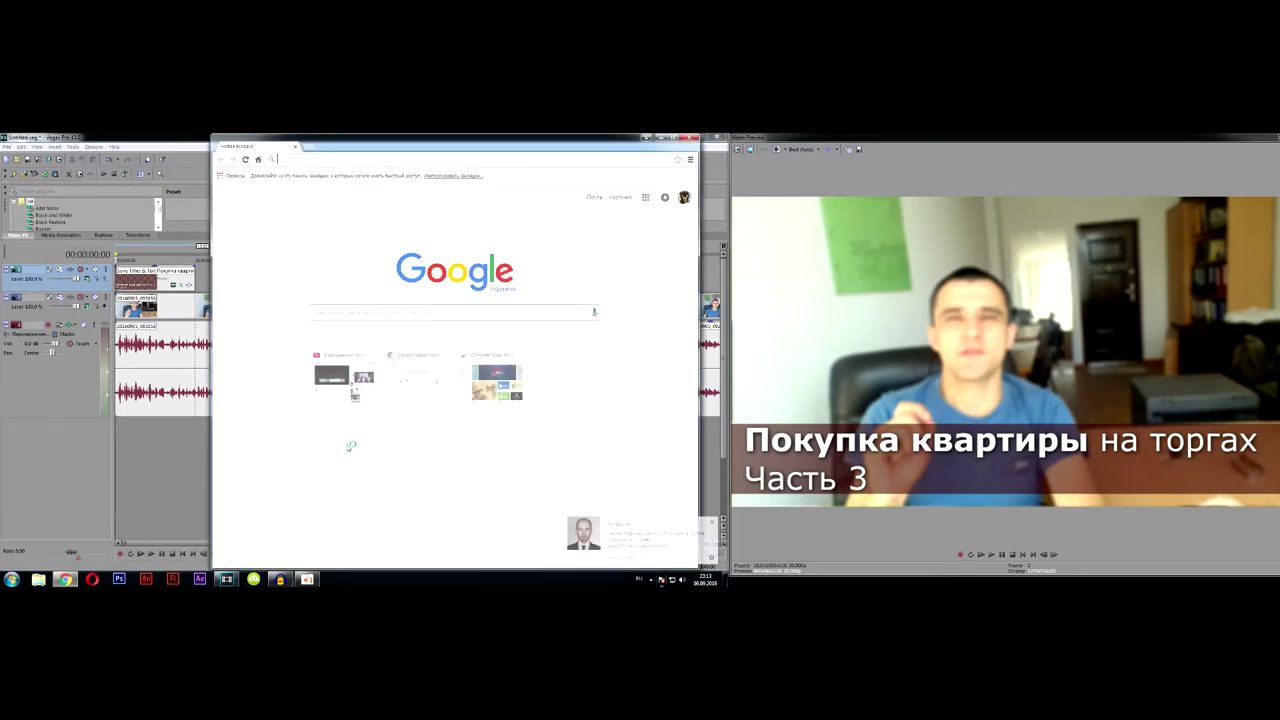
left_click(663, 139)
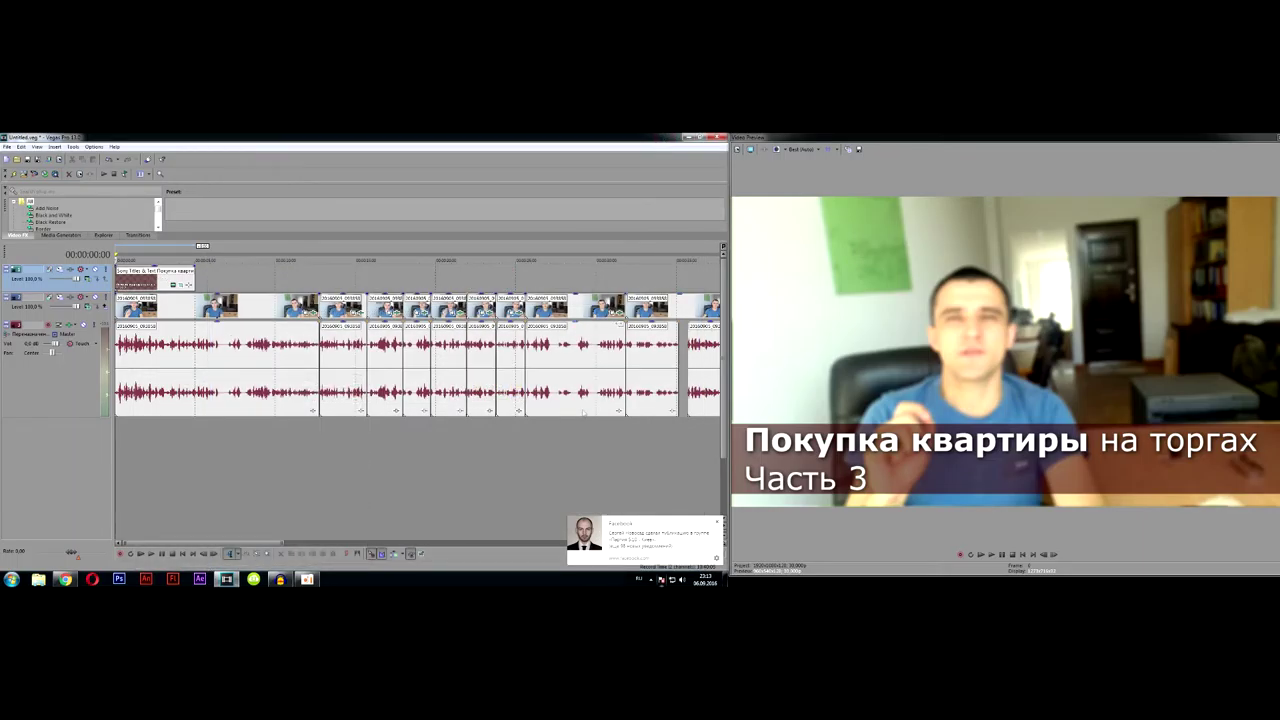
Step: Close the Chrome window and select the time range spanning the whole edited video on the timeline
left_click(338, 477)
scroll(459, 395, "down", 4)
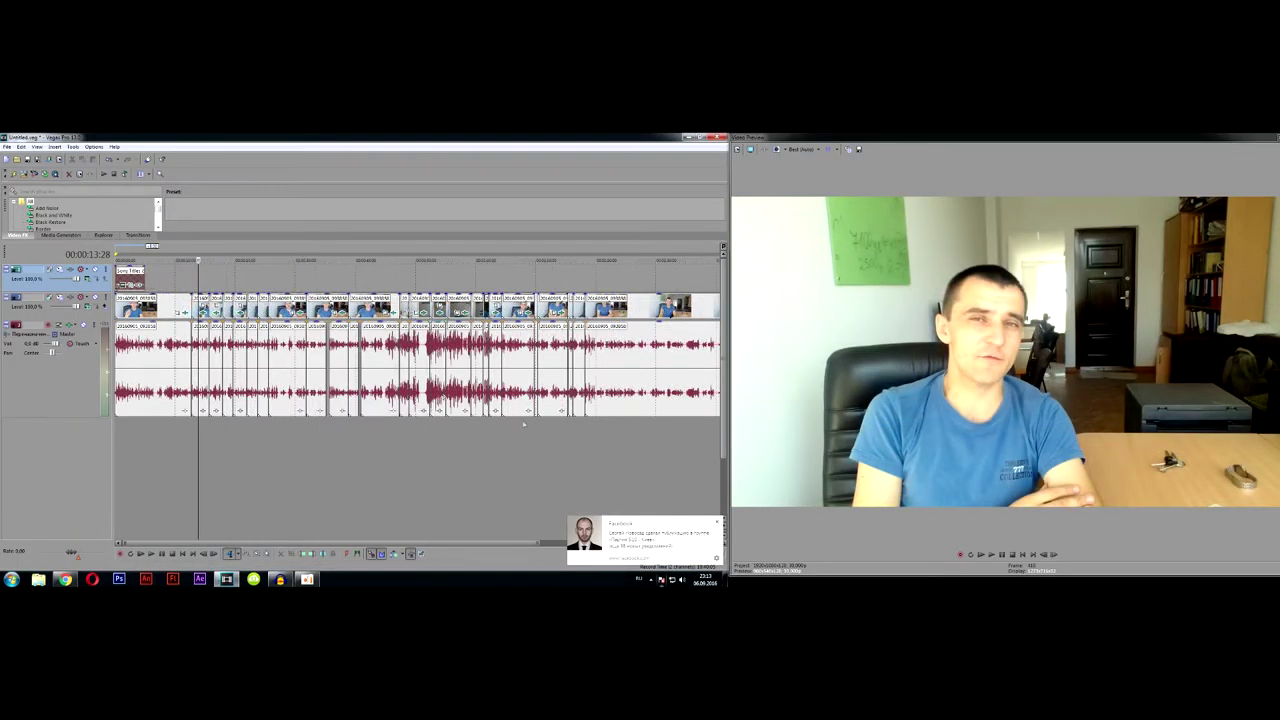
right_click(65, 579)
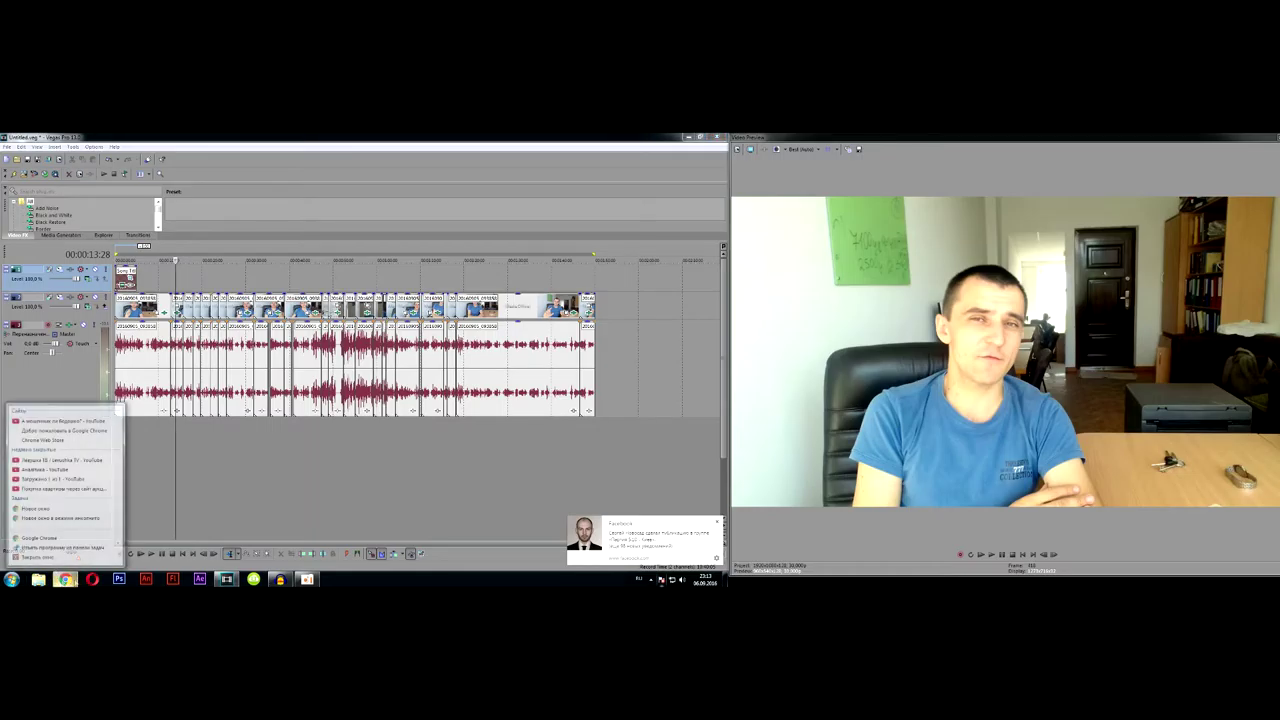
left_click(50, 557)
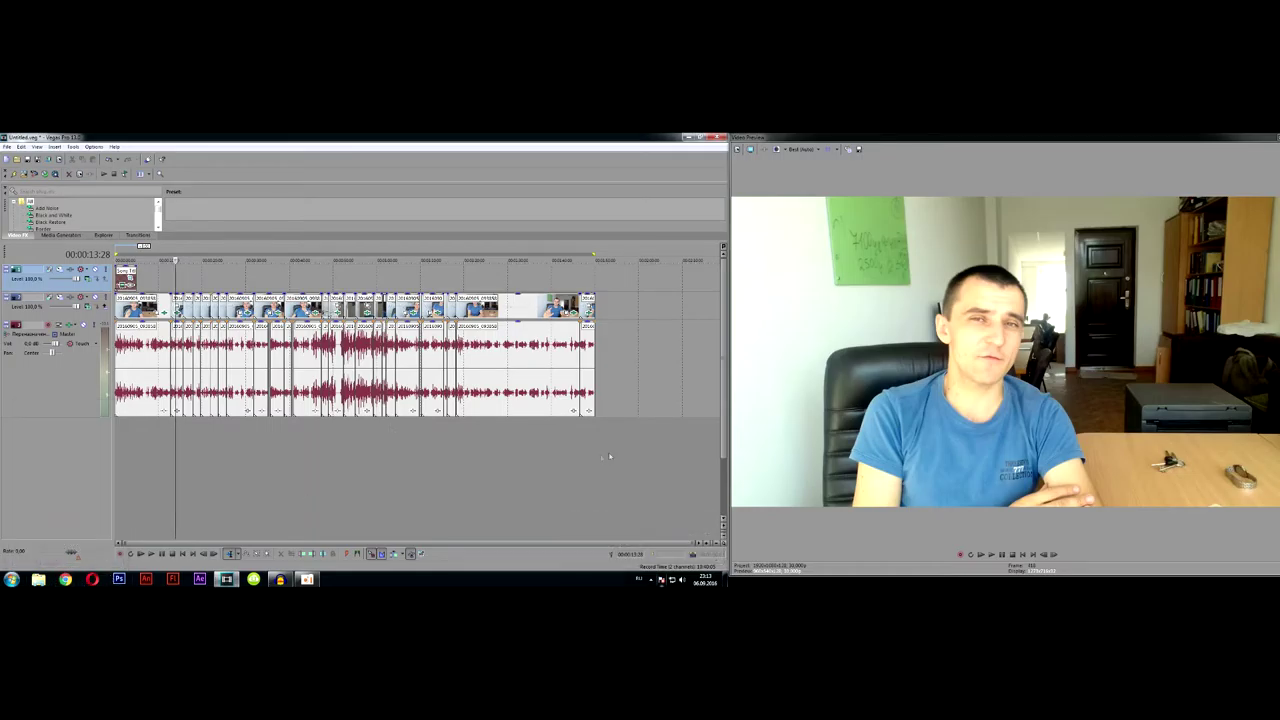
left_click_drag(600, 454, 116, 454)
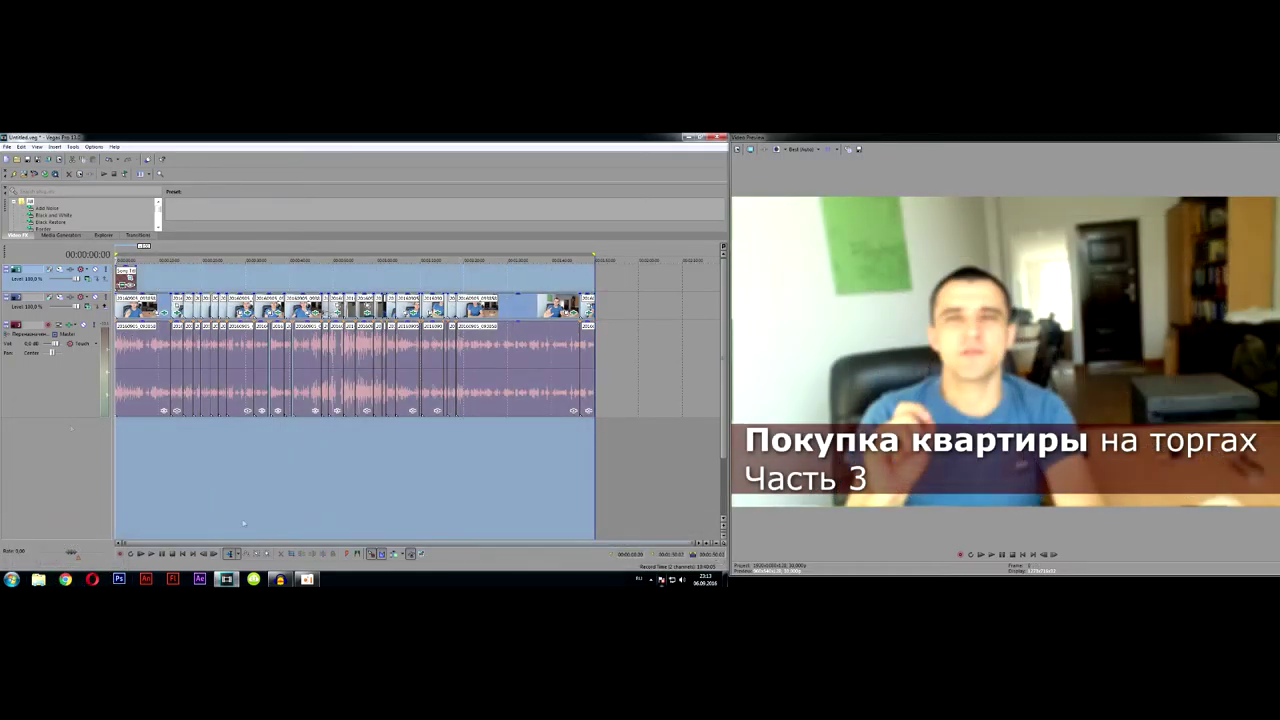
mouse_move(287, 581)
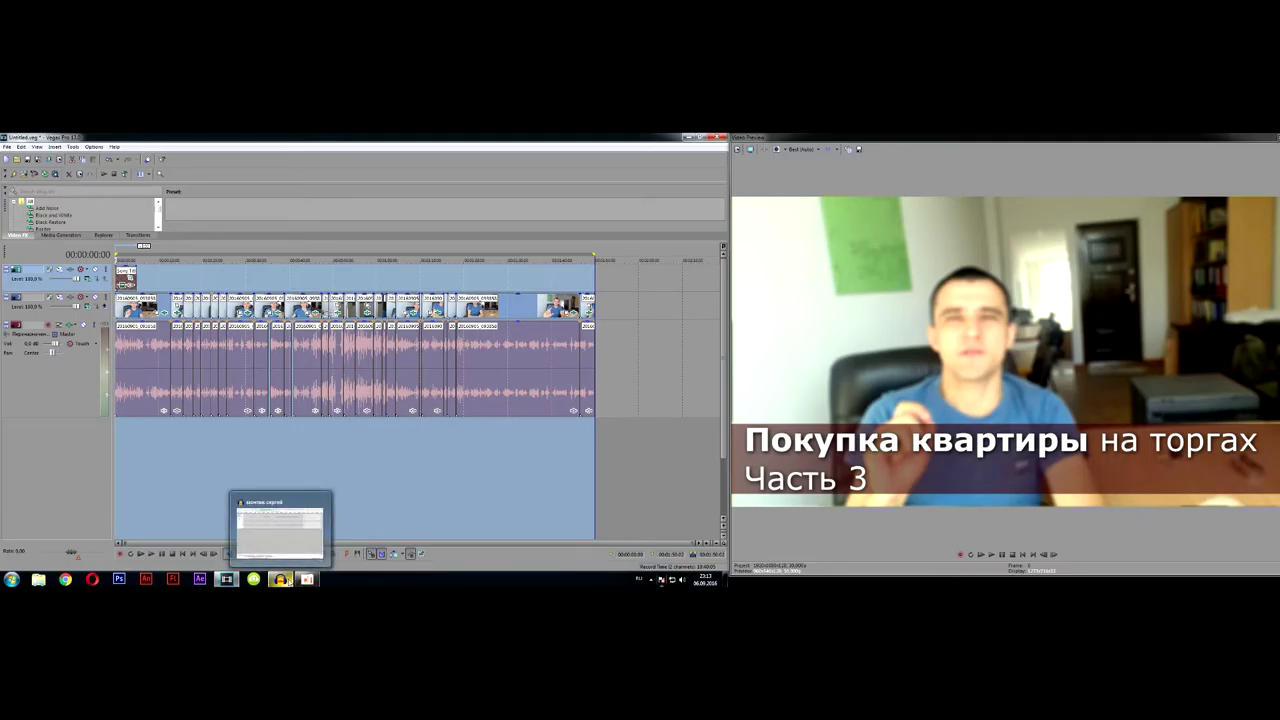
left_click(280, 579)
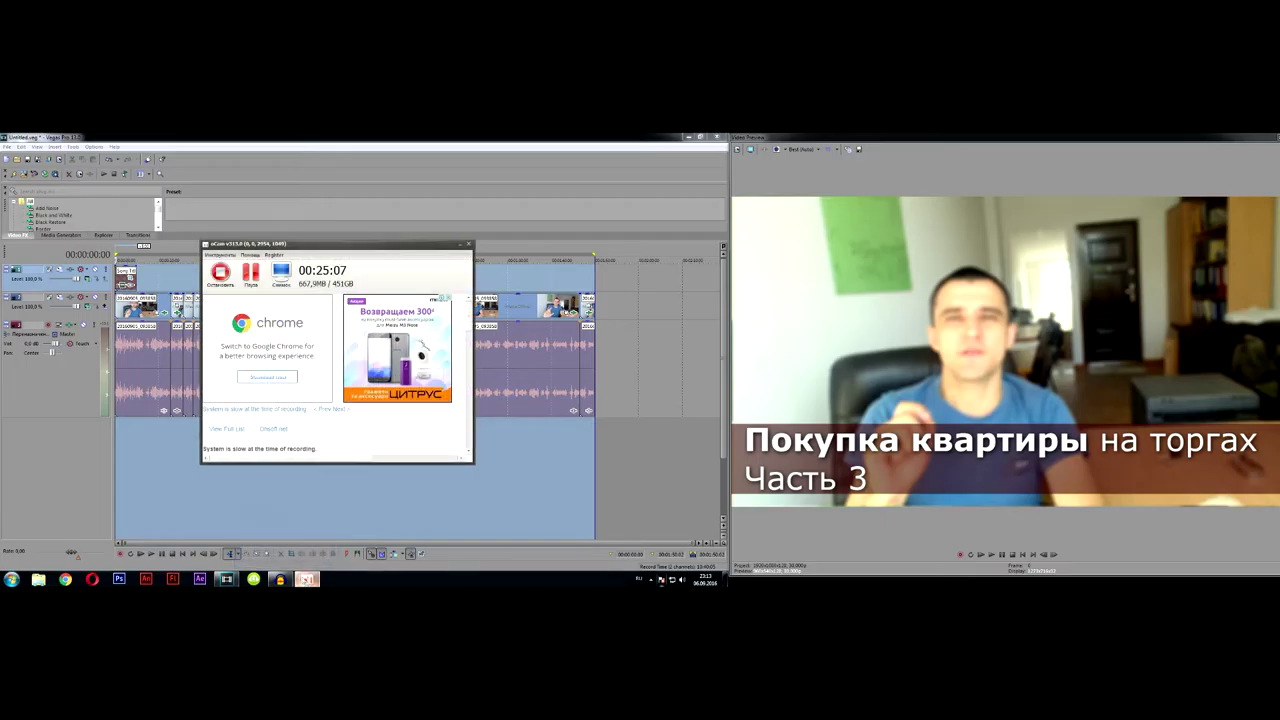
left_click(222, 272)
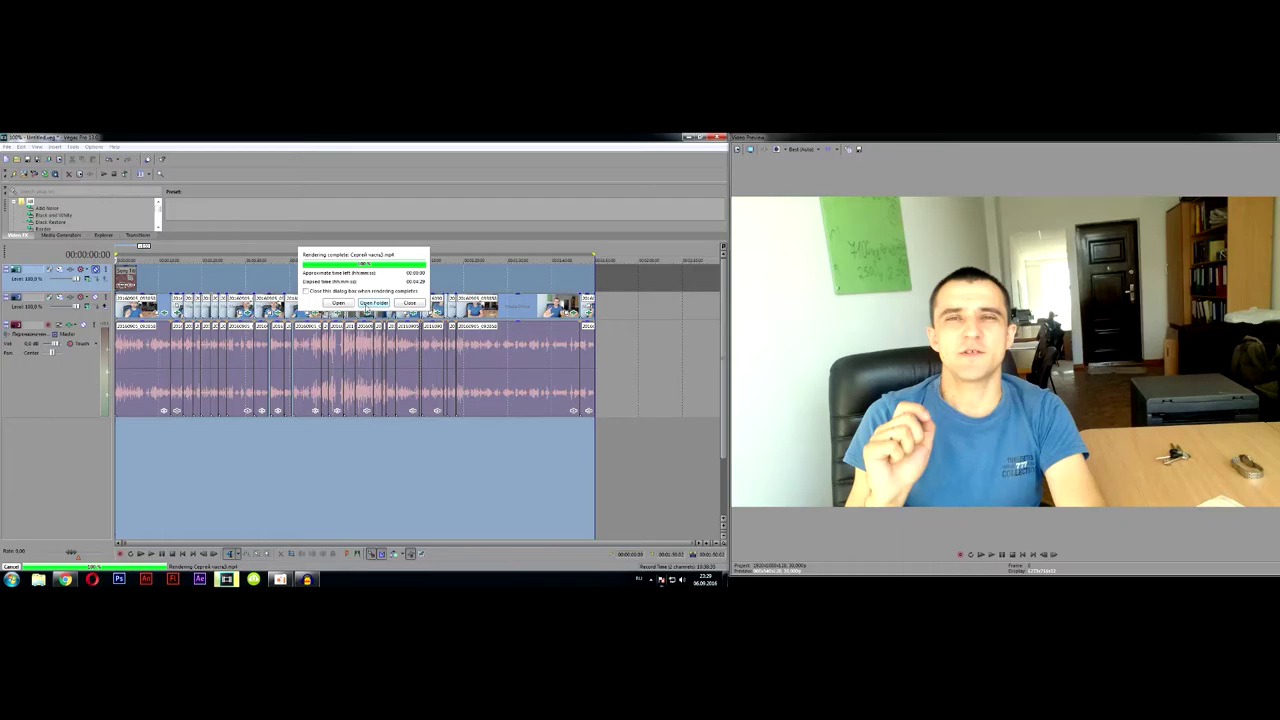
Step: Open the folder containing the rendered video, switch to Chrome and open YouTube's video upload page
left_click(368, 304)
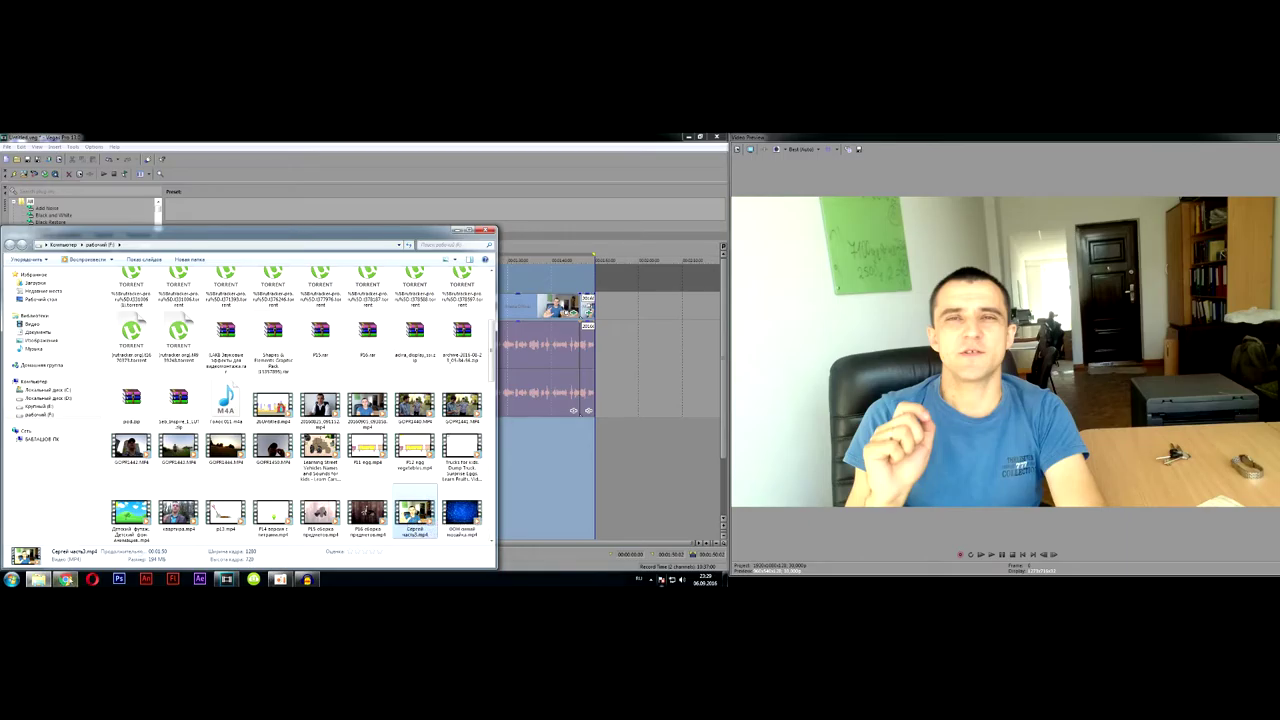
left_click(64, 579)
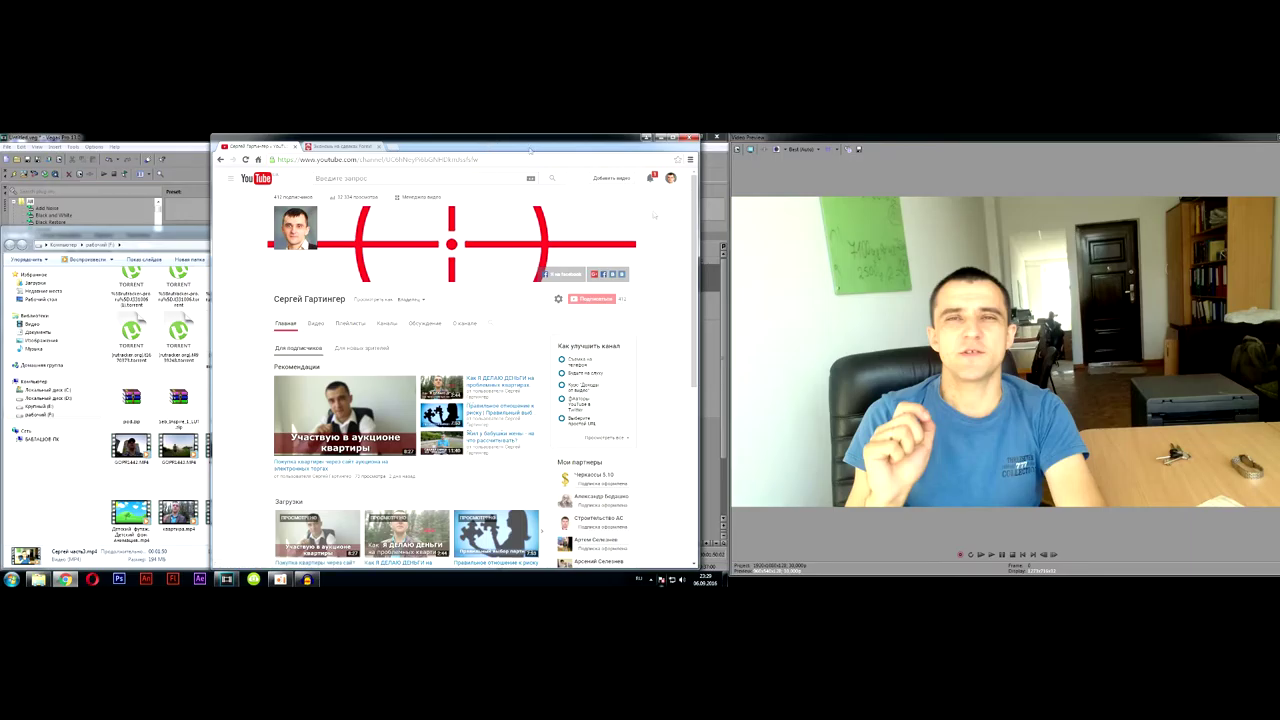
left_click(620, 178)
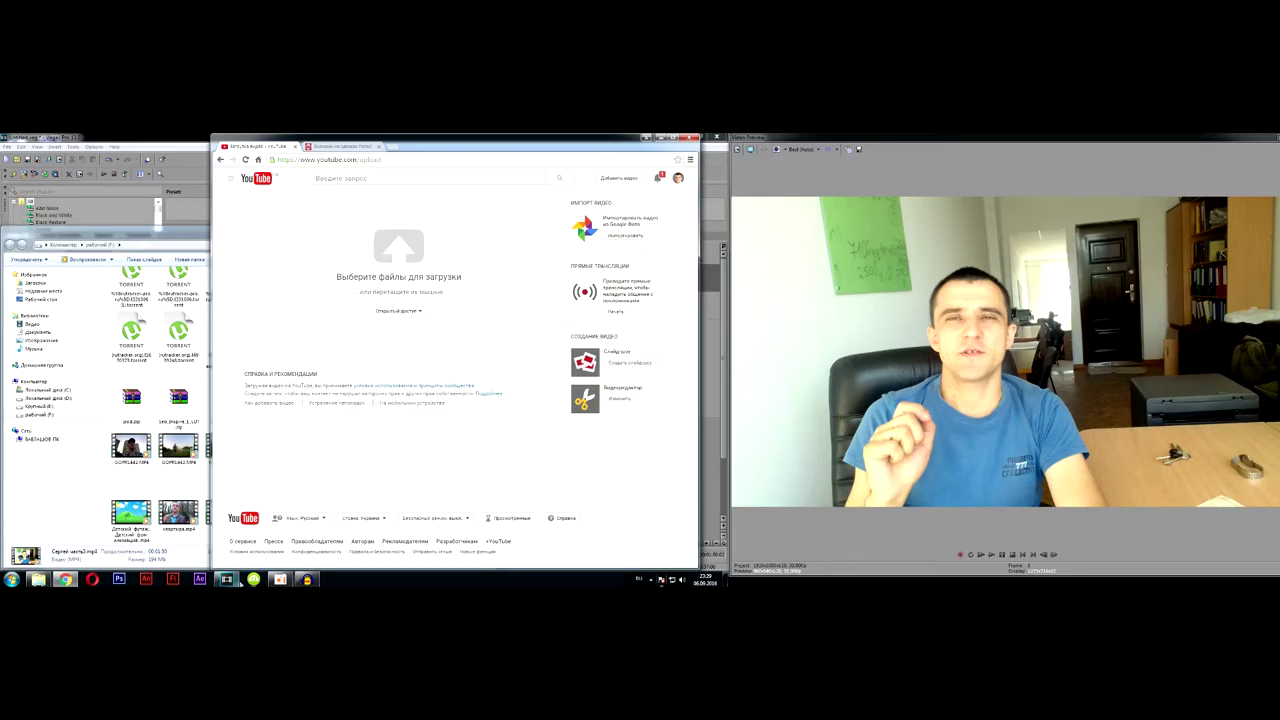
Step: Upload the rendered MP4 file from the folder to YouTube and minimize the folder window
left_click(81, 482)
left_click_drag(416, 515, 529, 256)
left_click(190, 229)
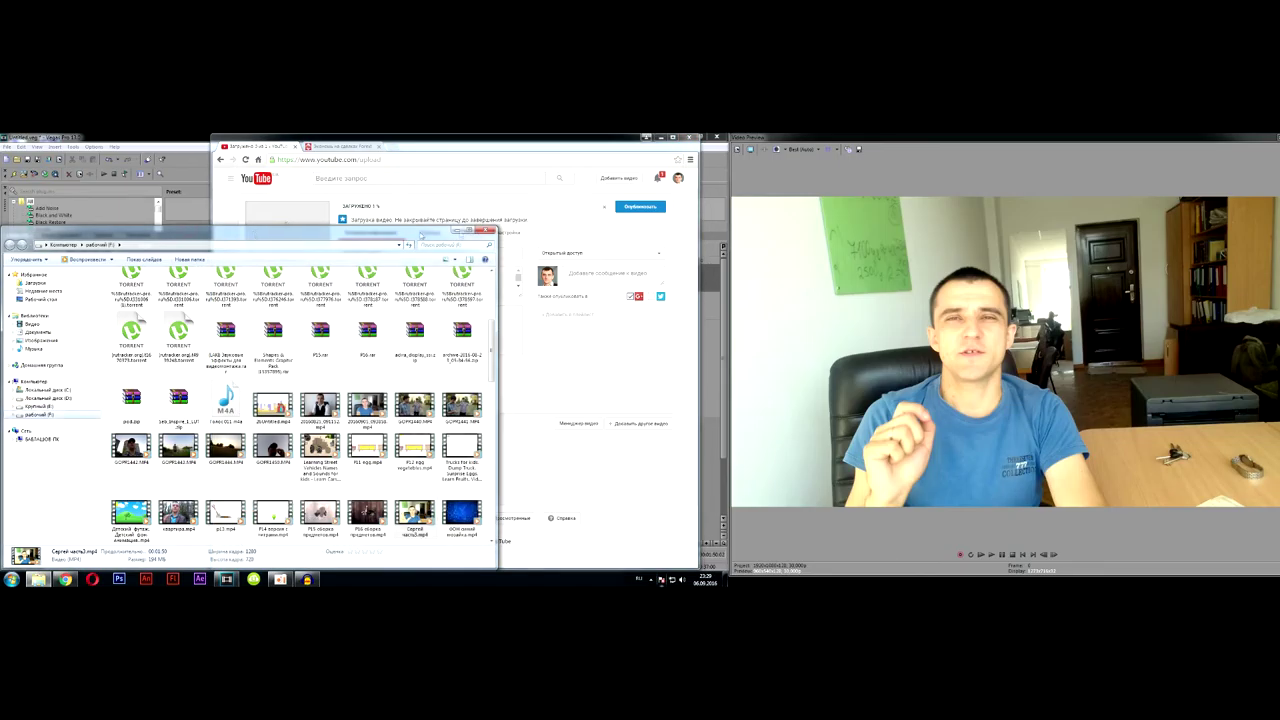
left_click(457, 231)
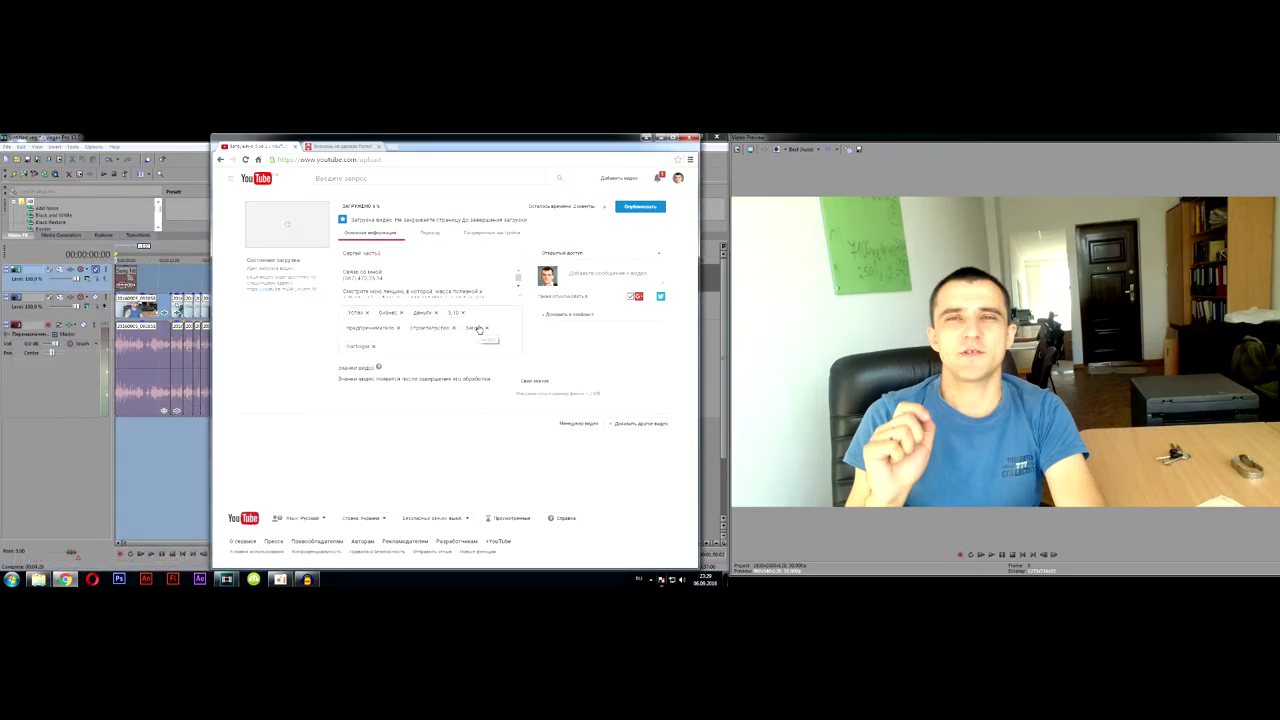
Step: Select the video's title text, and add the video to the "Недвижимость" playlist
left_click(344, 255)
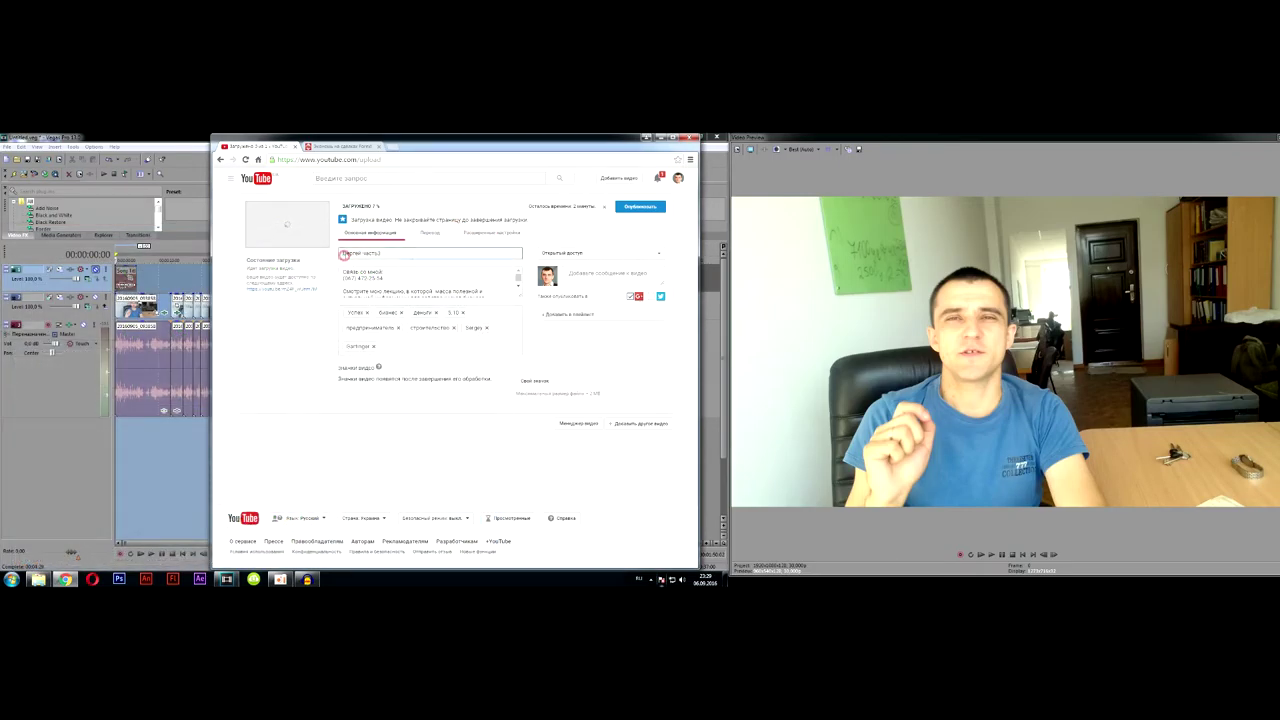
left_click_drag(398, 253, 339, 253)
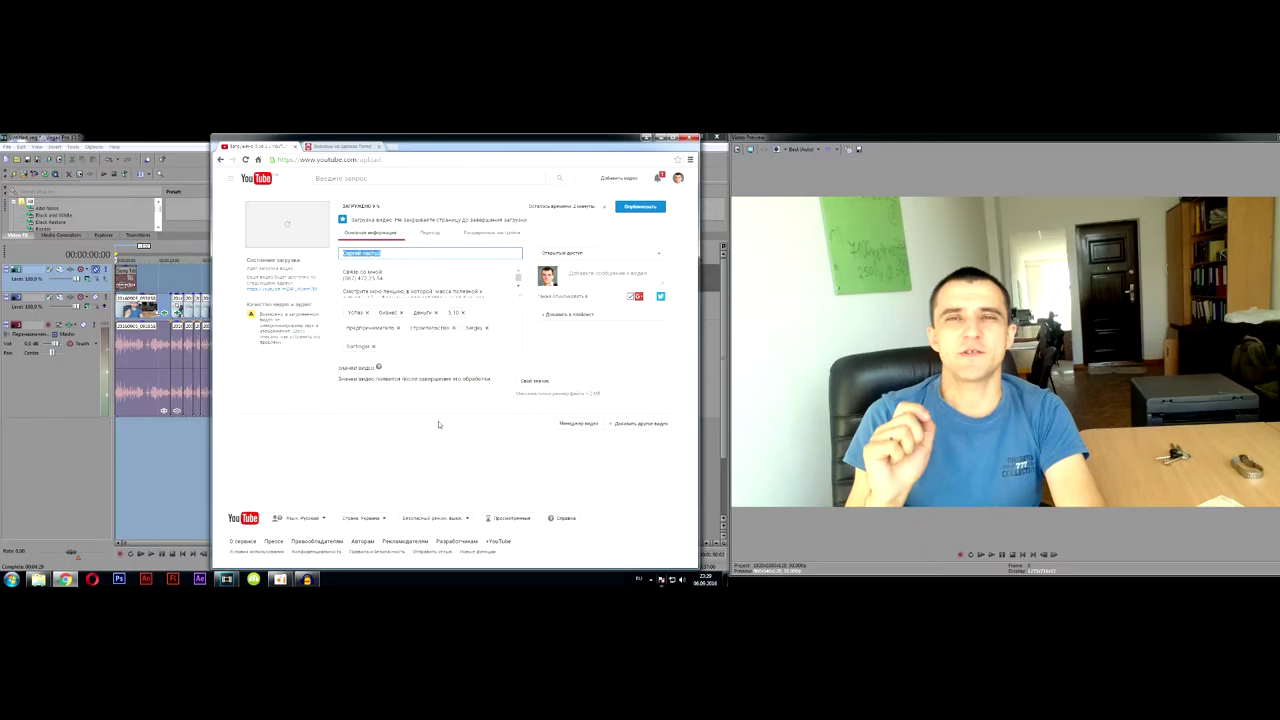
left_click(562, 316)
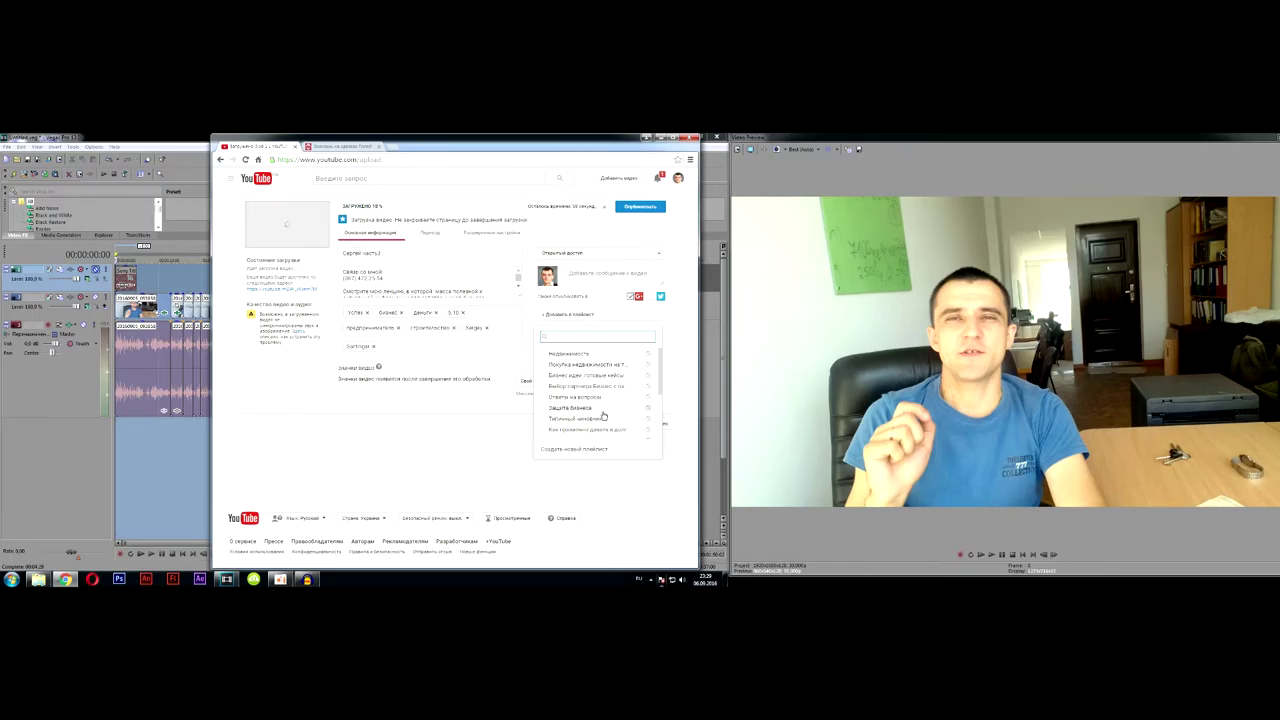
left_click(567, 355)
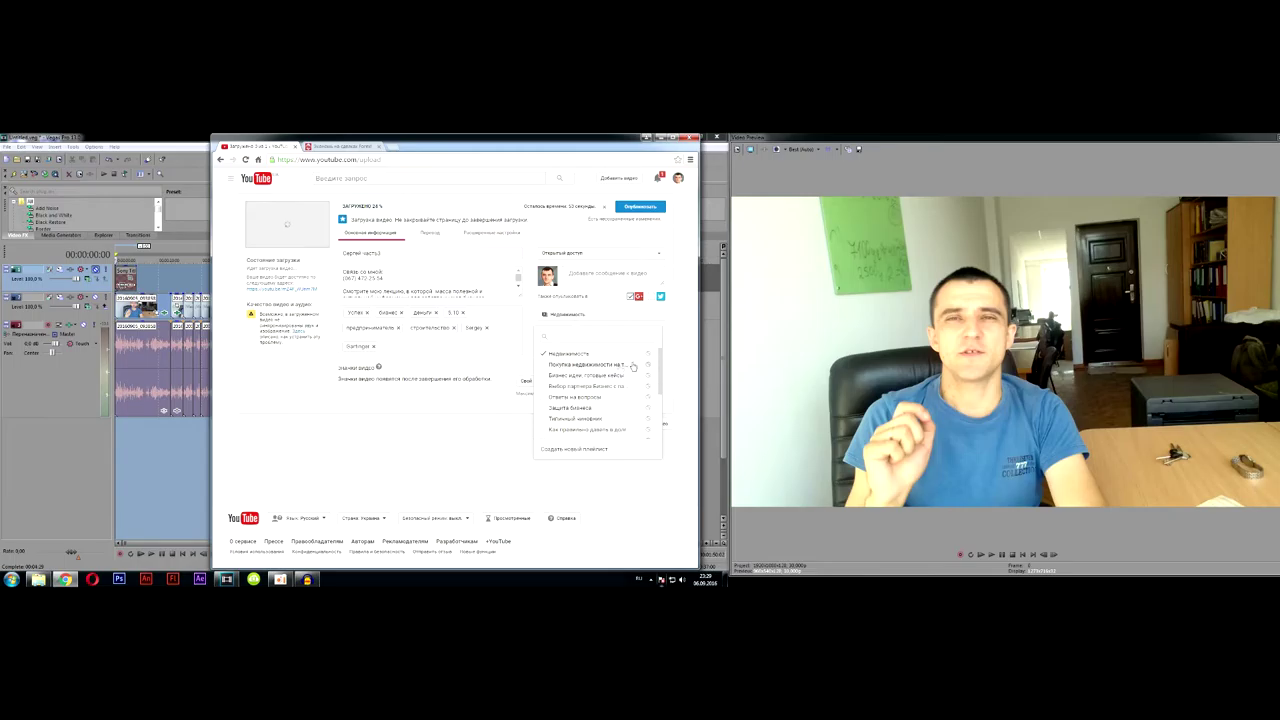
Step: Add the video to the "Покупка недвижимости на т…" and "Бизнес идеи готовые кейсы" playlists, and return to the title field
left_click(597, 367)
left_click(551, 376)
left_click(438, 255)
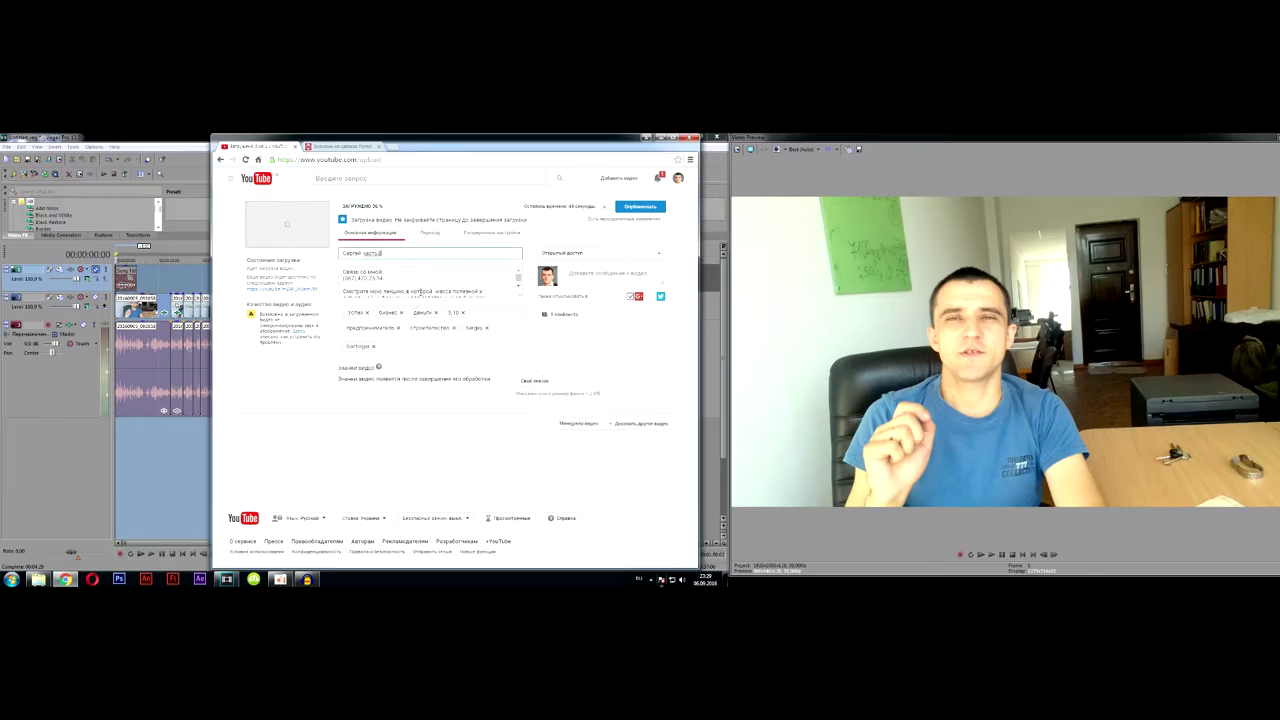
Step: Add the tags "электронные торги", "аукцион недвижимости" and "квартира" to the uploaded video
left_click(462, 313)
left_click(484, 329)
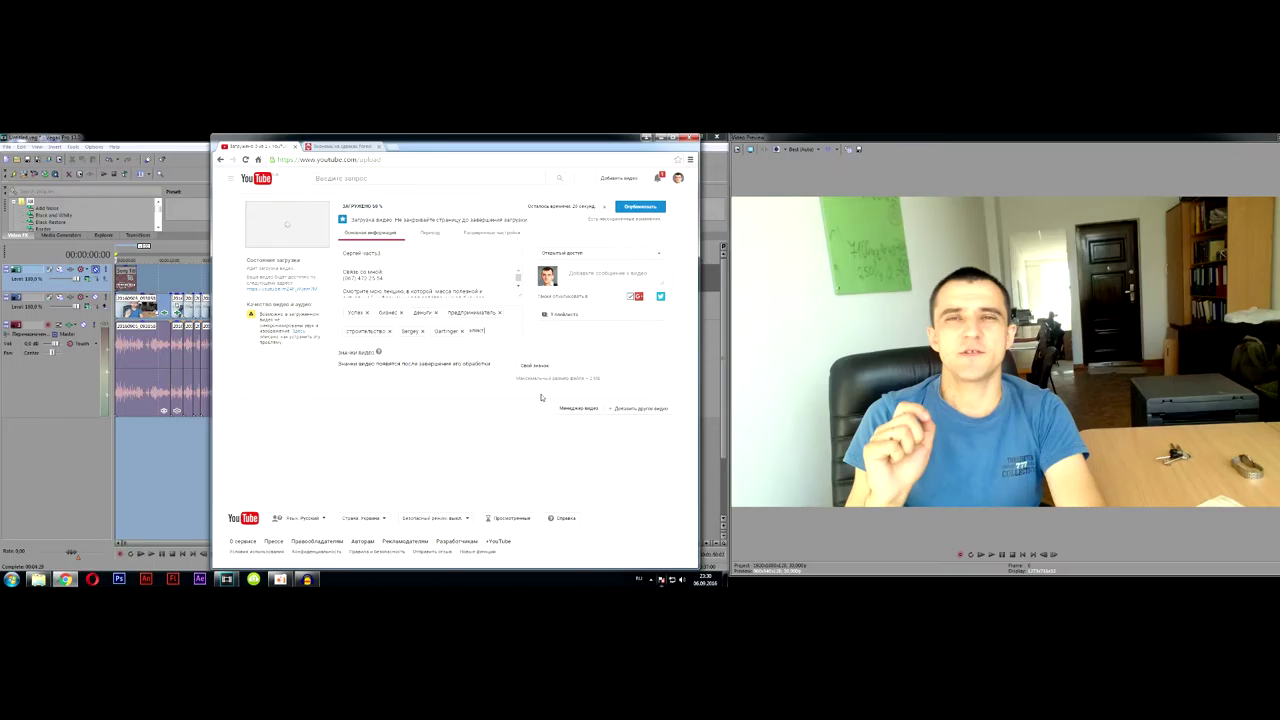
type("ые :)")
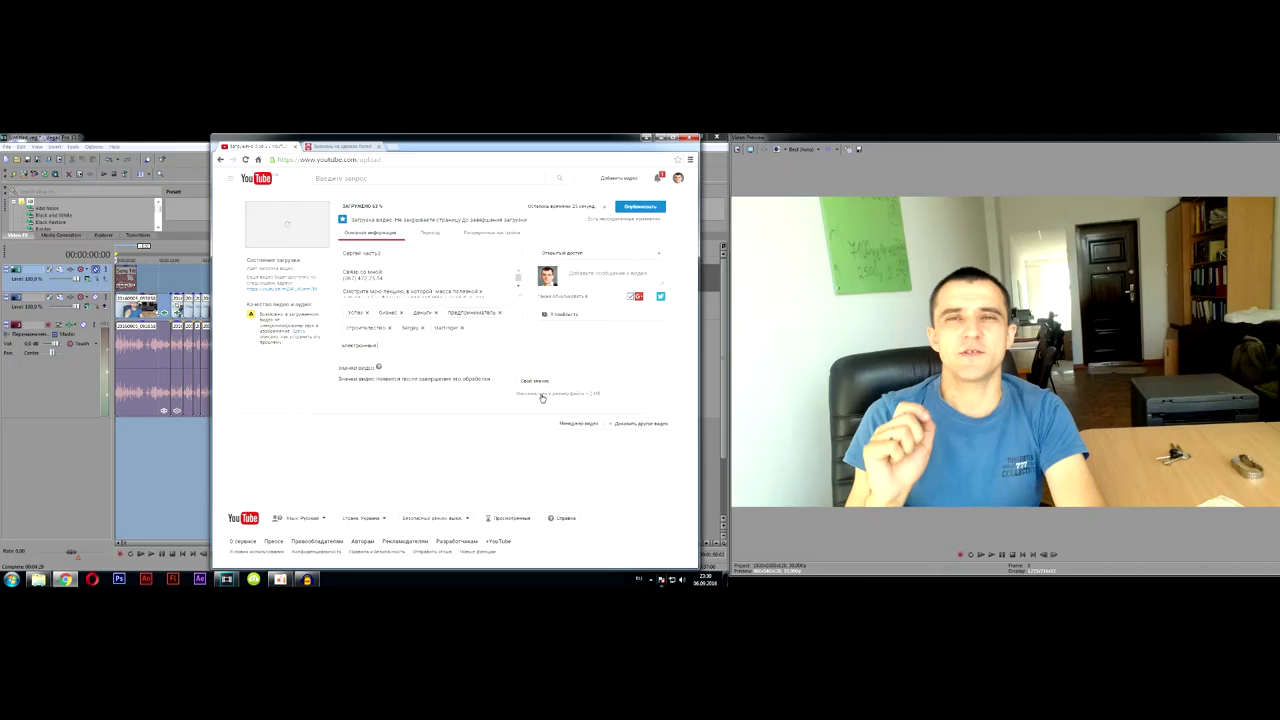
key("Return")
type("функцио")
key("Return")
type("квартира")
key("Return")
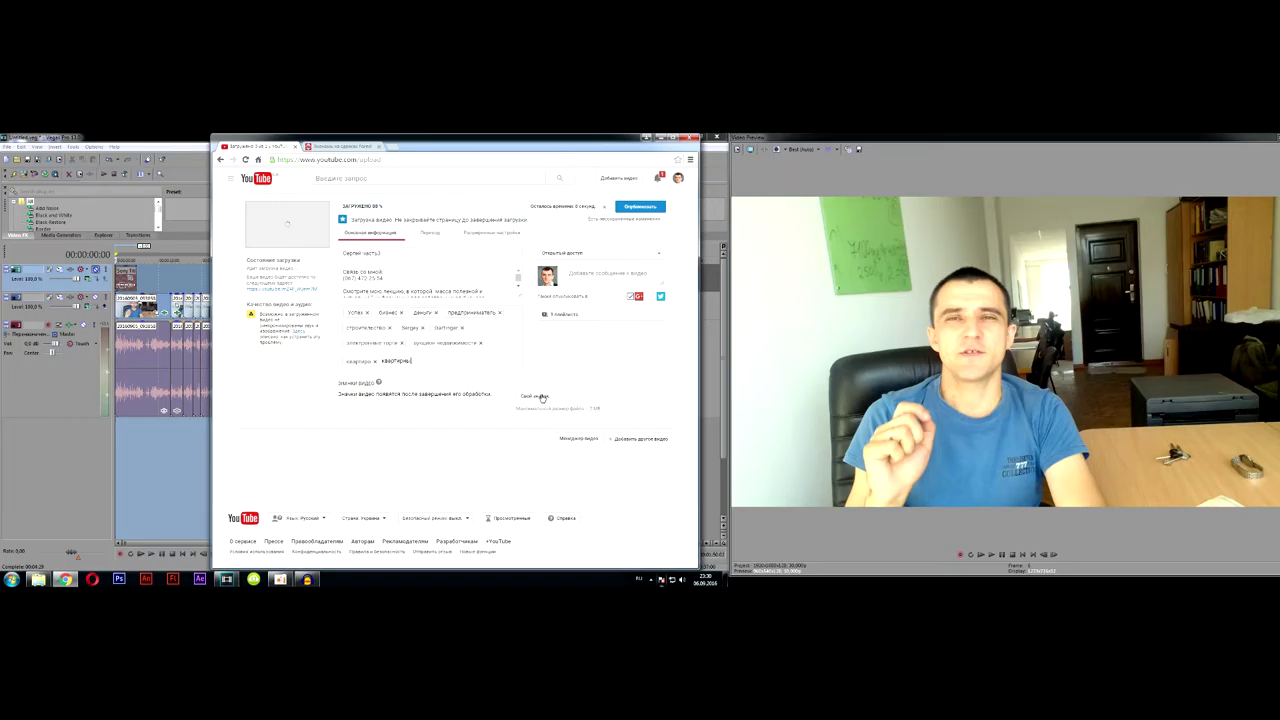
Step: Add two more tags, "квартирный вопрос" and "выгодно купить квартир", to the uploaded video
type("квартирный вопрос")
key("Return")
type("выгодно купить квартир")
key("Return")
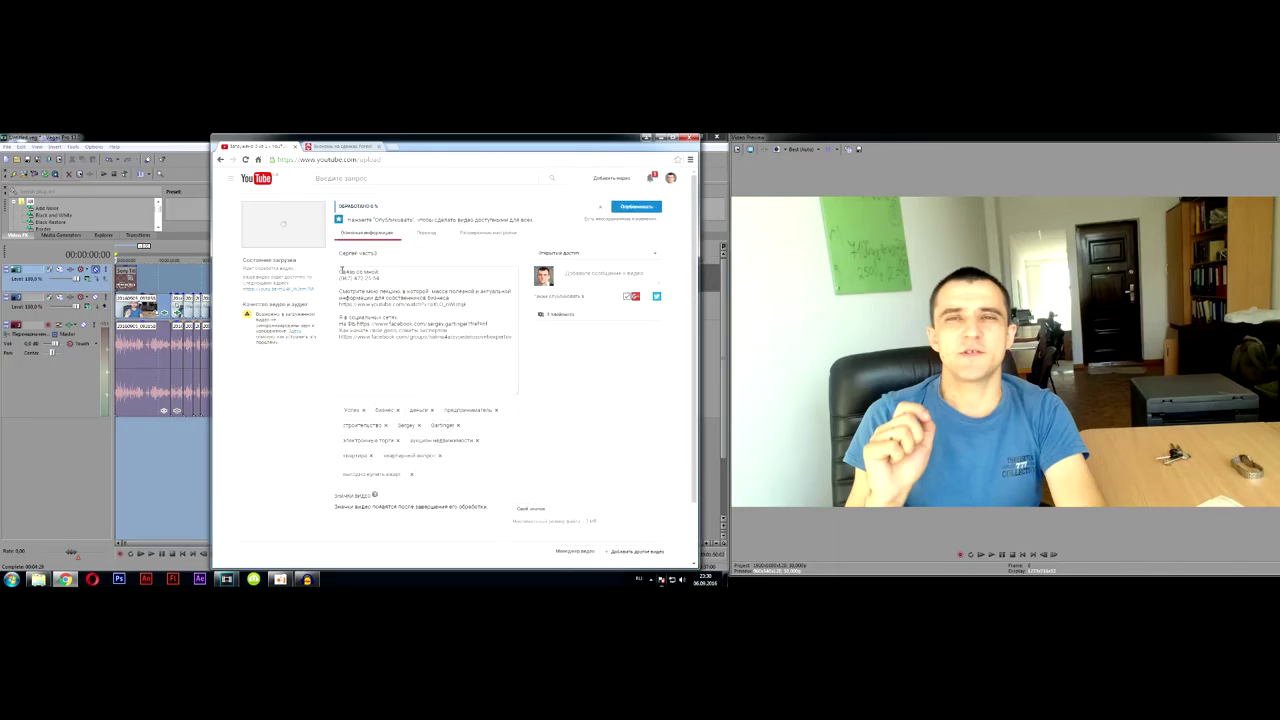
Step: Put the cursor in the new video's description and copy the link address of the uploaded video
left_click(358, 283)
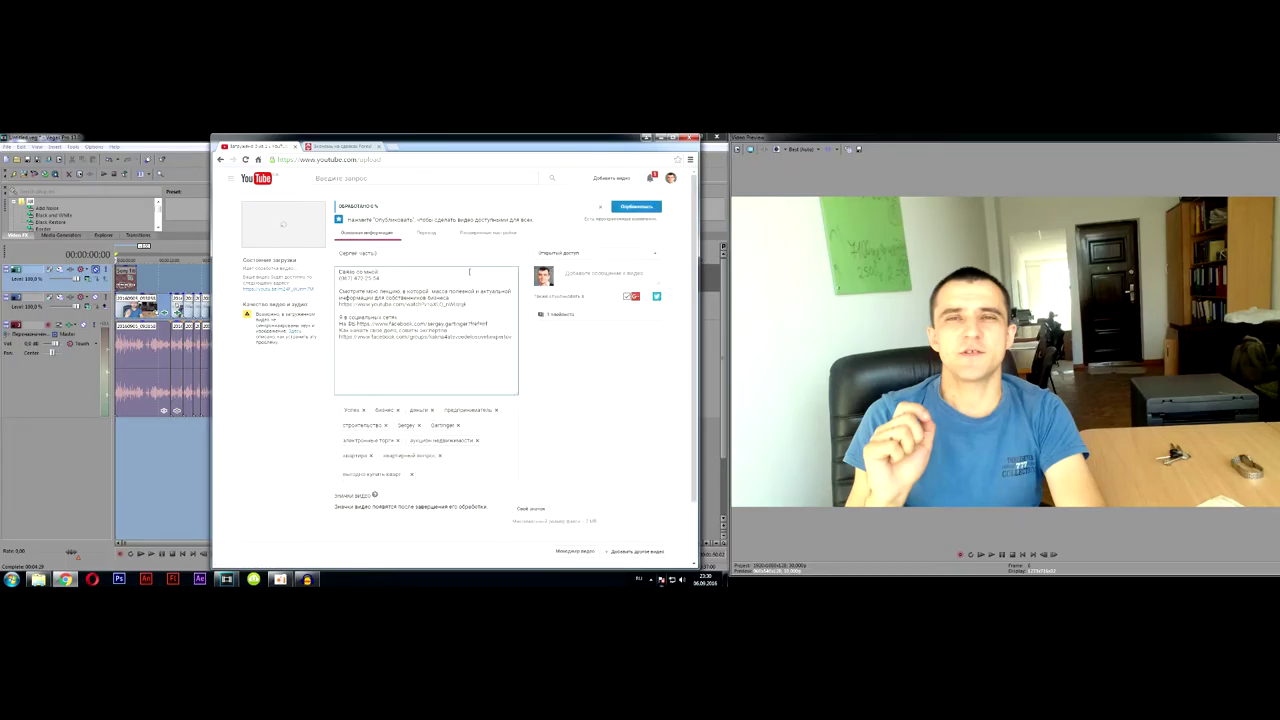
right_click(284, 289)
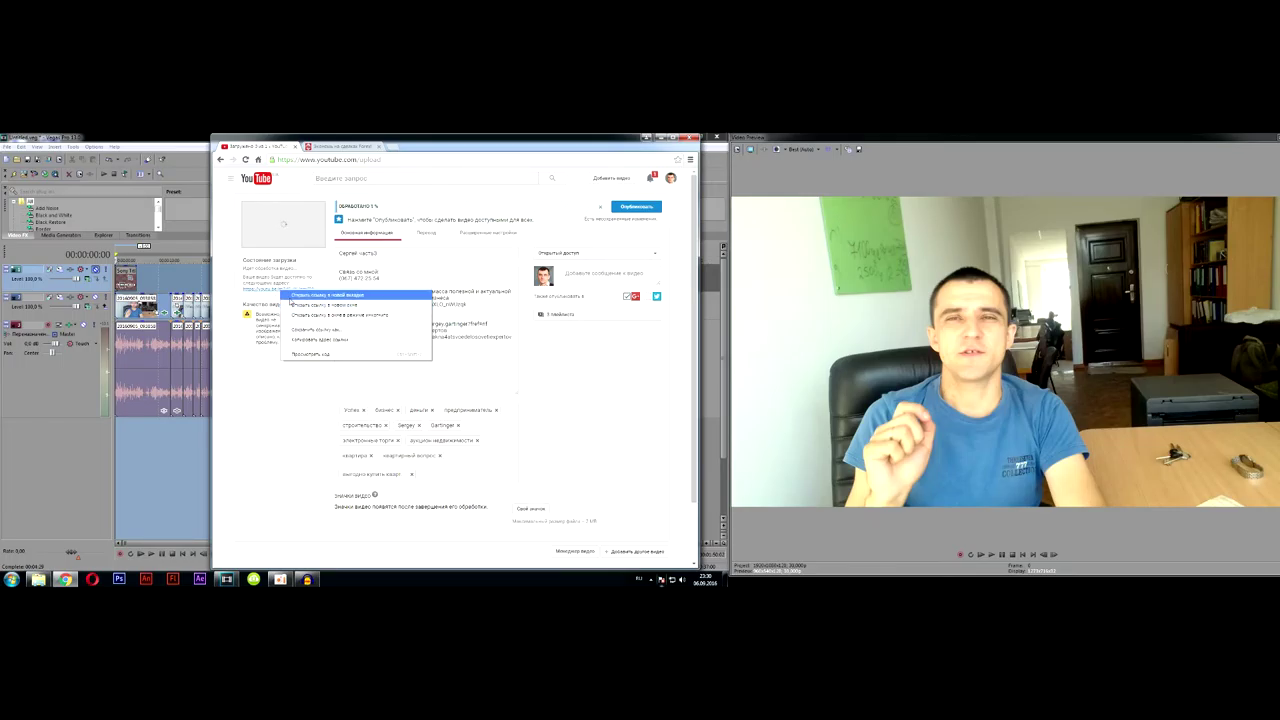
left_click(300, 339)
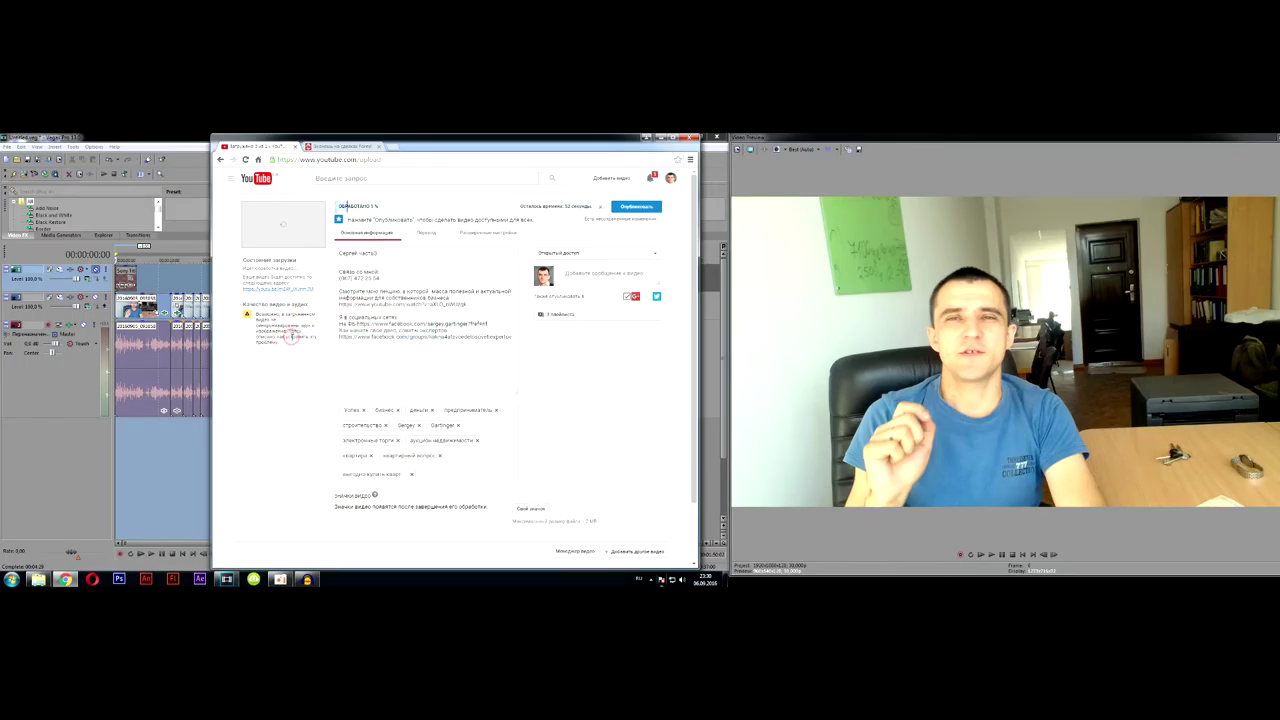
Step: Open YouTube in a new tab and, from the own channel's videos, open "Покупка квартиры через сайт аукциона на электронных торгах"
middle_click(250, 178)
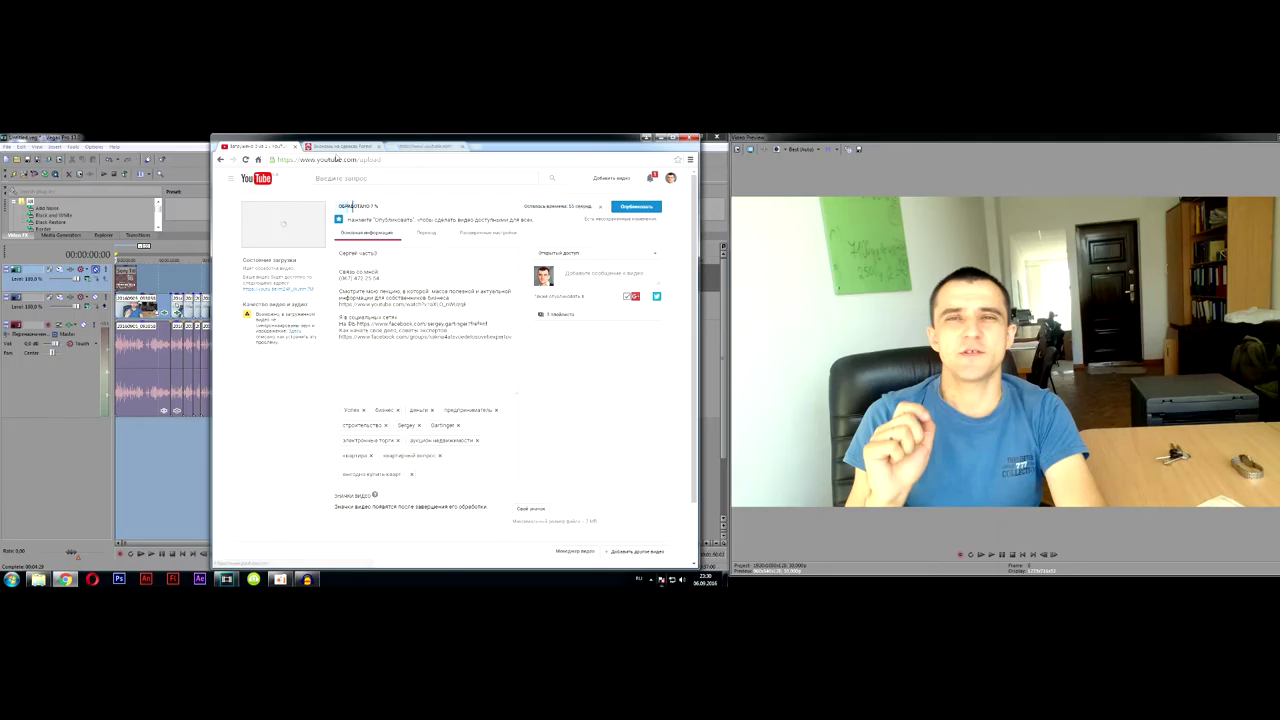
left_click(445, 149)
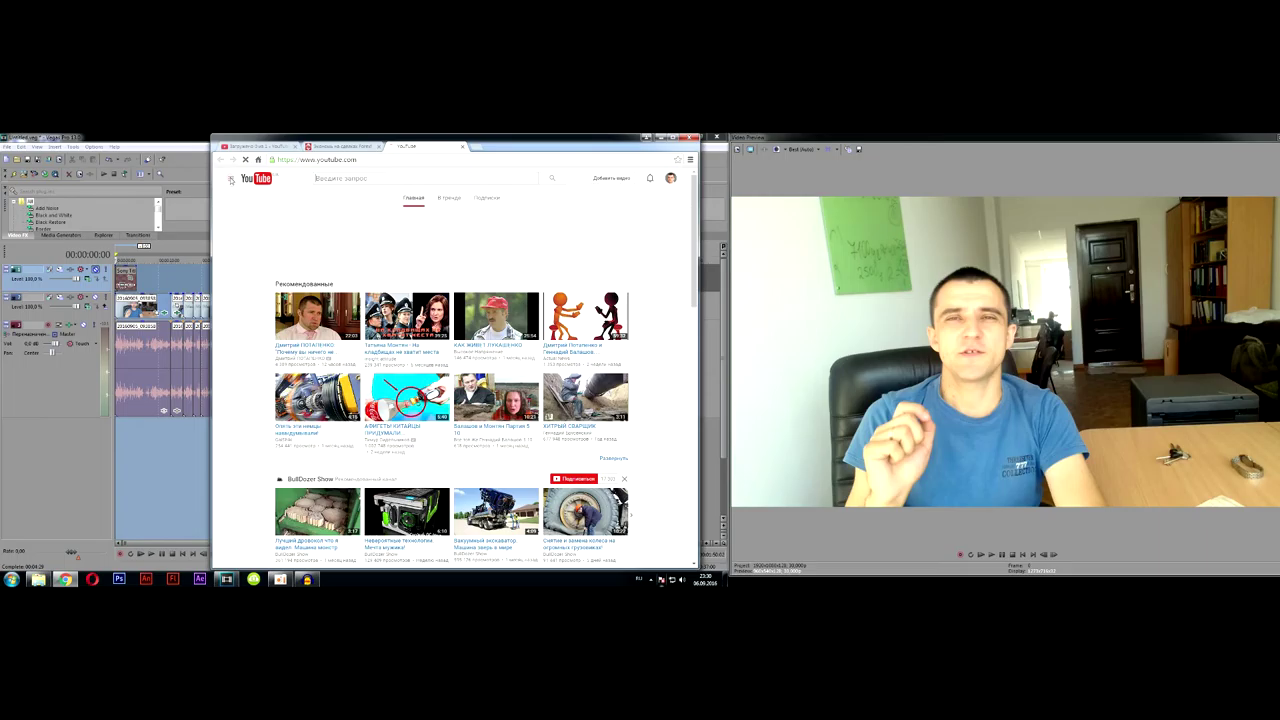
left_click(231, 179)
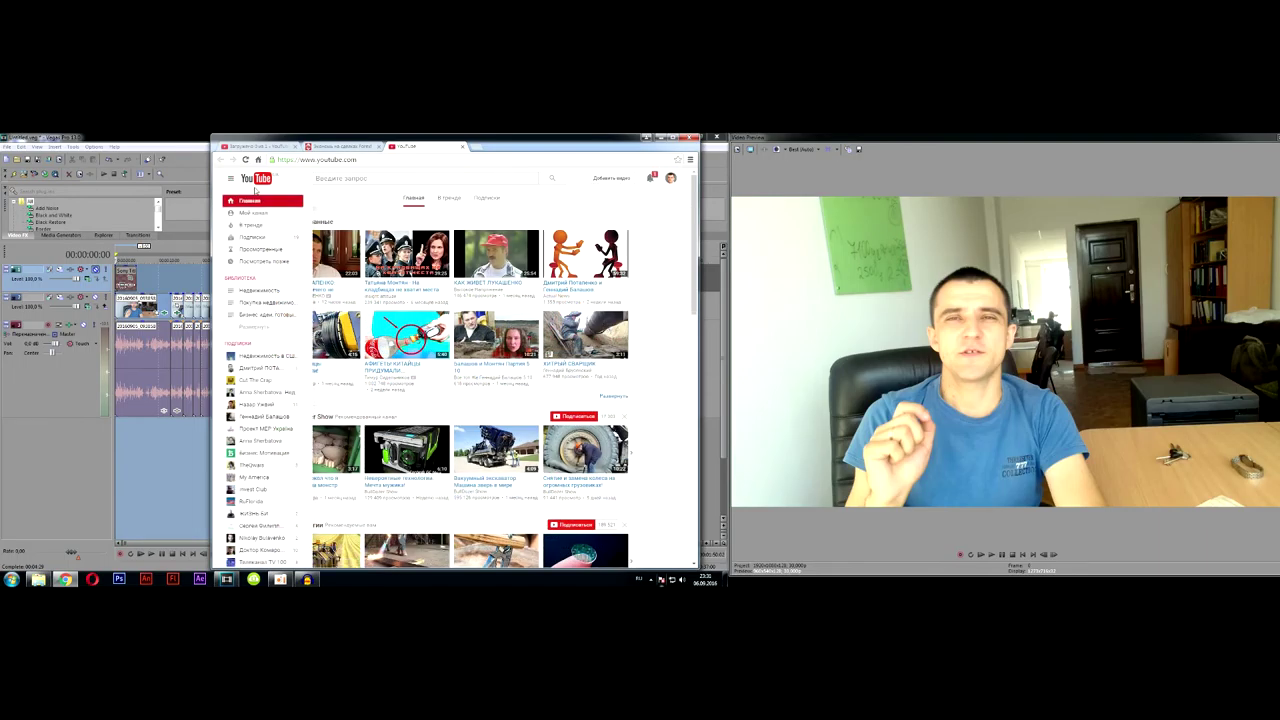
left_click(286, 227)
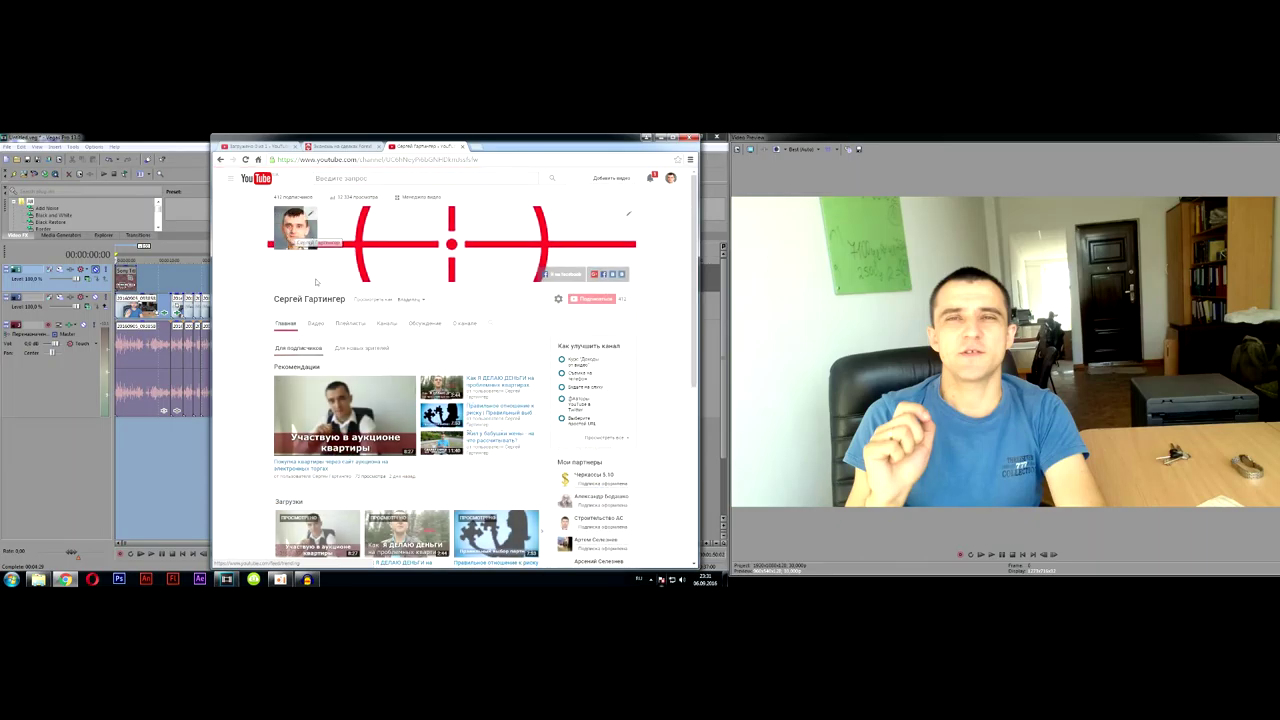
left_click(315, 323)
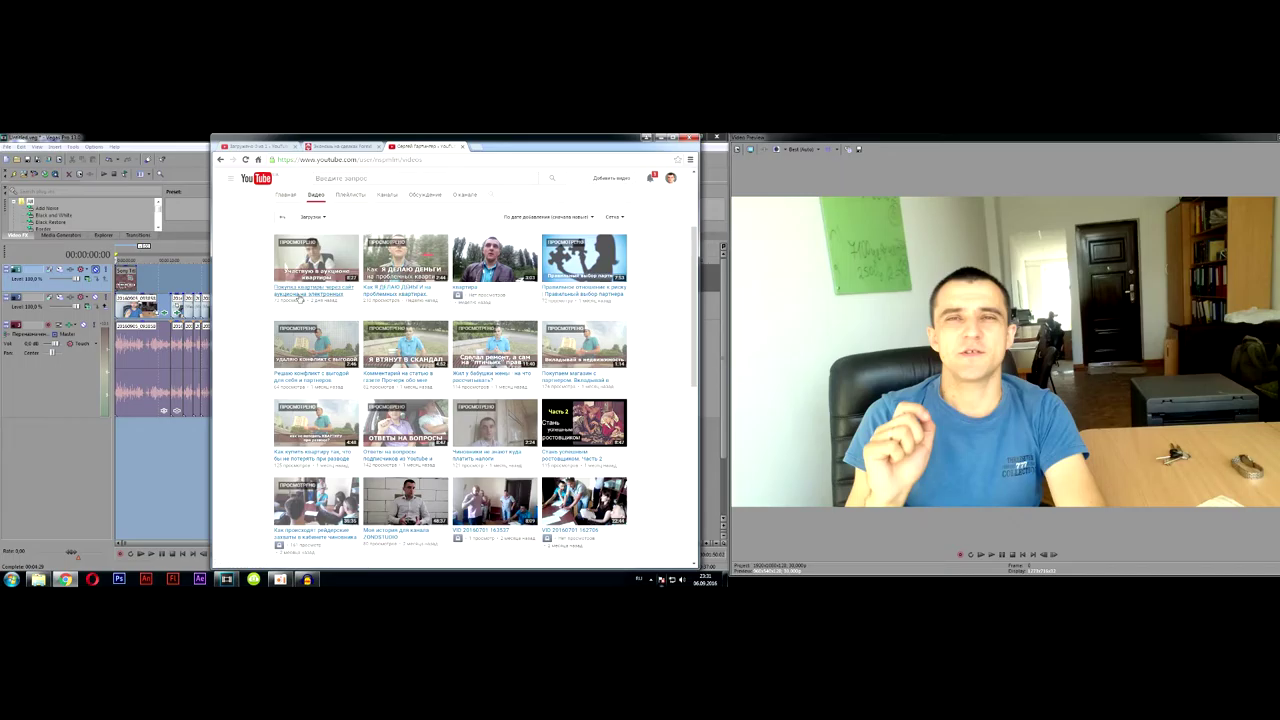
left_click(433, 346)
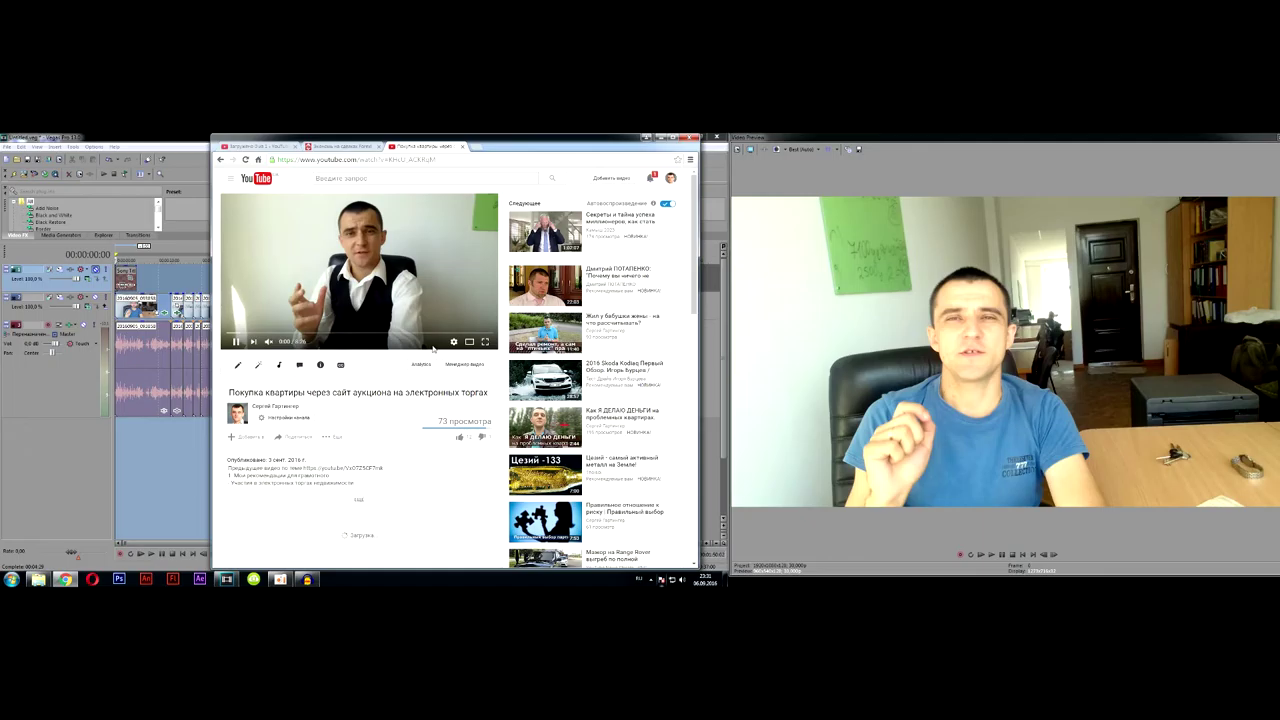
Step: Like and pause the earlier video, and open its information and settings page for editing
left_click(461, 438)
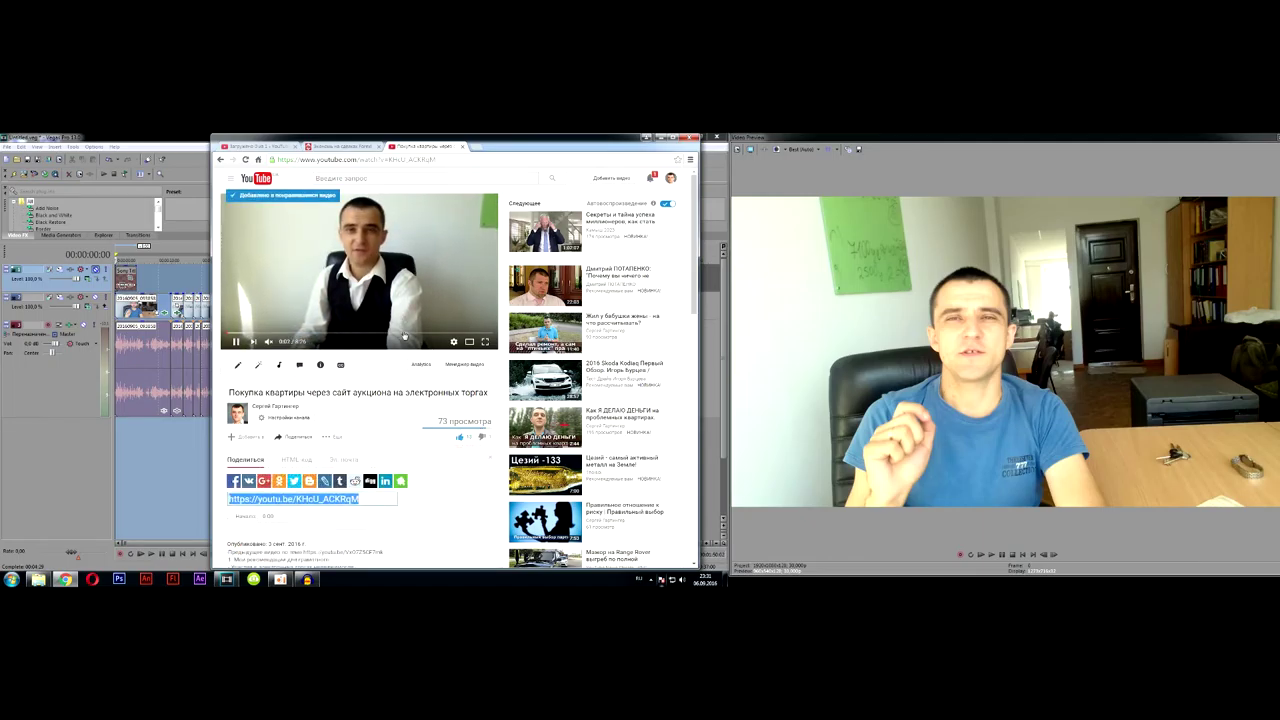
left_click(358, 310)
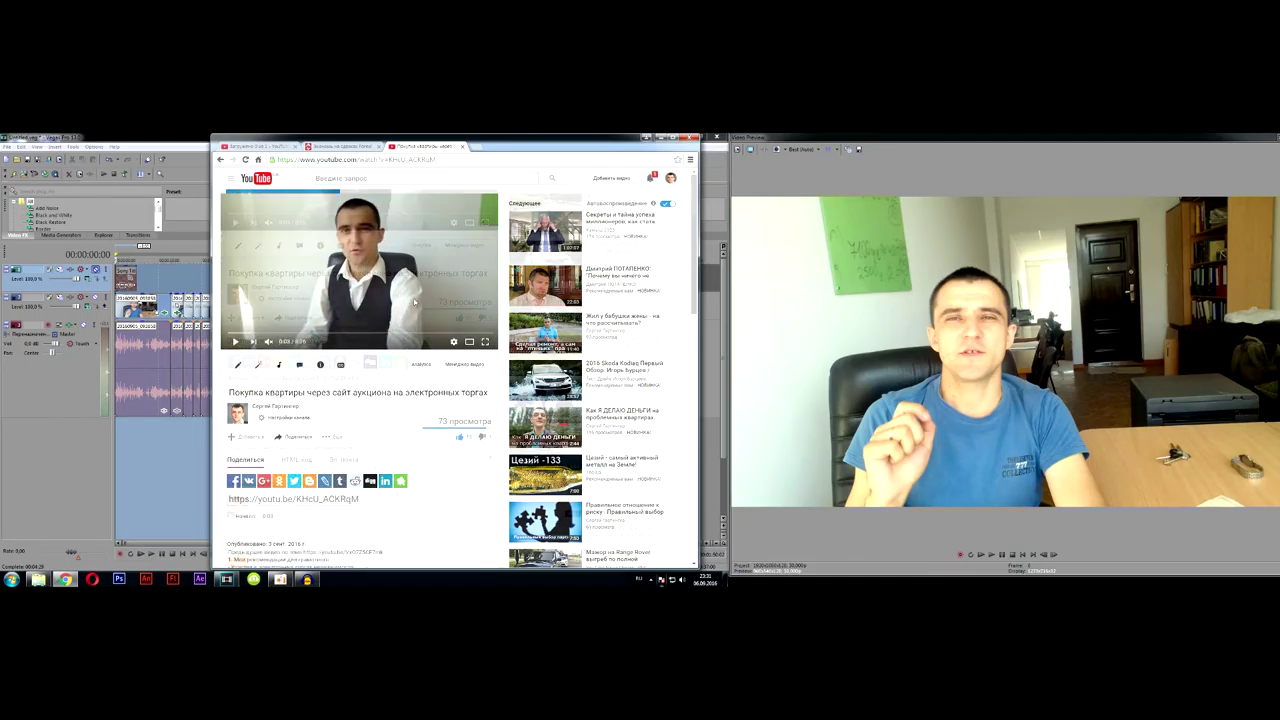
scroll(414, 302, "down", 2)
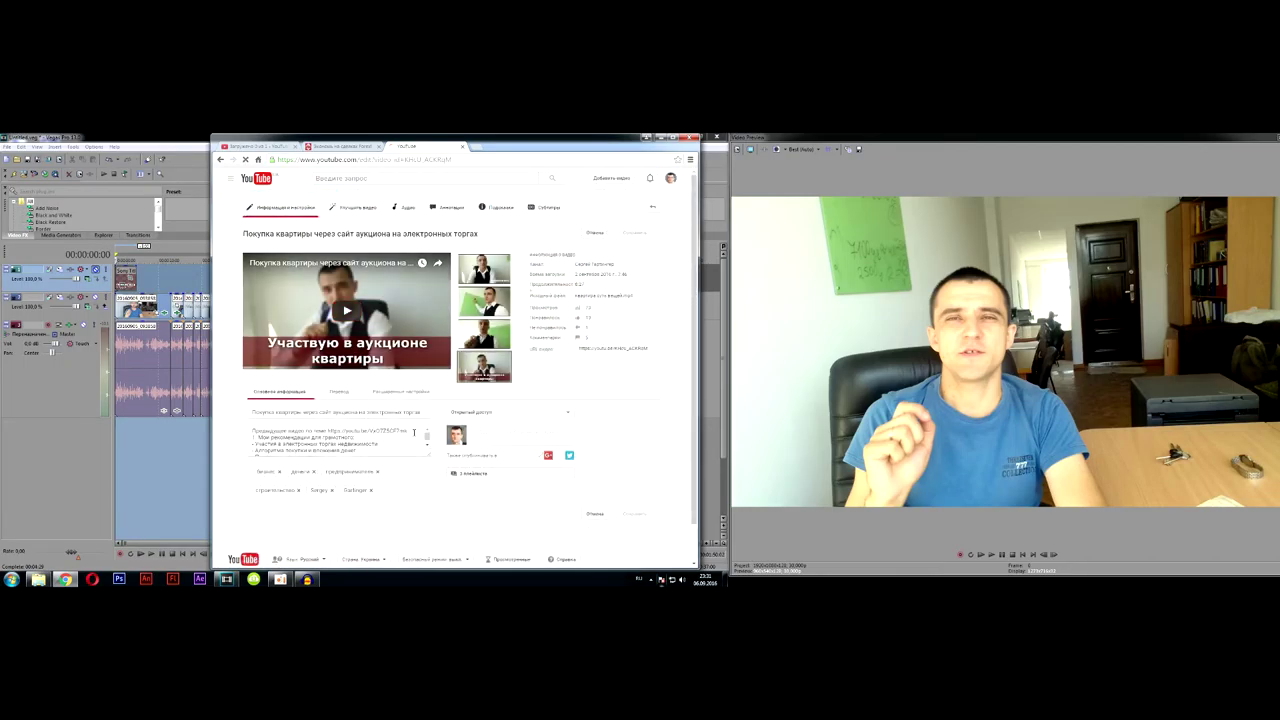
Step: Enlarge the earlier video's description box and insert a first line reading "Следующее видео" followed by the copied link
left_click_drag(429, 456, 430, 553)
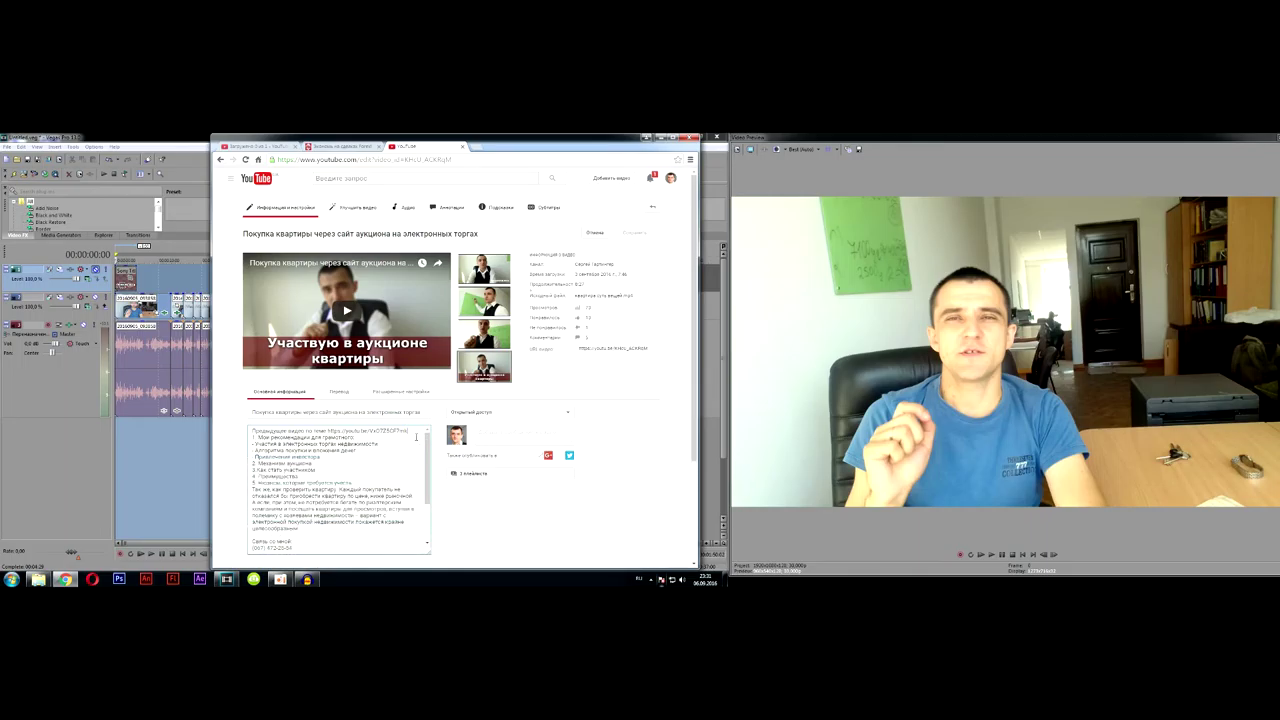
key("Return")
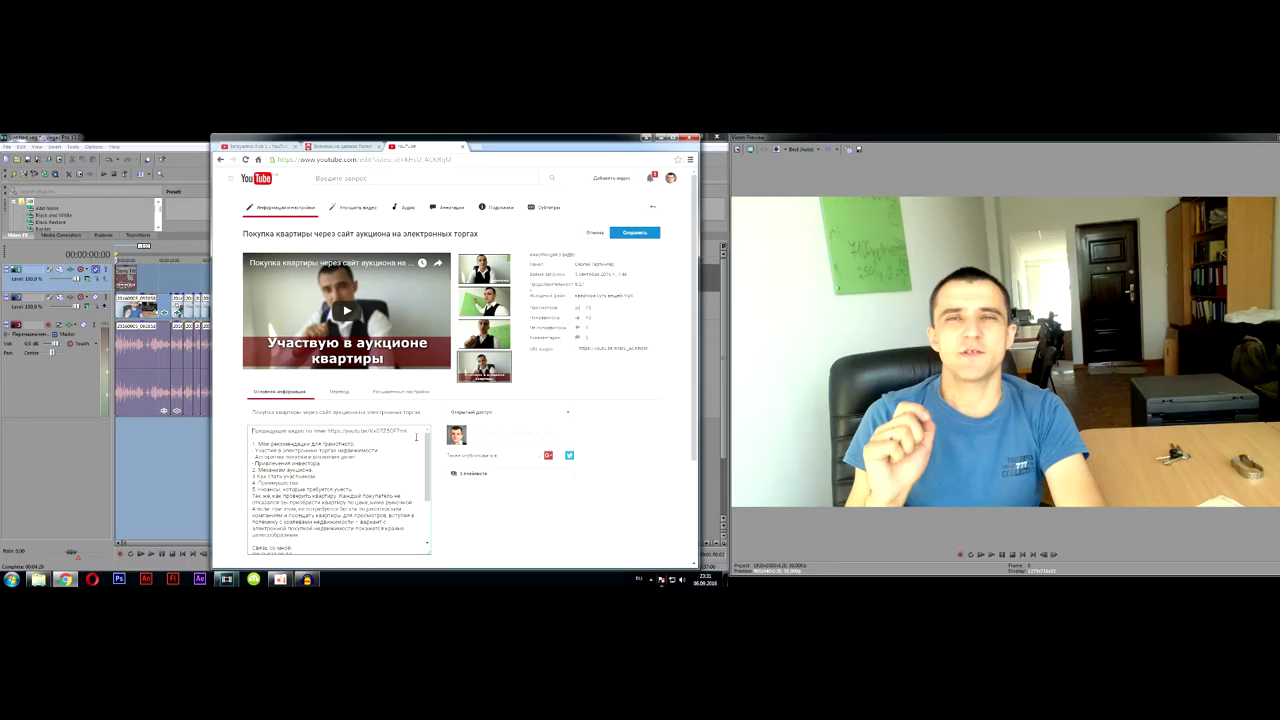
key("BackSpace")
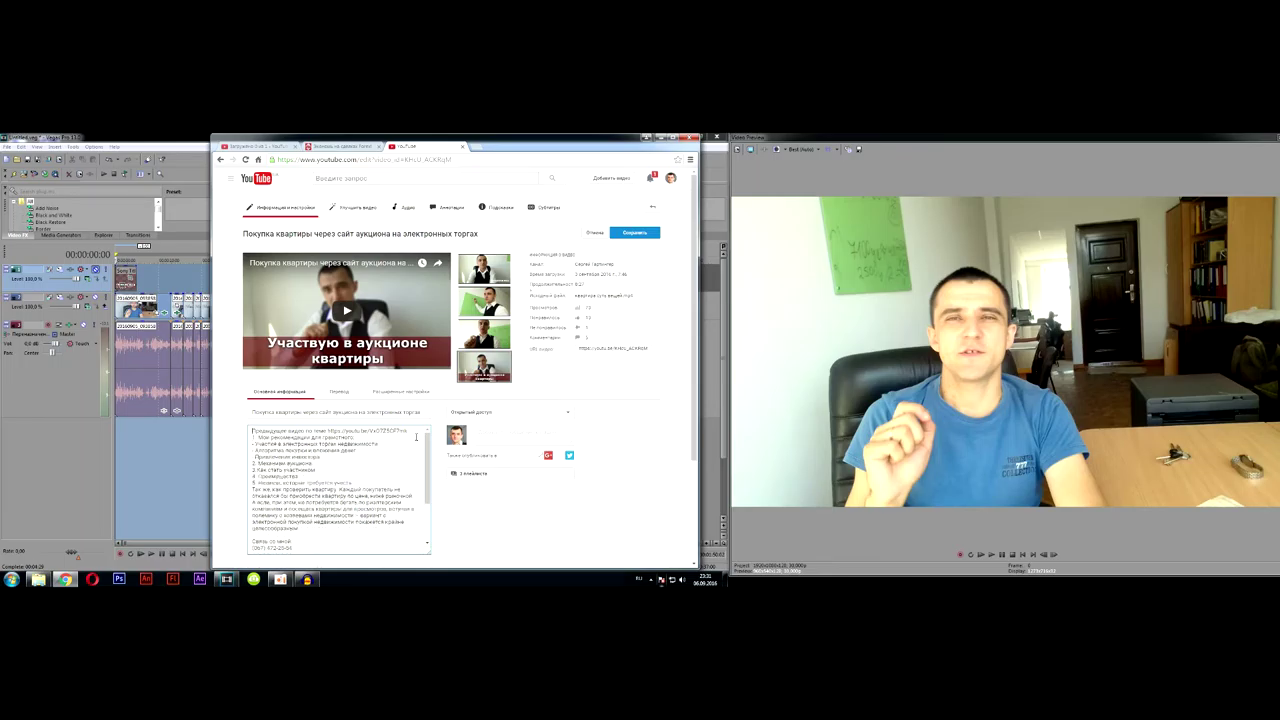
key("Return")
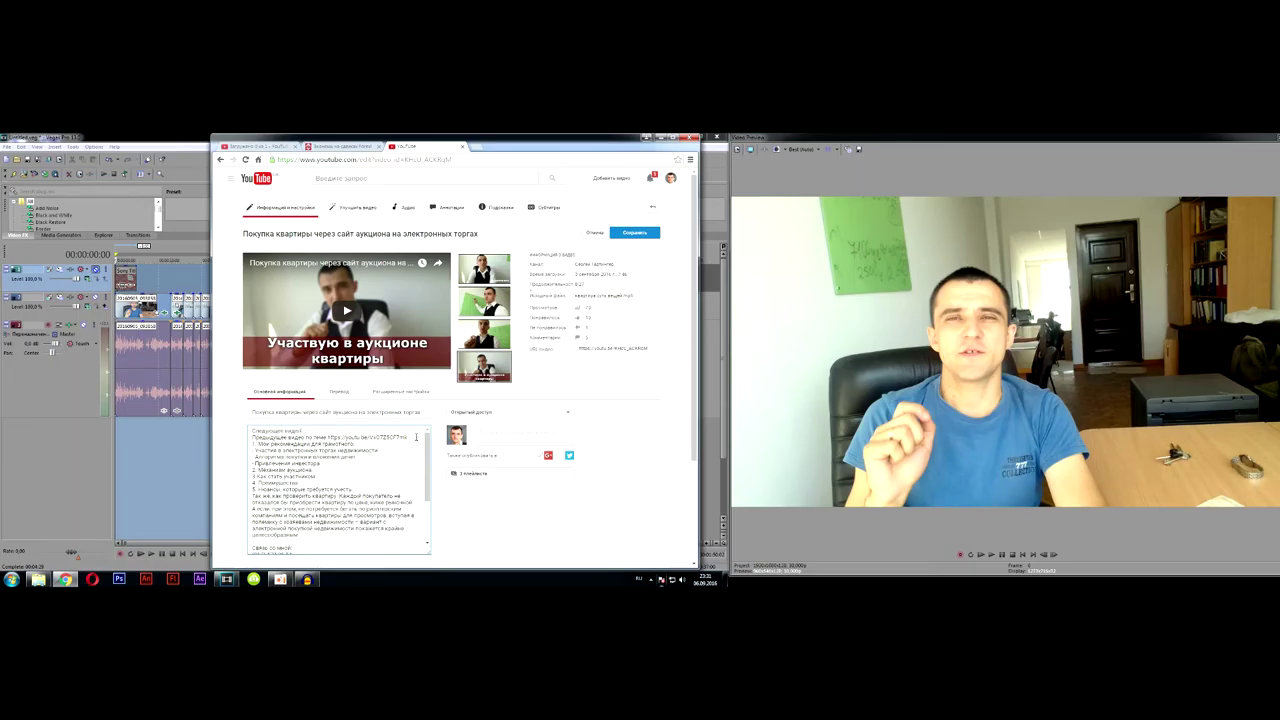
type("https://youtu.be/mZ4F_xLow-M")
scroll(461, 453, "down", 2)
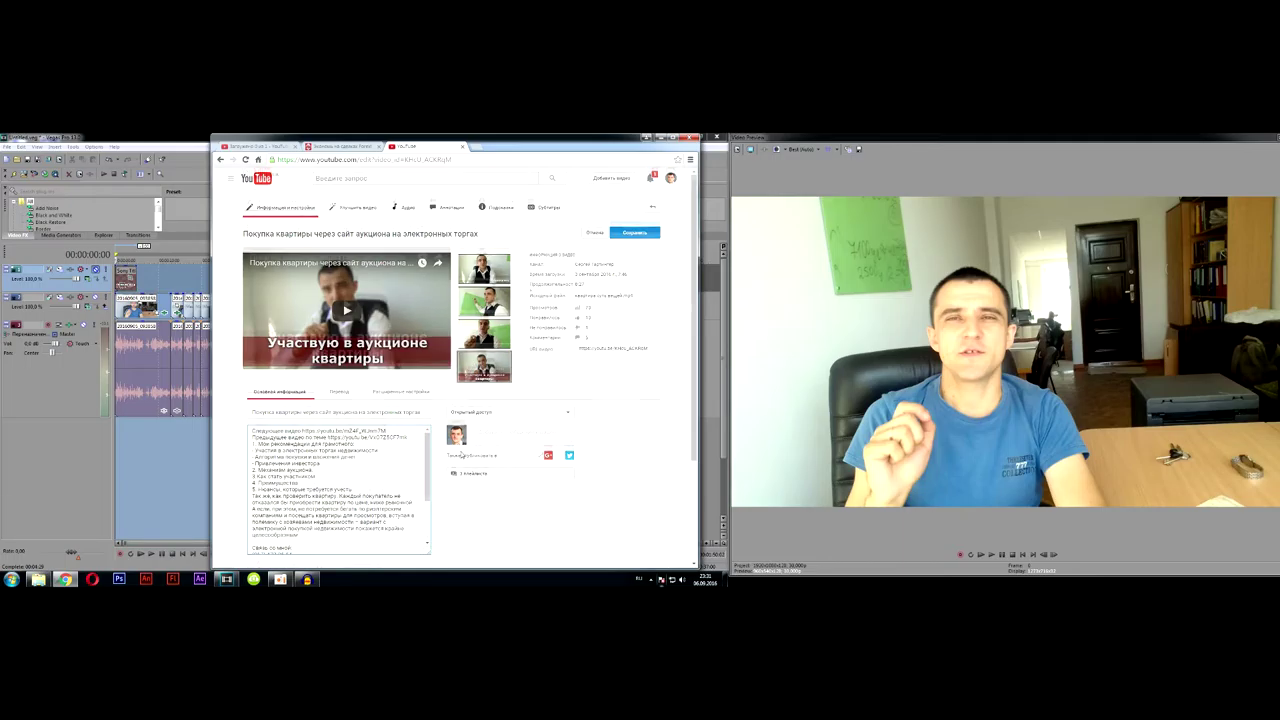
scroll(461, 453, "up", 2)
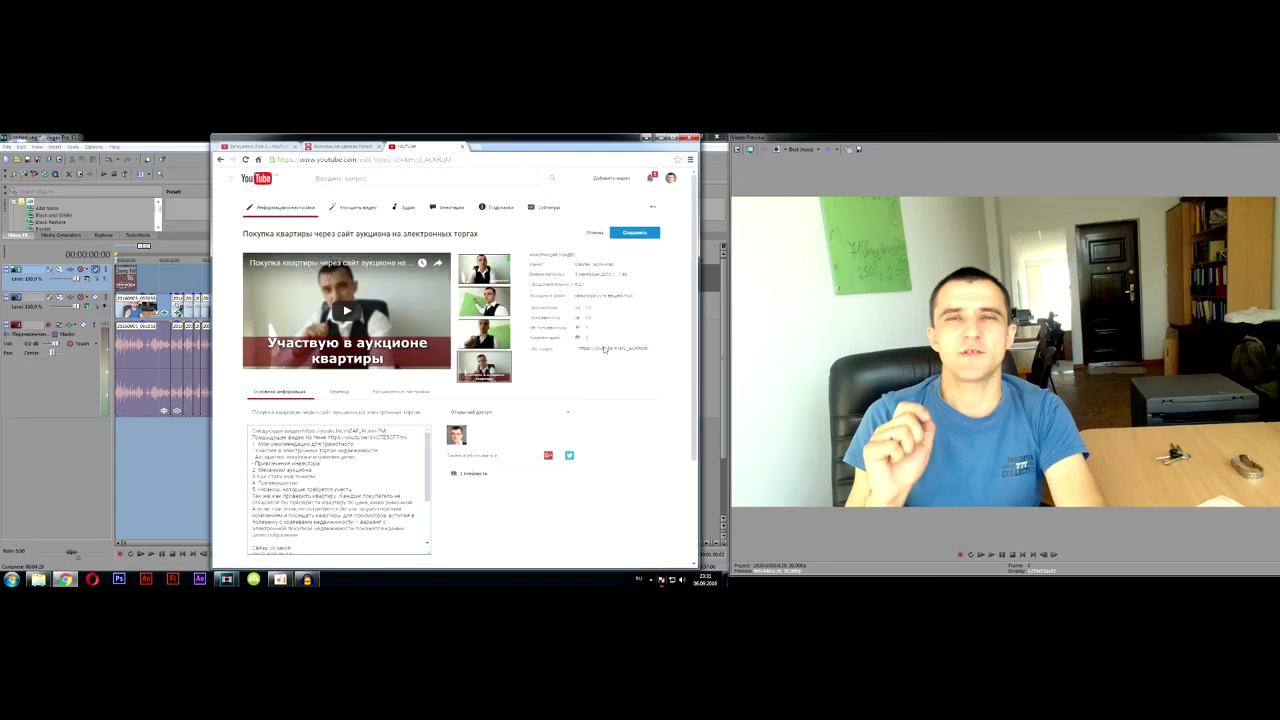
Step: Copy the earlier video's URL from its video information and save the description changes
triple_click(639, 352)
right_click(617, 352)
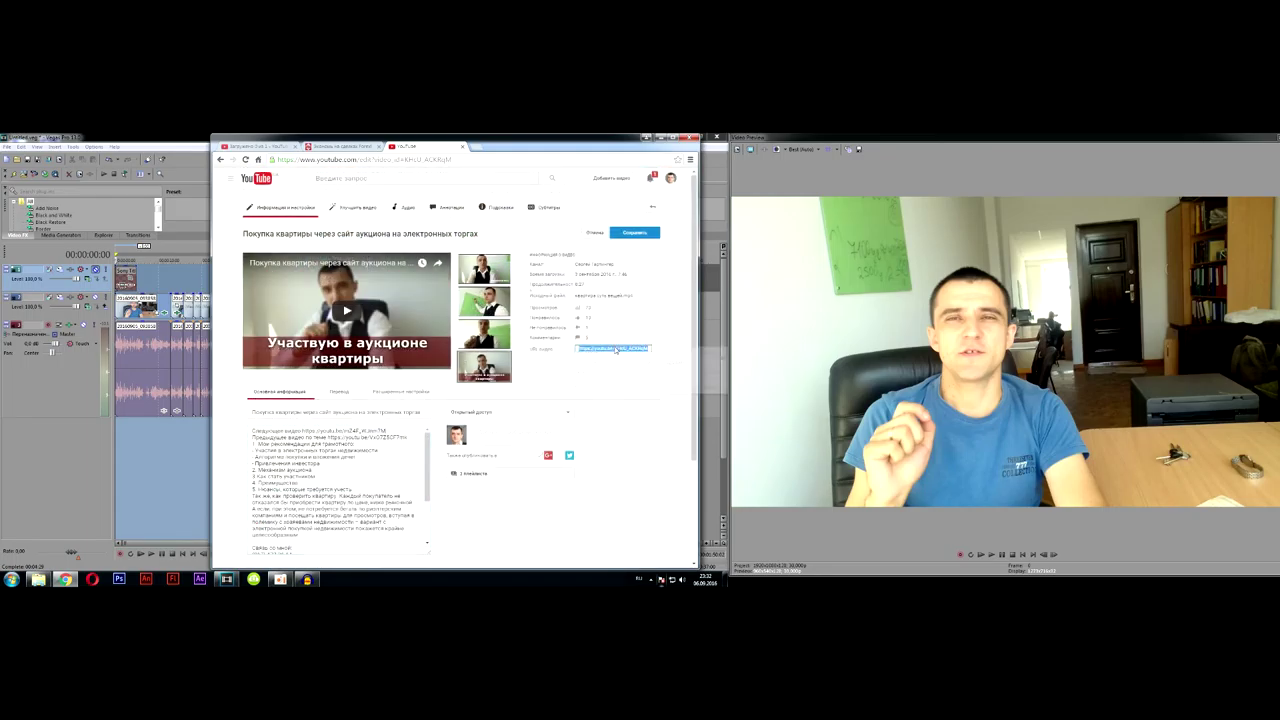
left_click(617, 352)
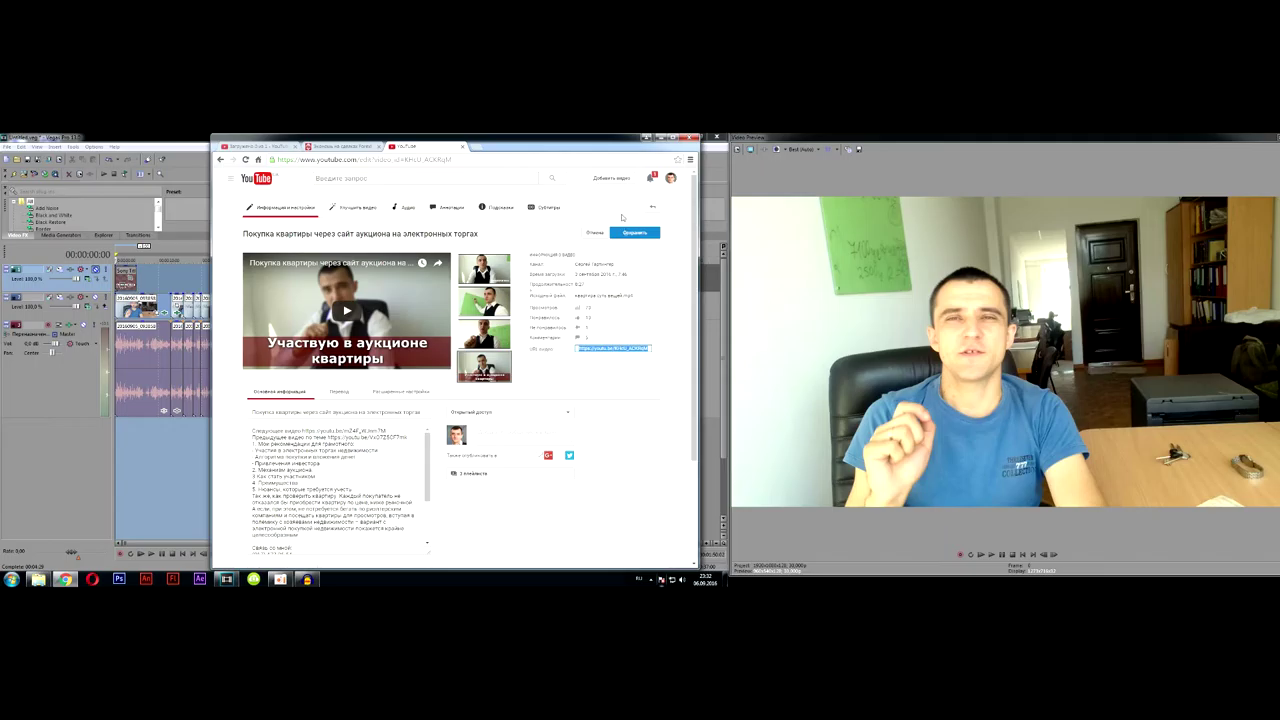
left_click(626, 234)
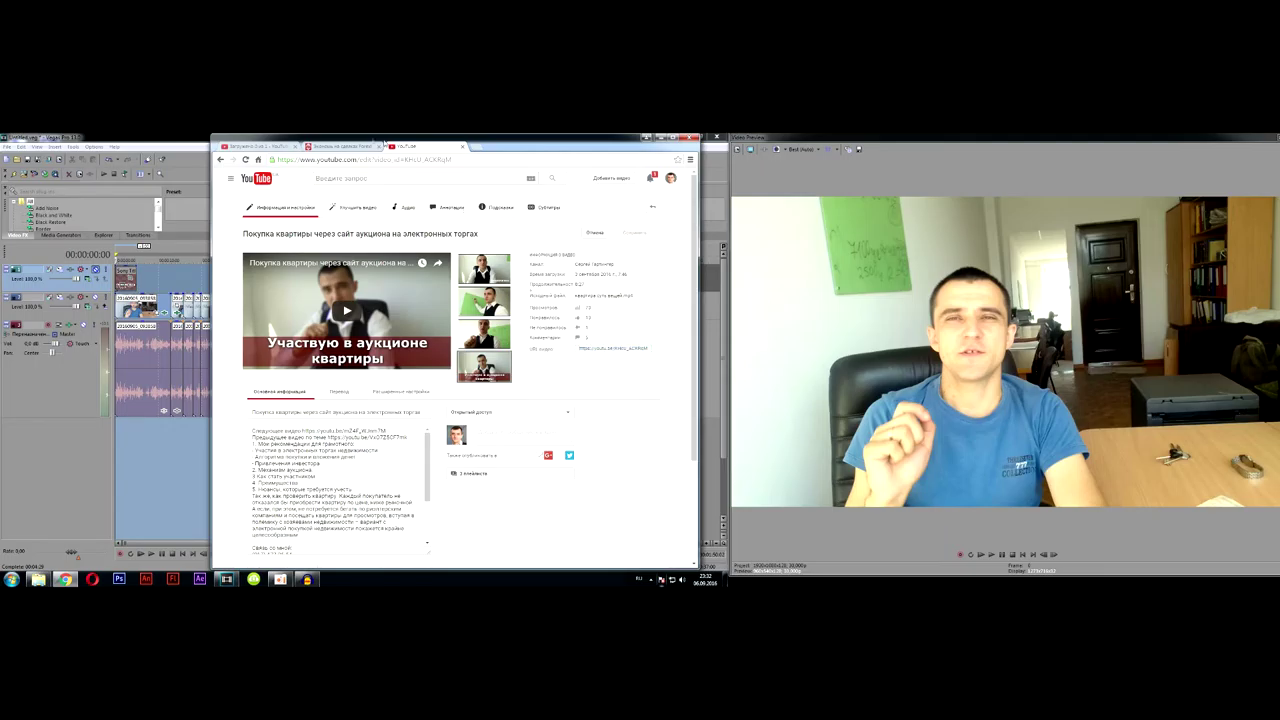
Step: Return to the upload page and paste the earlier video's URL on a new first line of the description
left_click(258, 148)
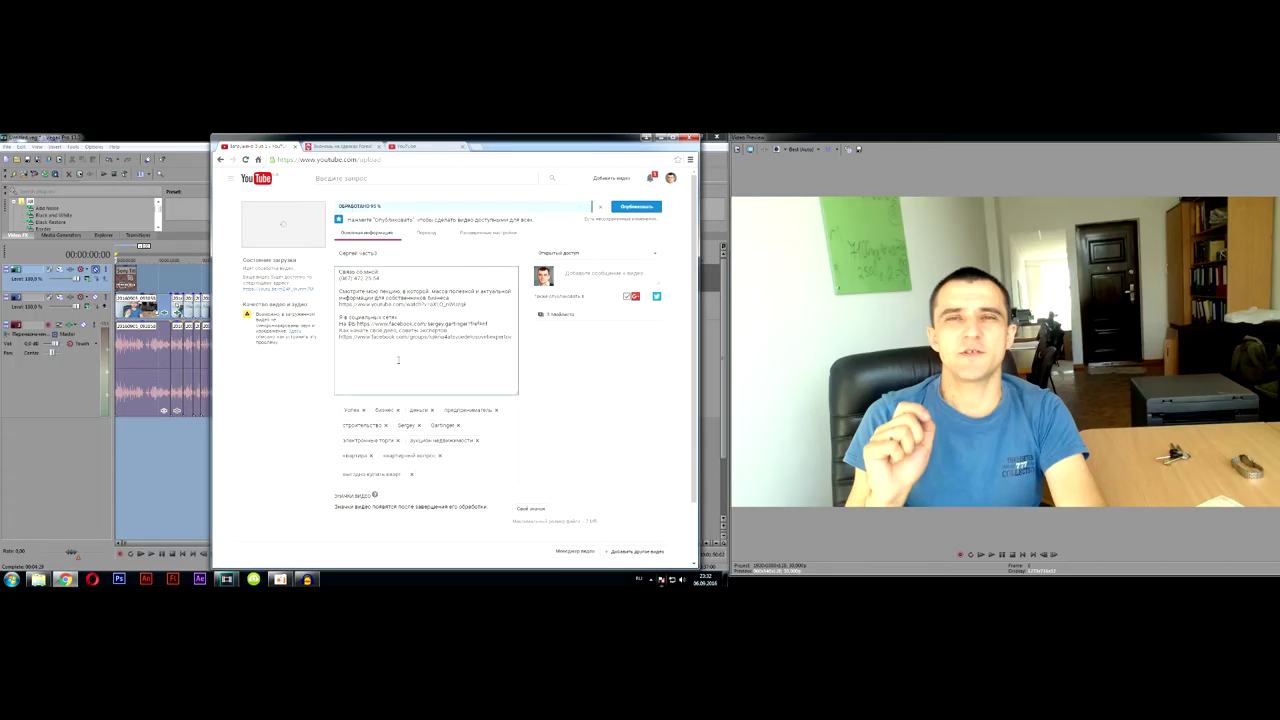
key("Return")
key("Return")
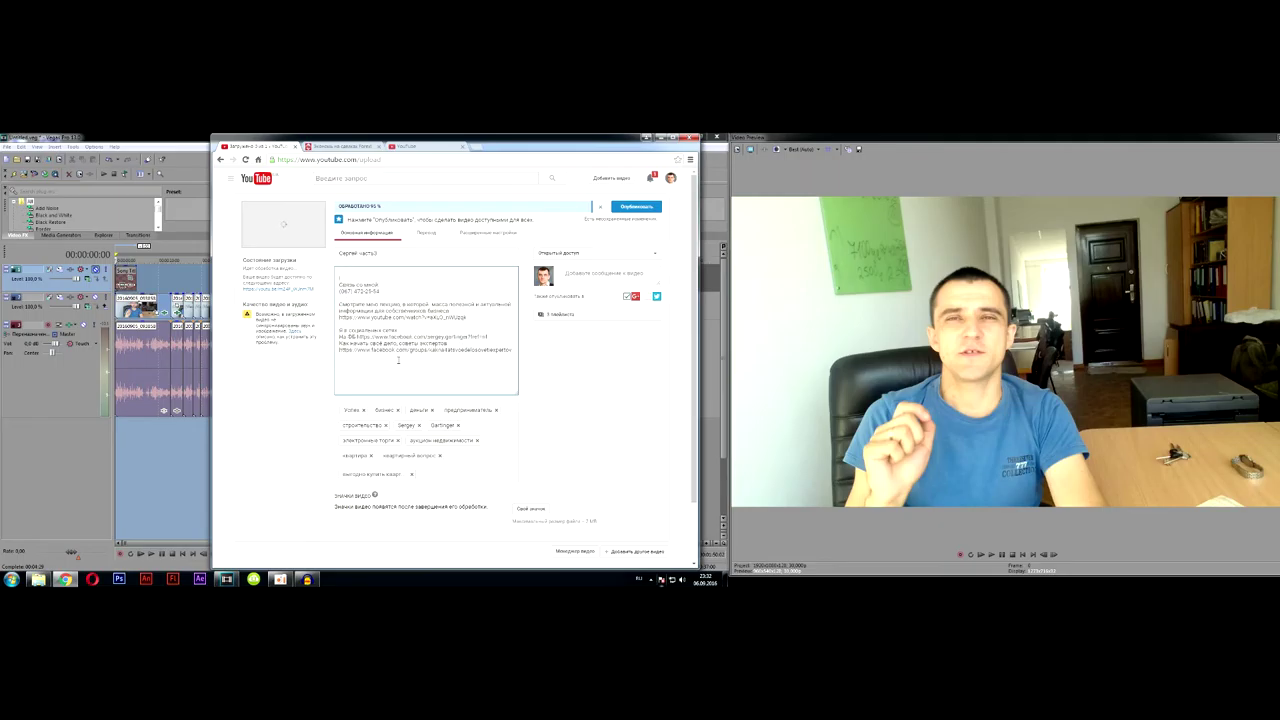
key("BackSpace")
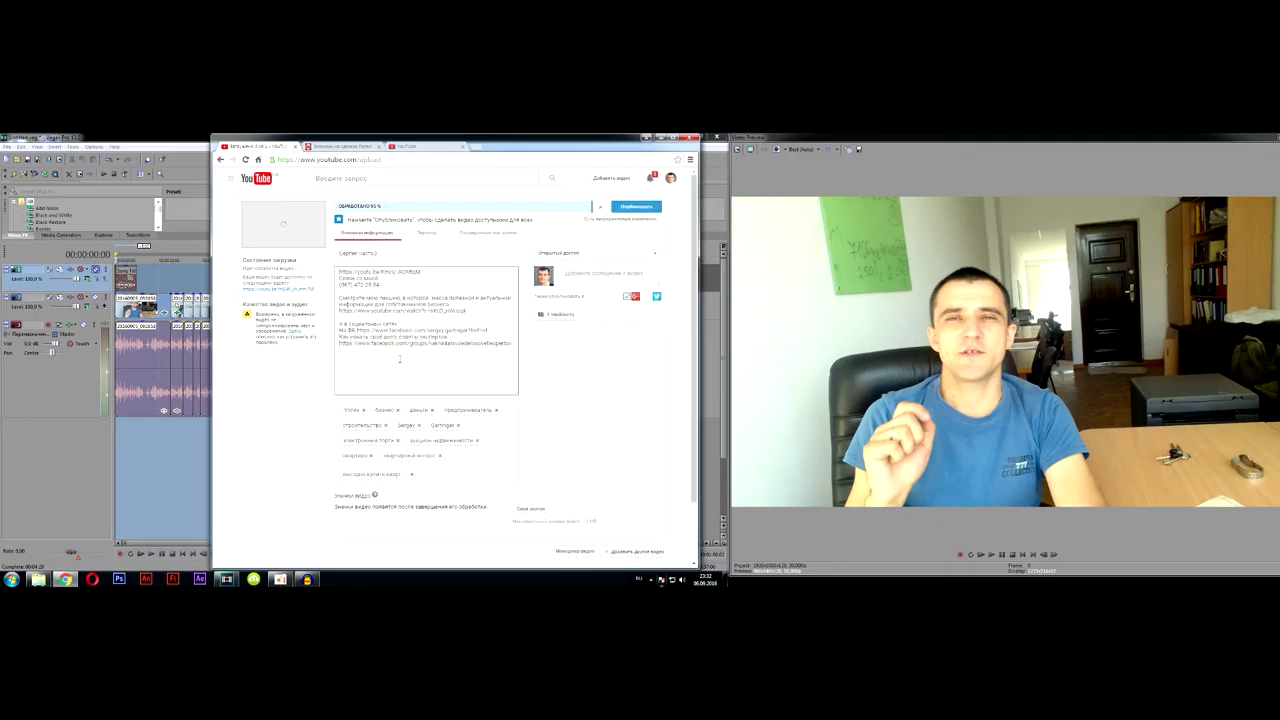
Step: Copy the phrase "Предыдущее видео по теме" from the earlier video's description and paste it before the link in the new description
left_click(400, 147)
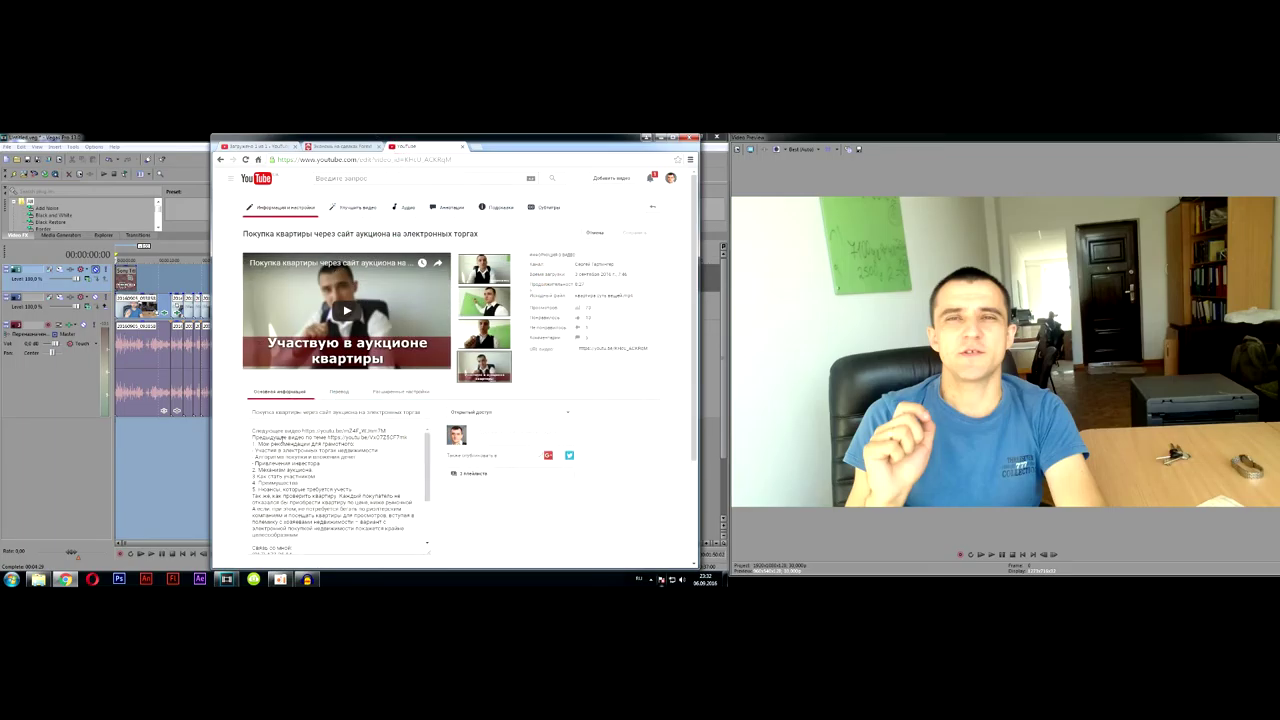
left_click_drag(328, 437, 250, 437)
key("ctrl+c")
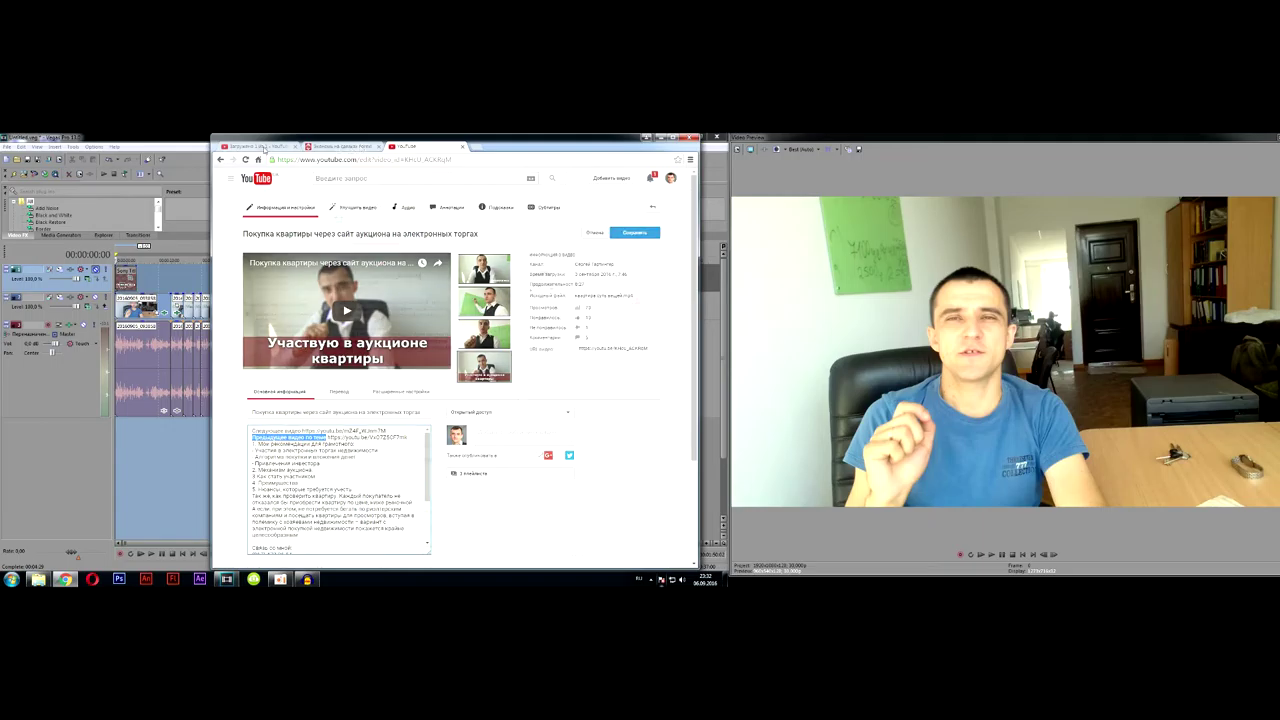
left_click(264, 148)
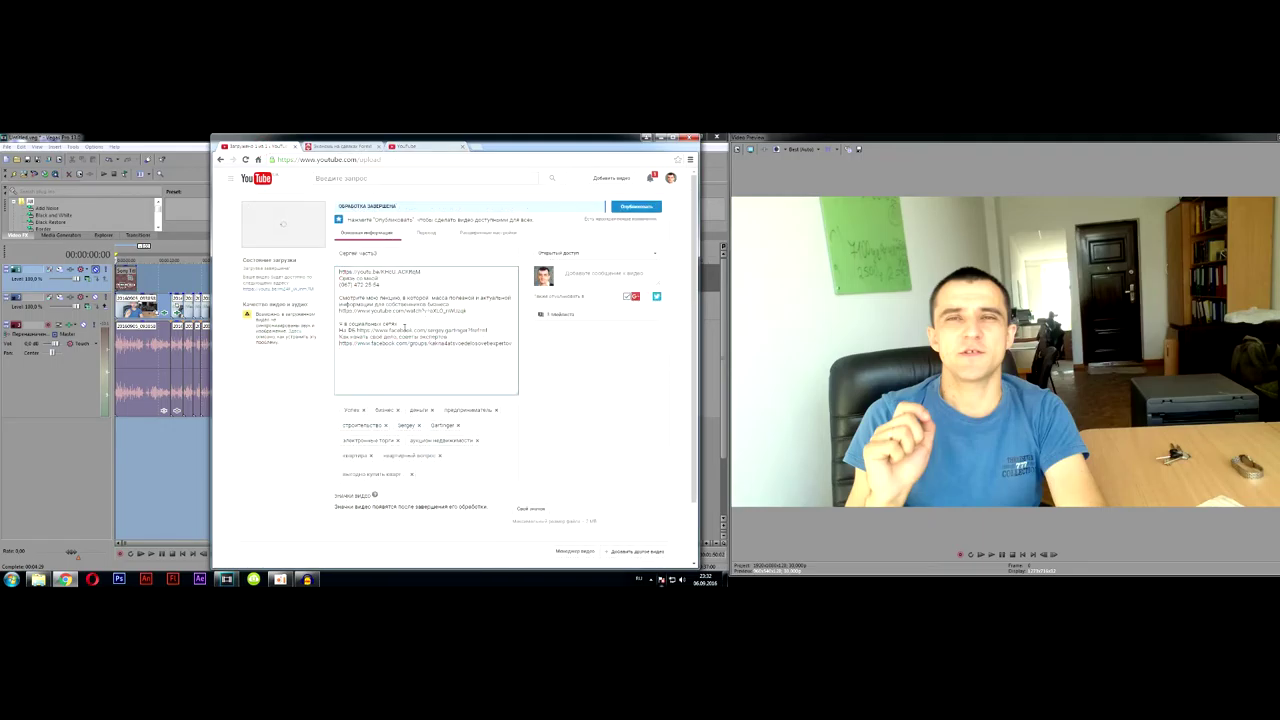
key("ctrl+v")
key("Return")
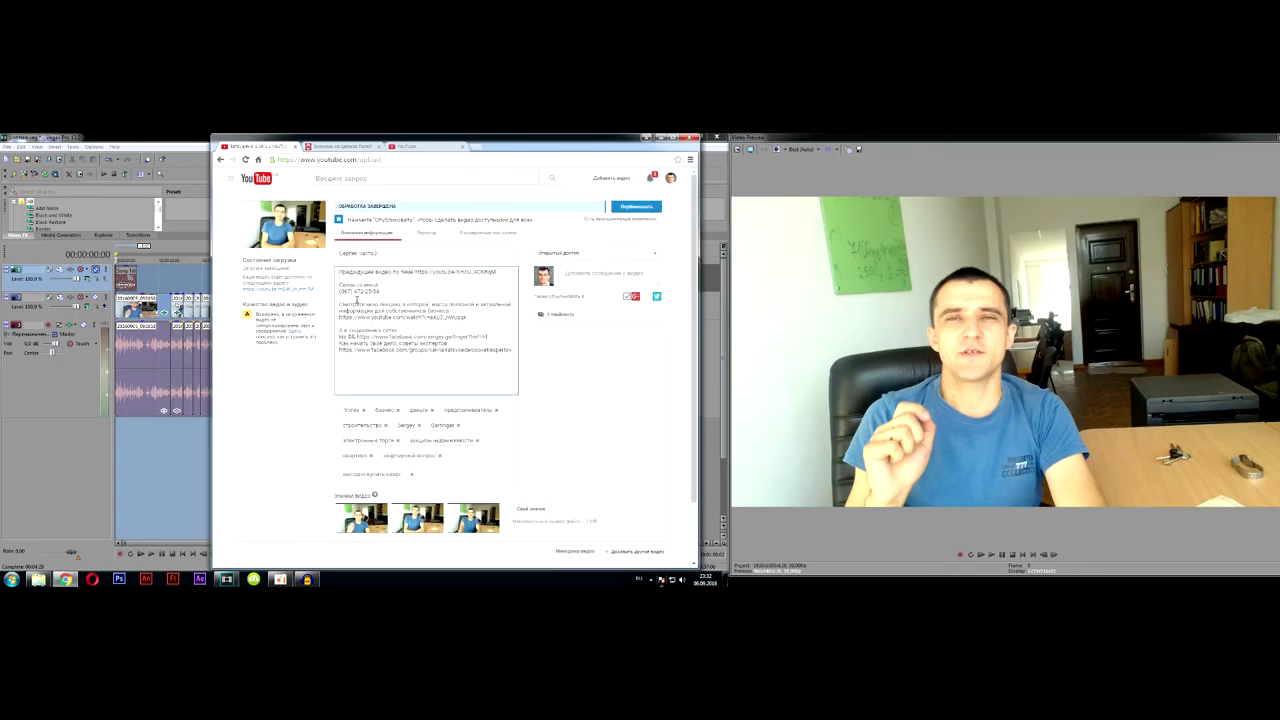
Step: Add the description text "В этом видео я покажу итог моего участия в электронных торгах квартиры, которые я по сути проиграл" below the link
type("В ")
type("этом виде")
type(" я")
type(" покажу итог моего участия в электрон")
type("ных то")
type("ргах к")
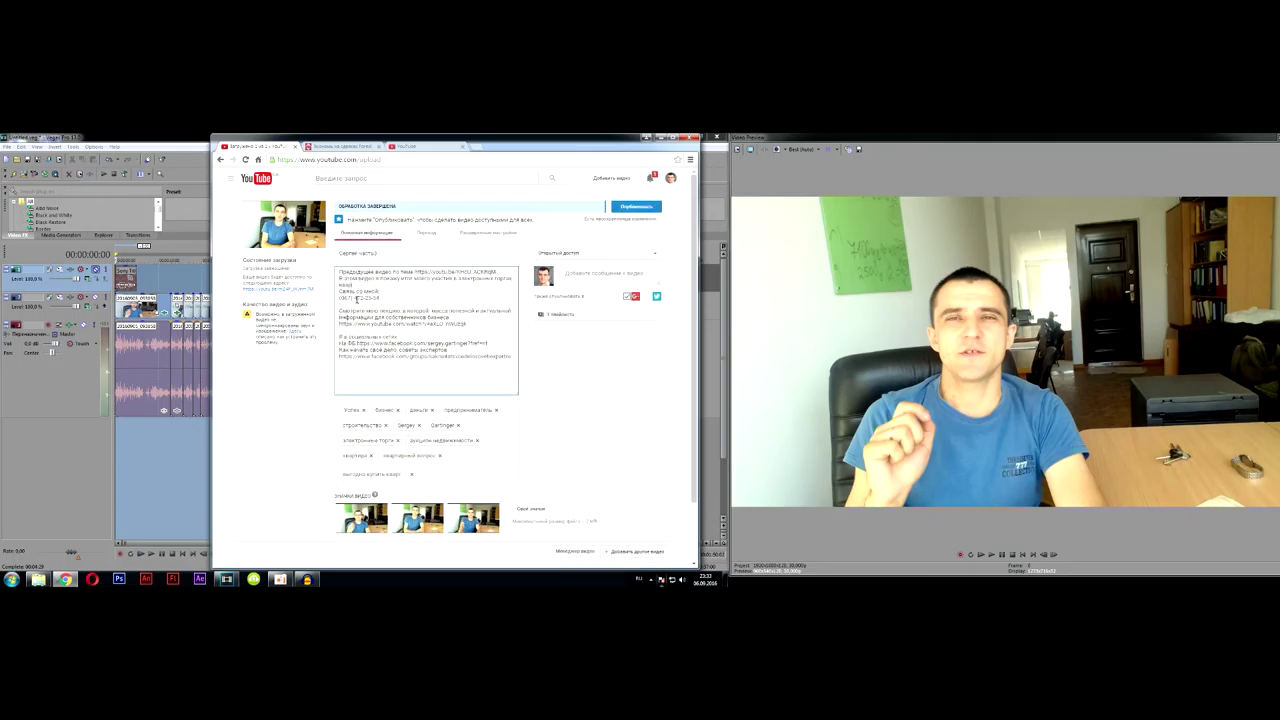
type("вартиры, которые я по сути проиграл")
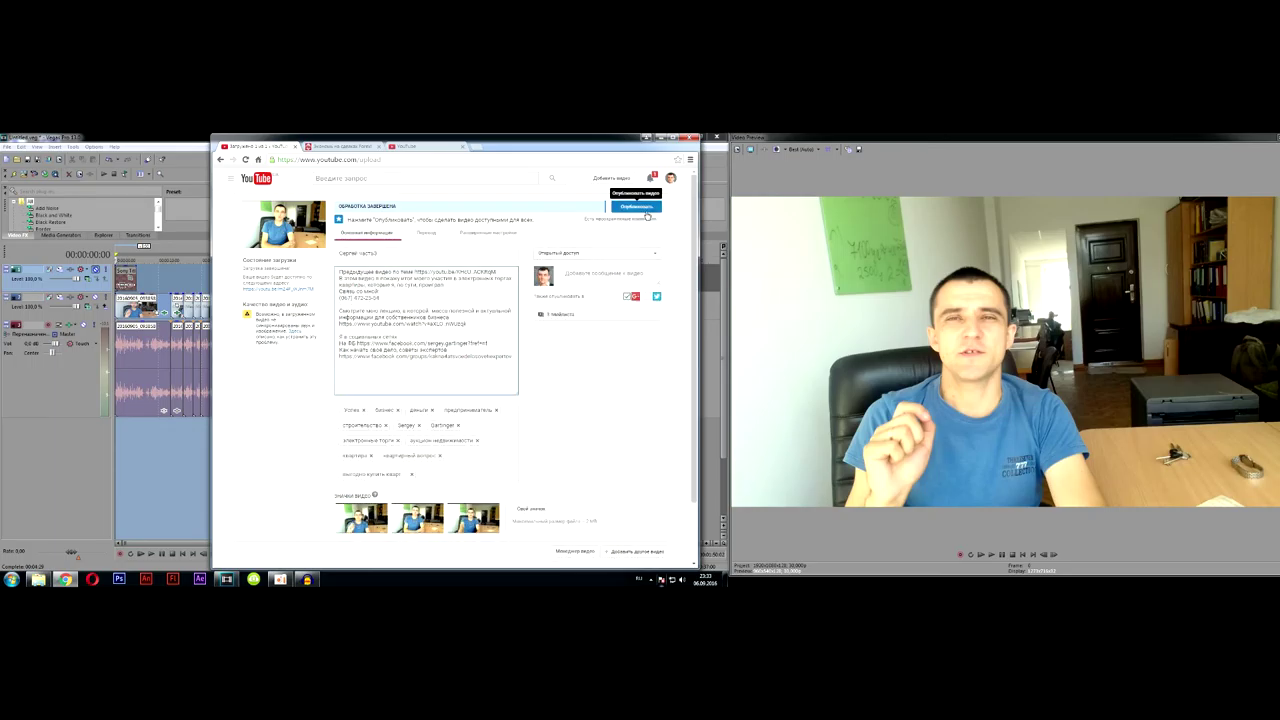
Step: Upload the prepared picture from the "Изображения" library as the new video's custom thumbnail
left_click(525, 506)
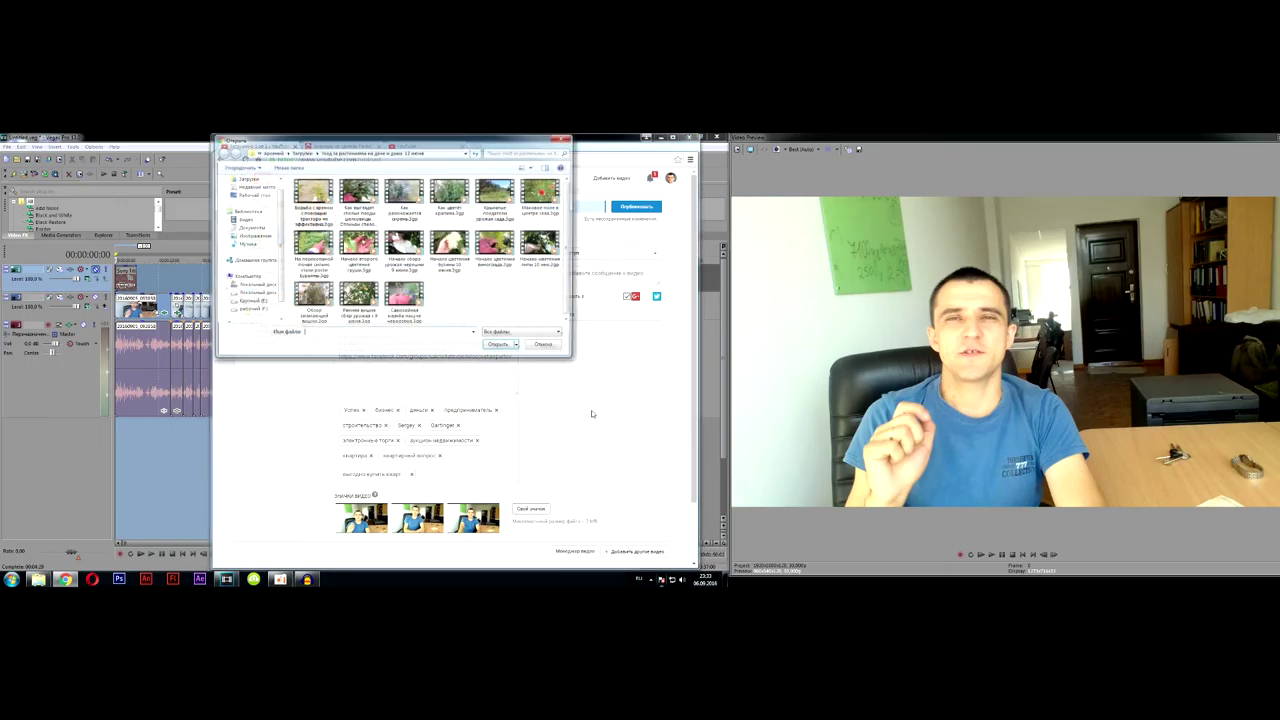
left_click(252, 248)
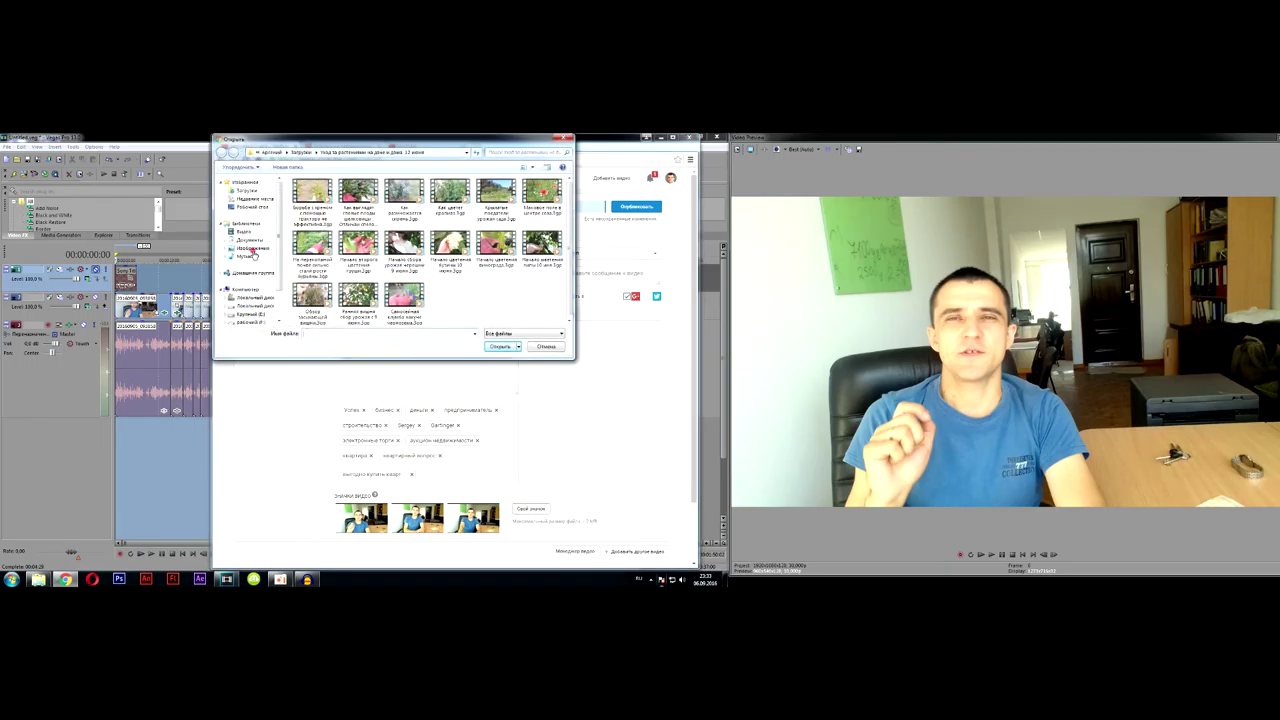
left_click(405, 295)
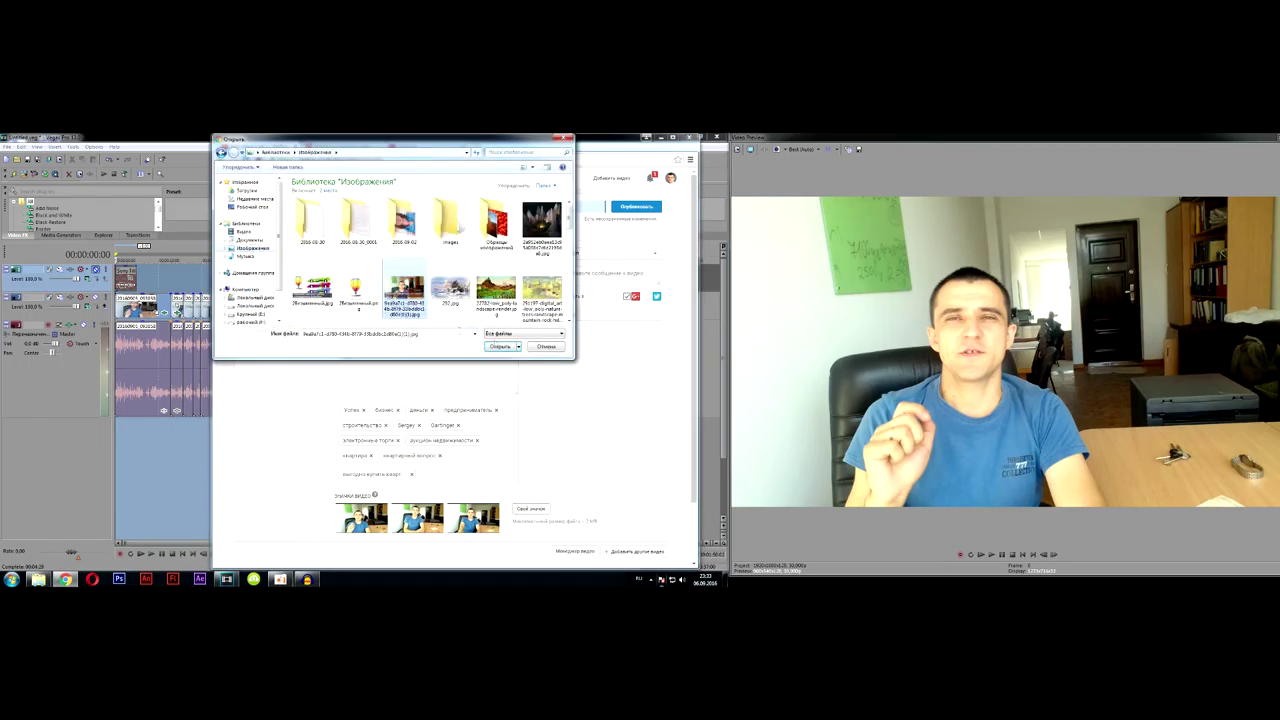
left_click(499, 346)
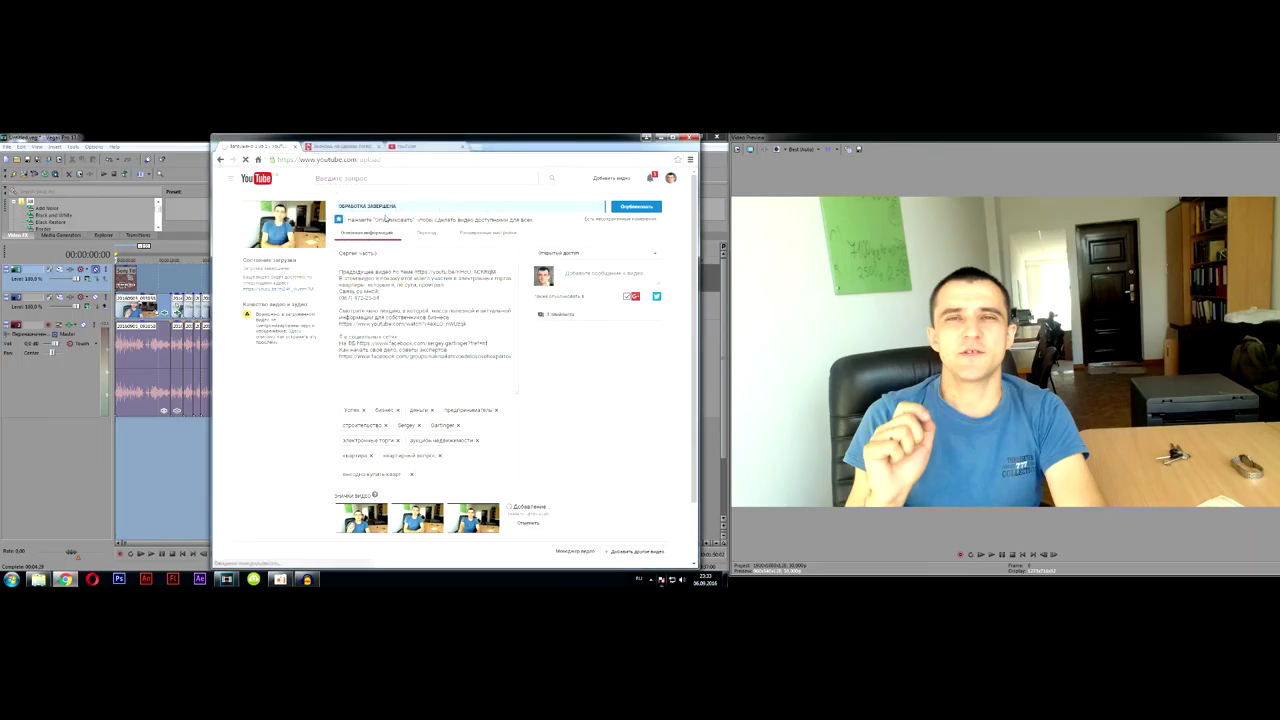
Step: Change the new video's title to "Покупка квартиры на торгах ФИНАЛ. Часть3" and publish the video
left_click_drag(360, 256, 332, 257)
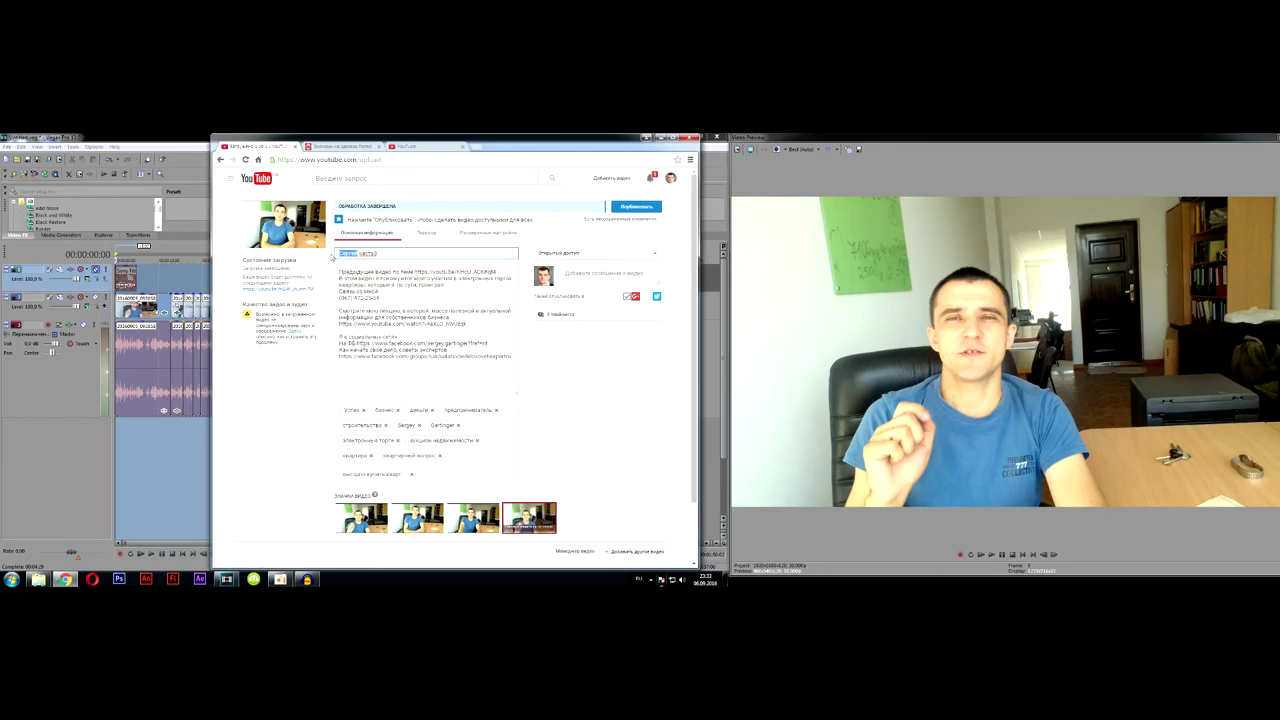
type("Покупка")
type(" кварт")
type("иры на тор")
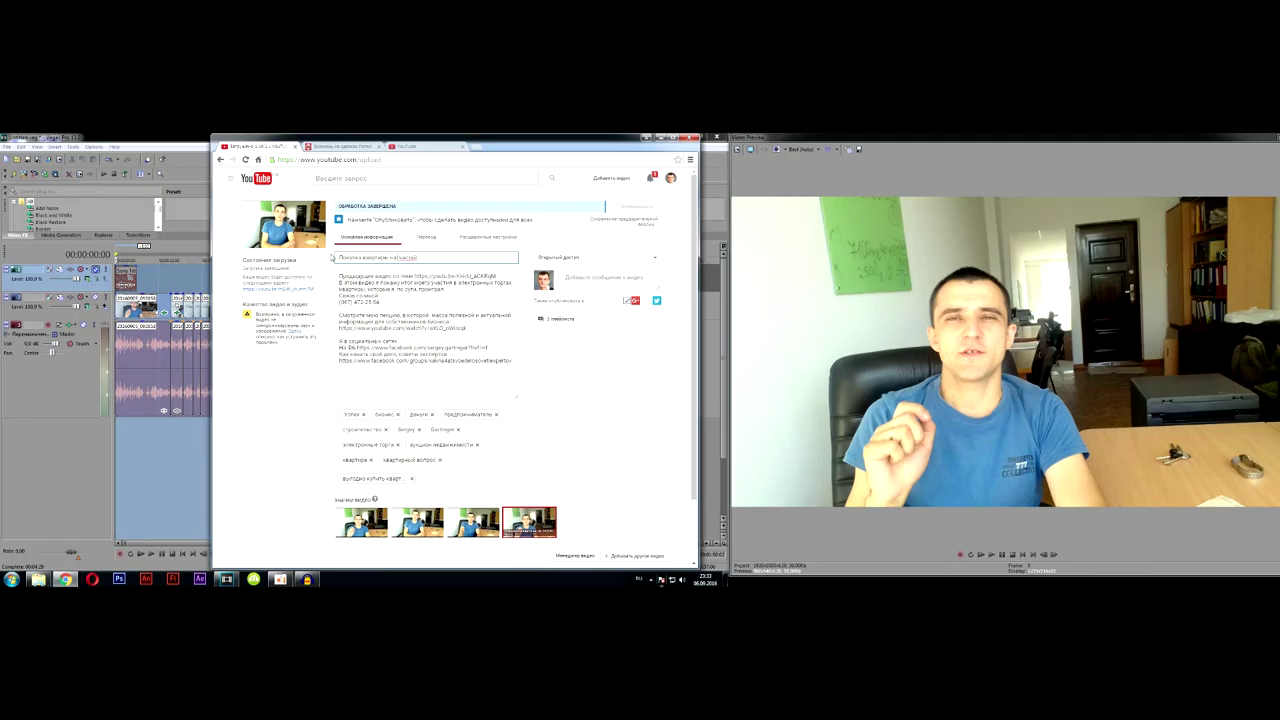
type("ргах ")
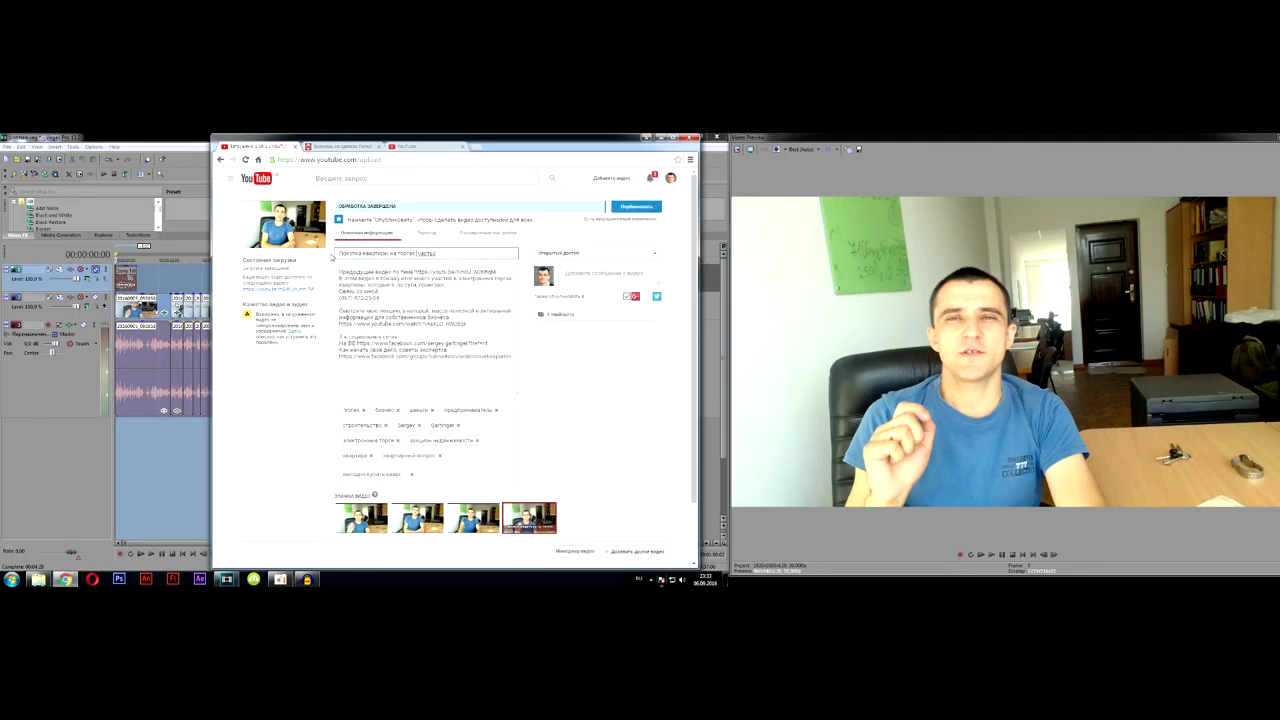
type("ФИНАЛ")
left_click_drag(442, 253, 438, 253)
type("Ч")
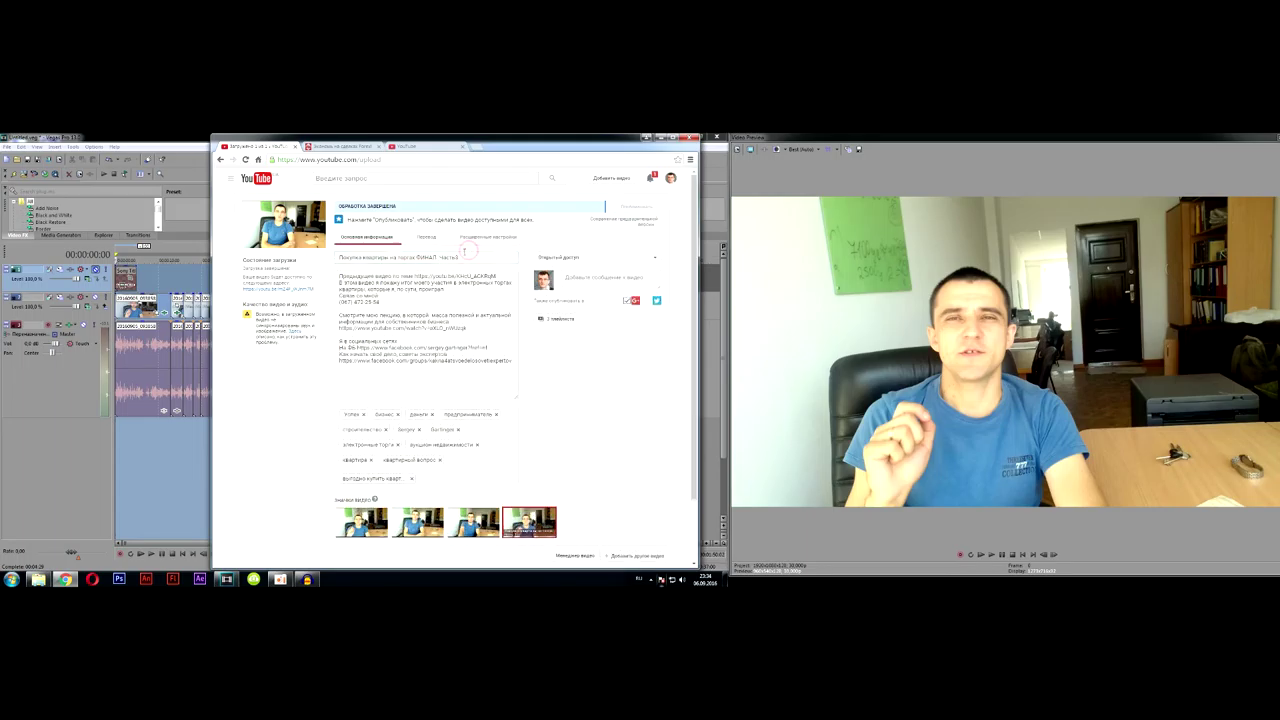
double_click(466, 254)
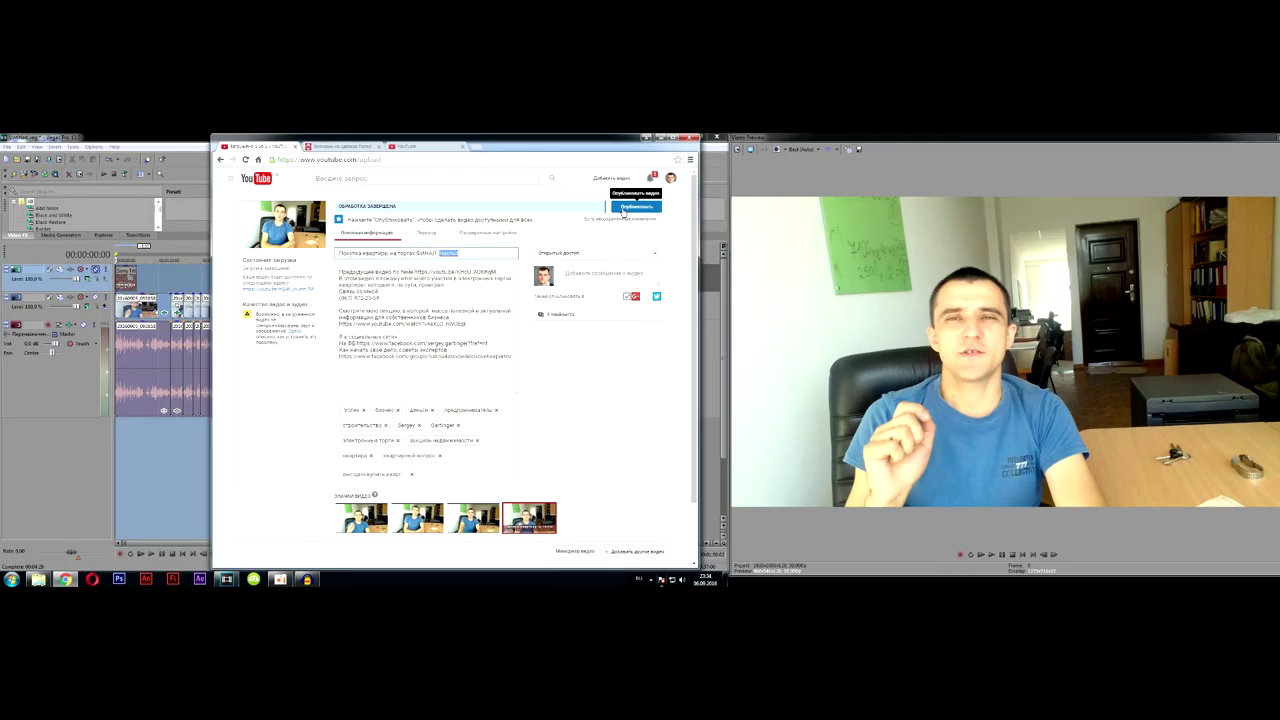
left_click(623, 209)
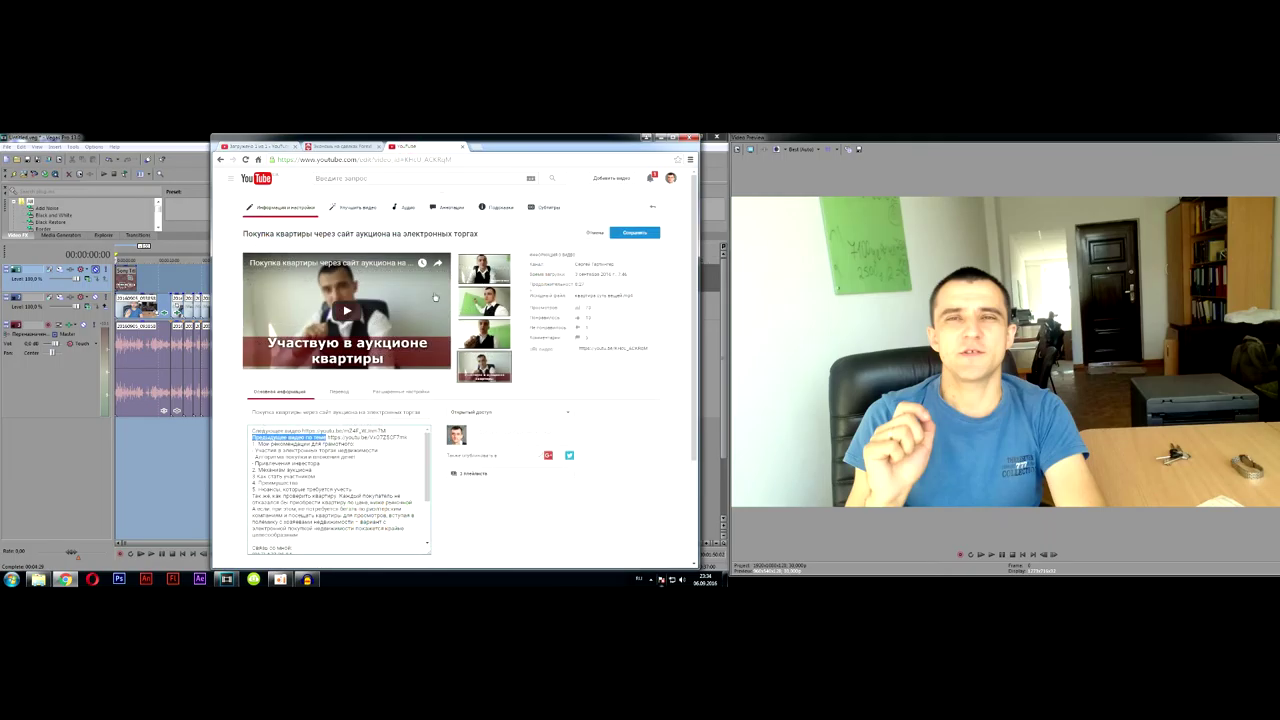
Step: Append ". Часть 2" to the earlier video's title, save the change and close the two extra browser tabs
left_click_drag(382, 412, 420, 412)
left_click(420, 412)
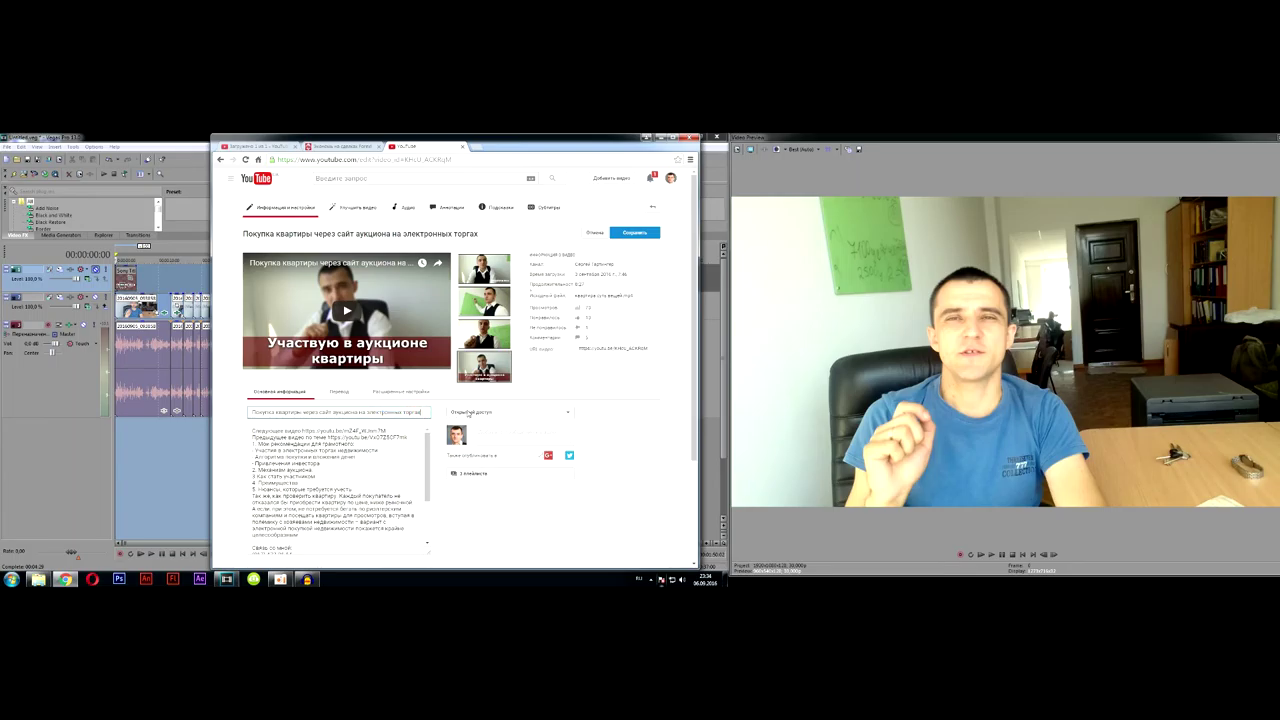
type(". Часть 2")
left_click(634, 232)
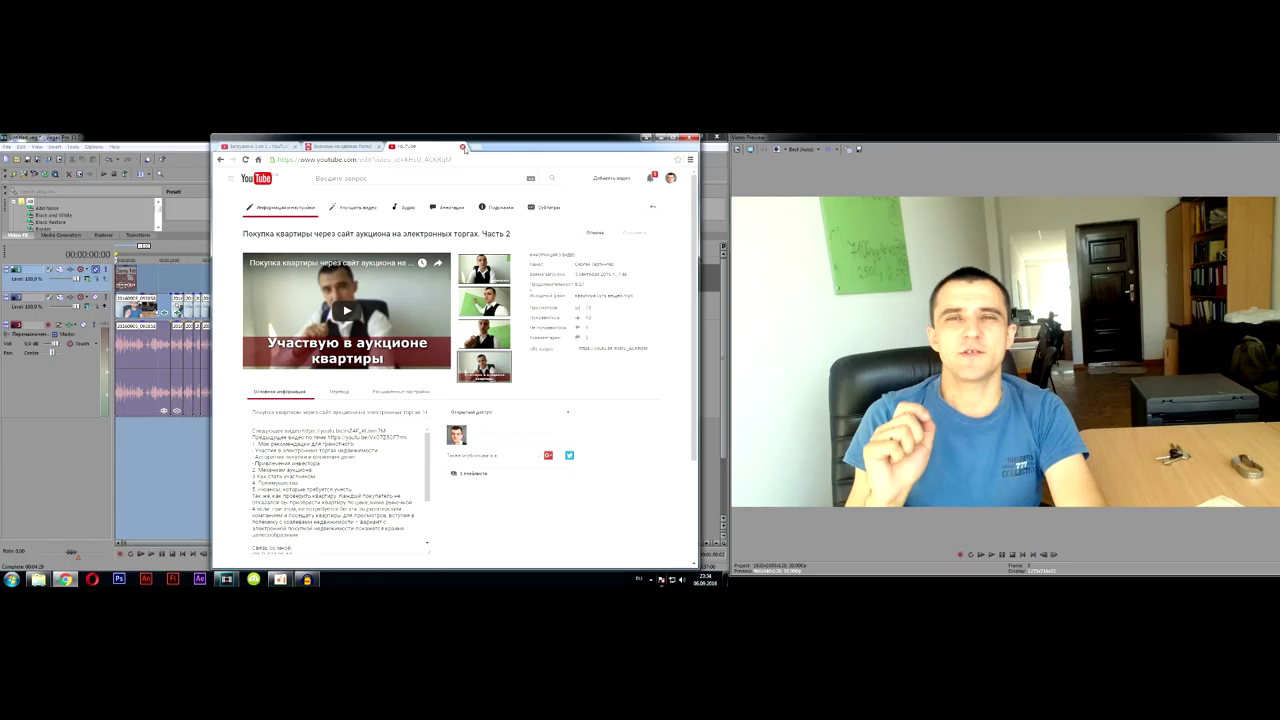
left_click(462, 146)
left_click(378, 147)
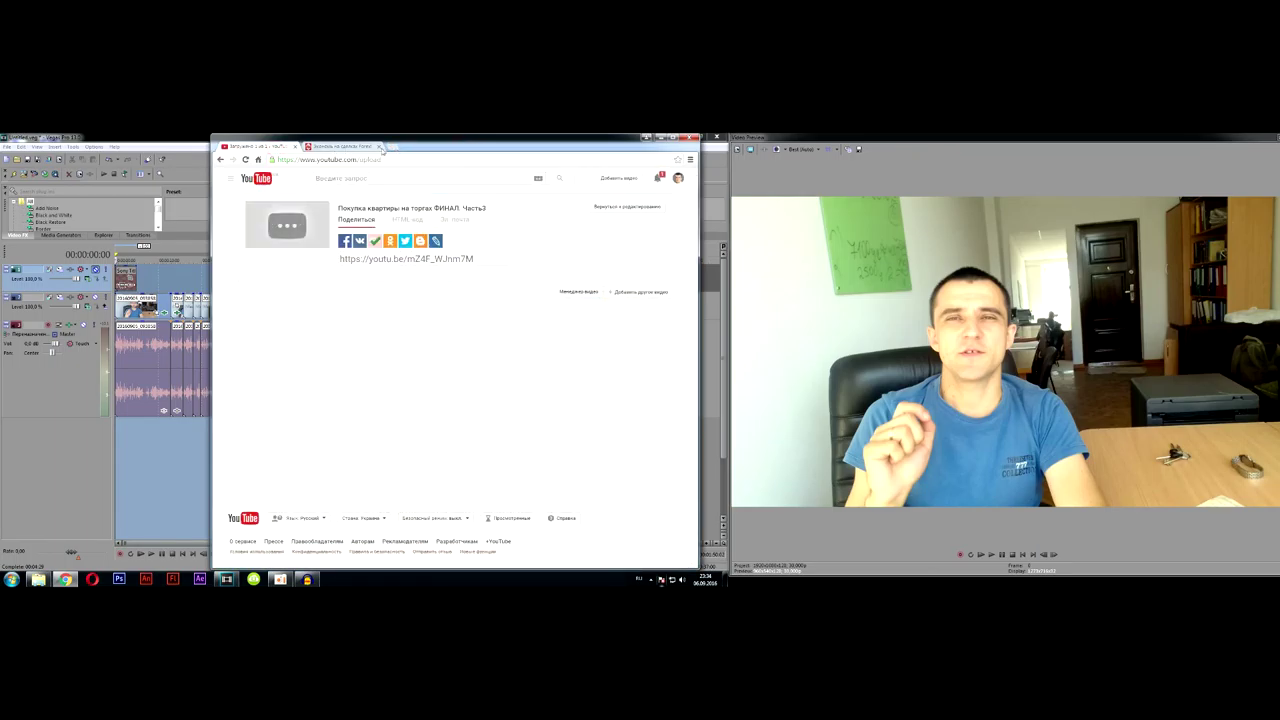
Step: View the list of videos uploaded to the own channel, then close the browser
left_click(231, 179)
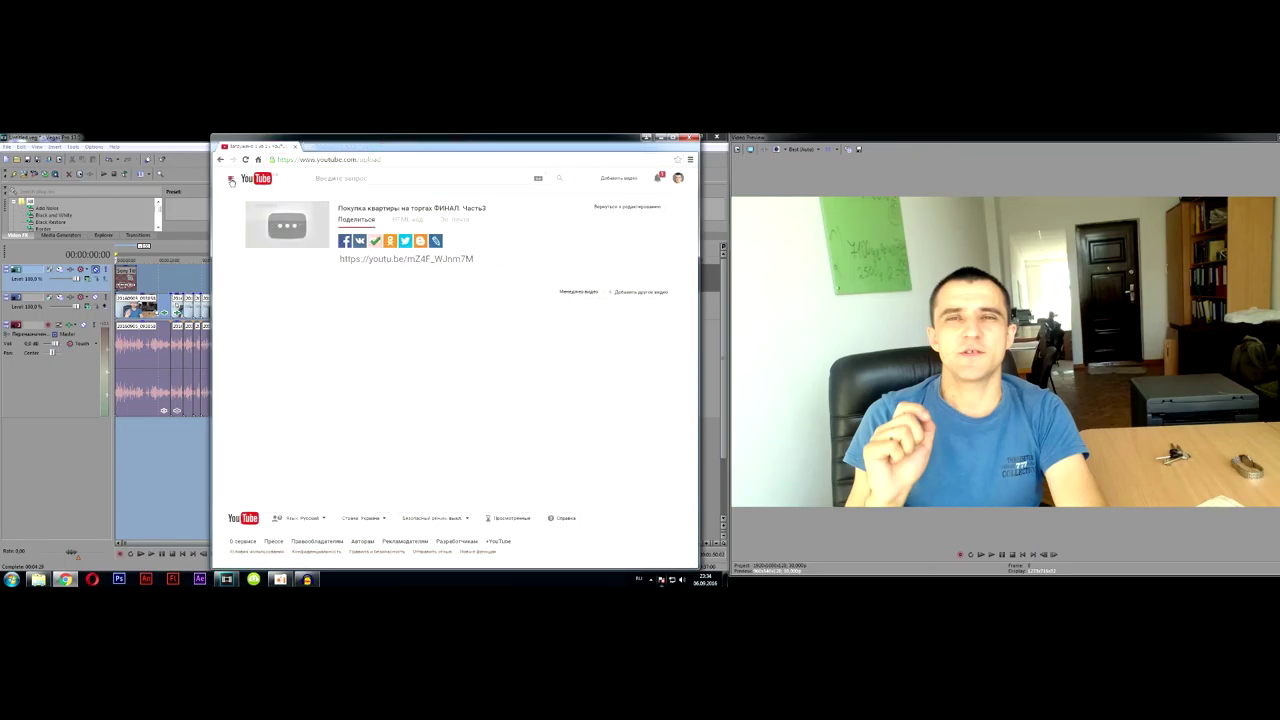
left_click(241, 201)
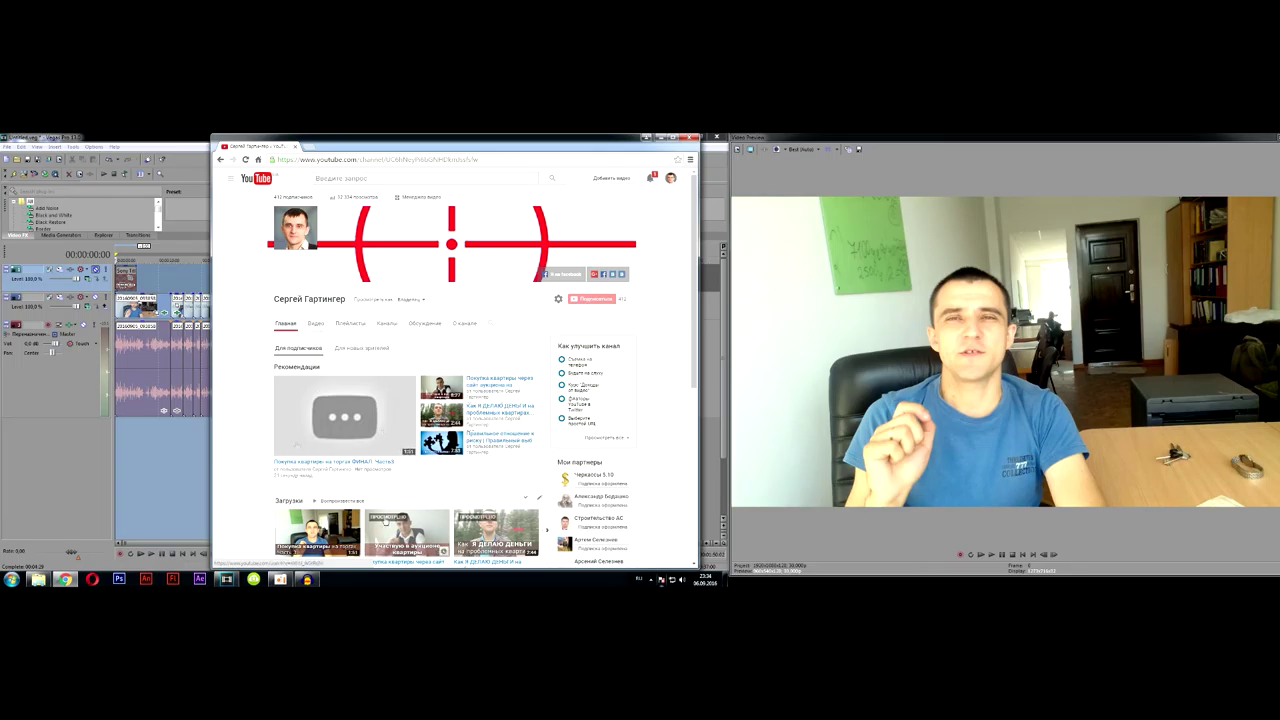
left_click(316, 323)
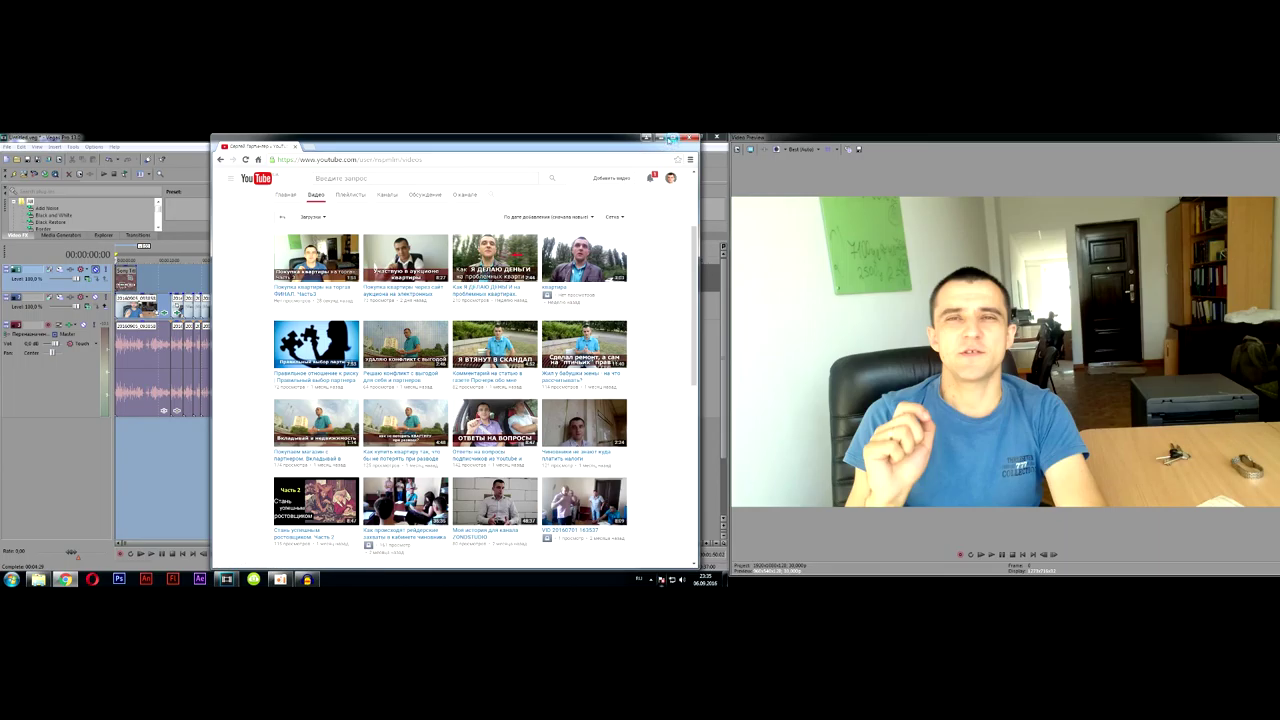
left_click(692, 139)
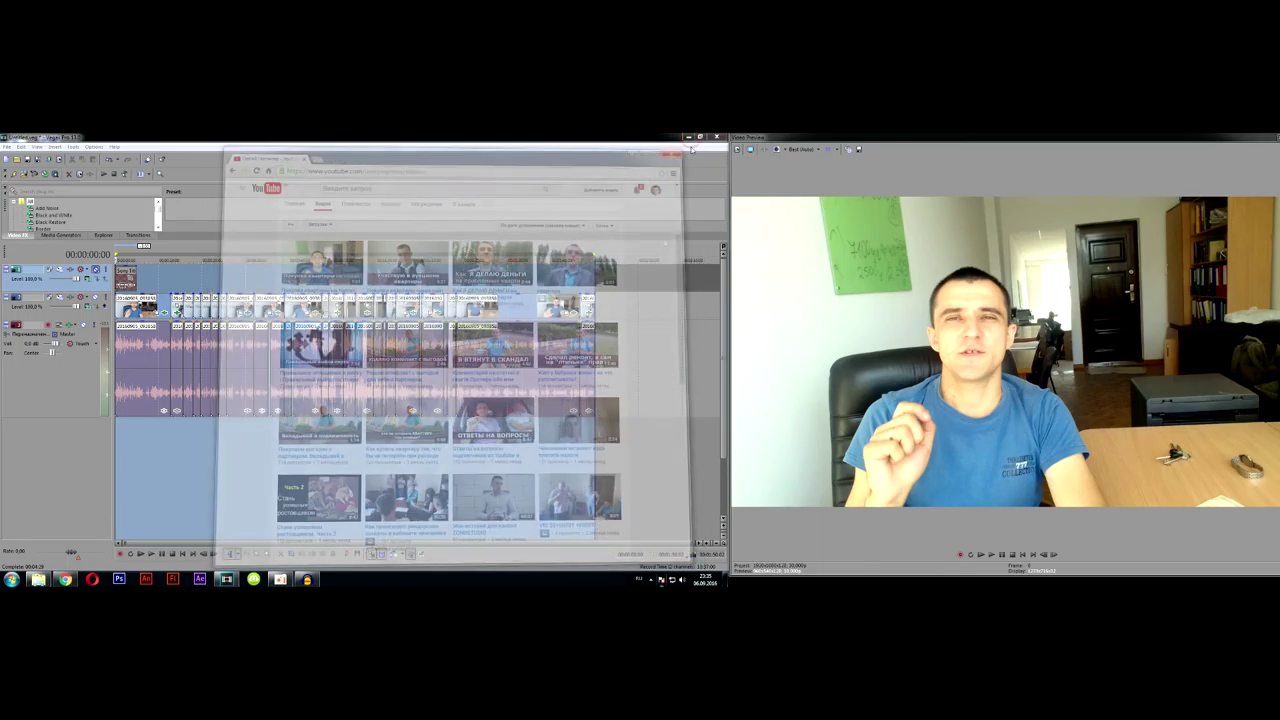